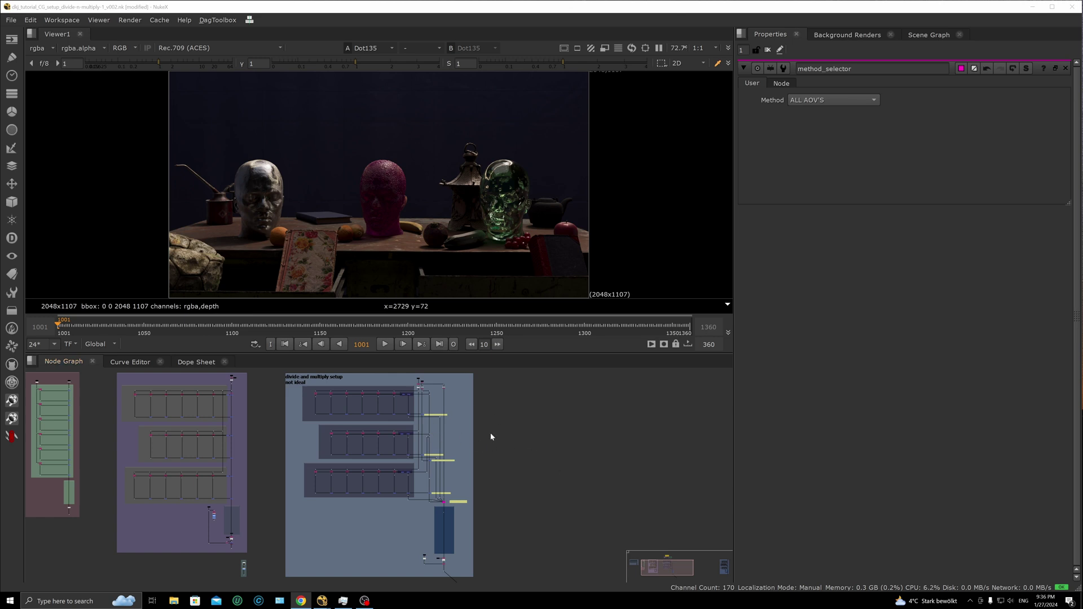
Examine the node groups of the "divide and multiply setup not ideal" in the enlarged node graph
key("space")
scroll(445, 426, "up", 5)
scroll(558, 319, "down", 3)
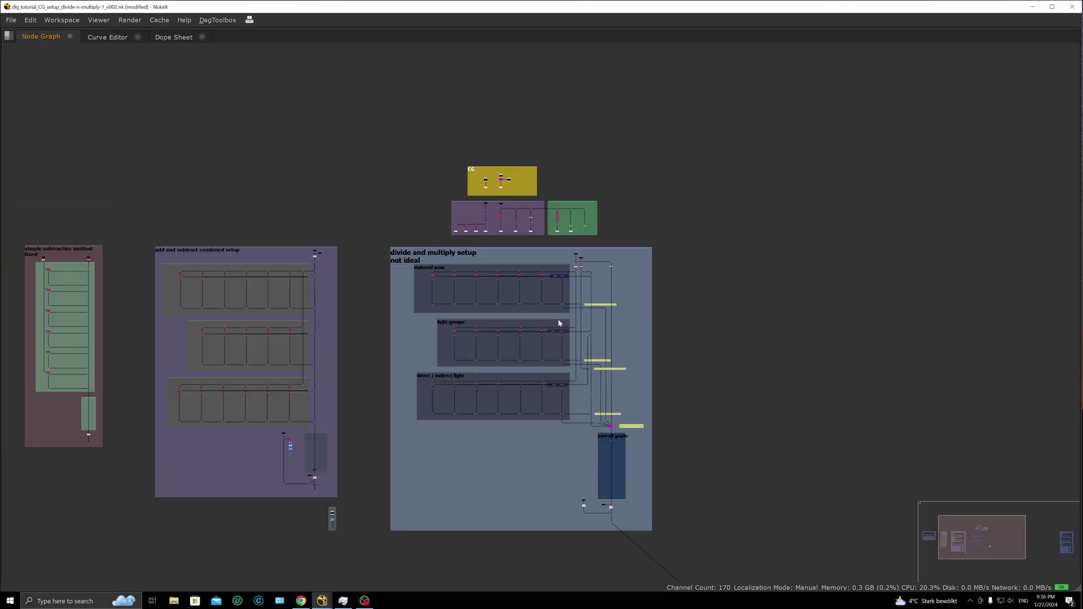
middle_click_drag(569, 305, 563, 211)
scroll(581, 274, "up", 3)
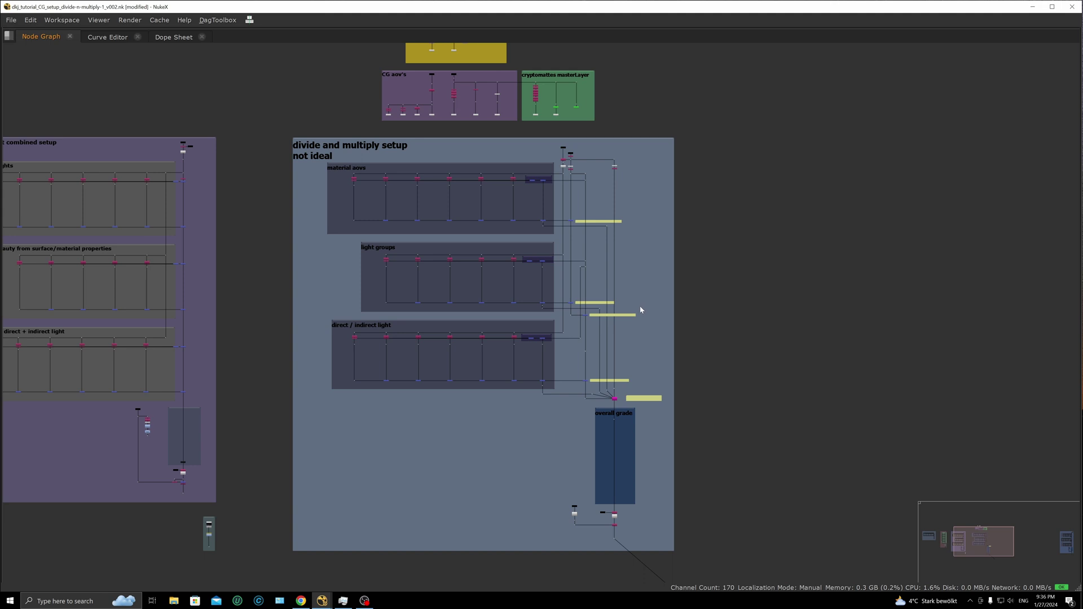
left_click_drag(665, 152, 567, 400)
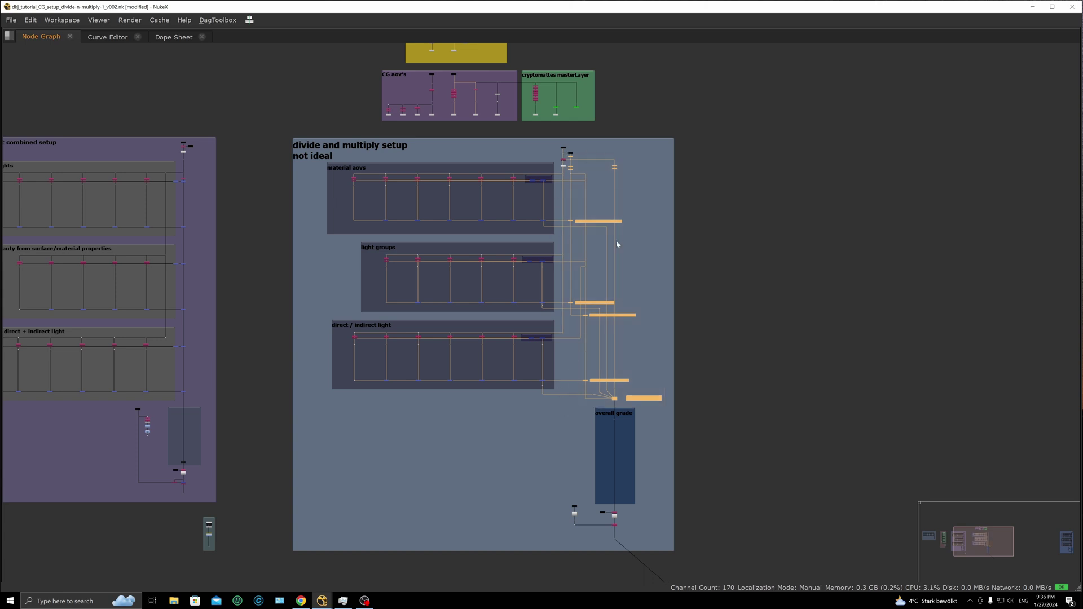
left_click(783, 282)
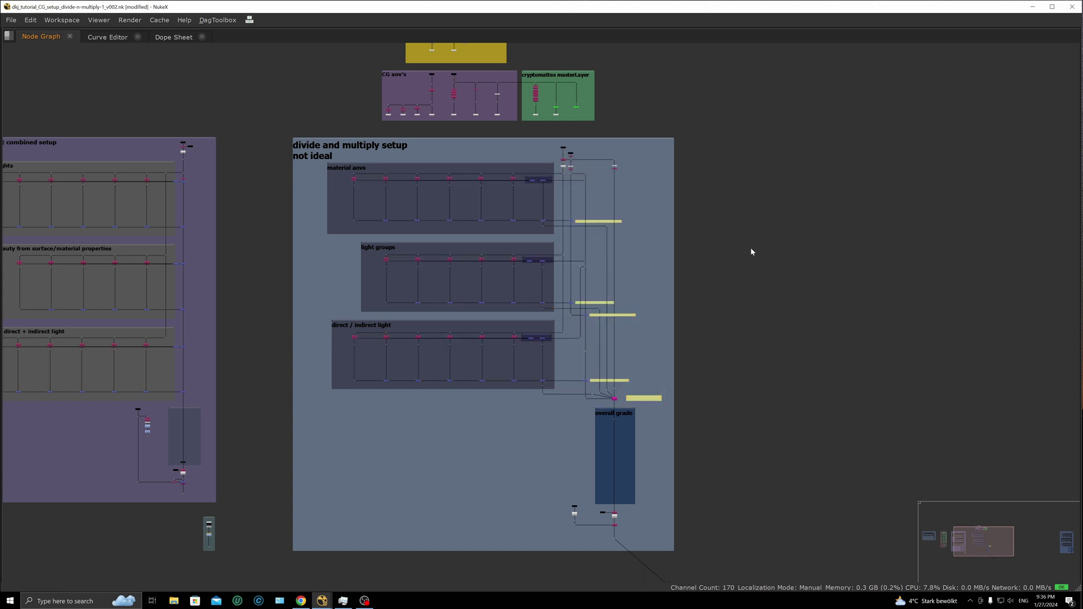
Open the method_selector node above the overall grade group and set its Method to beauty only
scroll(627, 411, "up", 5)
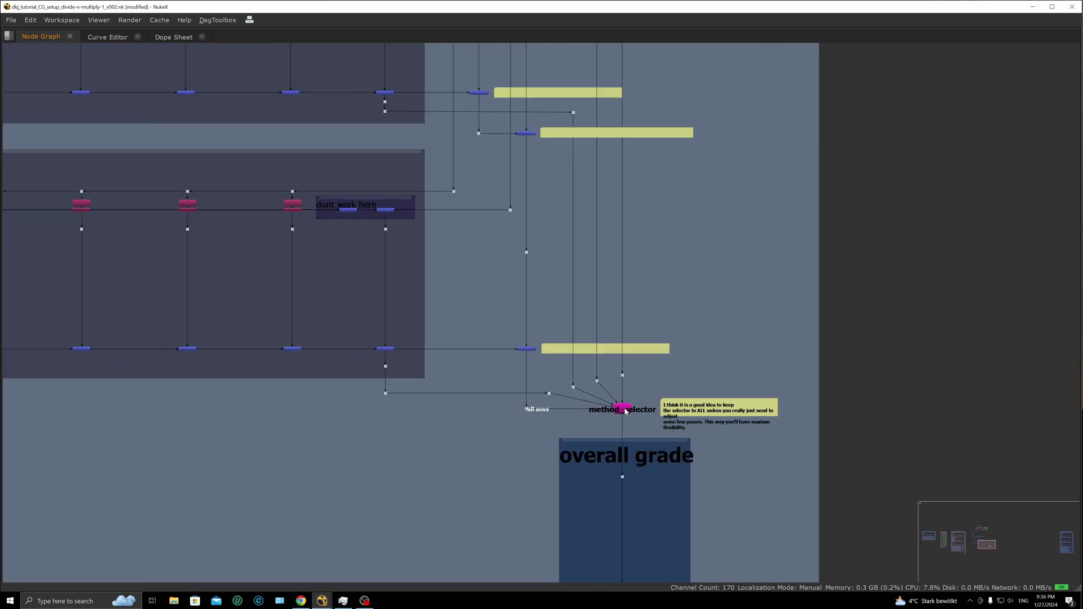
double_click(624, 408)
key("space")
middle_click_drag(637, 422, 550, 450)
scroll(556, 440, "up", 2)
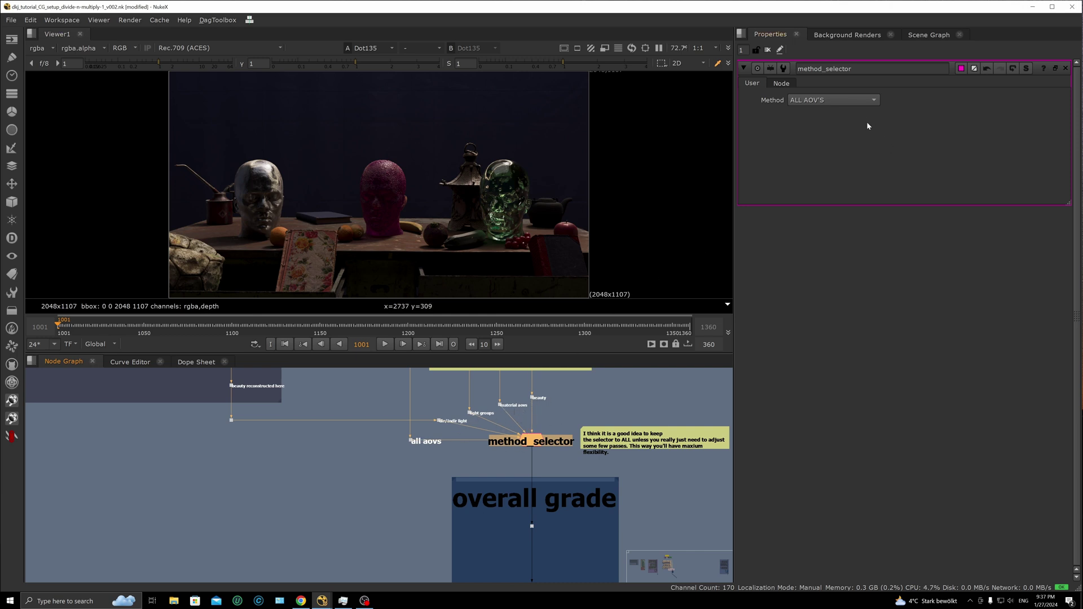
left_click(831, 103)
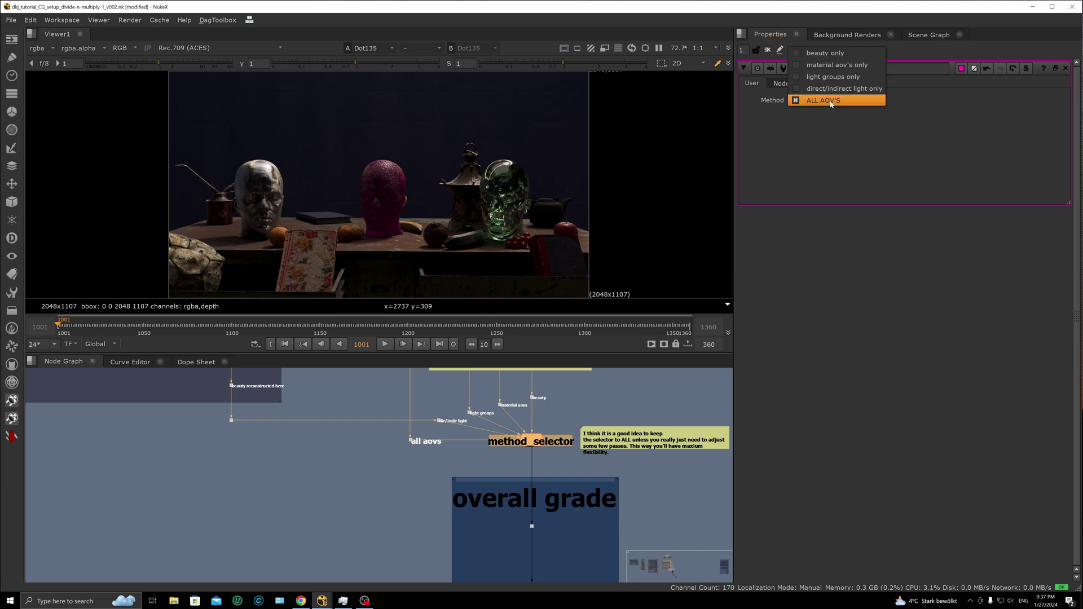
left_click(837, 57)
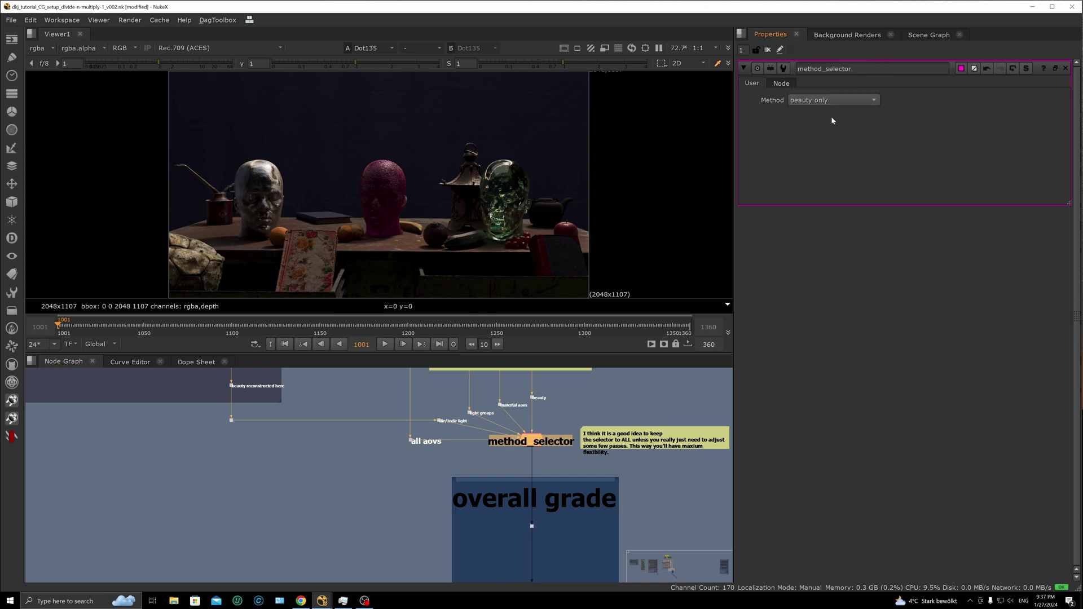
left_click(555, 395)
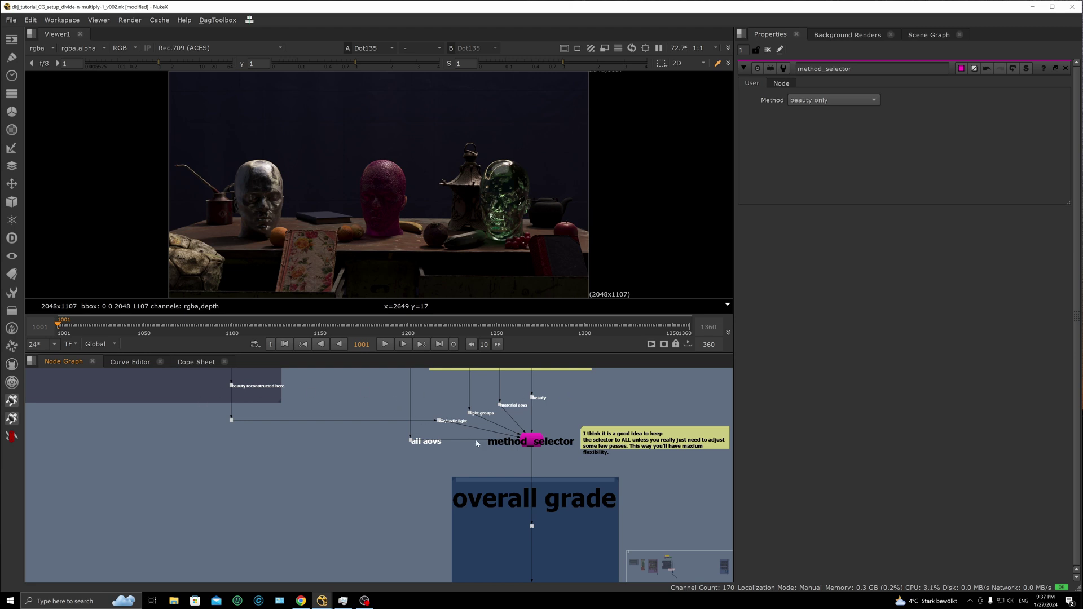
Switch the method_selector node's Method to material aov's only
middle_click_drag(545, 482, 539, 470)
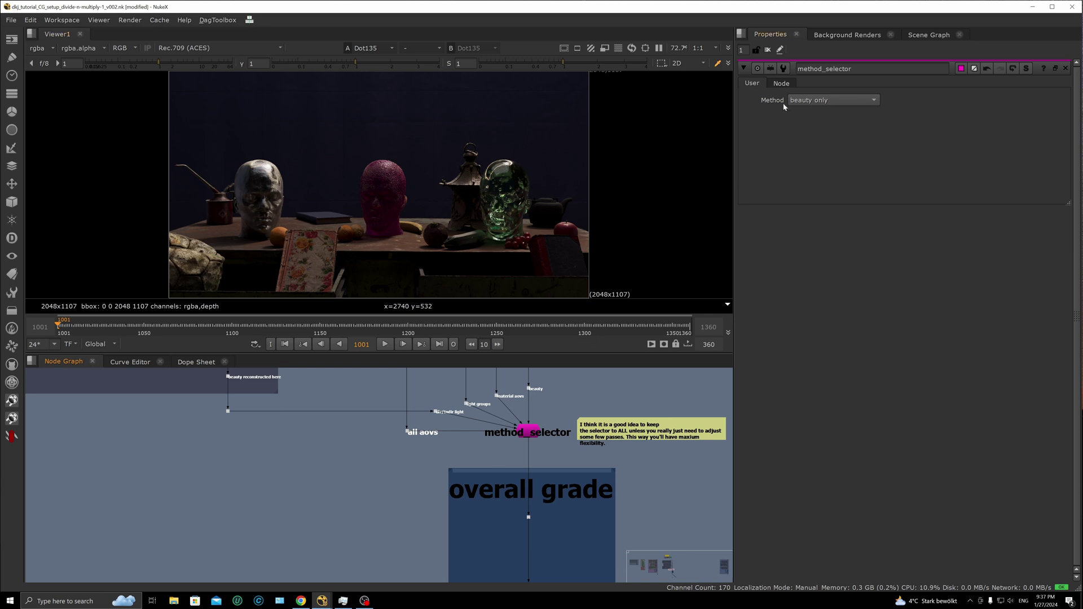
left_click(833, 100)
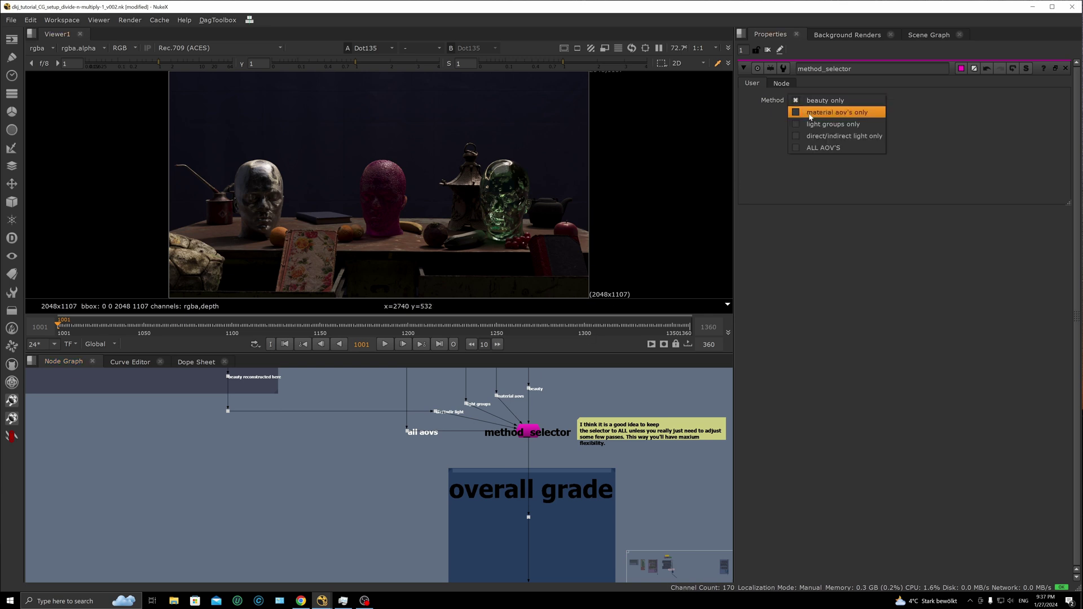
left_click(810, 113)
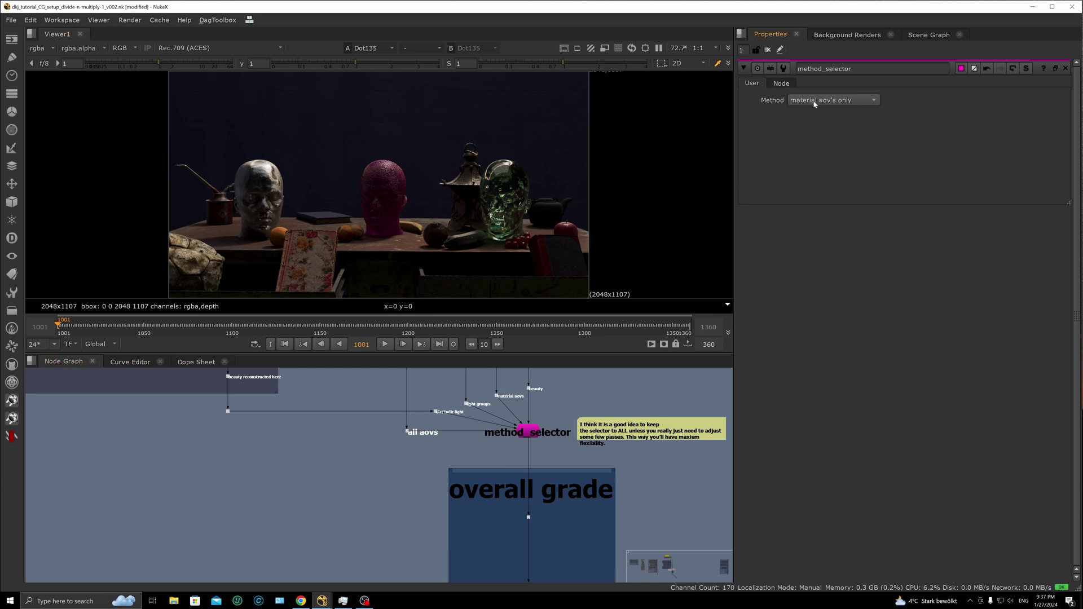
Set the method_selector node's Method to ALL AOV'S
left_click(826, 107)
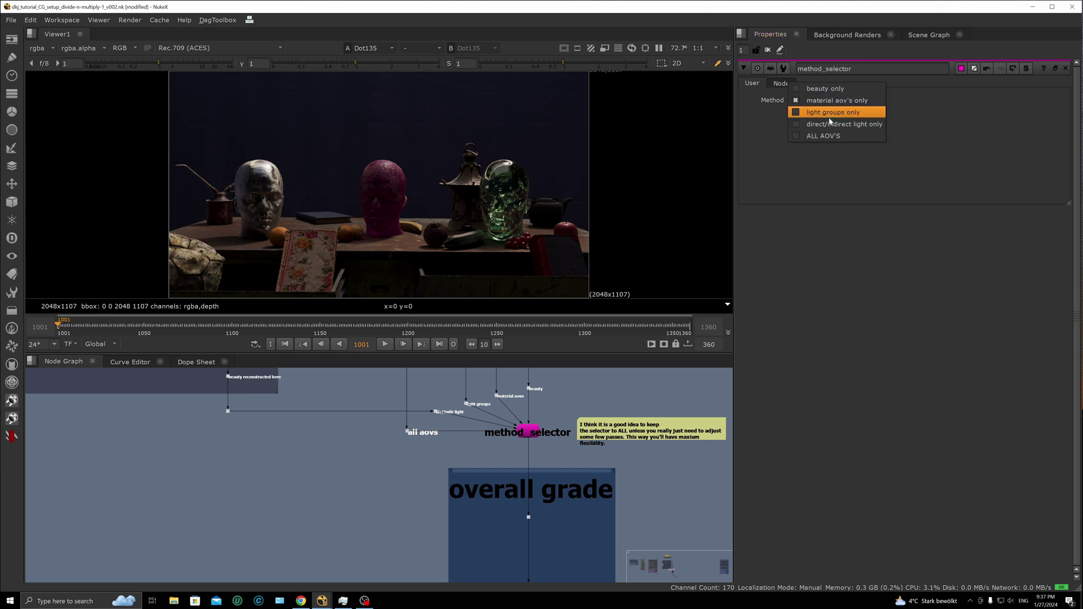
left_click(823, 136)
Examine the "not ideal" divide and multiply setup alongside the addition, subtractive and combined setups in the node graph
scroll(608, 452, "down", 3)
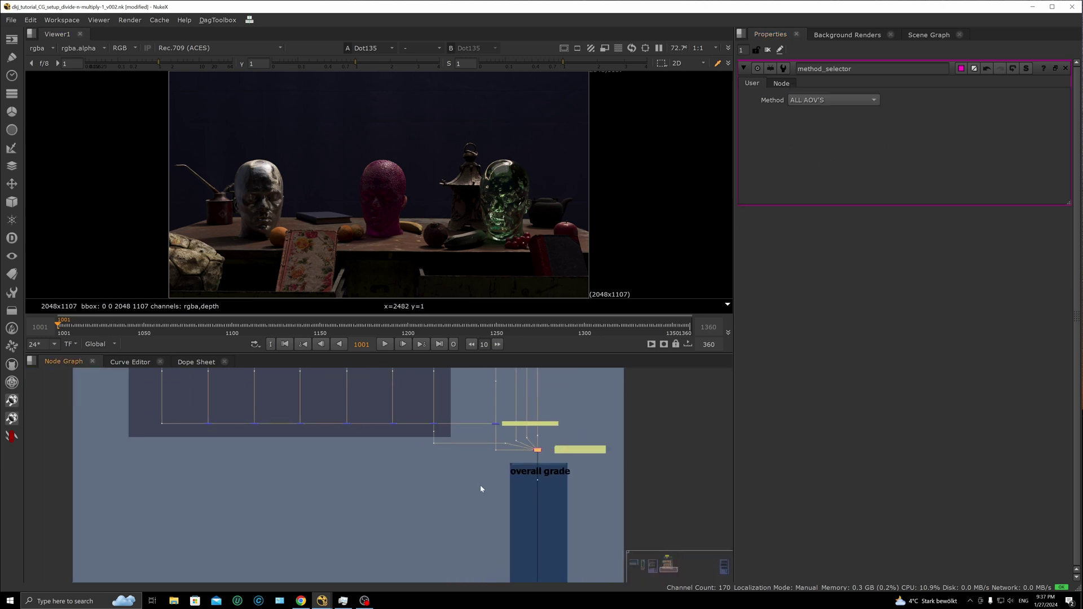
scroll(480, 486, "down", 6)
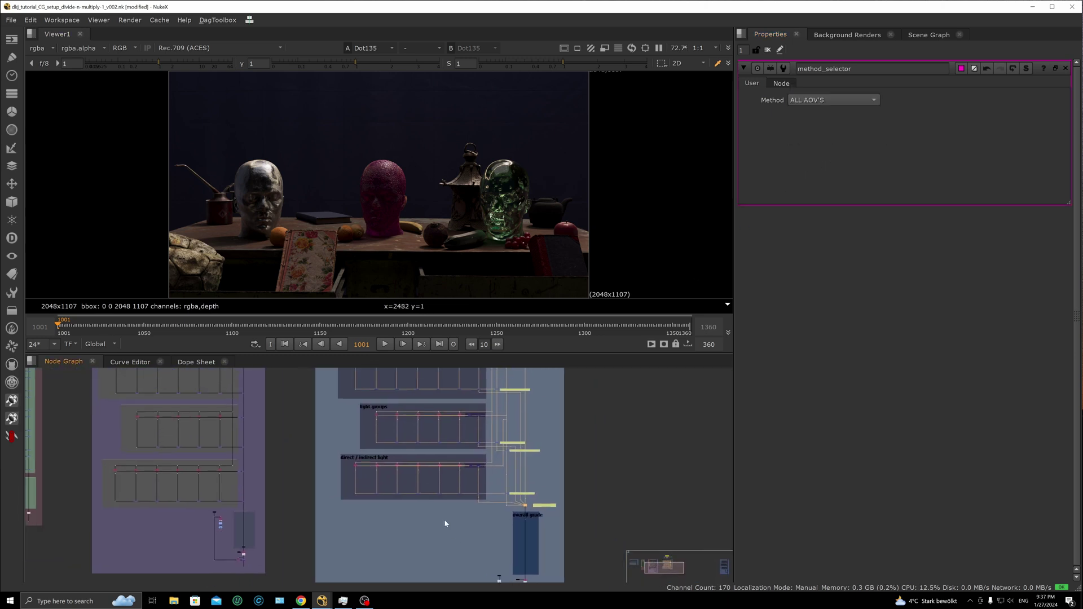
scroll(438, 522, "down", 4)
key("space")
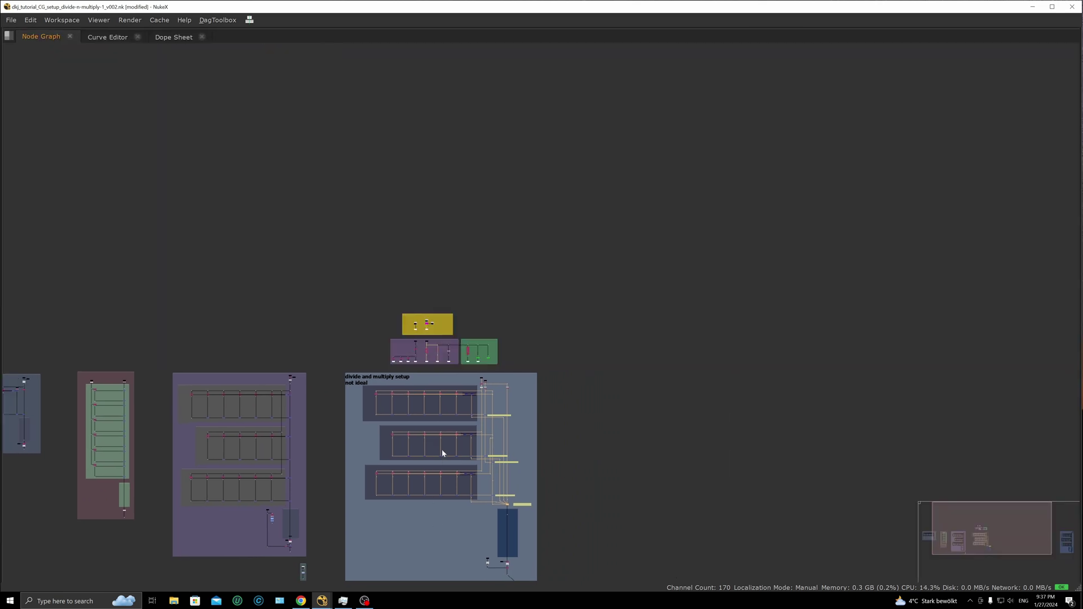
scroll(442, 454, "up", 4)
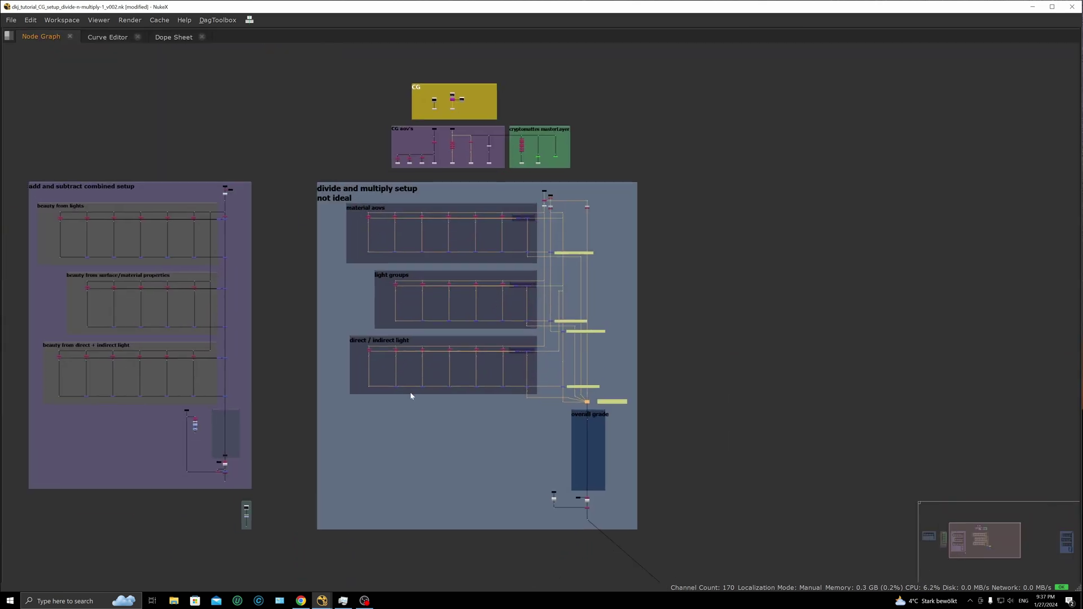
middle_click_drag(411, 391, 489, 401)
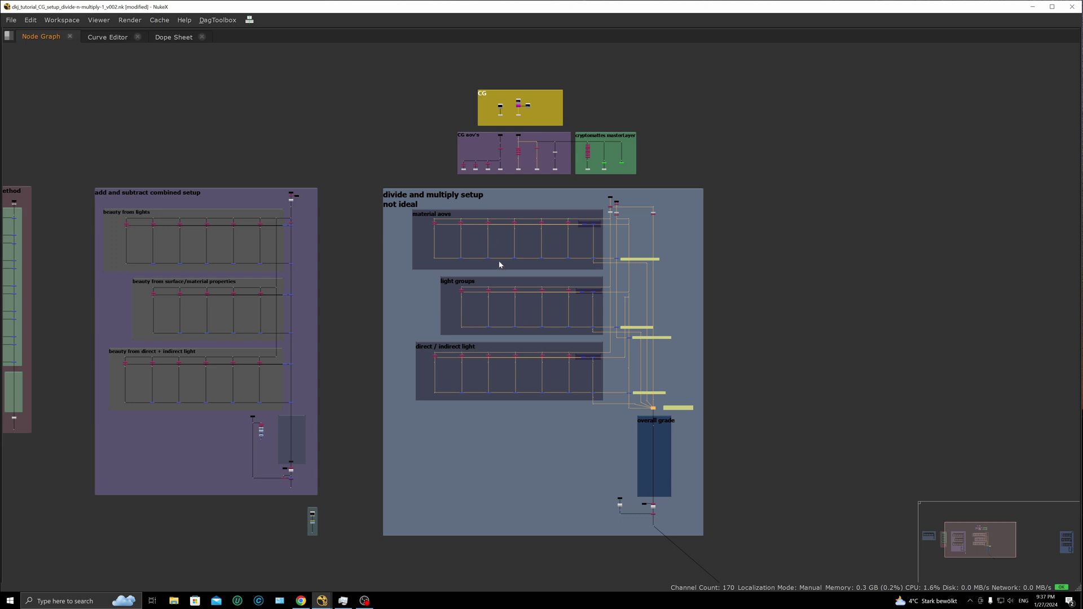
scroll(508, 282, "up", 2)
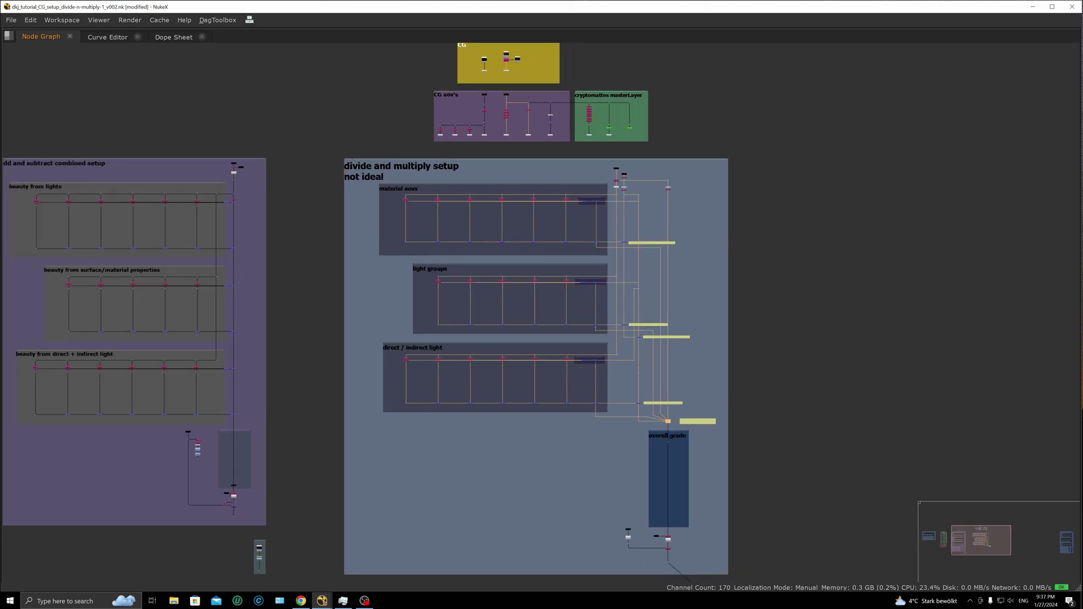
left_click(879, 303)
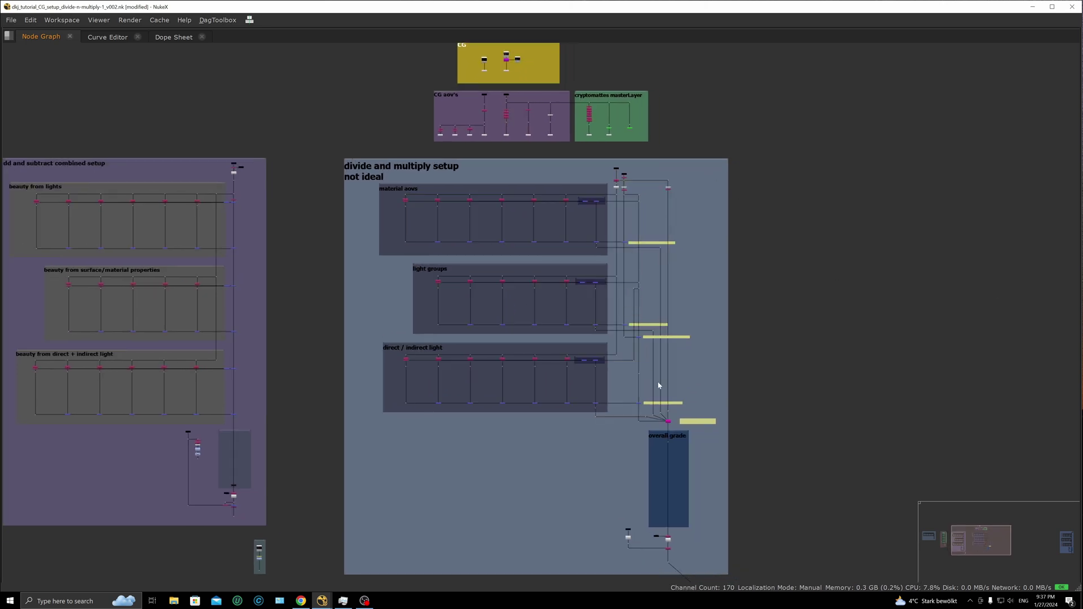
scroll(634, 241, "down", 5)
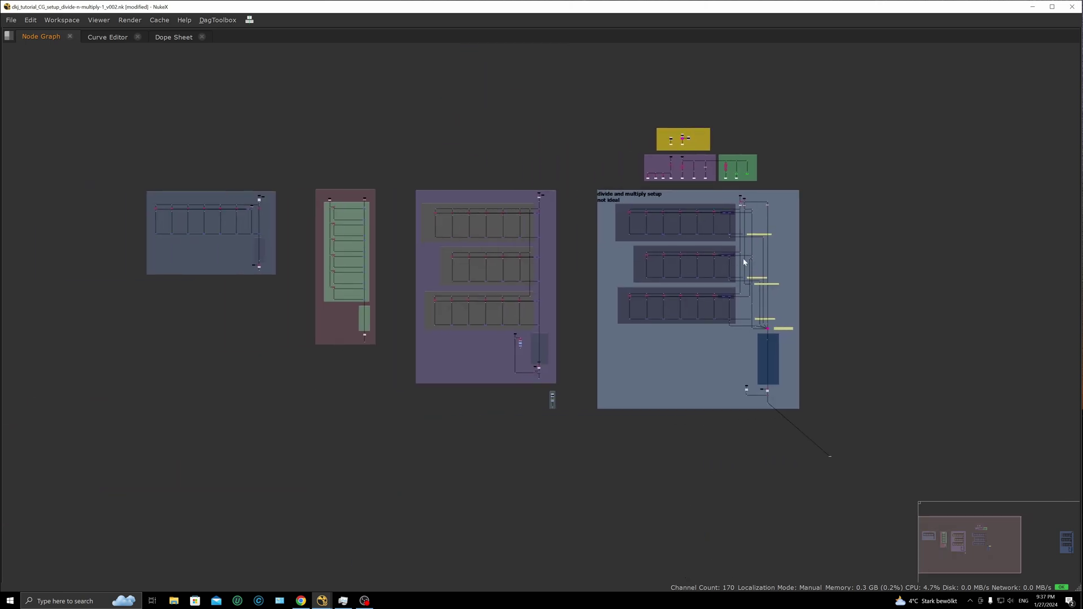
scroll(740, 271, "up", 3)
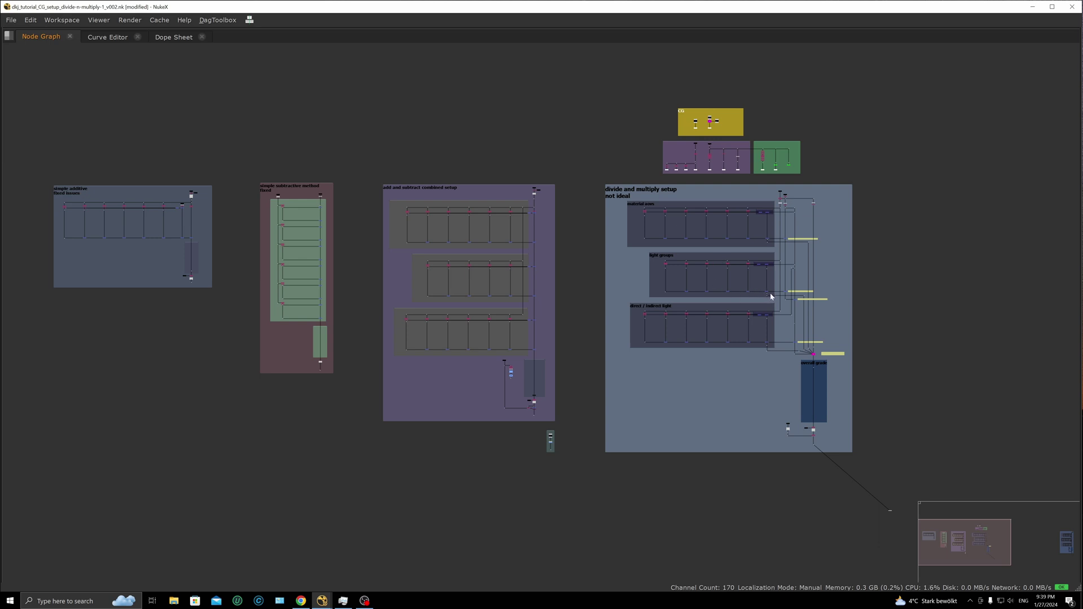
scroll(830, 268, "down", 6)
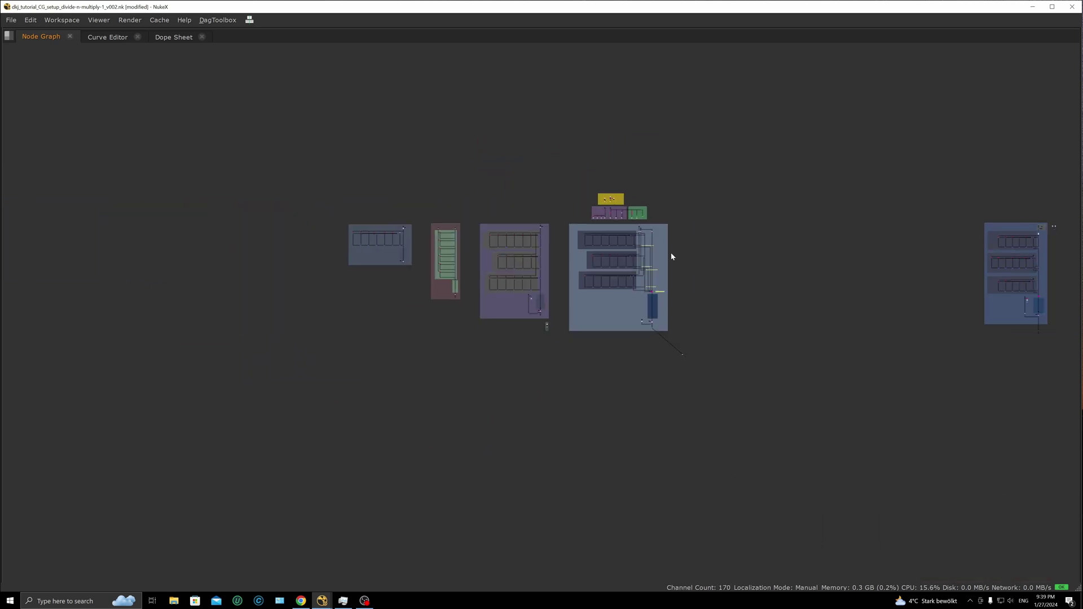
Move the whole second divide and multiply setup from the far side of the graph to just beside the "not ideal" version
left_click_drag(794, 193, 929, 355)
key("f")
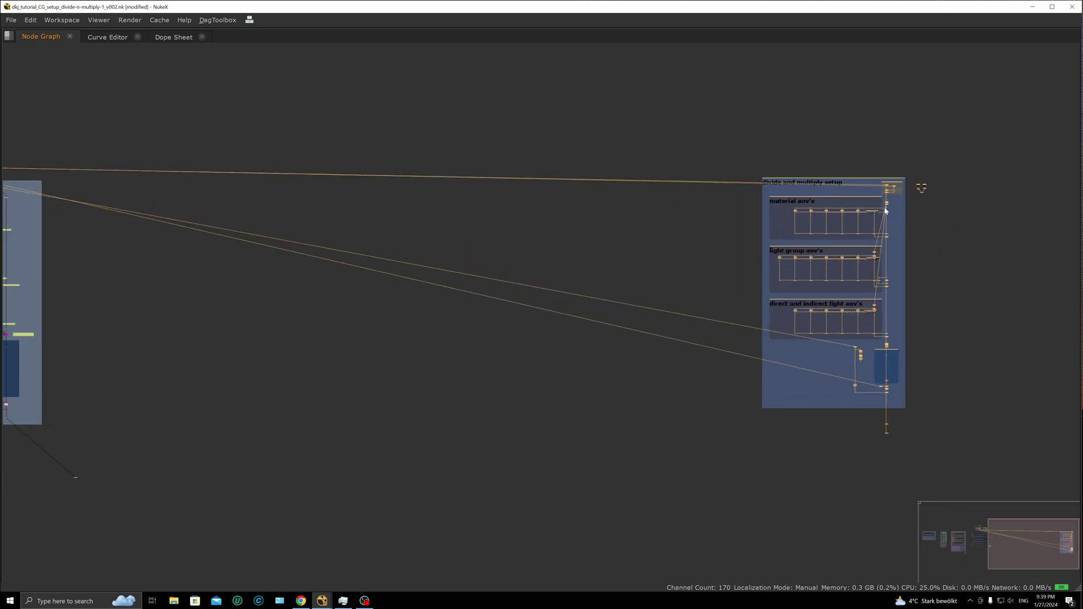
left_click(886, 204)
left_click_drag(966, 155, 672, 452)
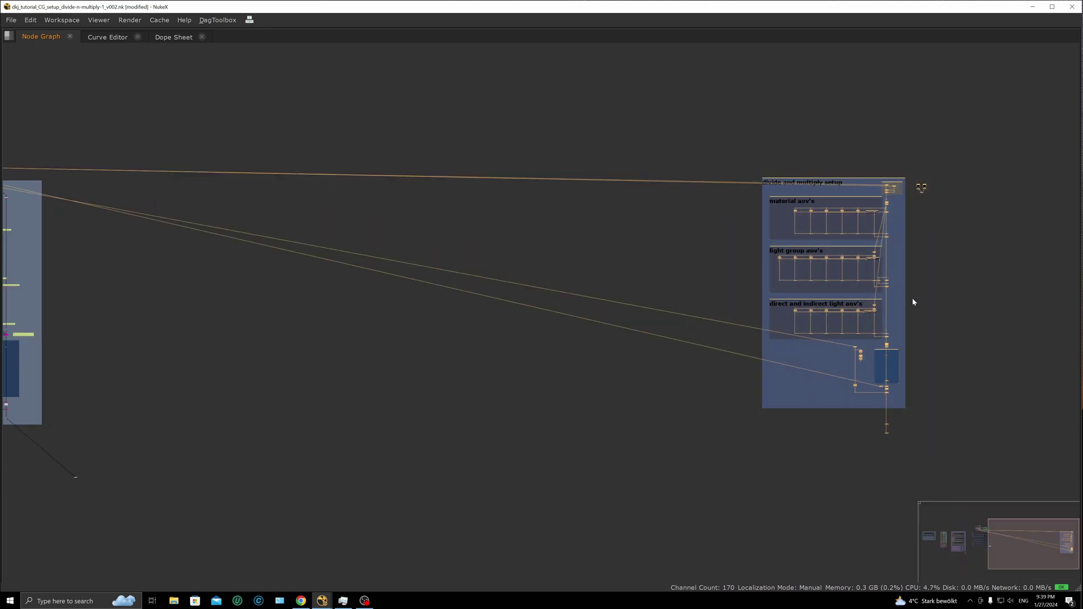
left_click_drag(885, 344, 475, 344)
middle_click_drag(474, 344, 835, 344)
left_click_drag(835, 344, 556, 353)
left_click(480, 387)
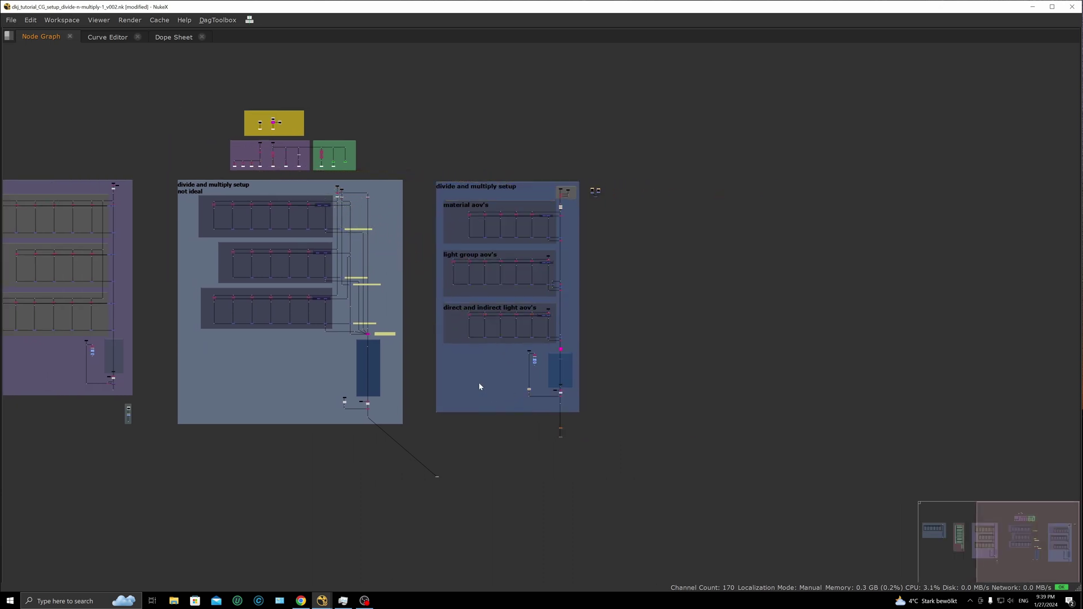
Inspect the wiring of the complete "not ideal" divide and multiply setup
middle_click_drag(479, 386, 721, 387)
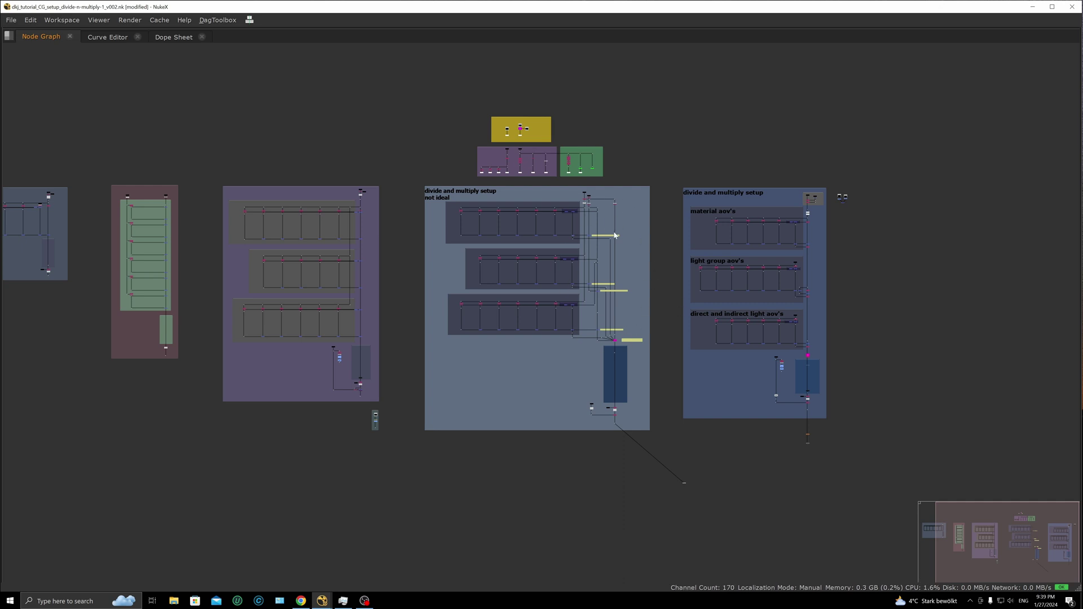
left_click_drag(410, 181, 660, 458)
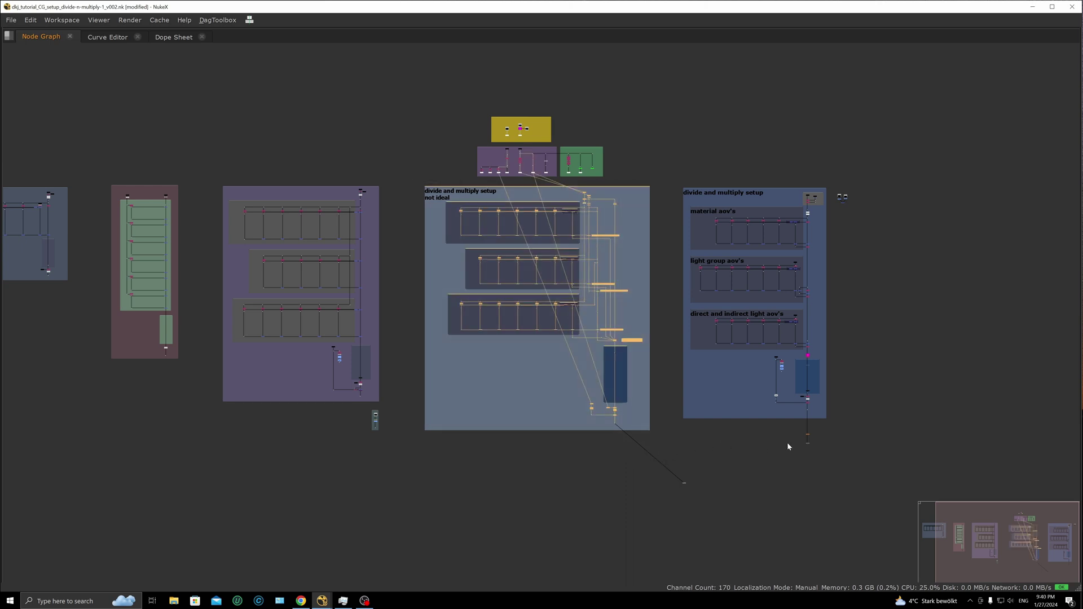
left_click(634, 499)
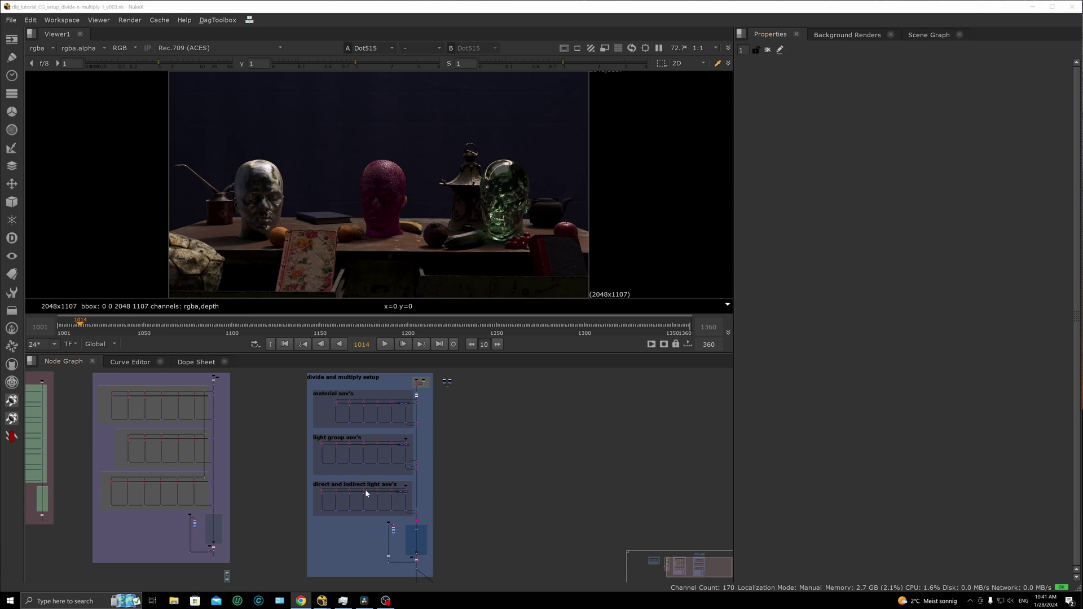
Compare the add and subtract combined setup with the divide and multiply setup, including the small node stack beside each grade group
left_click_drag(172, 516, 210, 542)
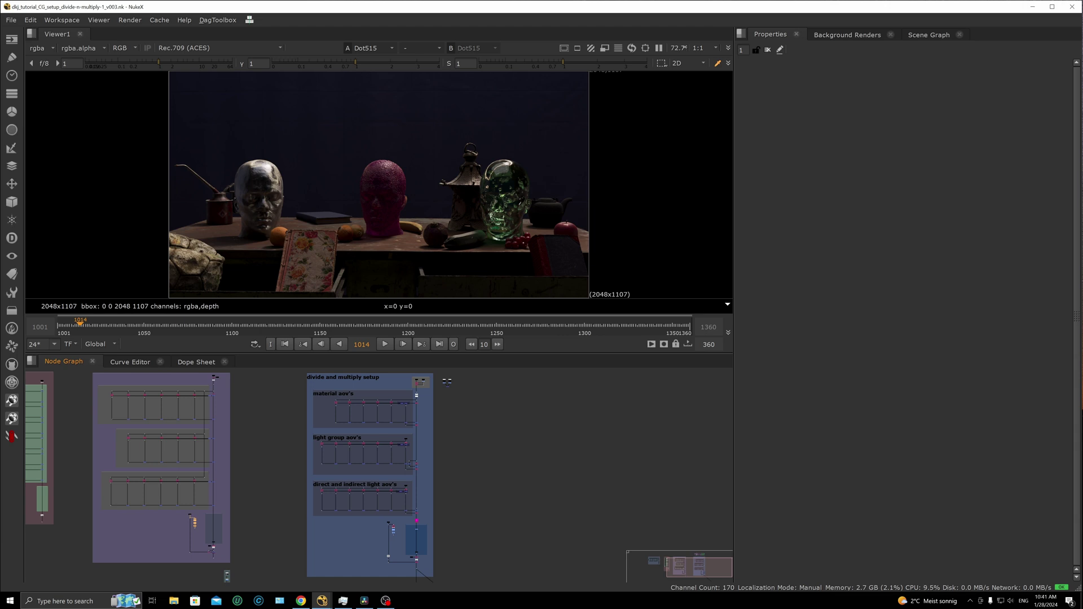
key("alt+Tab")
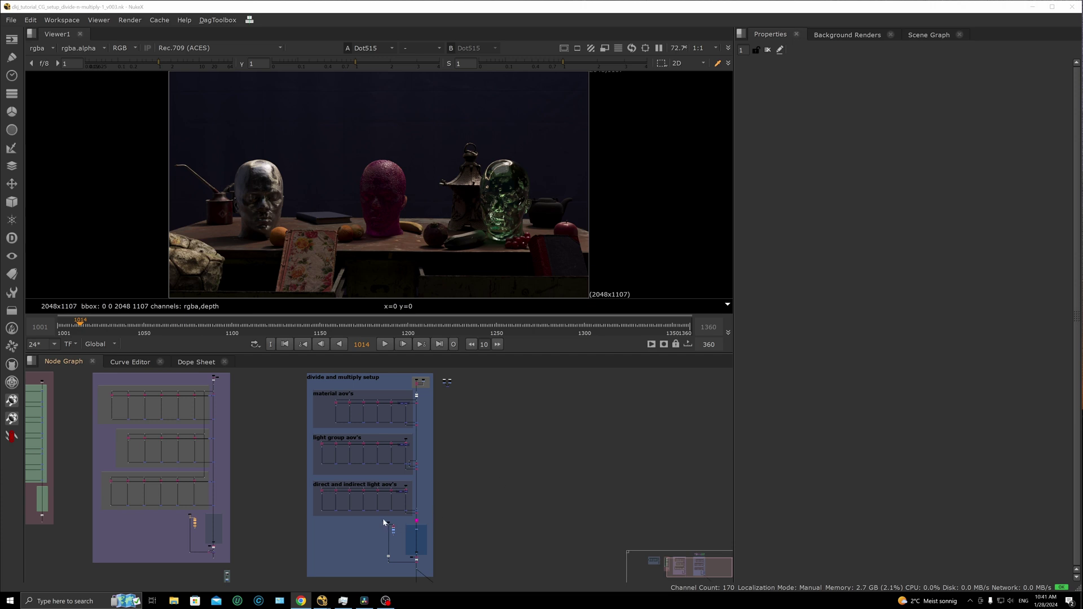
left_click(394, 531)
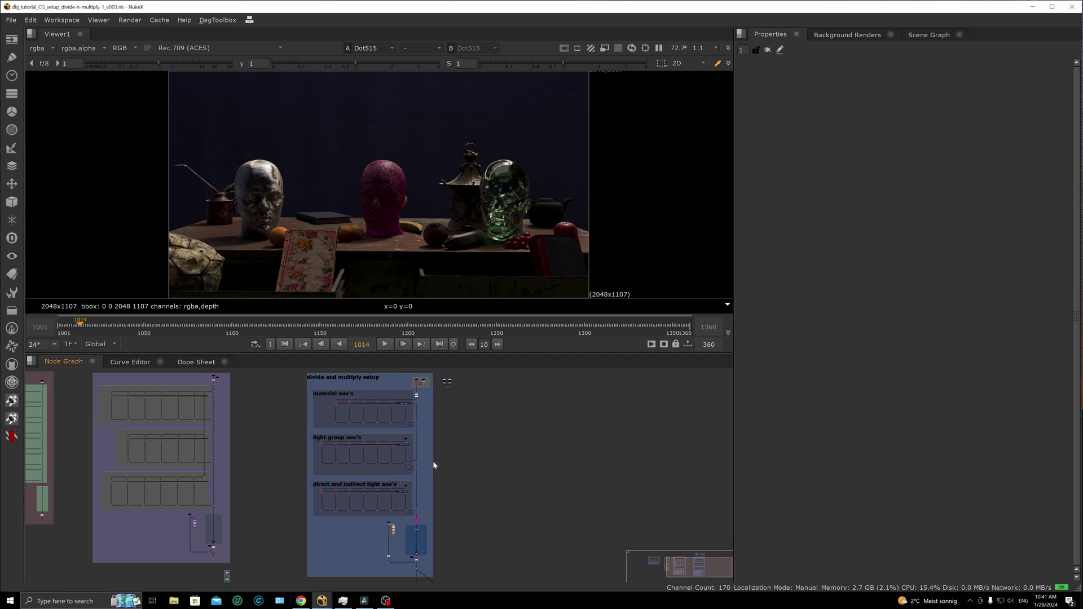
key("alt+Tab")
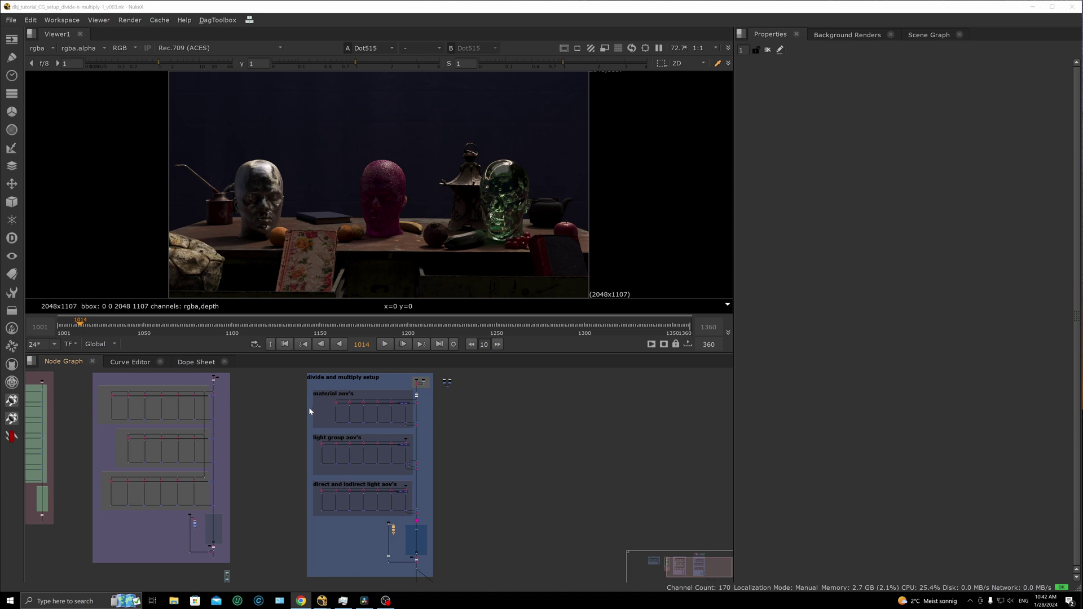
left_click(282, 404)
scroll(282, 404, "up", 5)
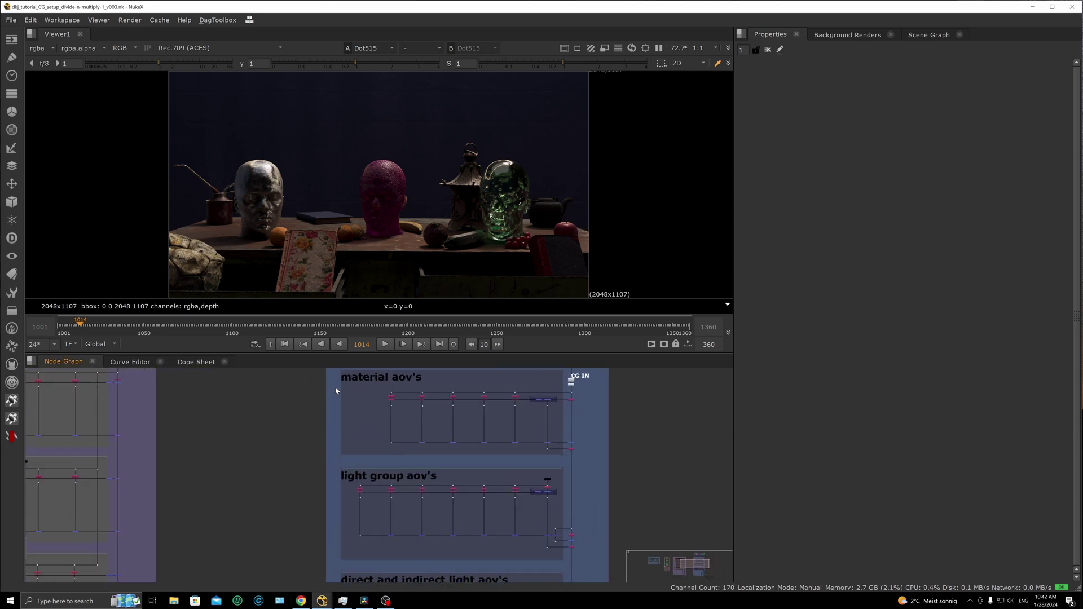
middle_click_drag(363, 418, 486, 419)
scroll(464, 434, "down", 2)
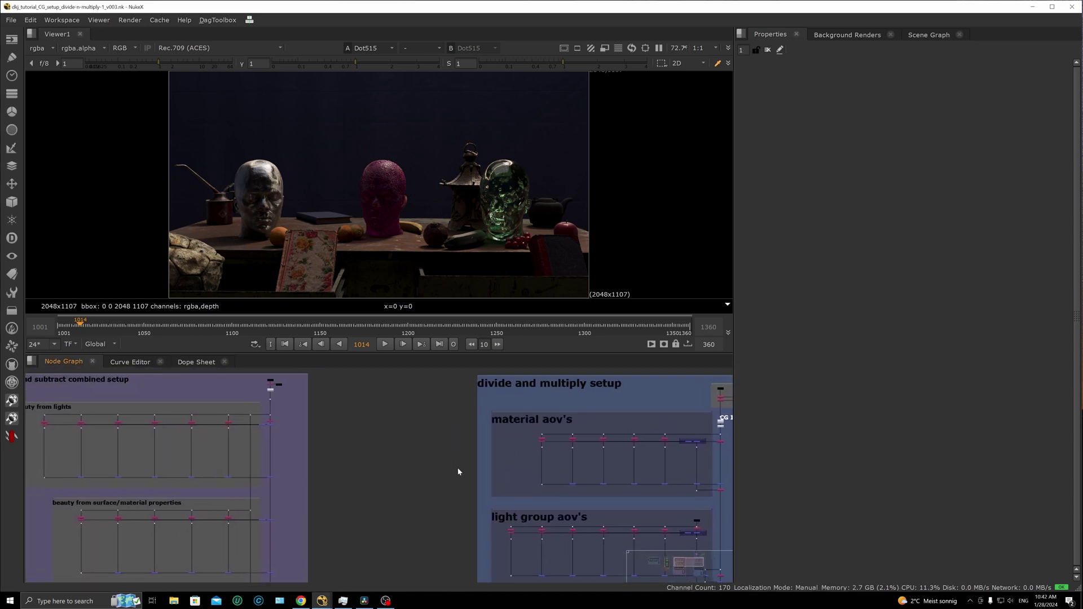
Compare the AOV sections of the add and subtract combined setup with the material, light group and direct/indirect sections of the divide and multiply setup
scroll(459, 455, "down", 4)
scroll(417, 418, "down", 1)
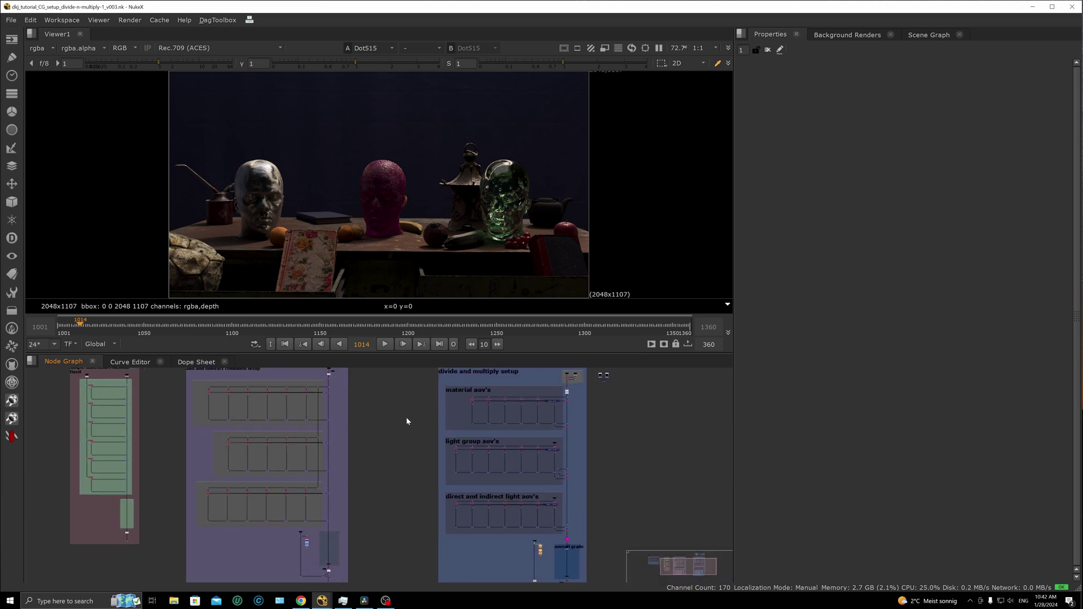
middle_click_drag(332, 433, 288, 435)
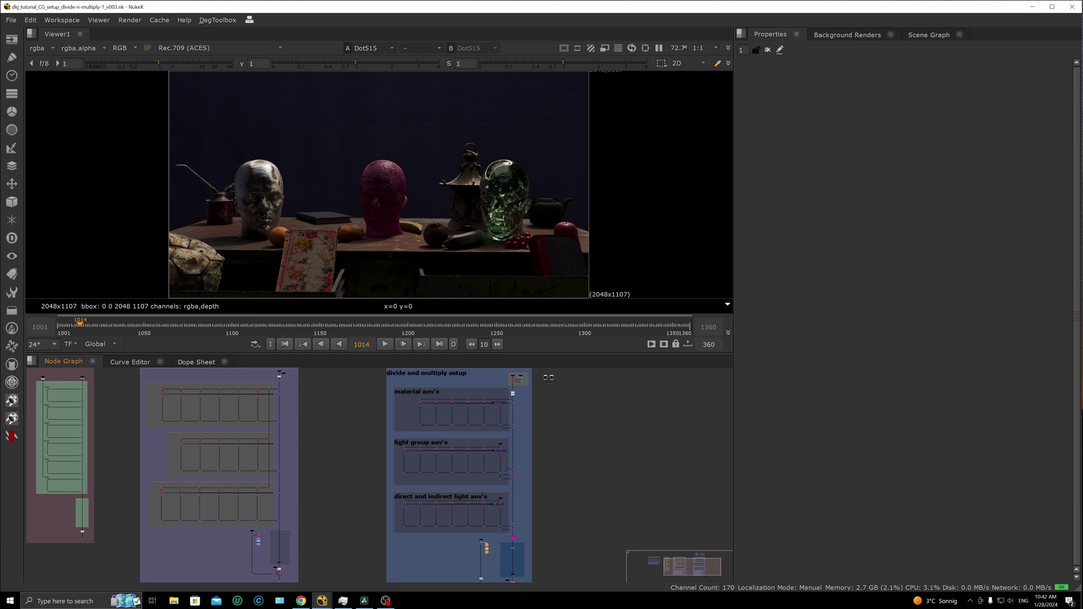
scroll(351, 407, "up", 5)
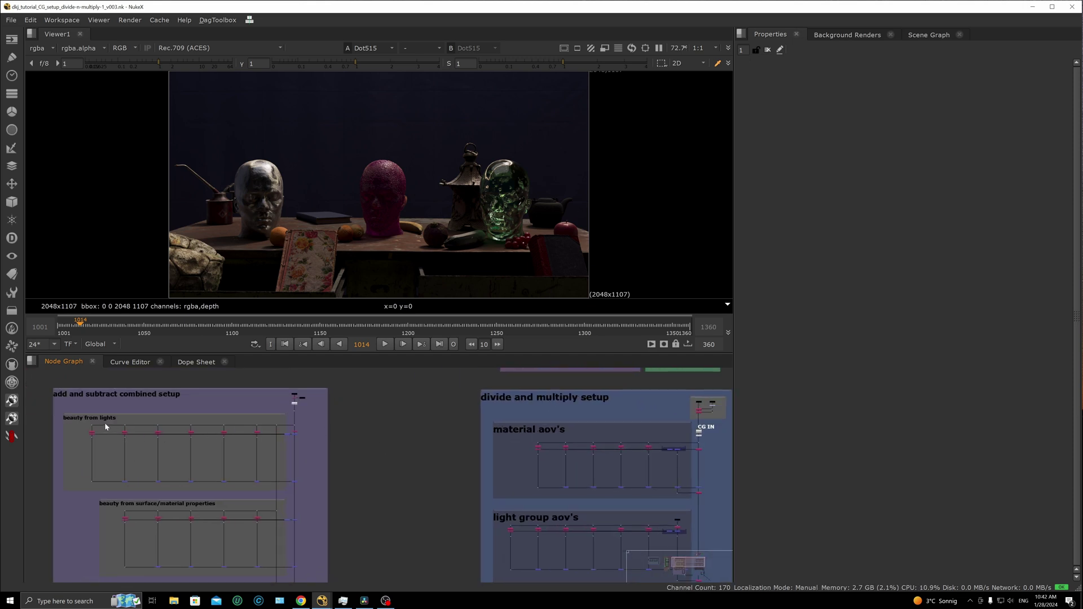
scroll(154, 506, "down", 2)
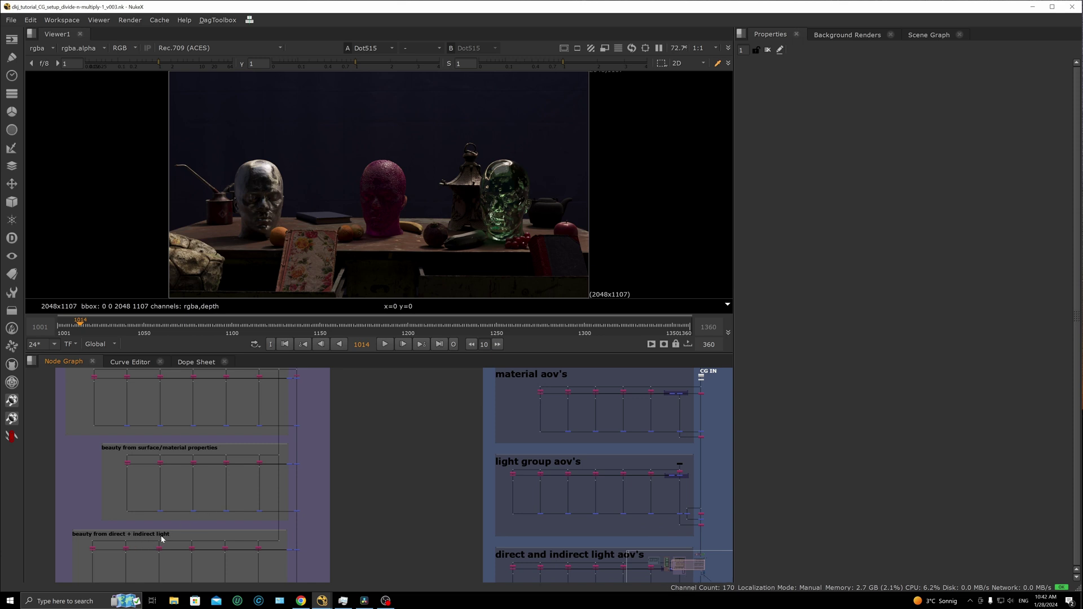
scroll(360, 435, "down", 5)
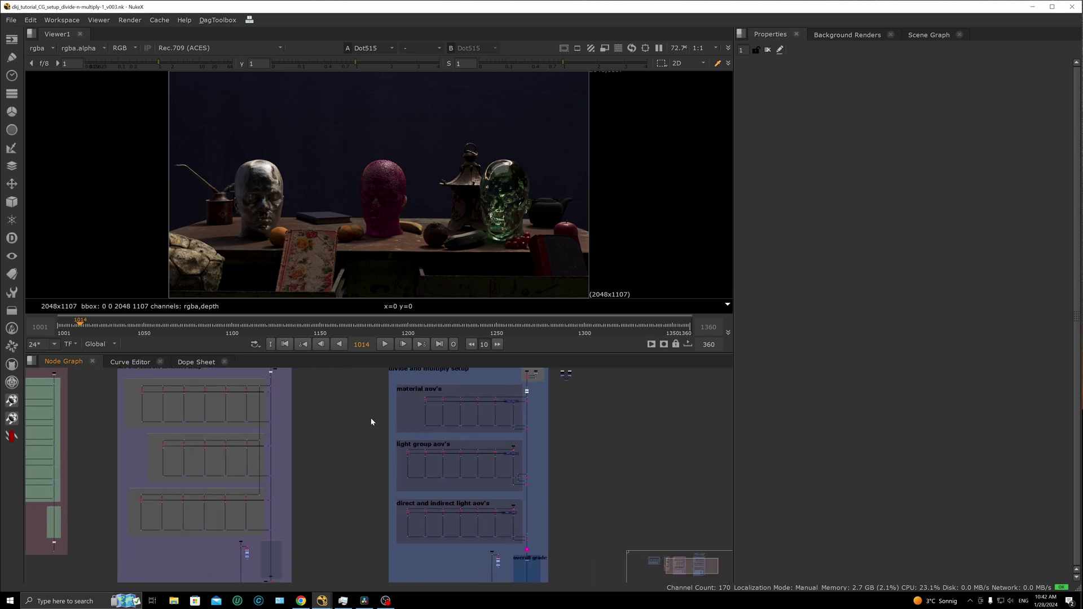
middle_click_drag(399, 402, 373, 404)
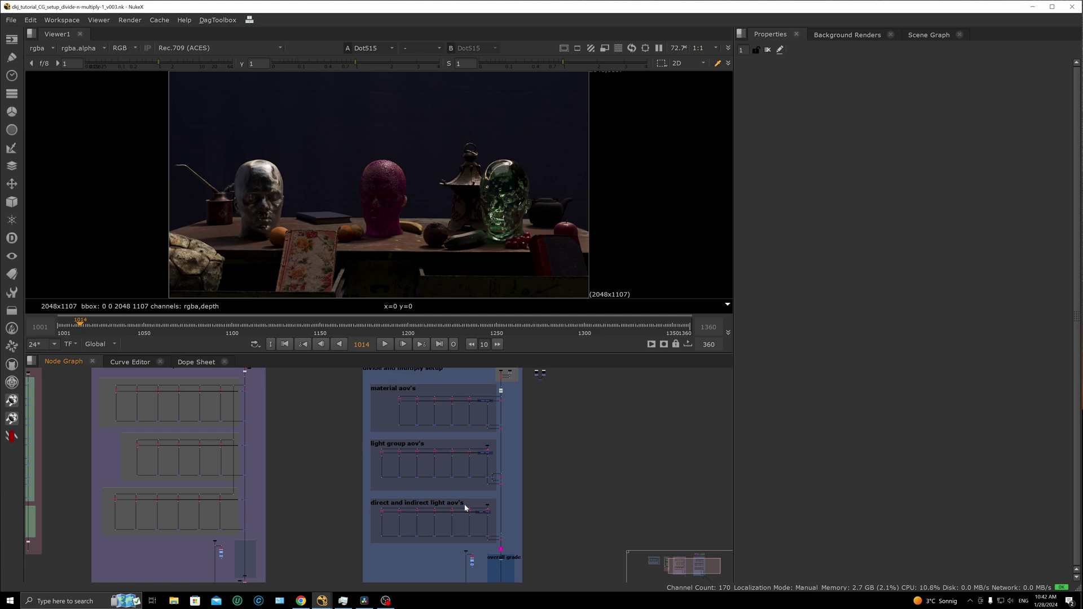
scroll(558, 433, "down", 3)
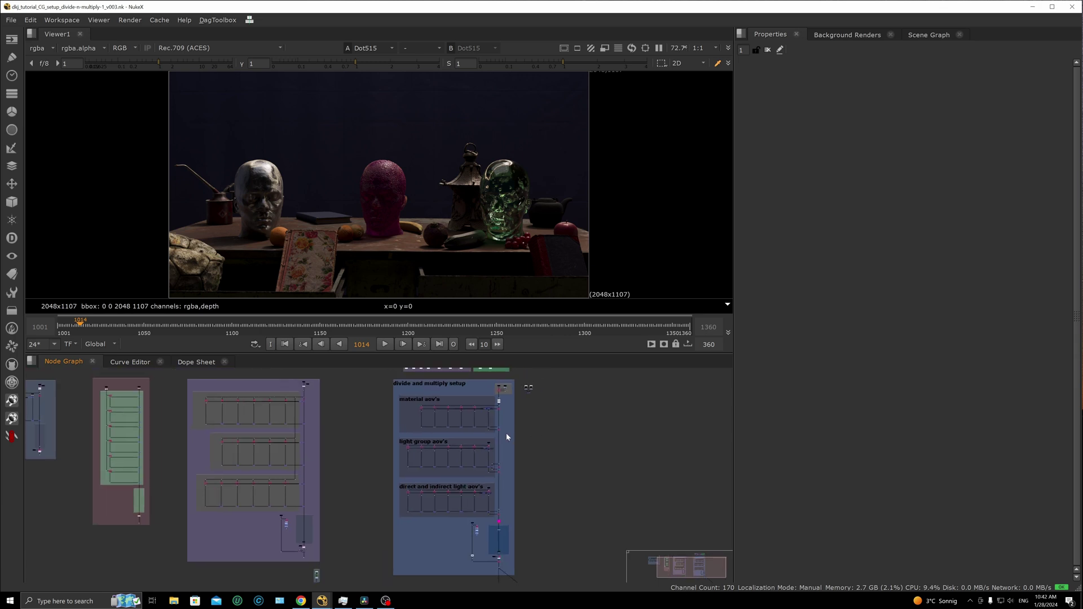
left_click_drag(368, 378, 572, 570)
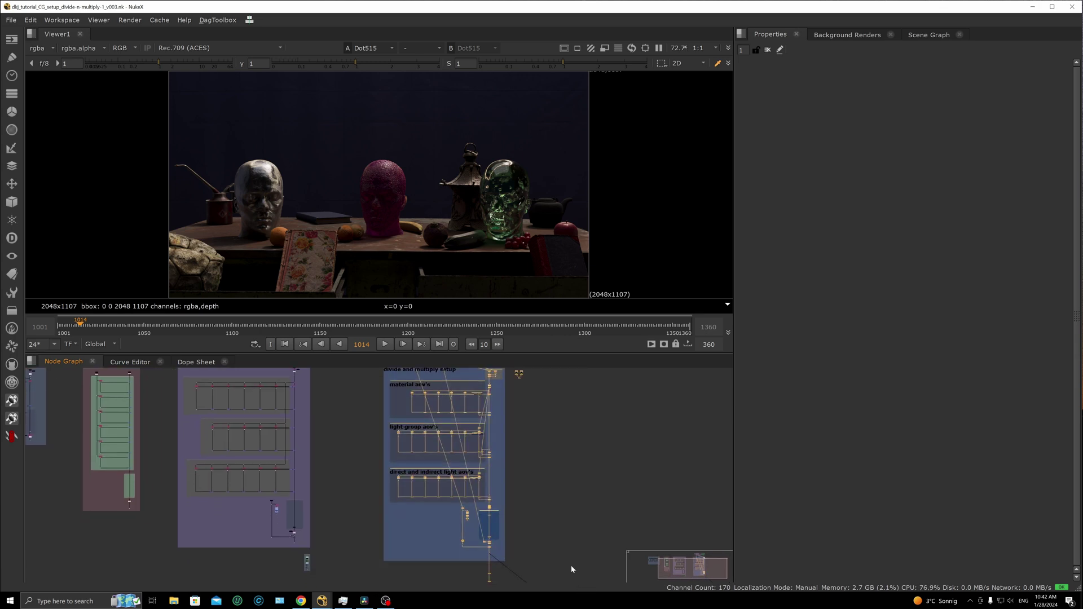
left_click(584, 496)
key("f")
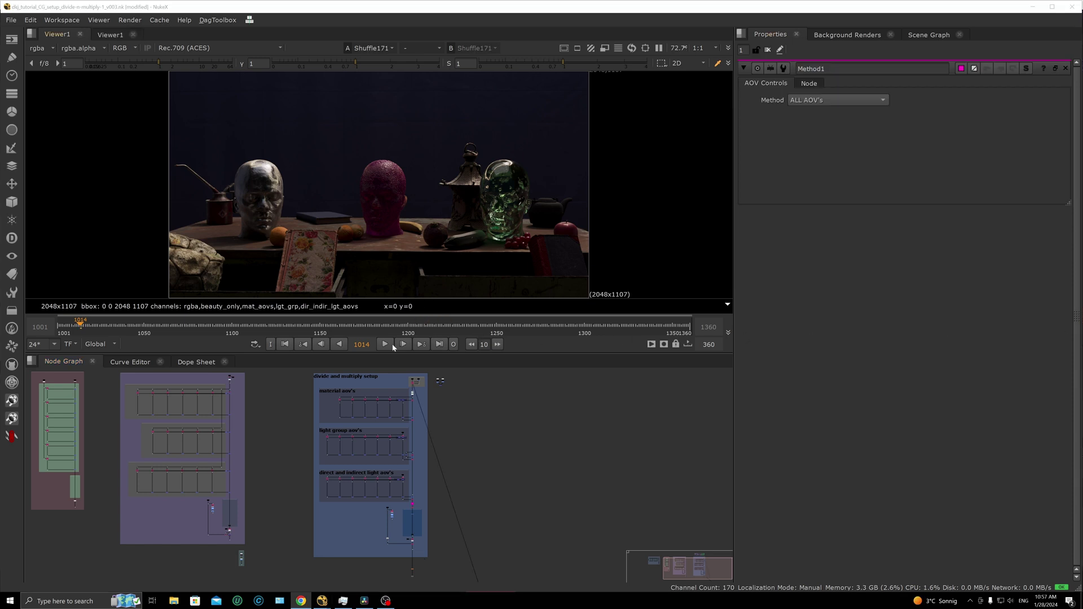
Review the simple additive, simple subtractive, combined, and divide and multiply setups side by side in the node graph
scroll(411, 388, "up", 5)
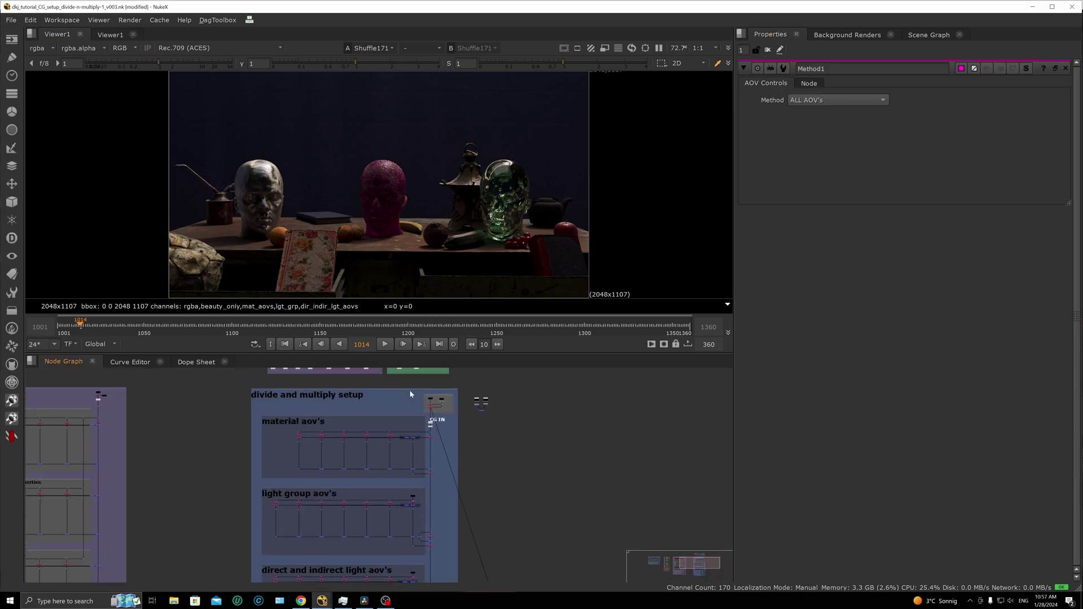
left_click_drag(465, 413, 466, 413)
scroll(395, 410, "down", 2)
middle_click_drag(402, 417, 543, 422)
middle_click_drag(53, 390, 347, 372)
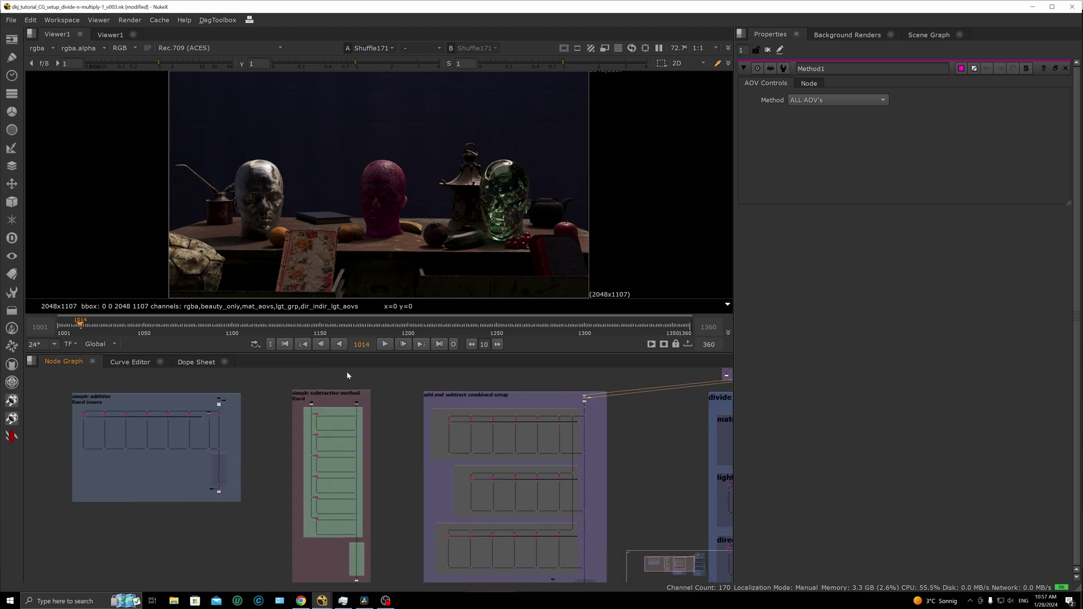
left_click_drag(248, 370, 210, 408)
middle_click_drag(624, 410, 438, 408)
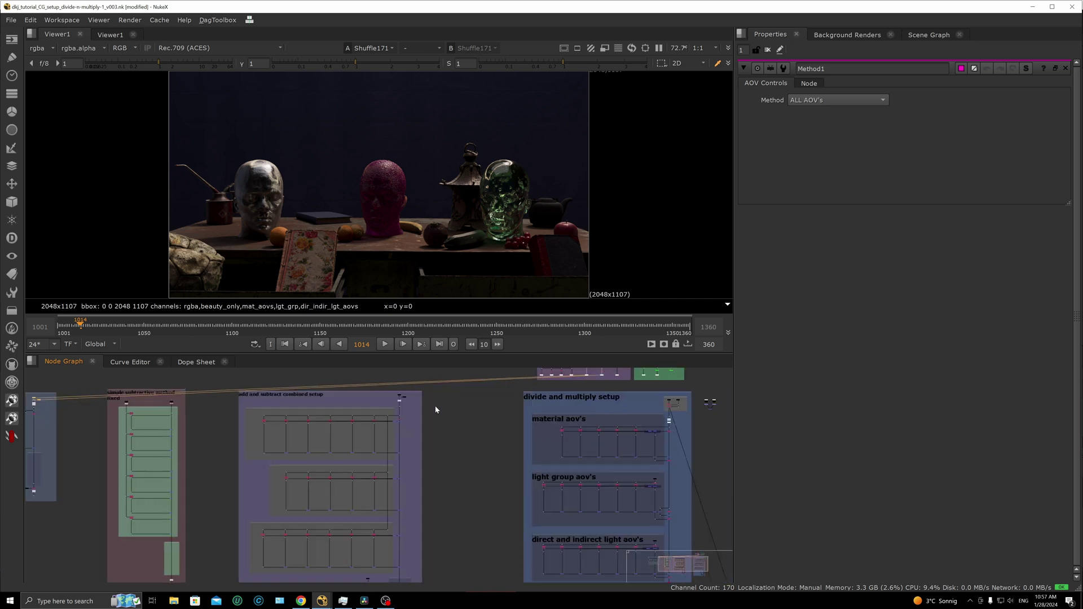
middle_click_drag(592, 404, 470, 402)
scroll(550, 398, "up", 2)
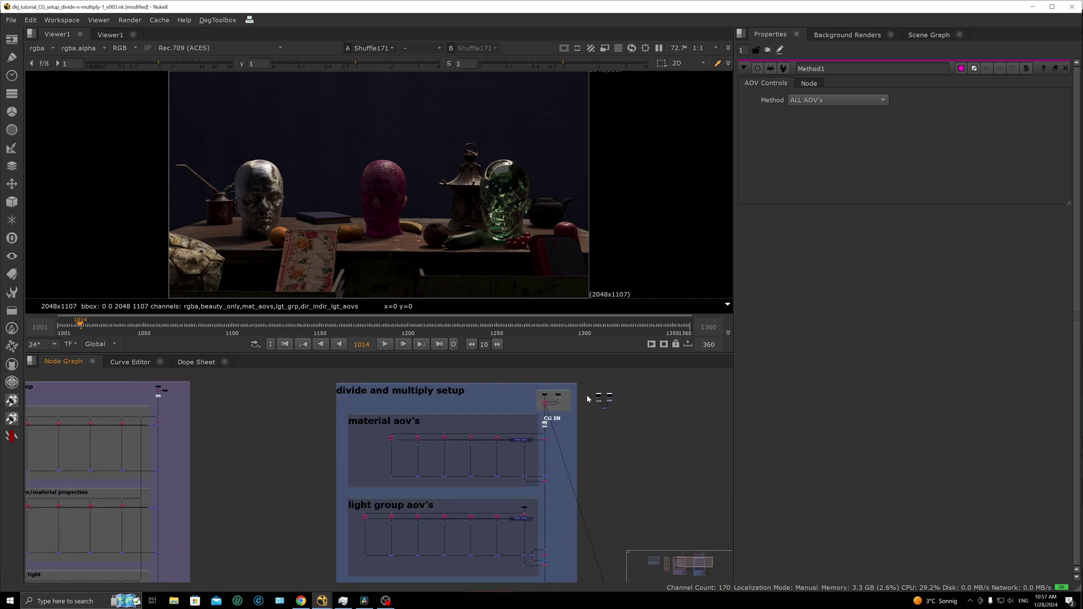
View the beauty input and Shuffle170 at the start of the divide and multiply setup, and inspect Shuffle170's channel routing and alpha
scroll(572, 388, "up", 6)
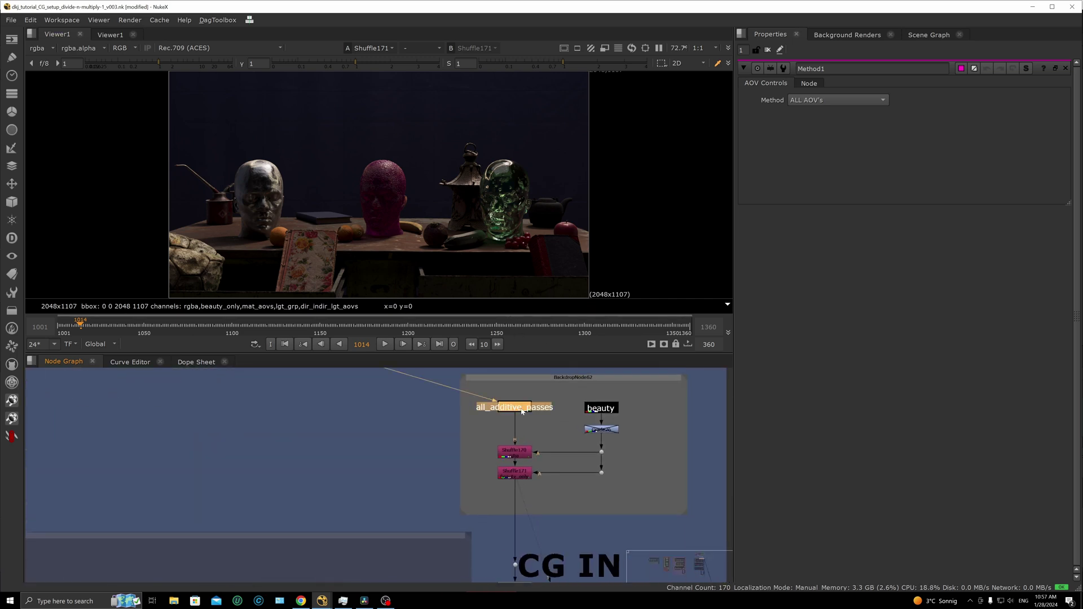
left_click(614, 408)
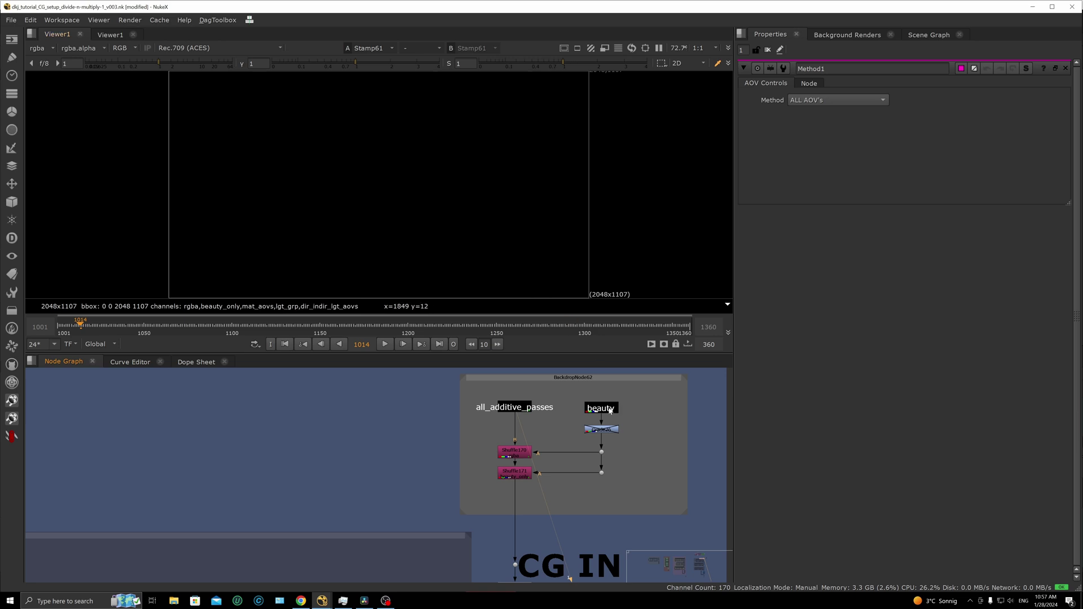
key("1")
left_click(515, 454)
key("1")
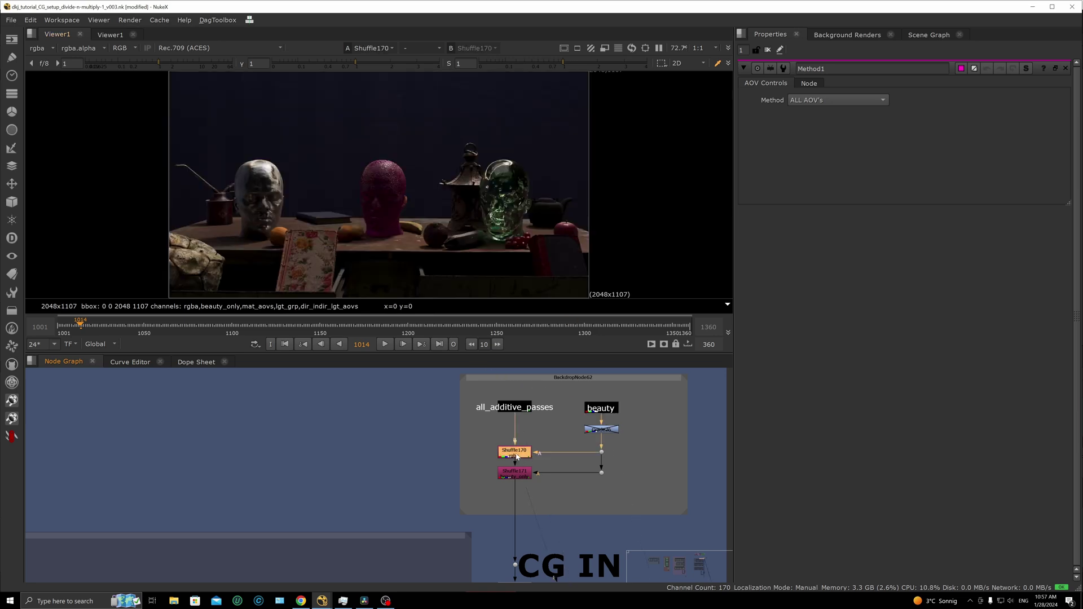
double_click(515, 454)
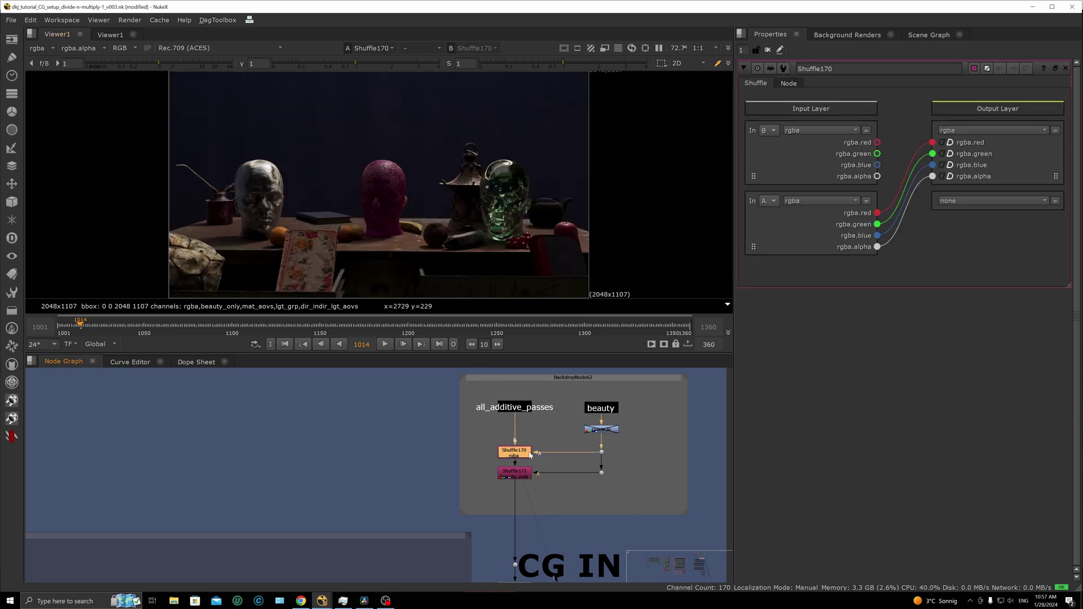
key("a")
key("a")
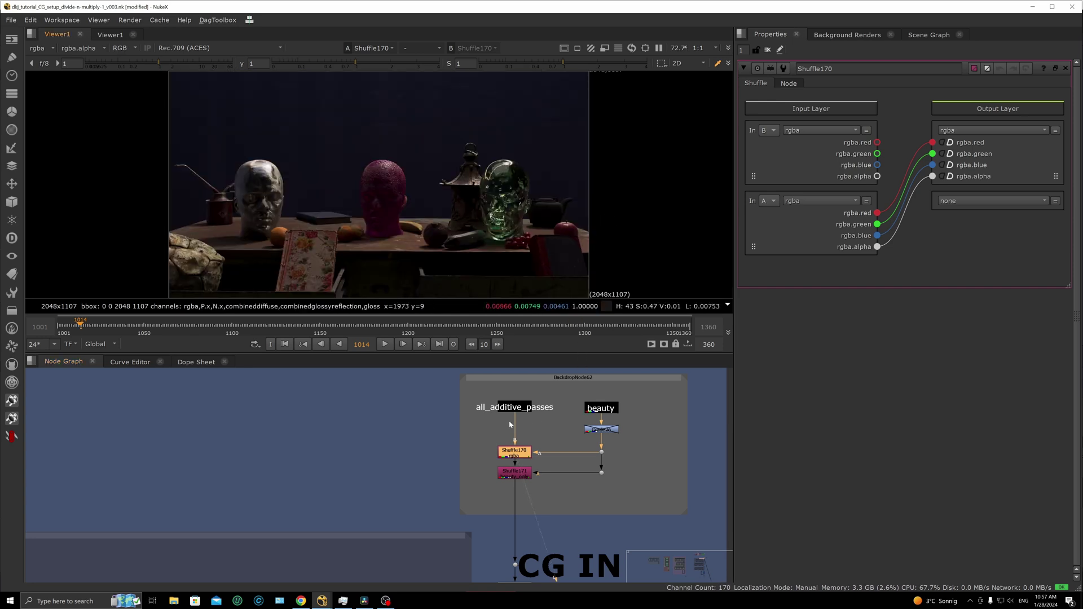
Inspect the node beneath the beauty input and Shuffle171's routing of the beauty into the beauty_only layer
left_click(567, 437)
left_click(590, 429)
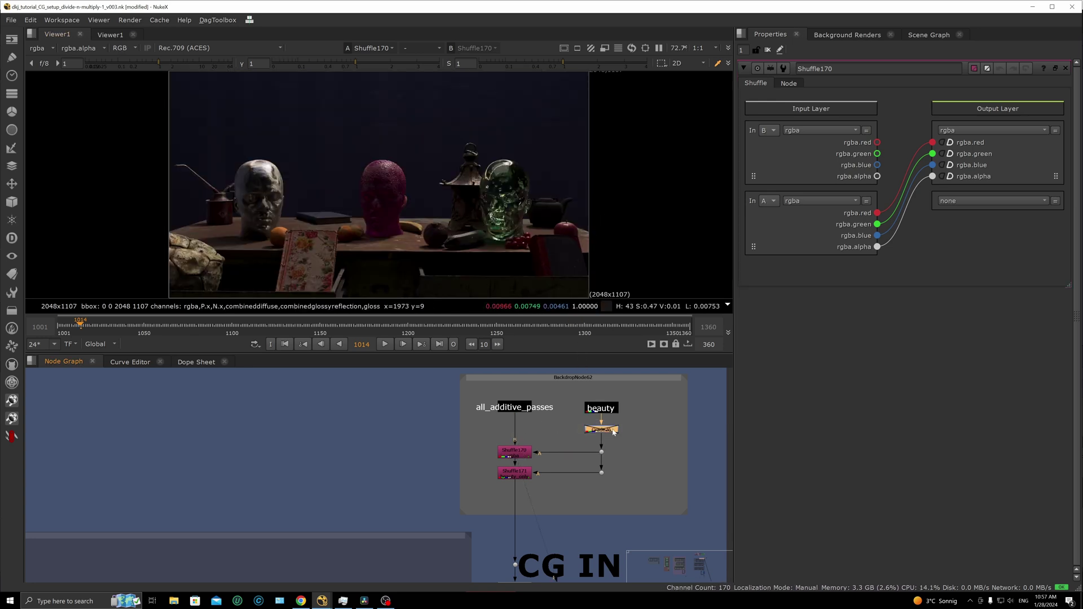
left_click(458, 467)
double_click(512, 477)
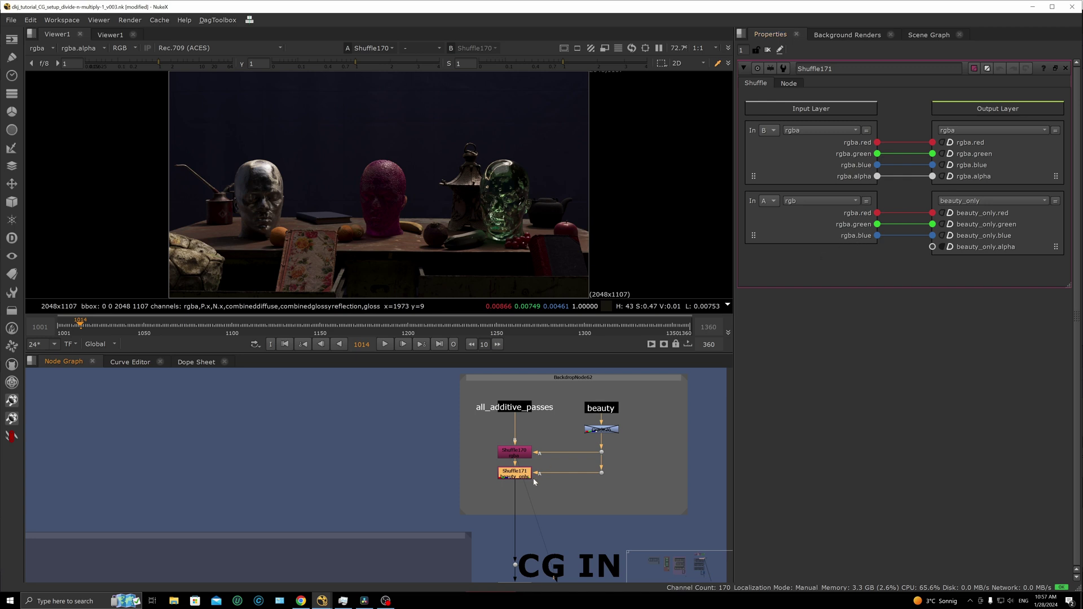
scroll(509, 464, "down", 2)
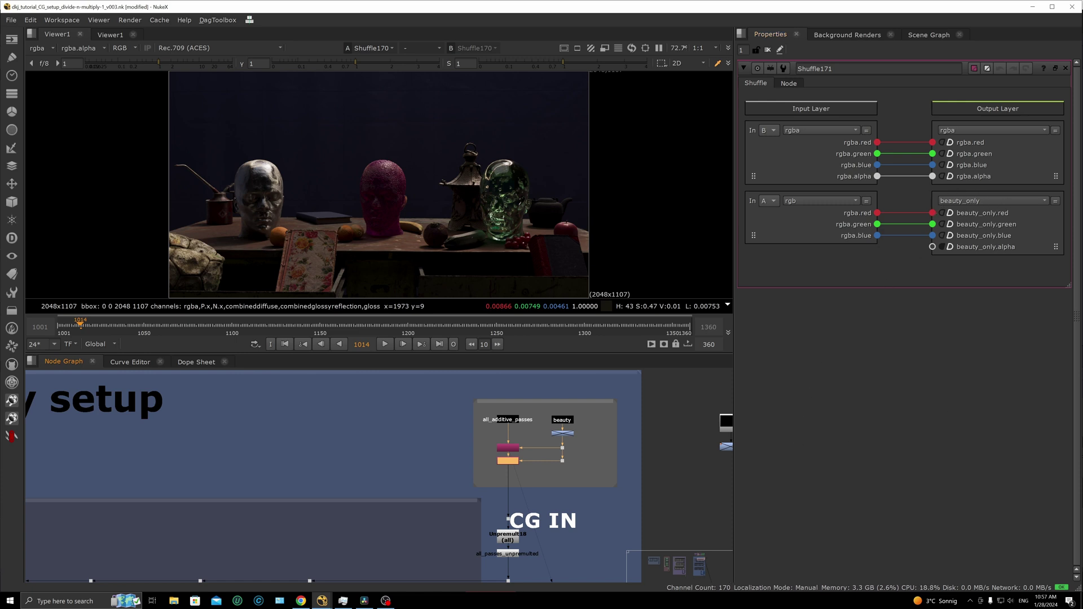
Open the Method1 node above the overall grade and check its Method options, keeping ALL AOV's
key("alt+Tab")
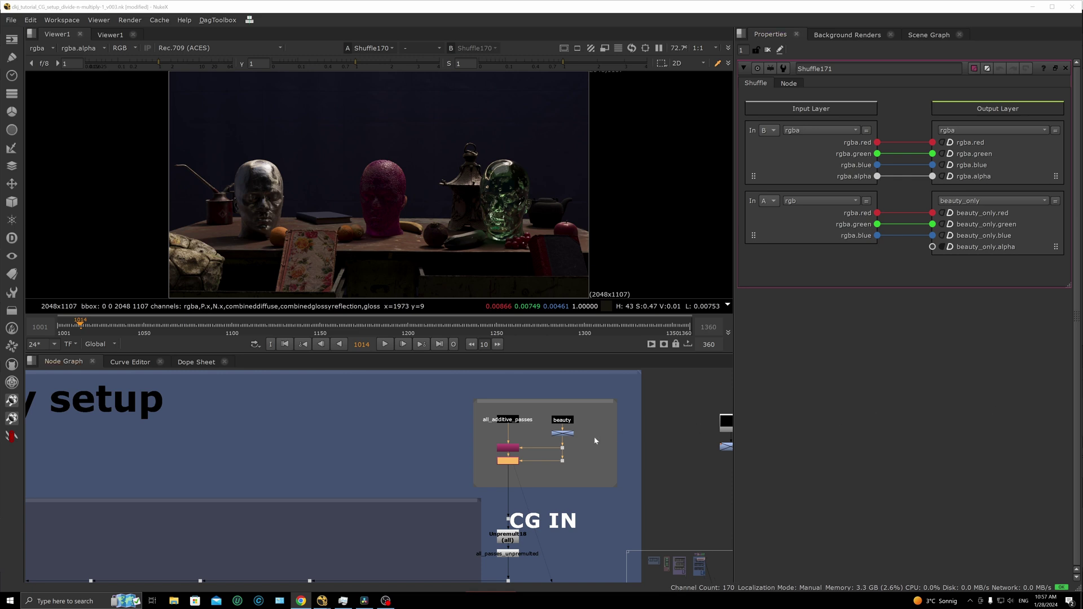
left_click(548, 488)
scroll(467, 502, "down", 5)
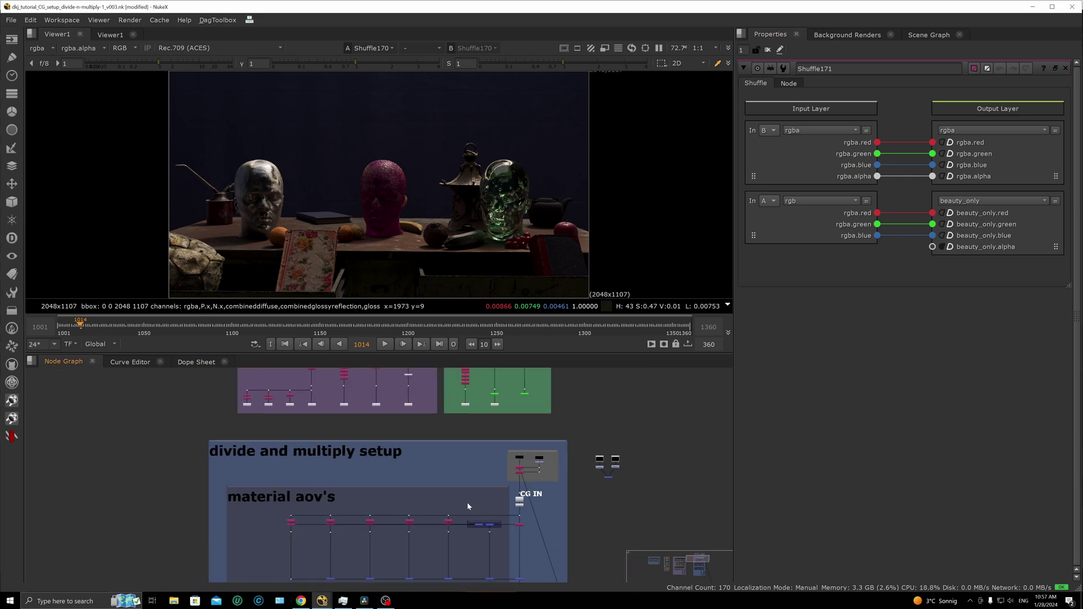
scroll(426, 429, "down", 4)
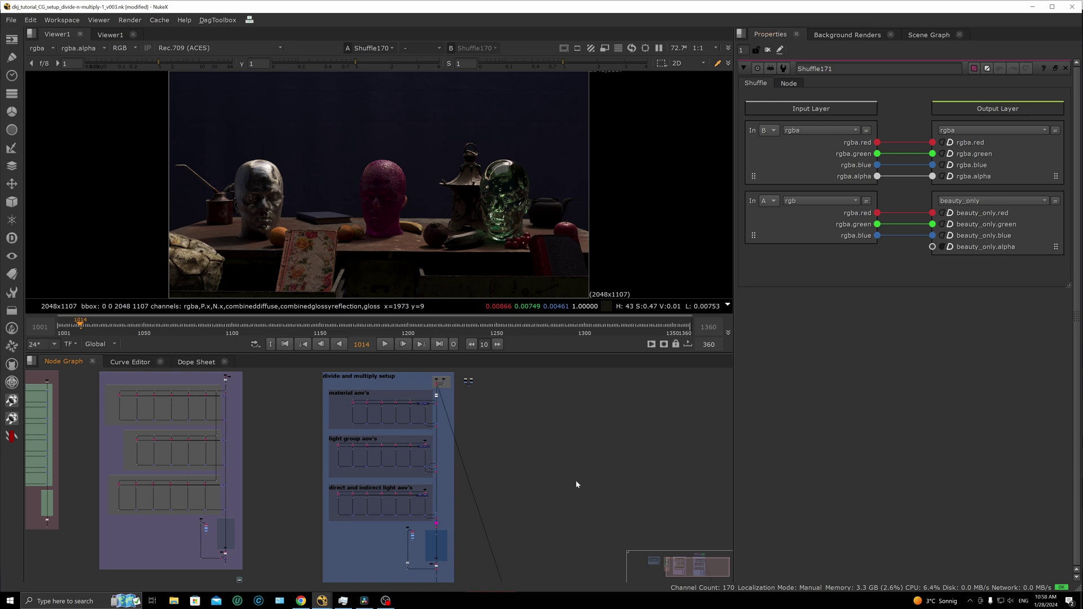
scroll(478, 474, "up", 5)
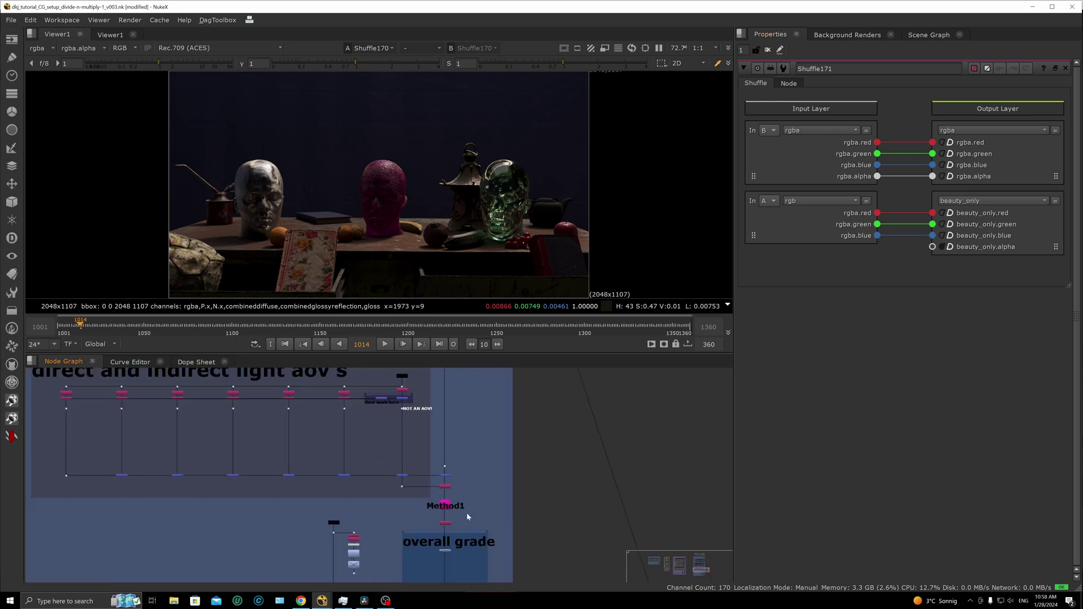
middle_click_drag(466, 513, 465, 495)
double_click(460, 490)
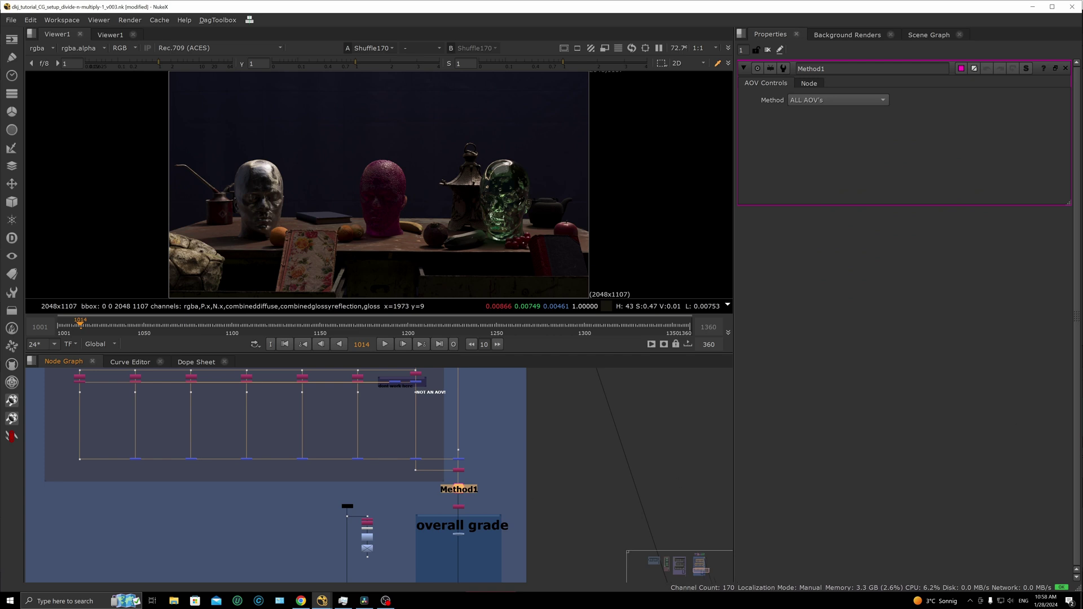
left_click(839, 102)
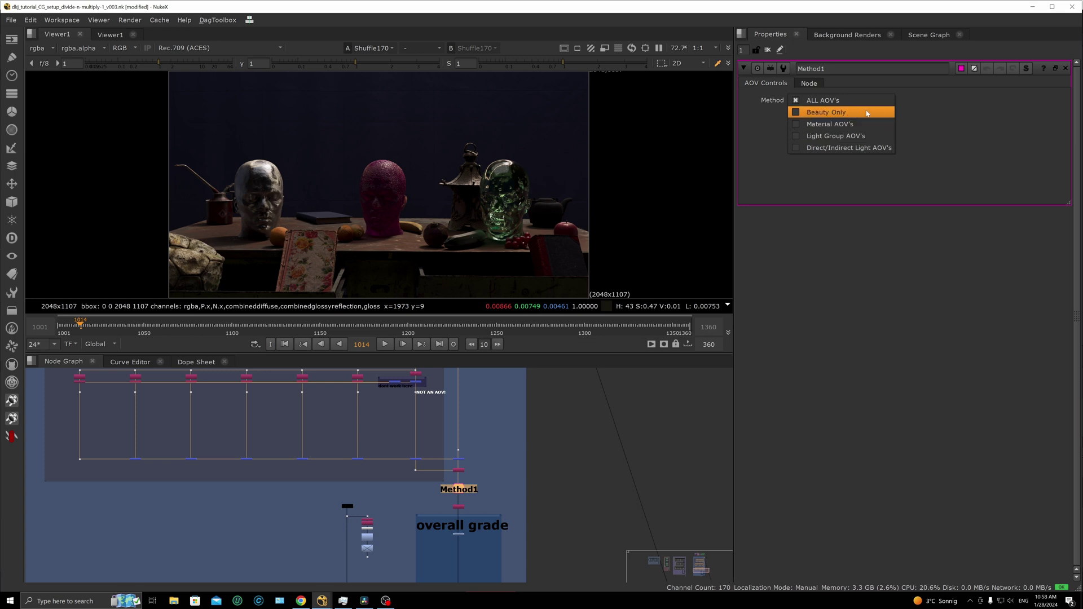
left_click(824, 101)
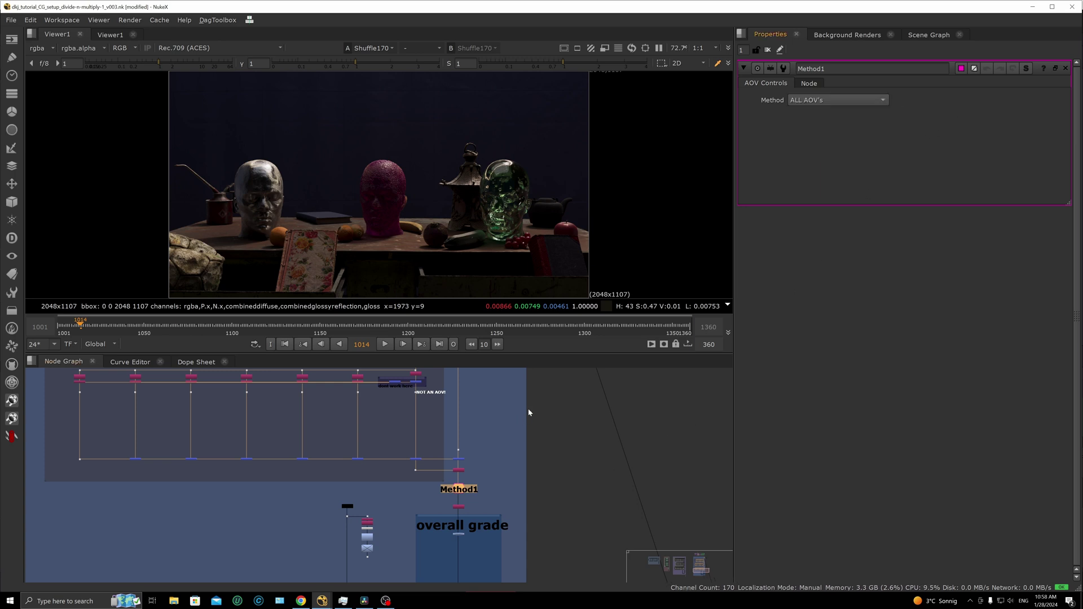
Open the Method1 group's internal node graph and inspect the layer routing of its four Shuffle nodes
scroll(435, 438, "down", 5)
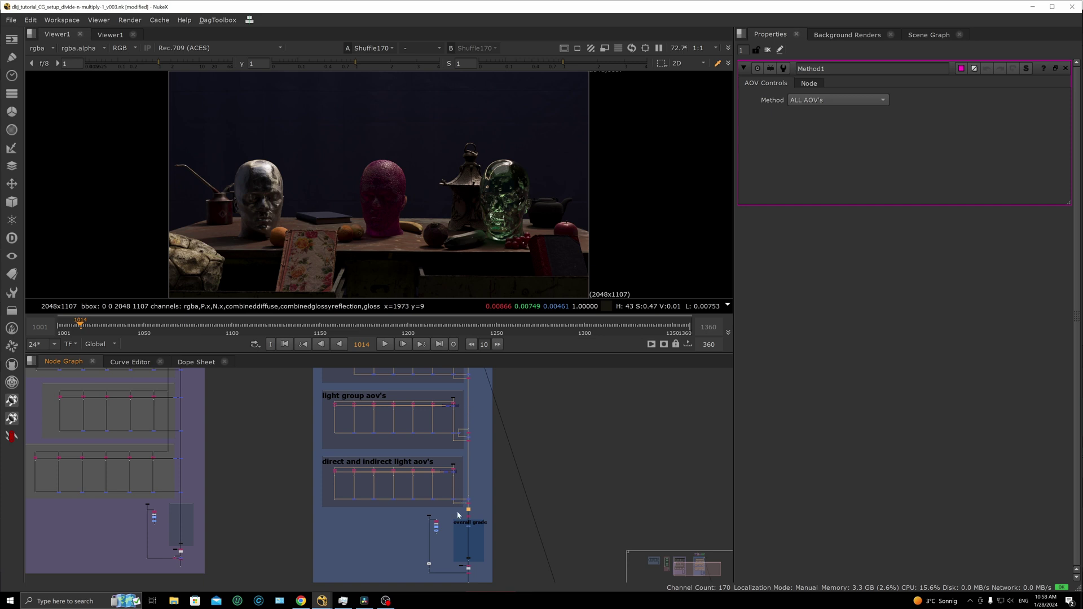
scroll(458, 515, "up", 5)
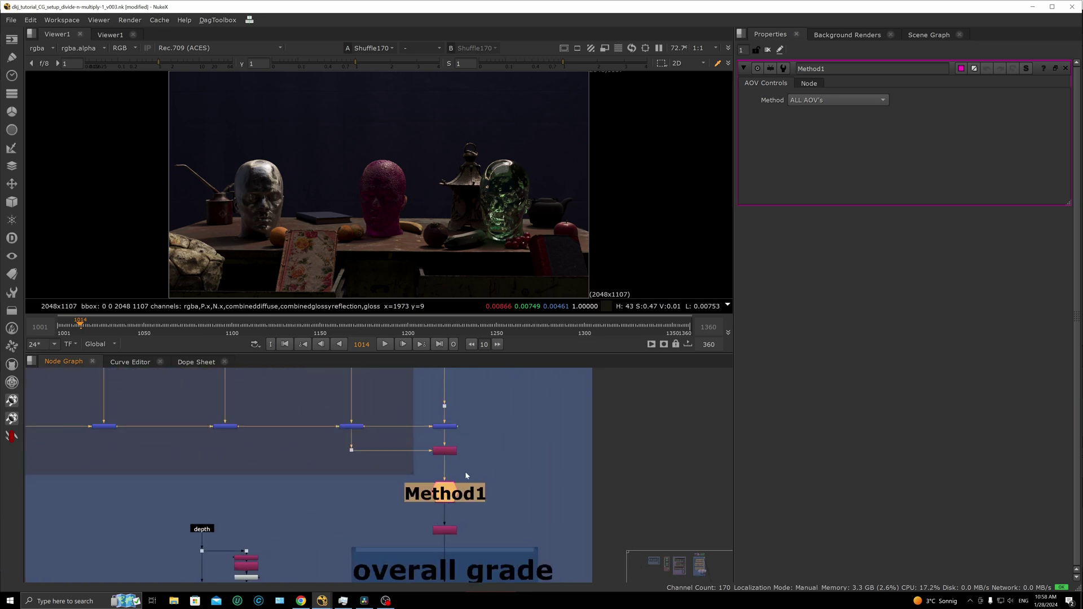
left_click(1025, 69)
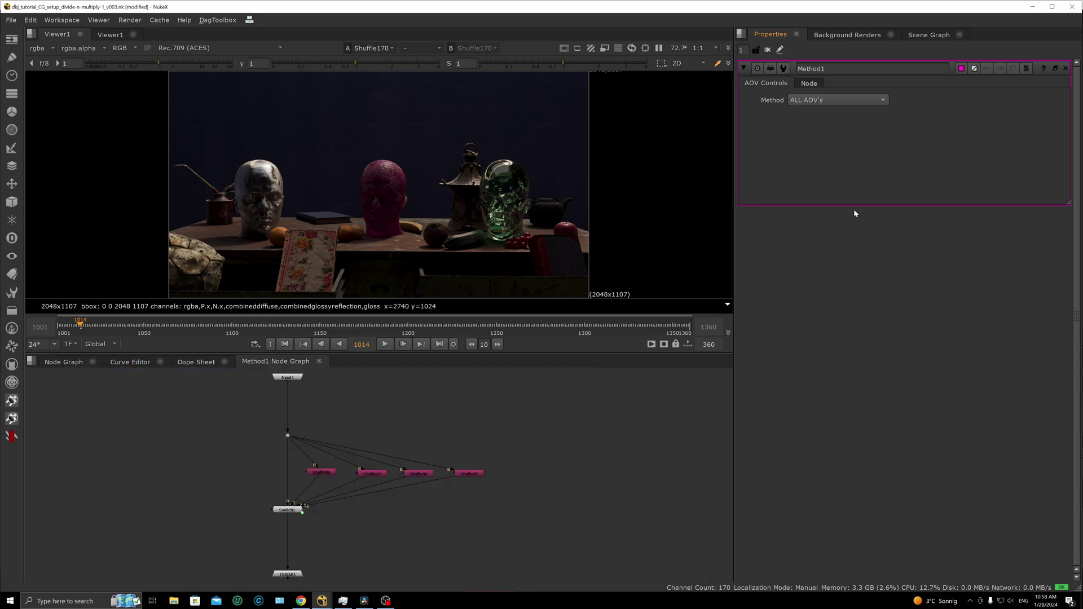
double_click(322, 474)
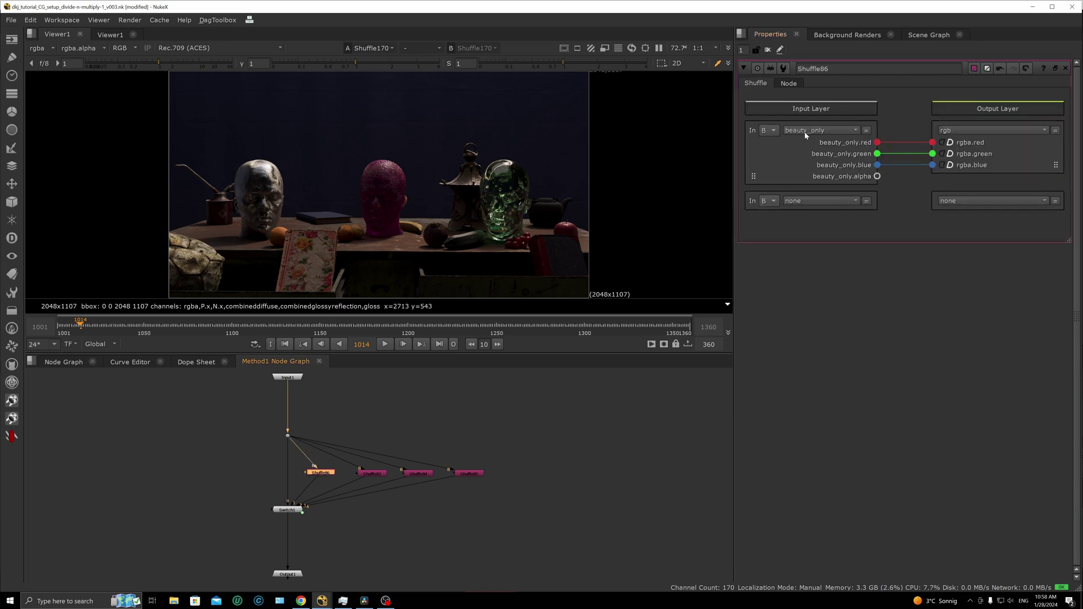
double_click(371, 473)
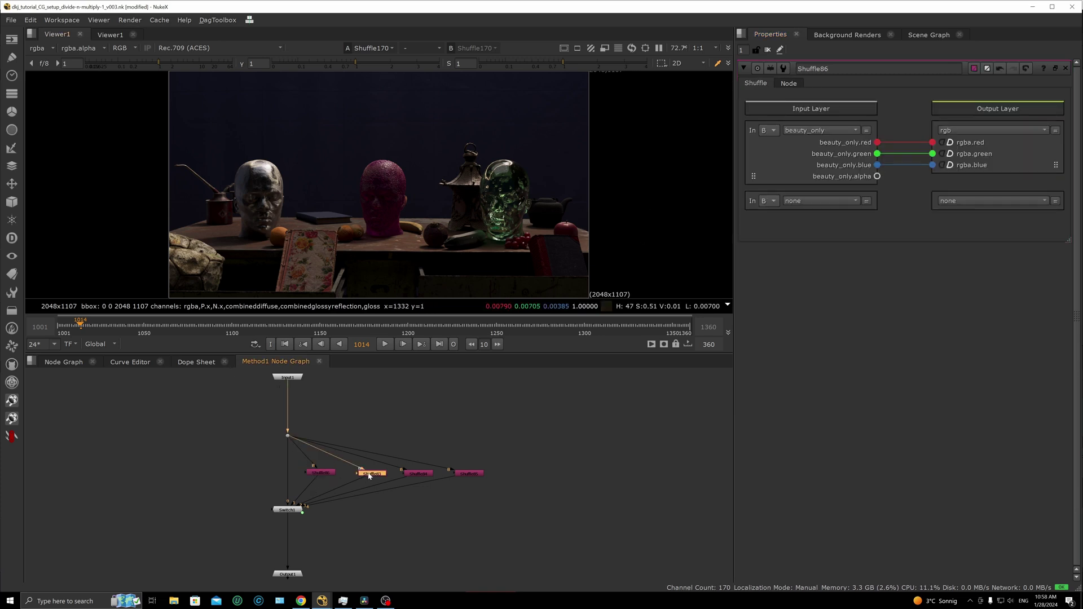
double_click(418, 474)
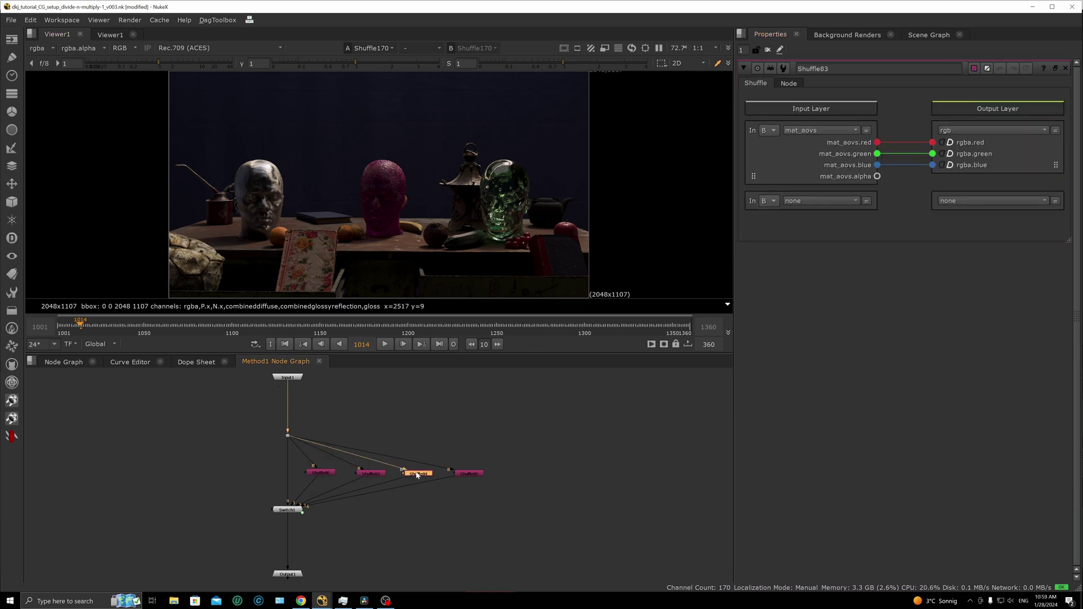
double_click(470, 474)
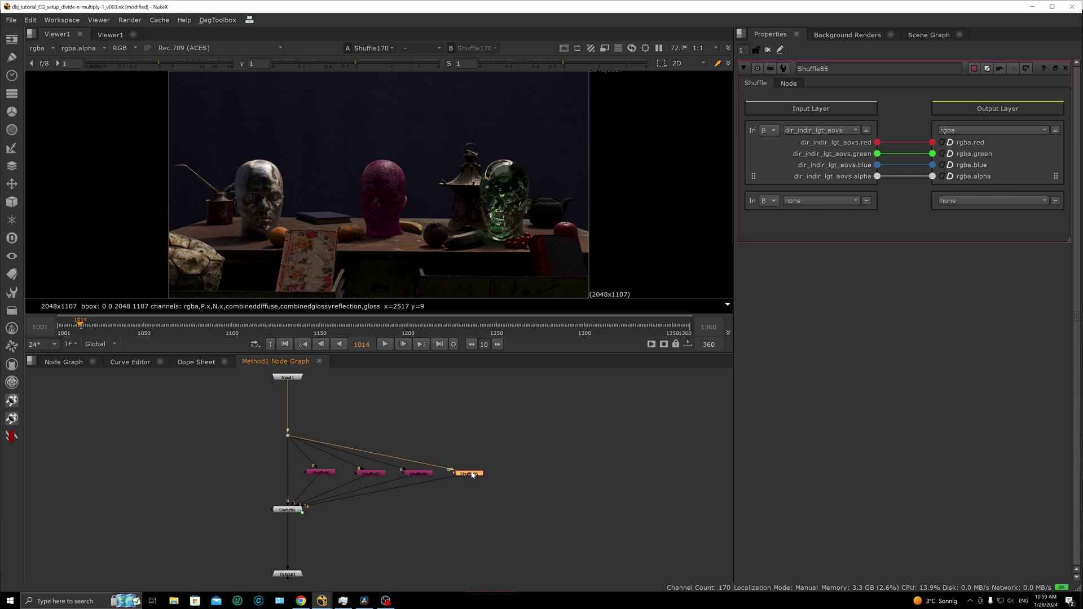
Inspect the beauty_only routing of the first Shuffle inside the Method1 group, and close the group's internal node graph
double_click(321, 472)
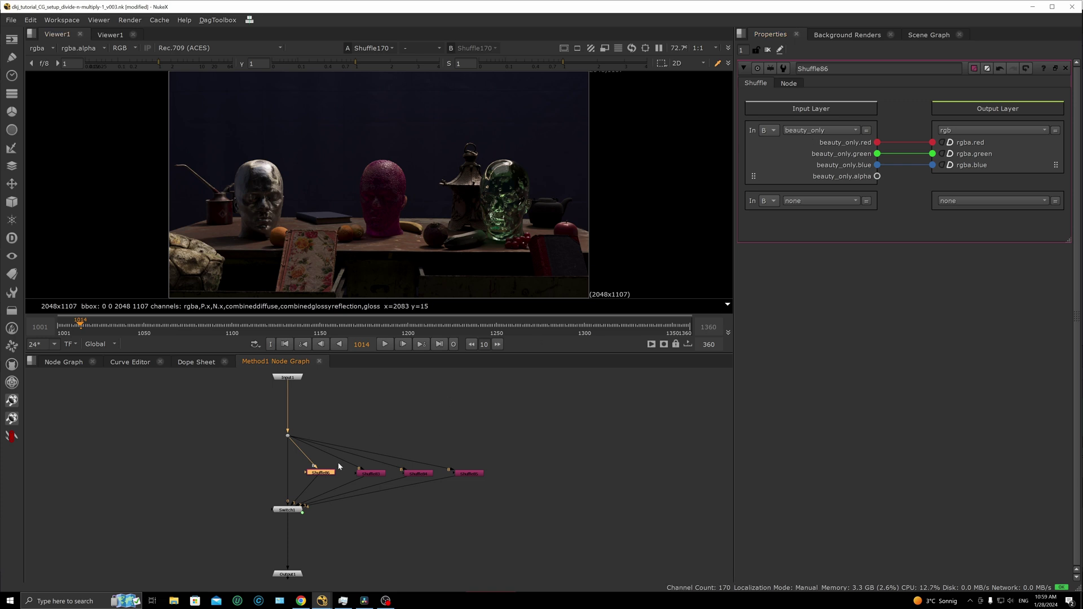
left_click_drag(253, 500, 334, 525)
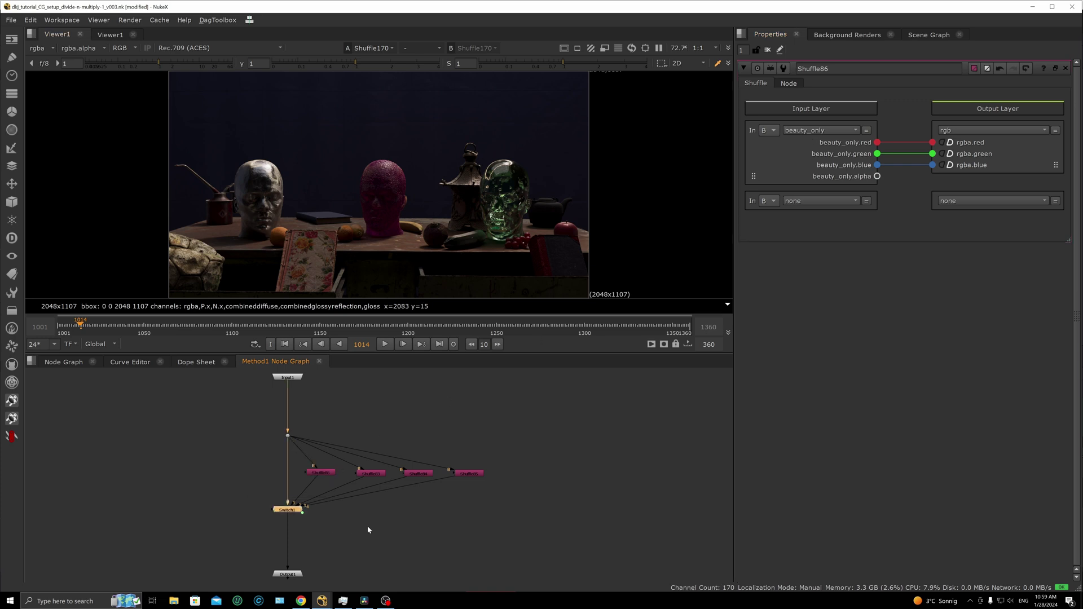
left_click(450, 413)
left_click(319, 361)
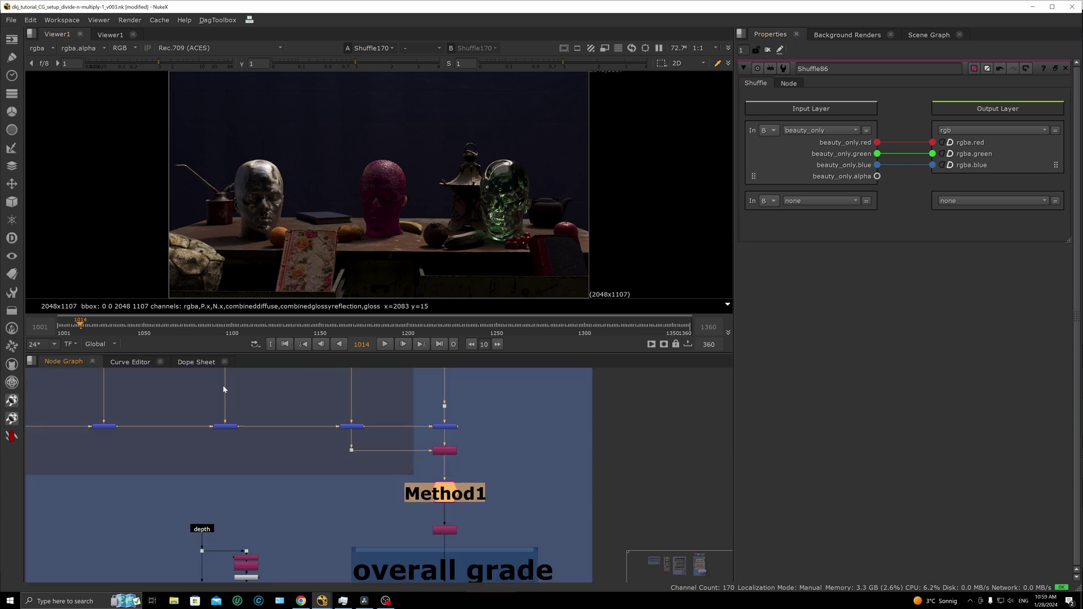
Reopen the Method1 node in the divide and multiply setup and review its Method options, keeping ALL AOV's
scroll(335, 479, "down", 10)
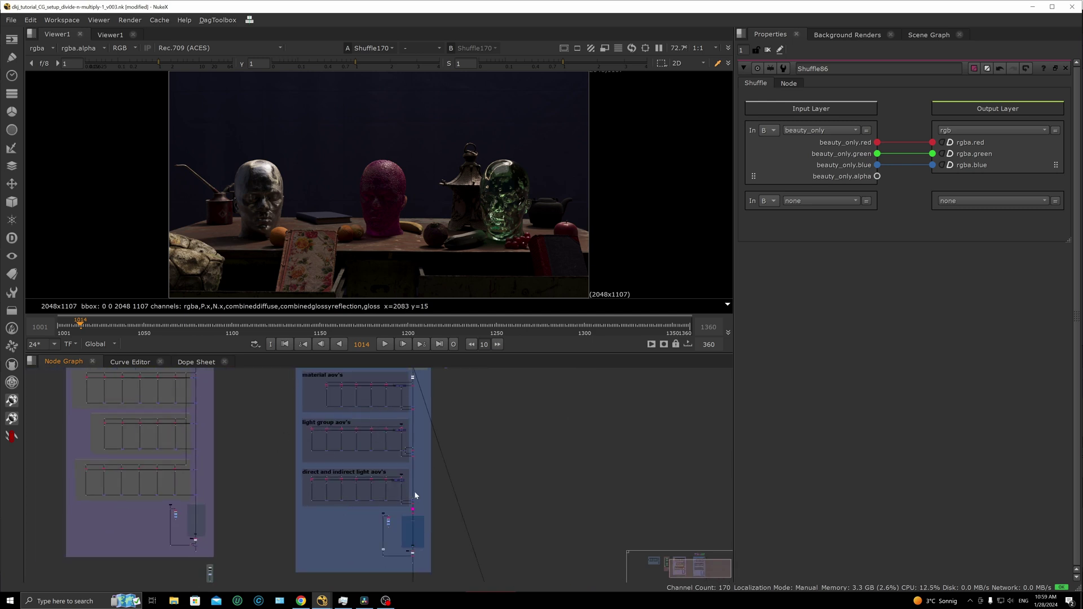
double_click(412, 512)
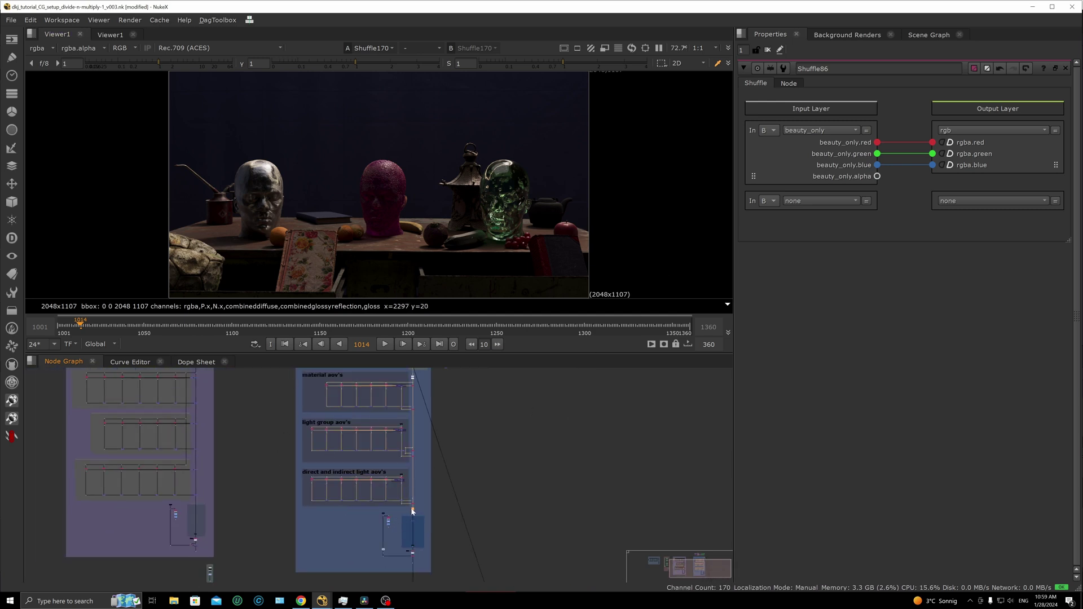
left_click(803, 100)
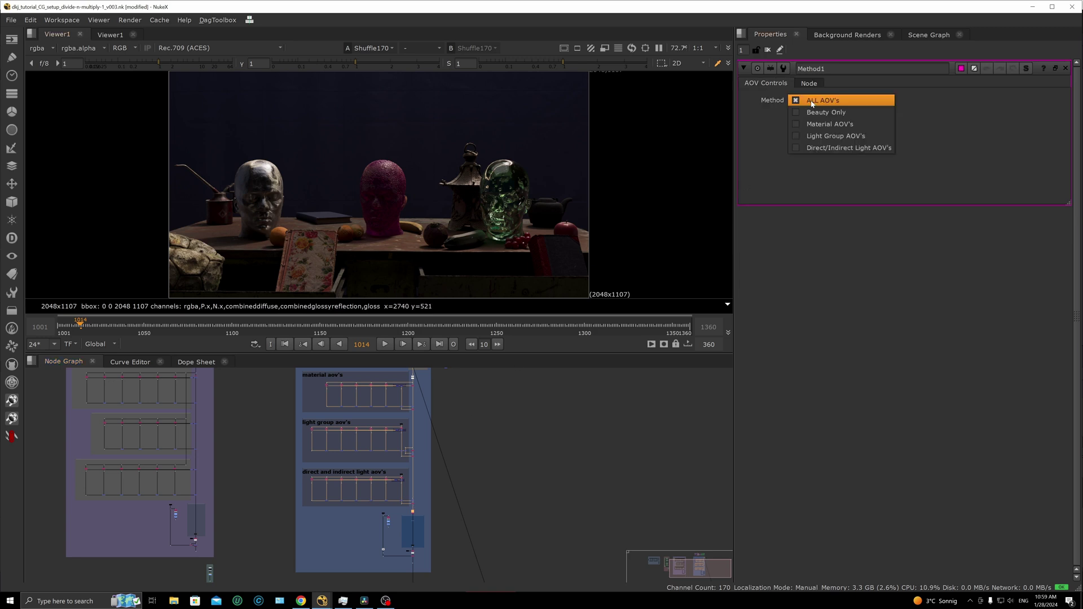
left_click(882, 101)
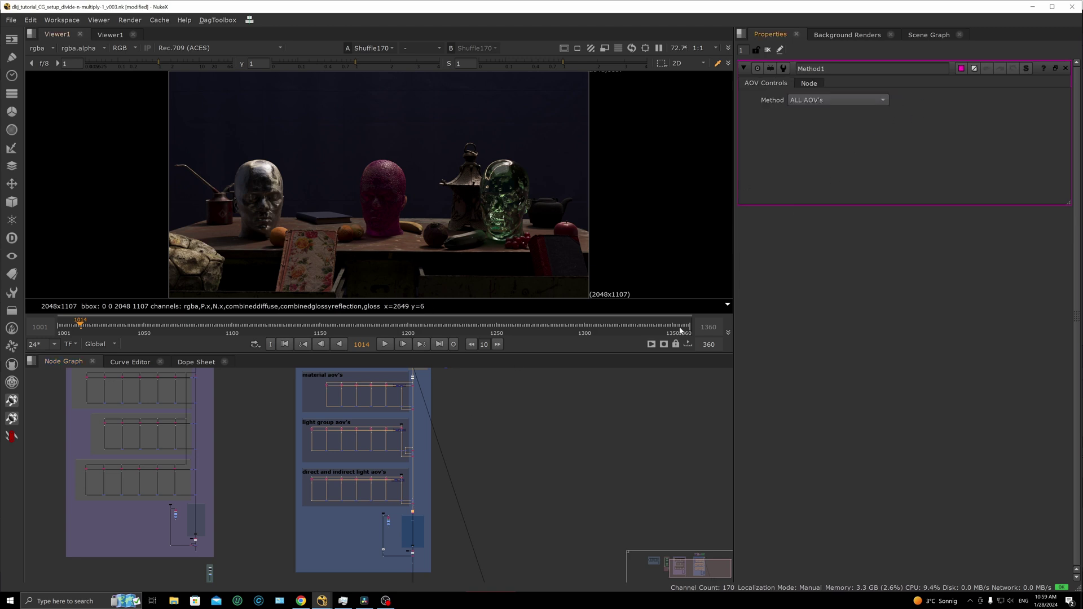
Examine the divide and multiply setup's main pipe from CG IN down to Method1, and compare its layout with the other AOV setups
middle_click_drag(421, 504, 408, 516)
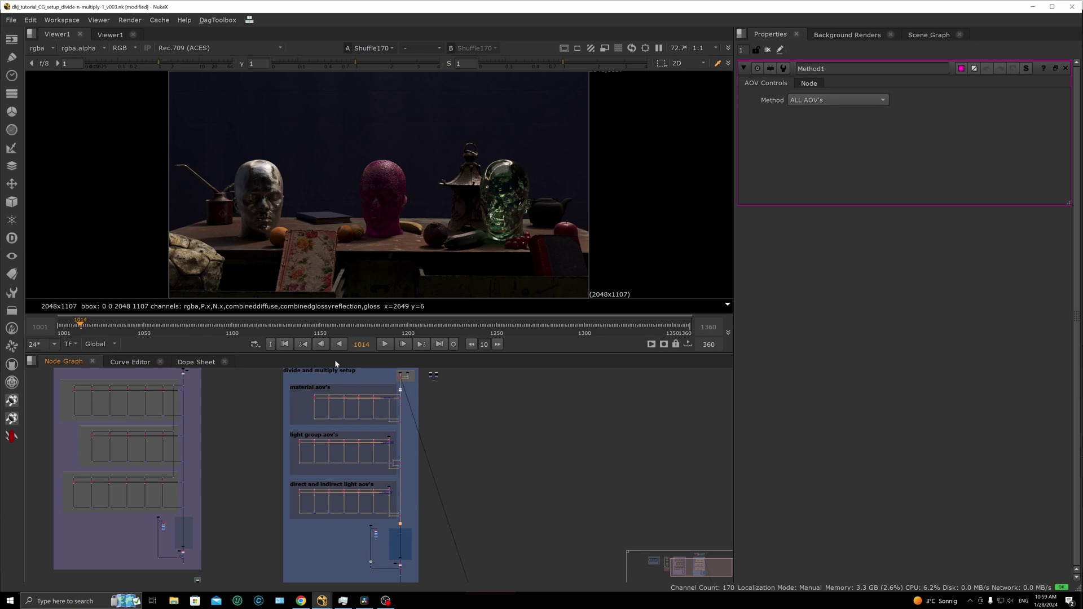
left_click(432, 493)
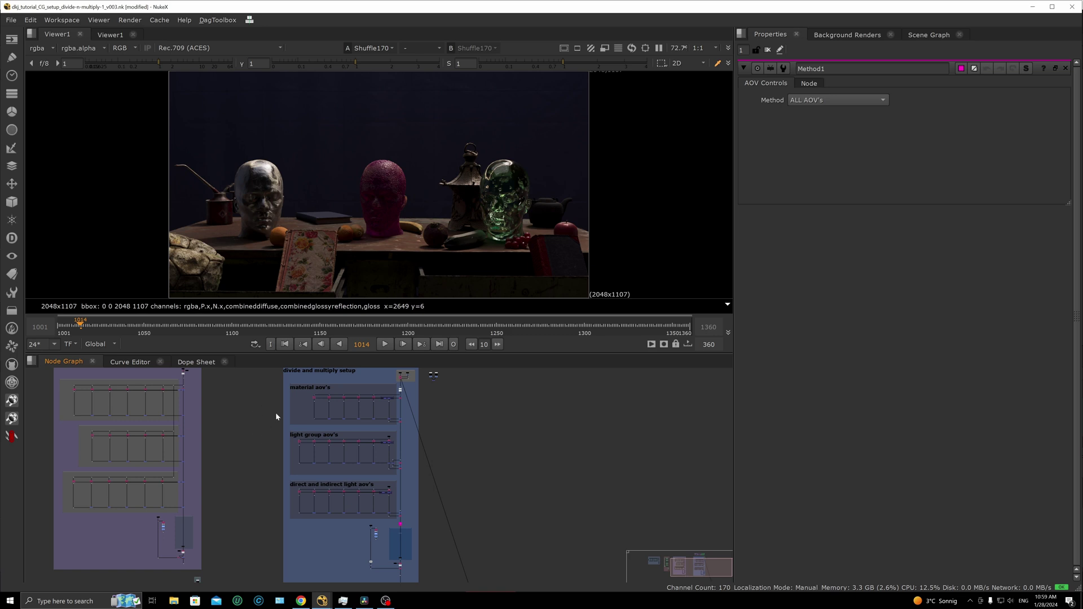
scroll(276, 417, "down", 2)
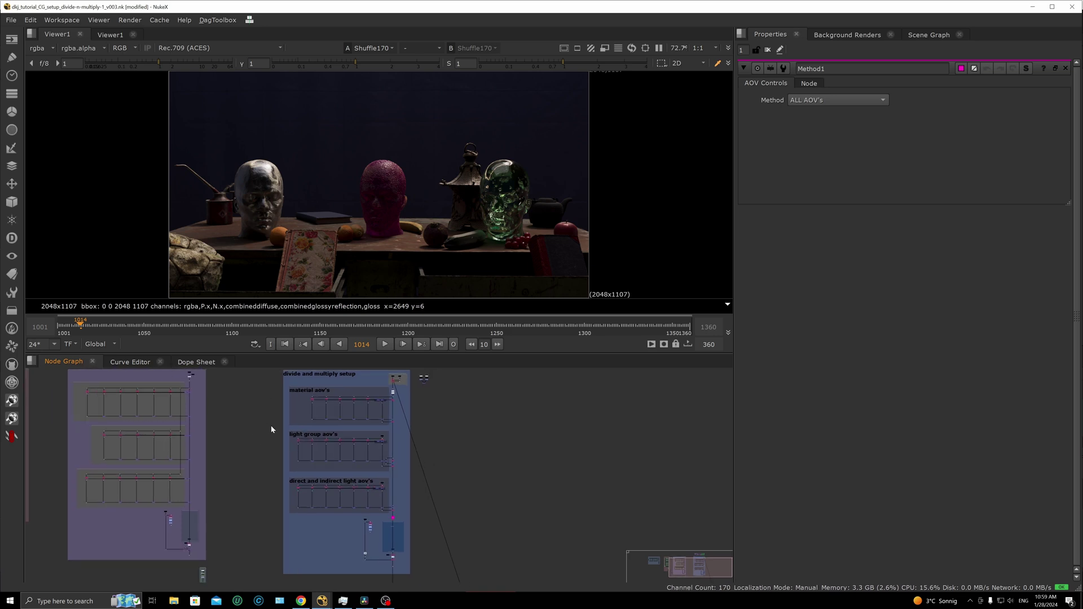
left_click_drag(401, 394, 455, 508)
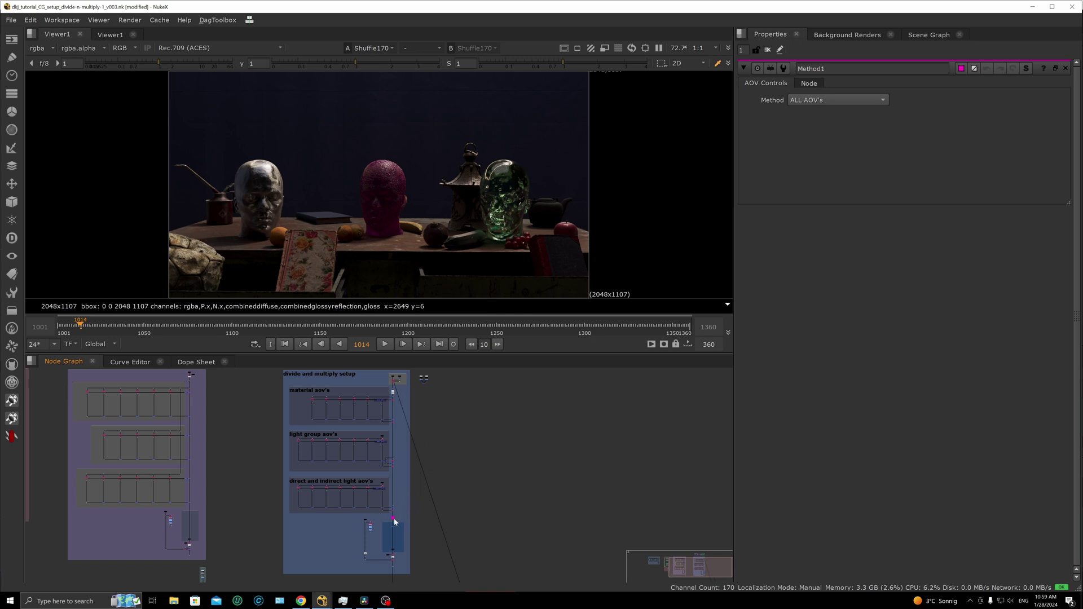
scroll(394, 518, "up", 10)
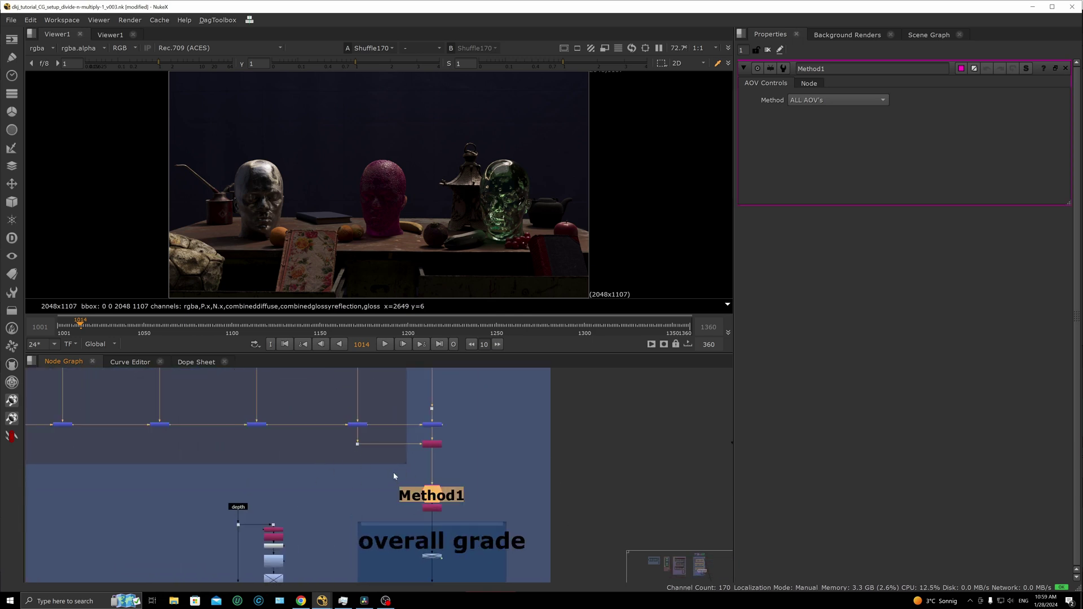
scroll(394, 473, "down", 10)
left_click_drag(382, 415, 354, 524)
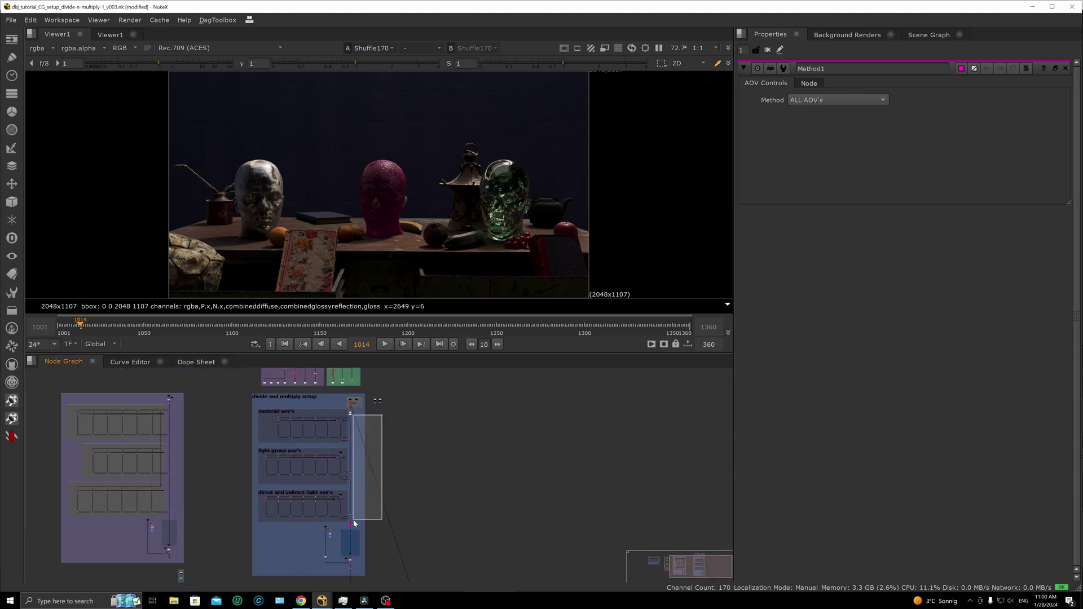
left_click_drag(354, 524, 354, 523)
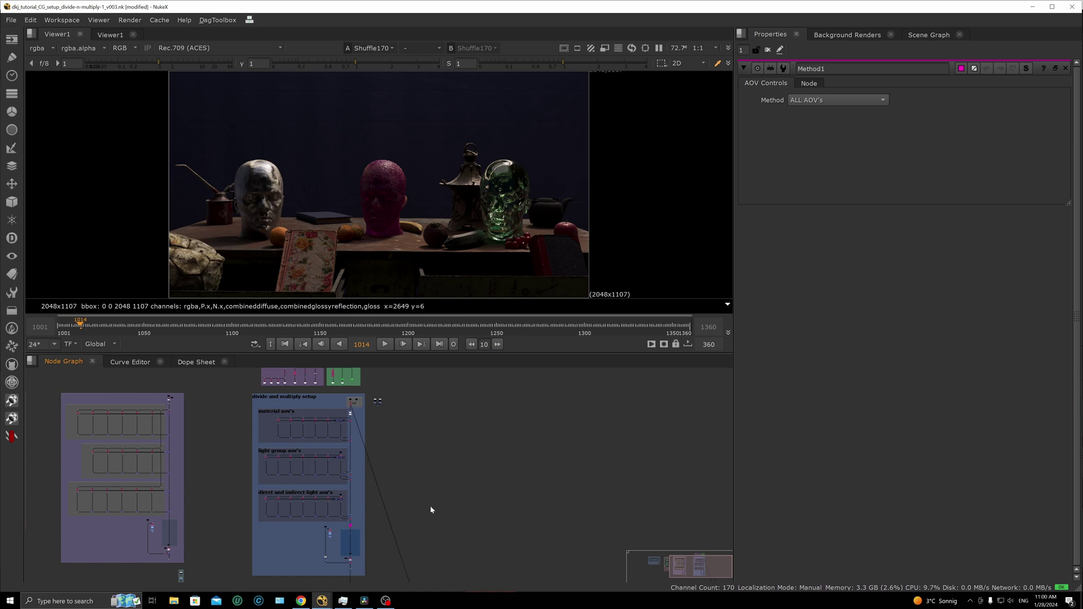
middle_click_drag(370, 448, 420, 433)
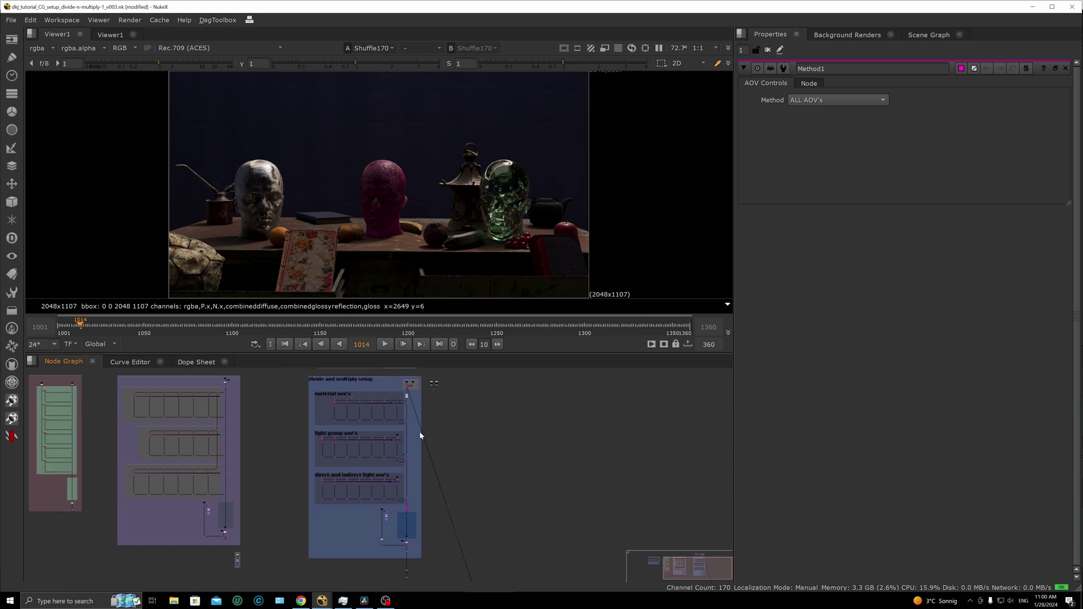
key("f")
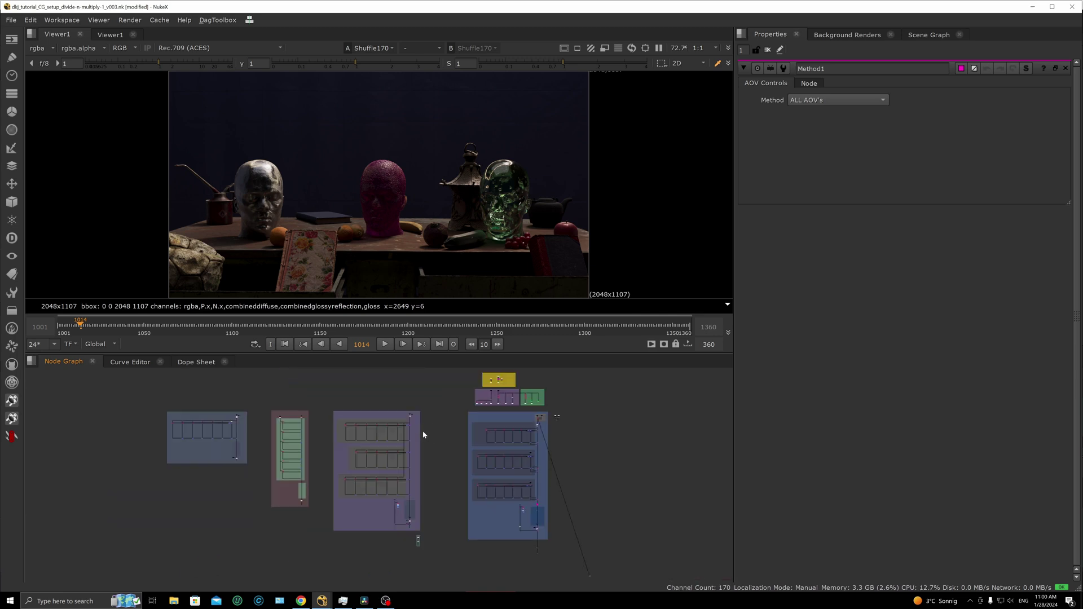
scroll(496, 435, "up", 4)
middle_click_drag(522, 427, 481, 412)
scroll(505, 423, "up", 1)
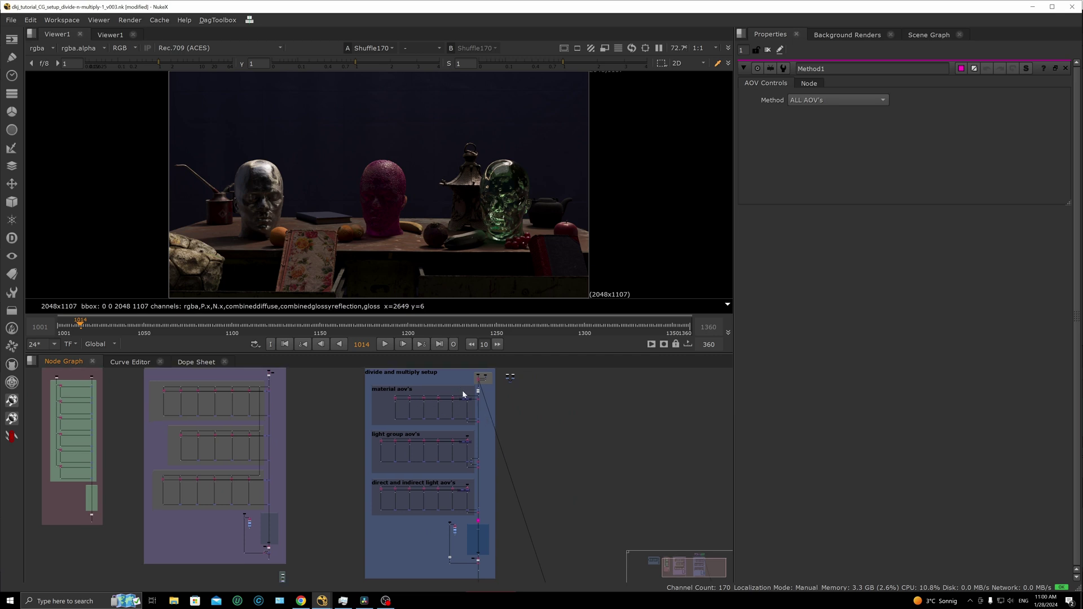
Open the Remove node of the combineddiffuse branch in the material aov's section and inspect its operation and channels
scroll(393, 408, "up", 8)
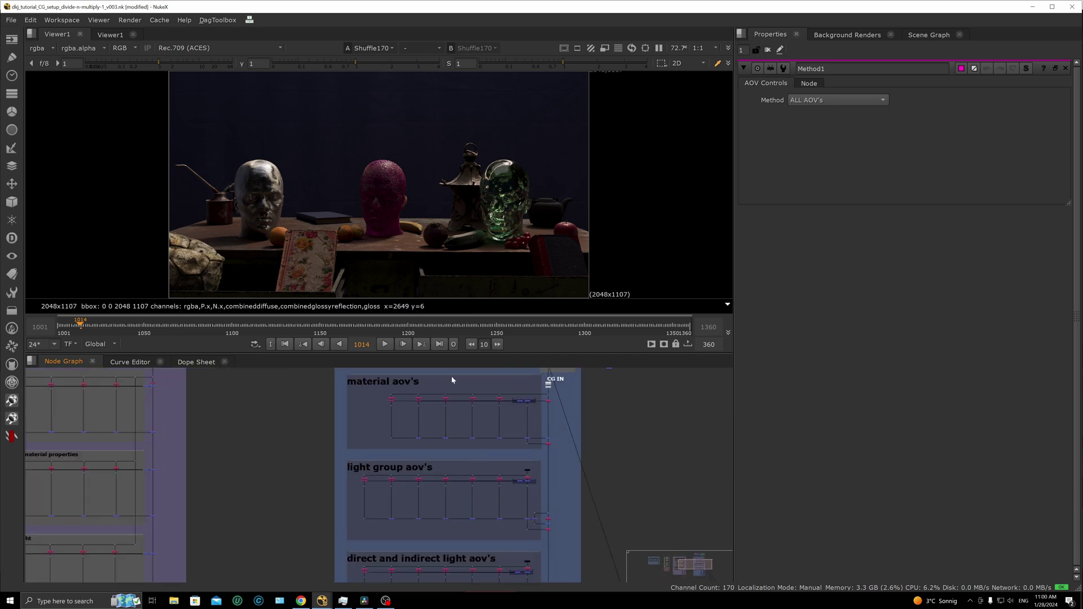
double_click(349, 404)
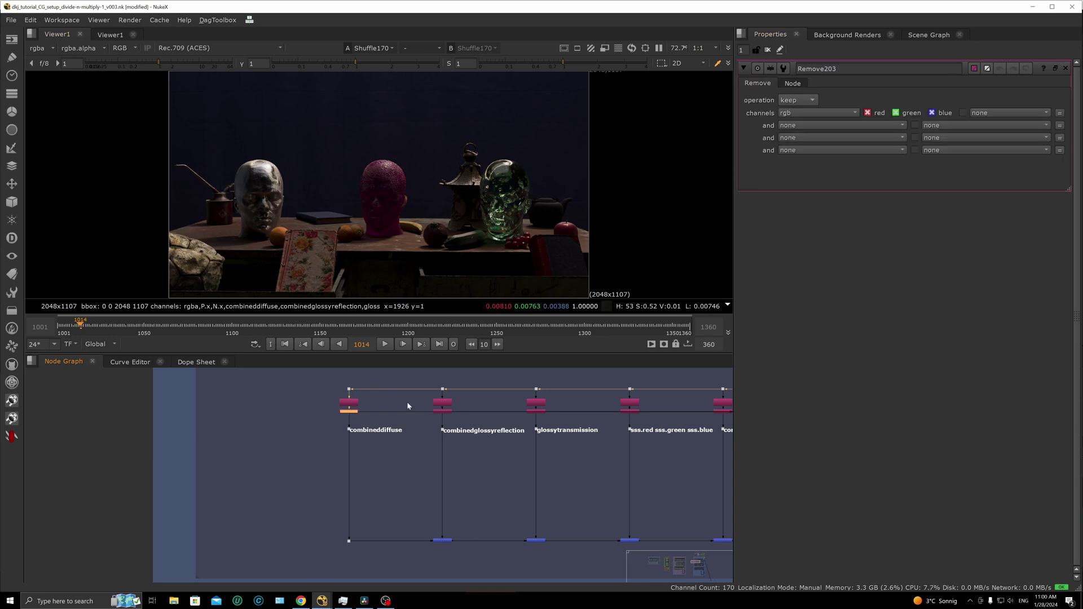
scroll(385, 412, "down", 8)
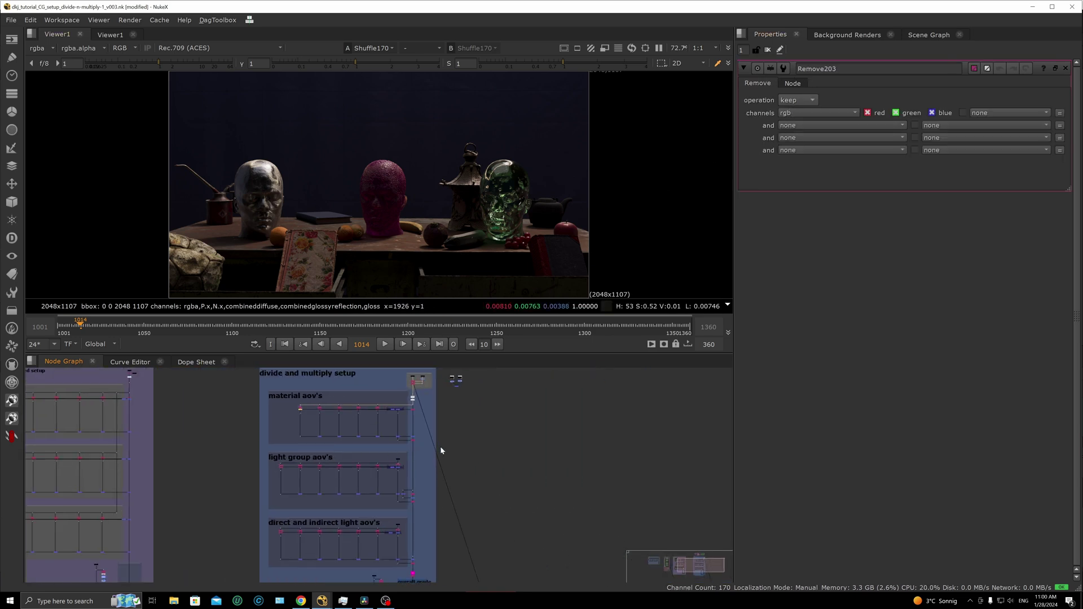
Open Method1 below the direct and indirect light aov's section and study its Method choices, leaving ALL AOV's selected
scroll(440, 446, "down", 2)
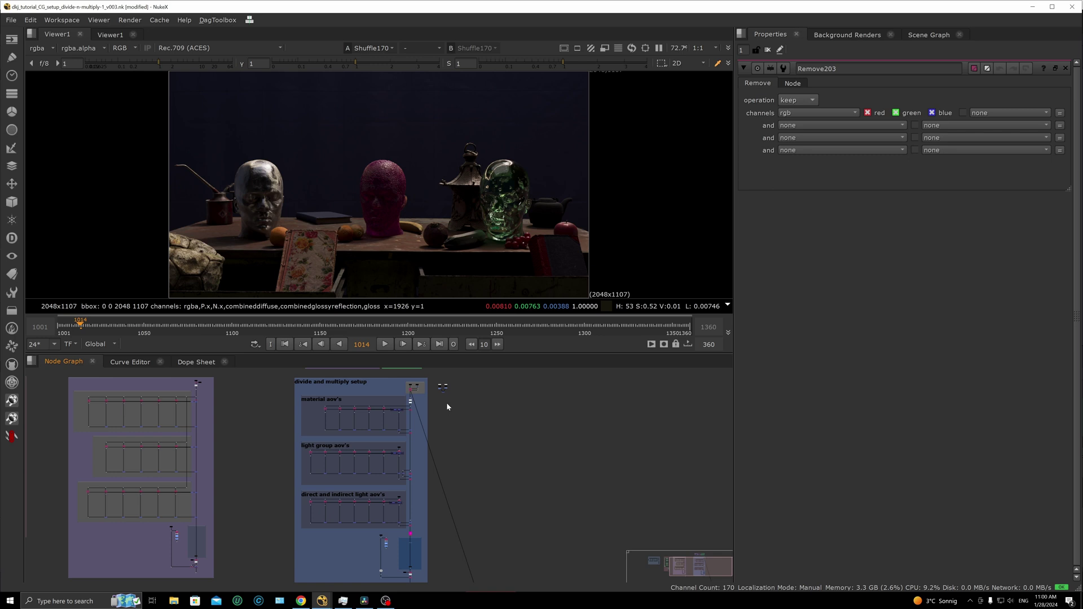
left_click_drag(446, 405, 417, 532)
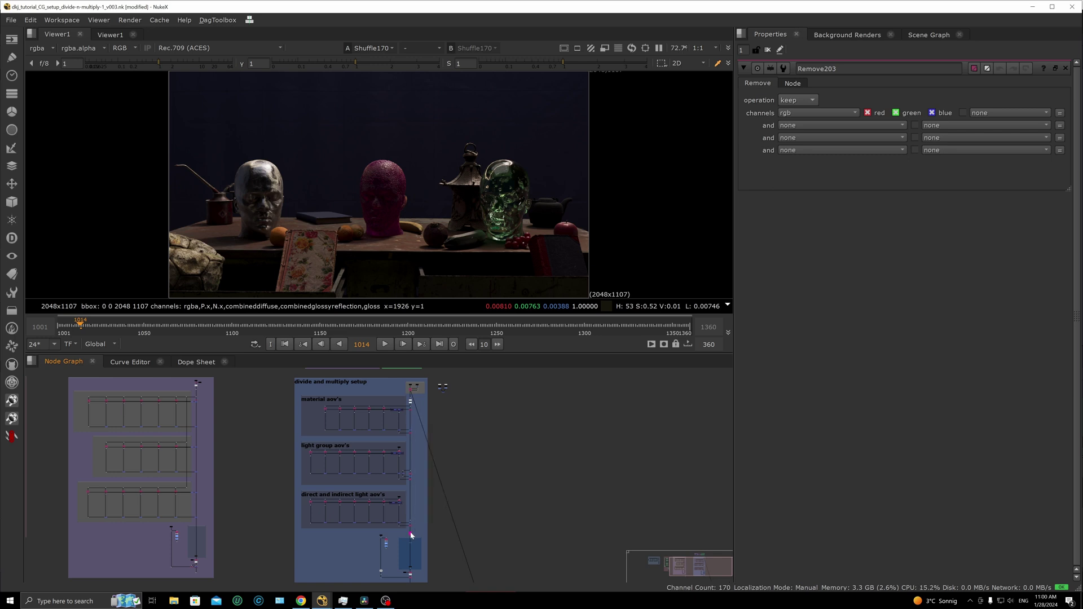
double_click(411, 534)
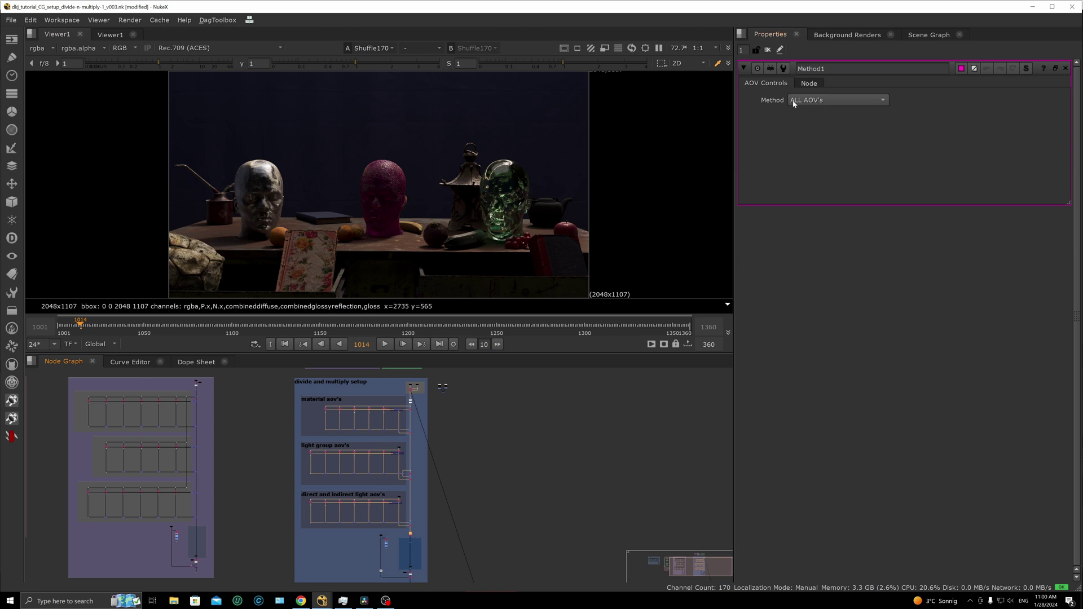
left_click(807, 101)
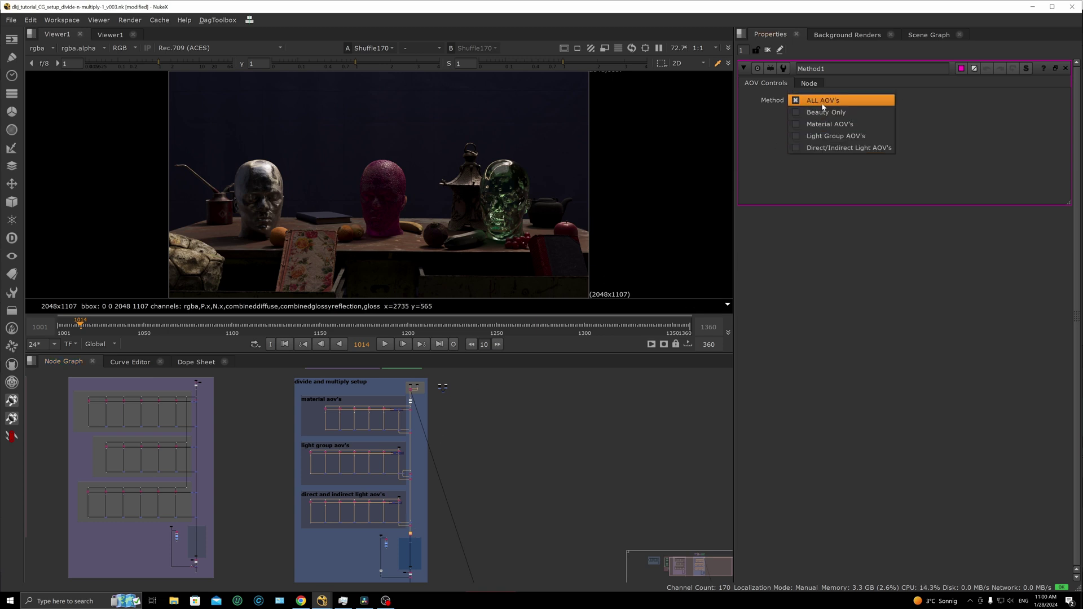
left_click(936, 97)
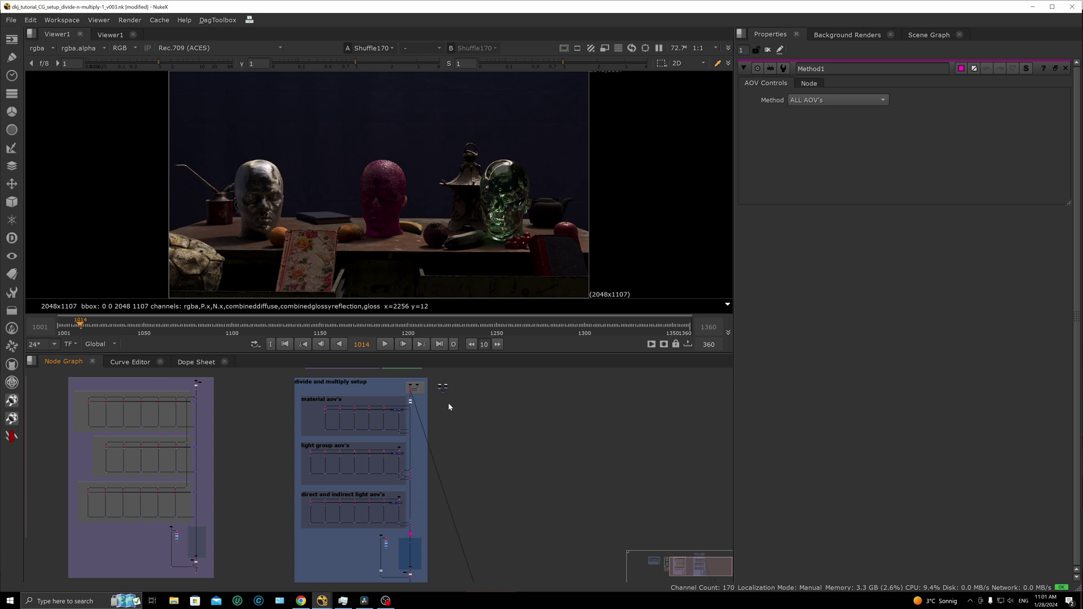
left_click(410, 534)
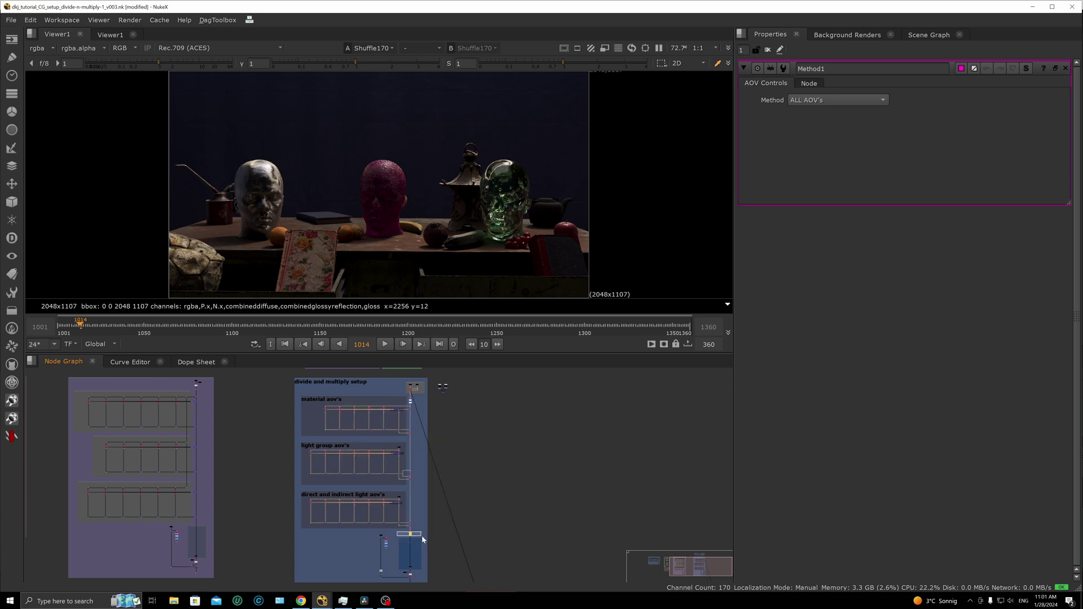
left_click(455, 457)
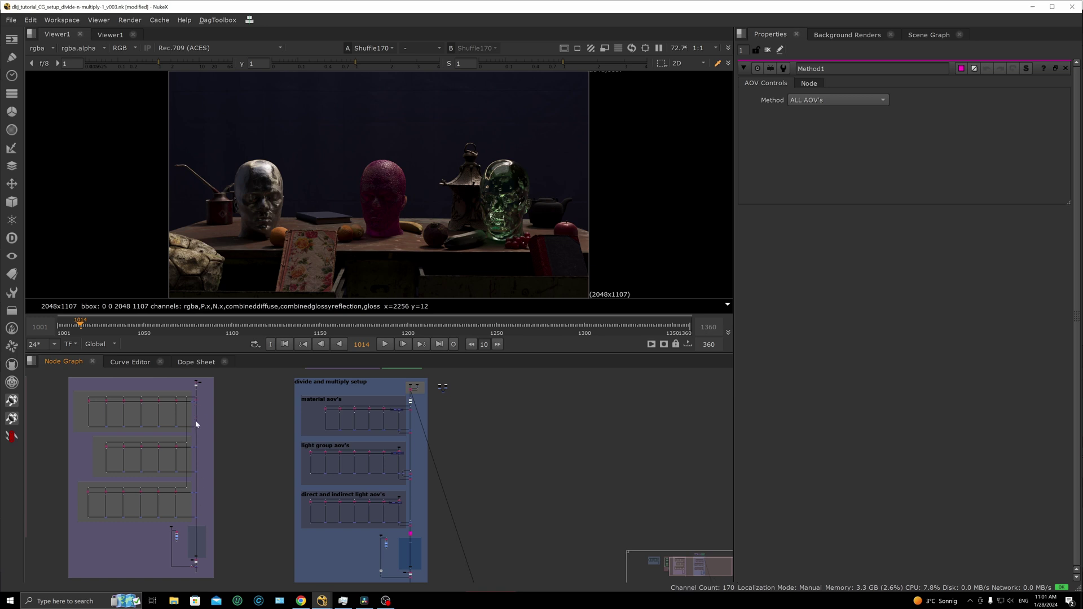
left_click(410, 534)
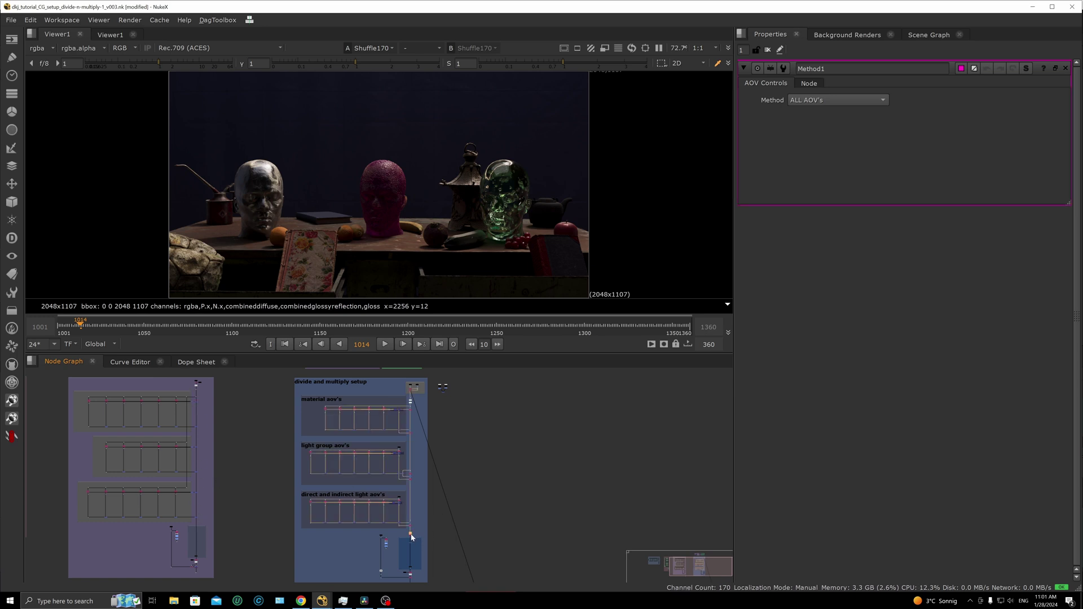
left_click(822, 102)
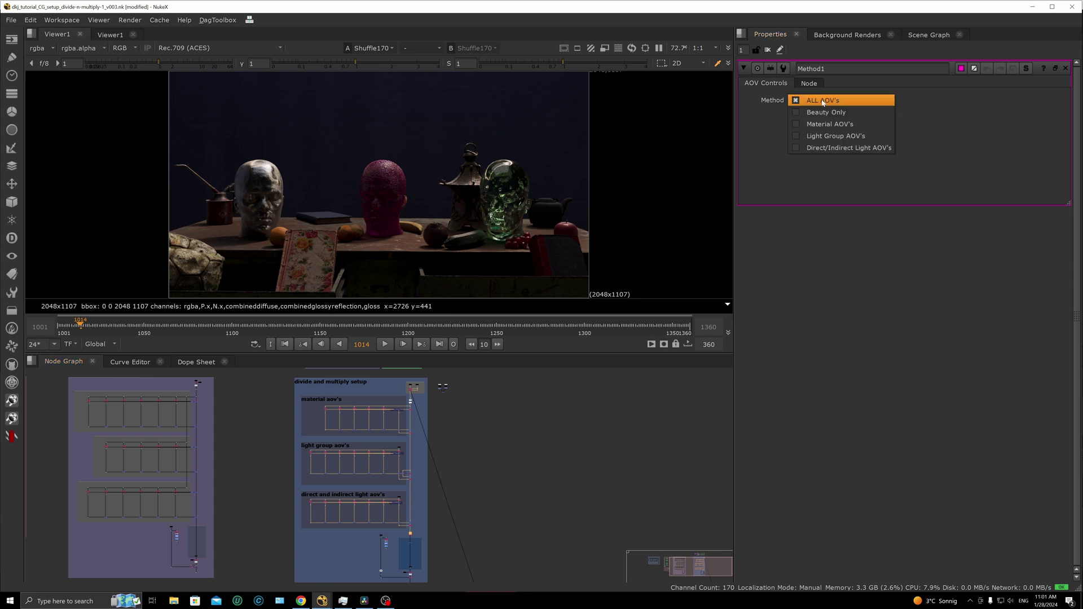
left_click(930, 103)
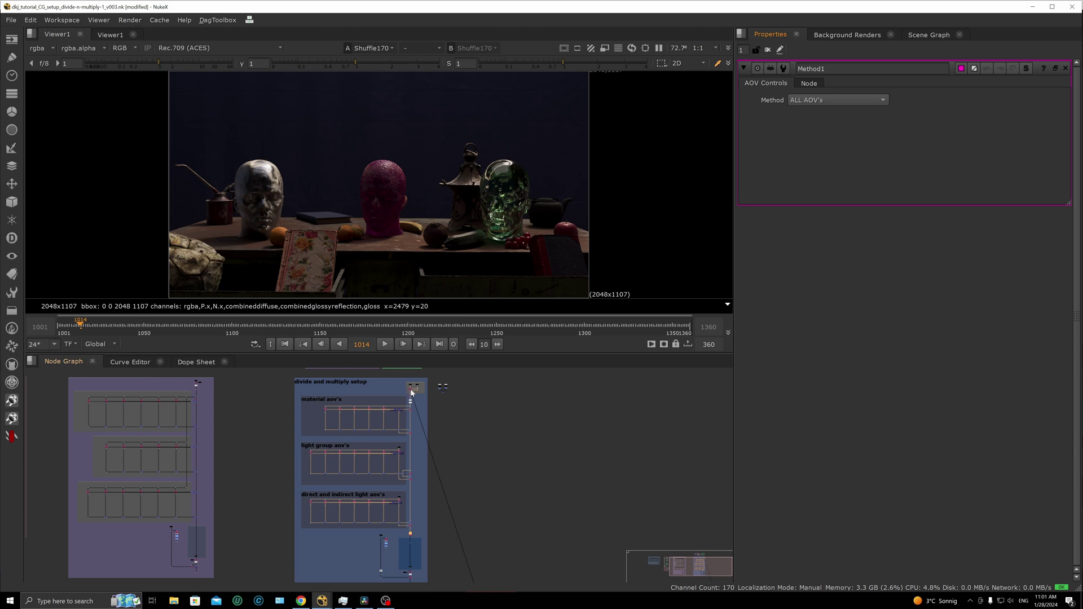
Open Shuffle171 below the all_additive_passes and beauty inputs and inspect its routing of rgb into the beauty_only layer
left_click(412, 434)
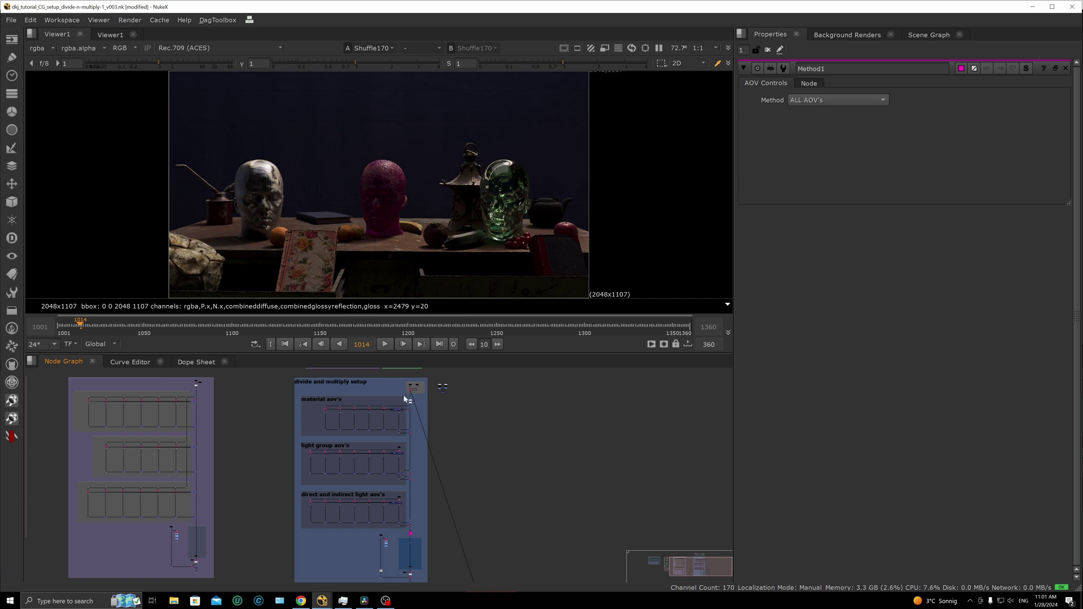
scroll(398, 382, "up", 10)
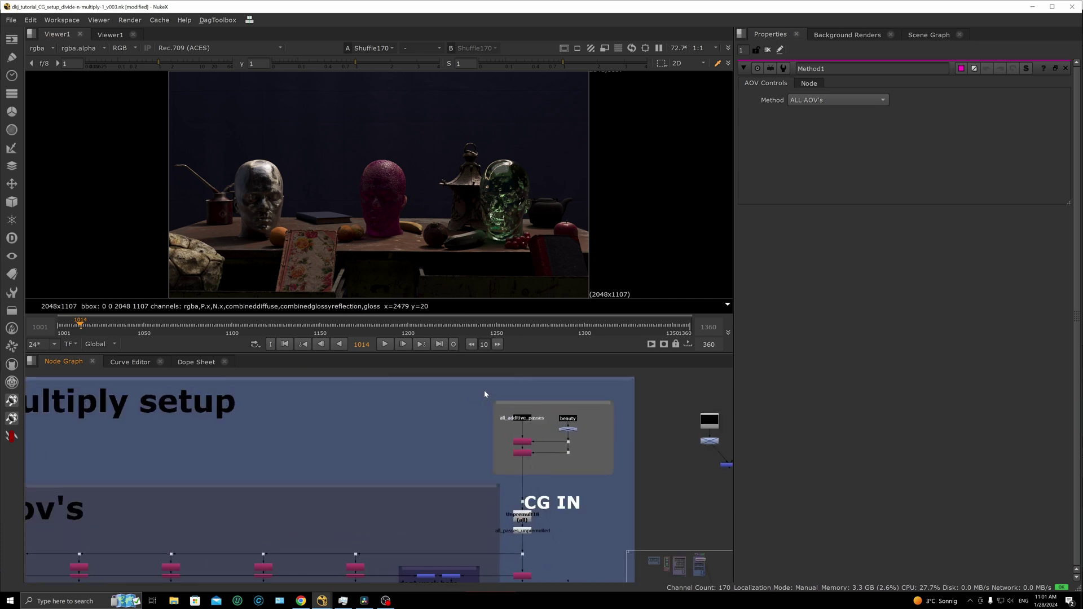
scroll(515, 444, "up", 1)
left_click(514, 454)
double_click(514, 453)
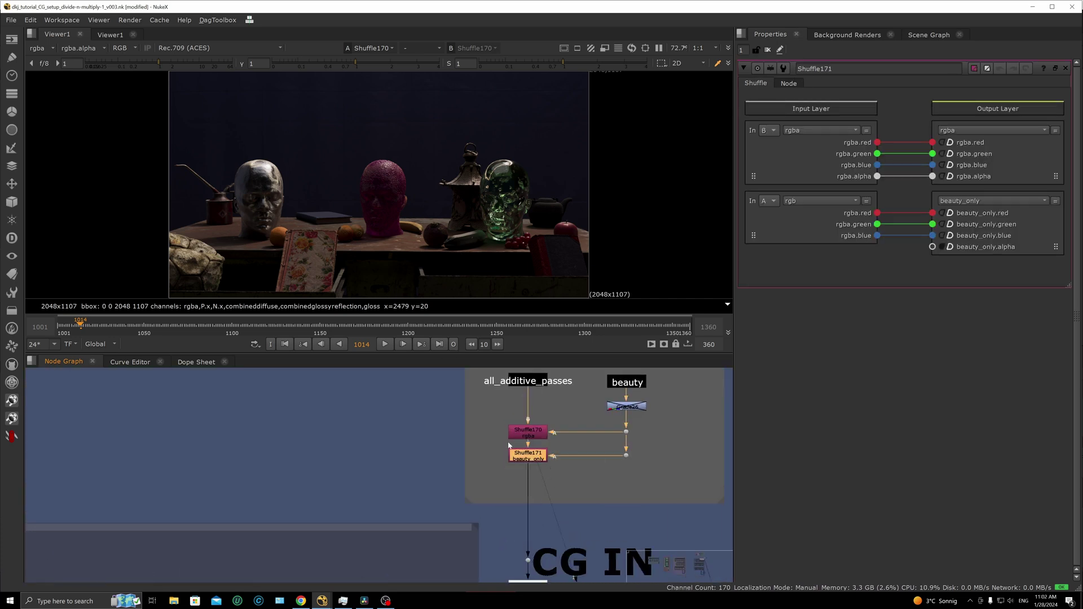
left_click(489, 493)
scroll(543, 482, "down", 10)
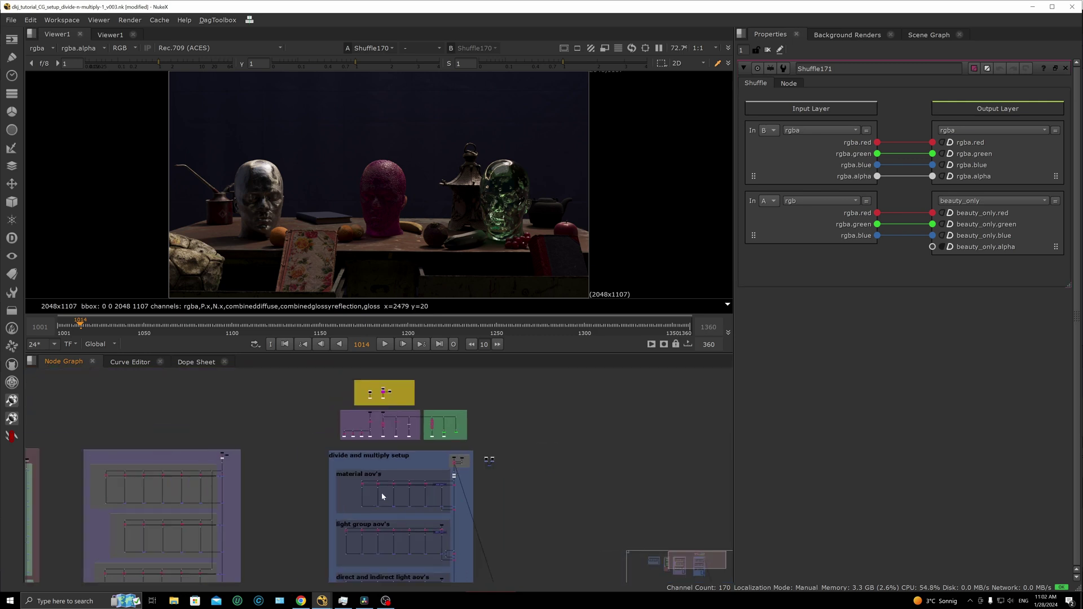
middle_click_drag(323, 427, 321, 407)
left_click_drag(298, 376, 425, 555)
scroll(430, 545, "up", 1)
left_click(545, 479)
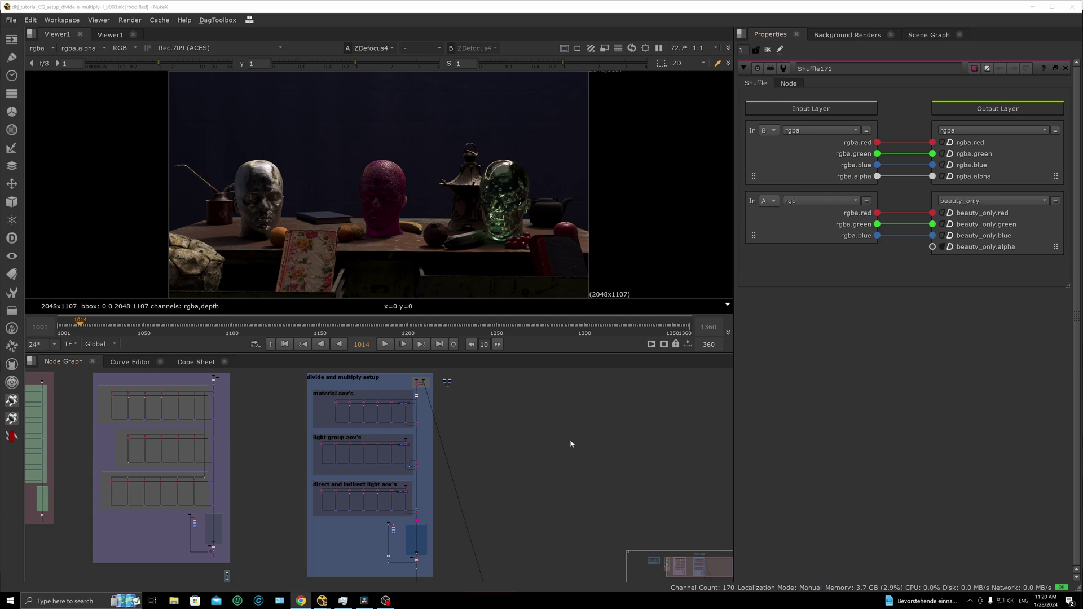
View the CG IN dot's output and point out the Unpremult18 (all) node and the all_passes_unpremulted stamp below it
scroll(416, 402, "up", 7)
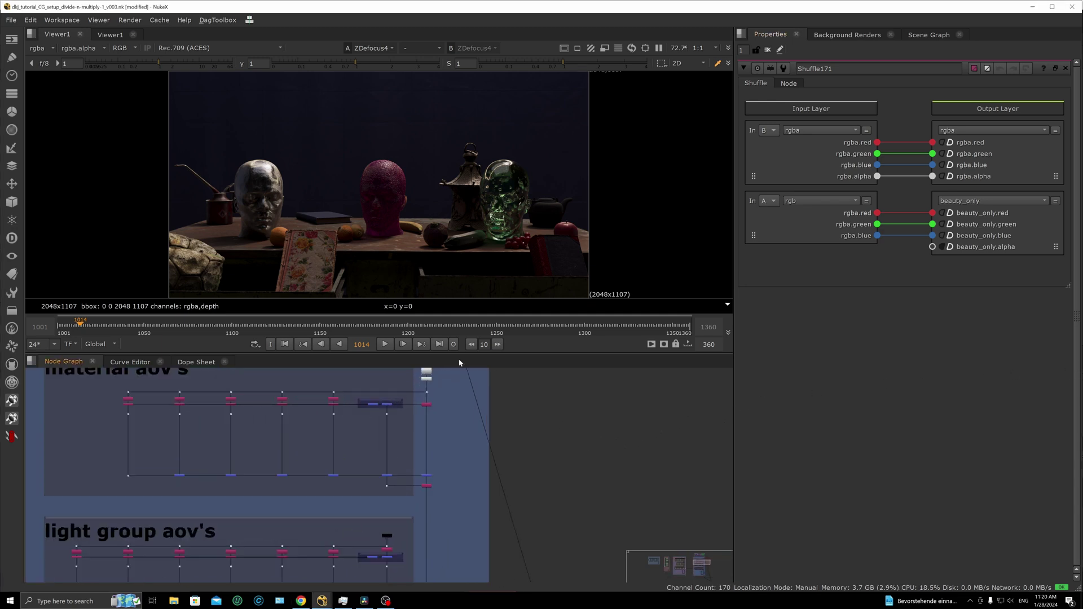
middle_click_drag(459, 368, 450, 437)
scroll(446, 439, "up", 7)
left_click(415, 440)
key("1")
left_click(435, 477)
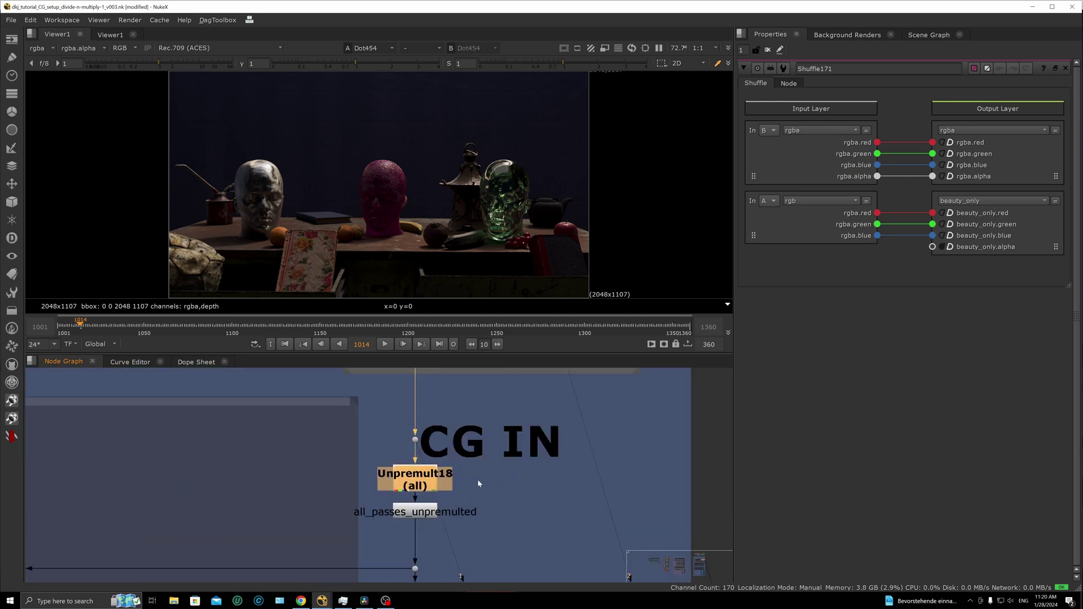
scroll(477, 475, "down", 4)
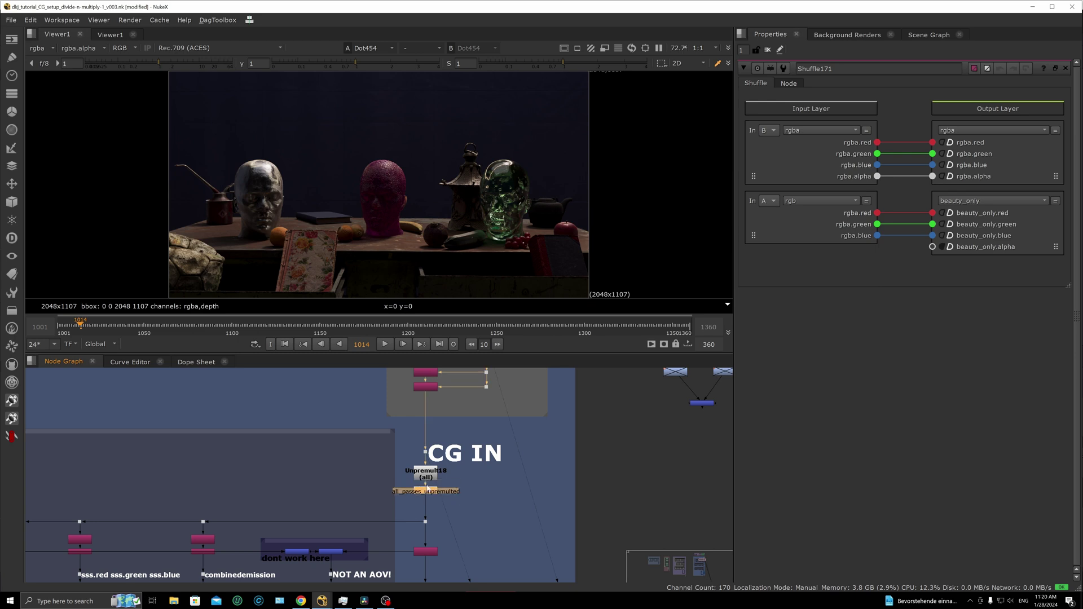
left_click(482, 484)
Open the combineddiffuse and combinedglossyreflection Shuffle nodes in the material aov's section and inspect their routing into rgba
scroll(456, 477, "down", 2)
middle_click_drag(372, 478, 568, 444)
middle_click_drag(428, 468, 582, 439)
scroll(213, 471, "up", 3)
double_click(163, 479)
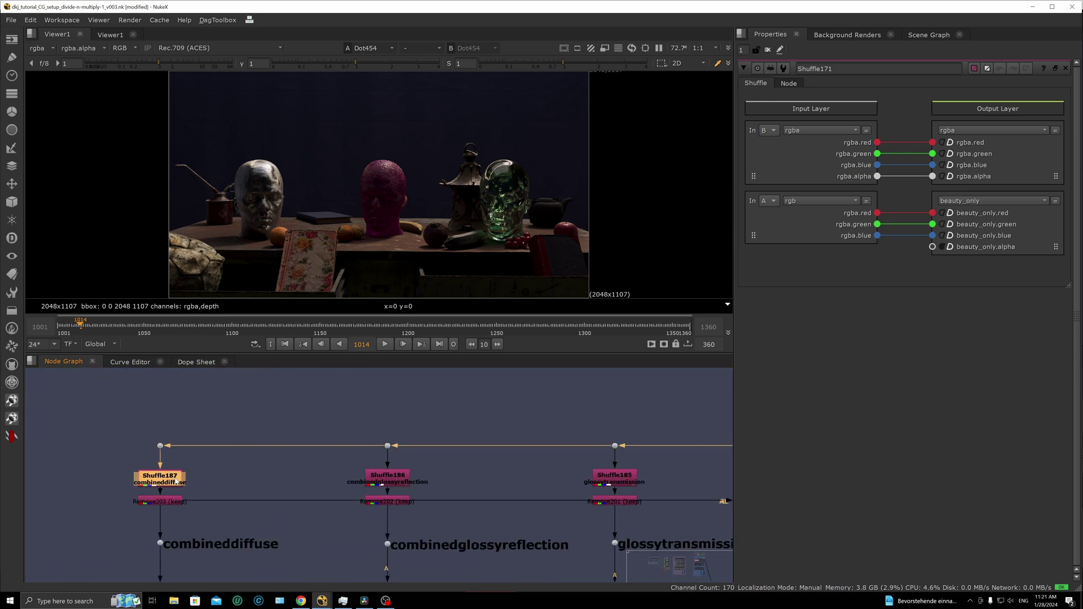
double_click(376, 477)
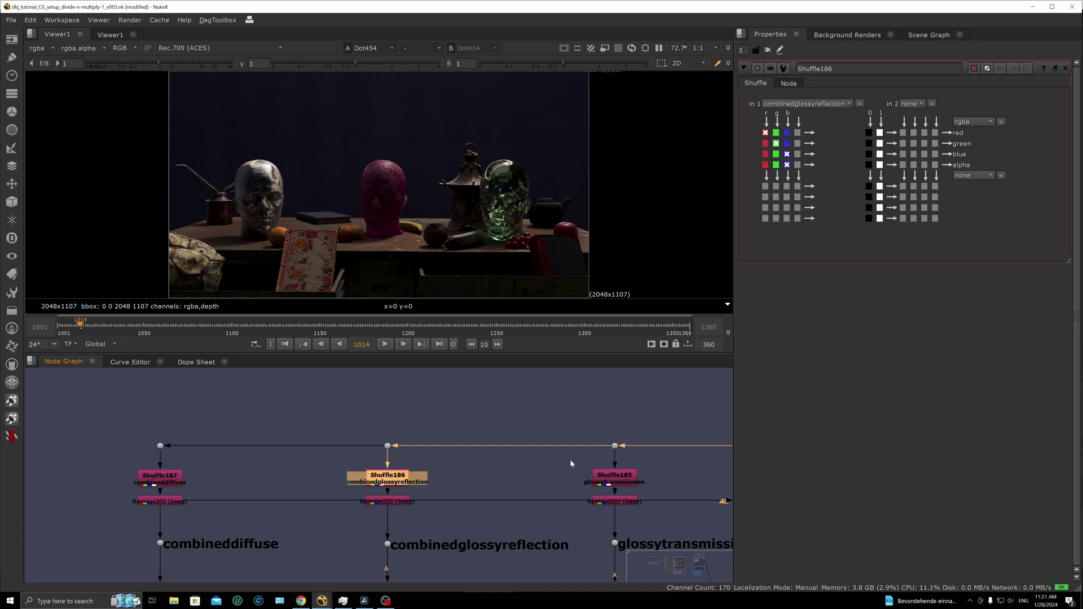
scroll(462, 459, "down", 5)
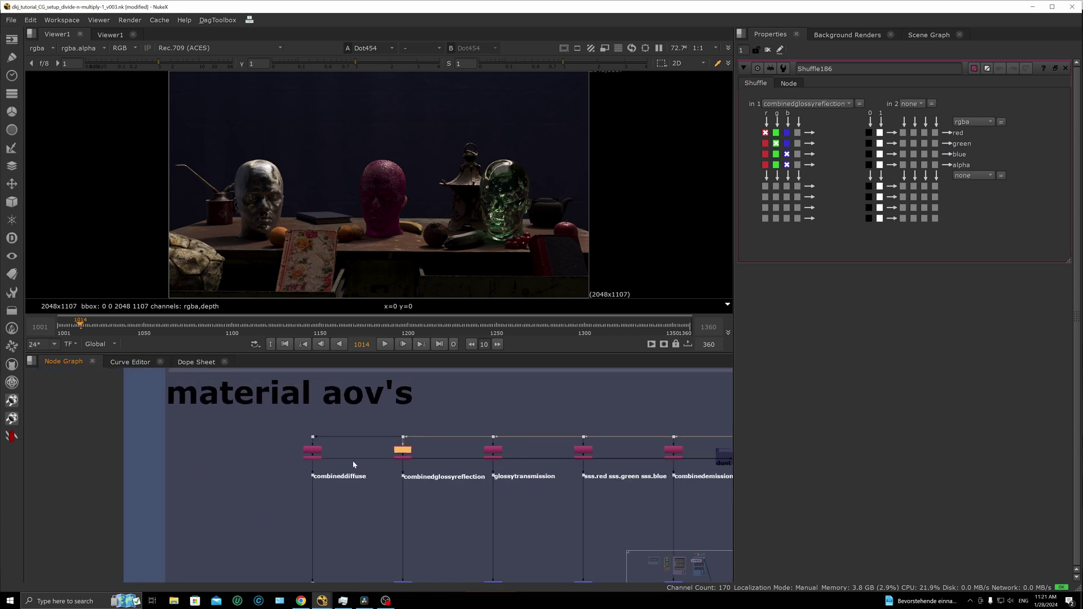
Open the Remove node below the combineddiffuse shuffle and inspect which operation and channels it uses
scroll(316, 447, "up", 5)
double_click(291, 457)
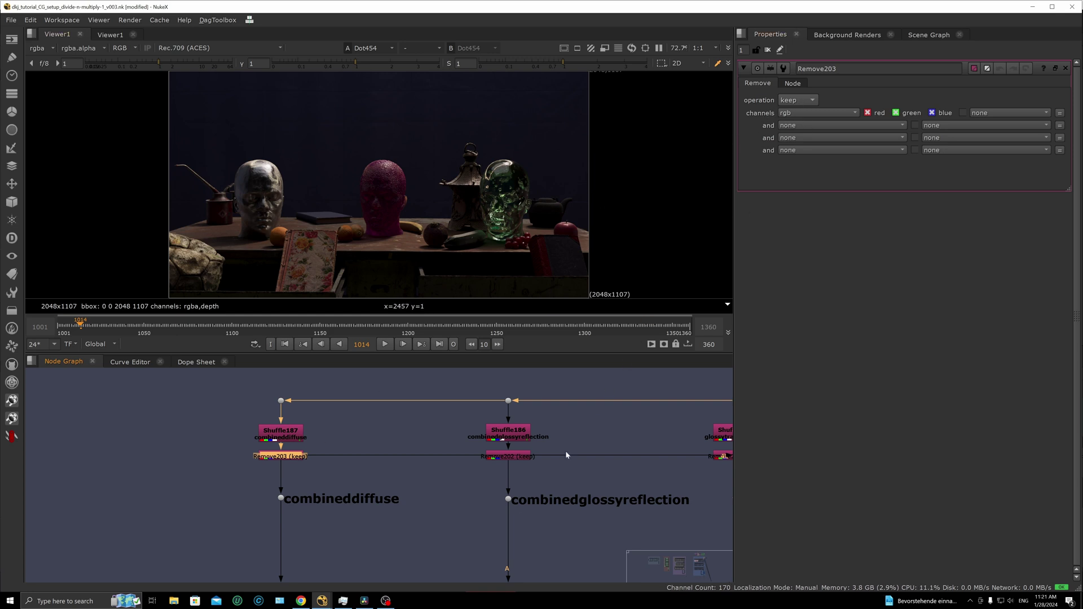
scroll(560, 455, "down", 6)
middle_click_drag(546, 467, 430, 465)
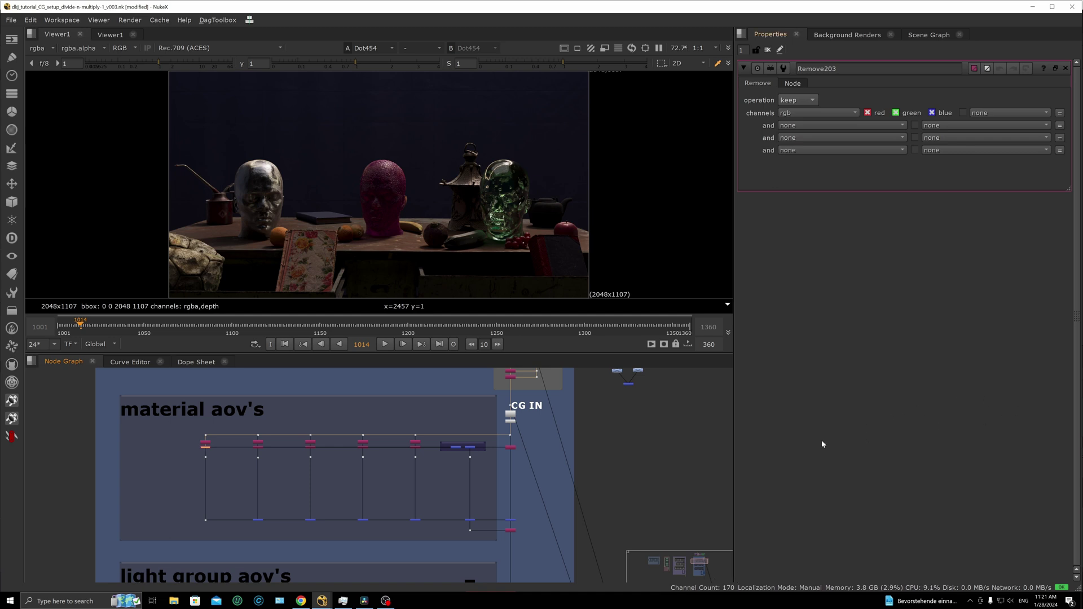
View the merged result of the material aov's section, followed by that of the light group aov's section
left_click(470, 520)
key("1")
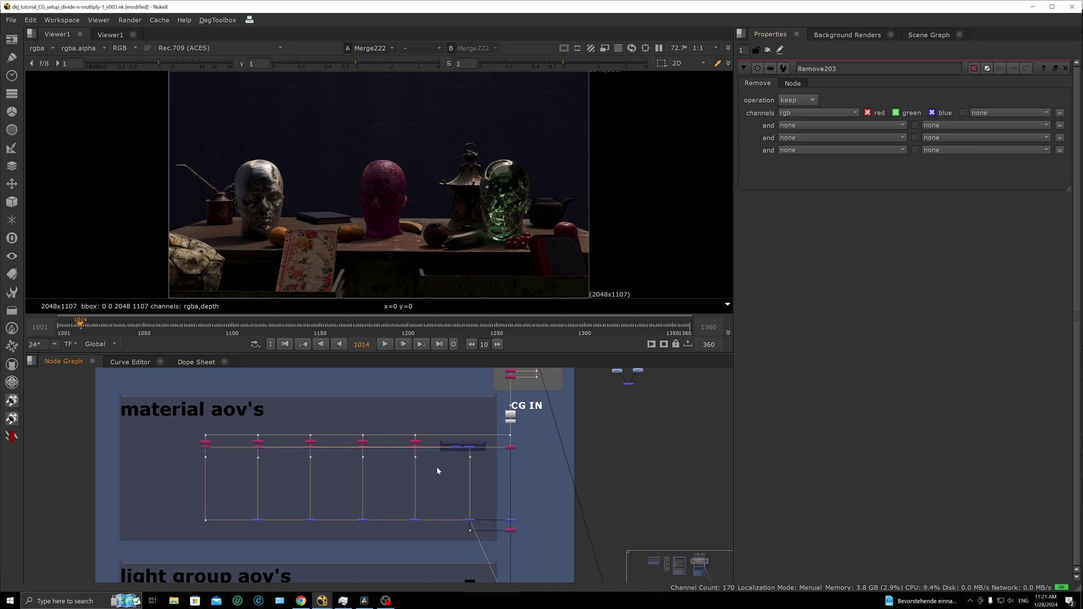
scroll(437, 471, "up", 2)
scroll(470, 449, "down", 3)
scroll(448, 479, "up", 2)
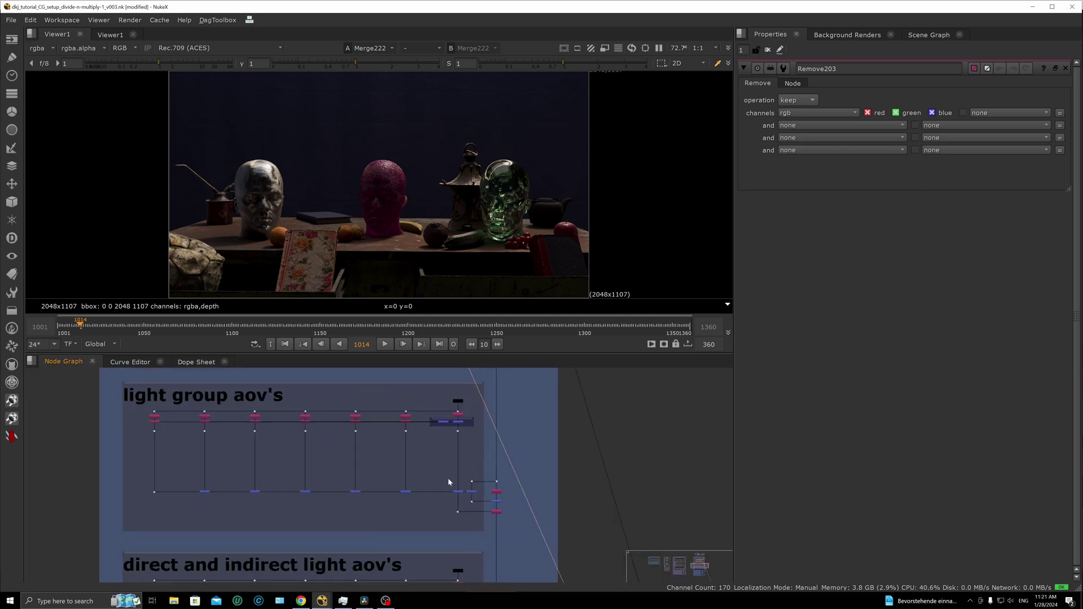
left_click(472, 482)
key("1")
left_click(470, 504)
key("1")
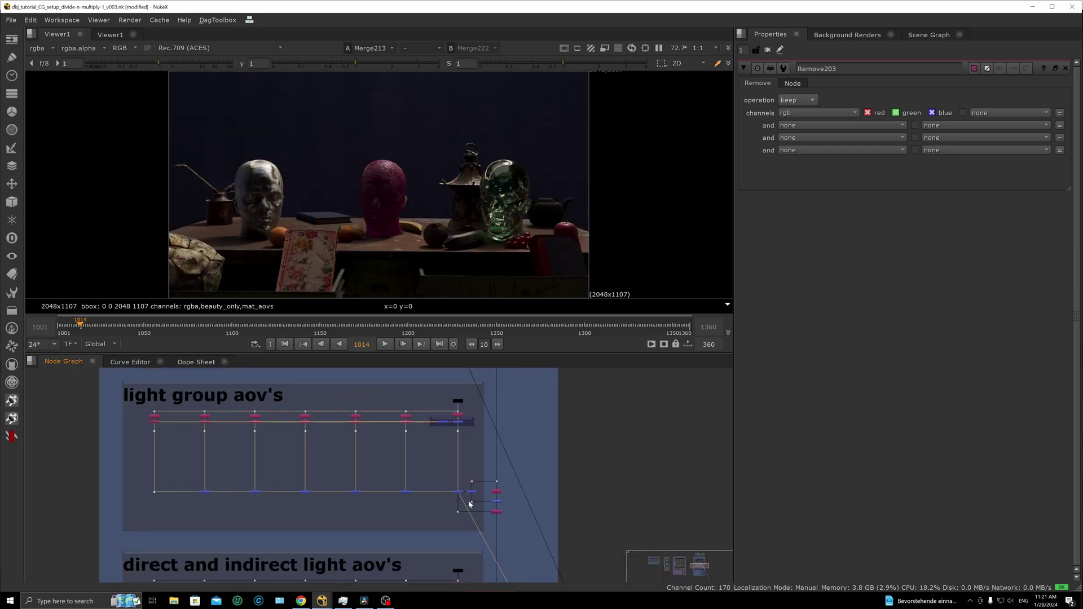
Compare the final merges of the material and light group sections once more in the viewer
scroll(438, 447, "down", 2)
middle_click_drag(439, 390, 446, 450)
left_click_drag(450, 419, 474, 436)
key("1")
left_click_drag(453, 529, 476, 558)
key("1")
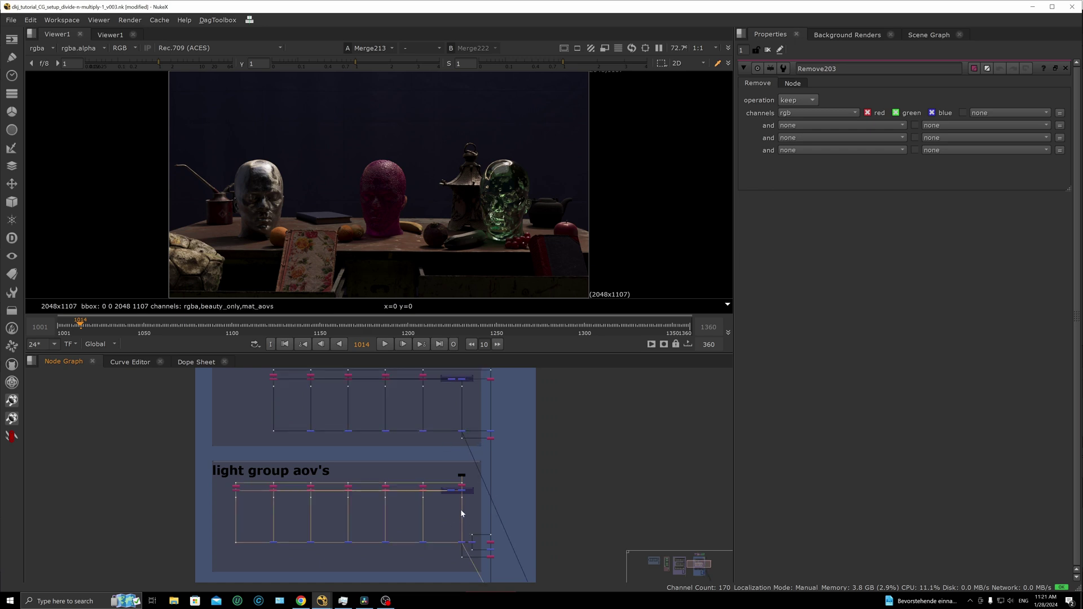
View the final merge of the AOV branches in the simple additive fixed issues setup
scroll(460, 509, "down", 4)
middle_click_drag(368, 509, 441, 473)
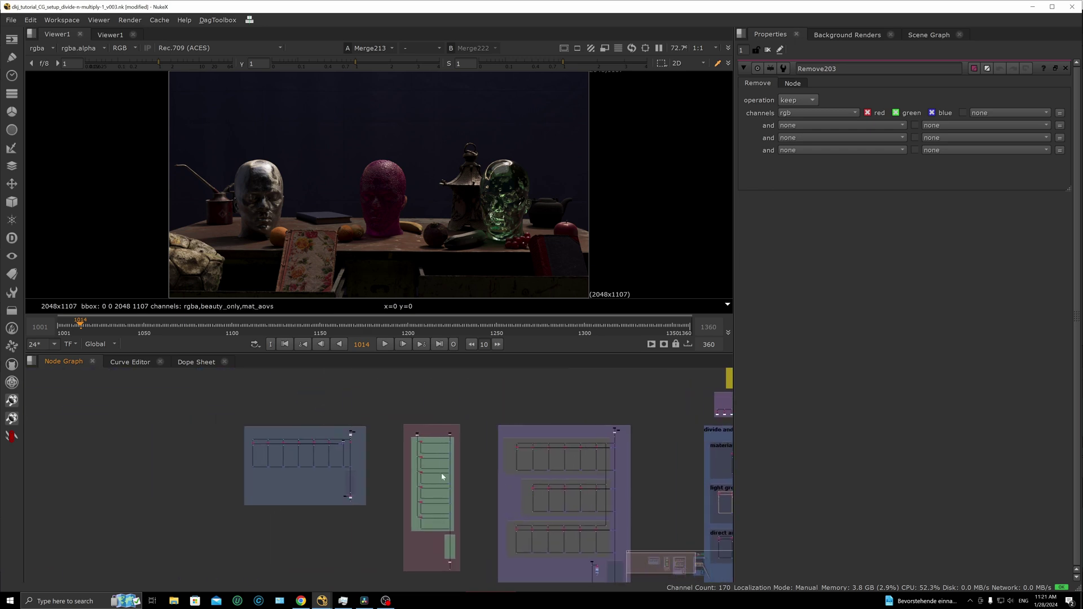
scroll(381, 478, "up", 5)
left_click(401, 536)
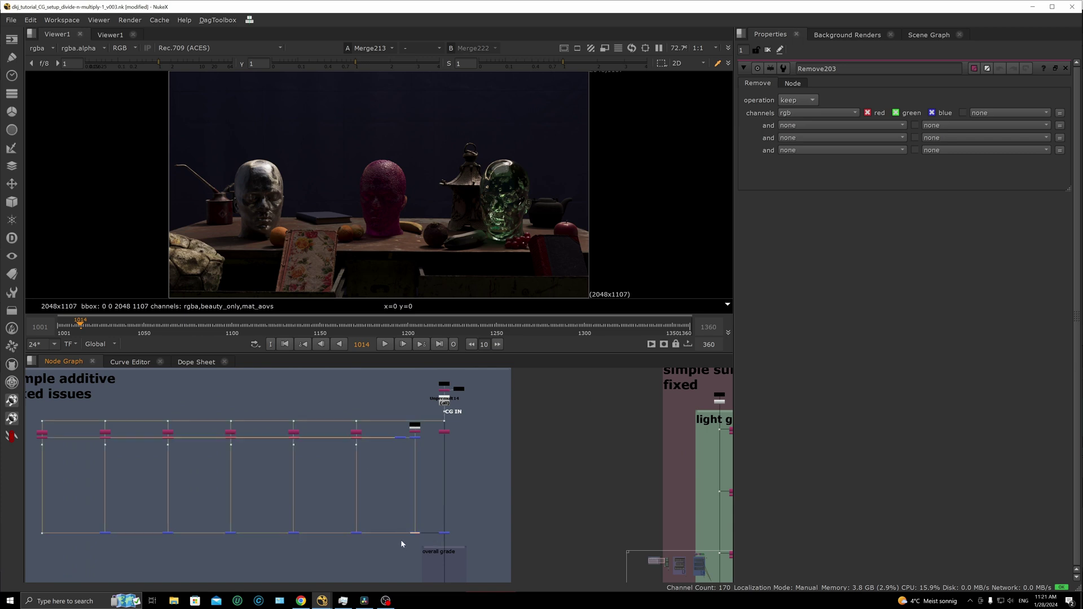
key("1")
scroll(377, 494, "down", 2)
middle_click_drag(377, 495, 384, 497)
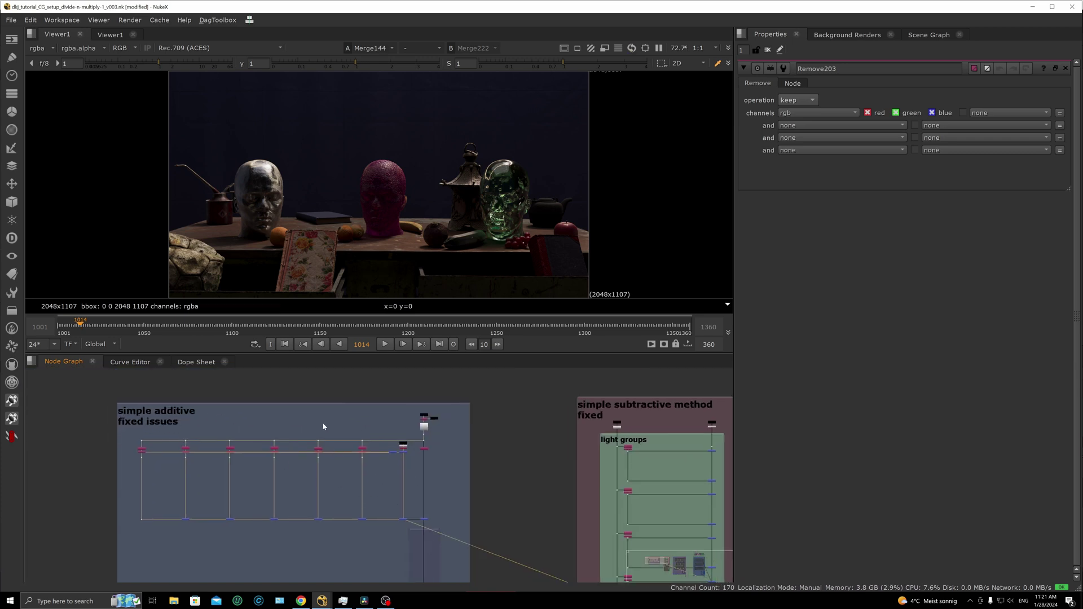
Compare the subtractive and combined setups' layouts, and view the material aov's final merge in the divide and multiply setup
scroll(385, 456, "down", 4)
middle_click_drag(705, 458, 389, 451)
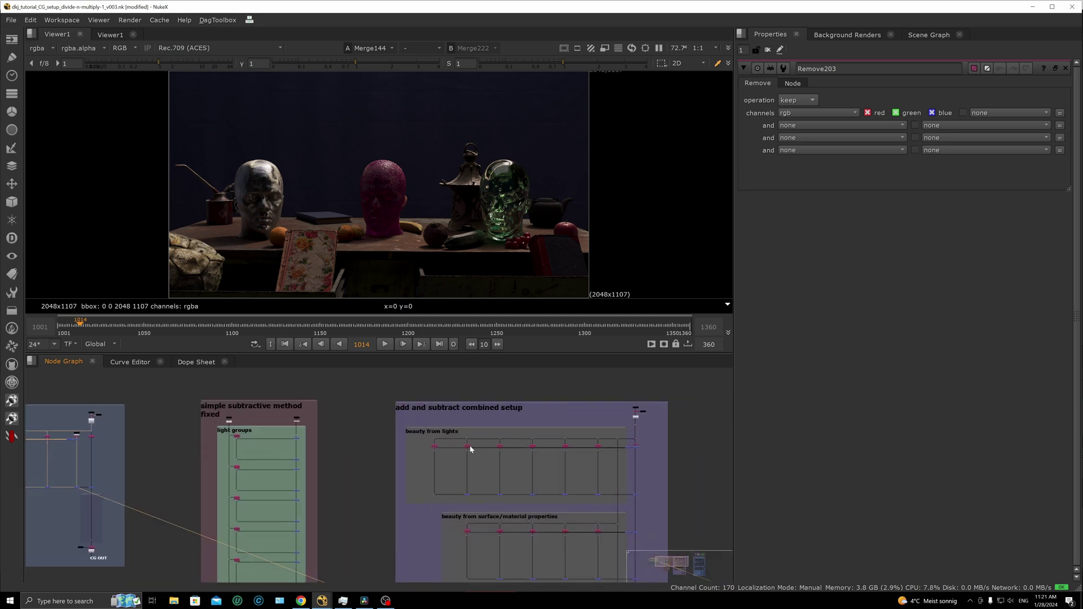
middle_click_drag(627, 468, 433, 459)
scroll(440, 459, "up", 5)
scroll(454, 460, "down", 8)
middle_click_drag(728, 474, 523, 455)
scroll(524, 455, "up", 5)
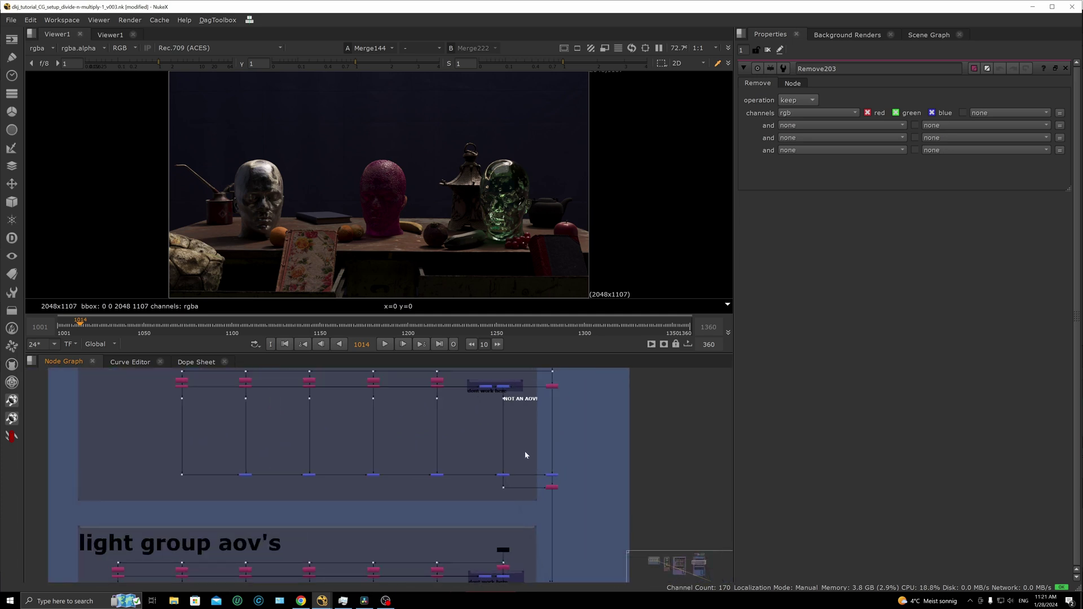
left_click_drag(525, 454, 483, 490)
key("1")
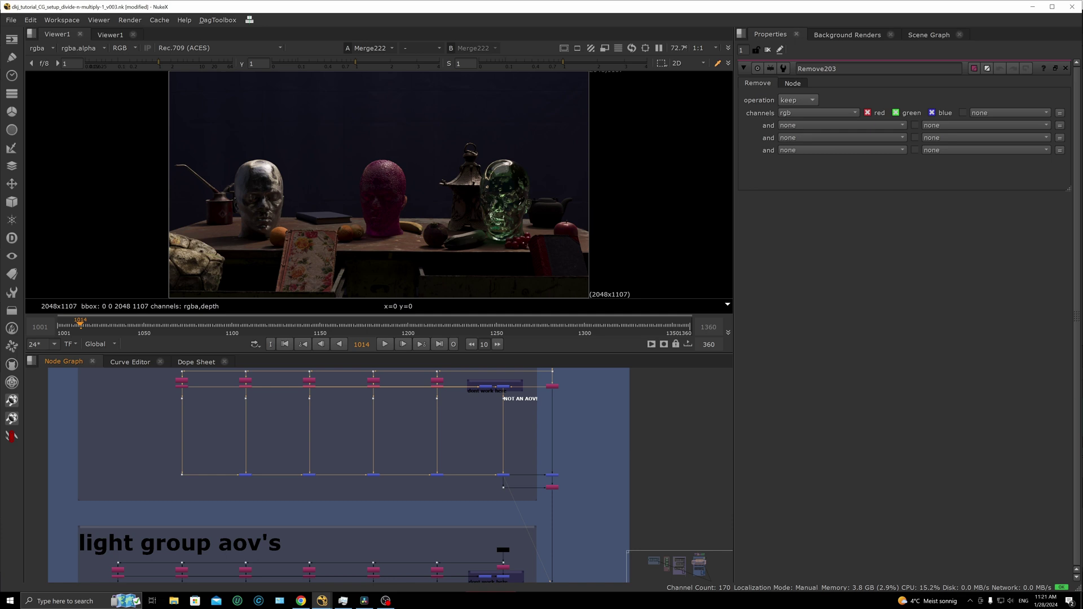
Open the NOT AN AOV! dot beside the dont work here backdrop and view its output
middle_click_drag(443, 417, 443, 448)
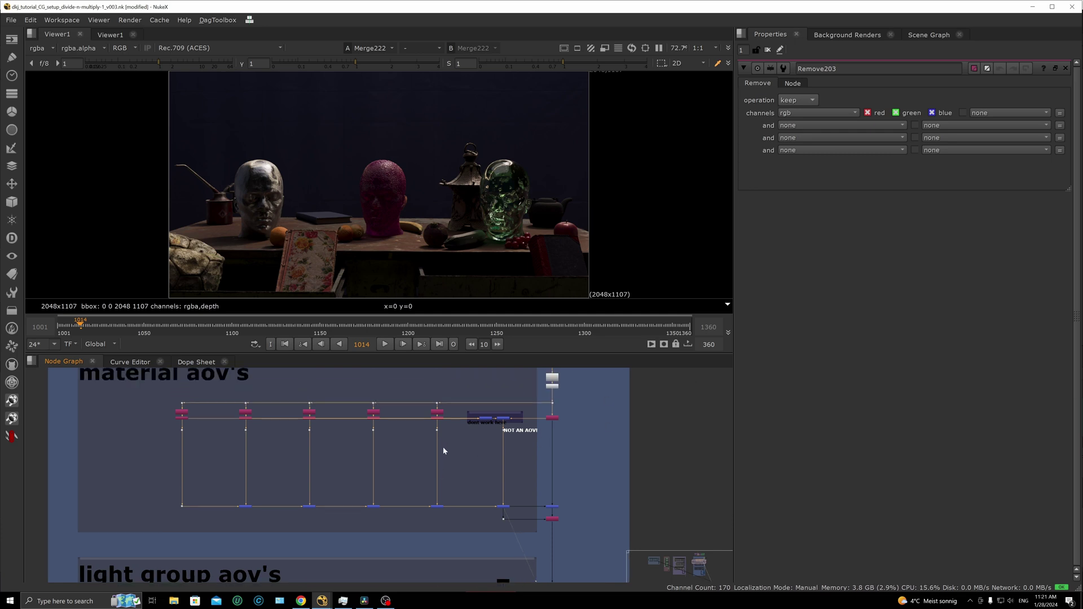
scroll(515, 446, "up", 5)
middle_click_drag(542, 420, 498, 447)
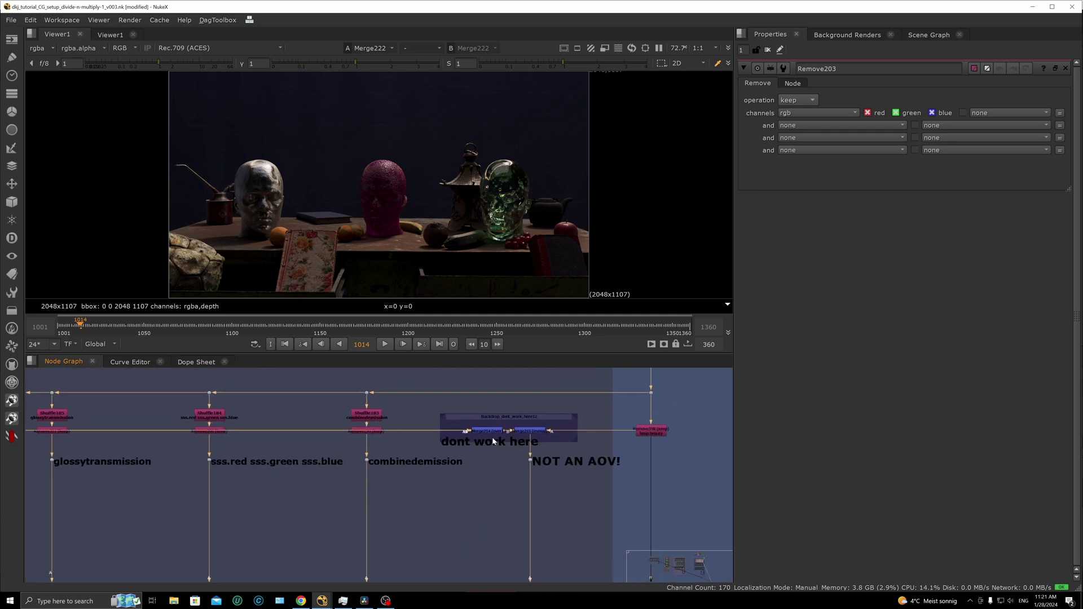
double_click(531, 461)
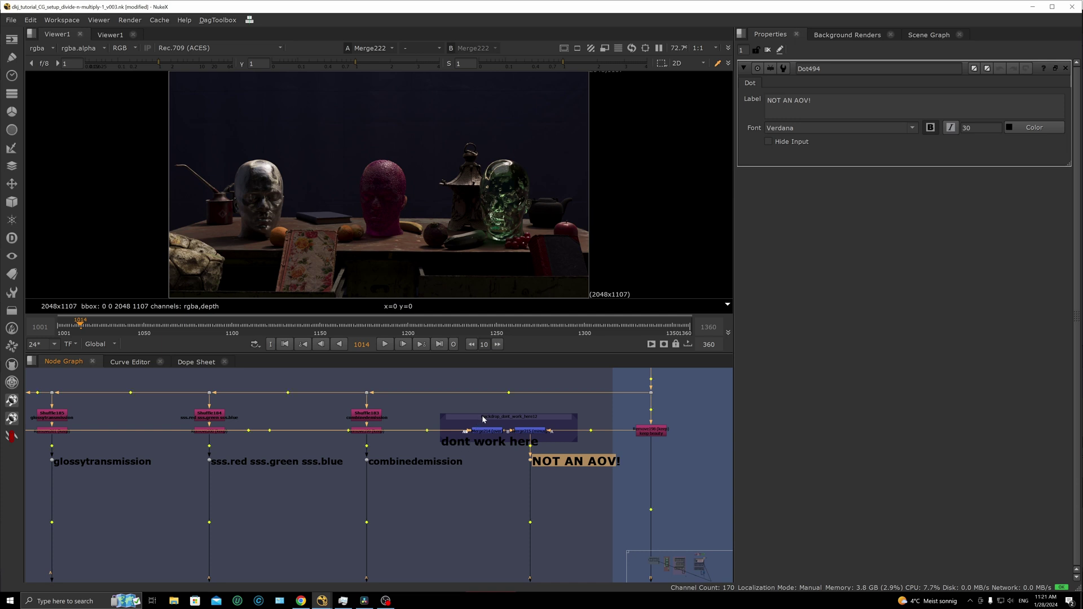
left_click_drag(483, 418, 484, 421)
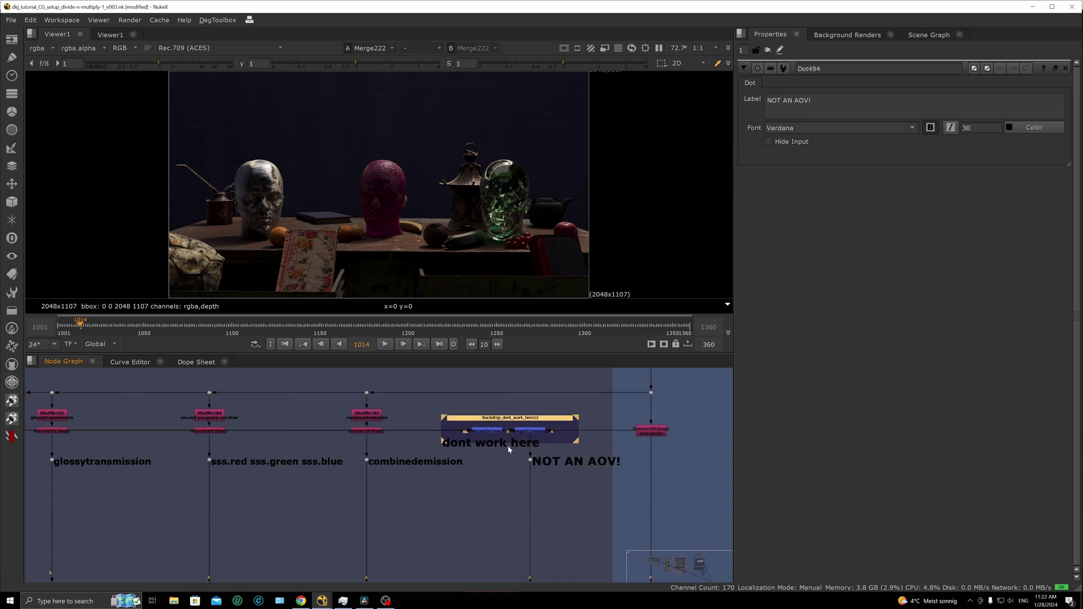
left_click(547, 464)
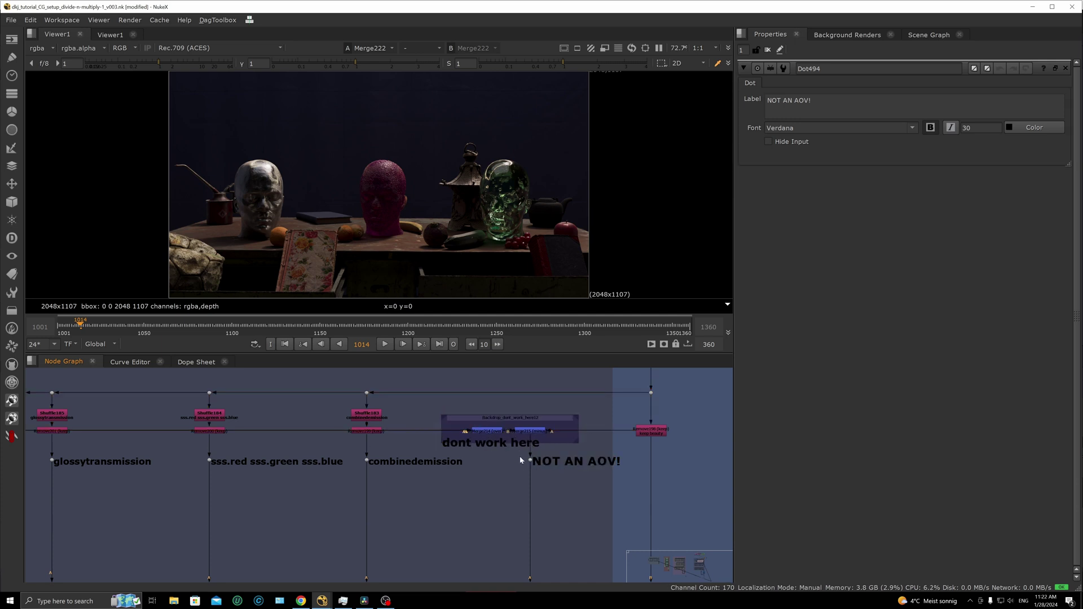
key("1")
Display the final merge of the material aov's section, including the NOT AN AOV! branch, in the viewer
scroll(508, 434, "down", 6)
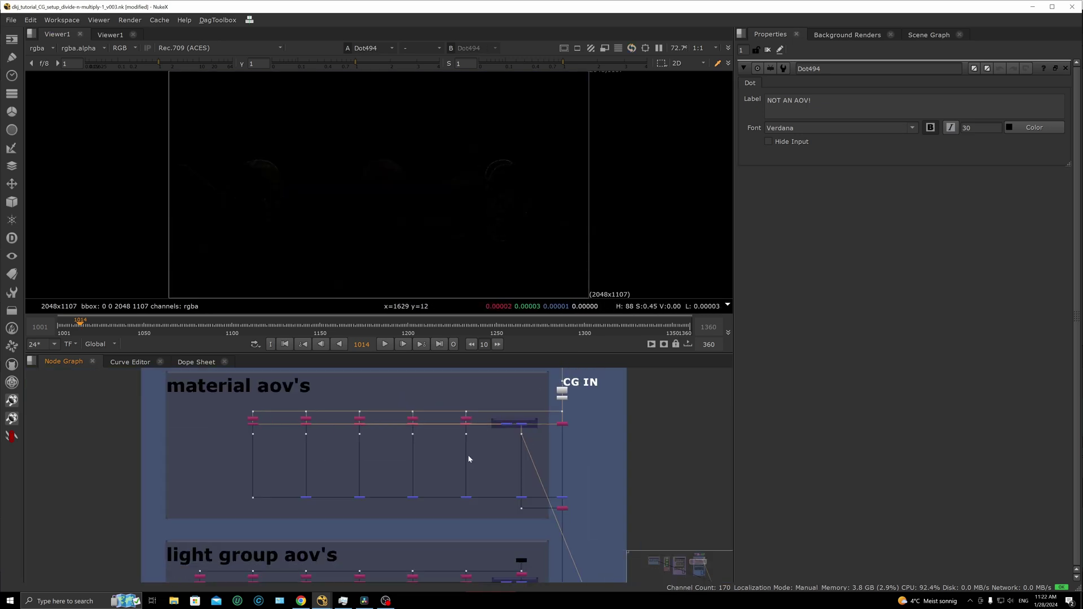
middle_click_drag(468, 455, 449, 424)
left_click(499, 463)
key("1")
scroll(384, 434, "down", 2)
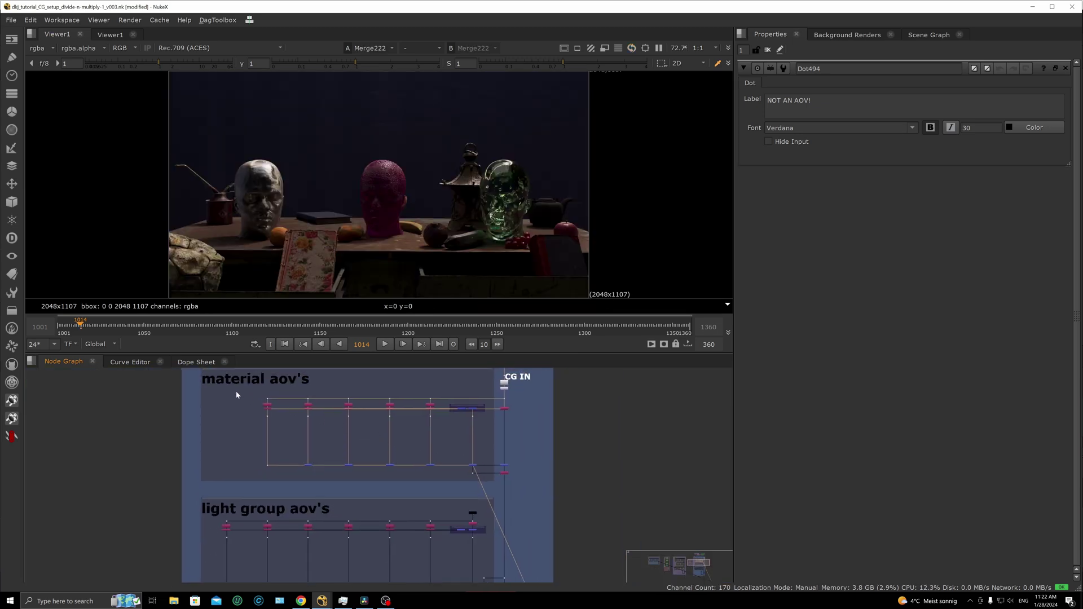
Highlight the material aov's branches as a group and review them within the whole divide and multiply setup
left_click_drag(234, 388, 489, 473)
left_click(504, 455)
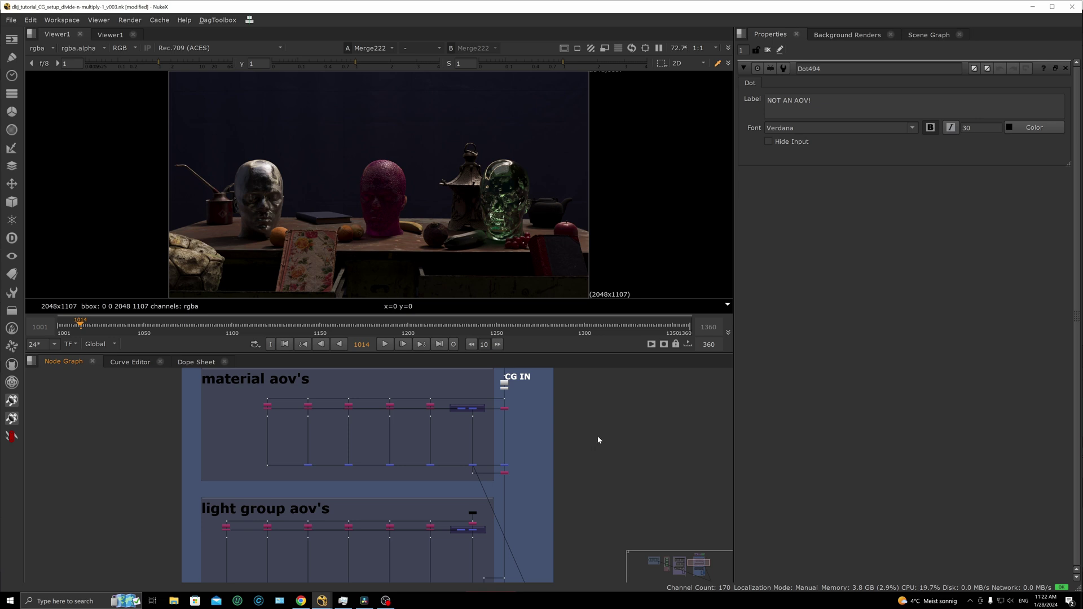
scroll(547, 434, "down", 5)
left_click_drag(422, 370, 557, 570)
key("f")
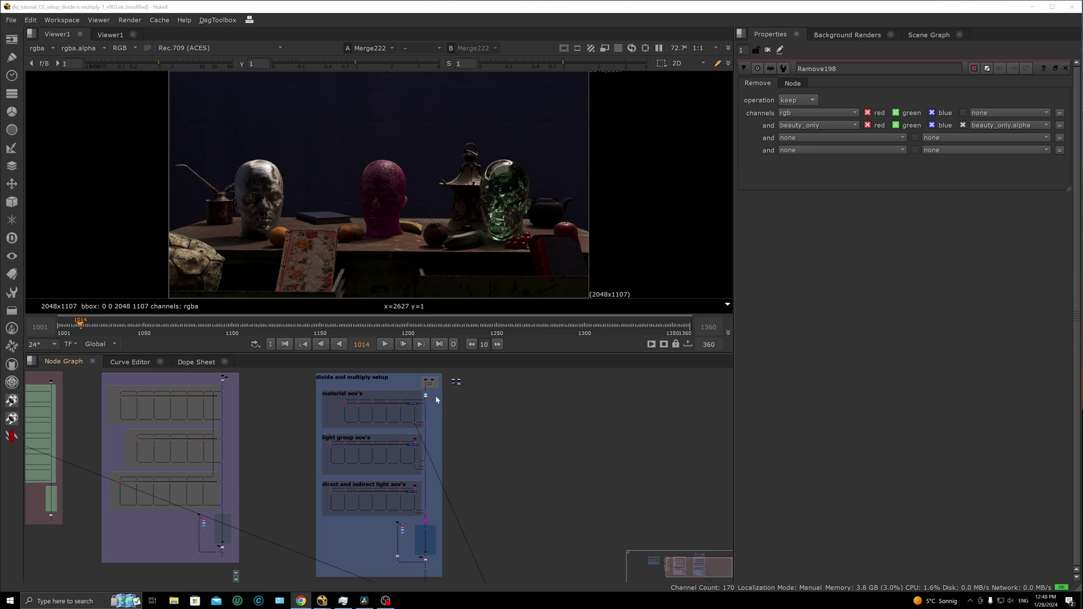
Open the all_passes_unpremulted anchor stamp below Unpremult18 and move it slightly down the main pipe
scroll(436, 400, "up", 10)
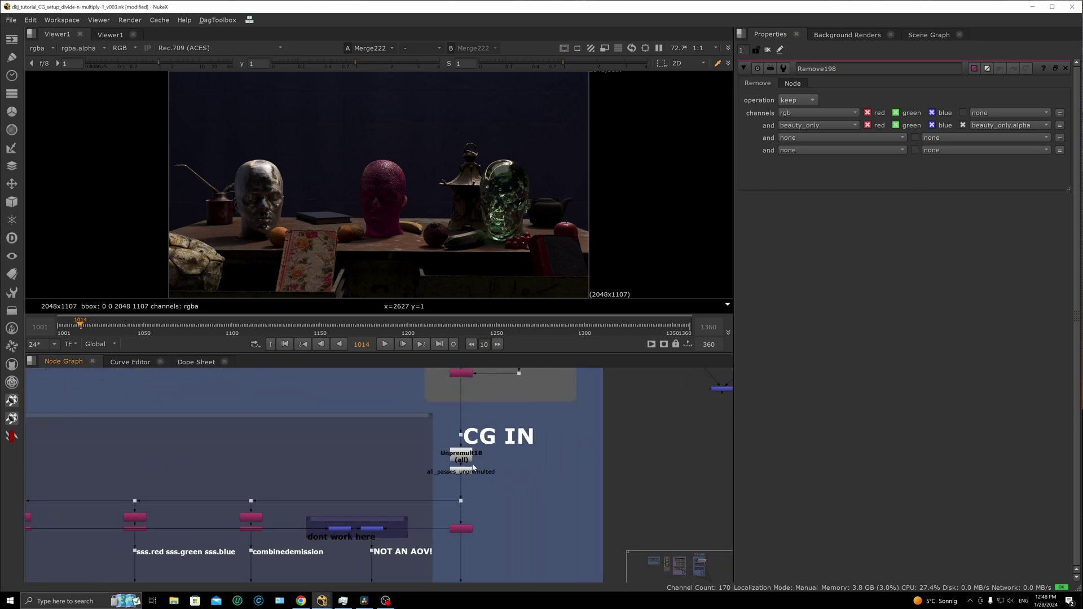
double_click(464, 469)
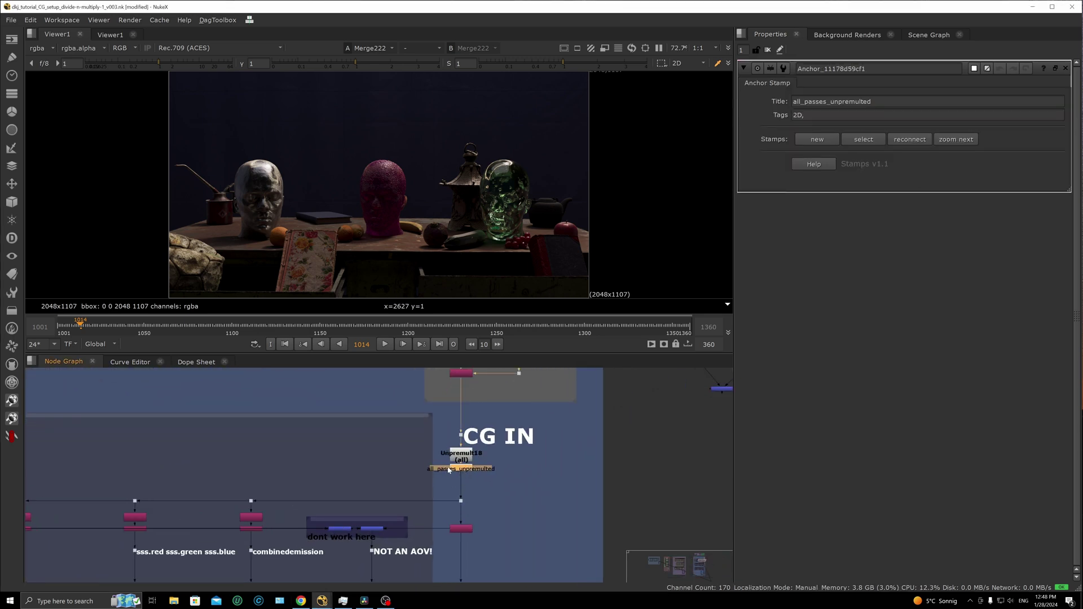
left_click_drag(450, 469, 458, 477)
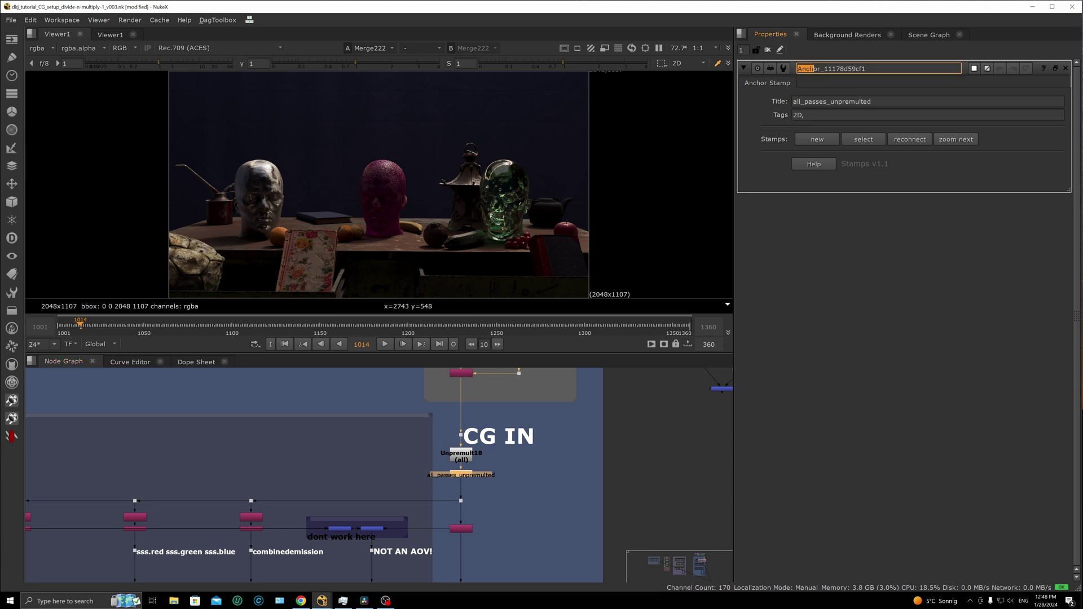
left_click(565, 460)
scroll(514, 472, "down", 4)
scroll(514, 472, "down", 3)
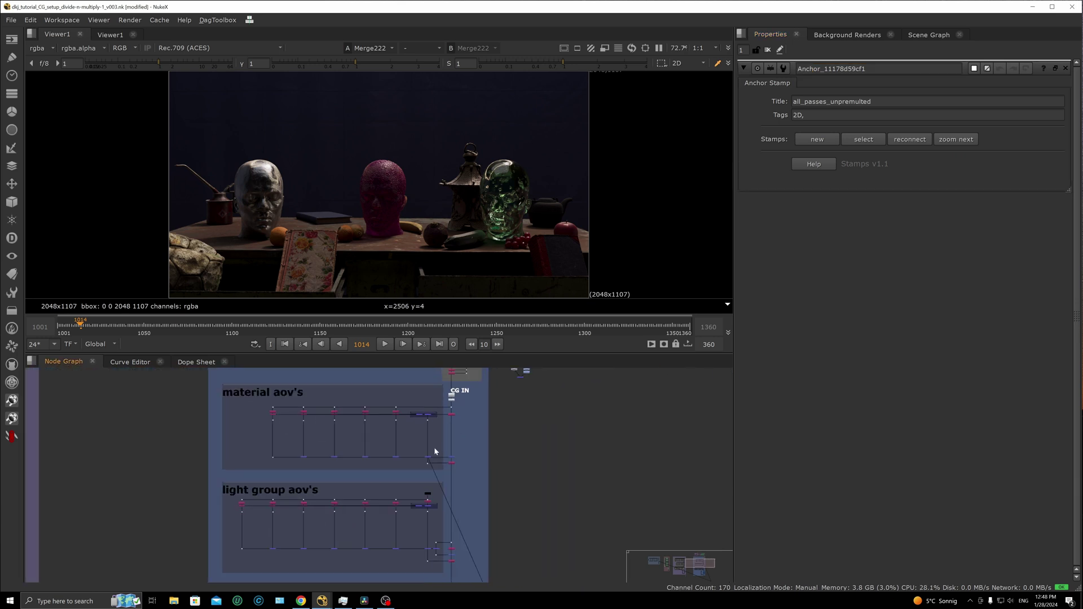
Trace the stamps feeding the light group and direct and indirect sections, and inspect the Remove node below CG IN
key("space")
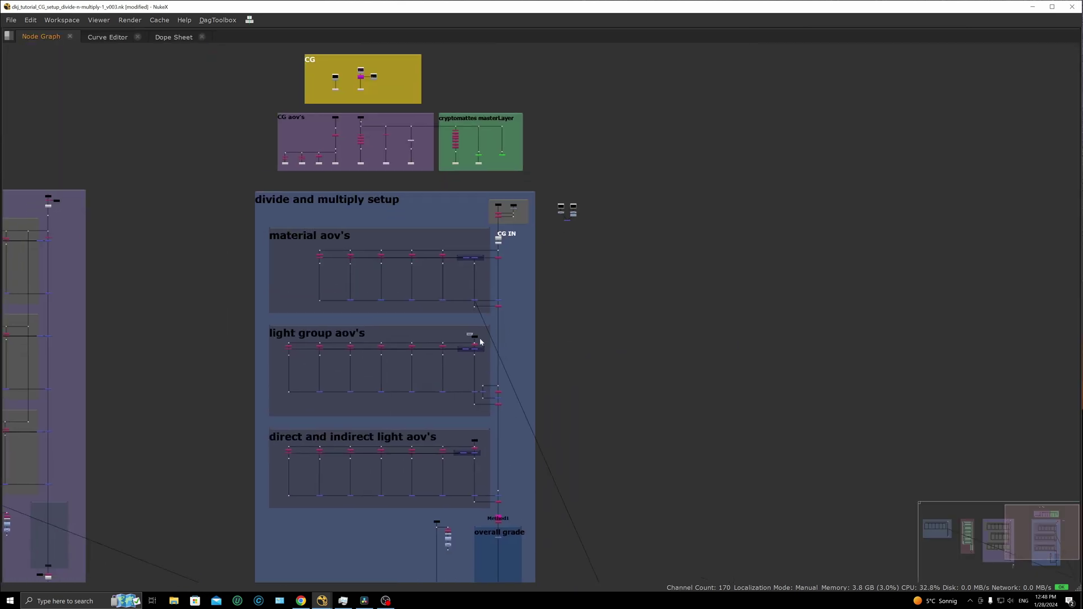
left_click(474, 441, "shift")
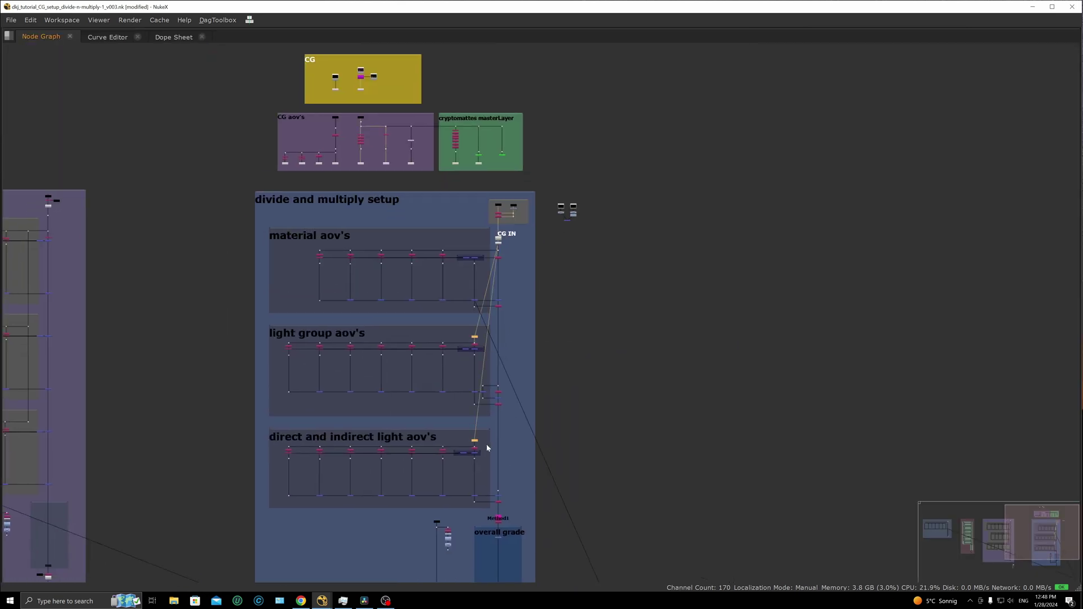
left_click(499, 258)
key("space")
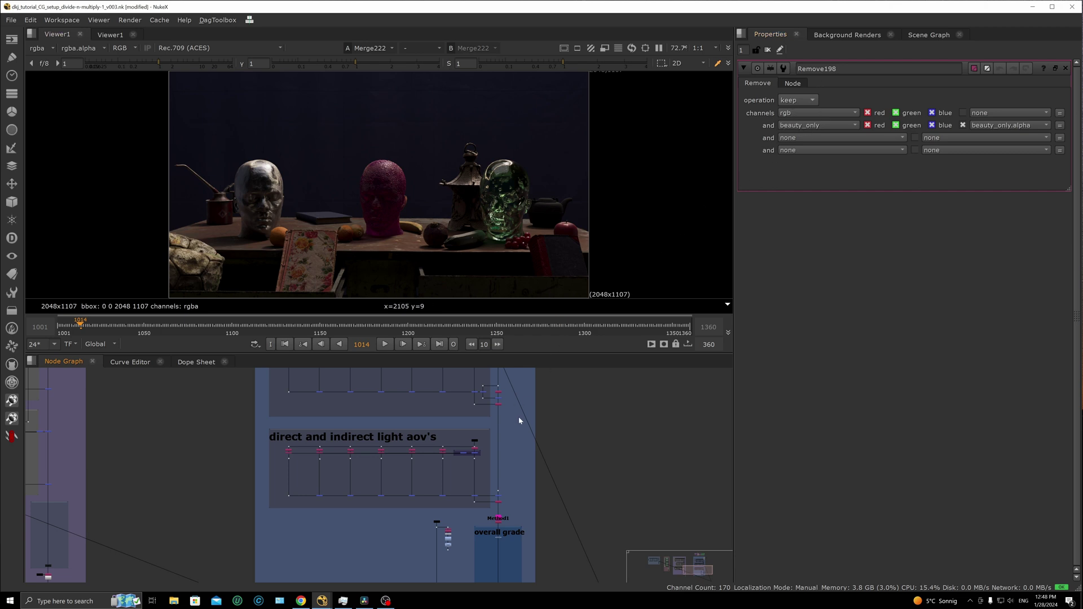
key("space")
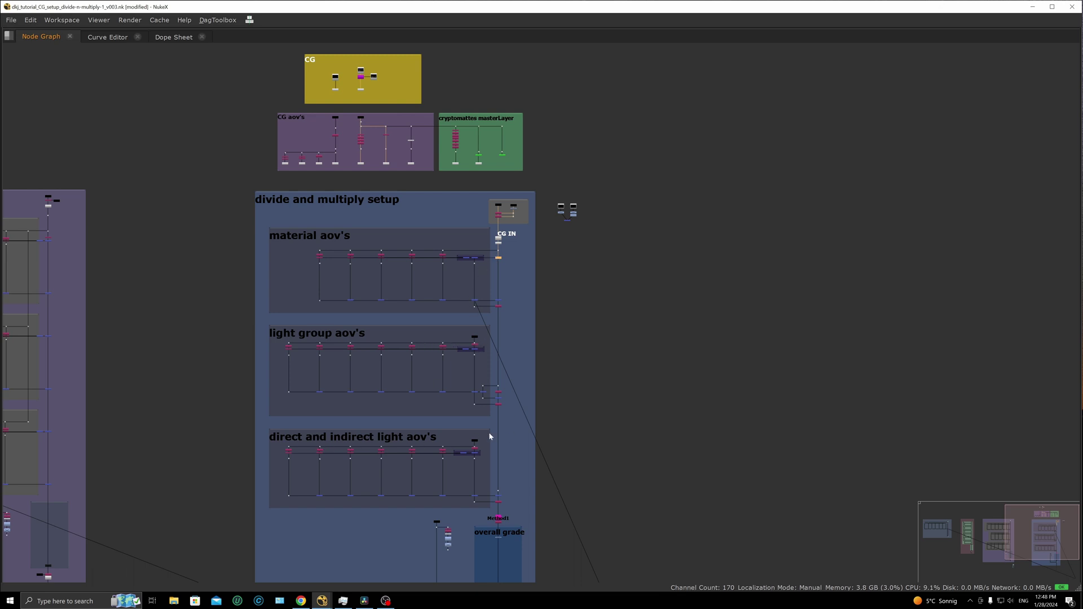
Highlight the stamps feeding the light group and direct and indirect light aov's sections to reveal their links to the anchor
left_click_drag(467, 334, 483, 340)
left_click_drag(466, 437, 483, 444, "shift")
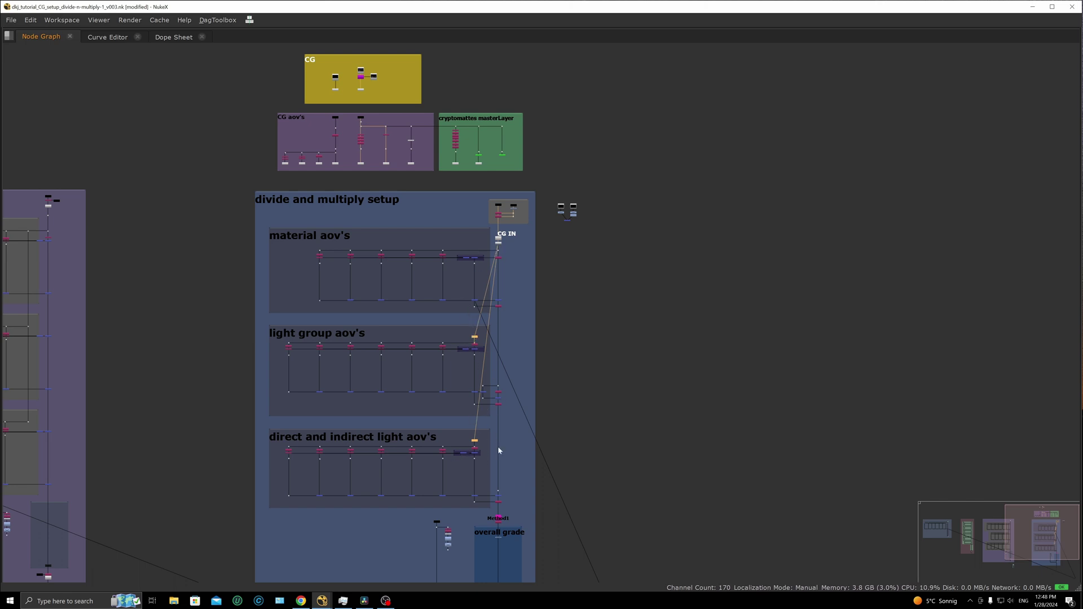
left_click(547, 394)
Bring the viewer back, display the keep beauty Remove node below CG IN, and check its alpha channel
key("space")
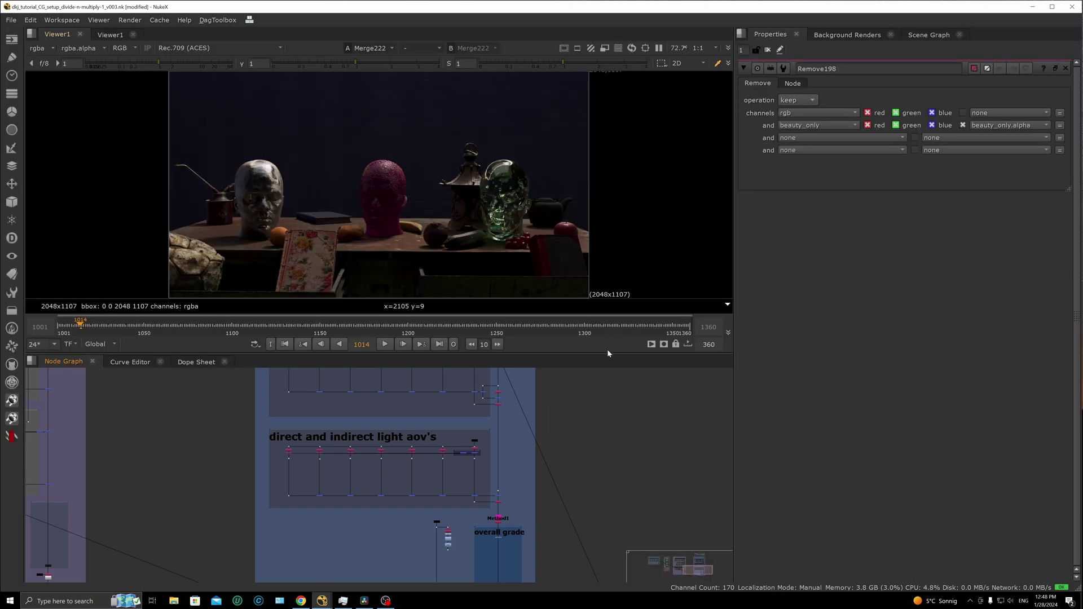
scroll(559, 460, "up", 6)
scroll(512, 448, "down", 5)
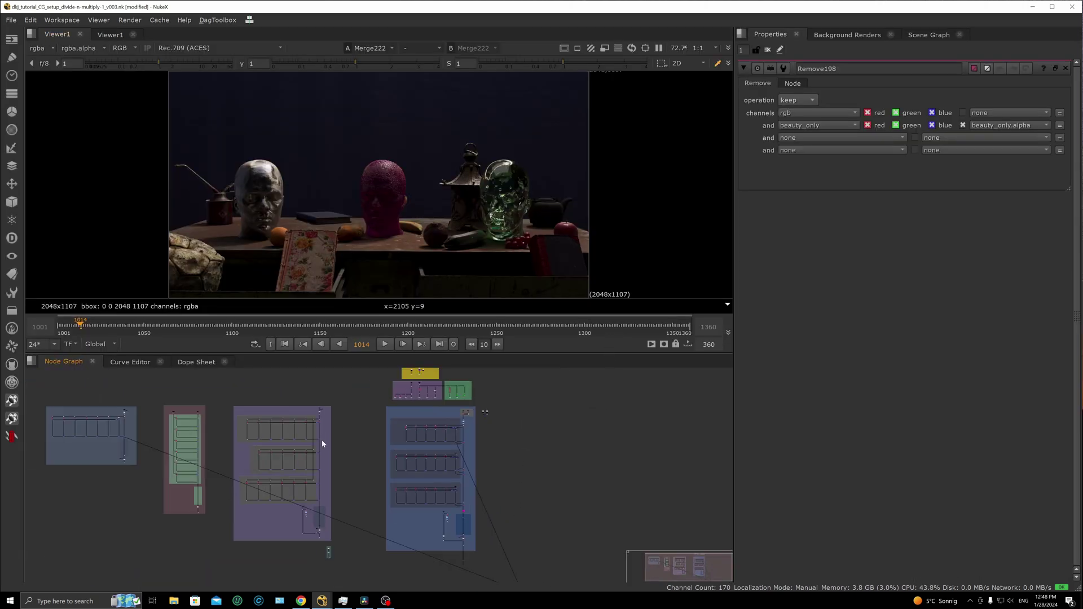
scroll(483, 415, "up", 5)
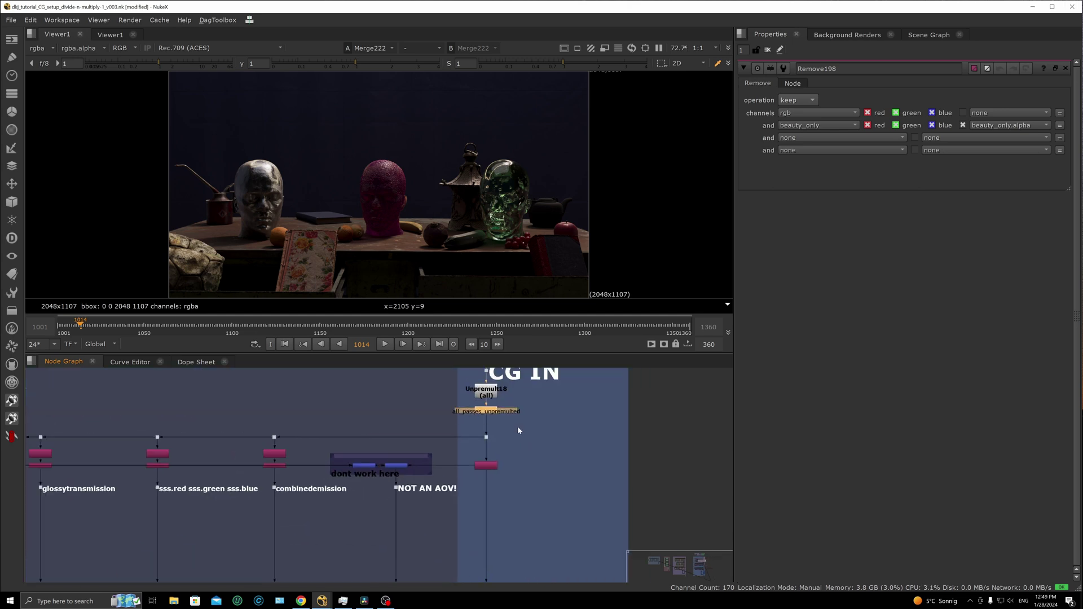
scroll(536, 420, "down", 3)
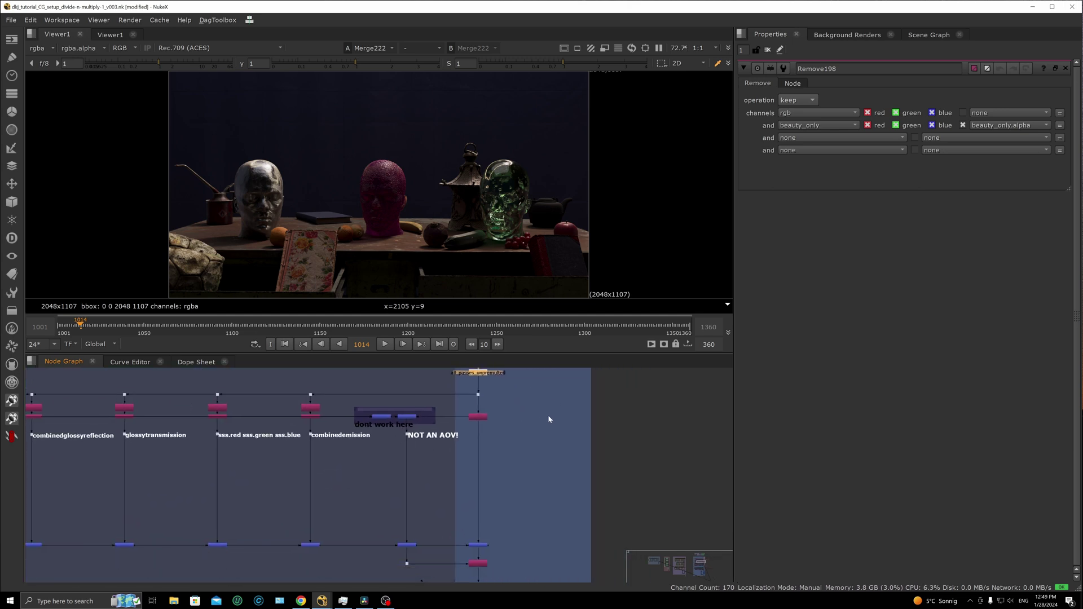
scroll(547, 415, "up", 4)
left_click(465, 414)
key("1")
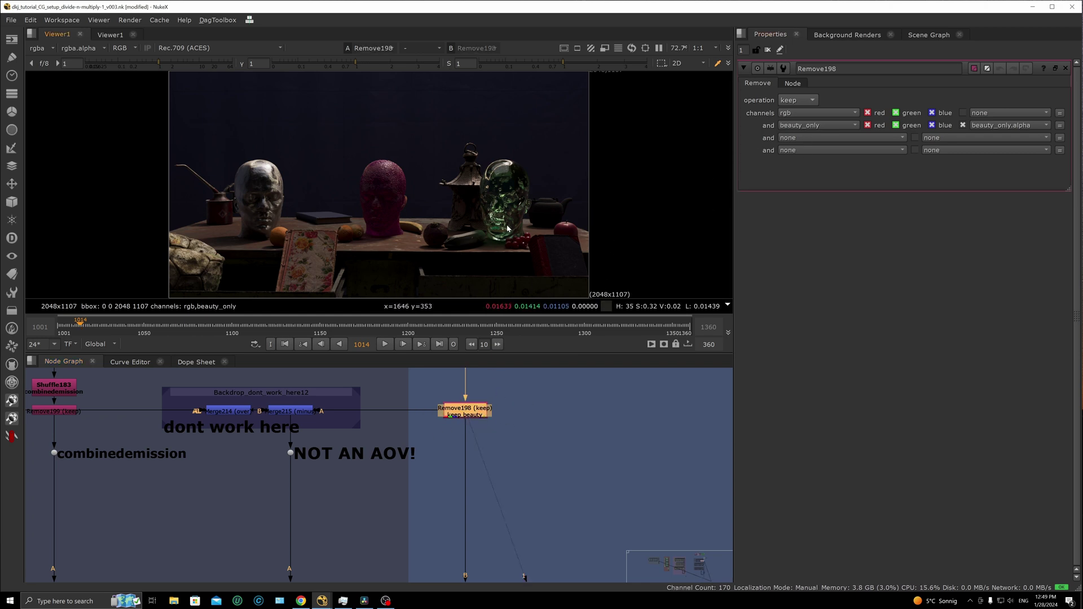
key("a")
key("a")
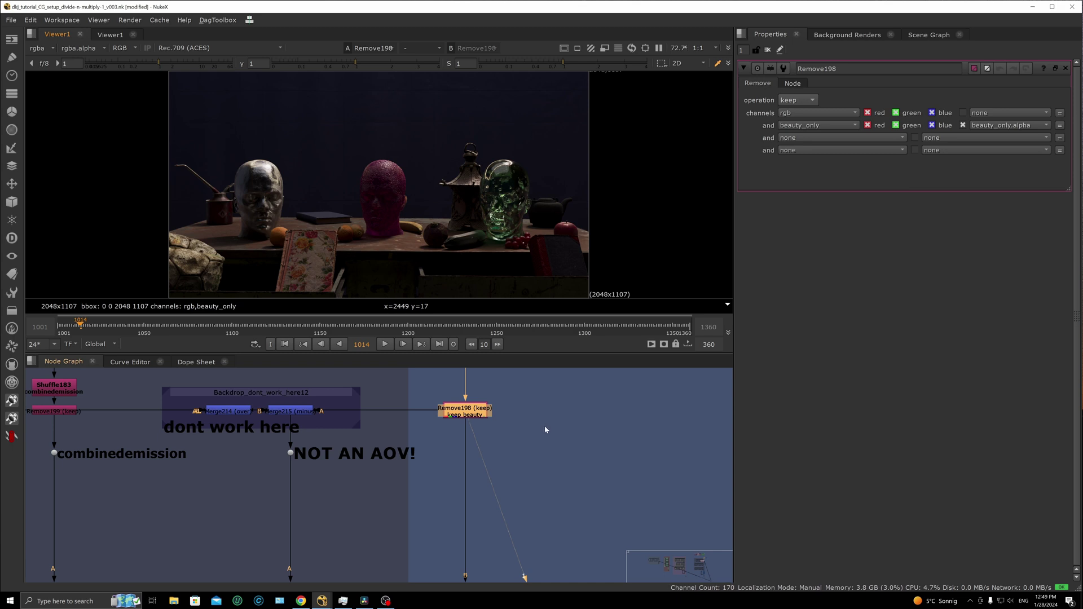
Compare the last plus merge of the material aov's section with the keep beauty Remove node in the viewer
scroll(516, 426, "down", 5)
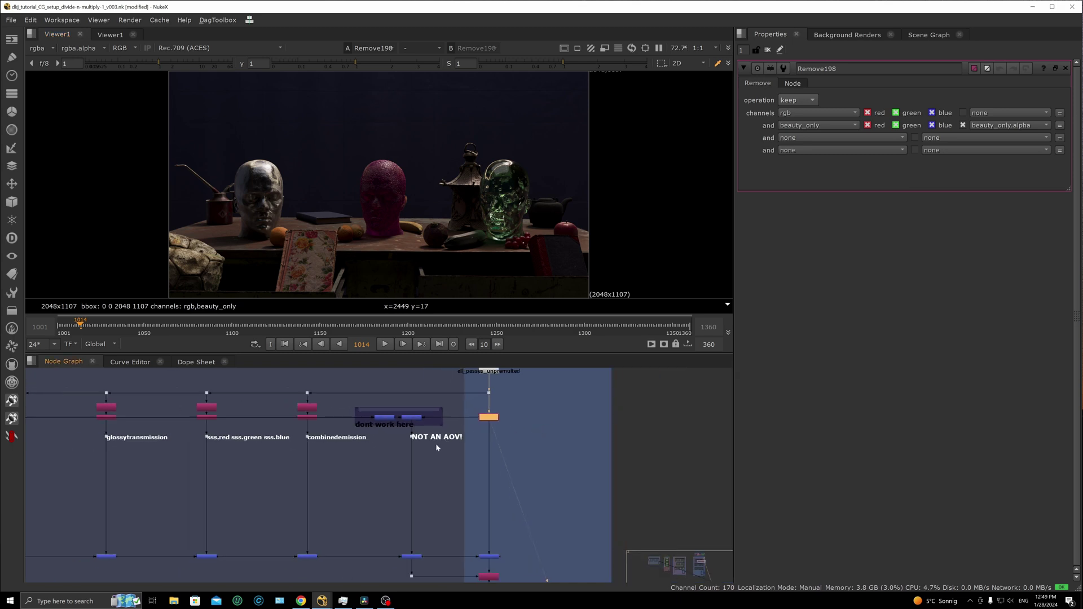
left_click_drag(395, 476, 436, 506)
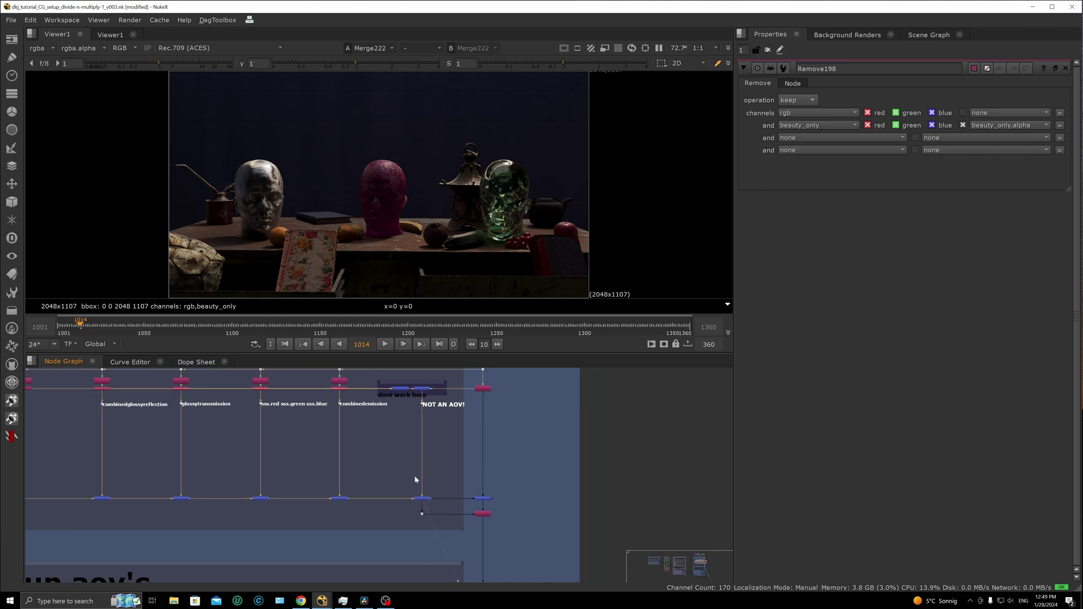
scroll(415, 480, "down", 2)
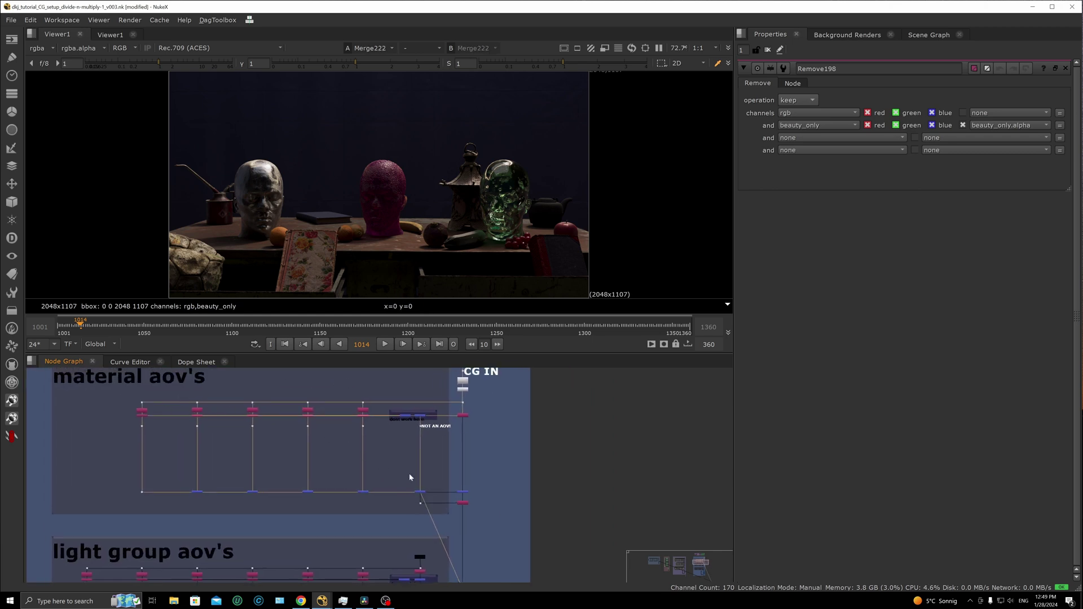
scroll(147, 440, "down", 2)
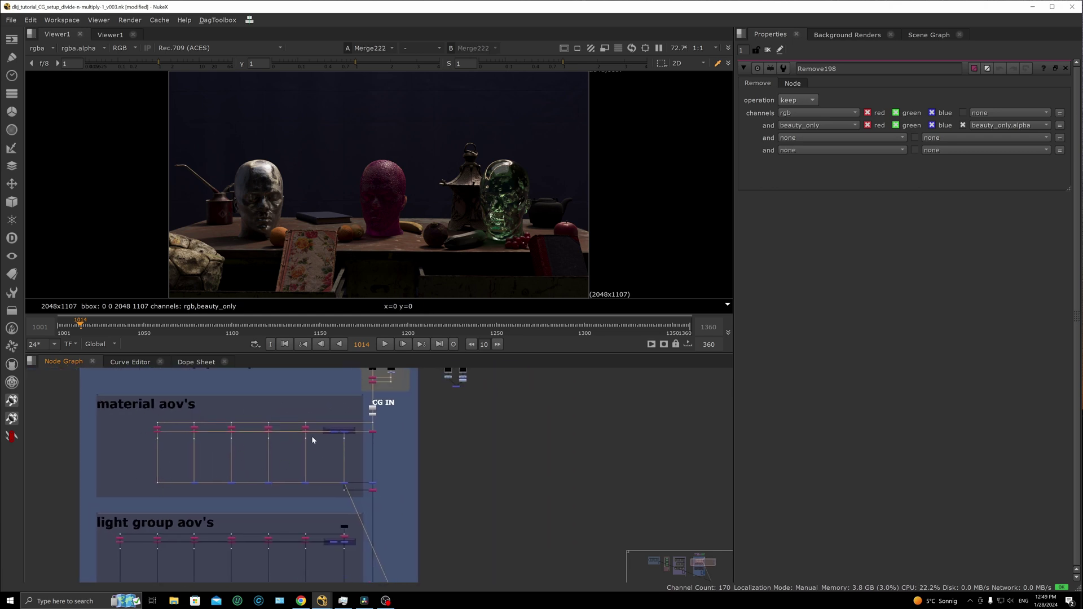
scroll(279, 435, "up", 2)
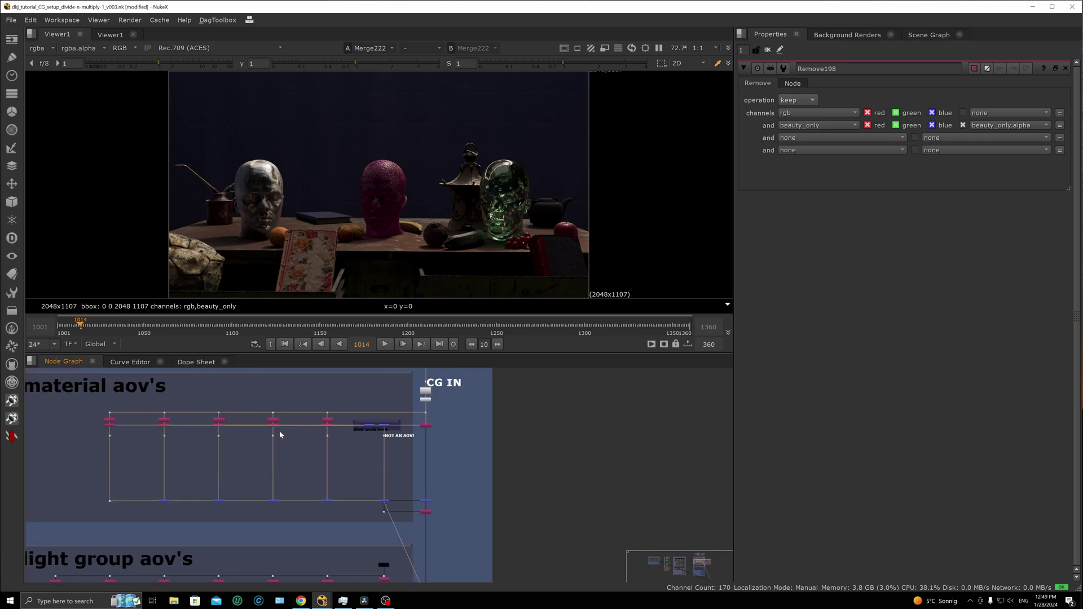
scroll(316, 440, "up", 1)
scroll(339, 445, "down", 1)
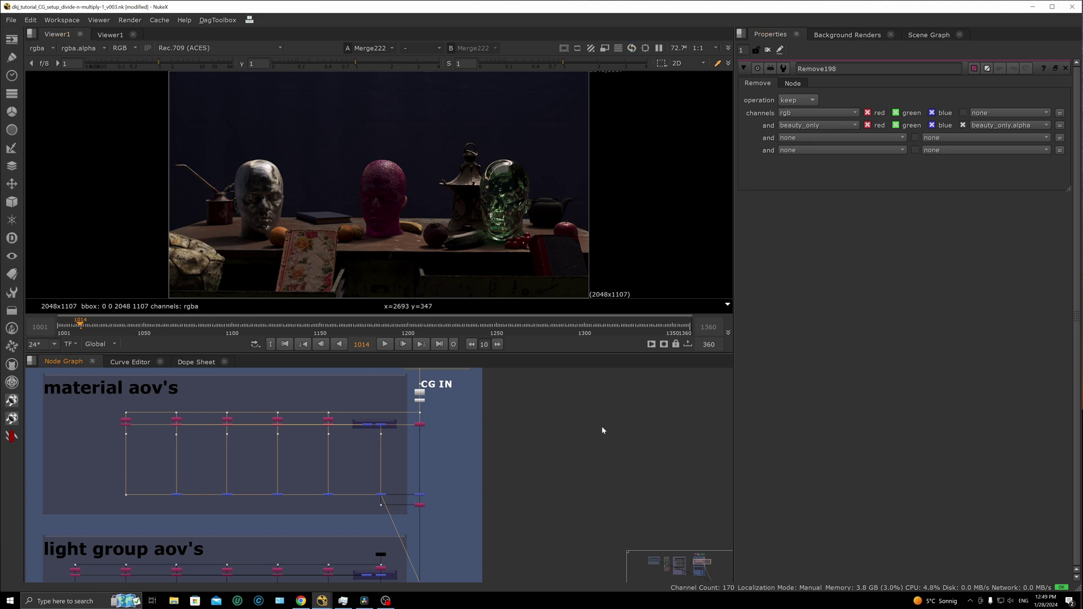
left_click(418, 435)
key("1")
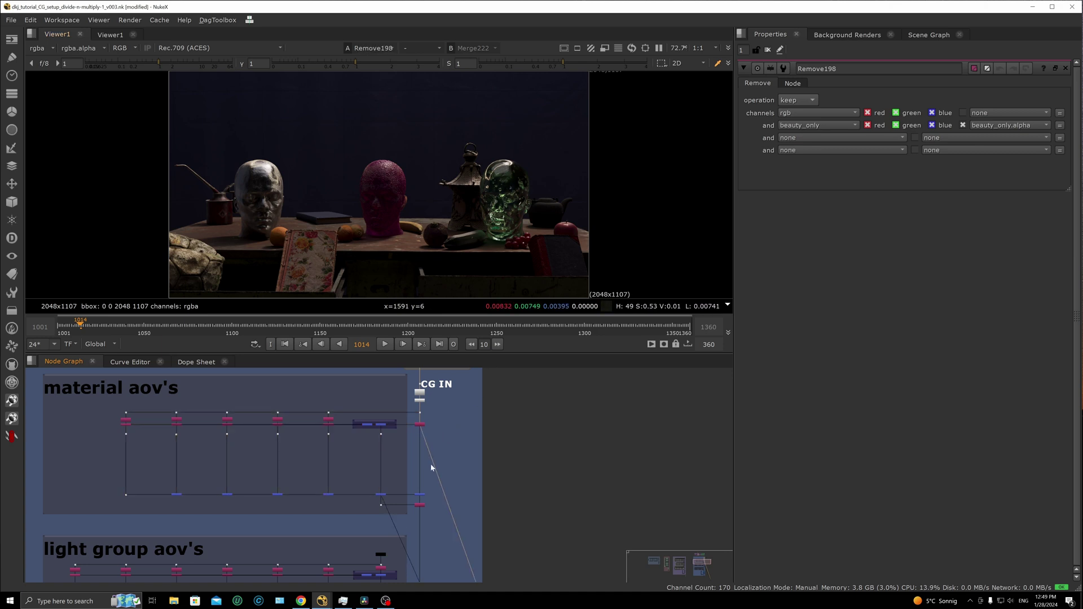
Open the properties of the divide merge where the material aov's branches join the main pipe and inspect its inputs
scroll(430, 463, "up", 6)
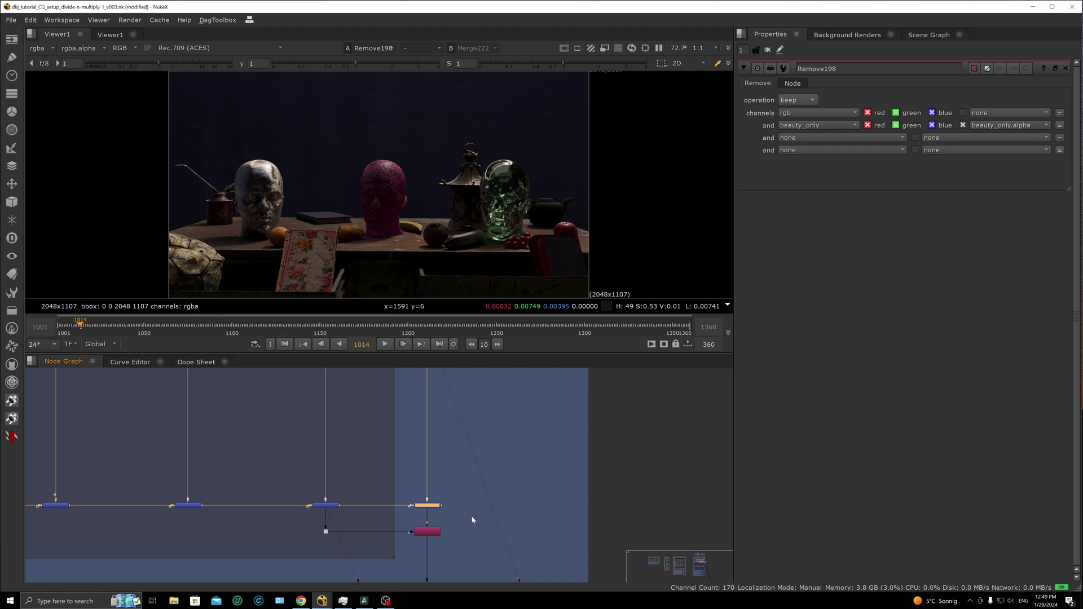
scroll(463, 508, "down", 2)
scroll(434, 502, "down", 4)
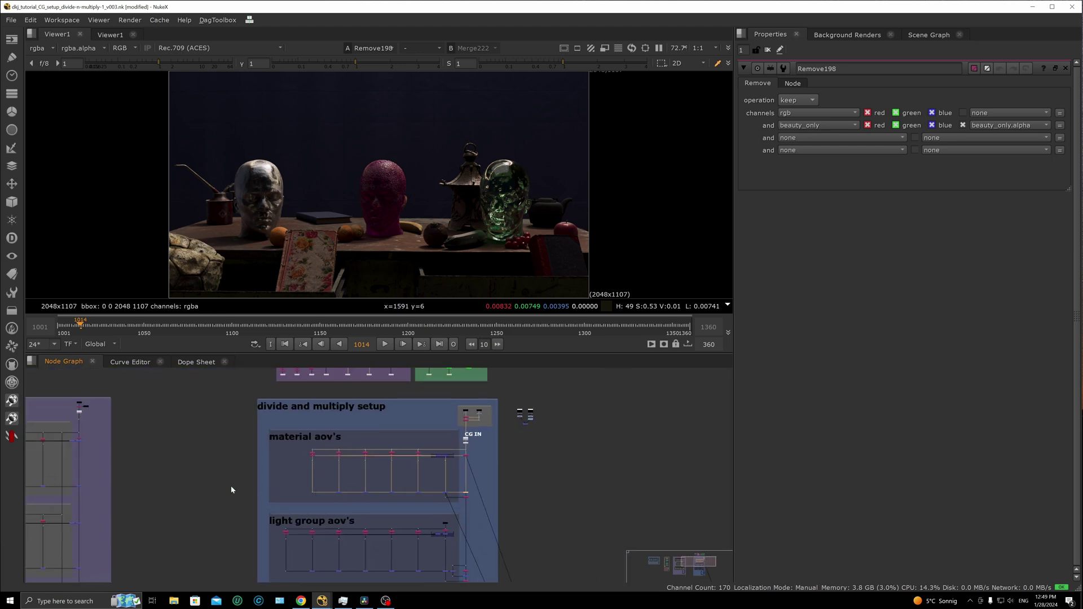
left_click(79, 440)
scroll(453, 504, "up", 8)
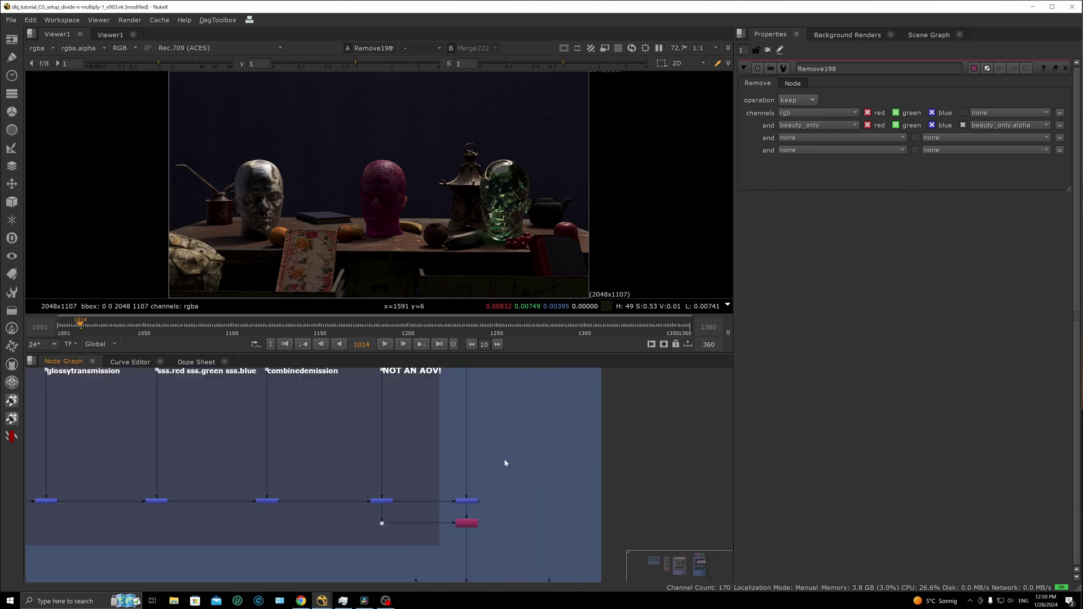
left_click(463, 531)
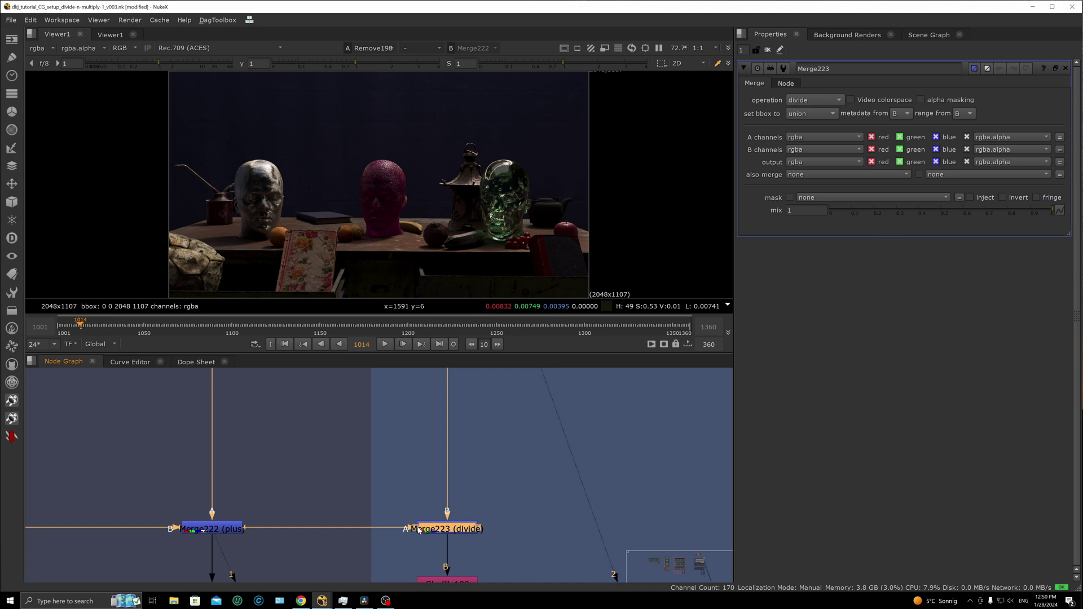
scroll(438, 399, "down", 5)
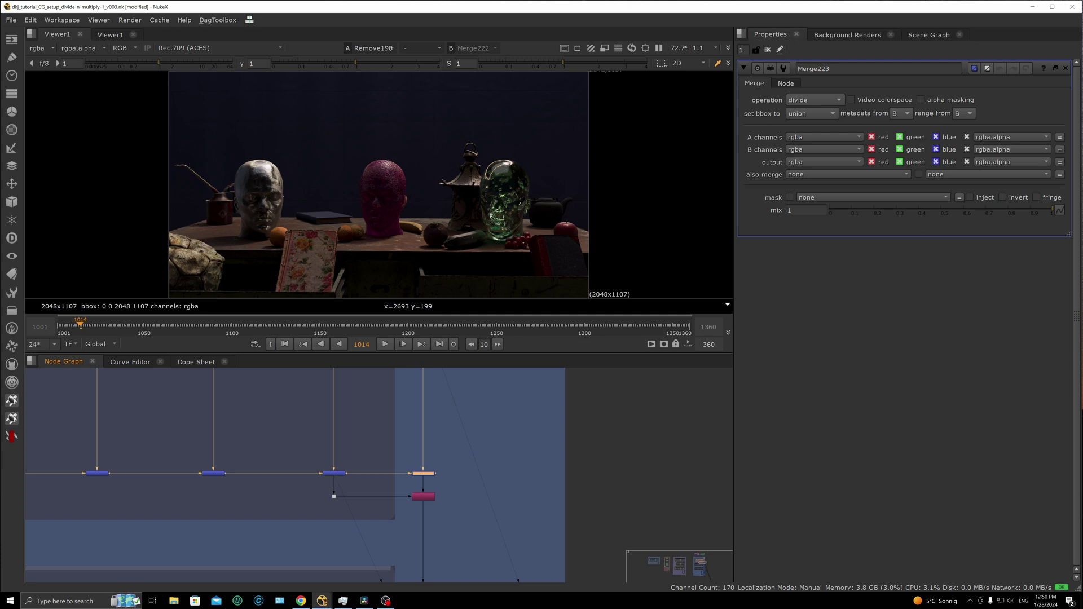
Open the Windows Calculator app and place its window over the viewer image
left_click(85, 601)
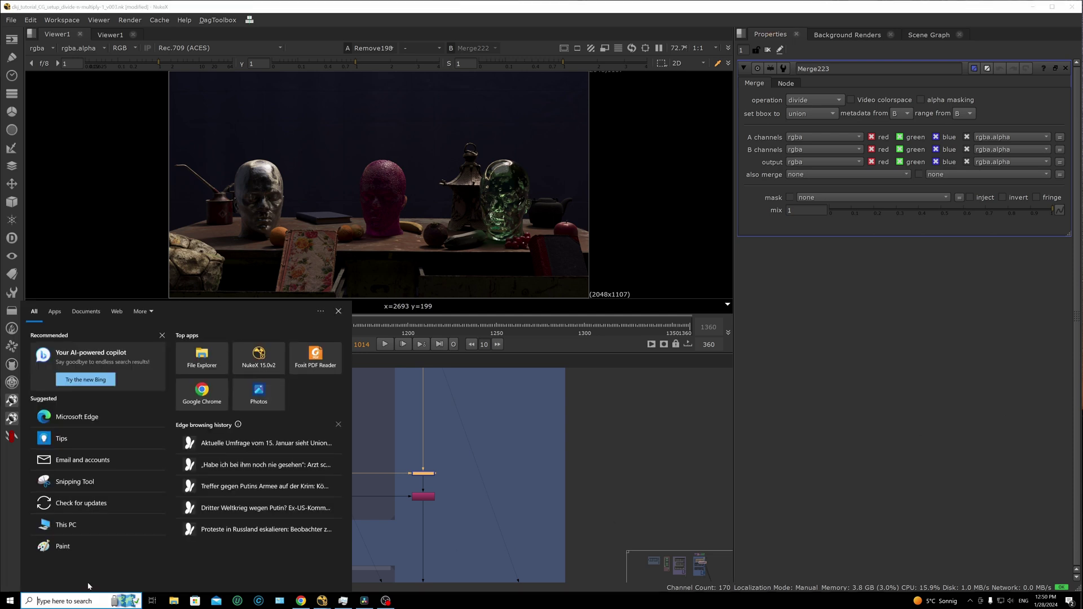
type("calc")
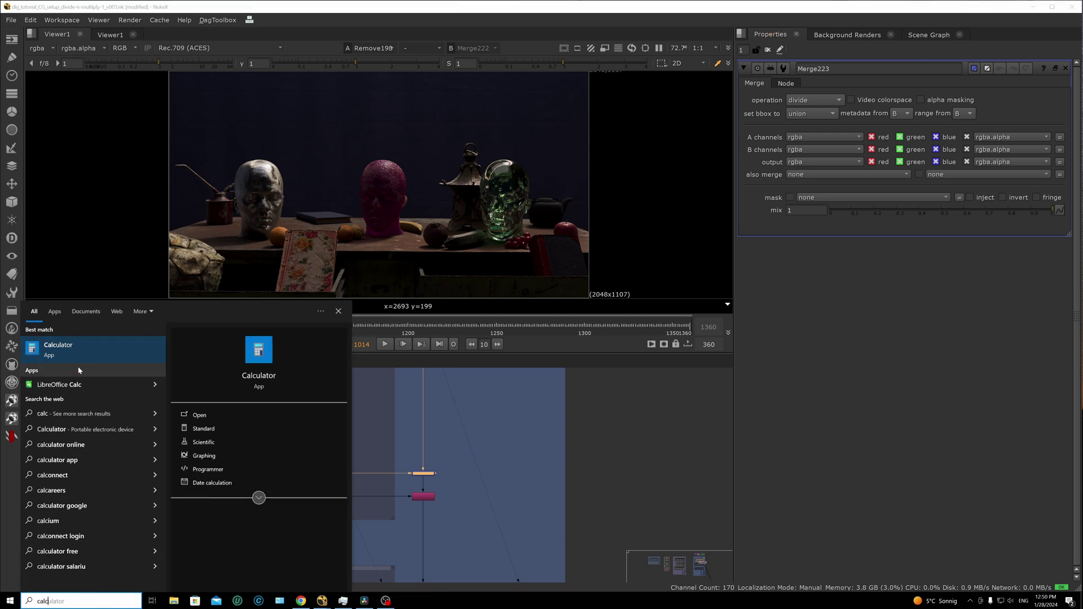
left_click(84, 349)
left_click_drag(236, 114, 330, 114)
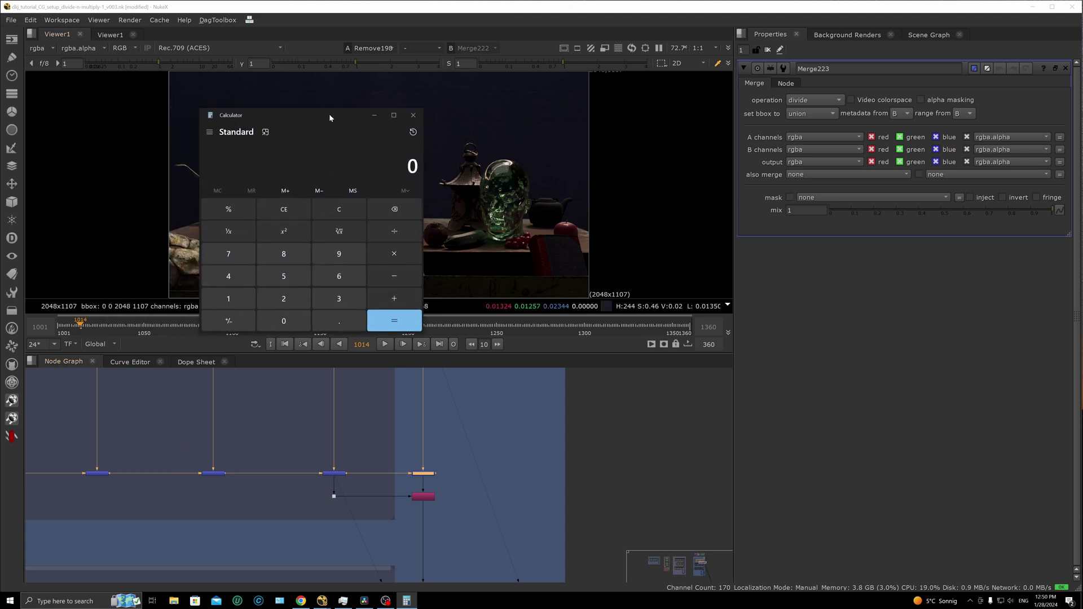
Calculate 3 divided by 0 to test division by zero
left_click(336, 299)
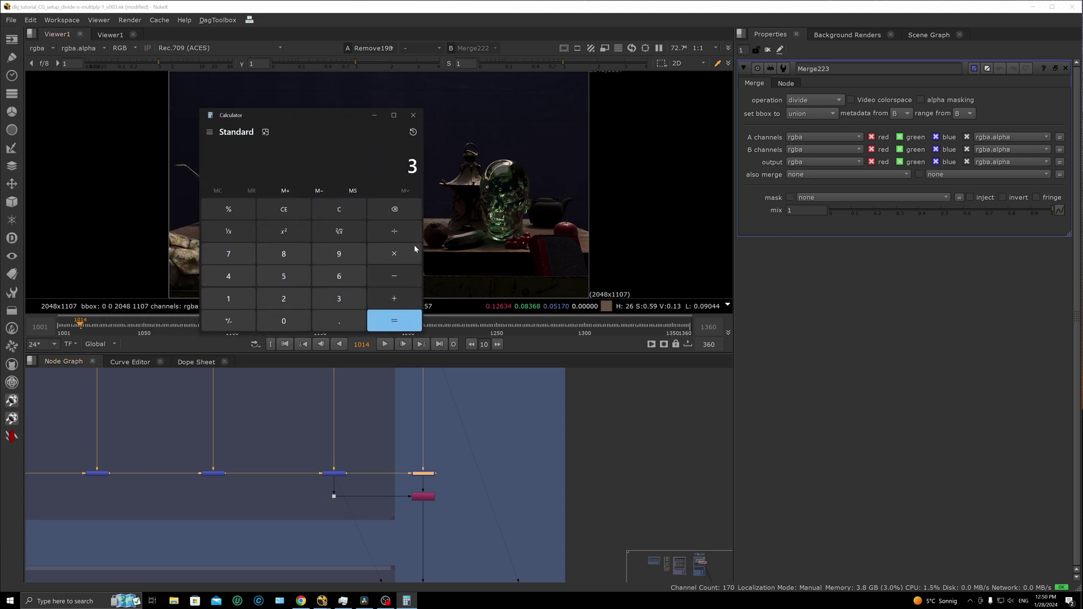
left_click(401, 233)
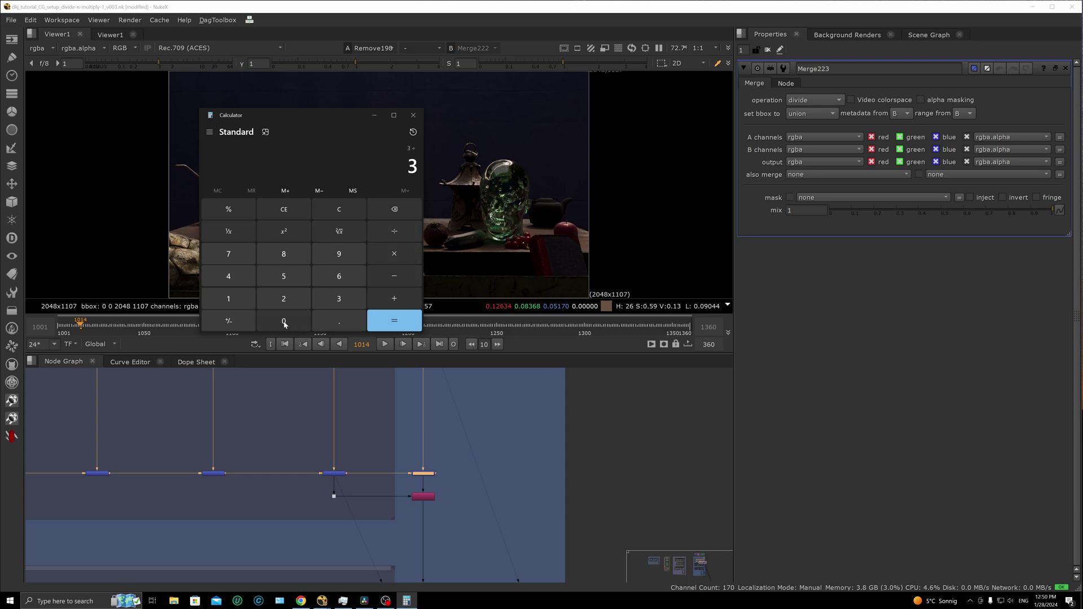
left_click(285, 322)
left_click(395, 321)
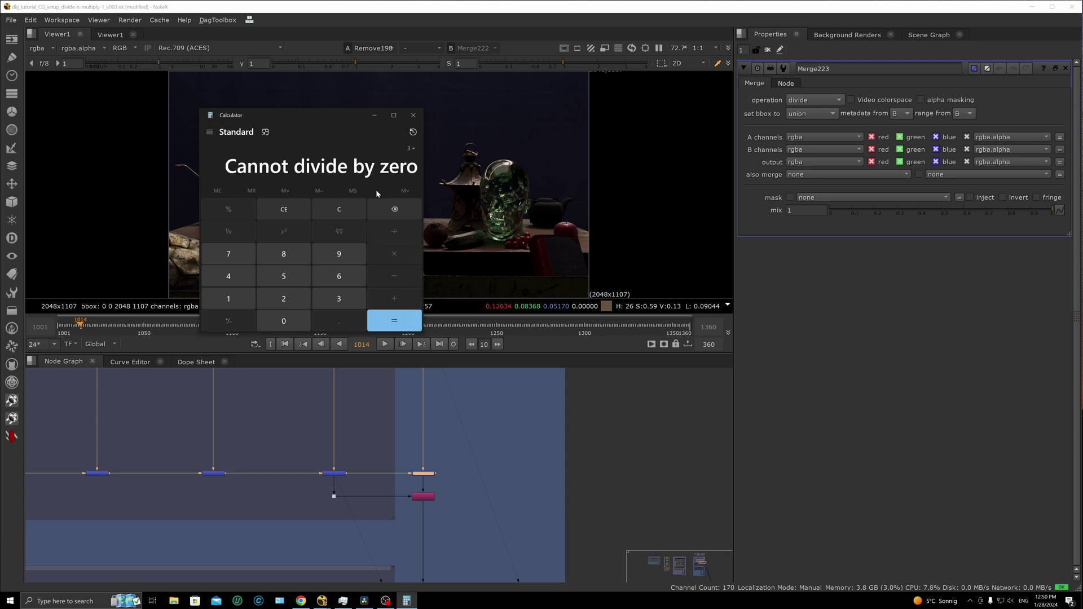
Clear the calculation, divide 3 by 3, and divide 2 by 2
left_click(338, 210)
left_click(339, 298)
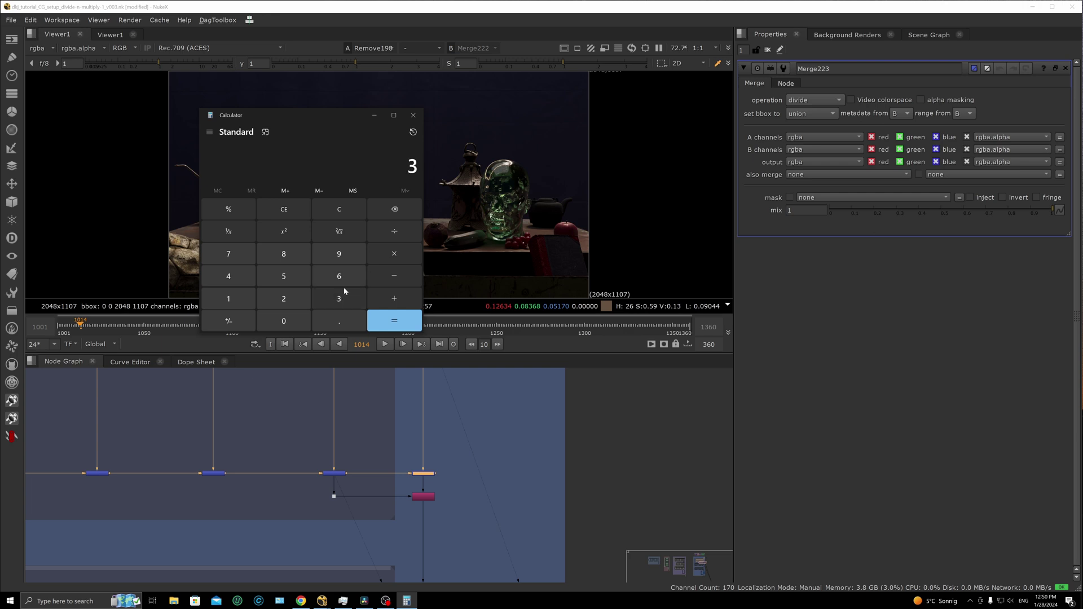
left_click(381, 237)
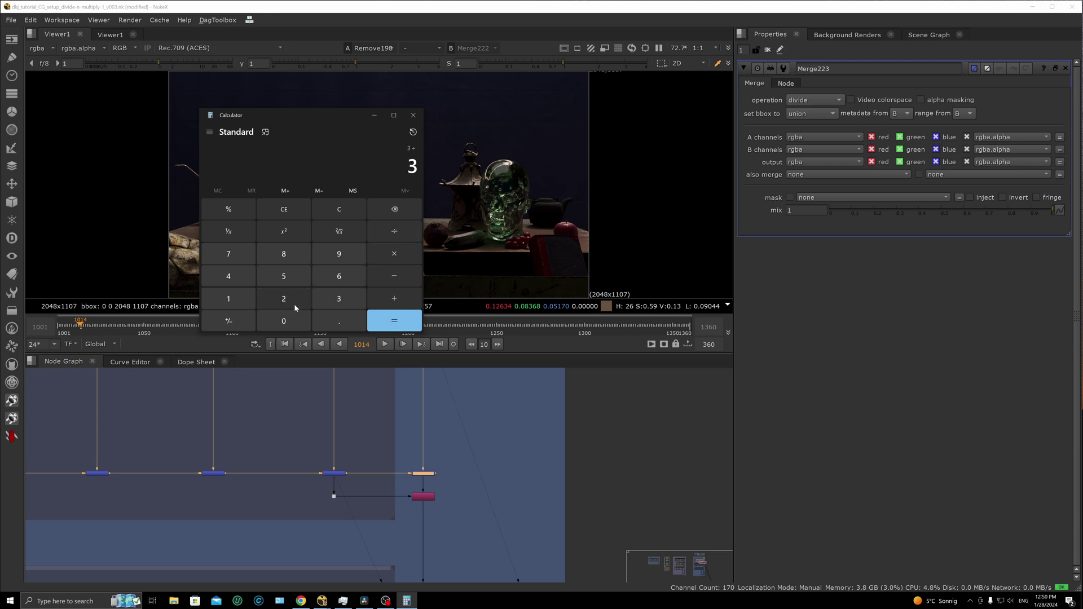
left_click(337, 298)
left_click(395, 320)
left_click(284, 298)
left_click(394, 232)
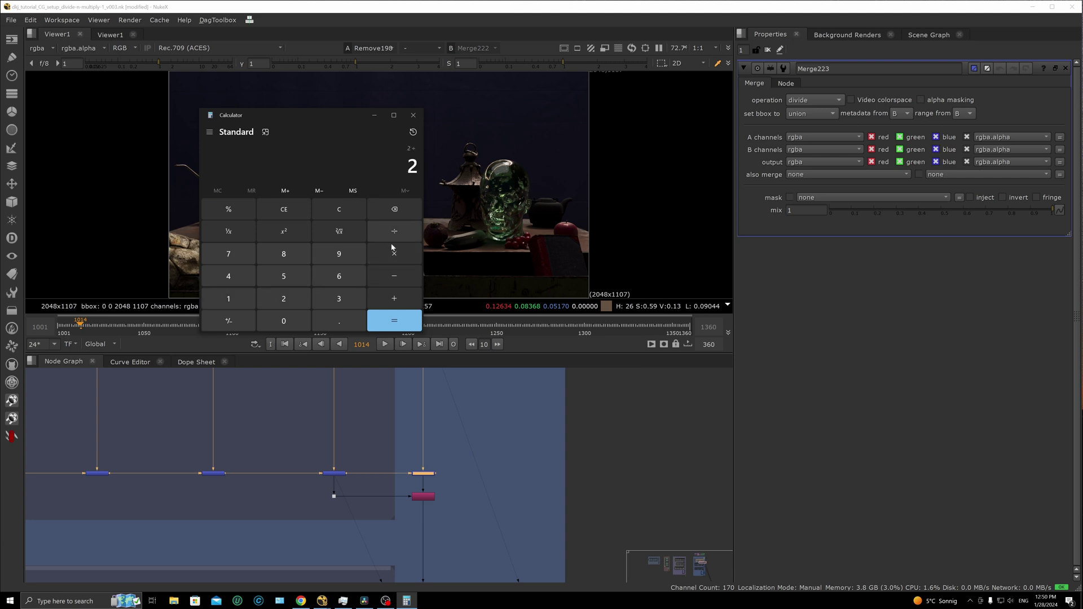
left_click(275, 300)
left_click(403, 319)
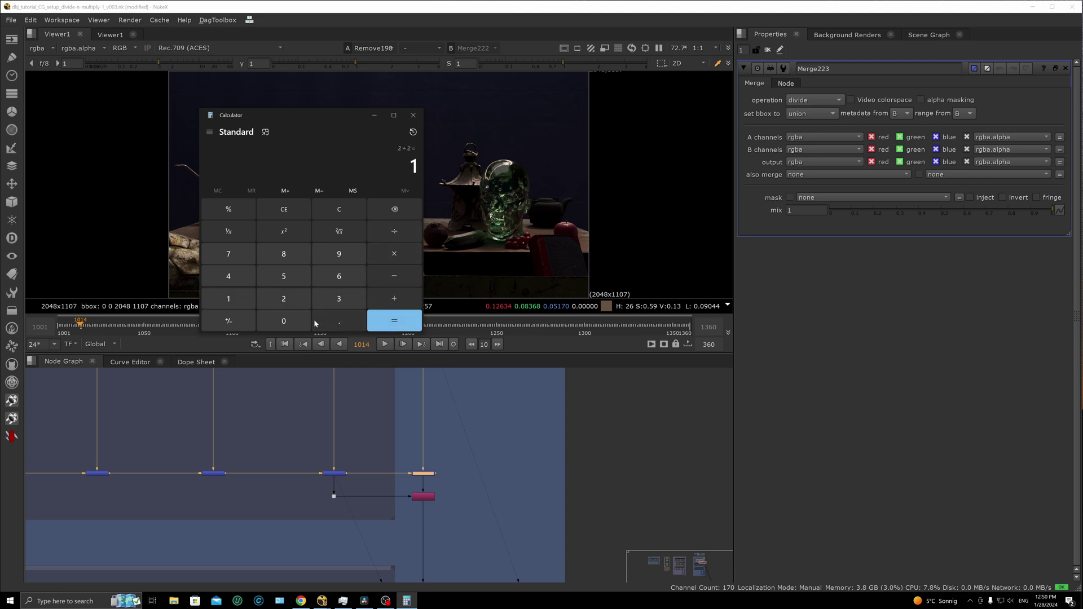
Divide 0.3 by 0.3 and minimize Calculator to return to the node graph
left_click(283, 321)
left_click(340, 321)
left_click(342, 299)
key("slash")
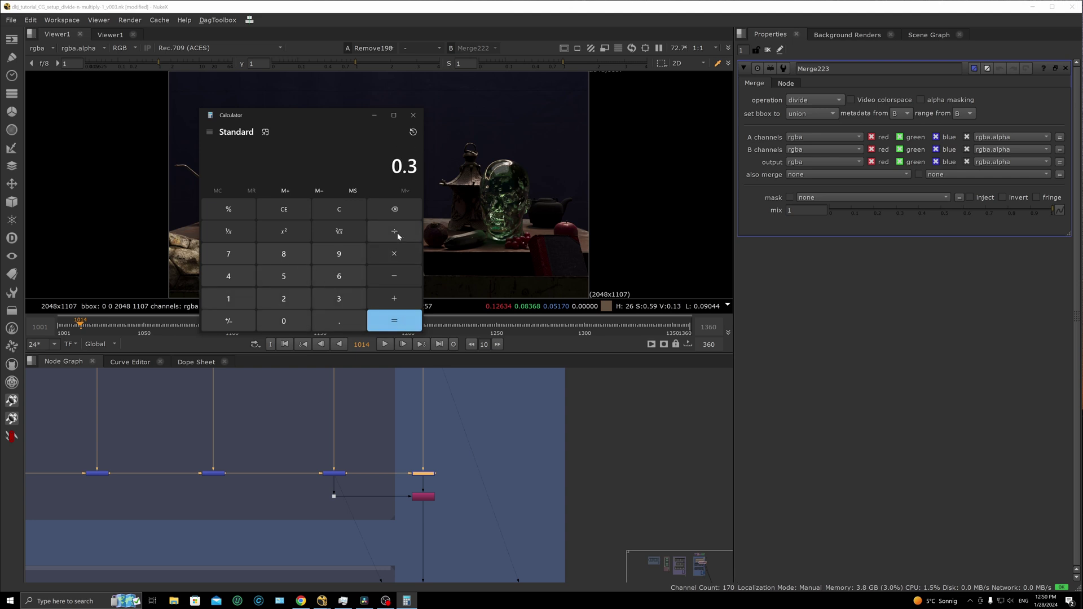
left_click(380, 320)
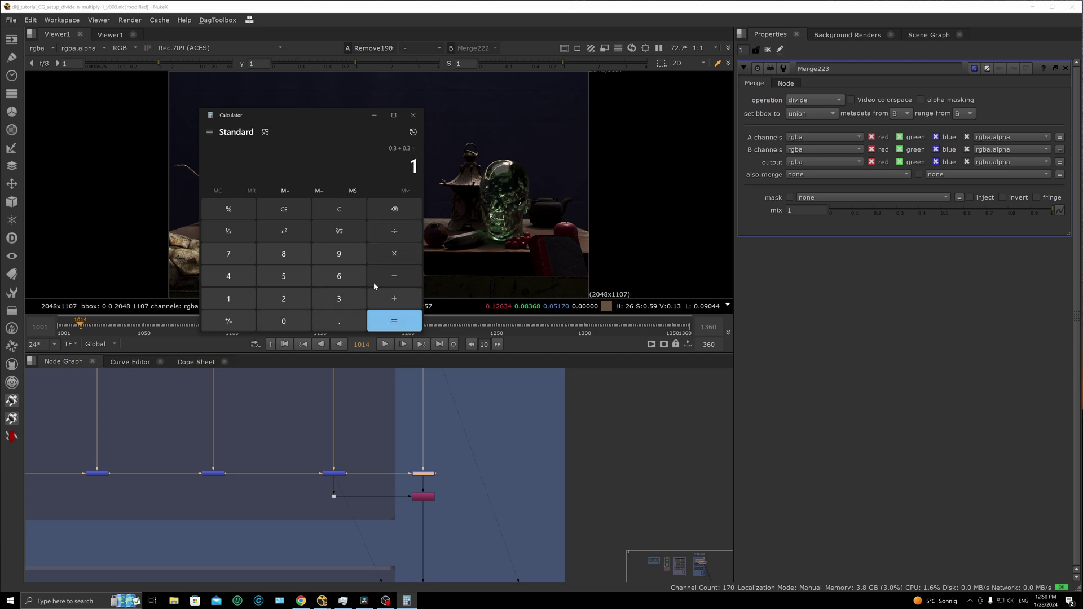
left_click(374, 115)
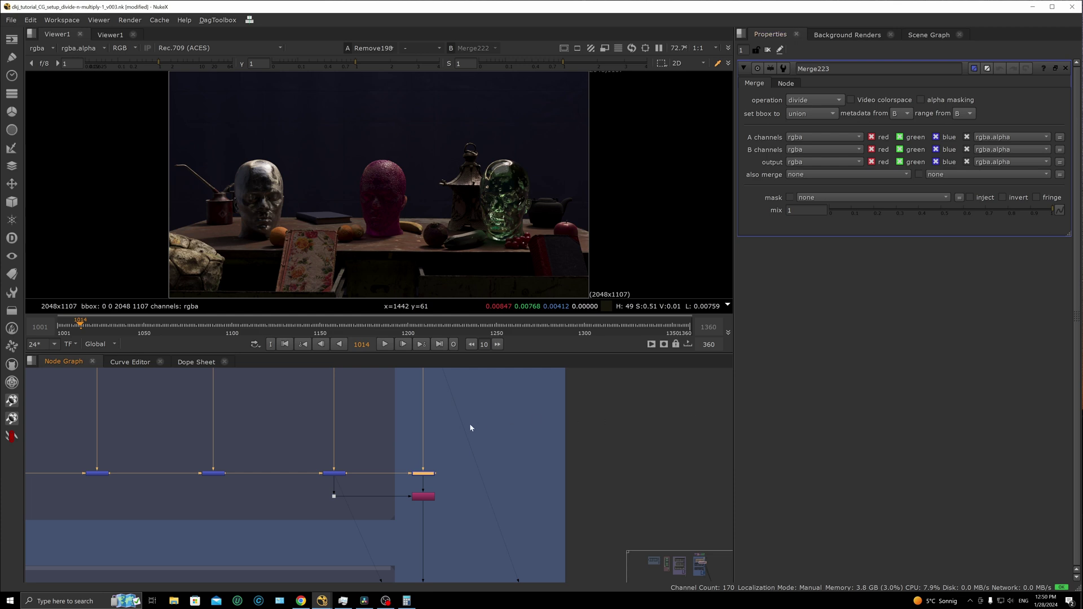
Select the divide merge at the end of the material aov's section and display its result in the viewer
scroll(465, 419, "down", 3)
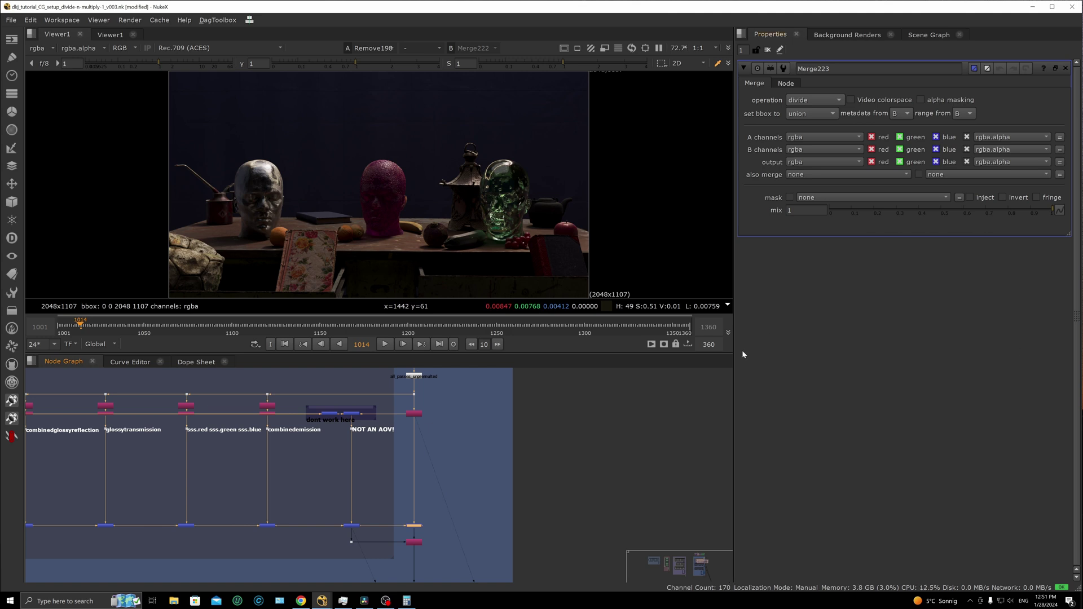
left_click_drag(401, 509, 444, 531)
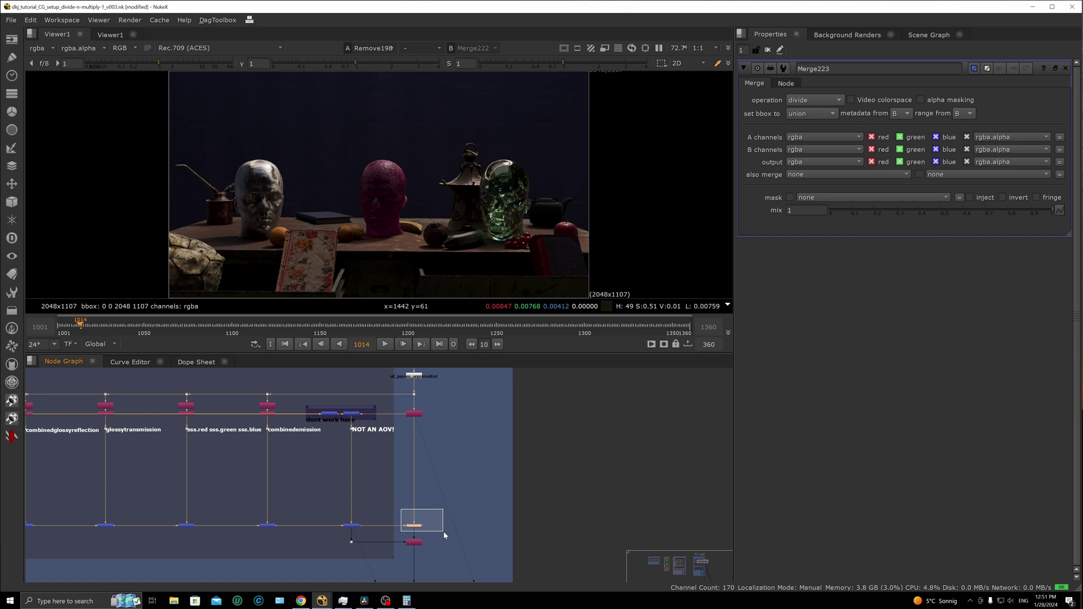
left_click_drag(444, 533, 383, 535)
key("1")
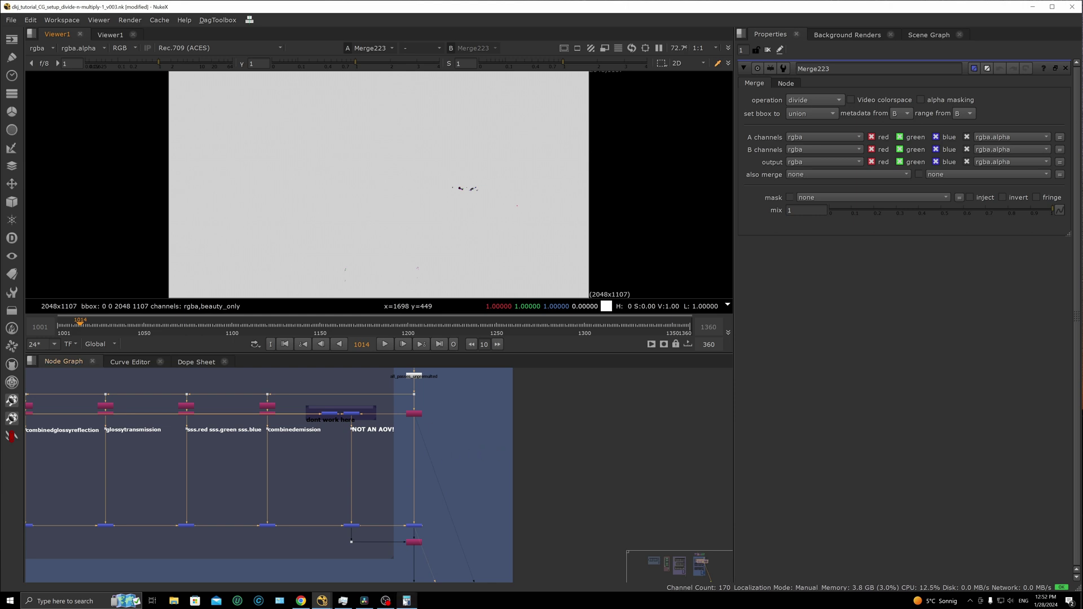
Switch to Calculator, clear the previous calculation and divide 2 by 0
left_click(406, 601)
left_click(346, 541)
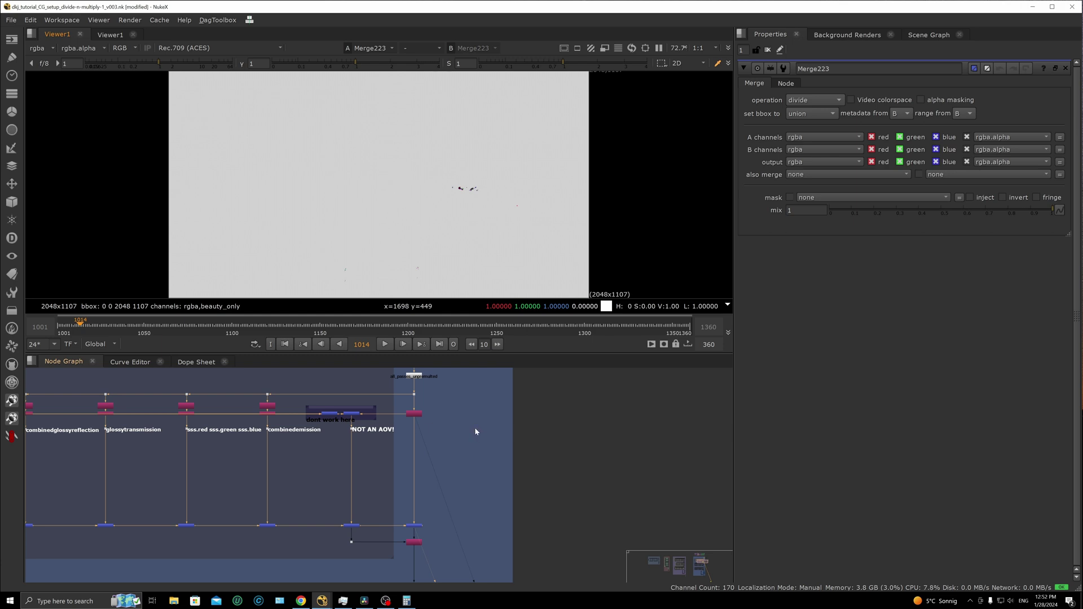
left_click(406, 601)
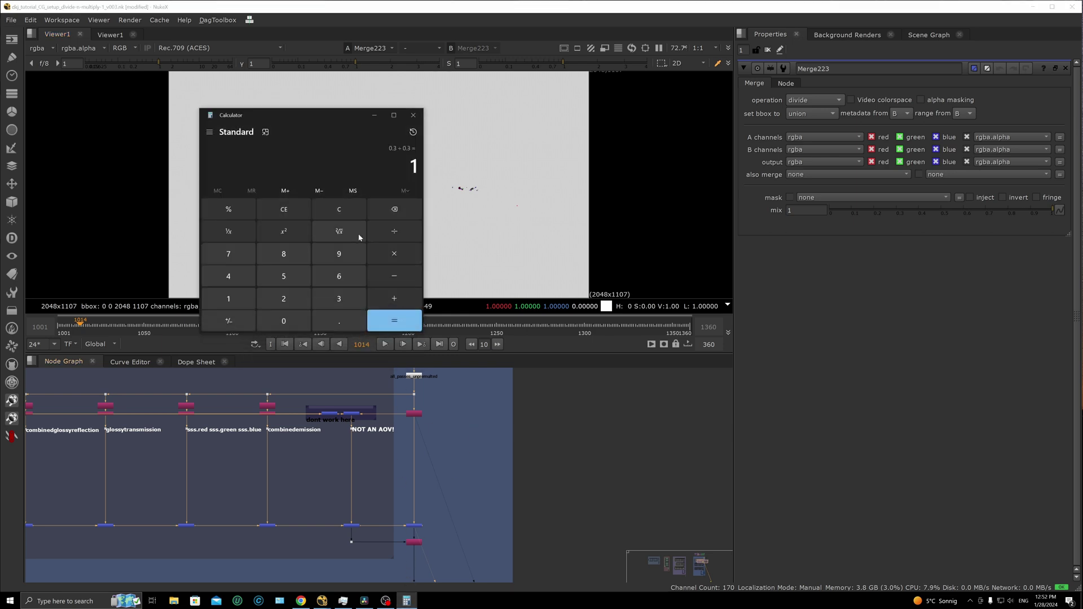
left_click(346, 209)
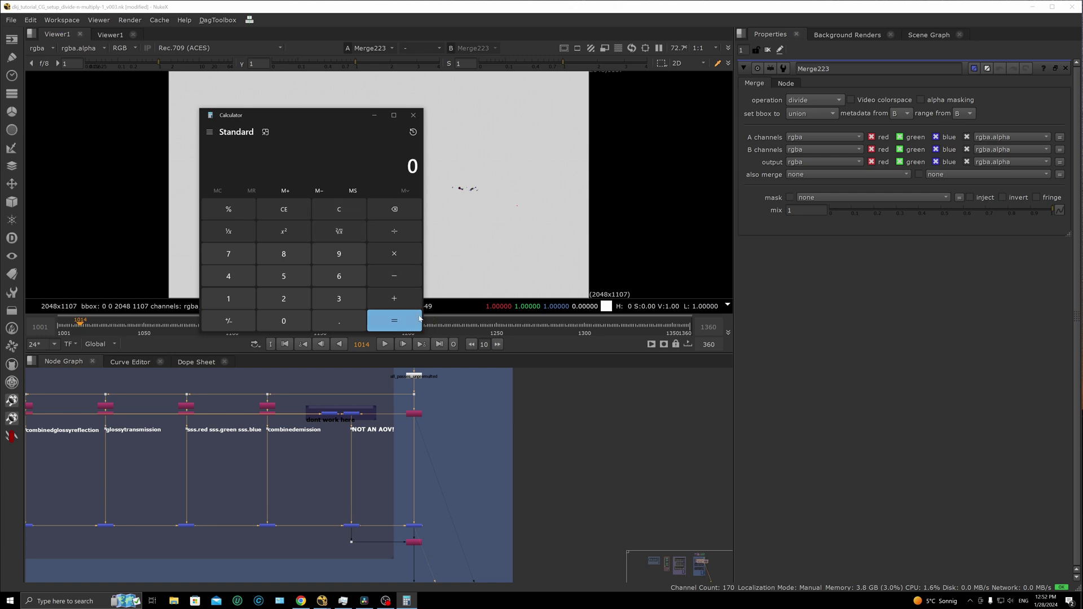
left_click(287, 304)
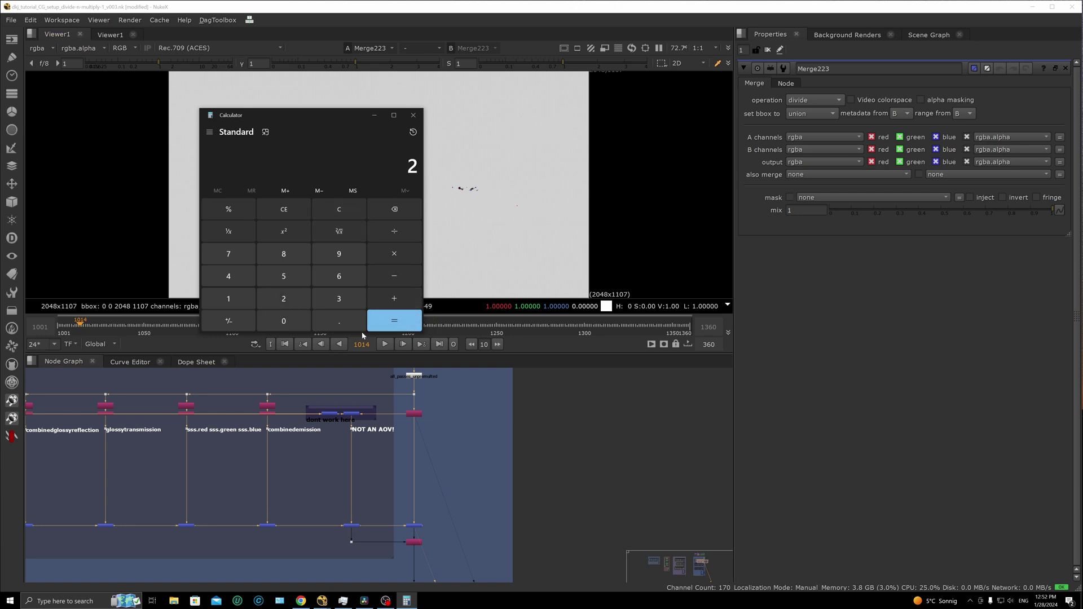
left_click(394, 299)
left_click(284, 320)
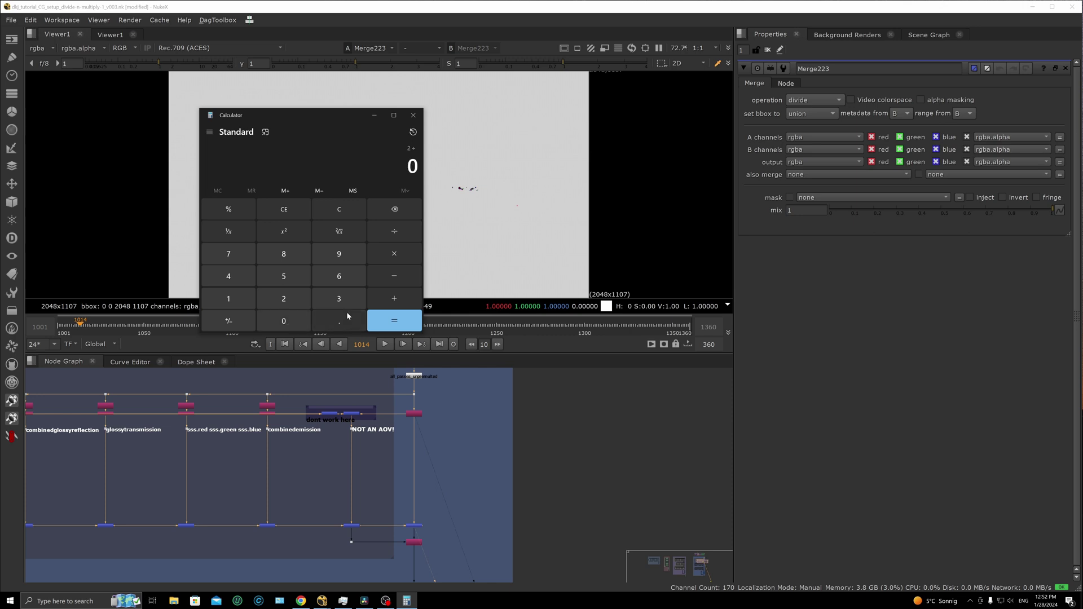
left_click(388, 325)
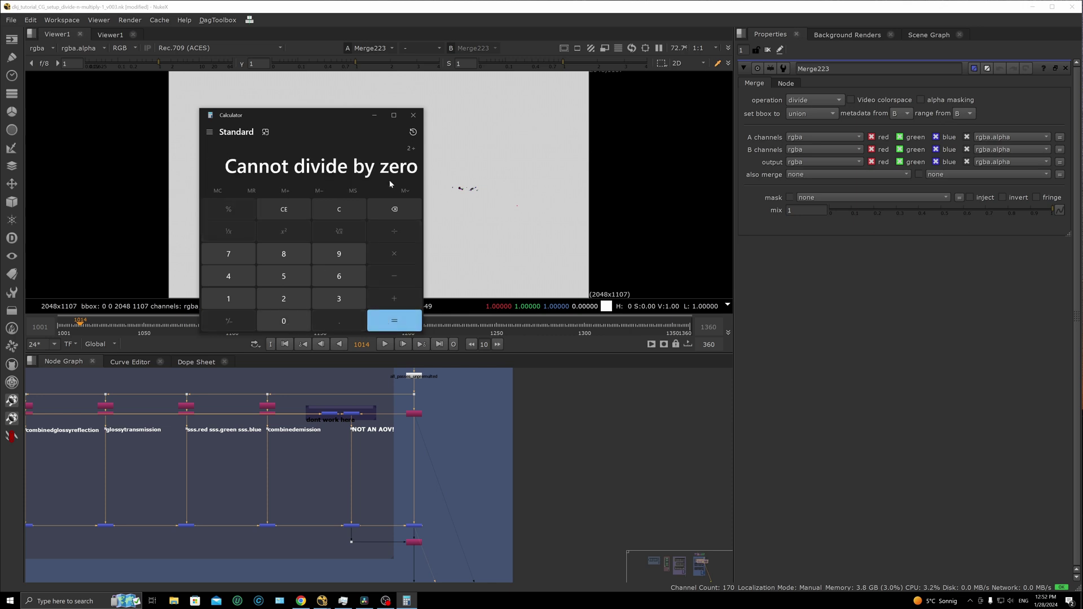
Clear the calculation and divide 9 by 0 as another division-by-zero test
left_click(348, 208)
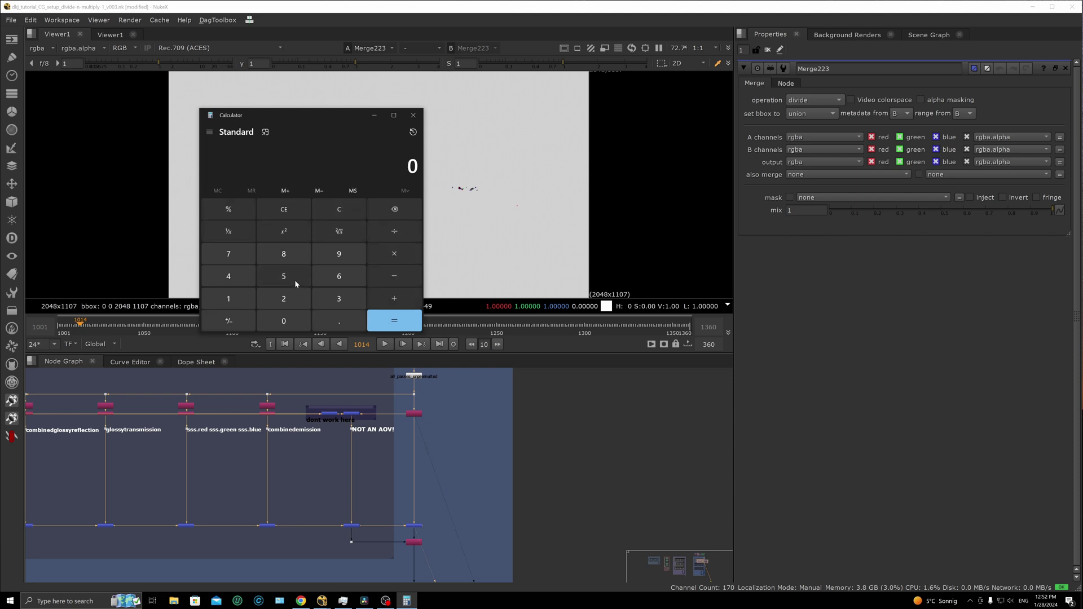
left_click(339, 254)
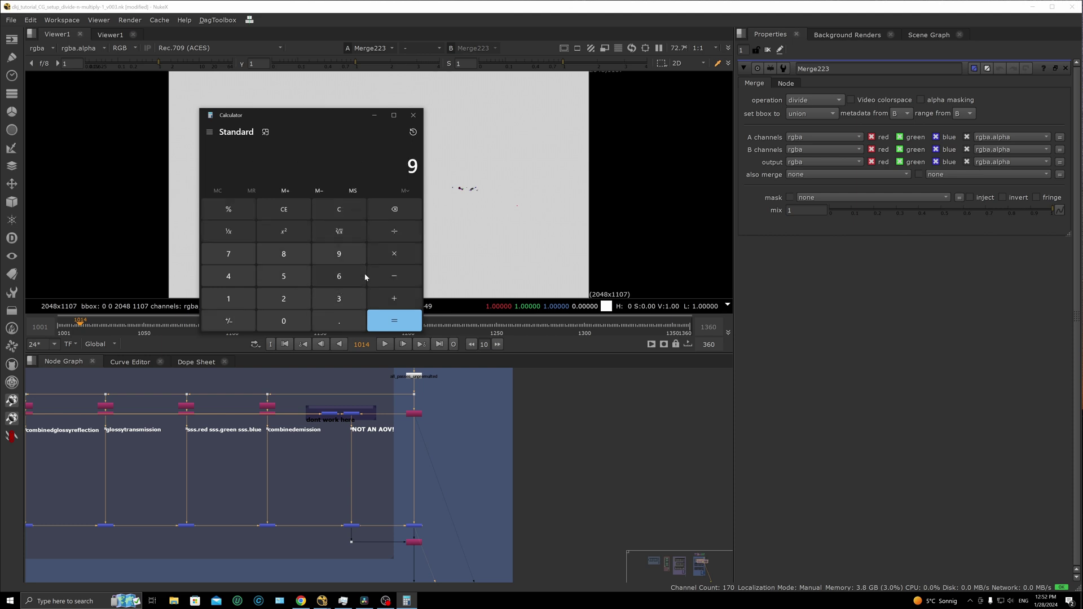
left_click(394, 231)
left_click(284, 320)
left_click(394, 320)
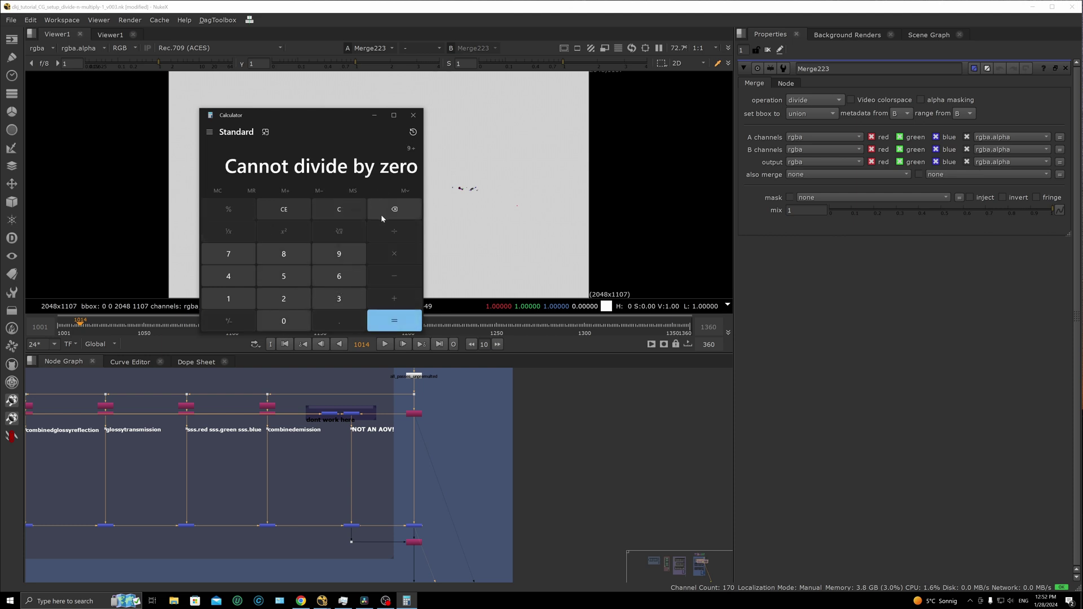
Divide 0 by 0, highlight the result and minimize Calculator to return to the node graph
left_click(338, 209)
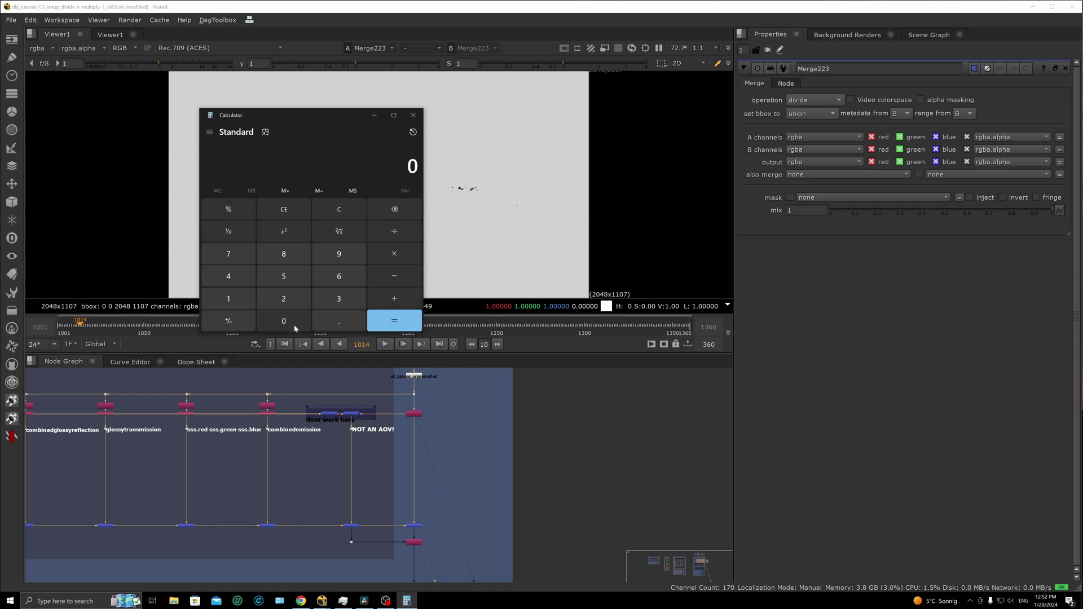
left_click(290, 320)
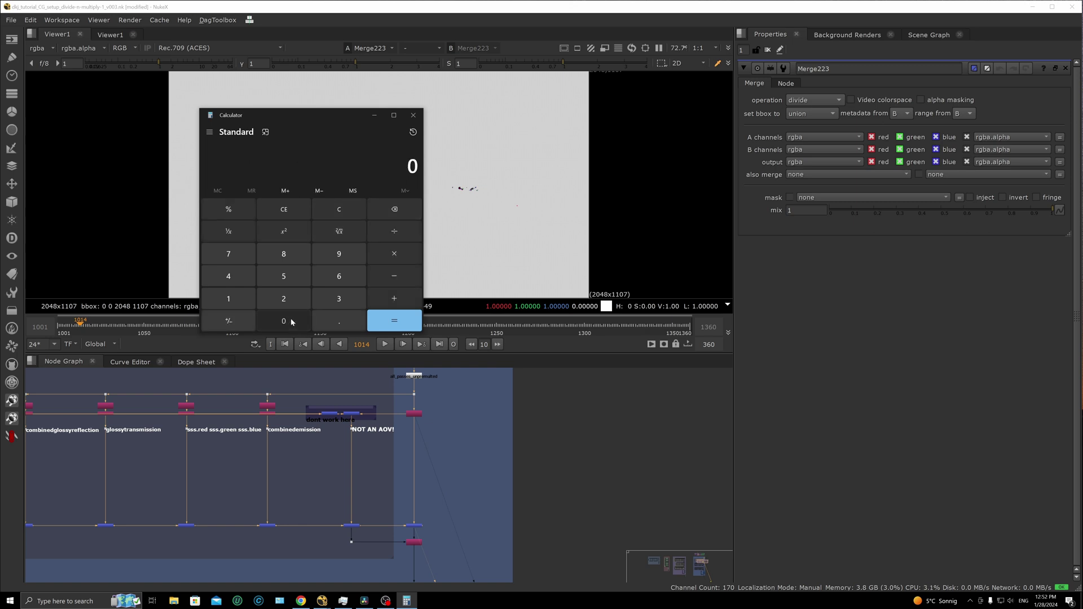
left_click(393, 233)
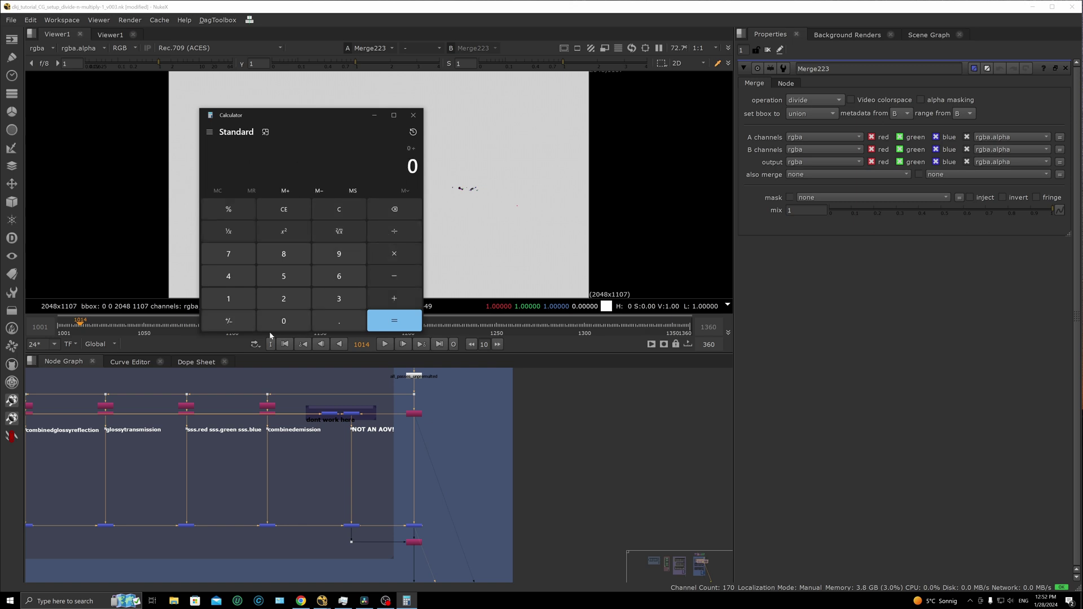
left_click(402, 321)
left_click_drag(251, 166, 418, 166)
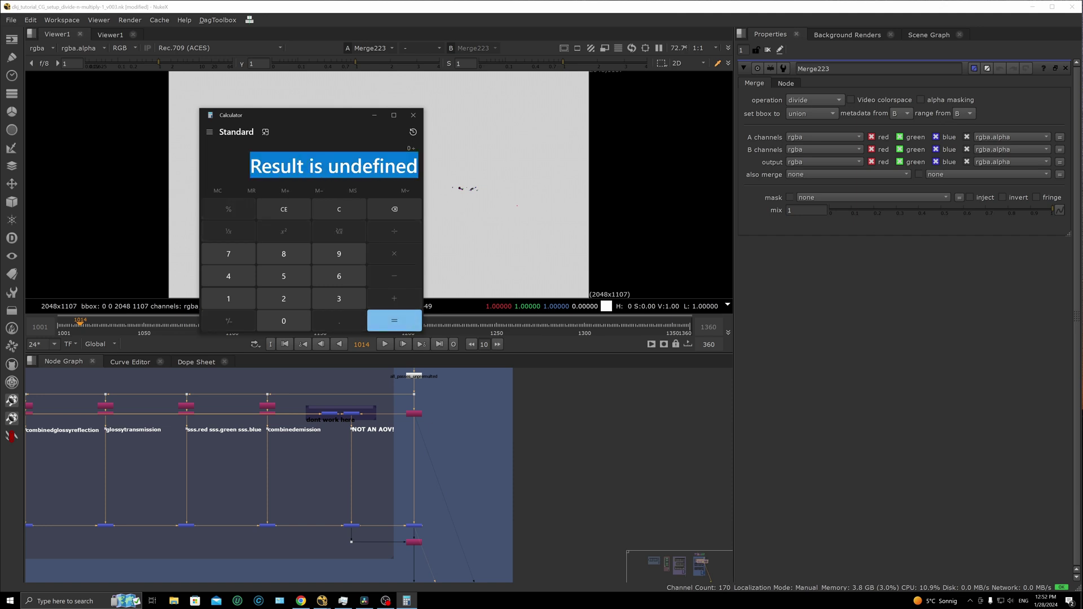
left_click(375, 116)
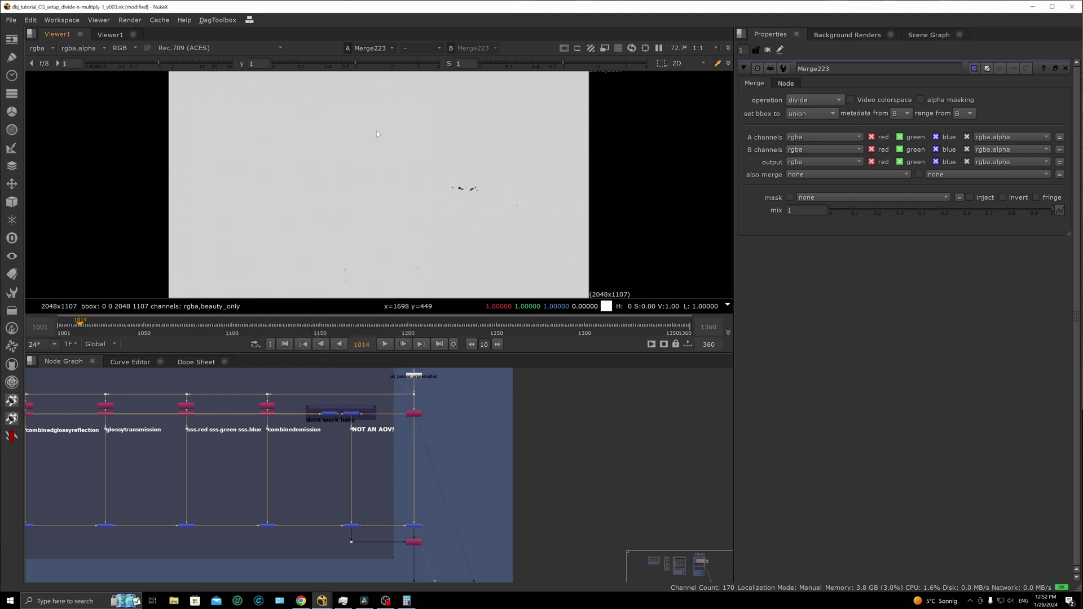
Display the first constant of the small test divide setup beside the CG backdrop in the viewer
left_click(480, 434)
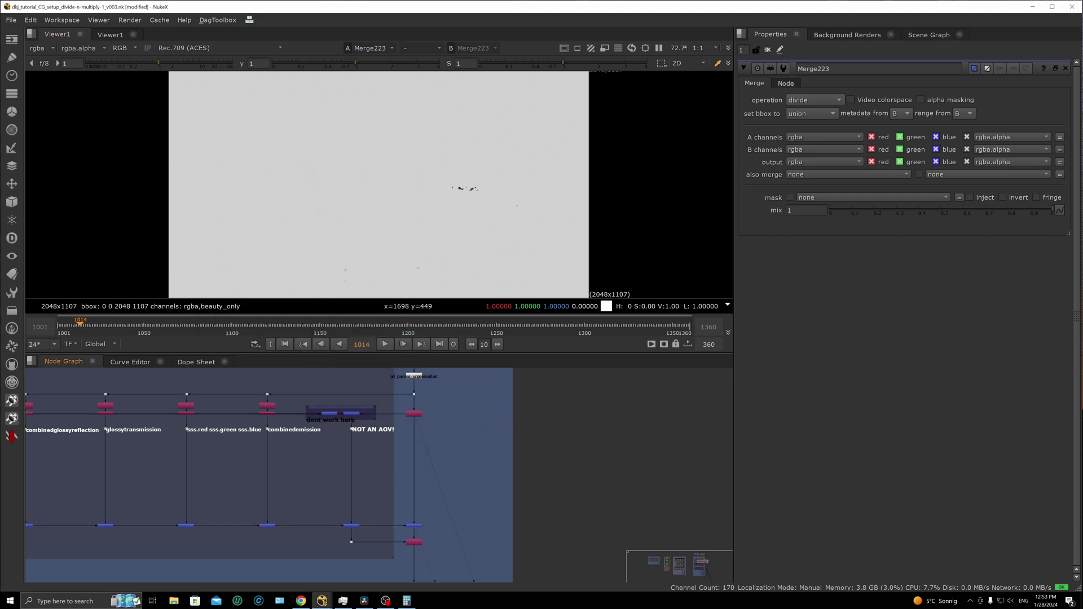
middle_click_drag(625, 406, 587, 458)
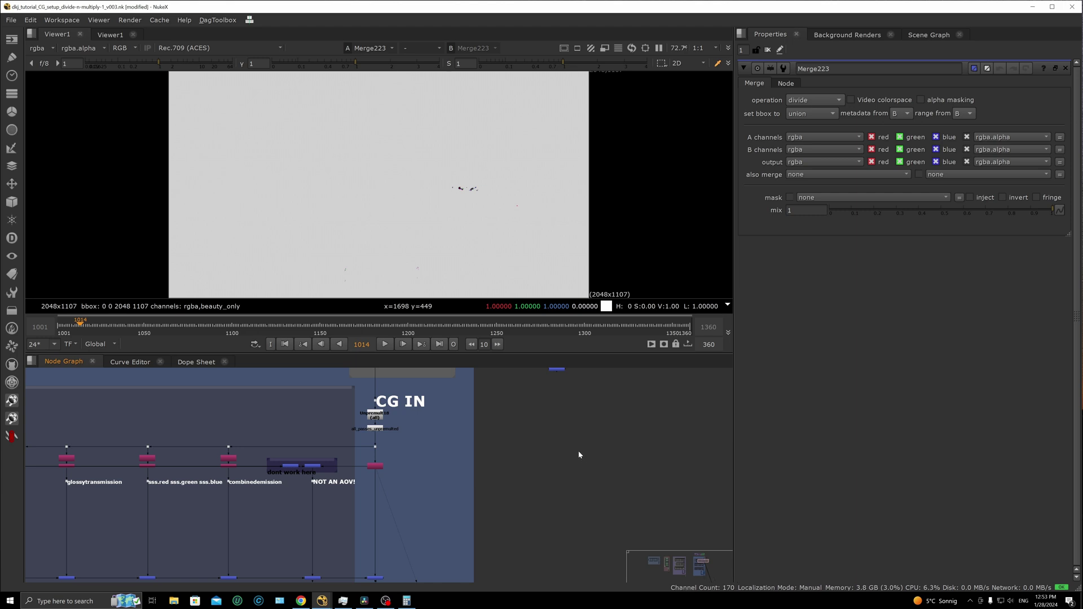
middle_click_drag(554, 439, 535, 490)
middle_click_drag(577, 409, 541, 465)
scroll(501, 412, "up", 3)
scroll(469, 430, "up", 1)
left_click_drag(422, 421, 499, 470)
left_click_drag(577, 422, 510, 475)
key("1")
left_click_drag(419, 435, 505, 478)
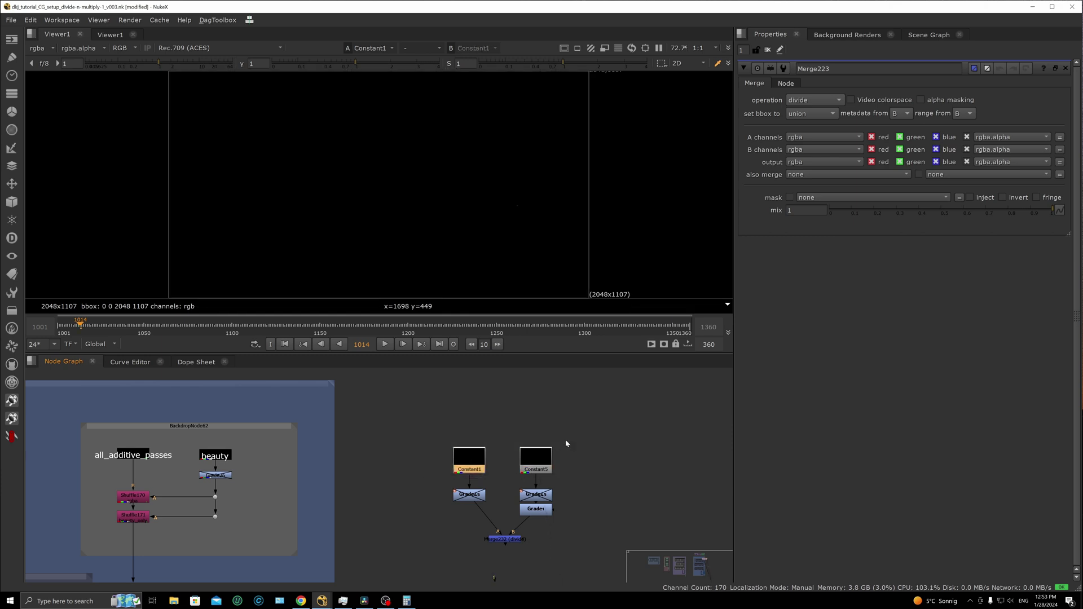
Disable the lower grade beneath the second constant and display that constant in the viewer
left_click_drag(581, 427, 529, 466)
left_click_drag(423, 430, 555, 478)
key("1")
key("1")
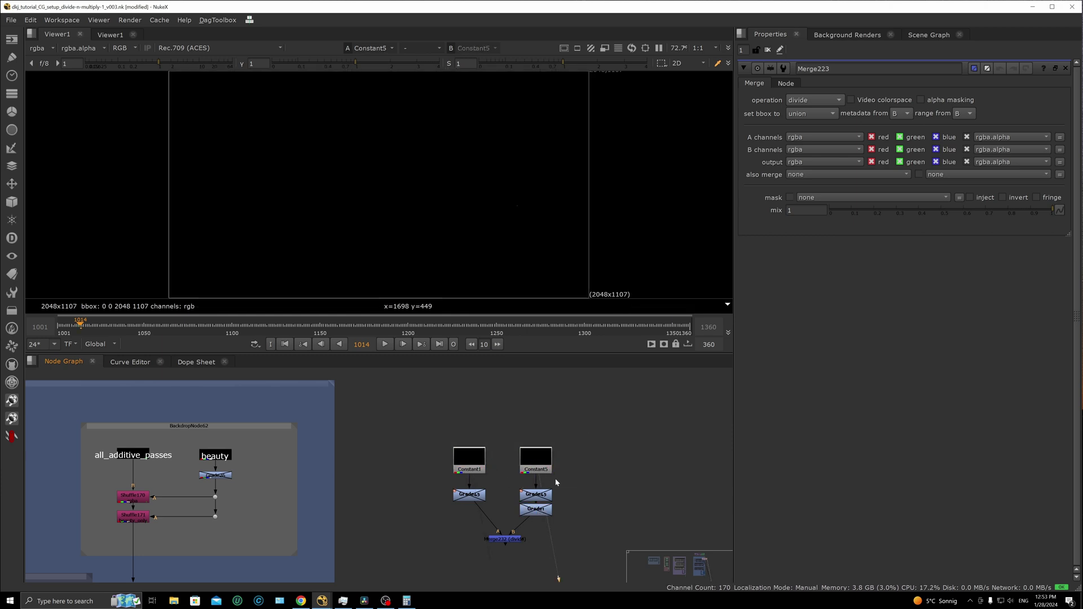
Open the properties of the test setup's divide merge and display its result in the viewer
left_click(507, 539)
double_click(510, 540)
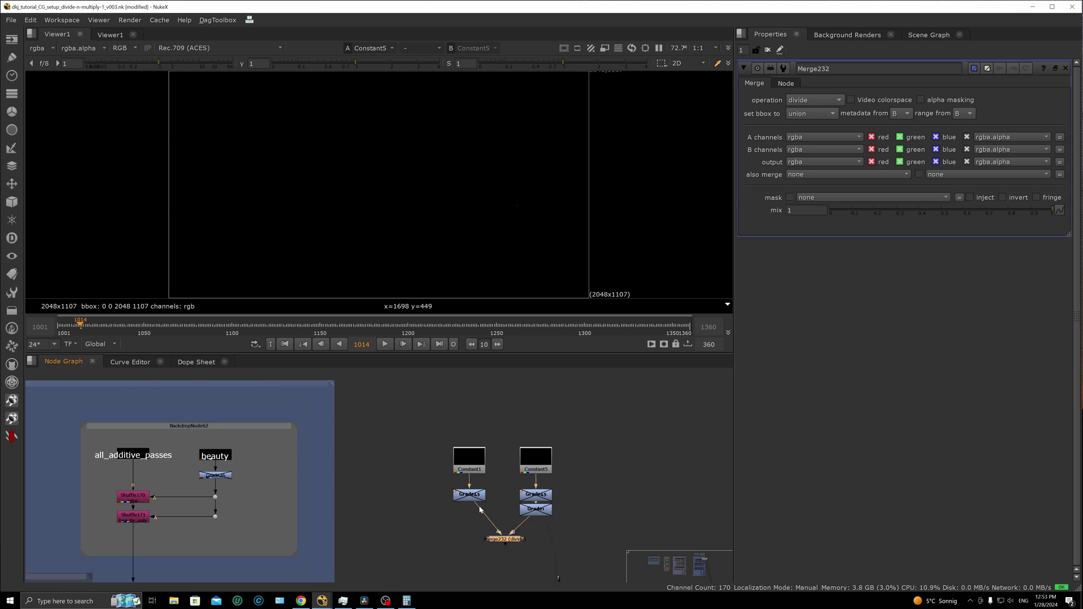
key("1")
left_click(482, 535)
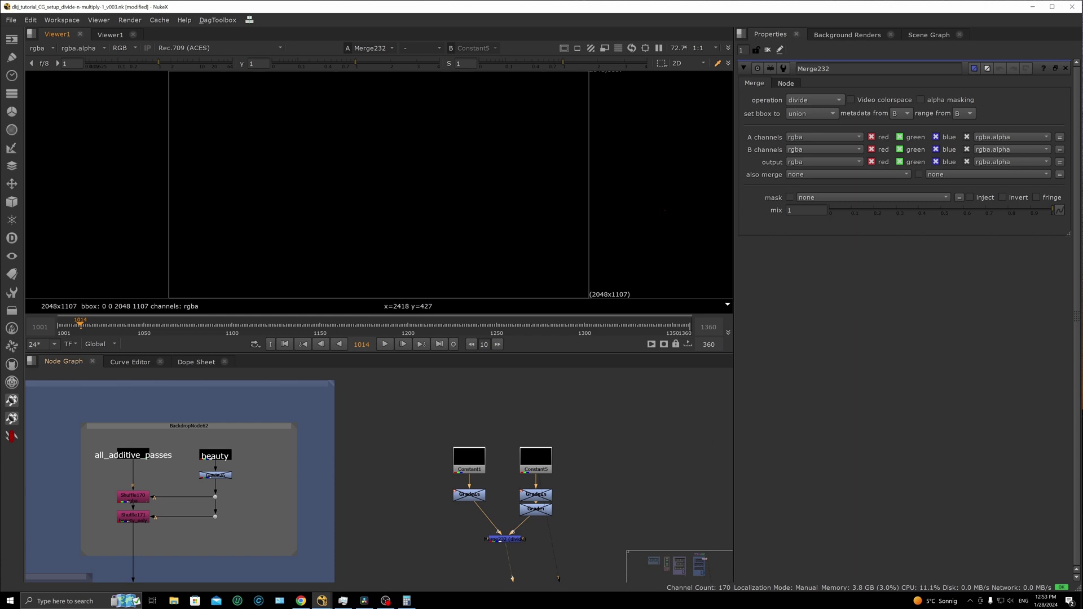
Enable the lower grade beneath the second constant, view its output, and display the divide merge again
double_click(536, 509)
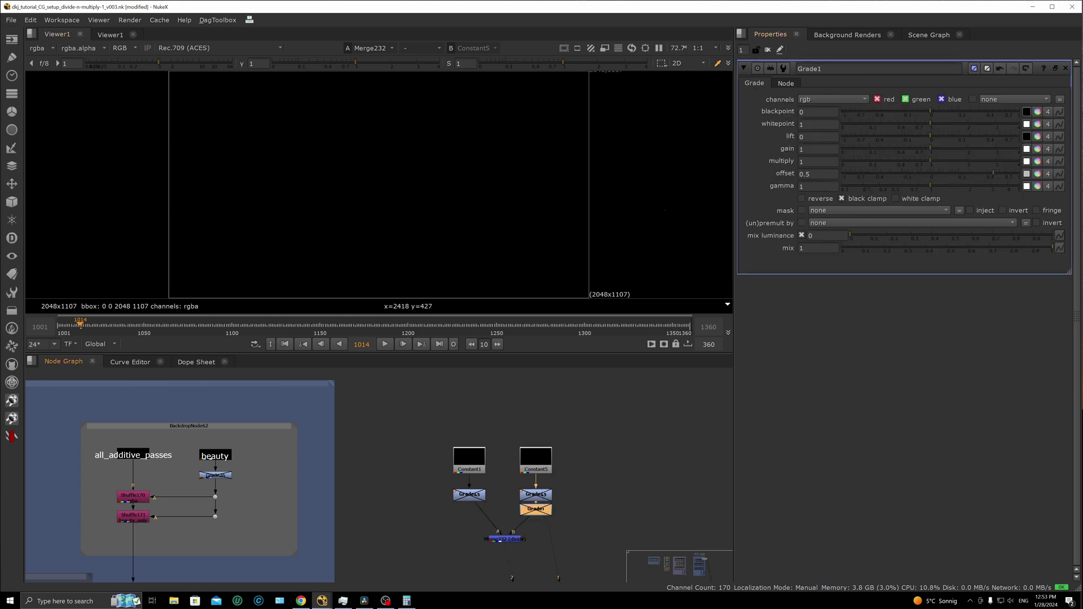
key("1")
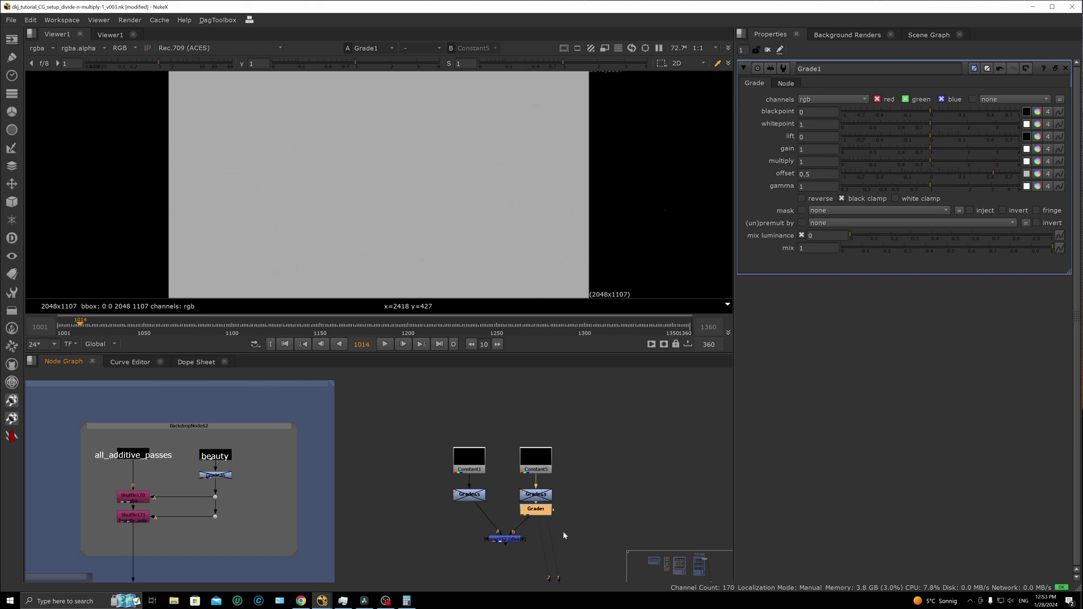
left_click(504, 538)
key("1")
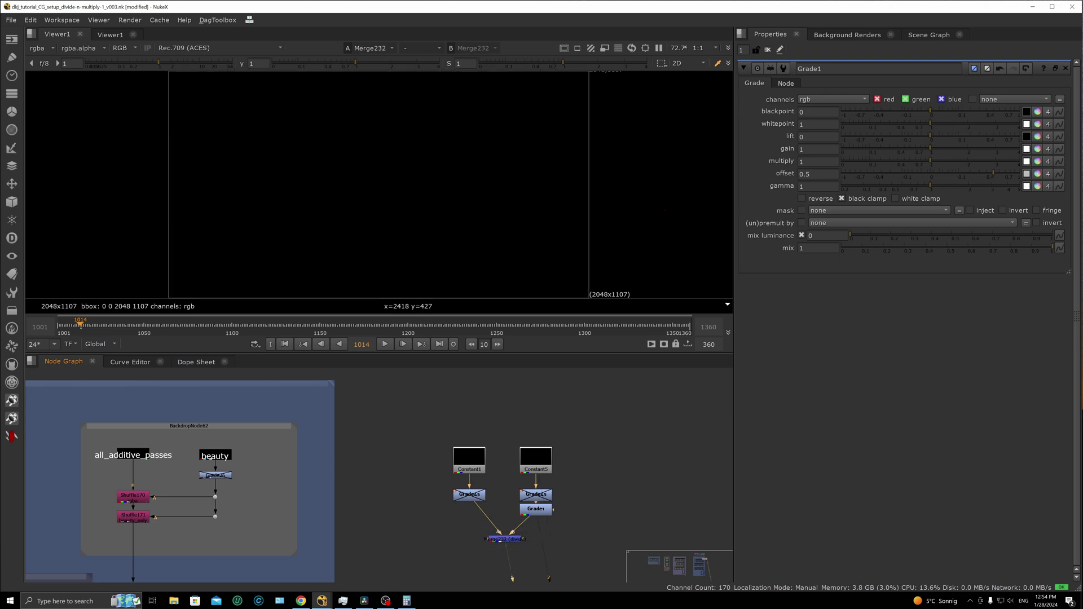
Display the beauty stamp in the viewer and raise the viewer gain to 48
left_click(215, 456)
key("1")
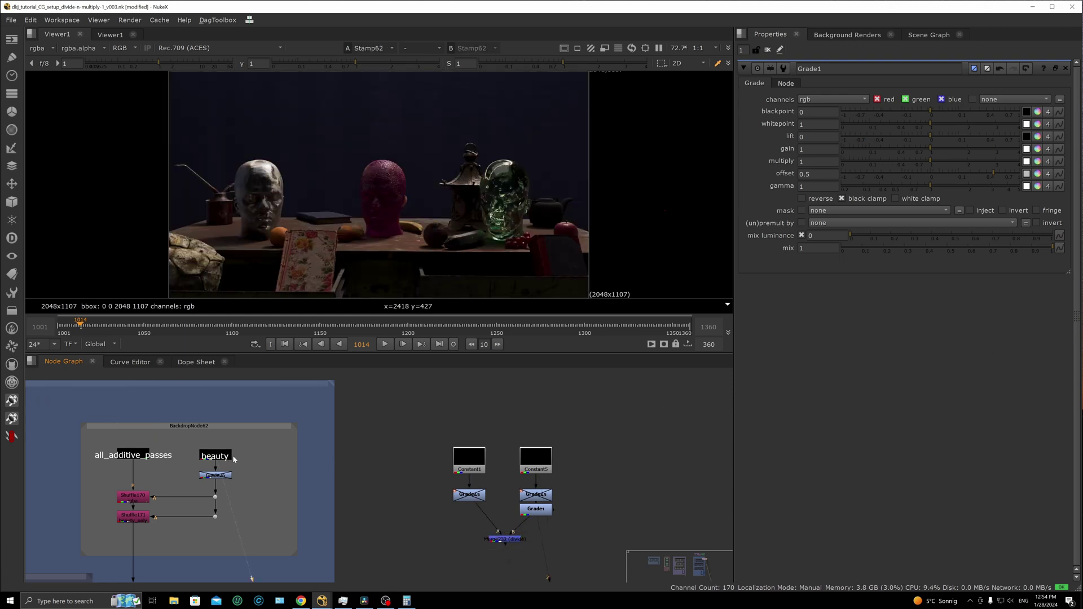
left_click_drag(174, 63, 228, 67)
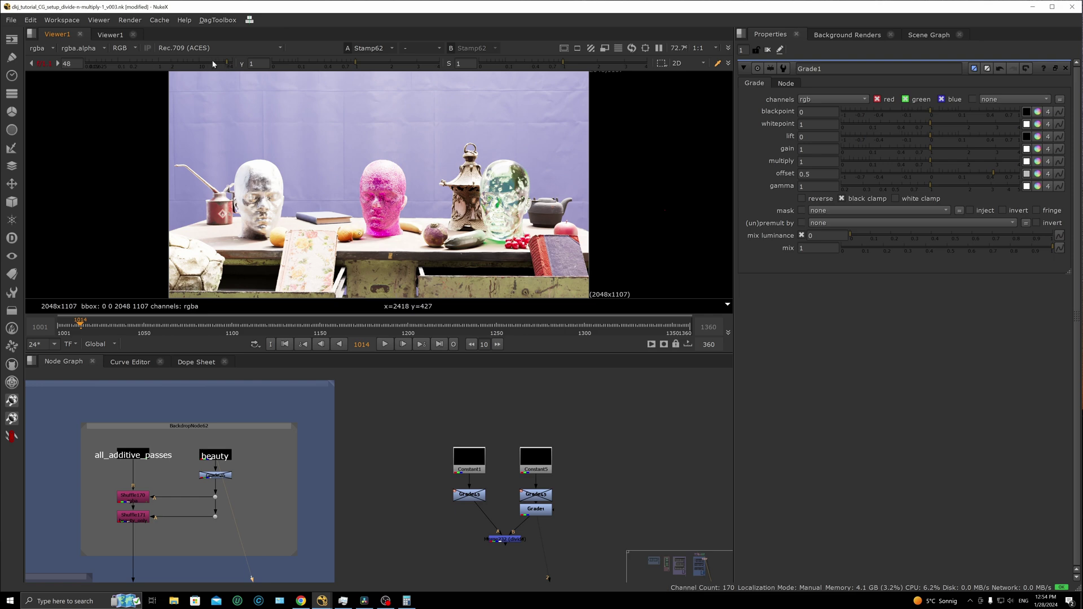
Sample the black pixels in the lantern's dark openings in the beauty, and reset the viewer gain to 1
scroll(461, 190, "up", 10)
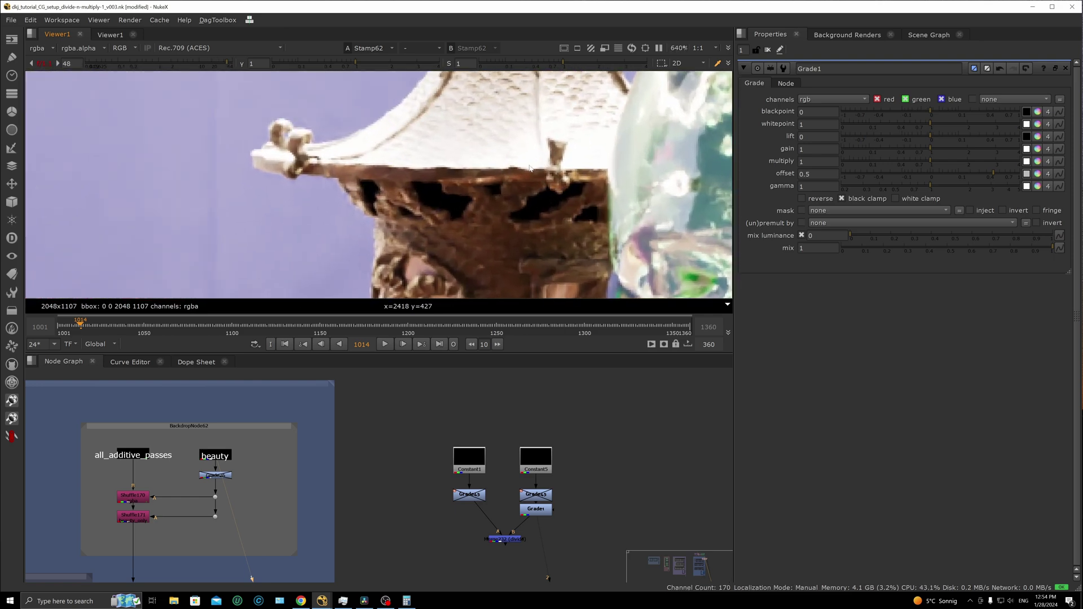
middle_click_drag(522, 177, 426, 177)
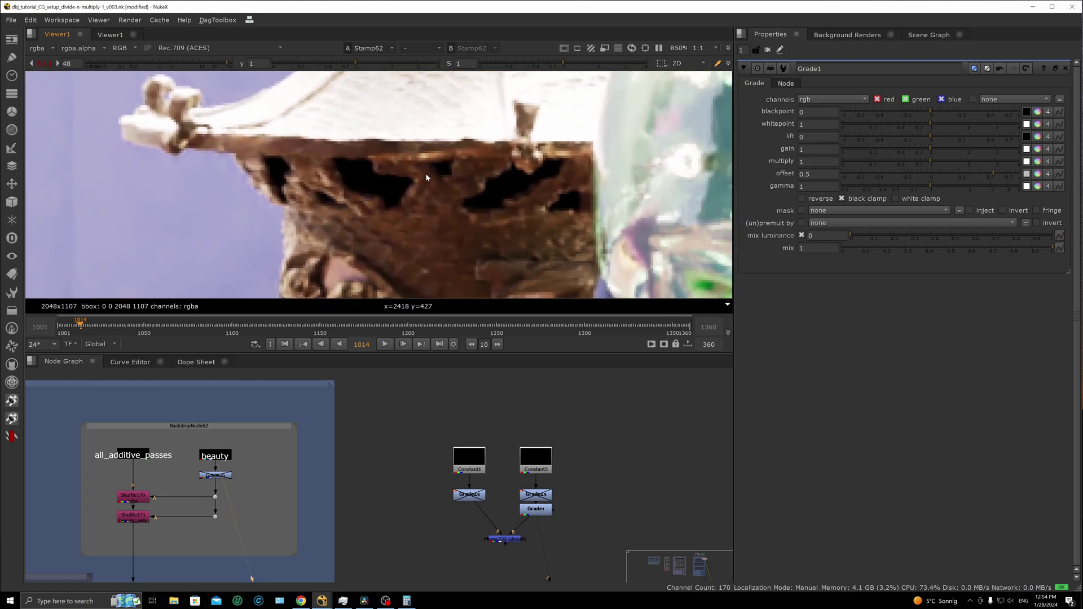
left_click(364, 173, "ctrl")
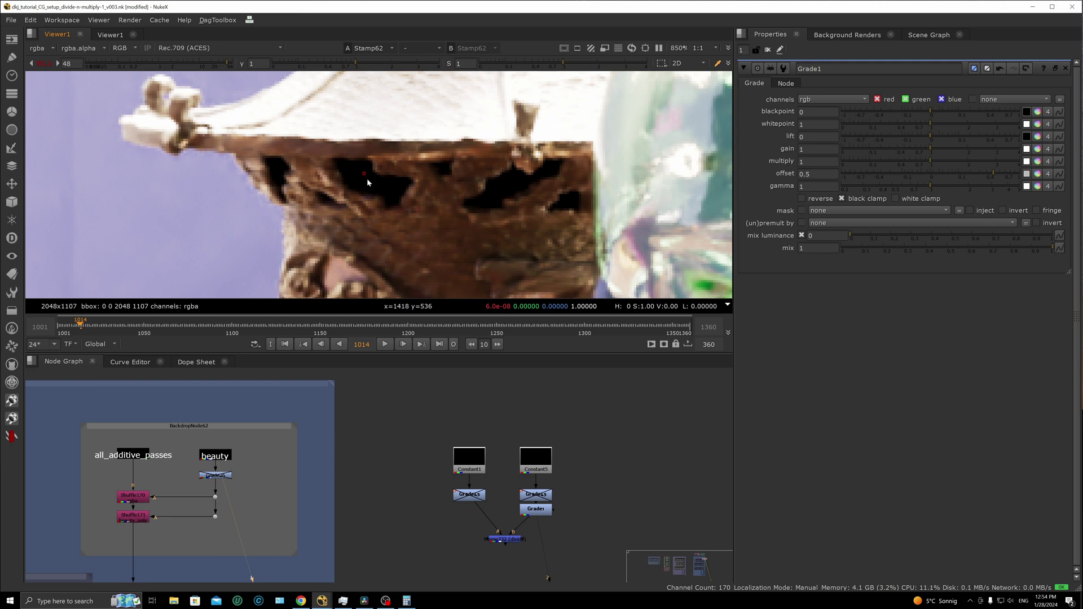
left_click(369, 181, "ctrl")
scroll(480, 193, "down", 6)
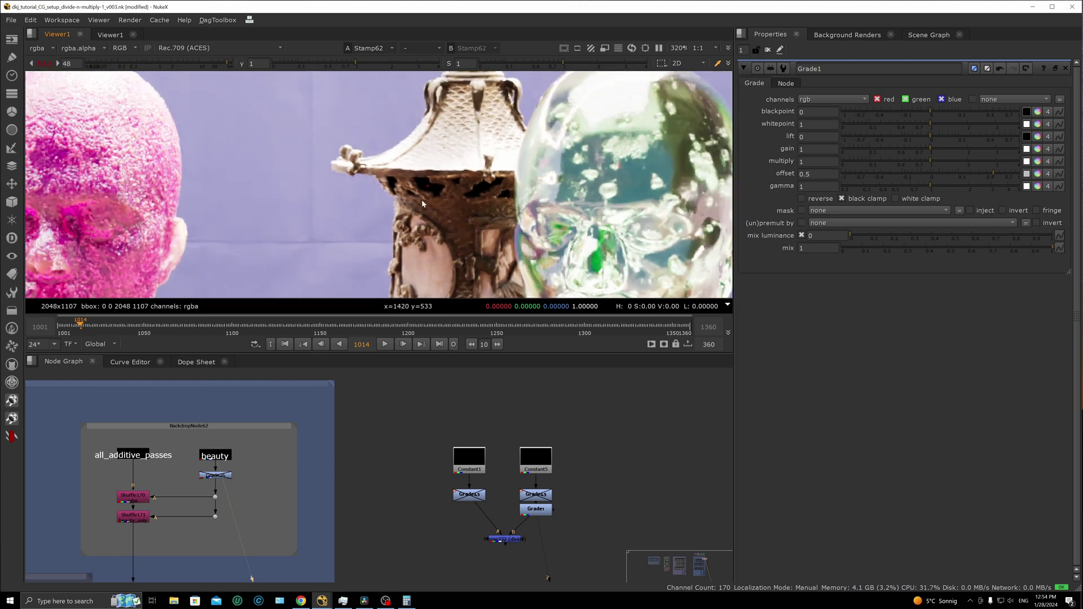
scroll(422, 199, "down", 3)
scroll(412, 186, "up", 3)
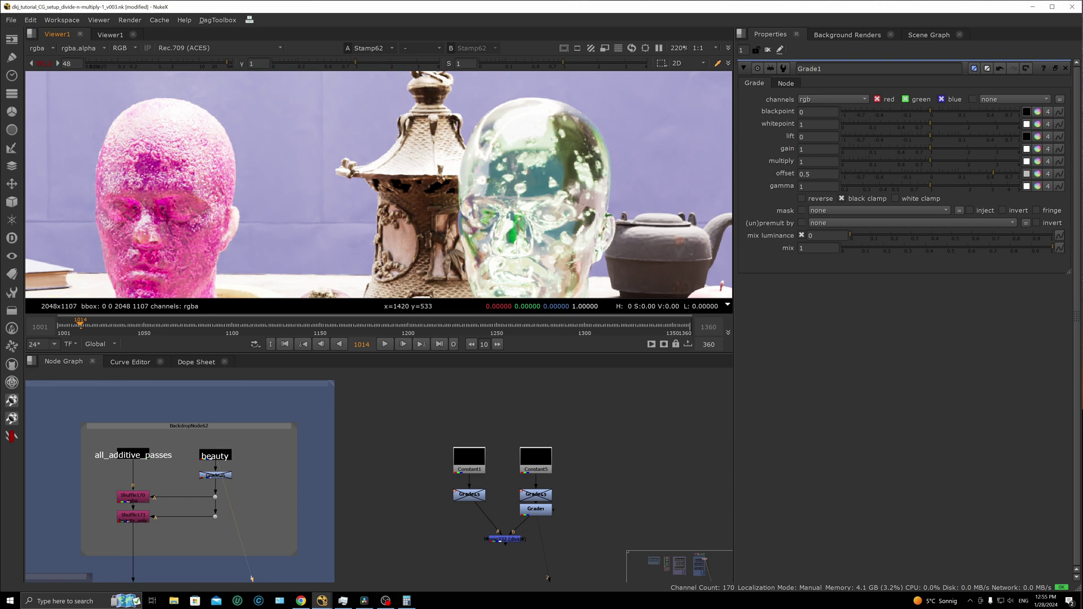
left_click(44, 63)
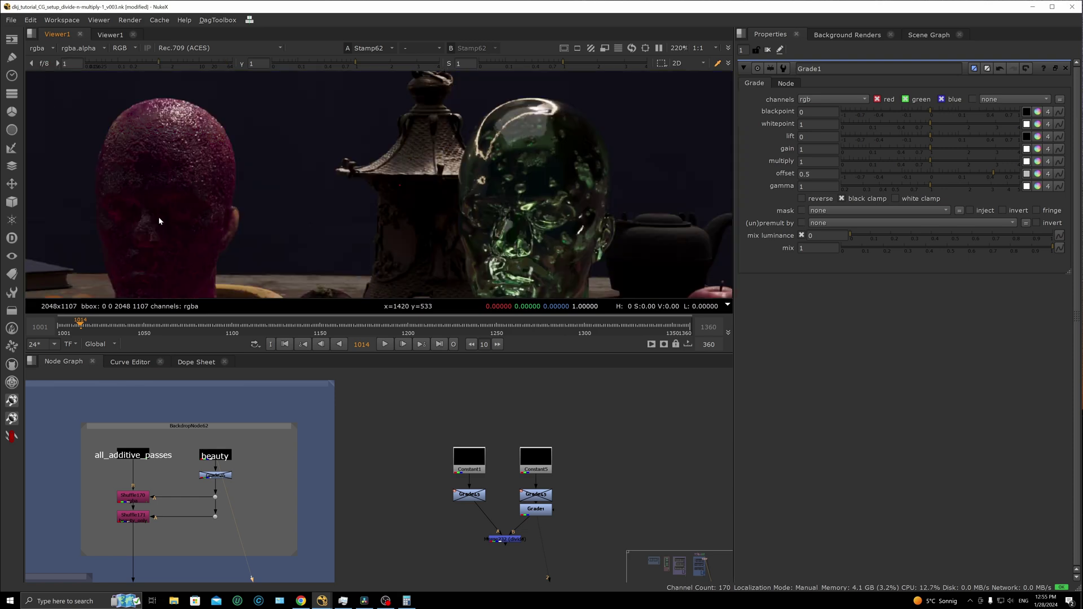
Check the beauty stamp's properties, enable the grade node directly below it and display the grade's result
middle_click_drag(281, 413, 335, 408)
double_click(281, 450)
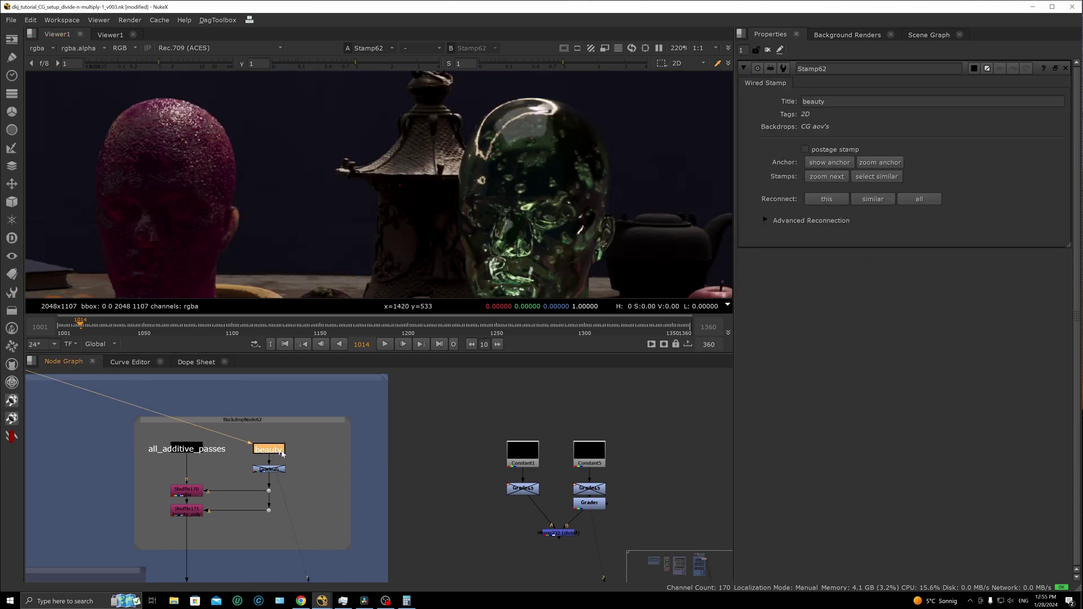
key("ctrl")
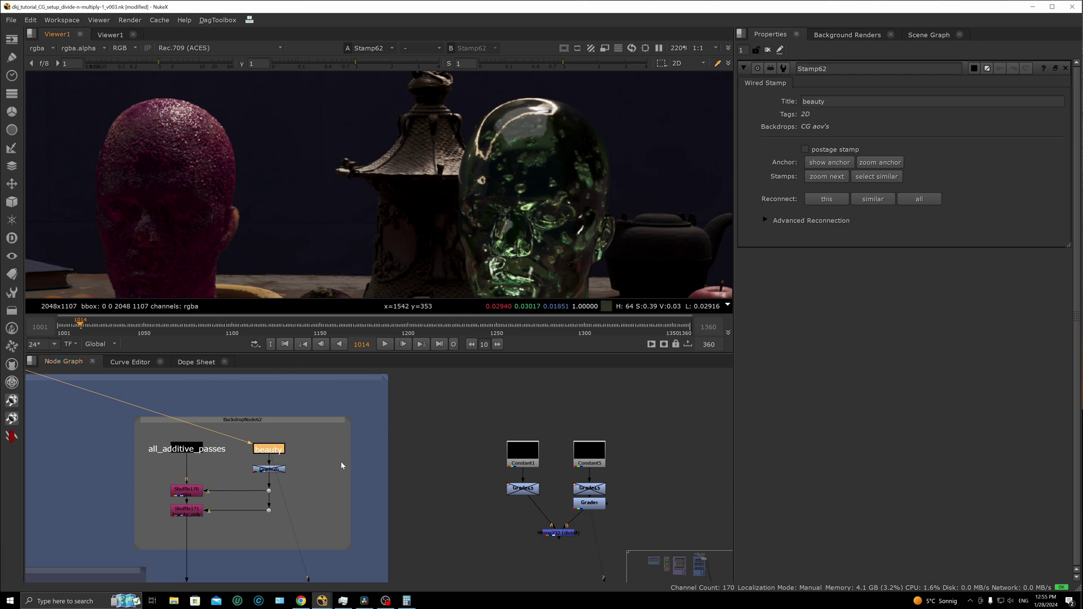
double_click(274, 470)
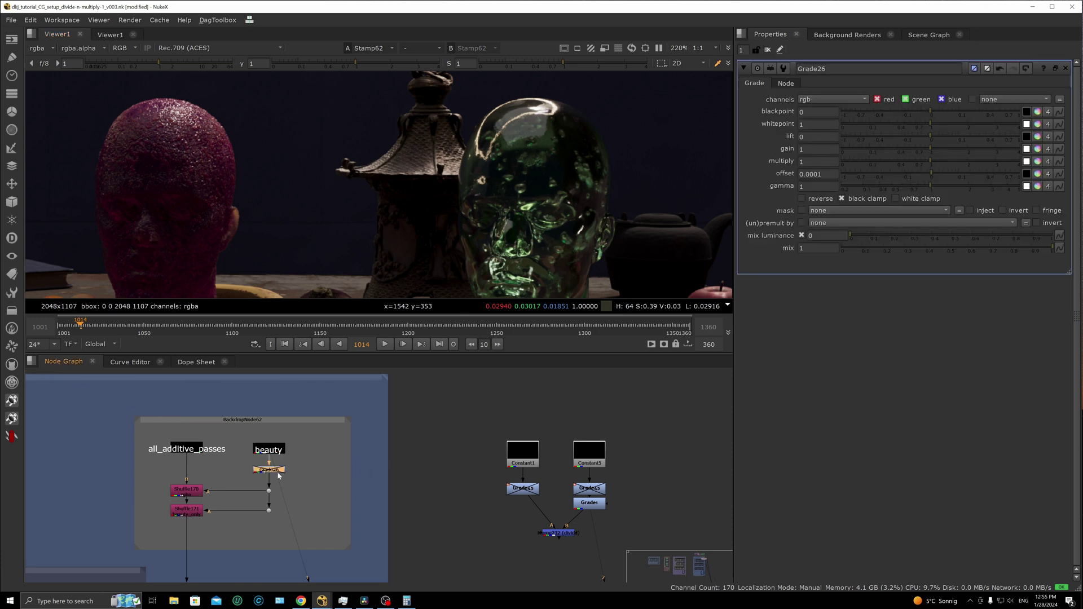
key("1")
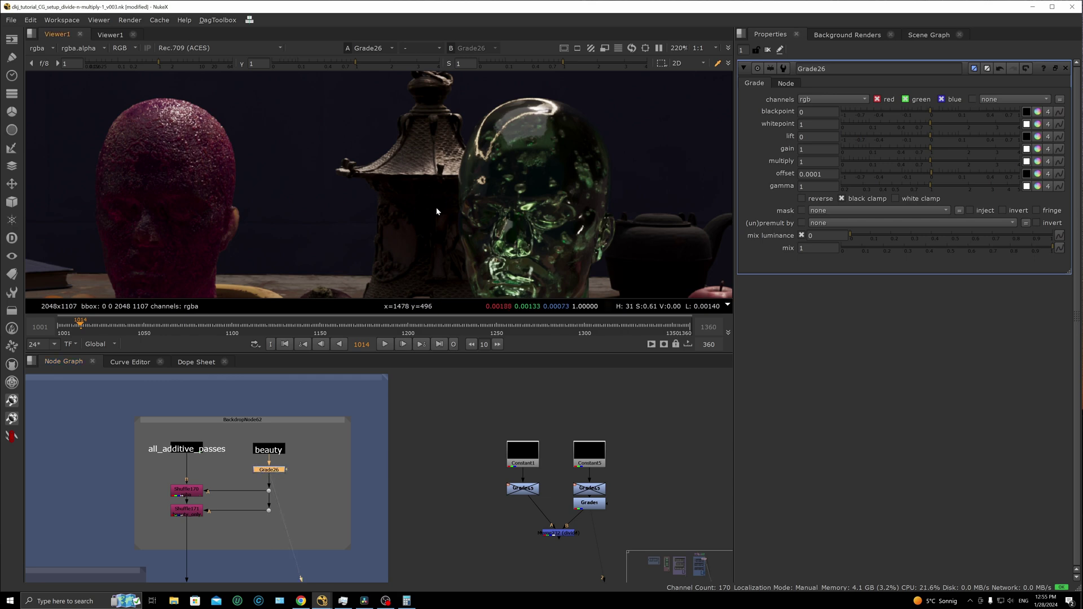
Fit the whole image in the viewer and toggle the grade below the beauty to compare, leaving it disabled
key("f")
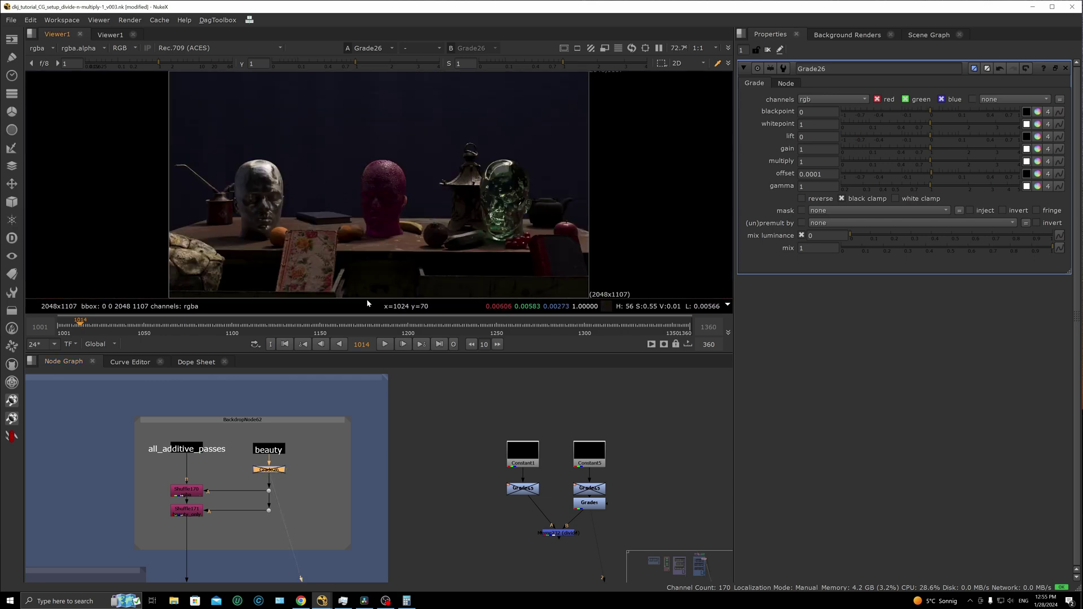
key("d")
key("d")
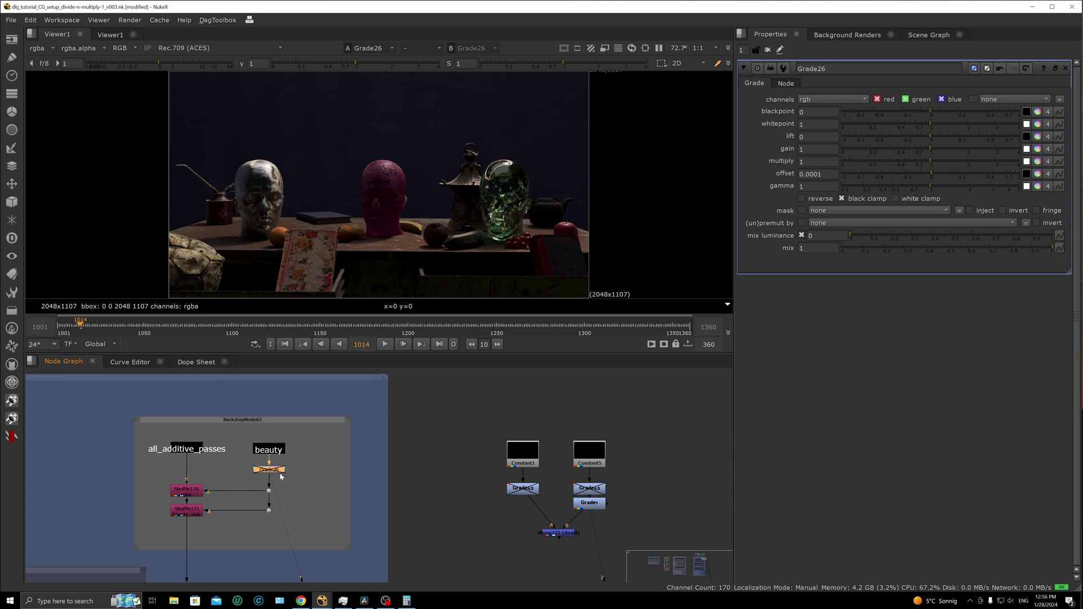
key("d")
Display the divide merge of the material AOVs and re-enable the grade below the beauty to compare the result
scroll(330, 474, "down", 4)
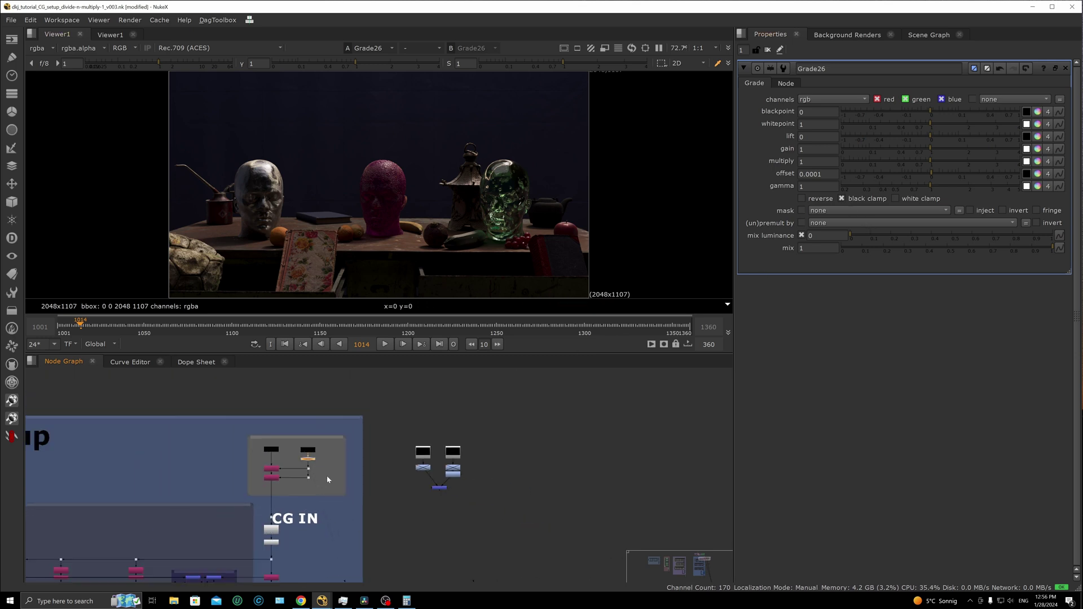
scroll(328, 480, "down", 3)
middle_click_drag(328, 480, 312, 404)
middle_click_drag(258, 536, 273, 466)
scroll(273, 466, "up", 4)
left_click_drag(343, 447, 281, 484)
key("1")
left_click(334, 464)
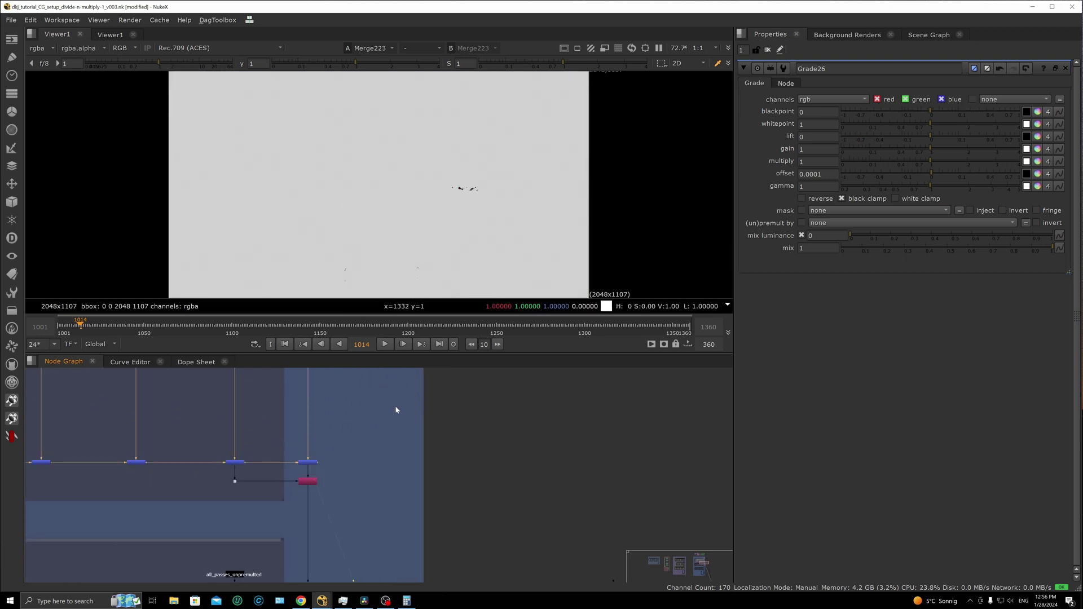
scroll(396, 411, "down", 5)
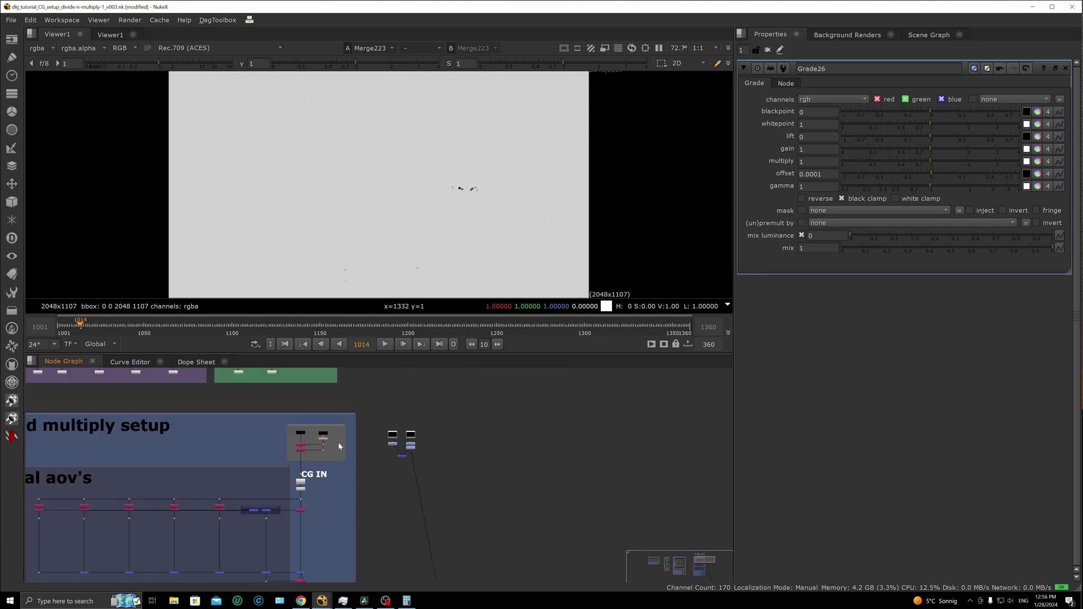
key("d")
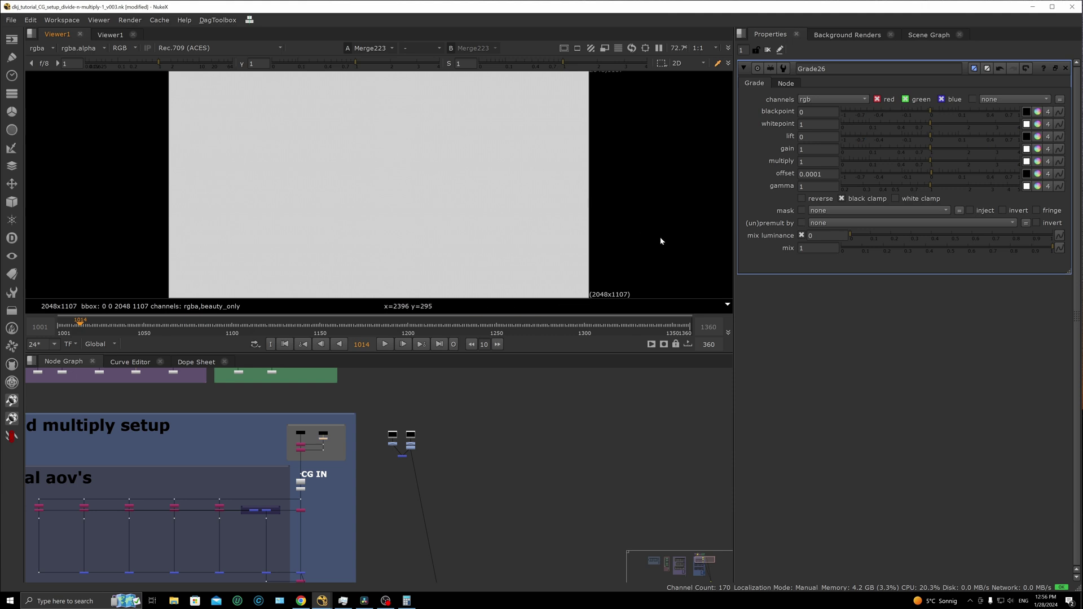
Display the final merge of the summed material AOVs in the viewer
scroll(389, 401, "down", 5)
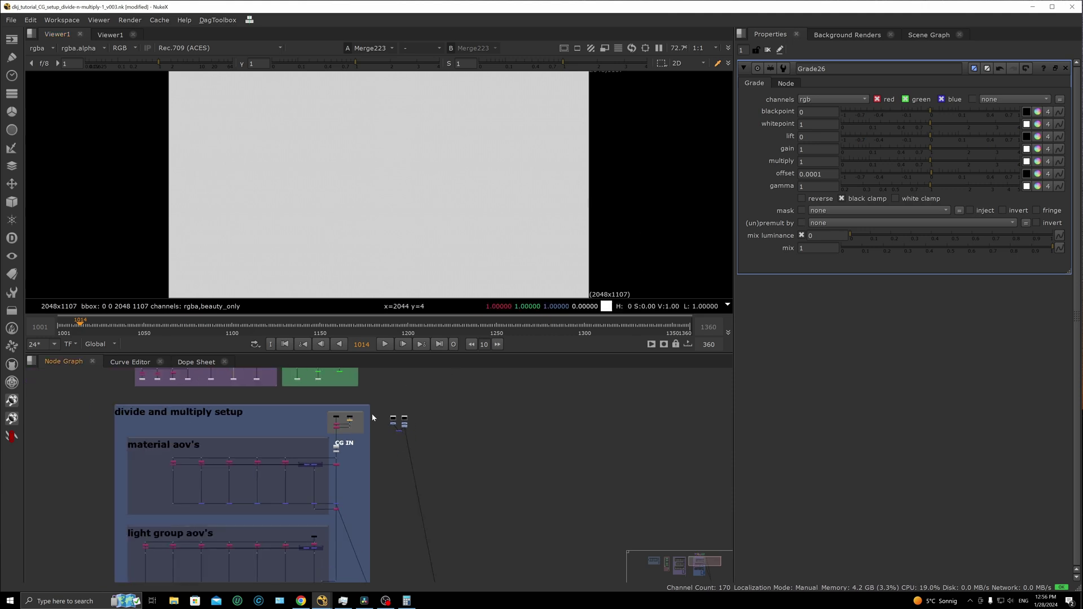
middle_click_drag(351, 471, 358, 443)
scroll(357, 444, "up", 2)
scroll(345, 459, "up", 2)
mouse_move(326, 472)
left_mouse_down()
mouse_move(356, 489)
mouse_move(325, 490)
left_mouse_up()
key("1")
key("1")
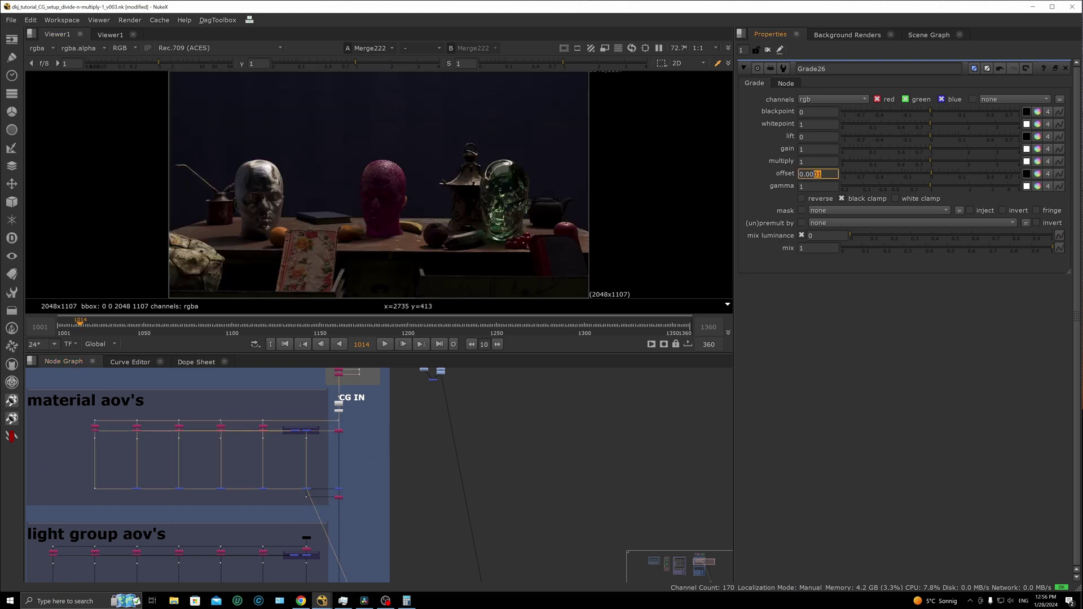
left_click(409, 440)
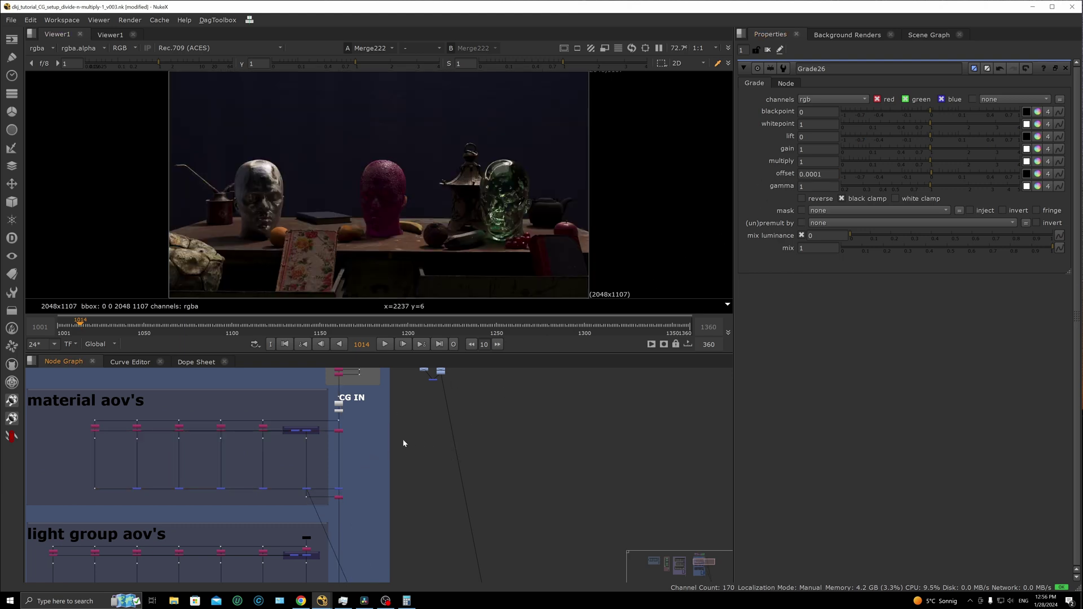
Display the Remove node directly below Method1, after the direct and indirect light AOVs
scroll(395, 462, "down", 5)
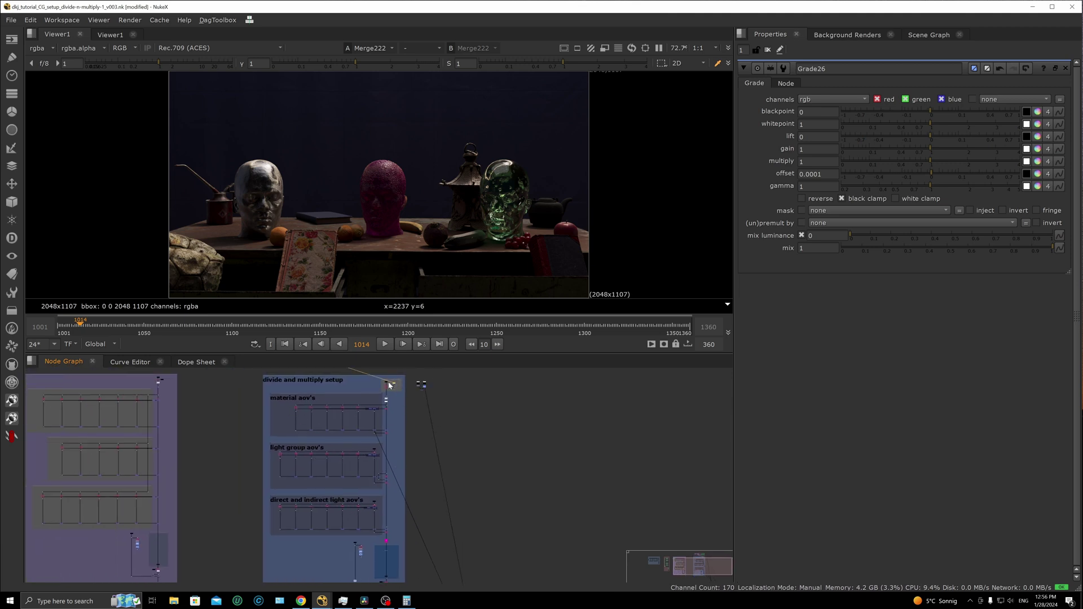
scroll(396, 385, "up", 3)
scroll(401, 386, "up", 4)
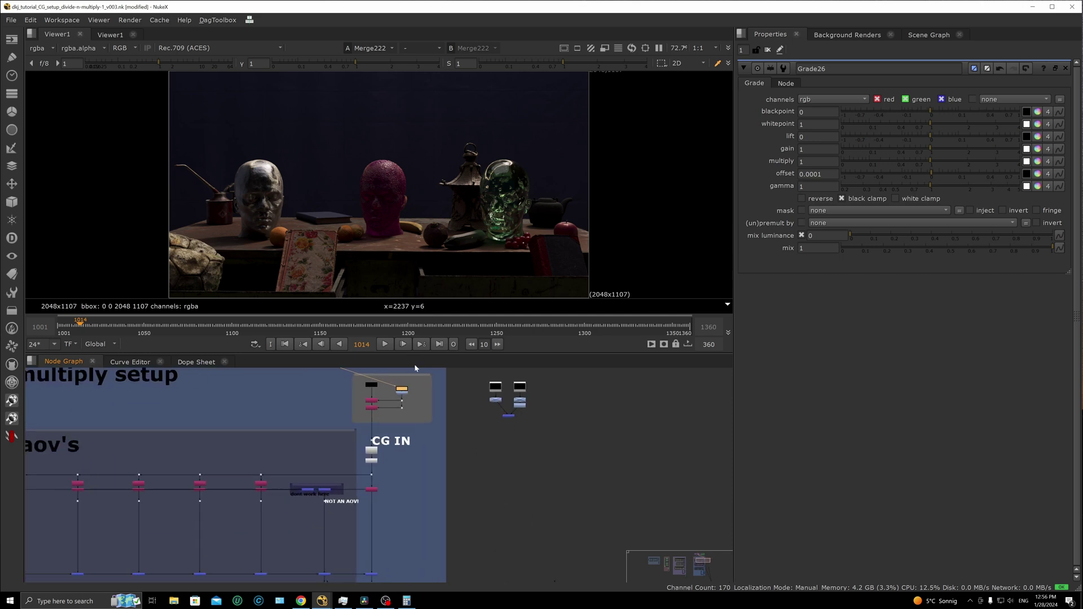
scroll(376, 451, "down", 6)
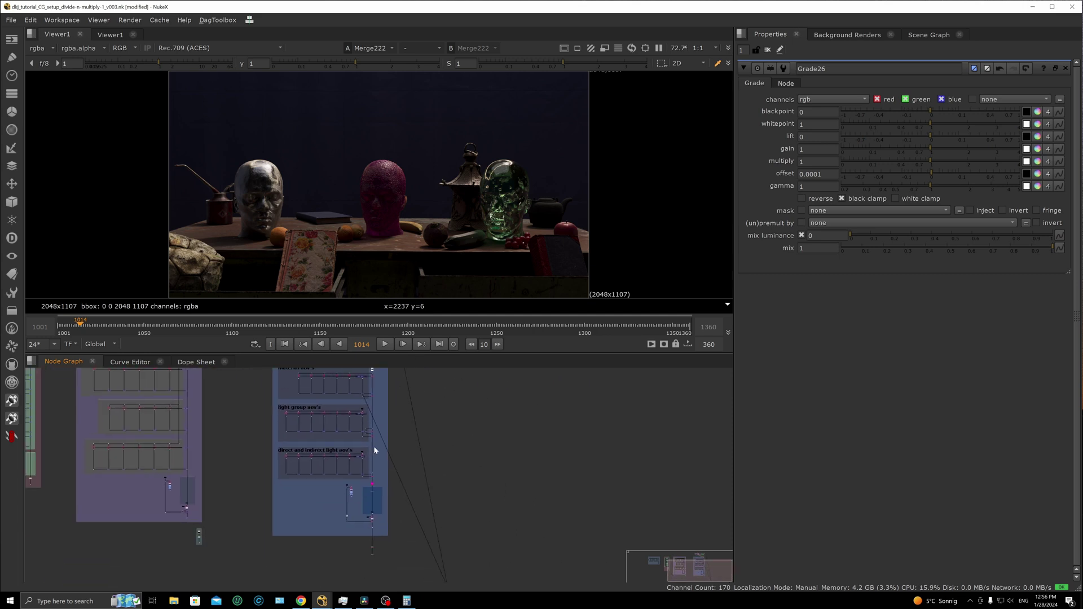
scroll(373, 496, "up", 5)
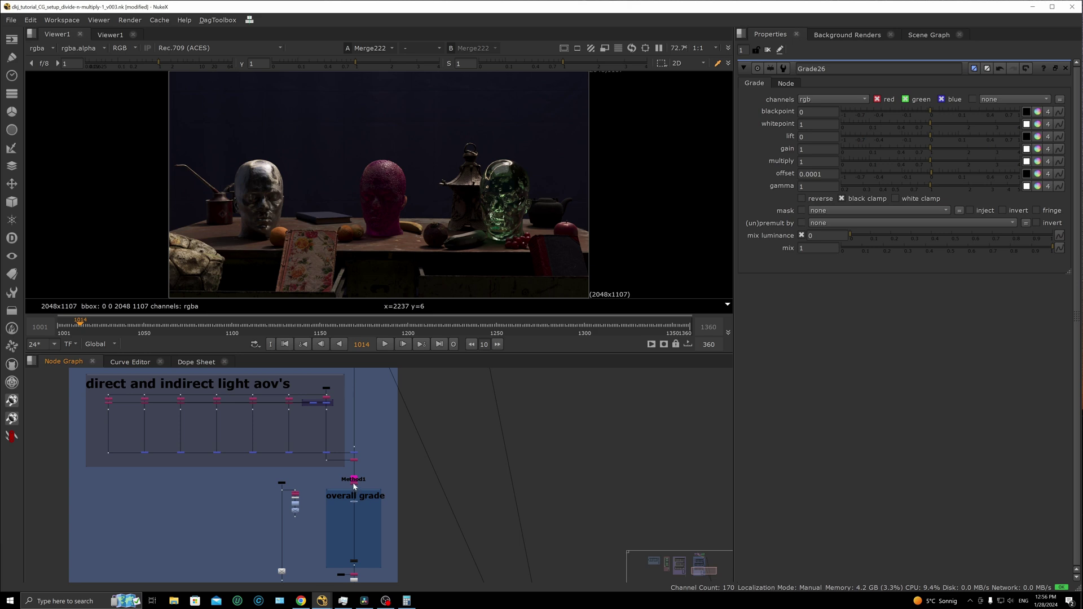
key("1")
Open the properties of the Grade8 node in the overall grade backdrop and display its output
scroll(299, 452, "down", 5)
middle_click_drag(293, 408, 315, 433)
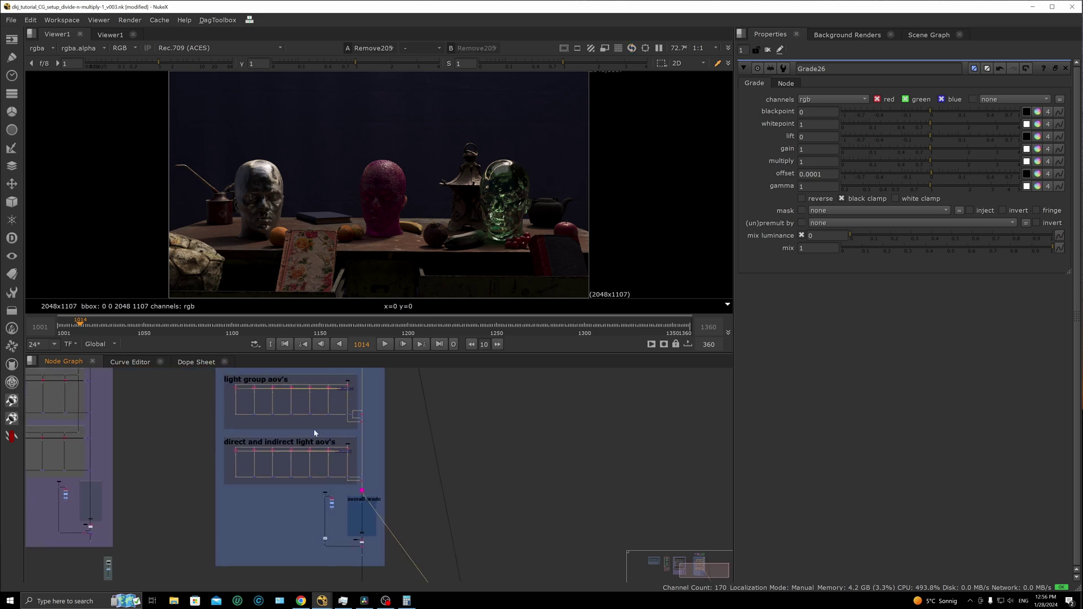
scroll(359, 505, "up", 5)
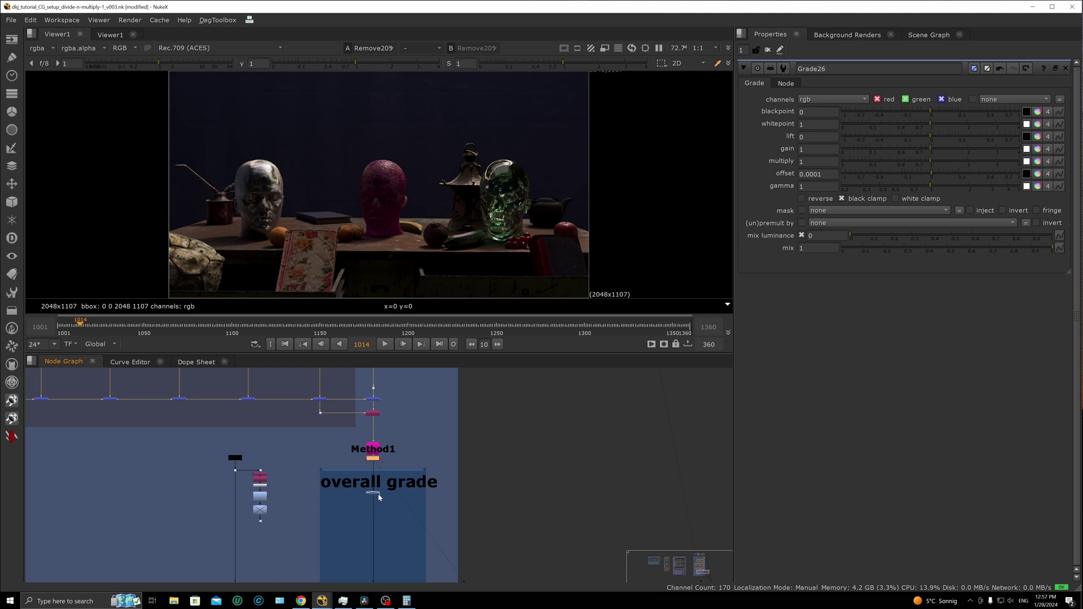
scroll(378, 496, "up", 4)
left_click(398, 500)
double_click(398, 500)
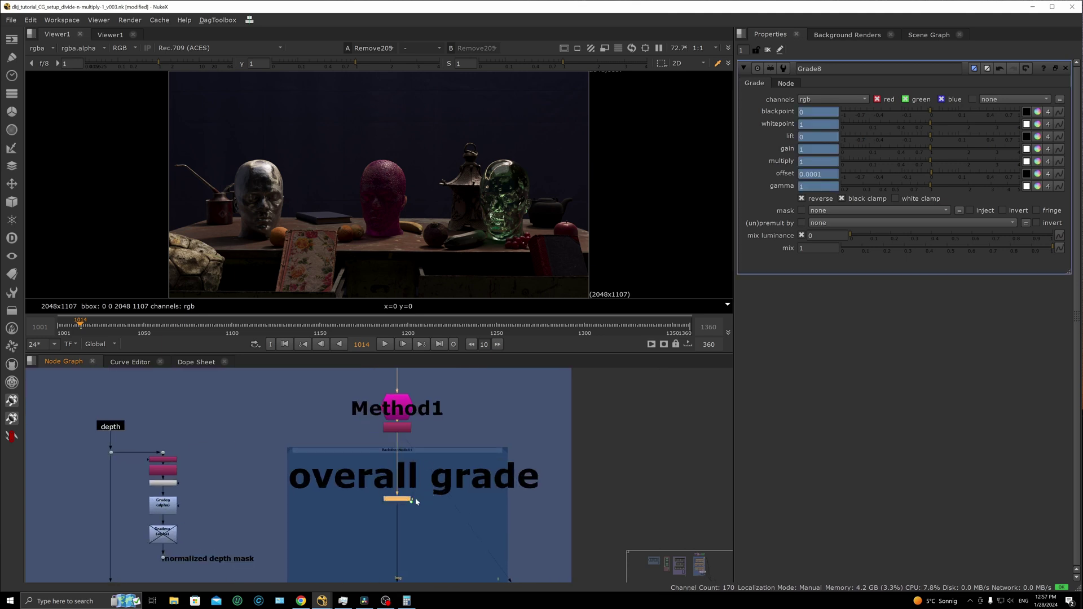
scroll(409, 485, "up", 3)
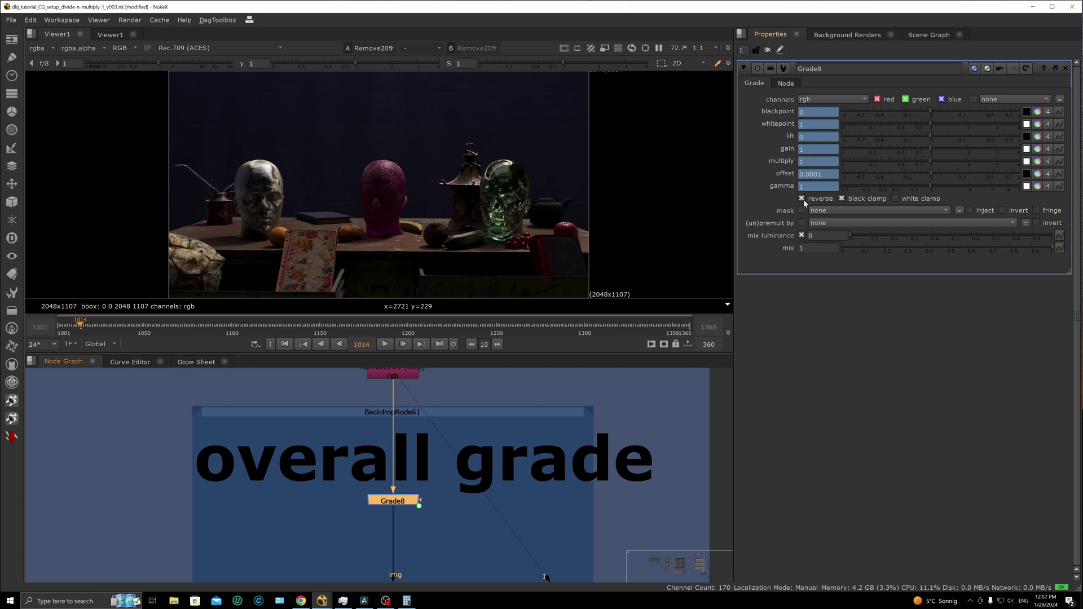
key("1")
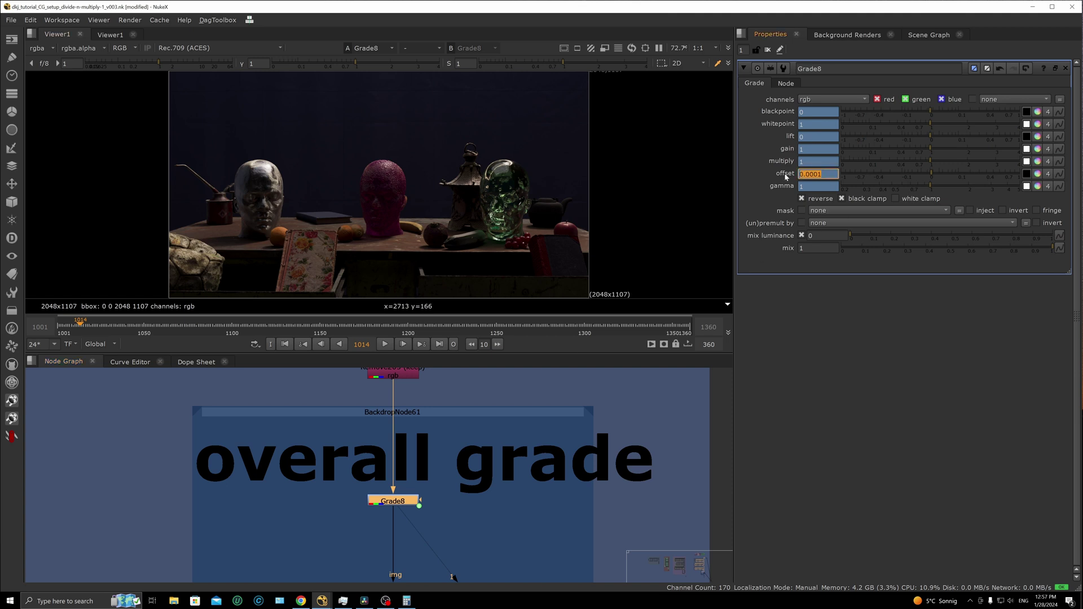
Trace the link between Grade8 in the overall grade backdrop and the grade below the beauty
scroll(417, 444, "down", 5)
scroll(462, 417, "up", 3)
middle_click_drag(462, 418, 438, 437)
scroll(517, 417, "up", 5)
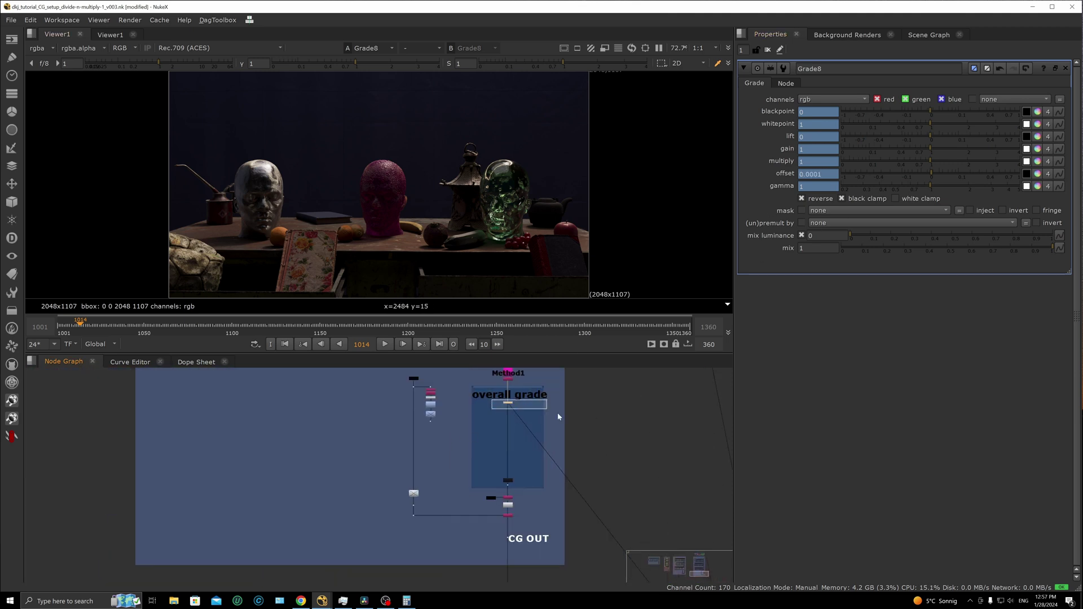
scroll(539, 412, "down", 5)
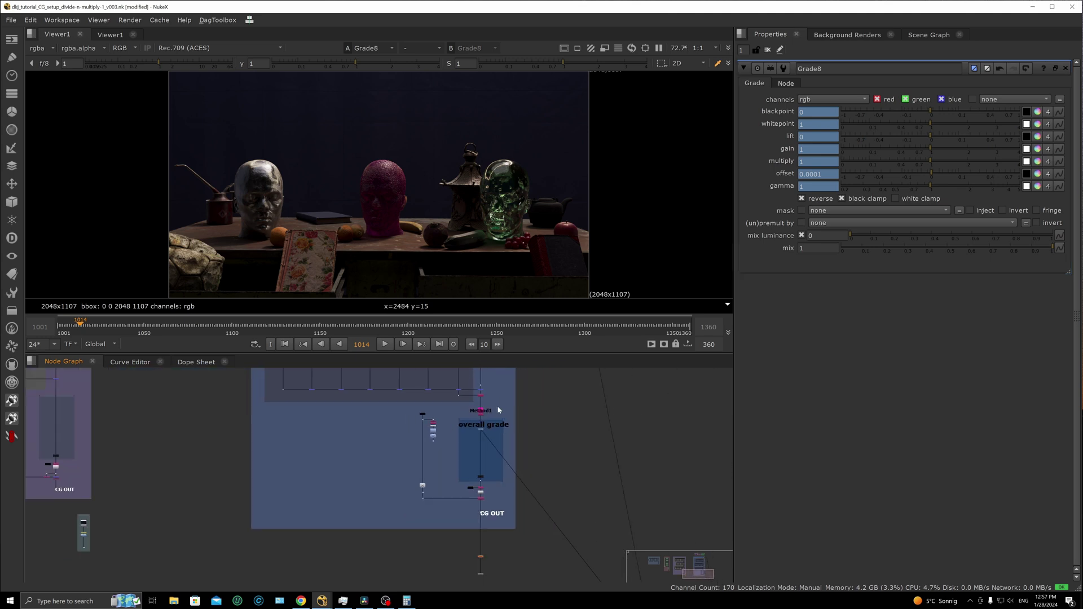
middle_click_drag(497, 406, 502, 461)
scroll(498, 428, "down", 1)
scroll(496, 419, "down", 2)
scroll(498, 400, "down", 2)
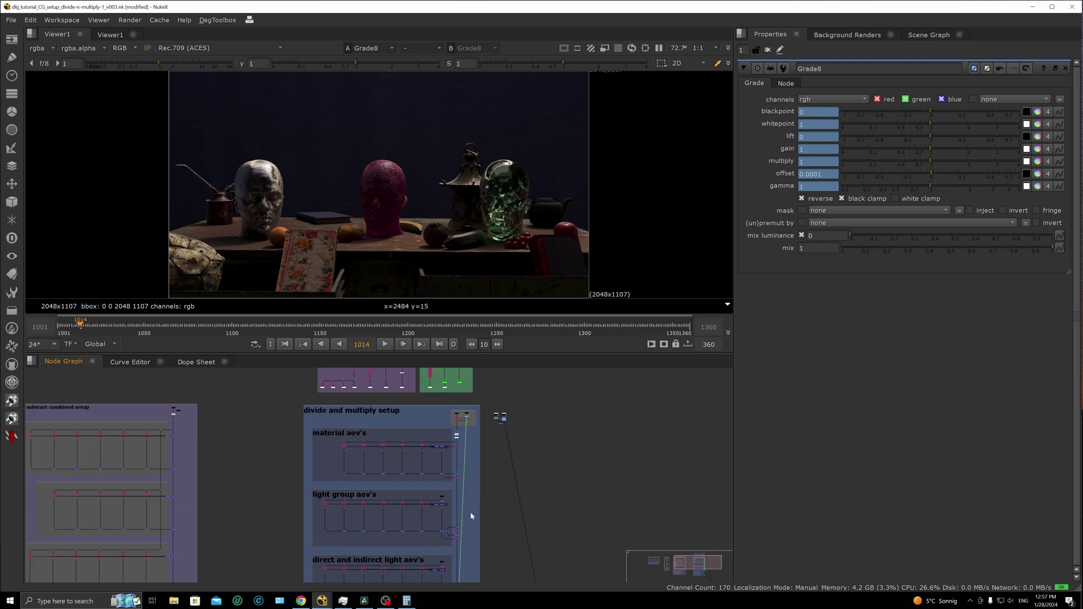
scroll(467, 402, "up", 8)
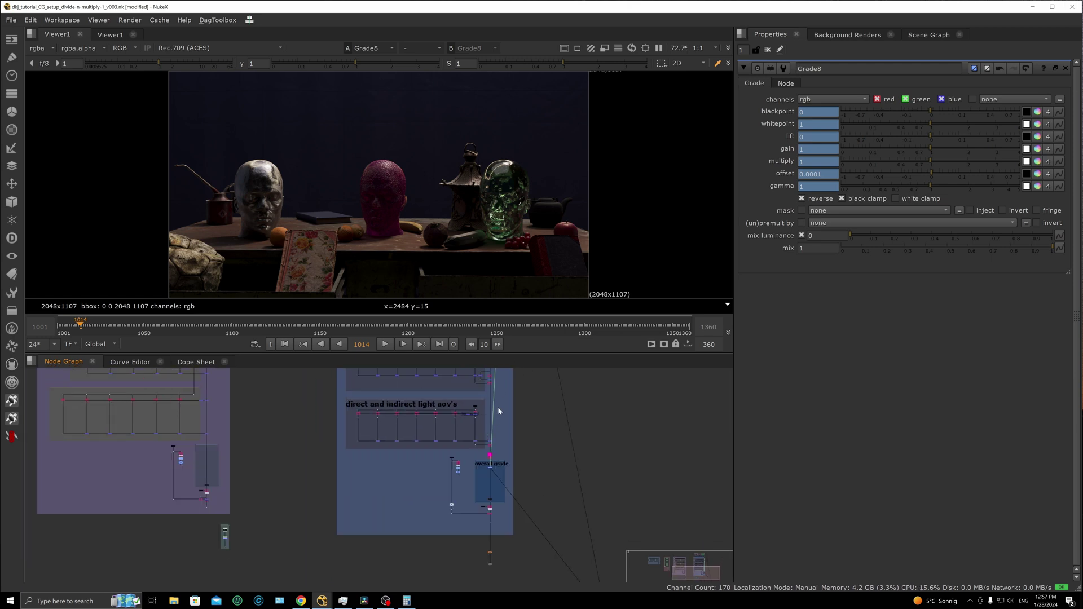
middle_click_drag(455, 480, 530, 382)
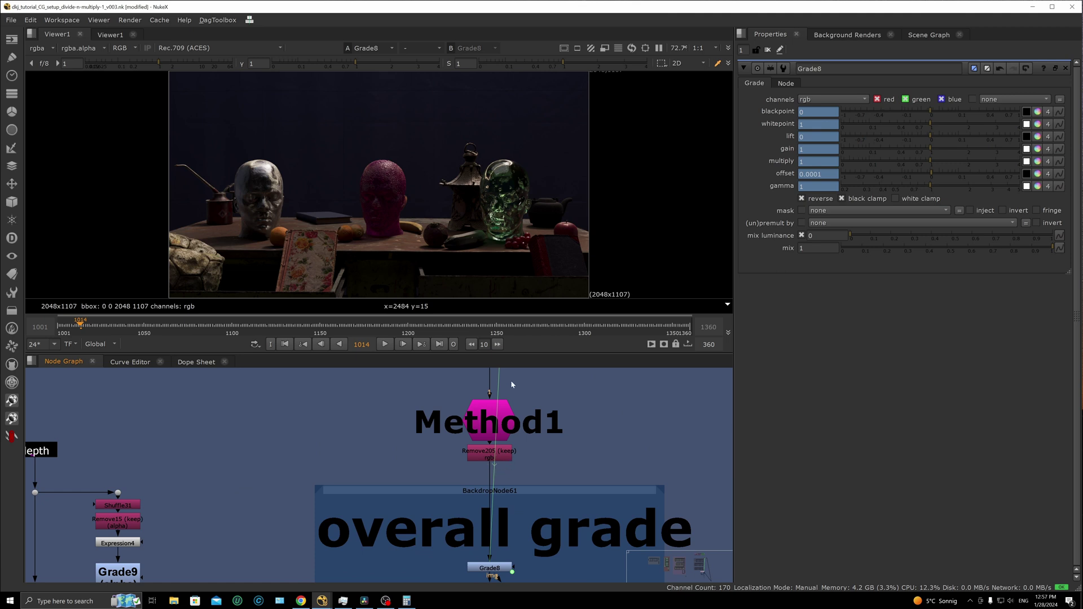
left_click(496, 569)
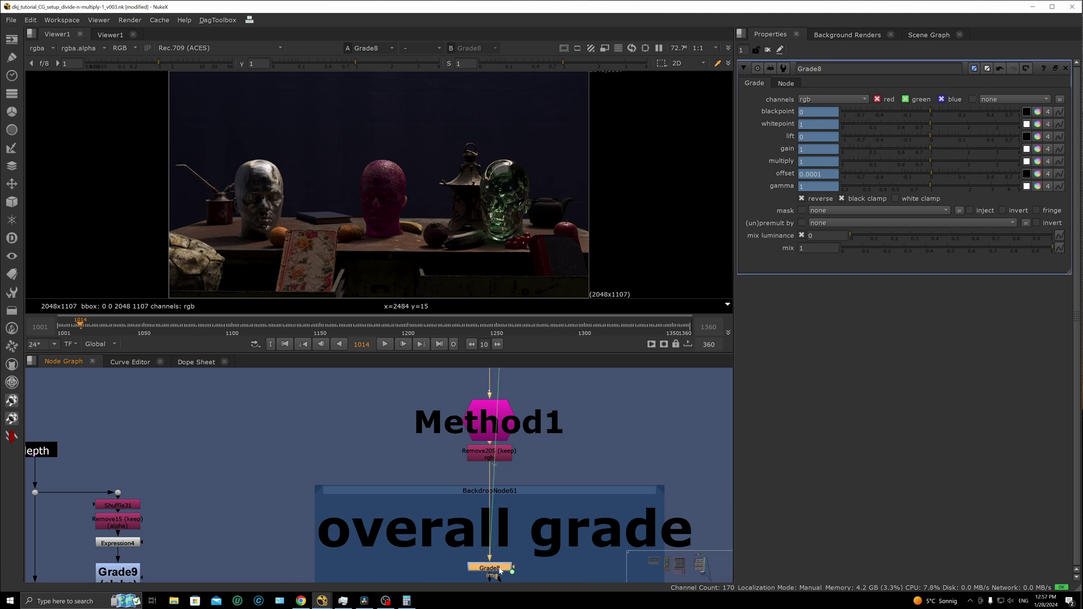
left_click(596, 449)
left_click(493, 569)
left_click(604, 438)
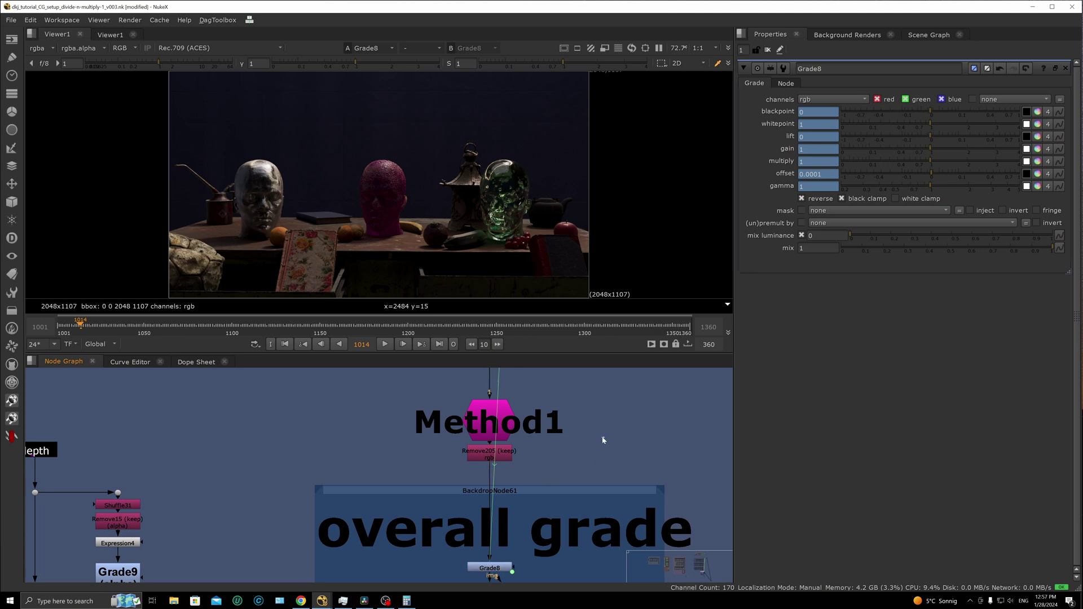
Add a Grade node beside Method1, clone it, and place the clone next to the original
key("g")
left_click(672, 431)
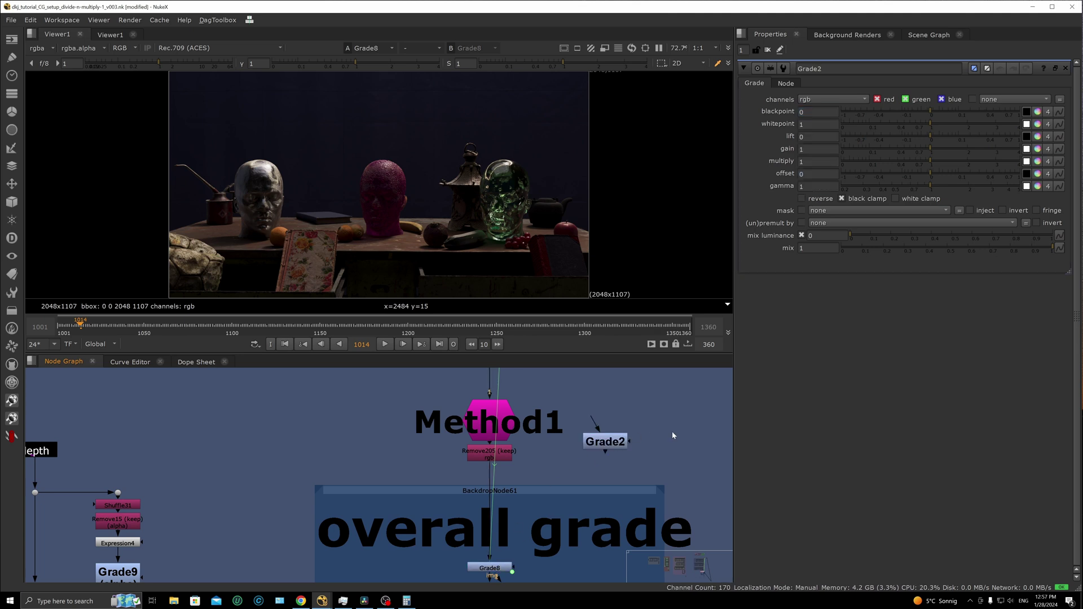
left_click(627, 444)
key("alt+k")
left_click_drag(686, 462, 682, 445)
left_click(616, 443)
left_click(616, 446)
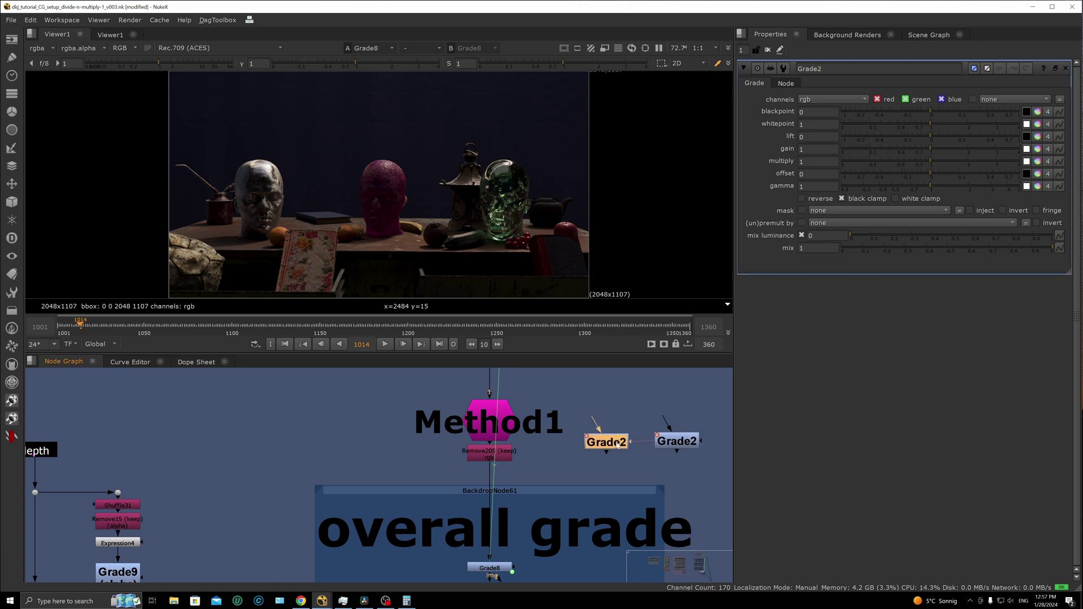
Set the offset of the cloned grades to 0.45, enable their reverse option, and check both nodes
left_click_drag(963, 176, 992, 176)
left_click(677, 441)
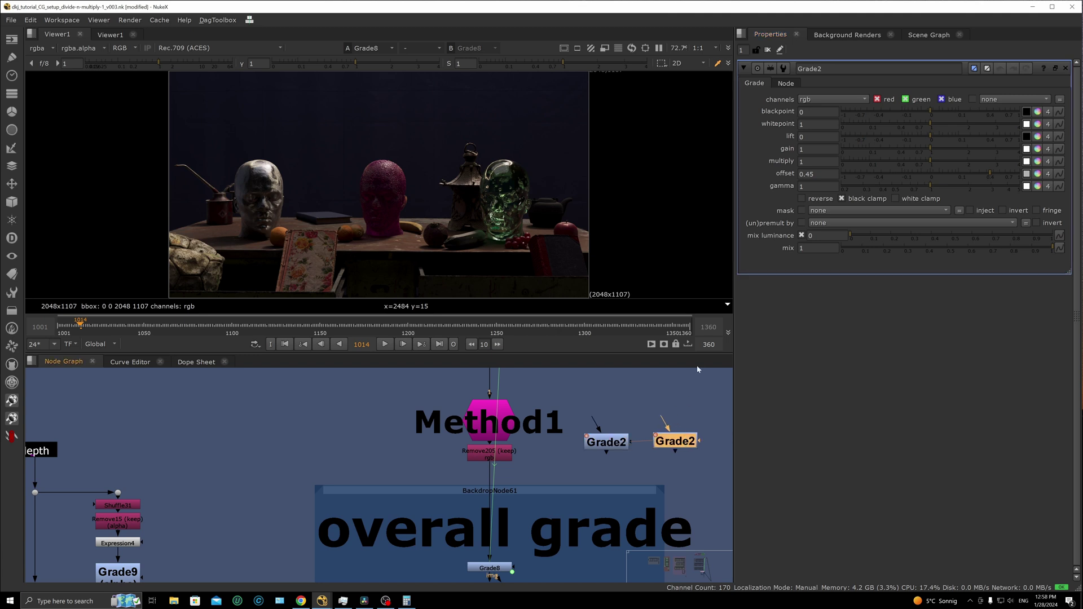
left_click(607, 442)
left_click(675, 441)
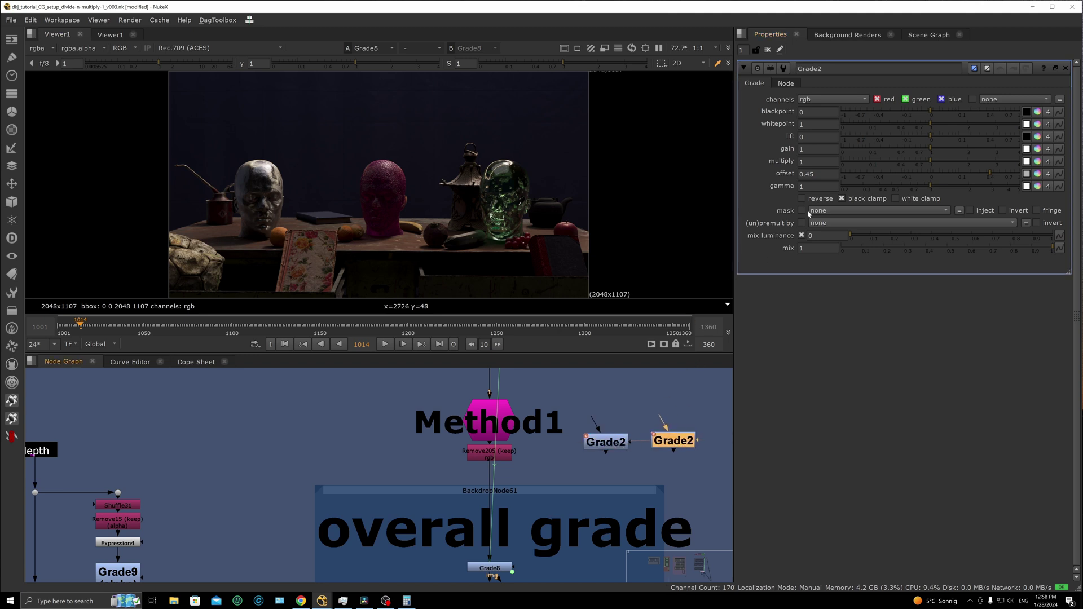
left_click(802, 199)
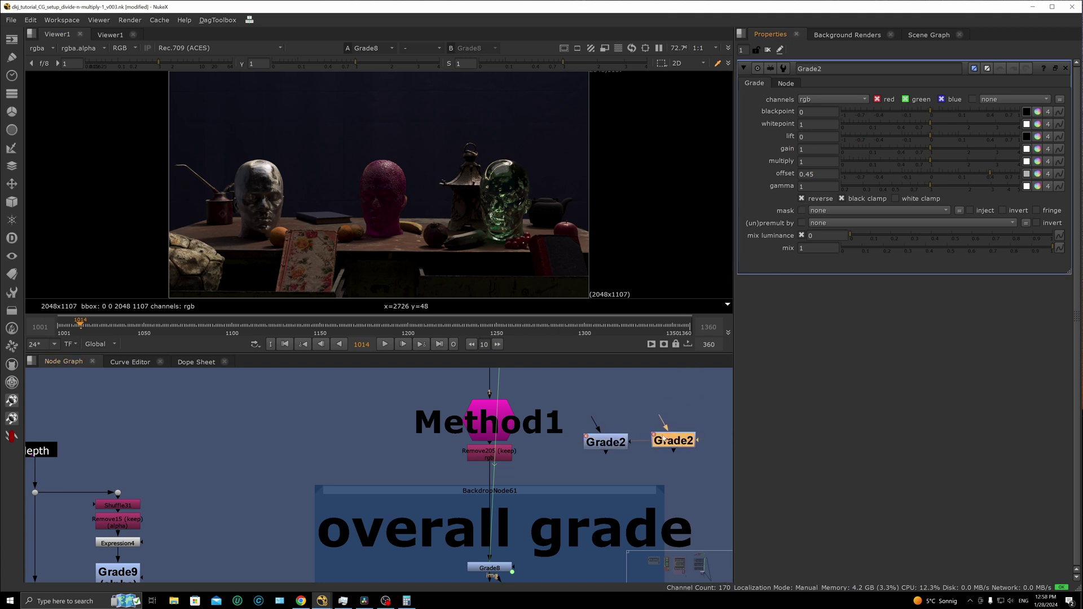
left_click(607, 444)
left_click_drag(608, 443, 607, 444)
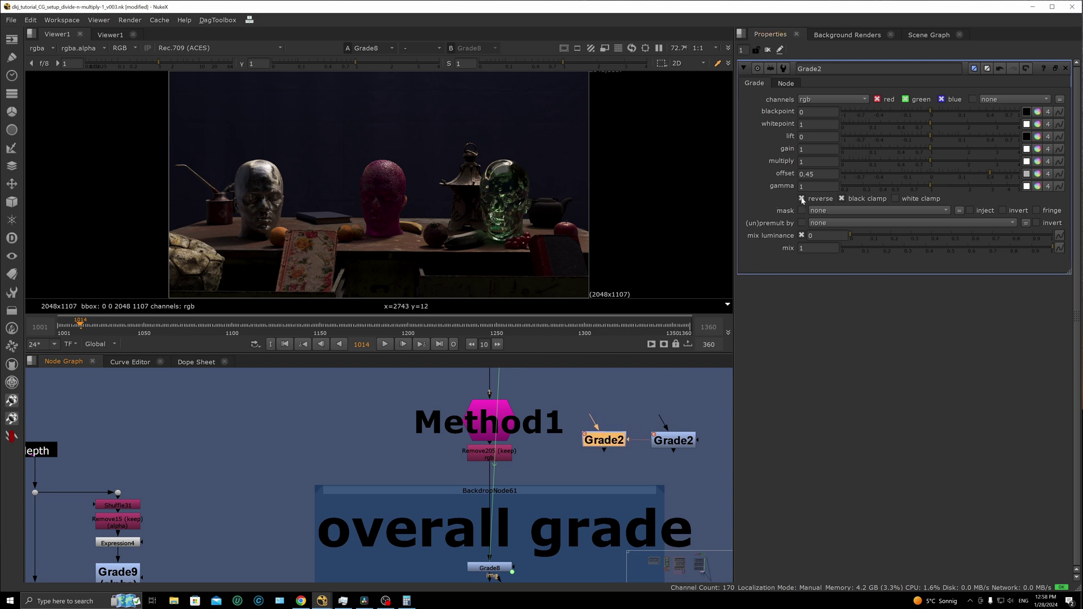
Delete both cloned demo grades and reopen the properties of Grade8 in the overall grade backdrop
left_click_drag(558, 410, 723, 456)
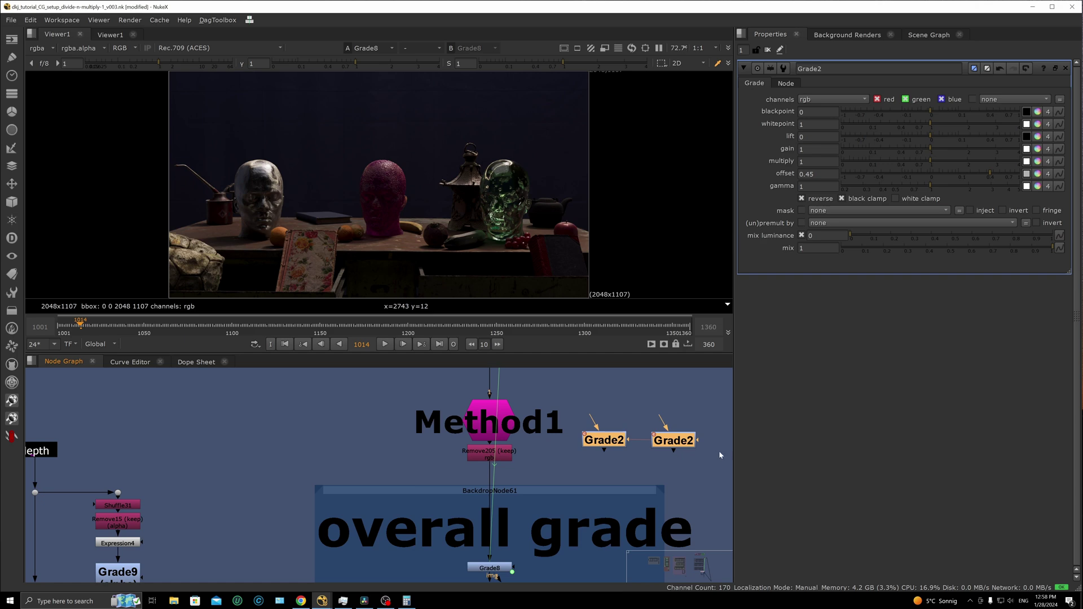
key("Delete")
double_click(497, 571)
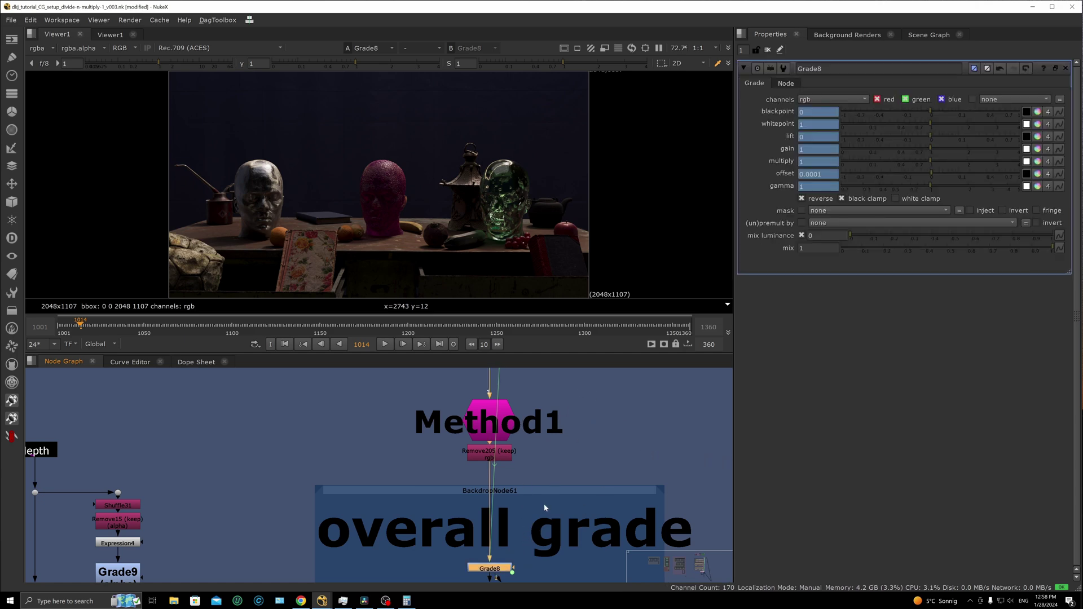
Display the divide merge at the end of the material AOVs section in the viewer again
scroll(510, 449, "down", 6)
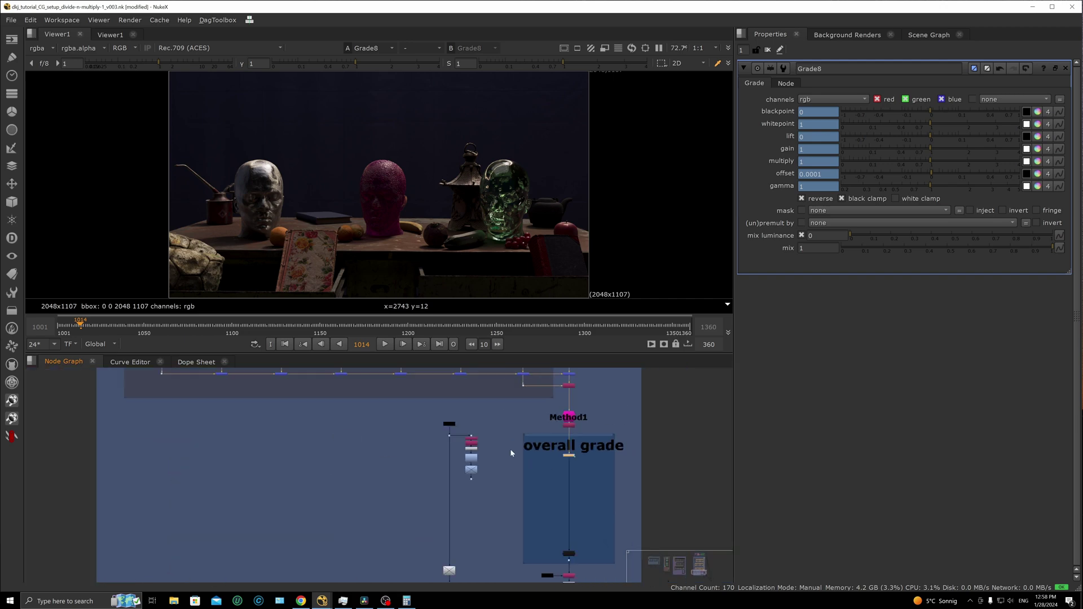
scroll(519, 455, "down", 4)
mouse_move(528, 395)
middle_mouse_down()
mouse_move(530, 470)
mouse_move(566, 509)
middle_mouse_up()
scroll(525, 453, "up", 3)
scroll(525, 453, "up", 3)
left_click_drag(563, 514, 524, 532)
key("1")
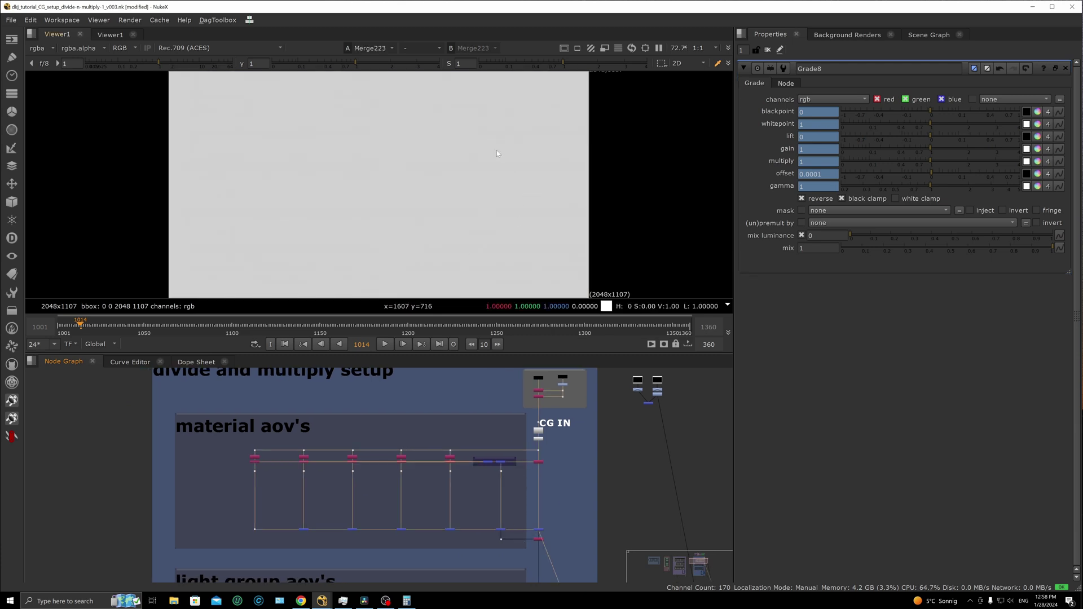
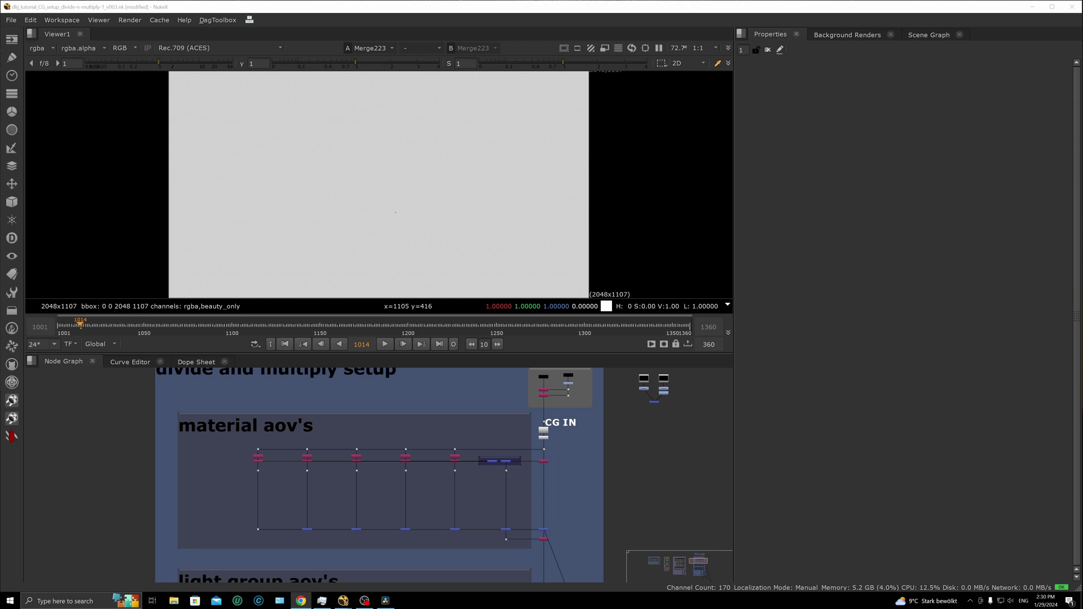
Display the summed light group AOVs in the viewer, followed by the material divide result feeding into that section
middle_click_drag(573, 508, 557, 415)
scroll(531, 460, "down", 2)
middle_click_drag(528, 543, 569, 500)
scroll(523, 512, "up", 2)
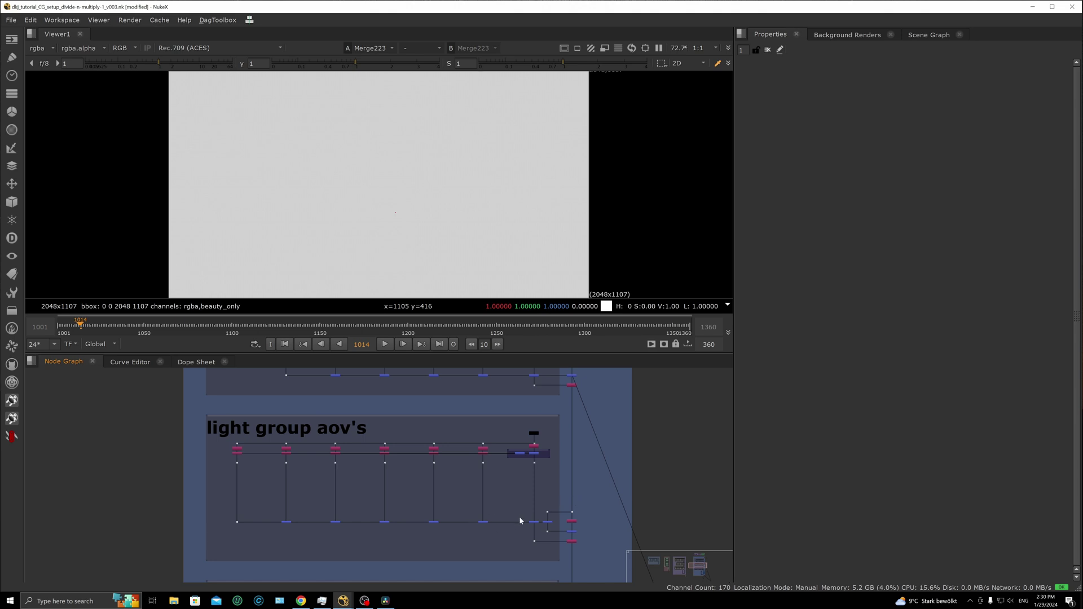
left_click_drag(516, 515, 543, 536)
key("1")
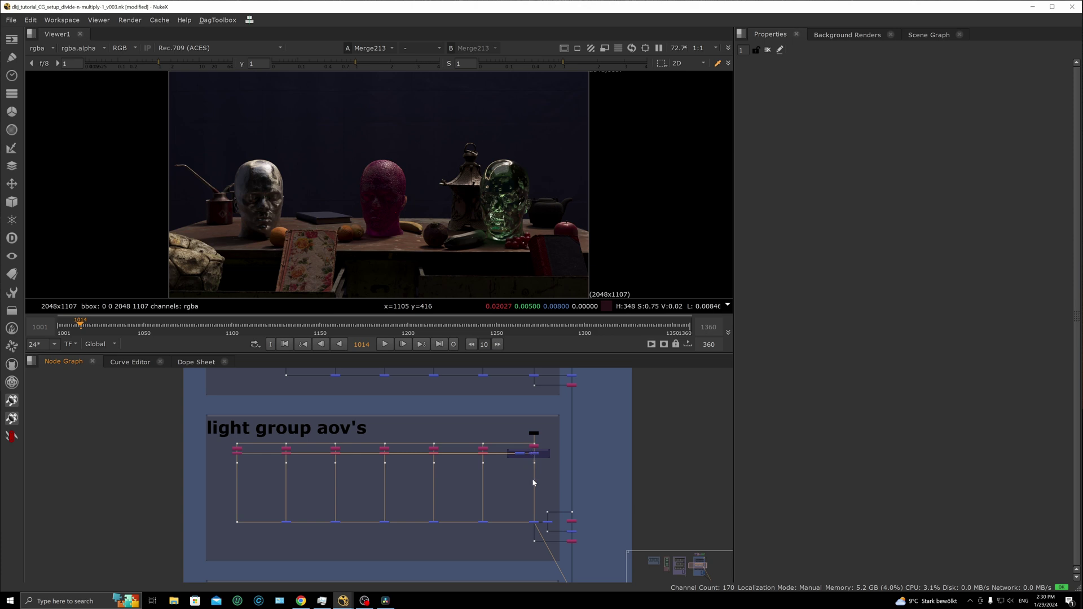
left_click(548, 512)
key("1")
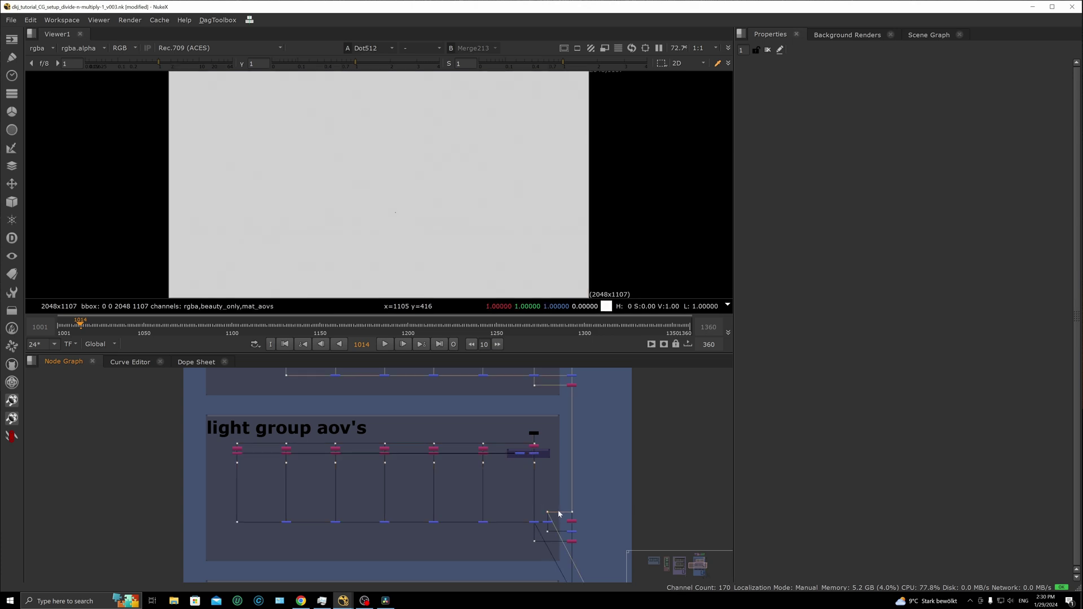
key("1")
key("2")
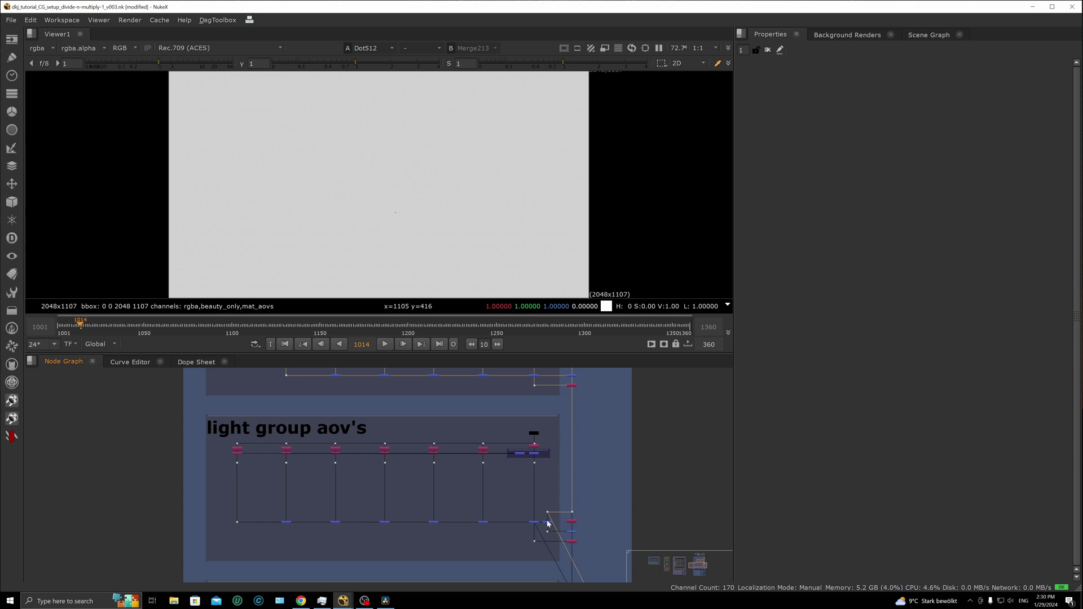
Compare the light group sum, the incoming material divide result and their multiply merge in the viewer
scroll(559, 526, "up", 1)
scroll(562, 525, "up", 3)
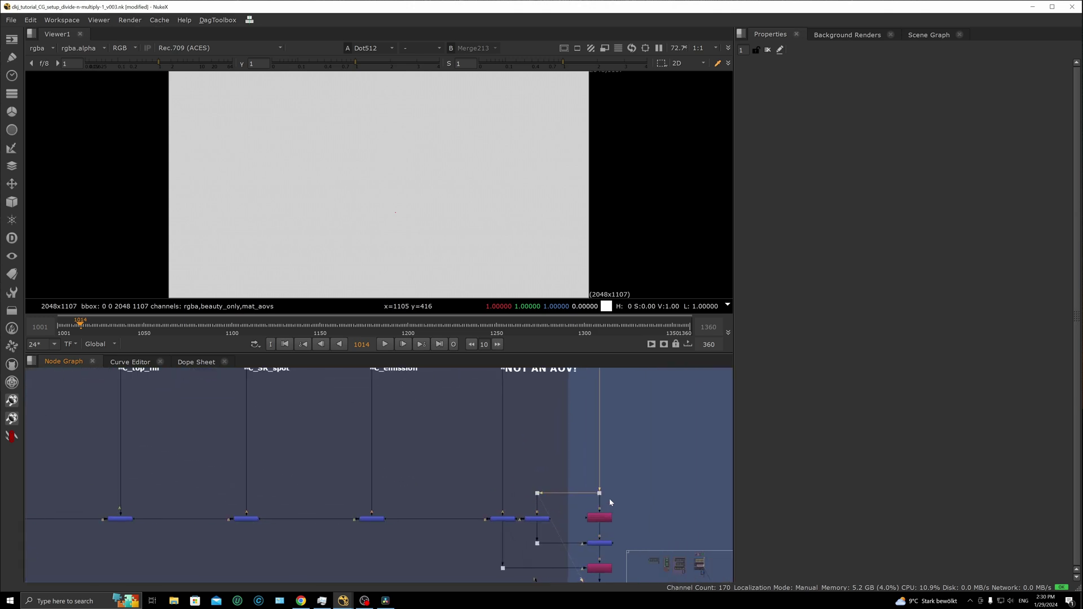
key("1")
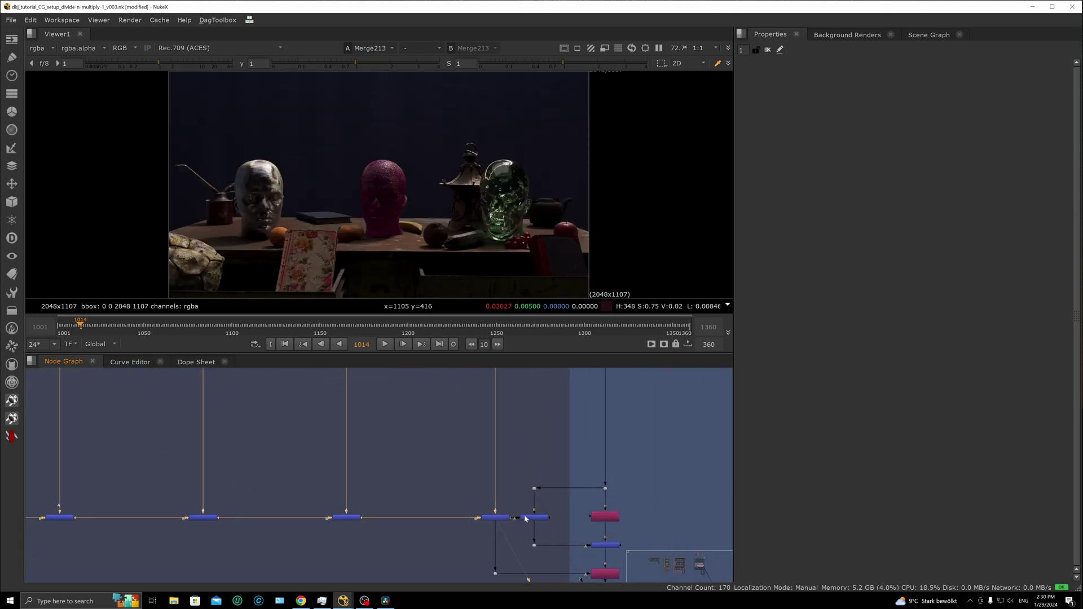
left_click(533, 518)
key("1")
left_click(534, 488)
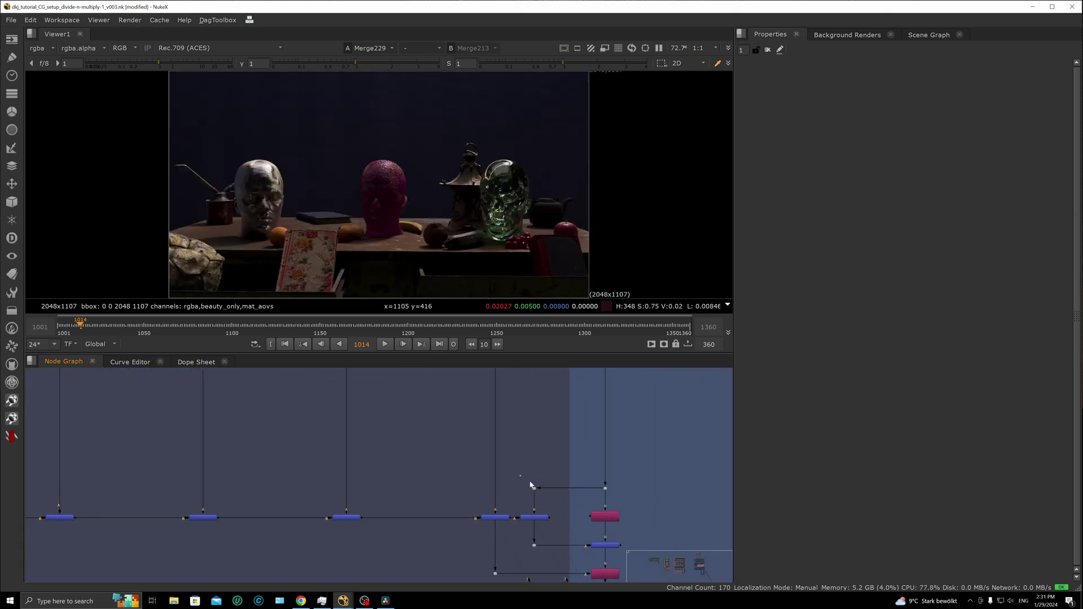
key("1")
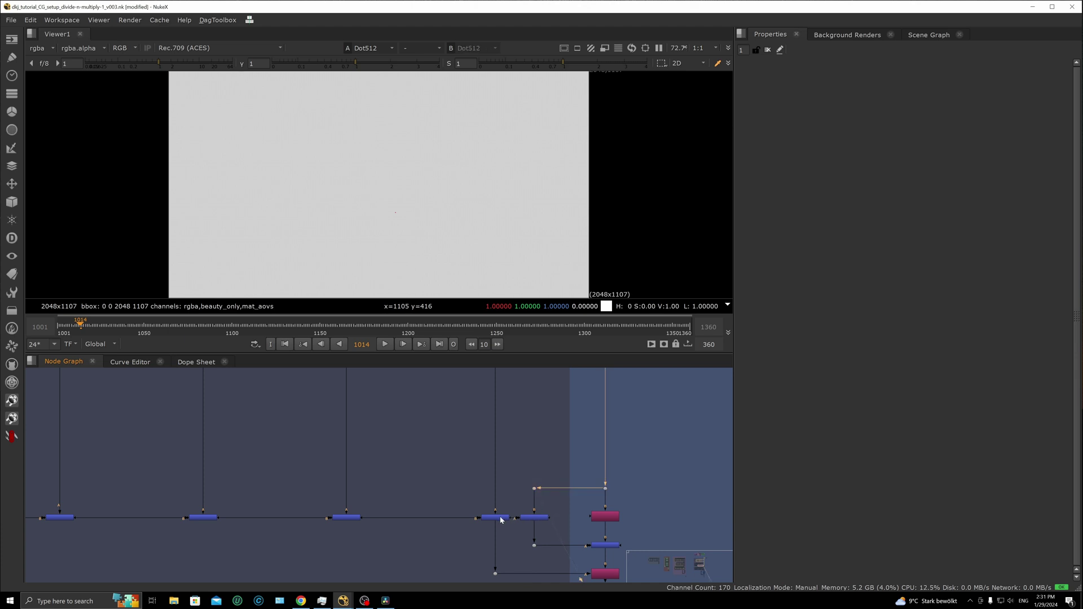
left_click(534, 518)
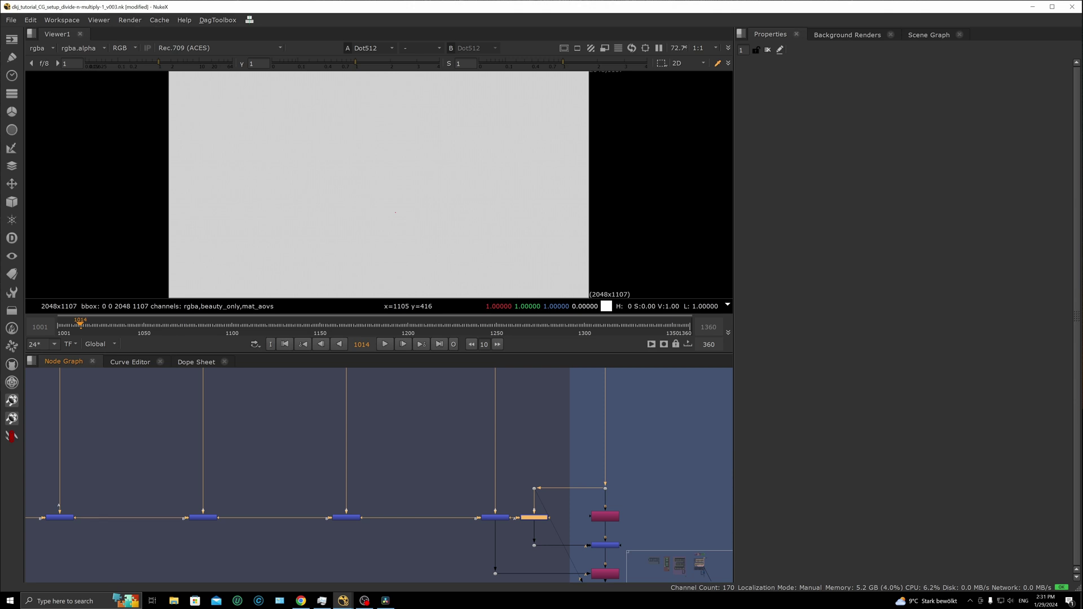
key("1")
left_click(567, 526)
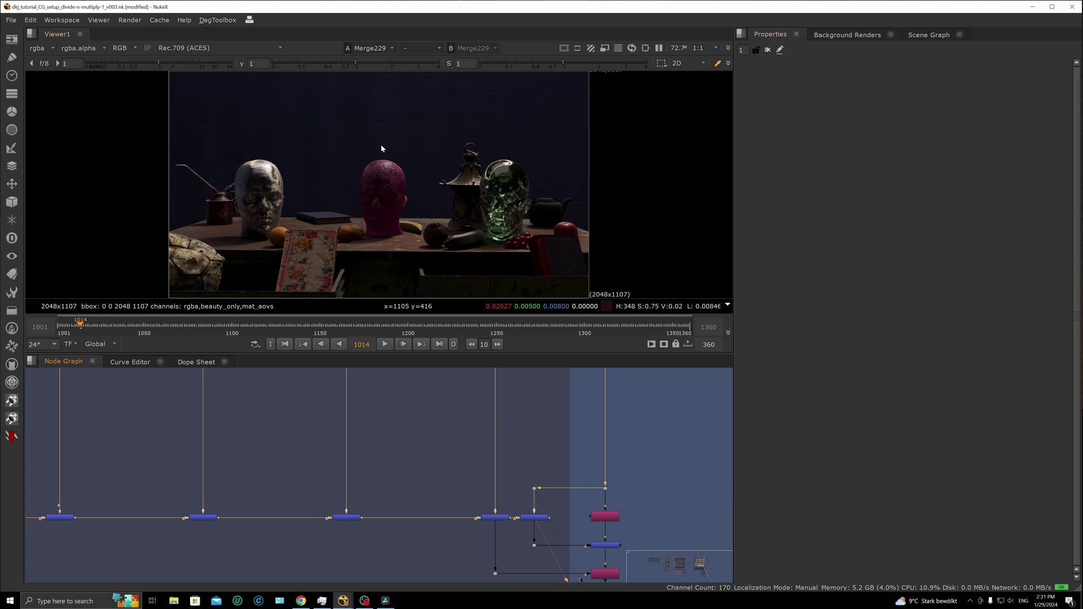
Open the properties of the beauty_only shuffle on the main pipe beside the light group section
scroll(620, 439, "down", 8)
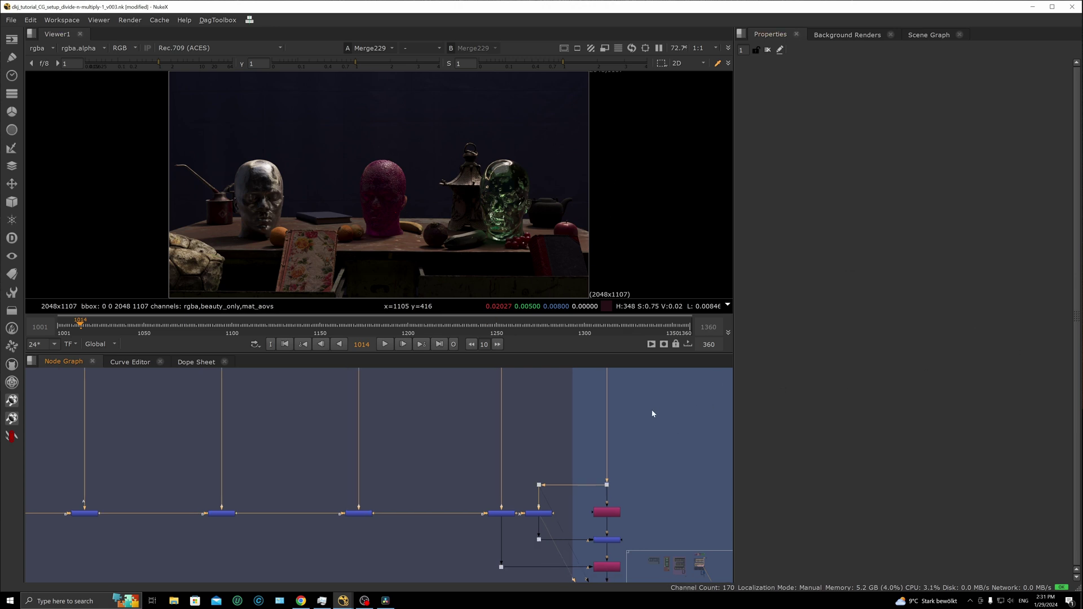
middle_click_drag(536, 442, 522, 508)
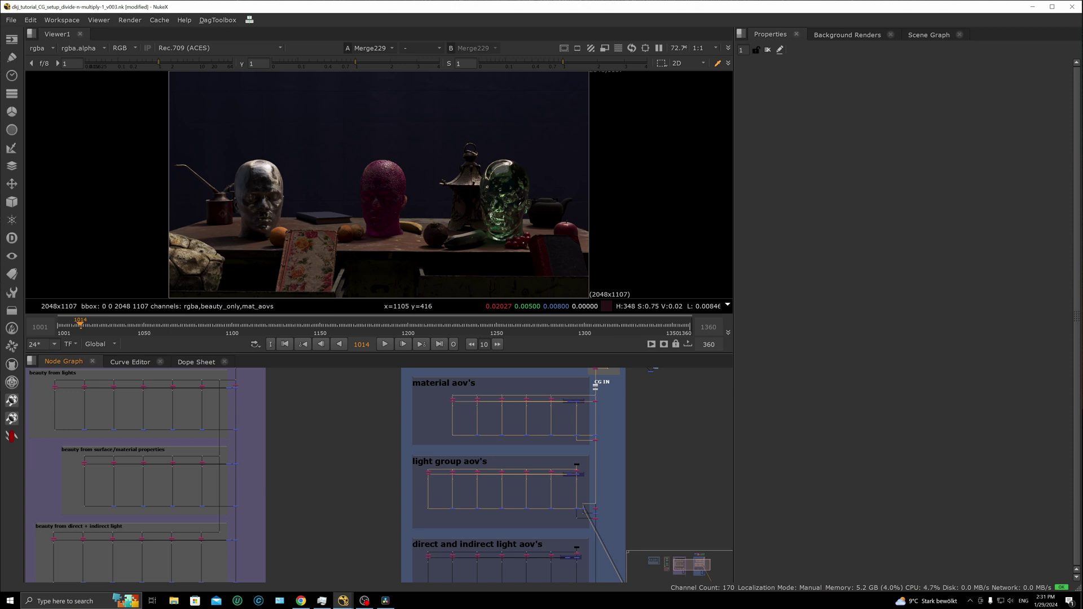
middle_click_drag(624, 490, 609, 416)
scroll(564, 452, "up", 3)
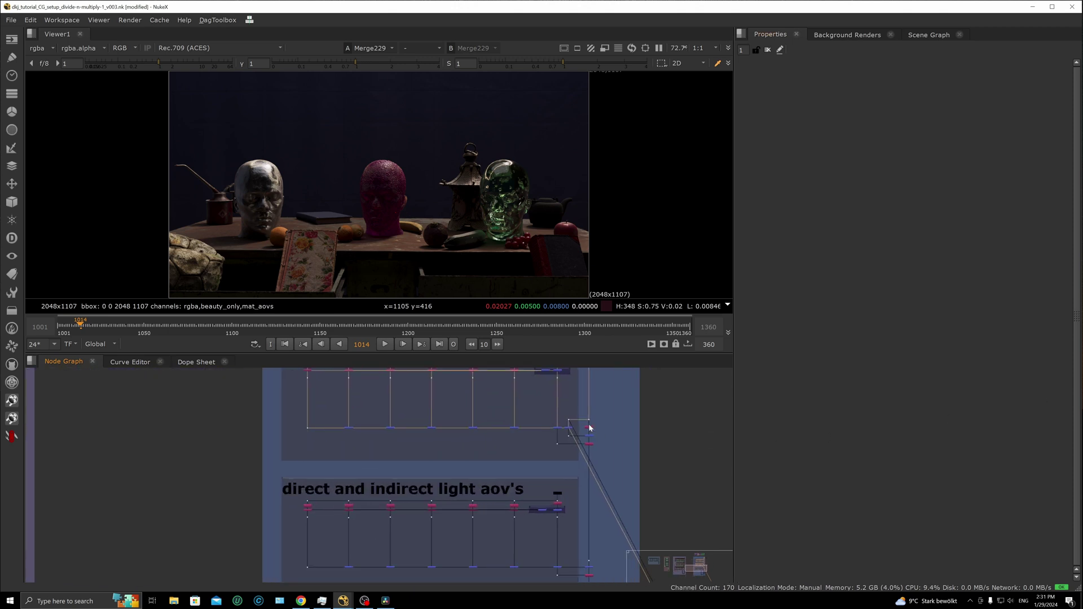
scroll(597, 448, "up", 5)
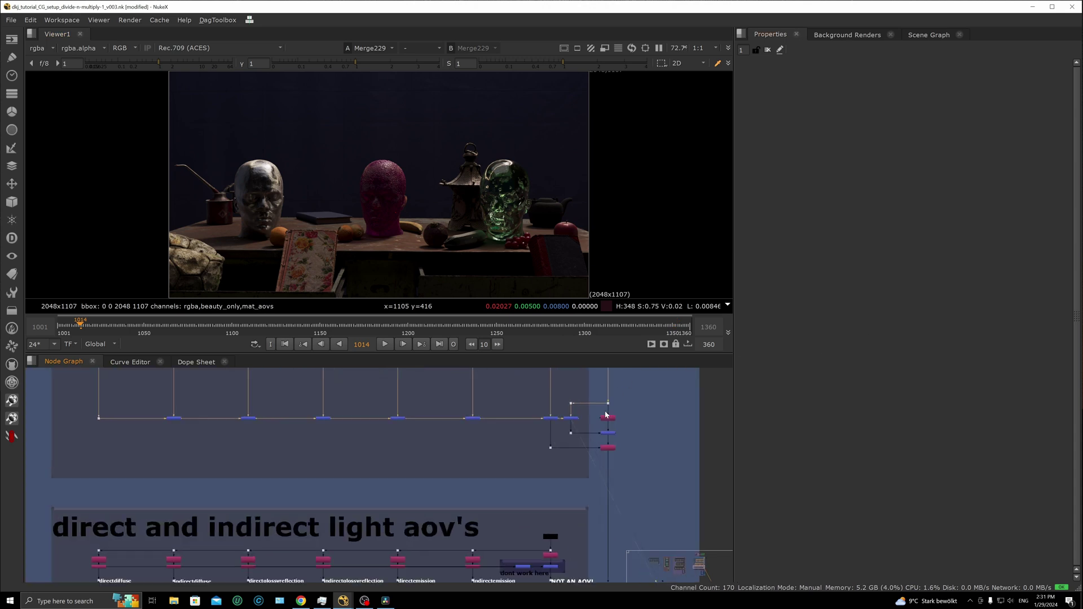
middle_click_drag(597, 449, 581, 417)
double_click(565, 427)
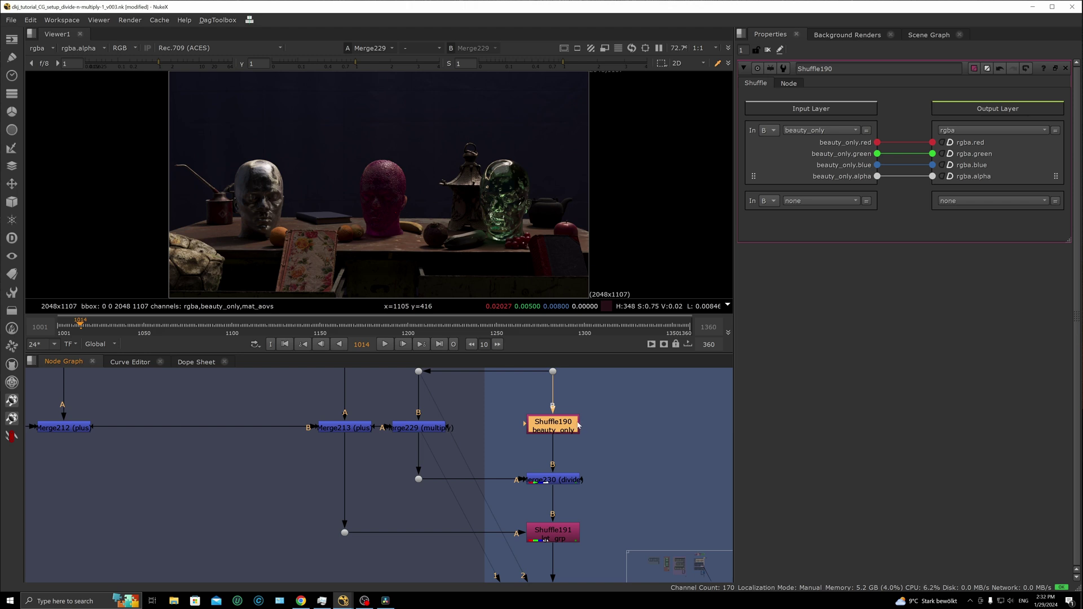
Load the light group multiply merge and the beauty_only shuffle into separate viewer inputs and compare them
left_click_drag(616, 399, 508, 444)
left_click_drag(473, 407, 386, 449)
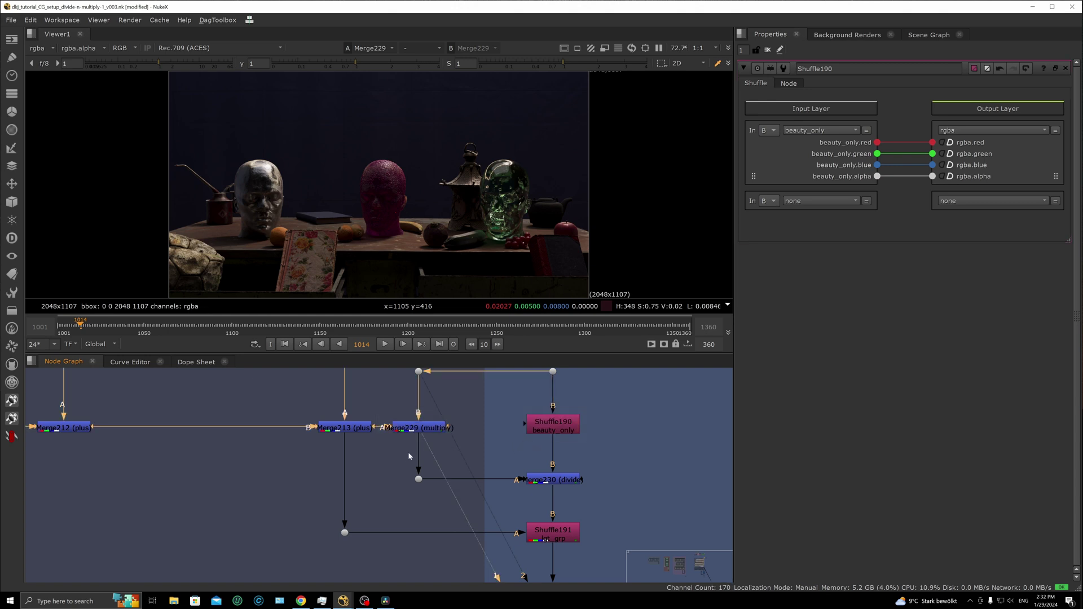
left_click_drag(498, 389, 603, 442)
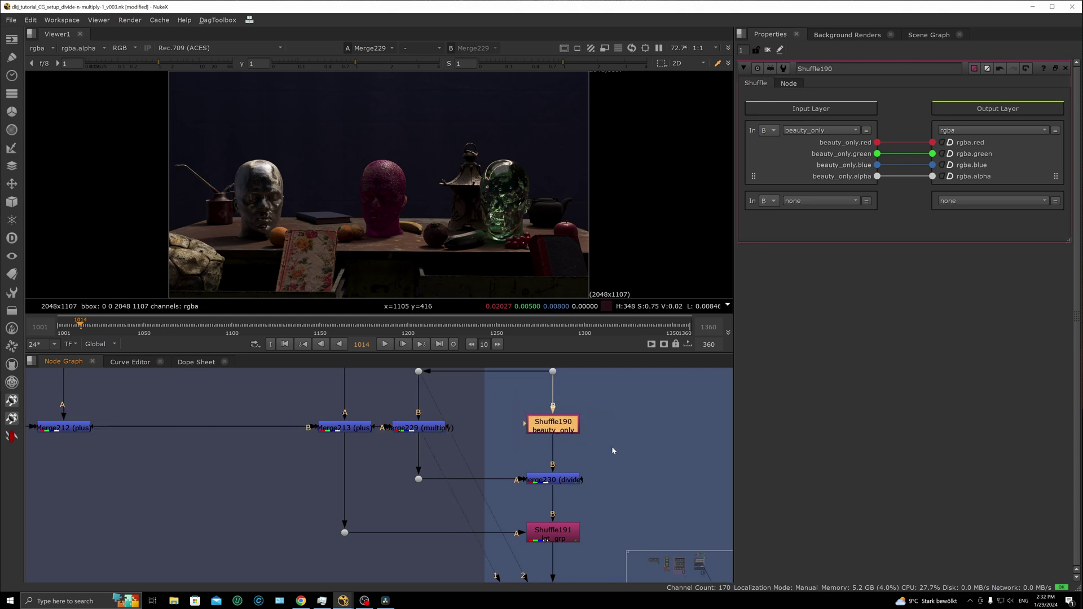
key("2")
left_click(613, 450)
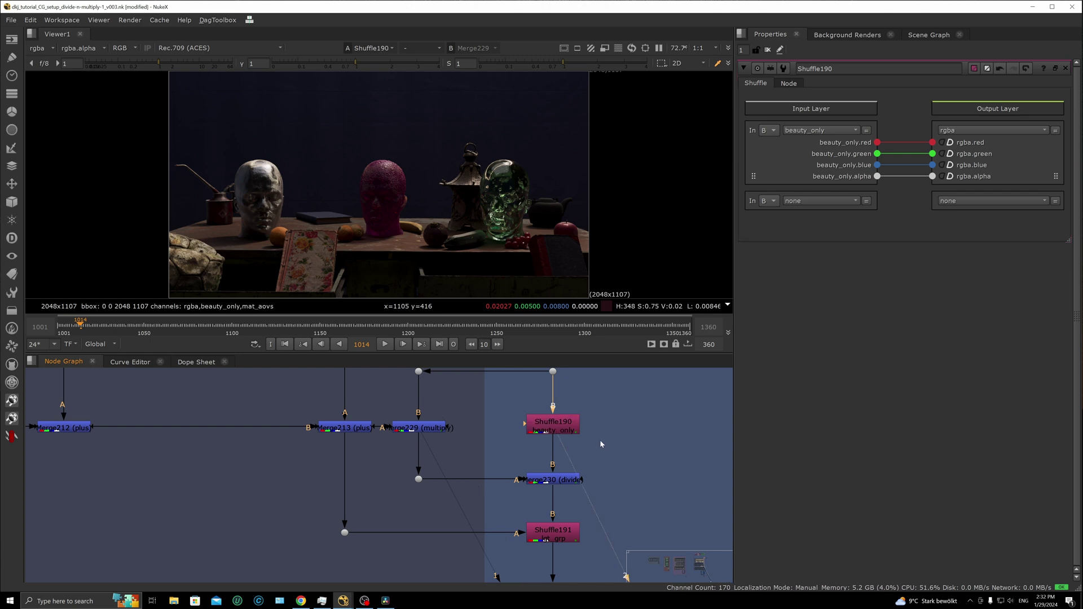
left_click(561, 432)
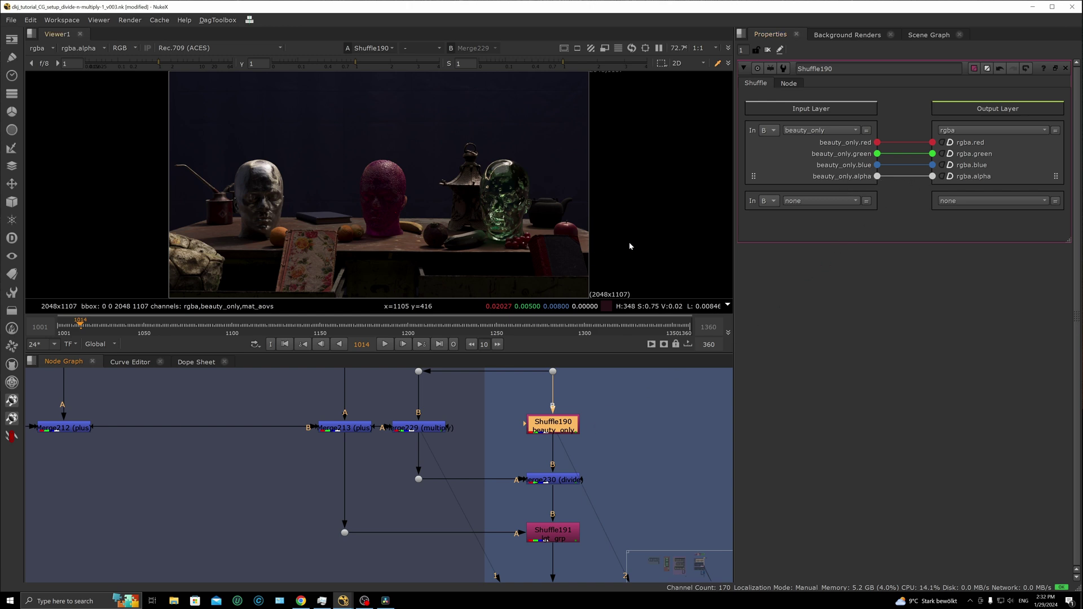
left_click_drag(494, 404, 372, 443)
key("1")
left_click_drag(641, 389, 519, 452)
key("2")
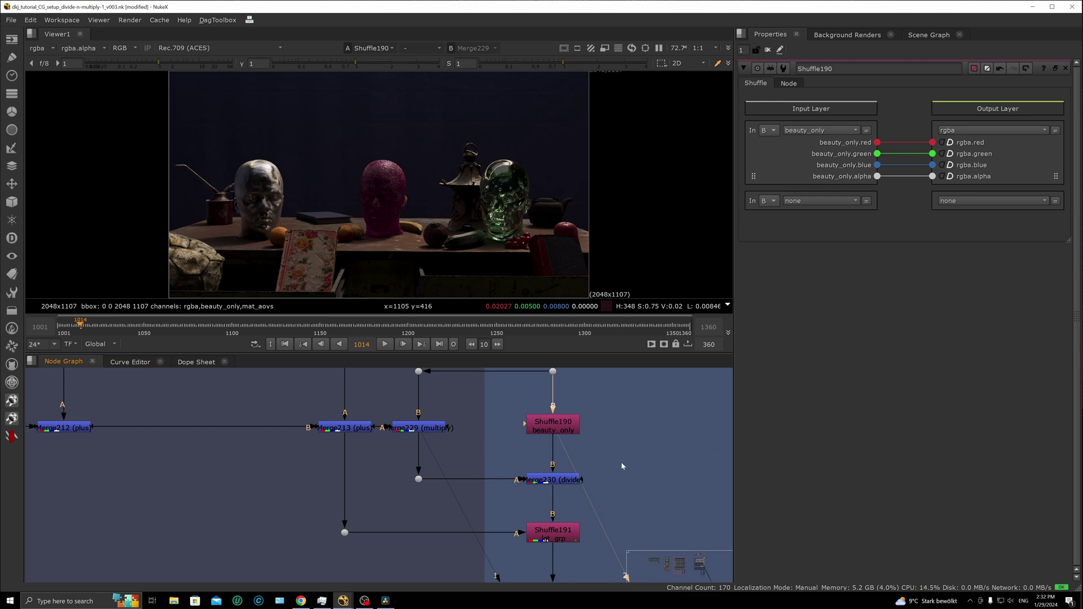
Display the divide merge below the beauty_only shuffle in the viewer
left_click_drag(629, 457, 510, 505)
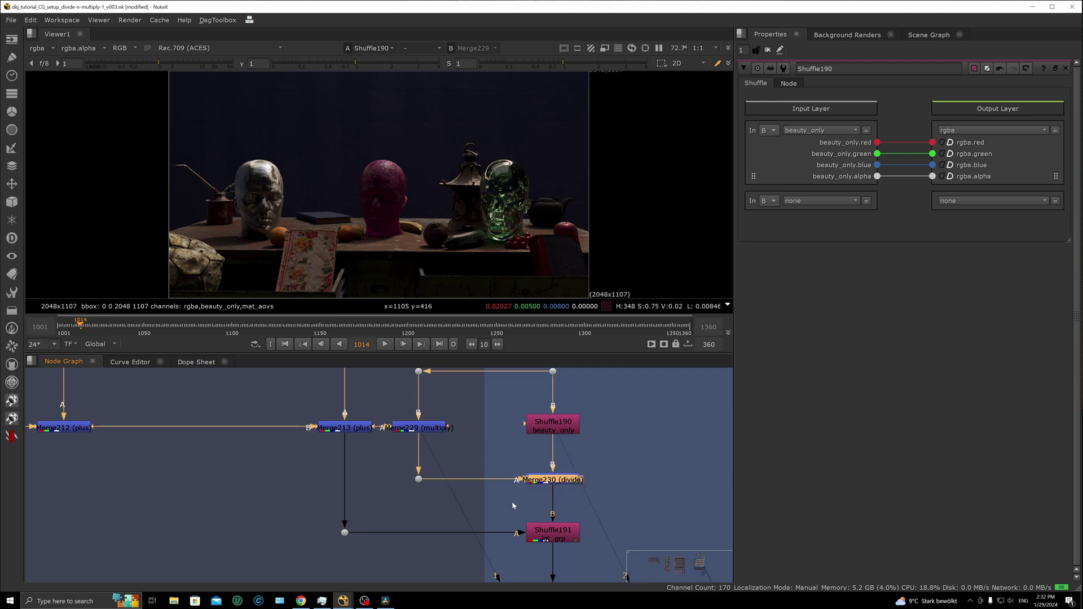
key("1")
key("2")
left_click(517, 503)
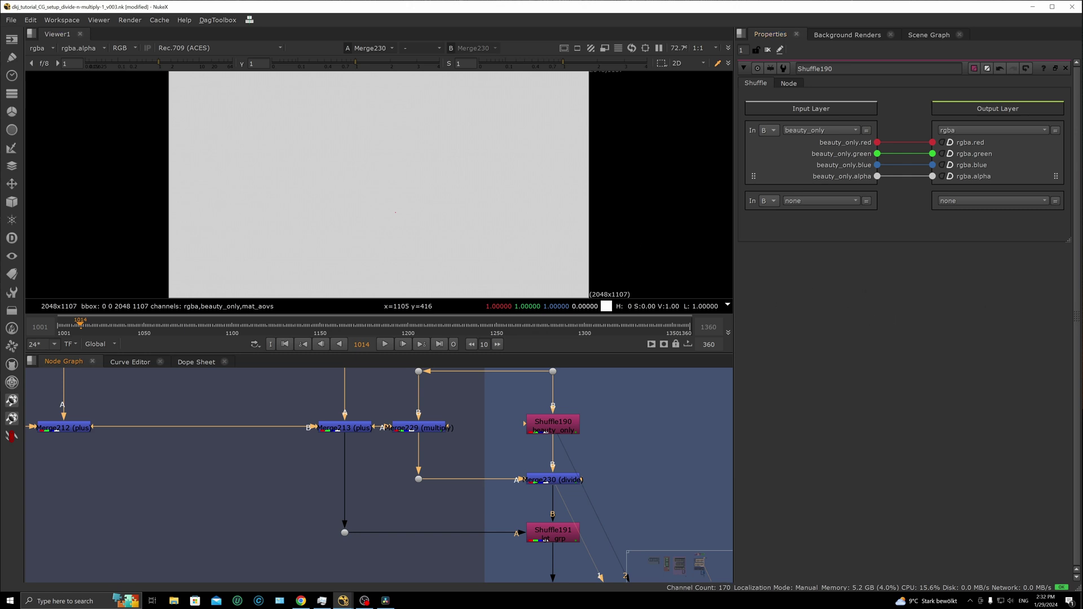
Display the final plus merge of the direct and indirect light AOVs in the viewer
middle_click_drag(588, 473, 532, 543, "alt")
middle_click_drag(532, 542, 468, 410)
scroll(506, 498, "up", 5)
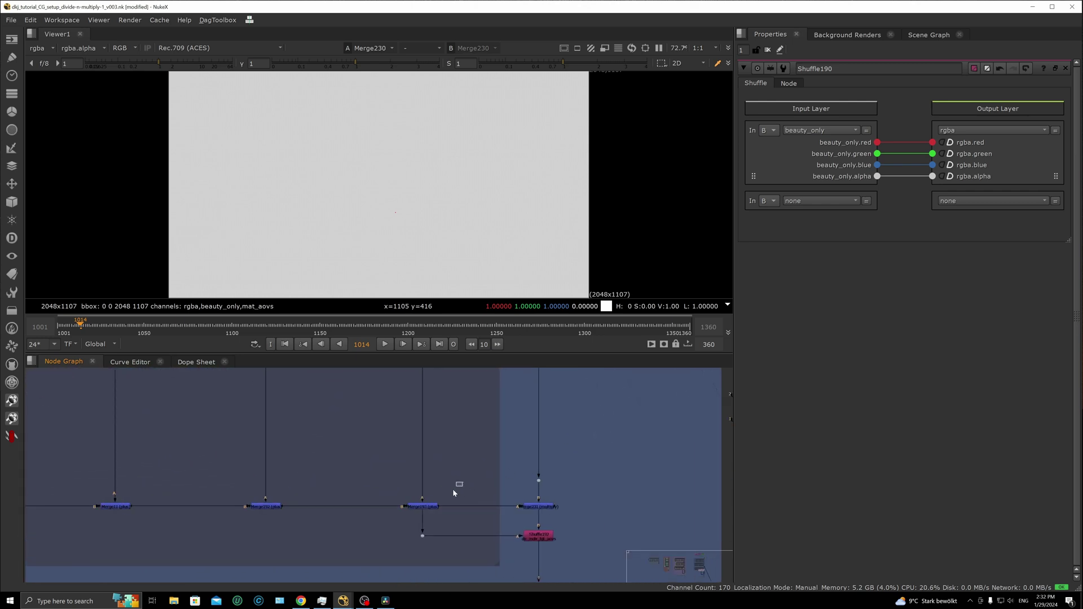
left_click(427, 506)
key("1")
left_click(434, 537)
scroll(436, 453, "down", 3)
mouse_move(418, 482)
middle_mouse_down()
mouse_move(522, 529)
mouse_move(418, 469)
middle_mouse_up()
left_click_drag(435, 493, 478, 518)
left_click(501, 530)
View the incoming main pipe and the direct and indirect section's multiply merge, and open that merge's properties
left_click(517, 493)
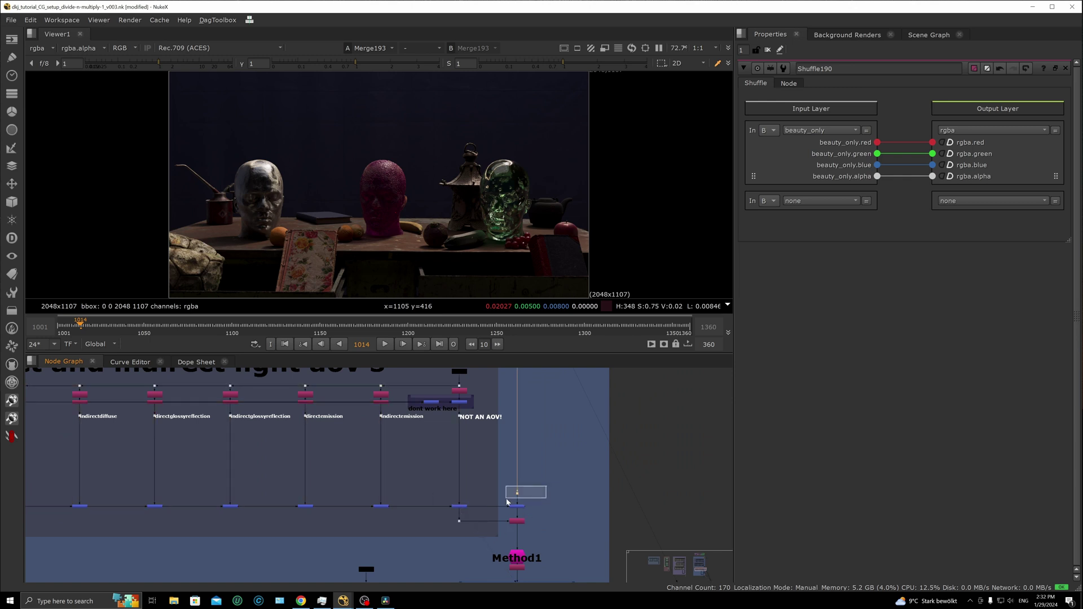
key("1")
scroll(495, 516, "up", 4)
left_click_drag(455, 486, 529, 520)
key("1")
double_click(511, 514)
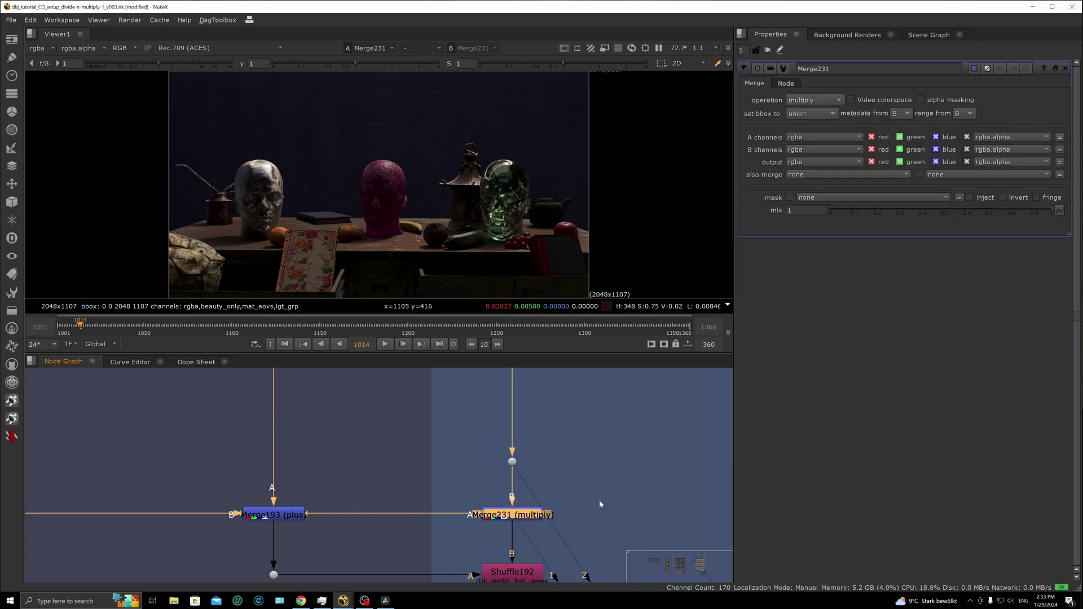
Return to the start of the material AOVs section and display its incoming beauty in the viewer
scroll(497, 526, "down", 5)
scroll(499, 522, "down", 3)
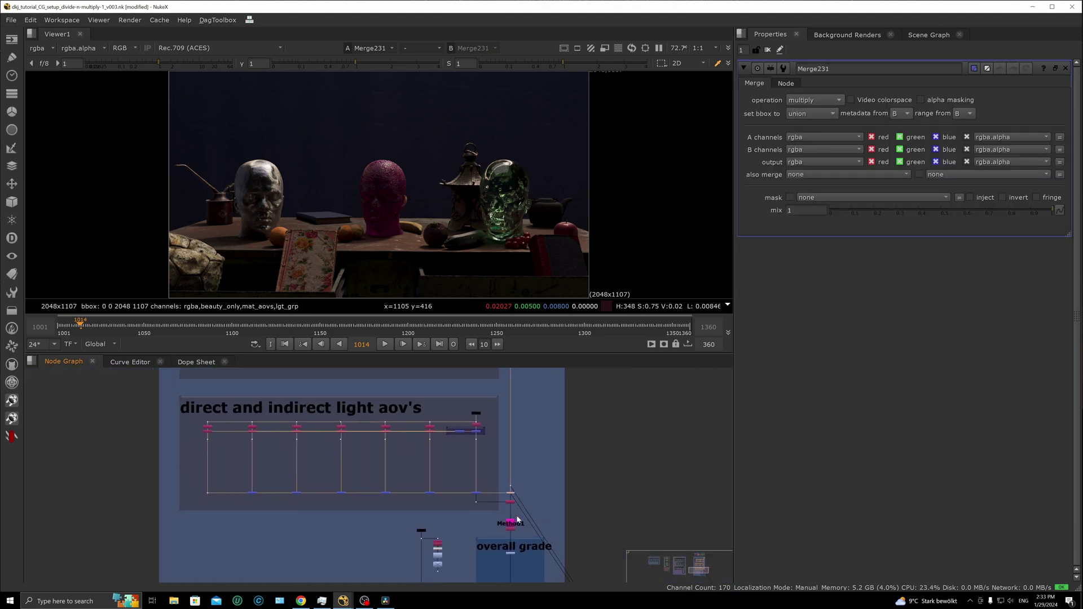
scroll(508, 473, "down", 5)
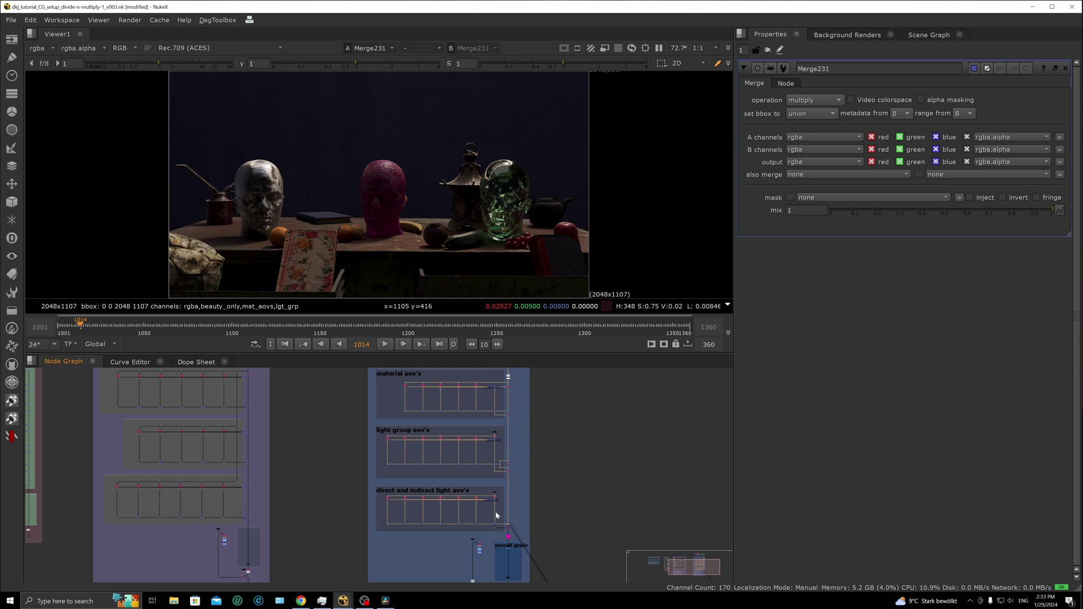
scroll(519, 516, "up", 8)
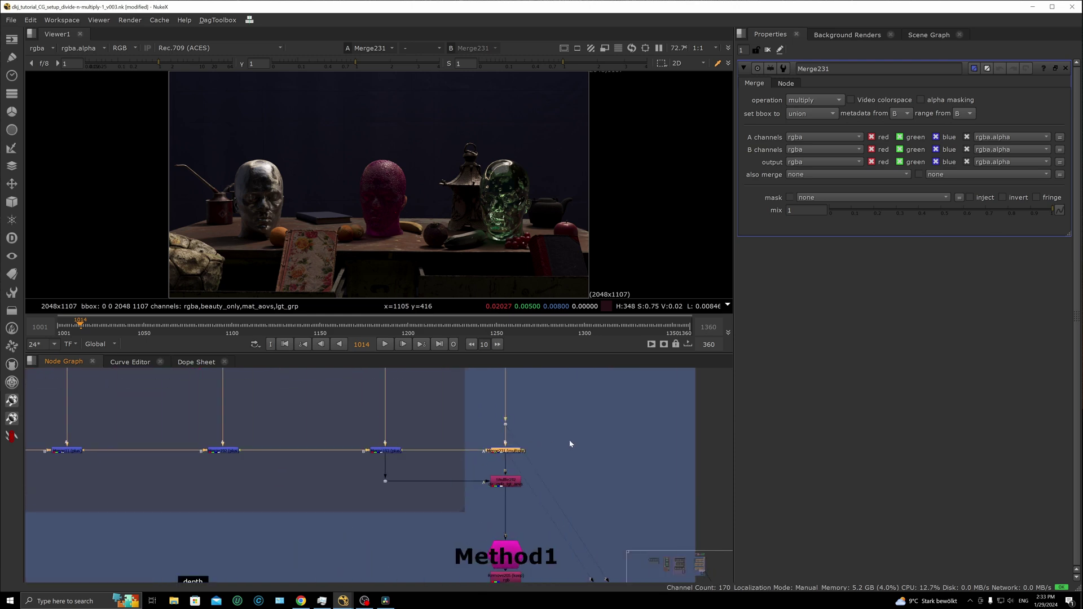
scroll(599, 471, "down", 7)
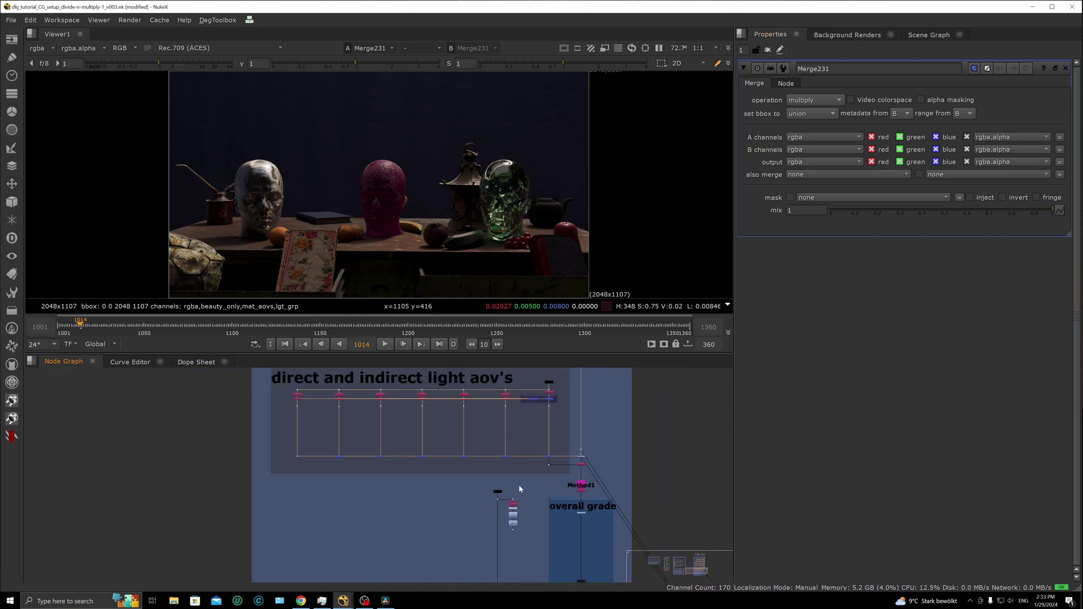
middle_click_drag(615, 377, 571, 508)
middle_click_drag(539, 380, 547, 490)
scroll(547, 492, "up", 6)
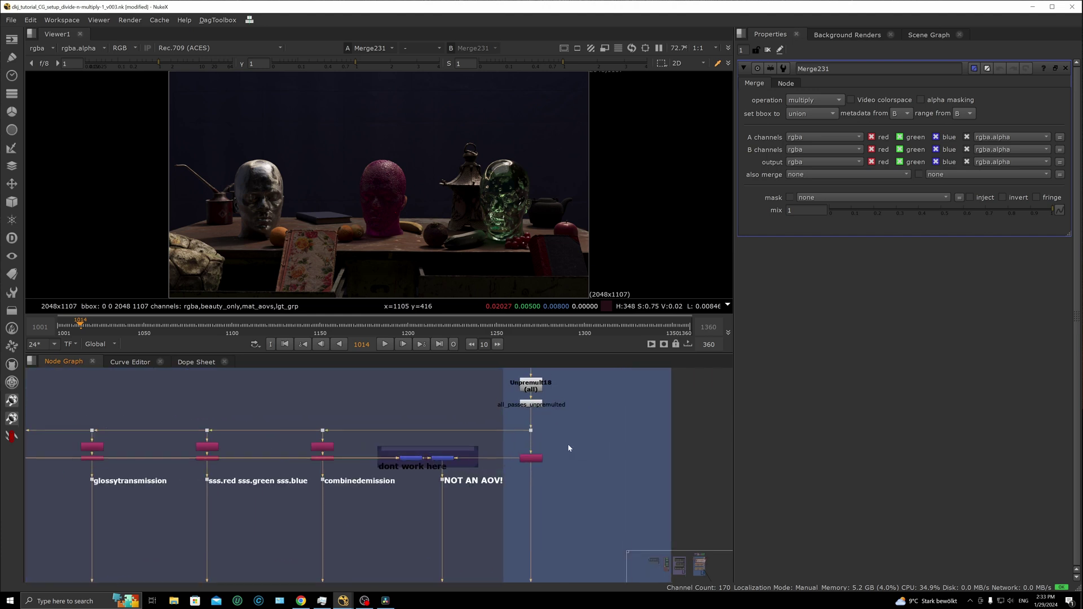
key("1")
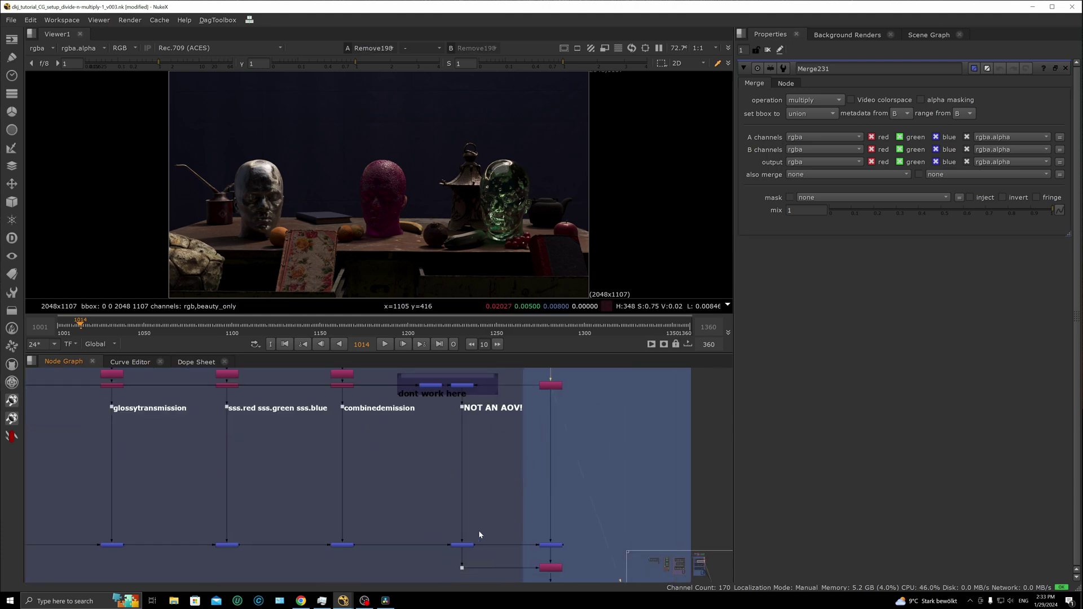
Display the summed material AOVs, followed by the divide merge on the main pipe
left_click(551, 545)
key("1")
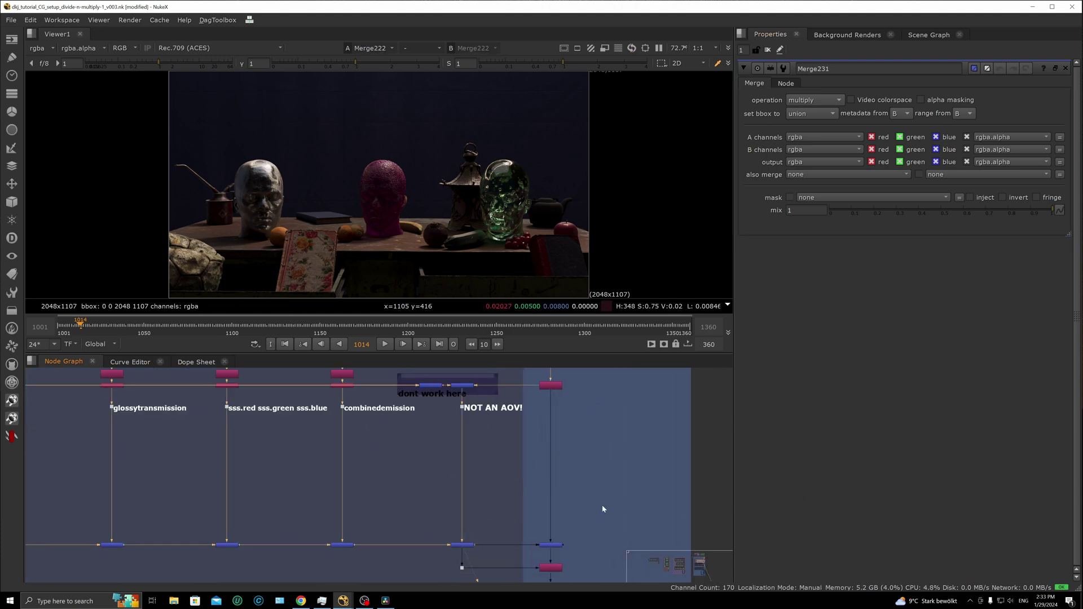
left_click_drag(528, 528, 589, 554)
key("1")
scroll(580, 522, "up", 2)
middle_click_drag(581, 518, 565, 481)
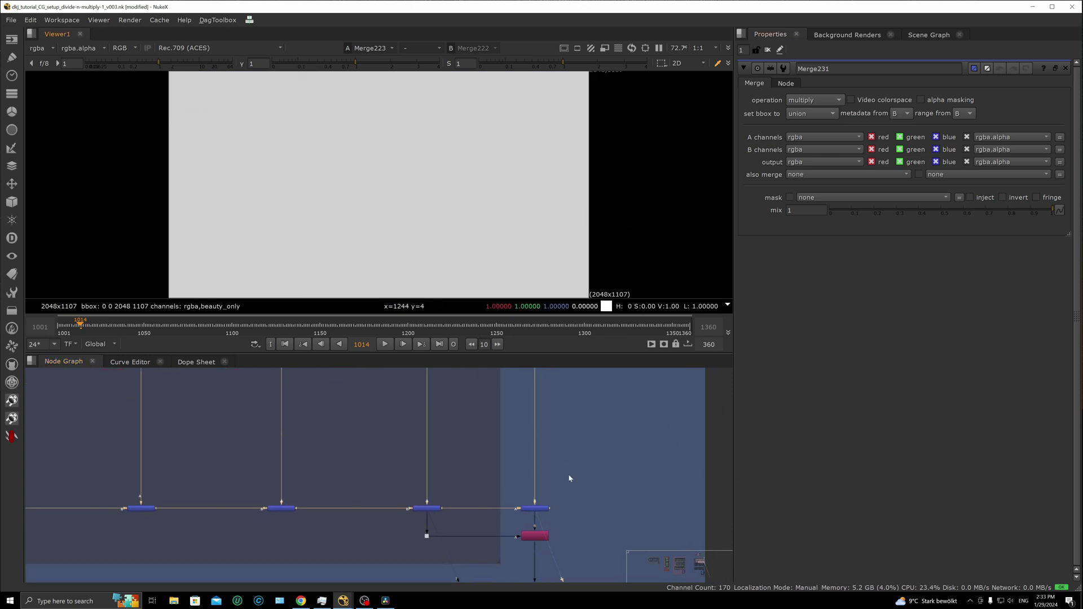
Display the summed light group AOVs, followed by that section's multiply merge, in the viewer
scroll(568, 474, "down", 5)
middle_click_drag(498, 539, 525, 454)
scroll(523, 446, "up", 5)
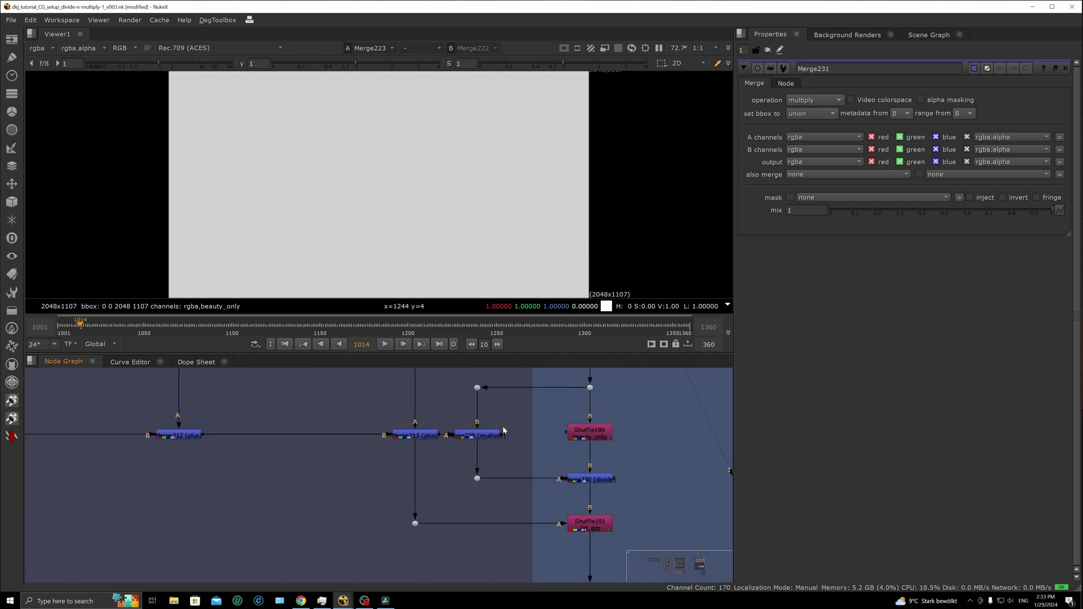
left_click(401, 437)
key("1")
scroll(449, 478, "down", 3)
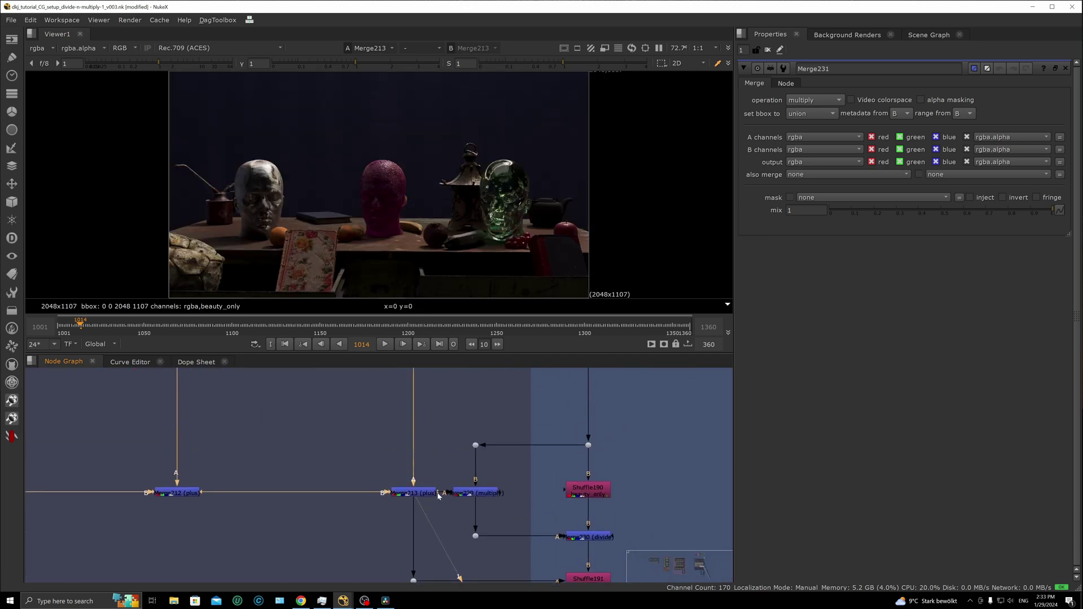
left_click_drag(430, 467, 491, 506)
key("1")
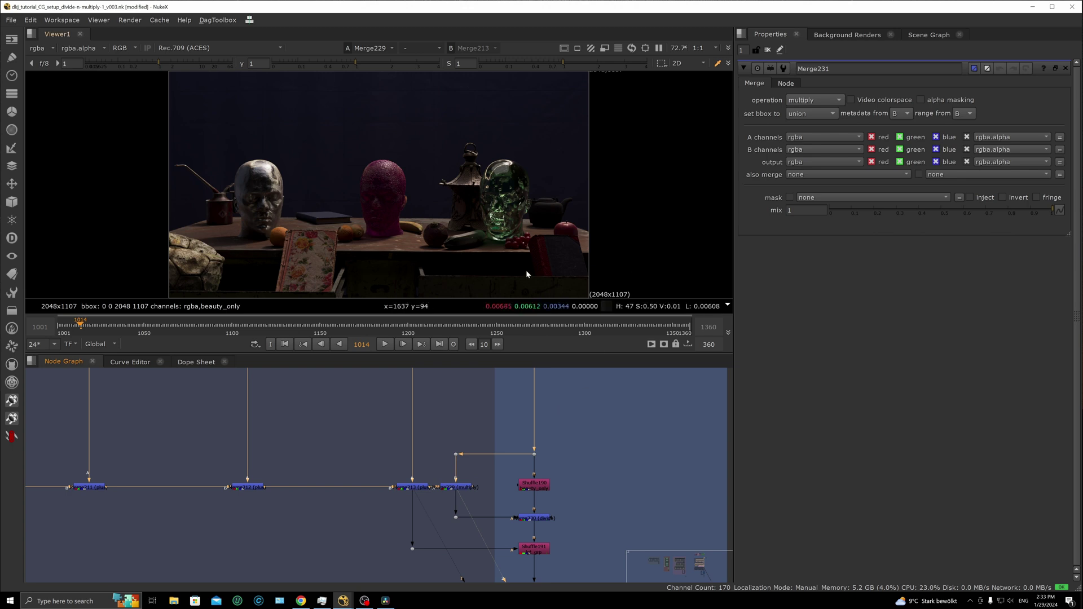
Compare the main pipe entering the light group section's multiply merge with the merge's output in the viewer
left_click_drag(490, 428, 443, 483)
key("1")
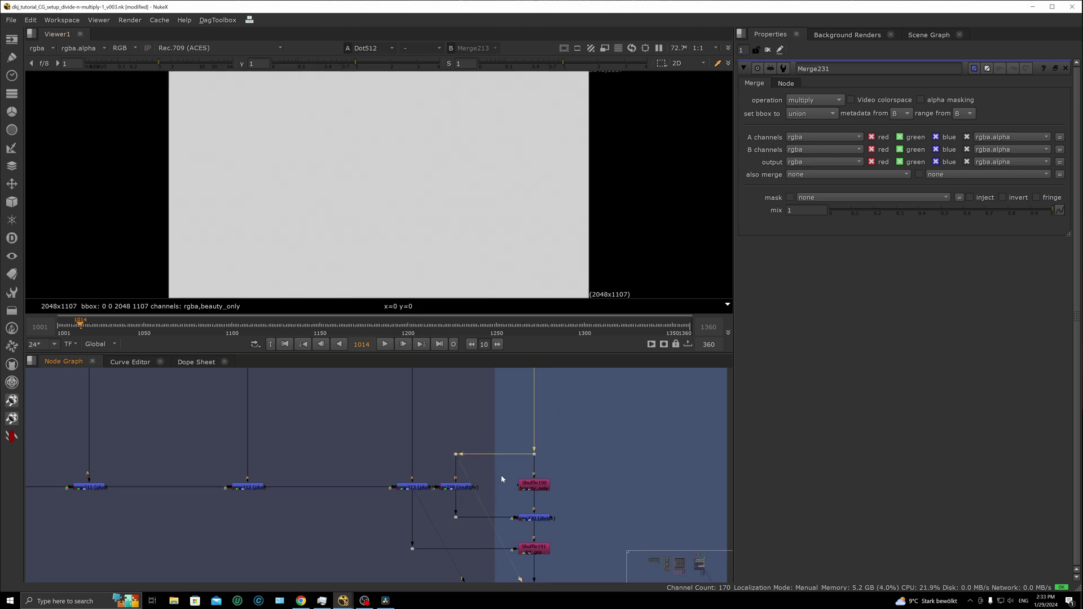
key("ctrl+z")
middle_click_drag(515, 517, 483, 491)
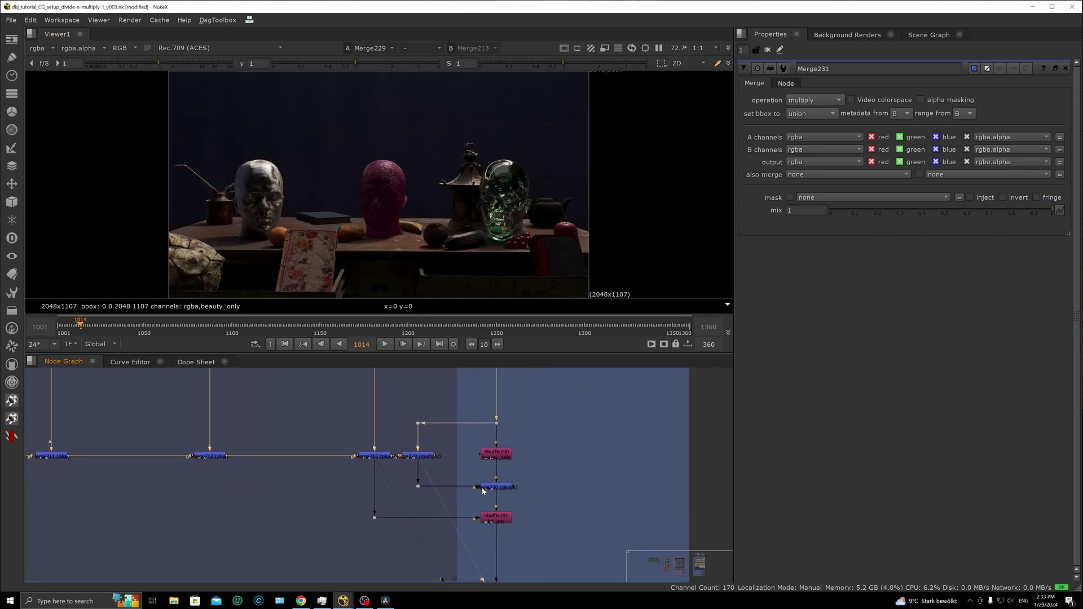
Open the properties of the light group section's beauty_only shuffle and display the divide merge below it
left_click_drag(568, 501, 468, 467)
double_click(496, 454)
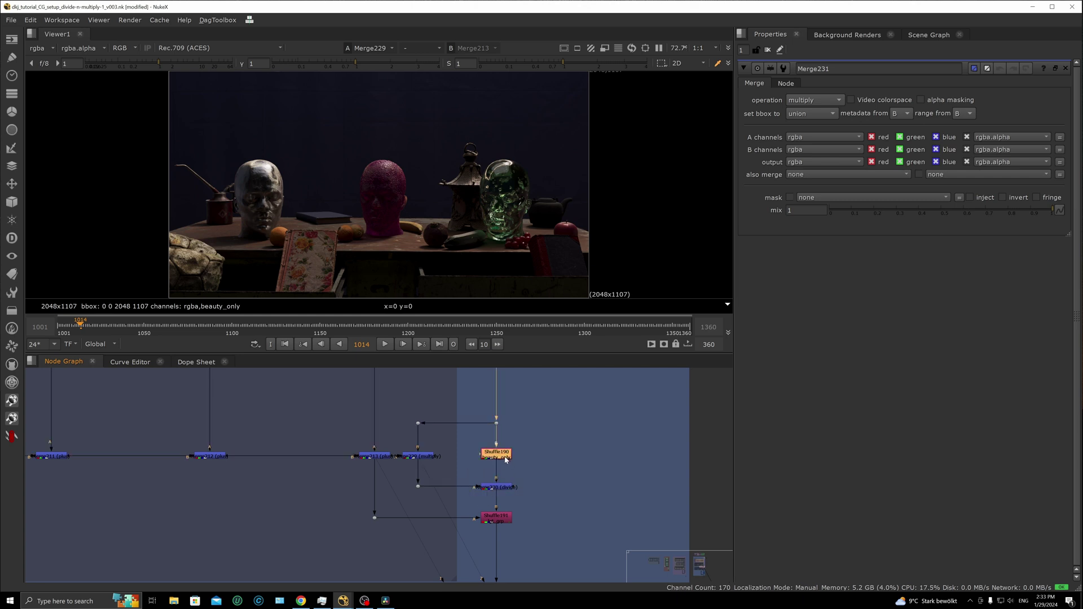
left_click(488, 487)
key("1")
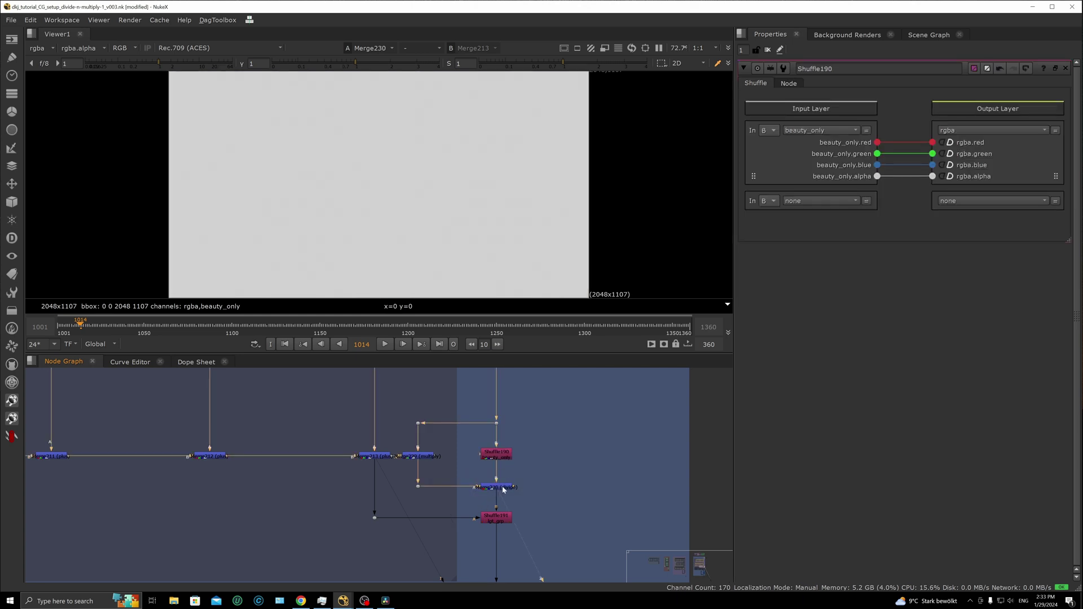
Display the summed direct and indirect light AOVs, followed by the multiply merge on the main pipe
scroll(513, 483, "down", 5)
middle_click_drag(489, 567, 494, 400)
scroll(511, 459, "up", 4)
left_click(443, 537)
key("1")
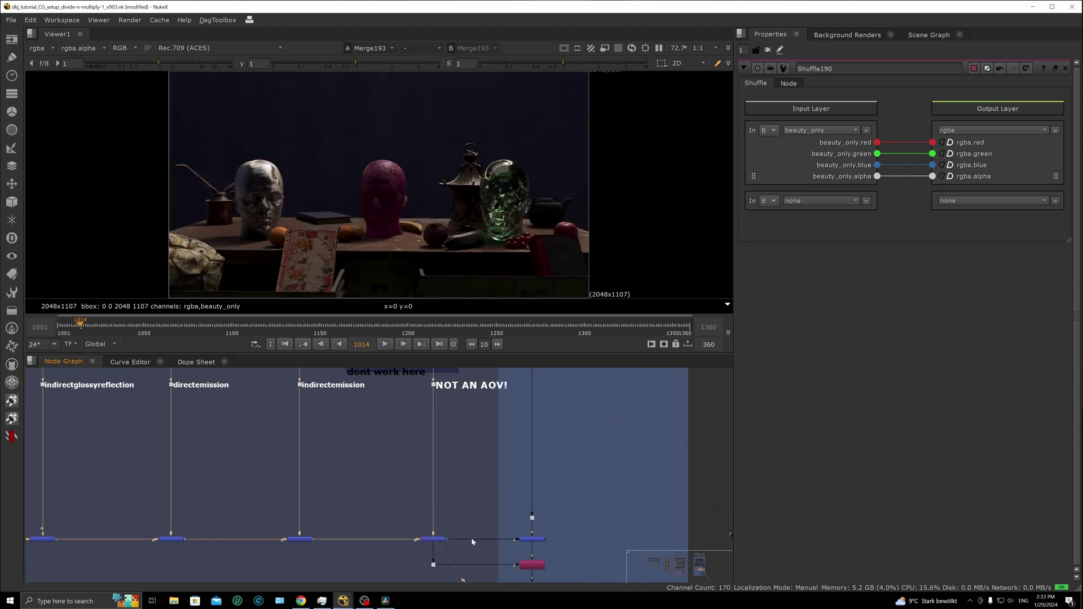
scroll(511, 528, "up", 3)
left_click_drag(496, 511, 604, 566)
key("1")
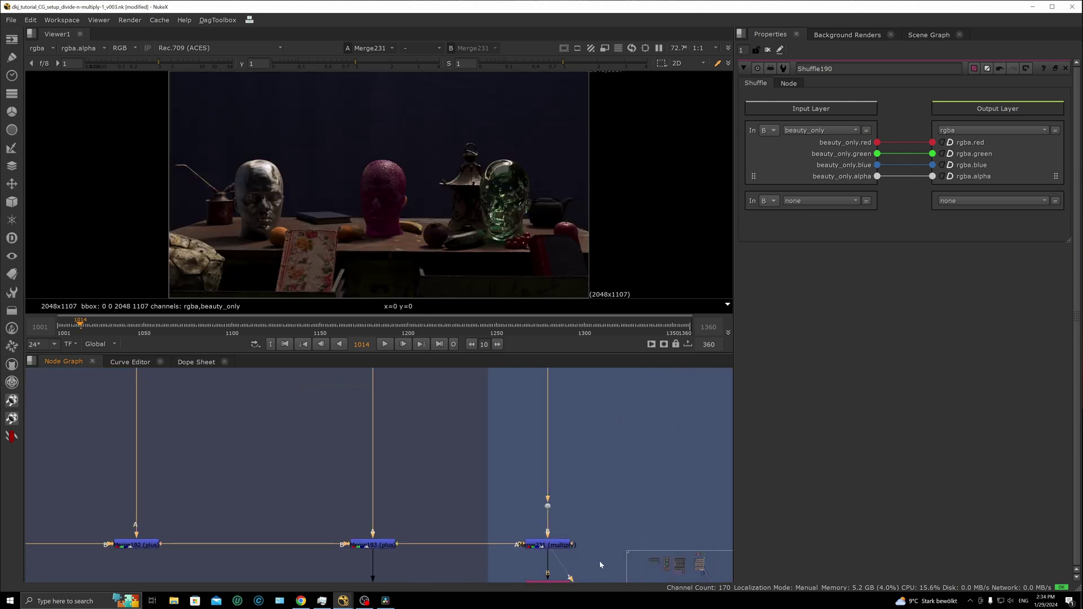
View the main pipe entering the direct and indirect section, then return the viewer to its multiply merge
left_click(548, 506)
key("1")
left_click_drag(496, 511, 646, 575)
key("1")
scroll(531, 484, "down", 5)
scroll(475, 507, "down", 4)
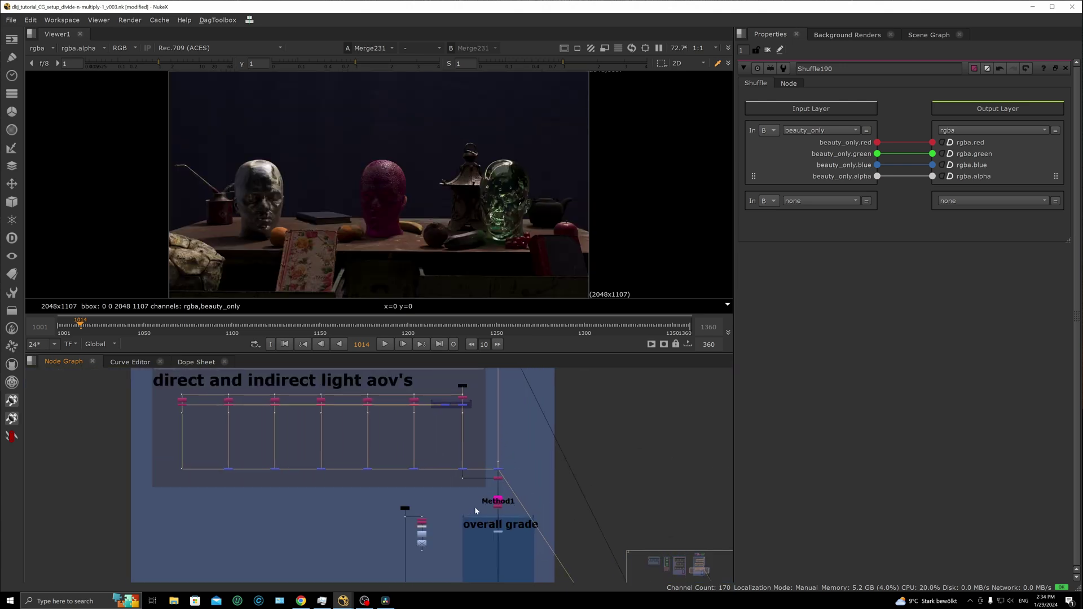
Examine how the three AOV sections of the divide and multiply setup are stacked along the main pipe
scroll(475, 506, "up", 3)
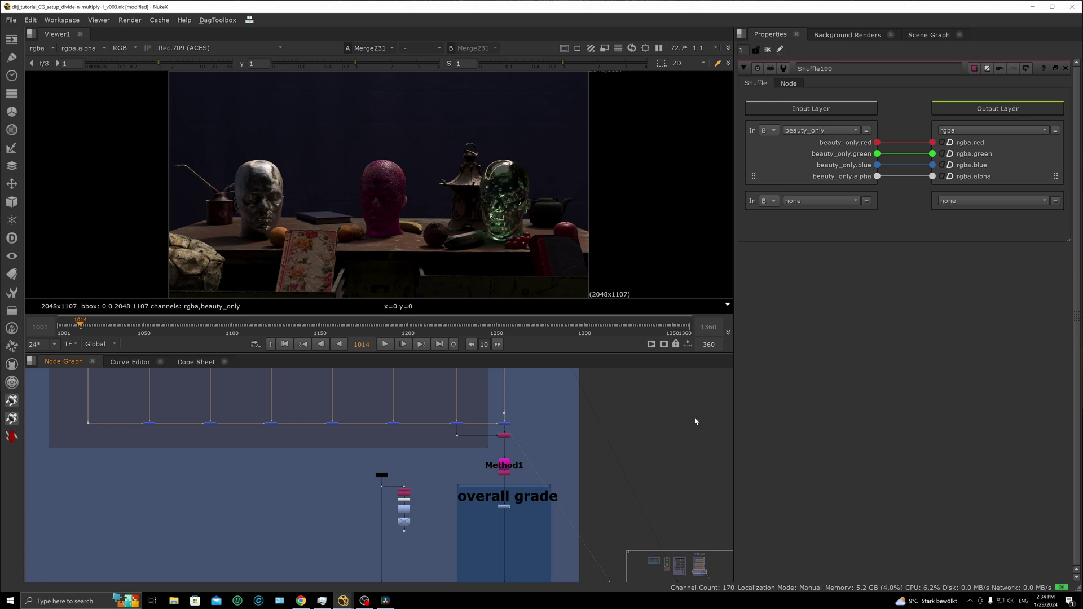
scroll(517, 452, "down", 5)
scroll(497, 485, "up", 2)
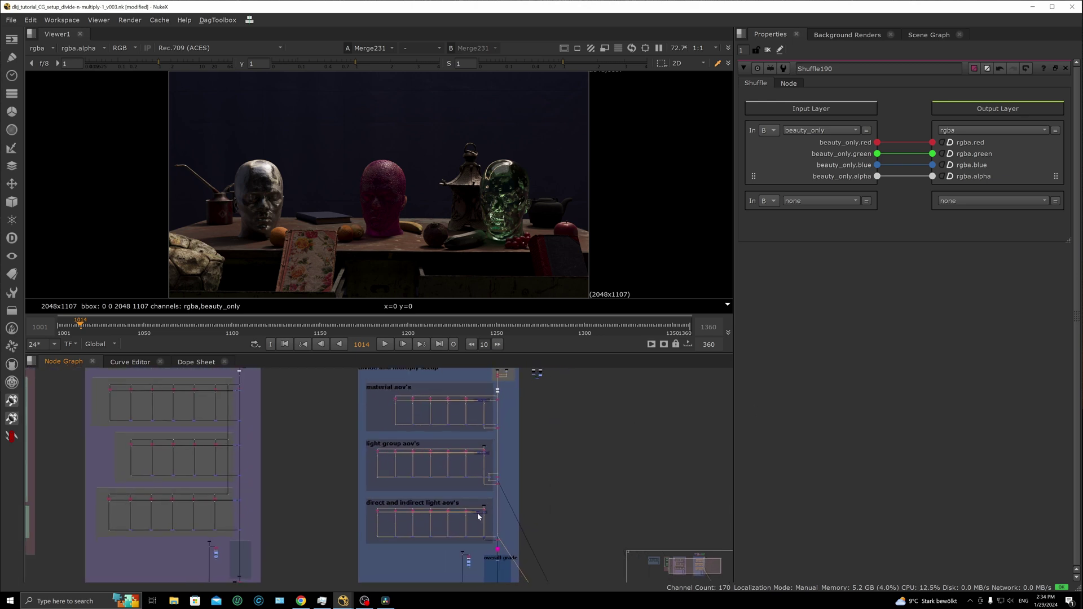
middle_click_drag(478, 514, 476, 510)
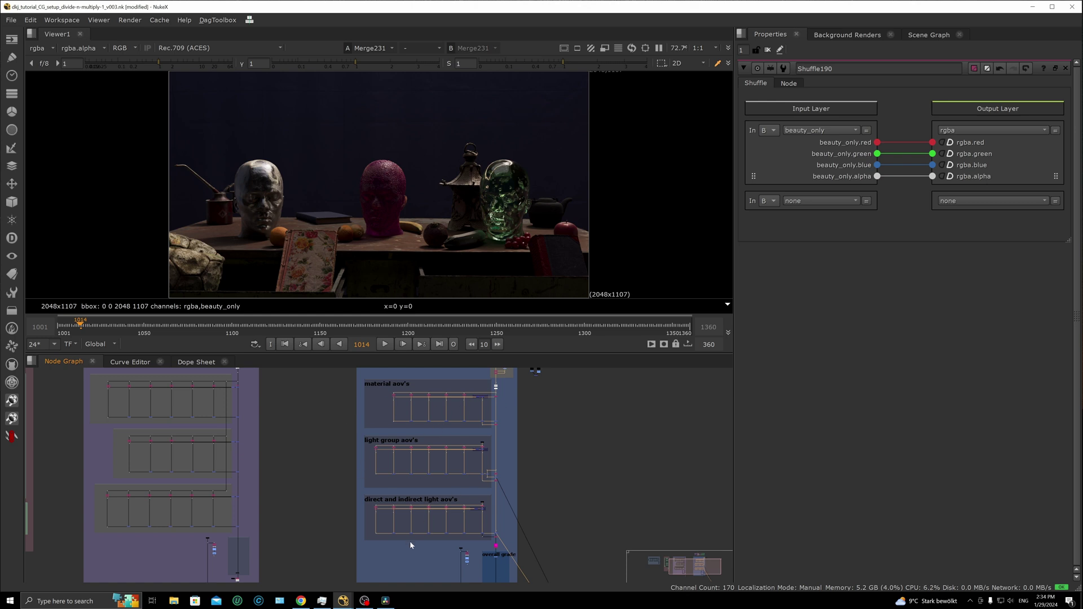
middle_click_drag(450, 538, 410, 488)
middle_click_drag(459, 418, 453, 428)
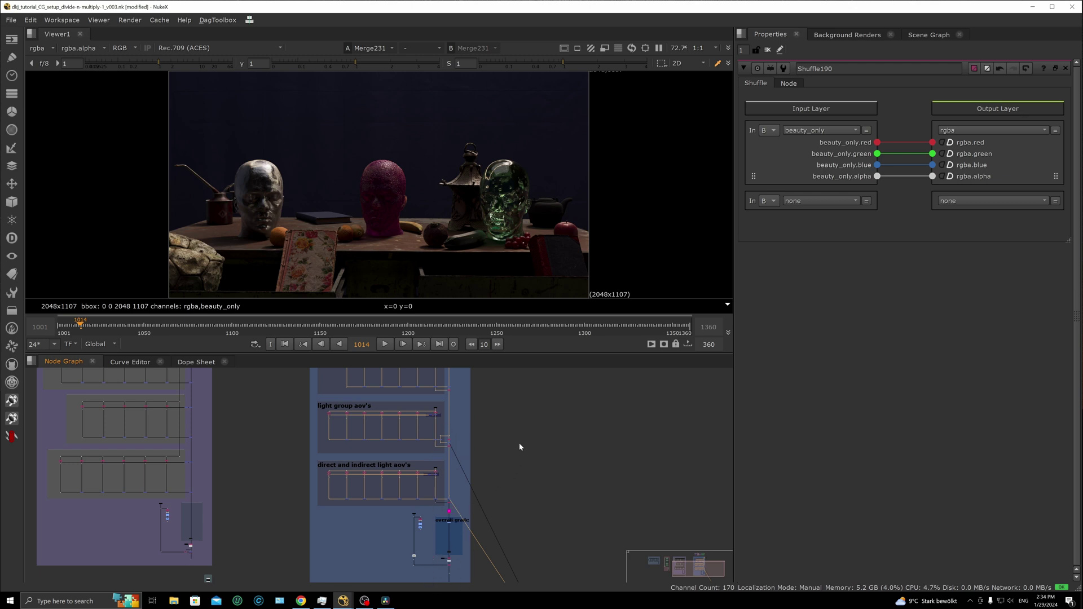
middle_click_drag(522, 453, 538, 486)
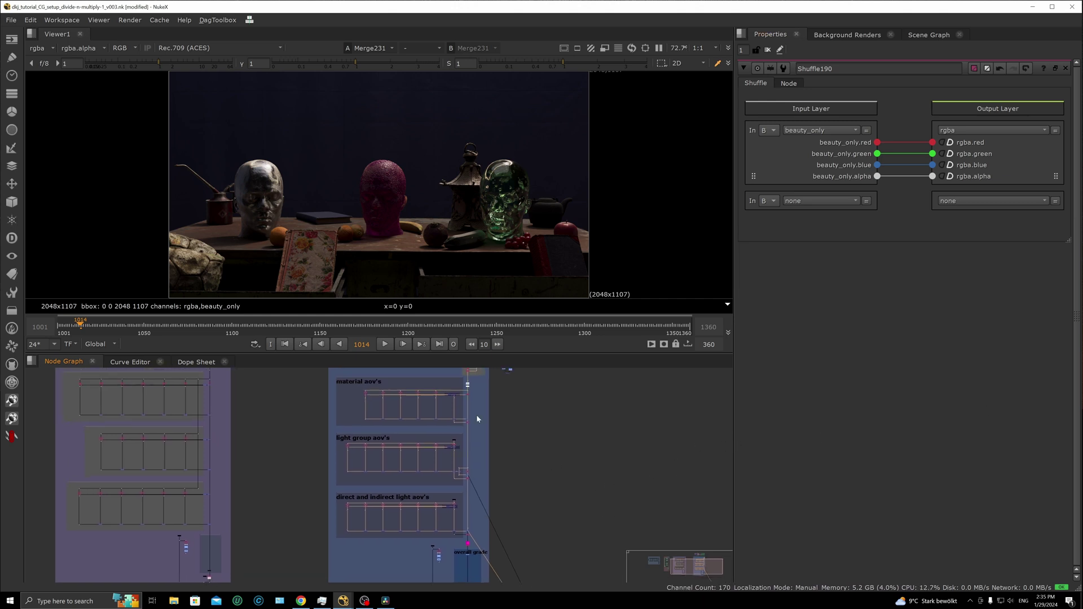
Open the shuffle that ends the material AOVs section and display its mat_aovs layer in the viewer
scroll(476, 414, "up", 8)
double_click(437, 436)
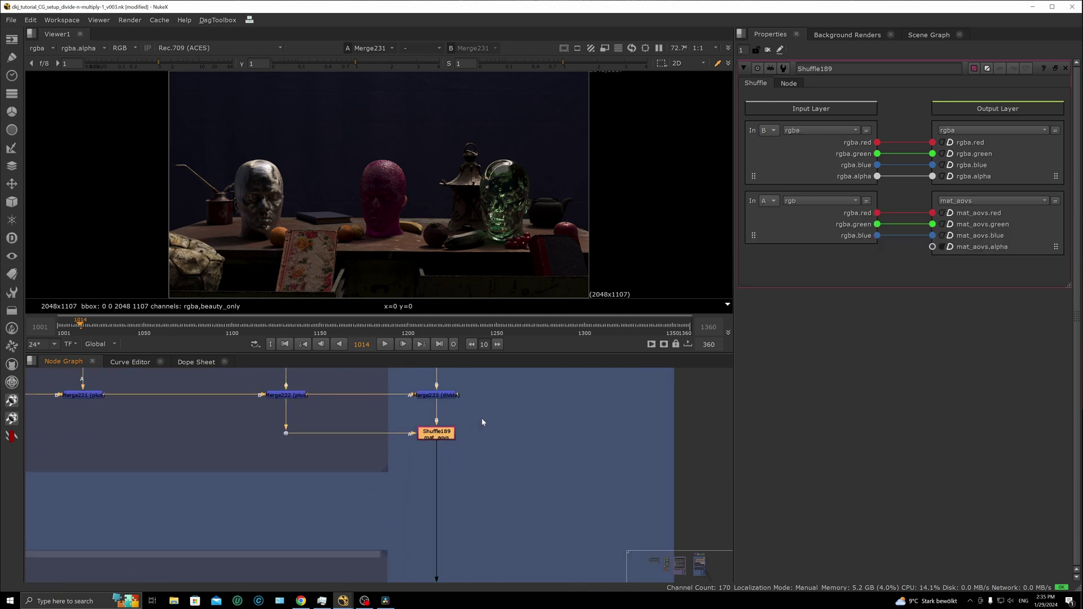
key("1")
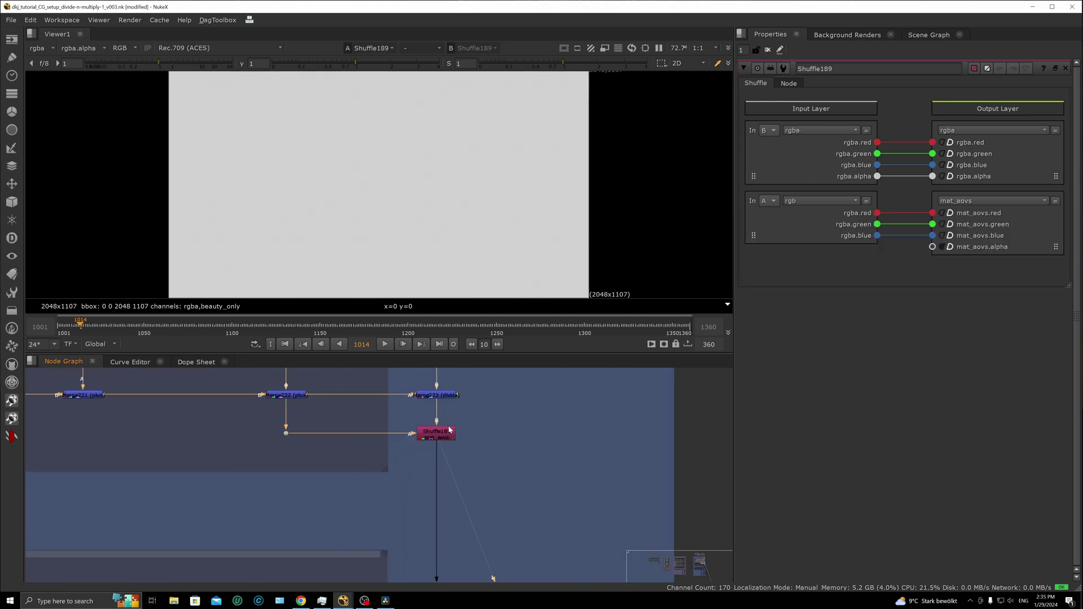
scroll(450, 430, "down", 5)
left_click(40, 48)
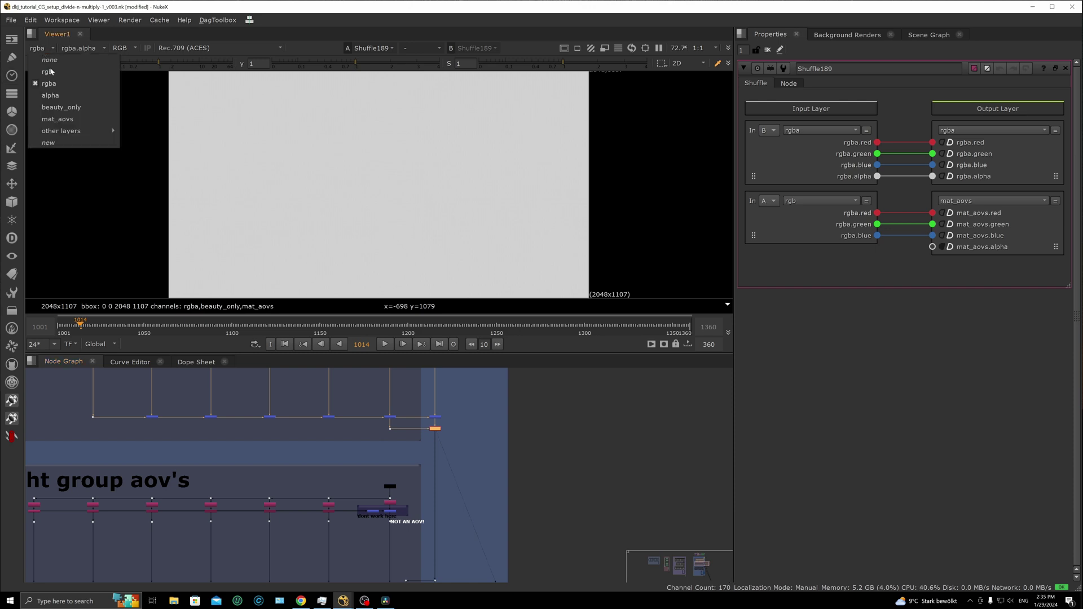
left_click(61, 119)
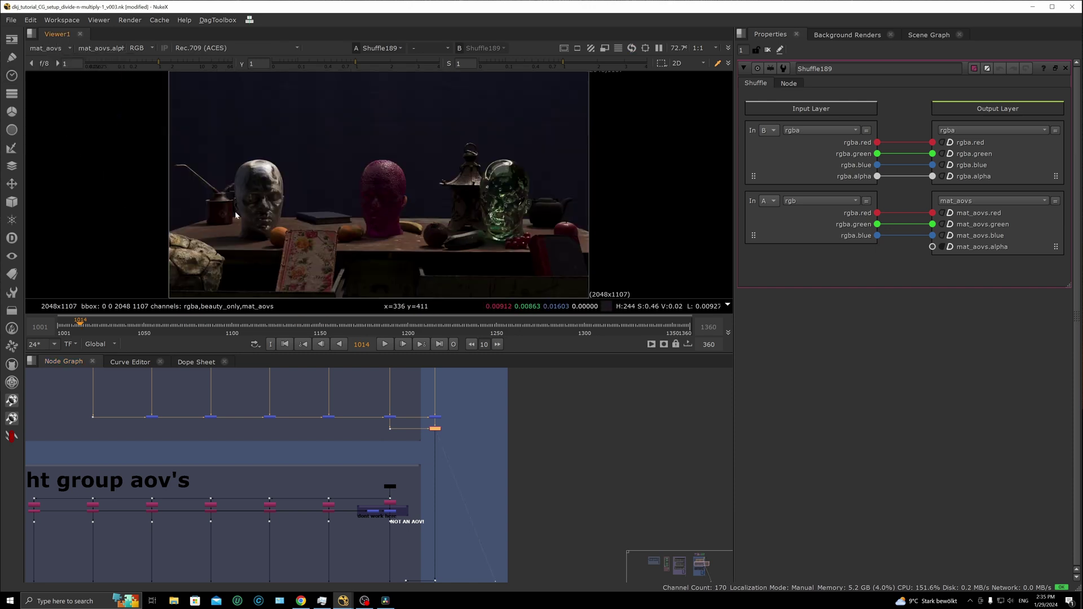
Display the lgt_grp layer of the shuffle that ends the light group section, then set the viewer back to rgba
scroll(374, 501, "down", 2)
scroll(395, 474, "up", 3)
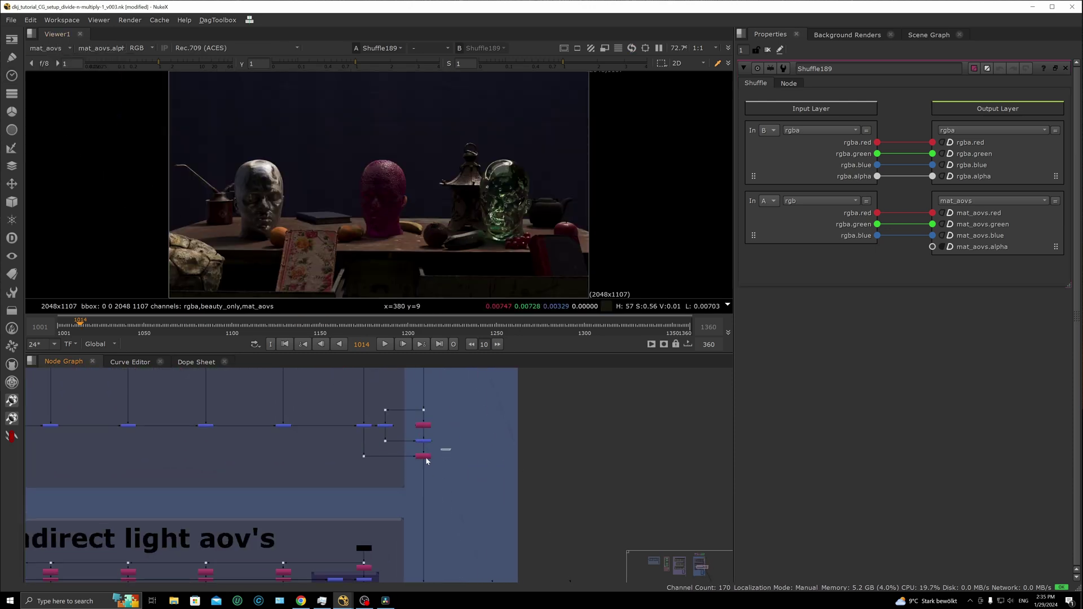
left_click(424, 457)
key("1")
left_click(51, 50)
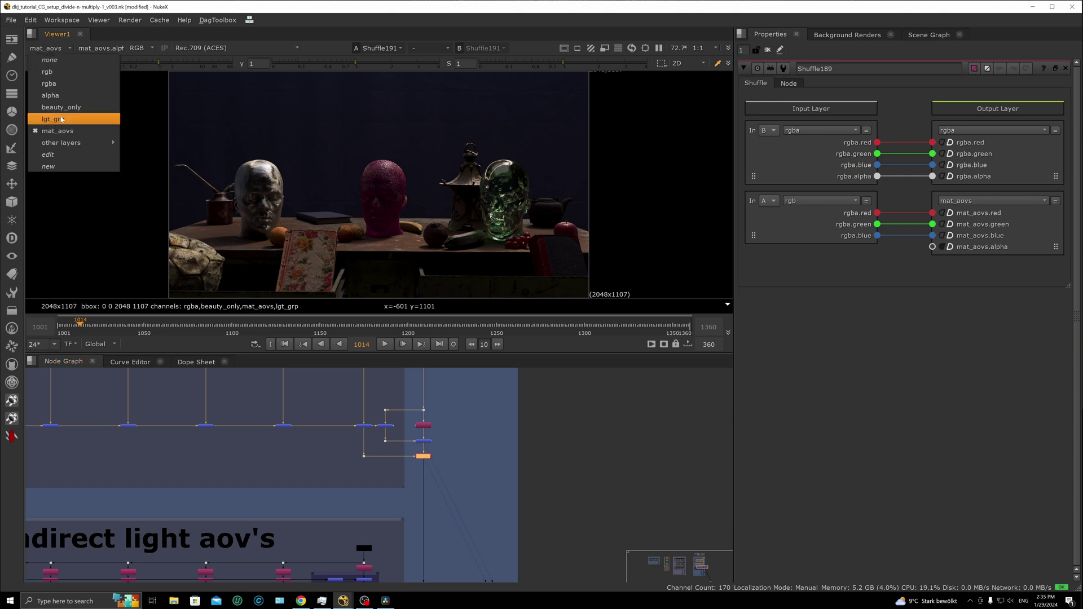
left_click(61, 119)
left_click(43, 49)
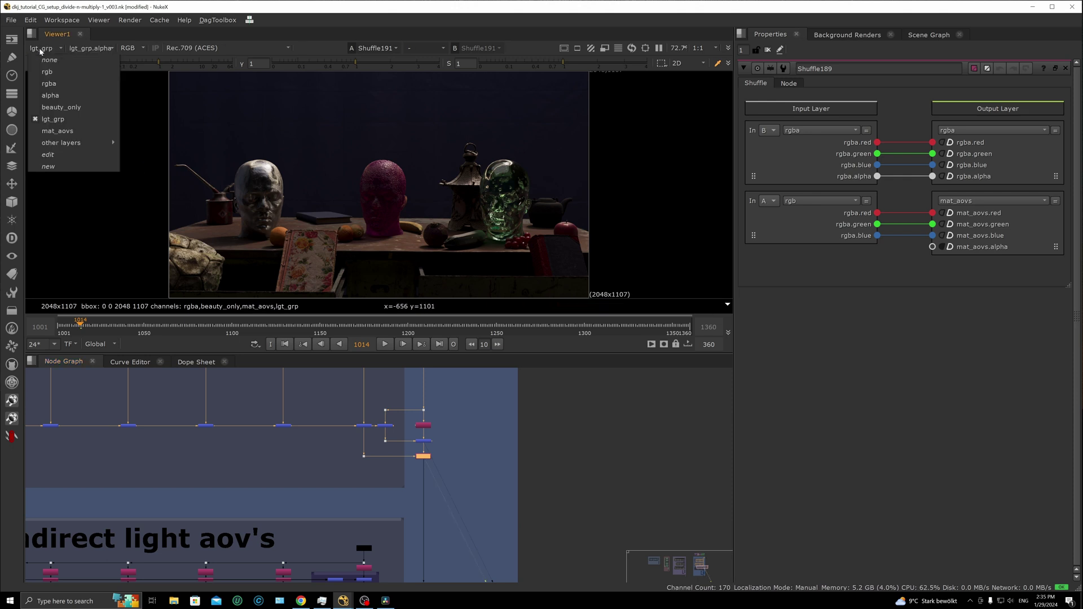
left_click(51, 86)
Examine the layer shuffle at the end of the light group section and the direct and indirect light AOV nodes below it
scroll(455, 455, "down", 5)
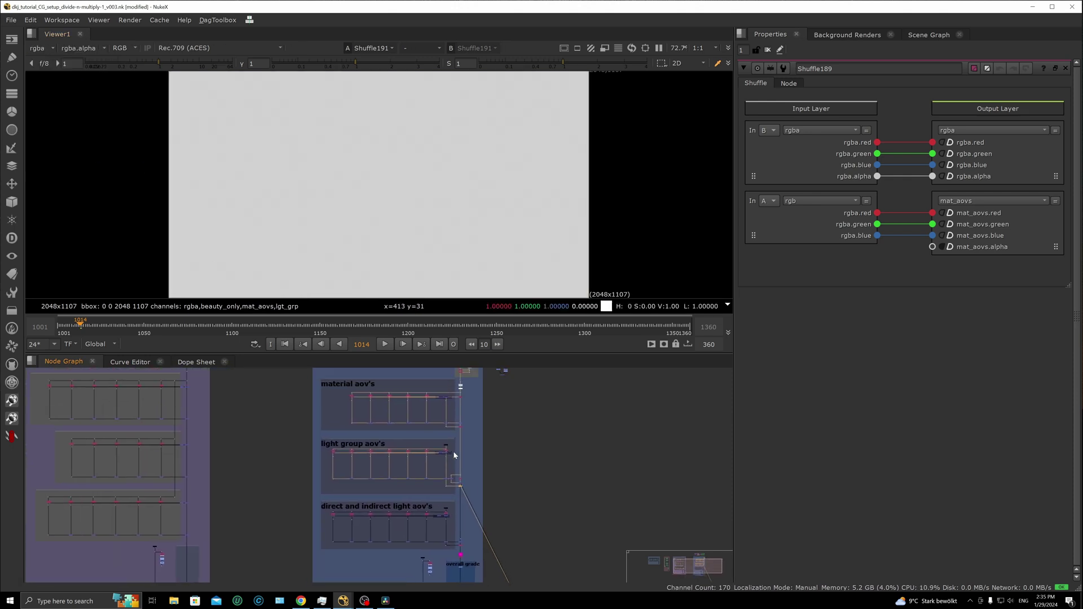
scroll(455, 440, "up", 5)
left_click_drag(430, 407, 476, 444)
middle_click_drag(451, 554, 449, 426)
left_click_drag(425, 405, 498, 423)
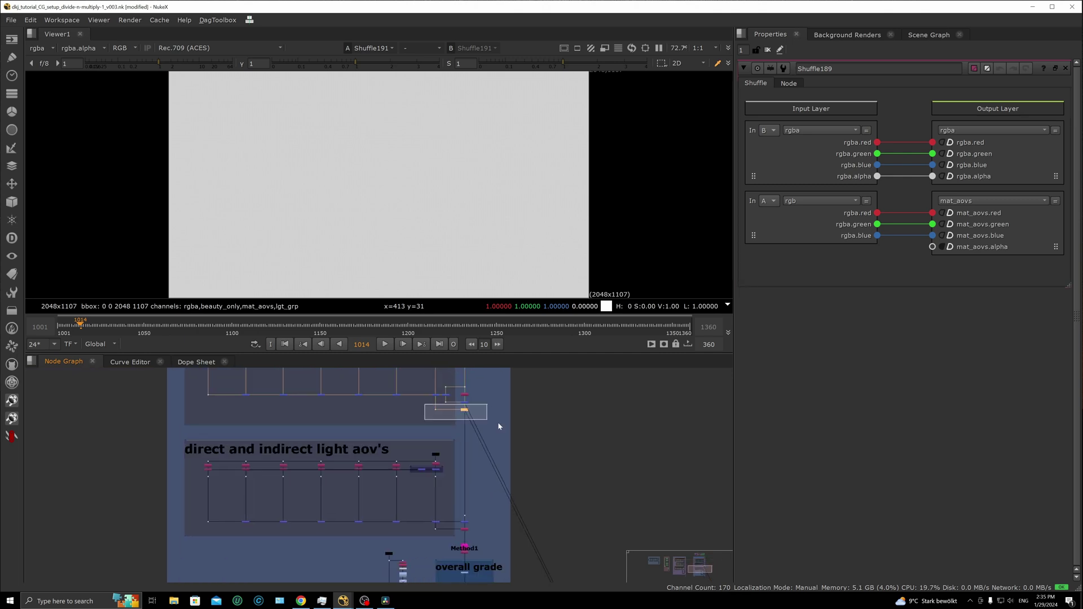
middle_click_drag(486, 497, 476, 429)
scroll(395, 474, "down", 2)
left_click_drag(213, 400, 438, 484)
left_click_drag(416, 467, 425, 475)
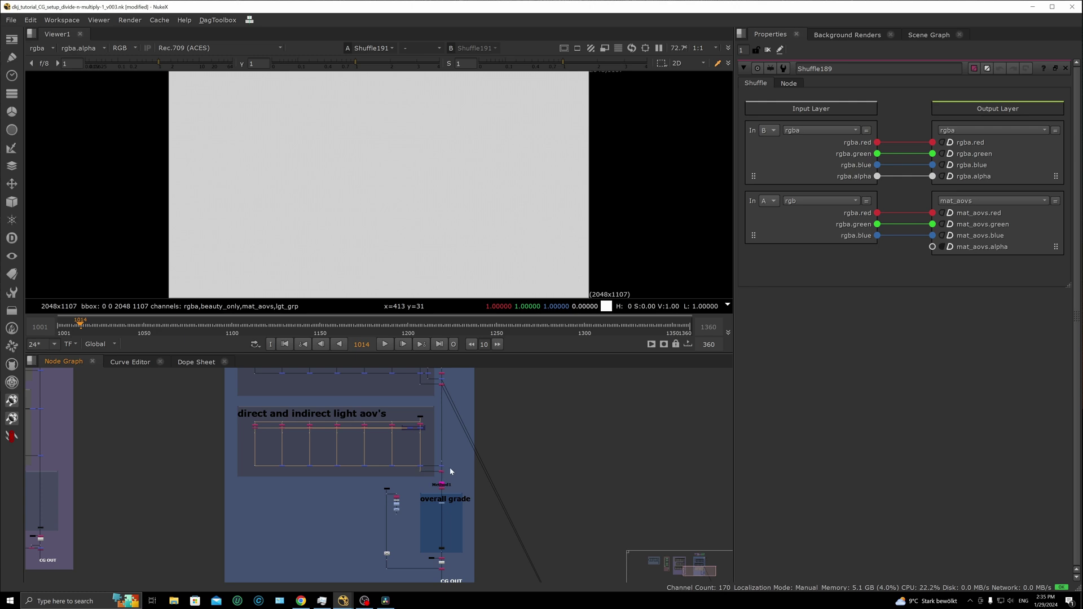
Open the Method1 node's AOV controls and display the node in the viewer
scroll(445, 503, "up", 6)
left_click(442, 513)
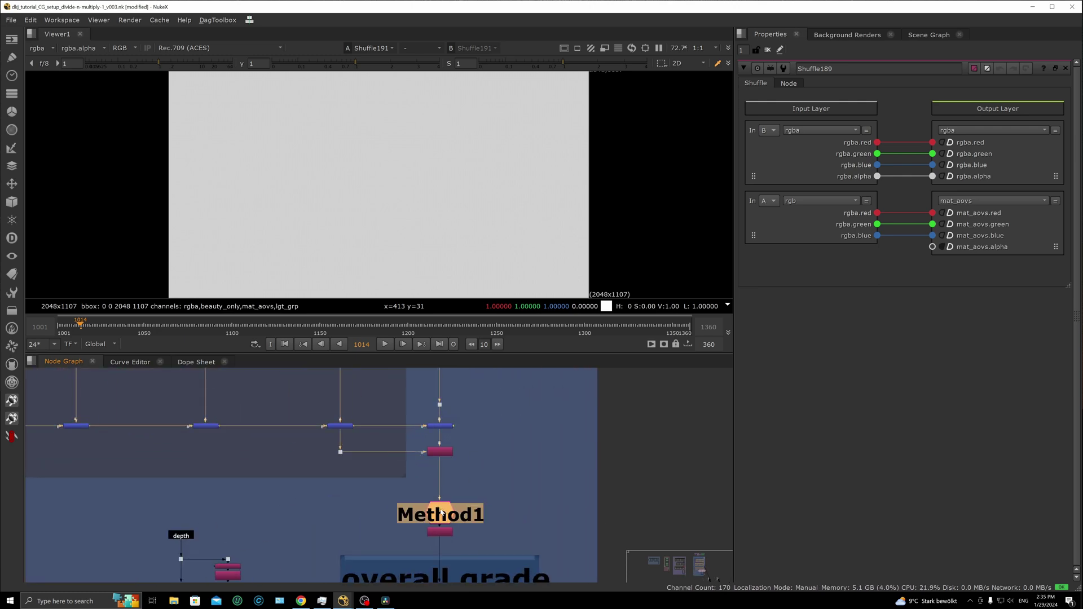
double_click(443, 515)
key("1")
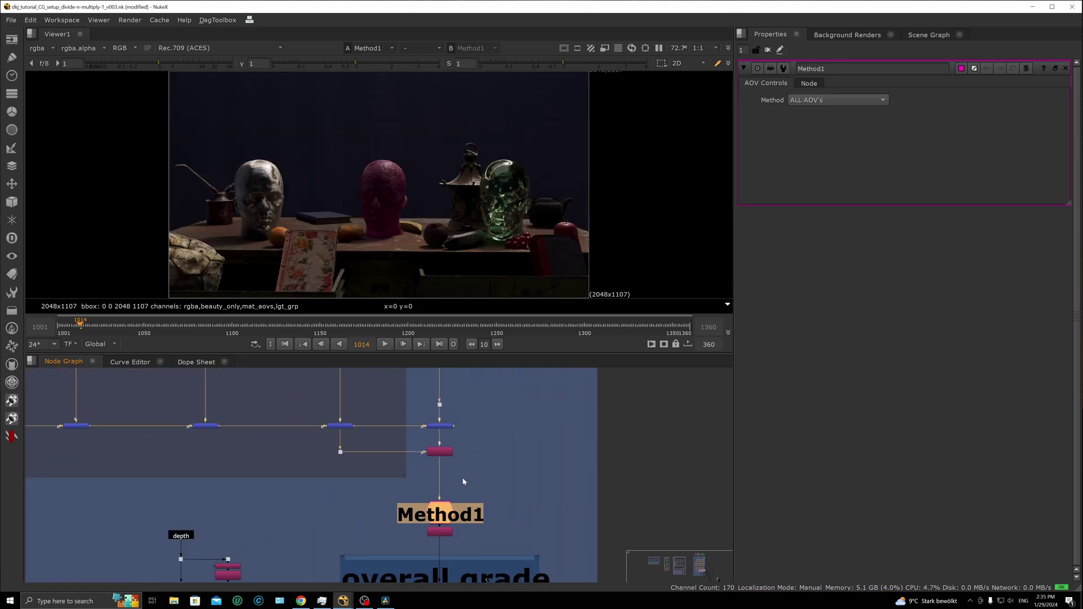
Review the AOV options offered by Method1's Method setting, keeping ALL AOV's selected
left_click(840, 100)
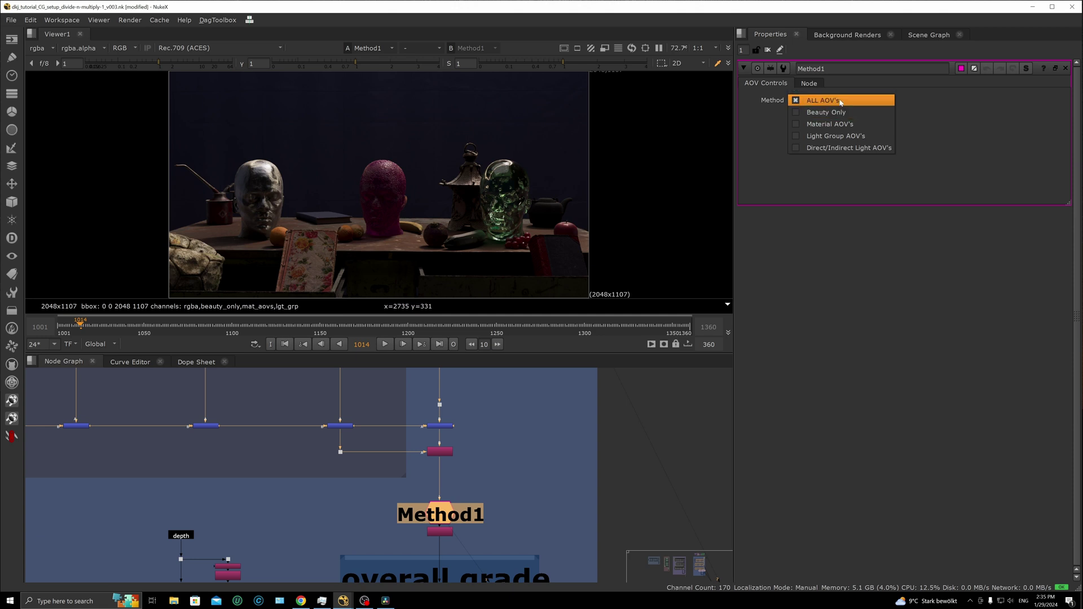
key("Escape")
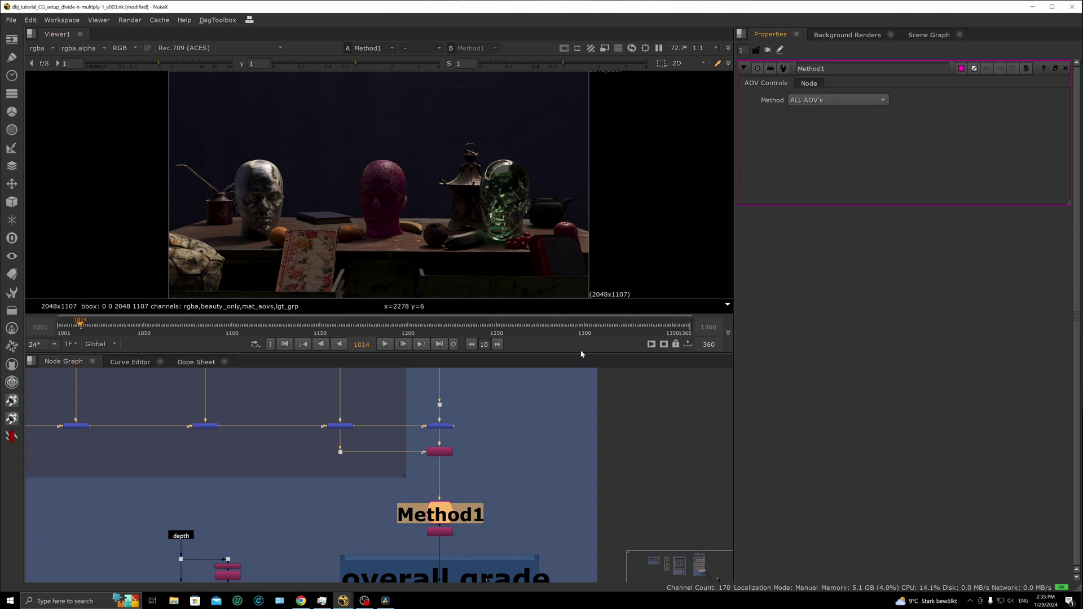
left_click(812, 101)
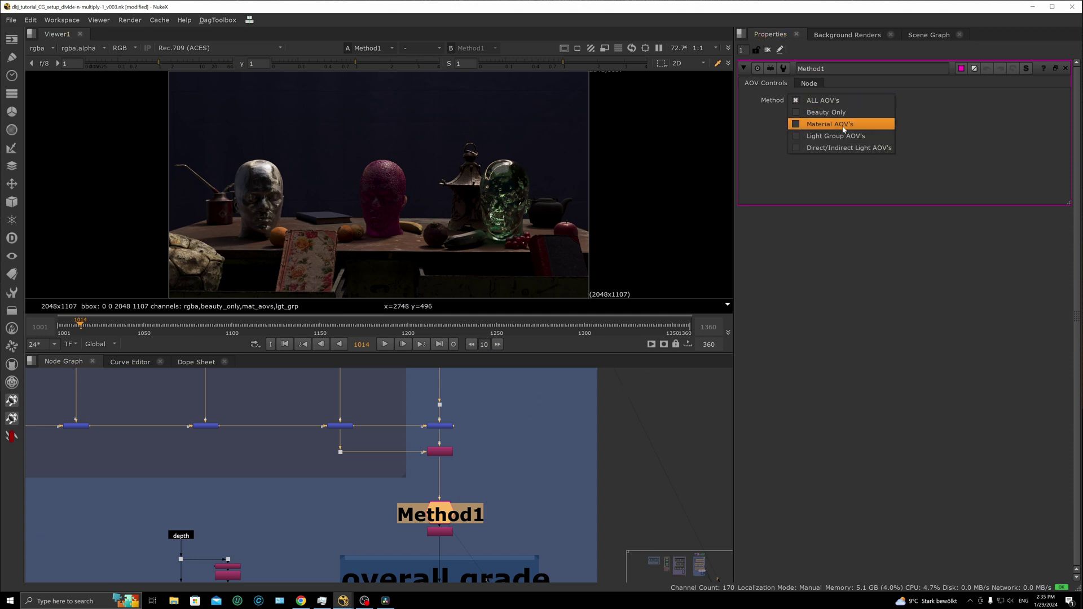
left_click(906, 122)
Look over the whole divide and multiply setup and select the Method1 node again
scroll(476, 474, "down", 3)
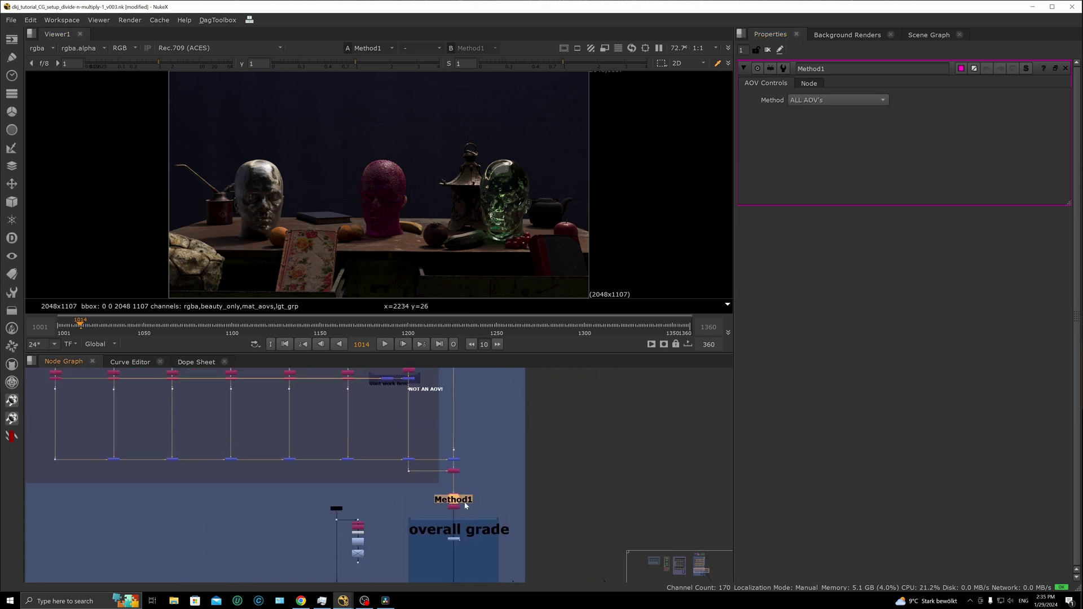
scroll(439, 488, "down", 2)
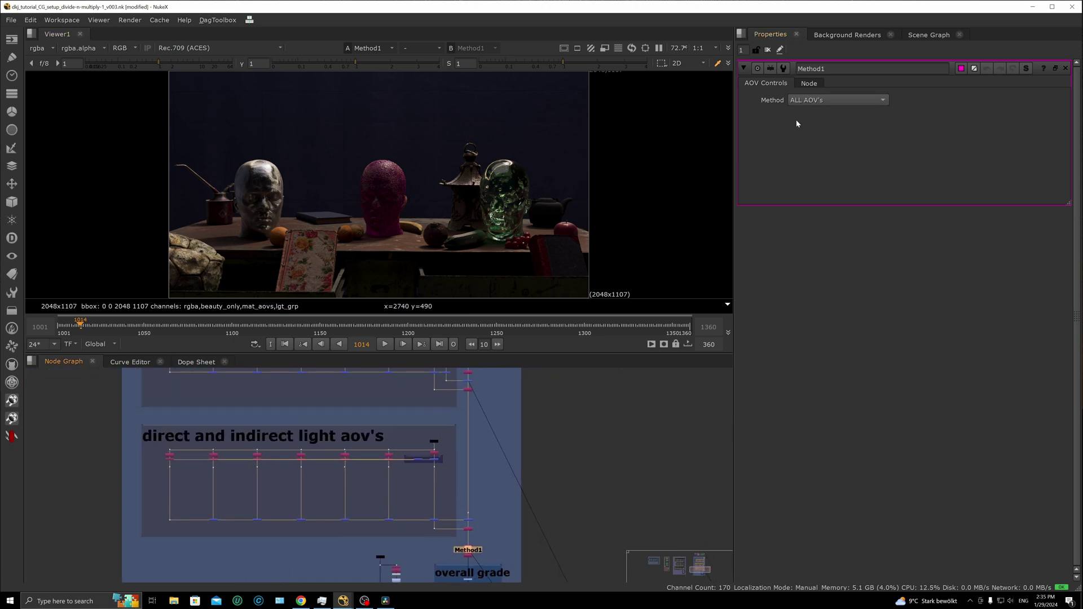
scroll(461, 455, "down", 5)
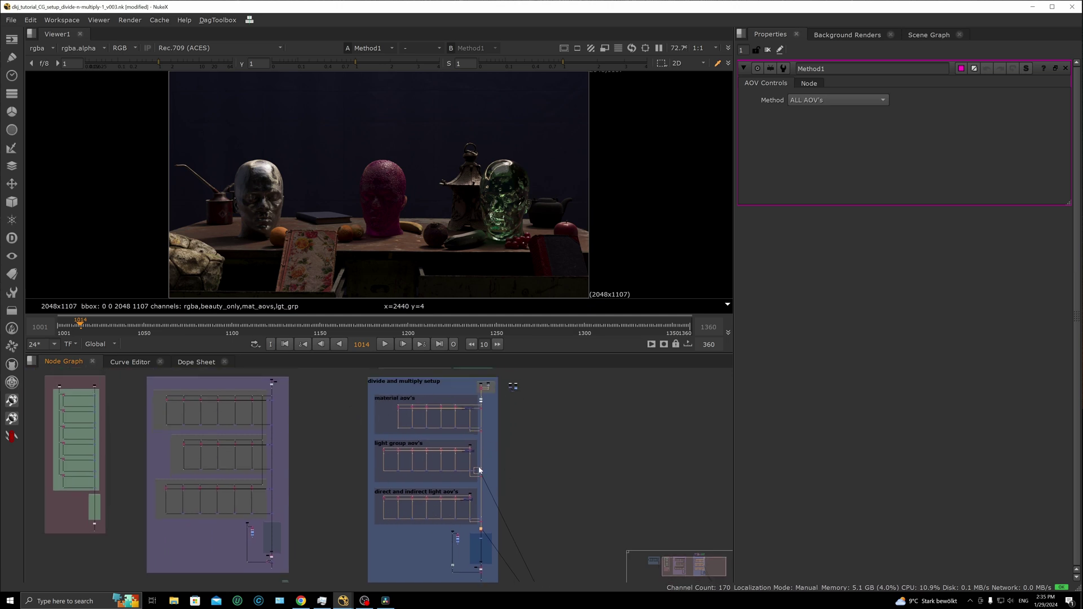
scroll(469, 534, "up", 8)
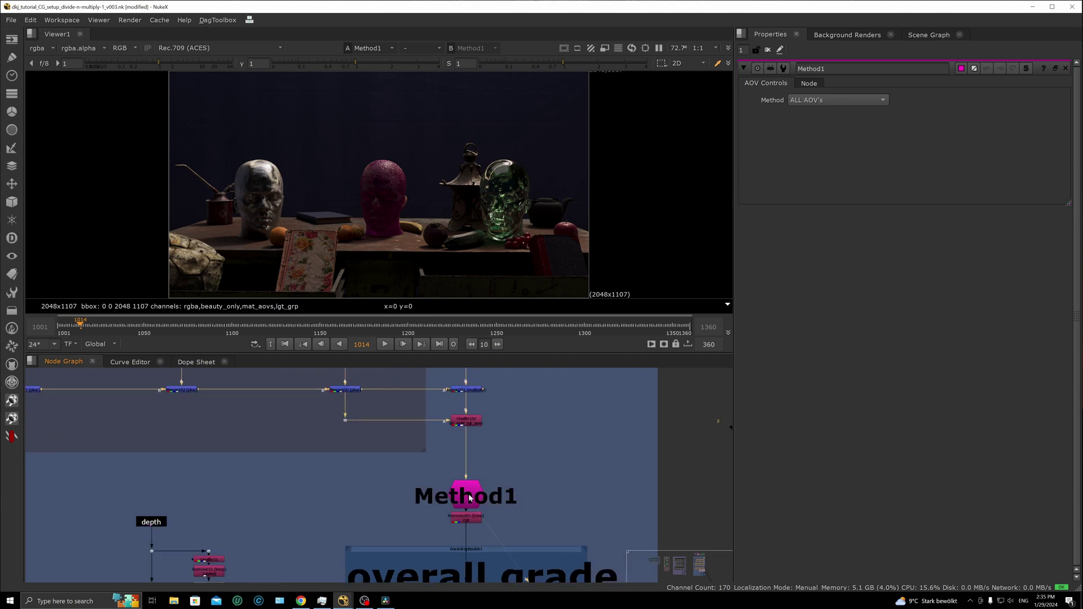
mouse_move(477, 497)
left_mouse_down()
mouse_move(476, 485)
mouse_move(475, 500)
left_mouse_up()
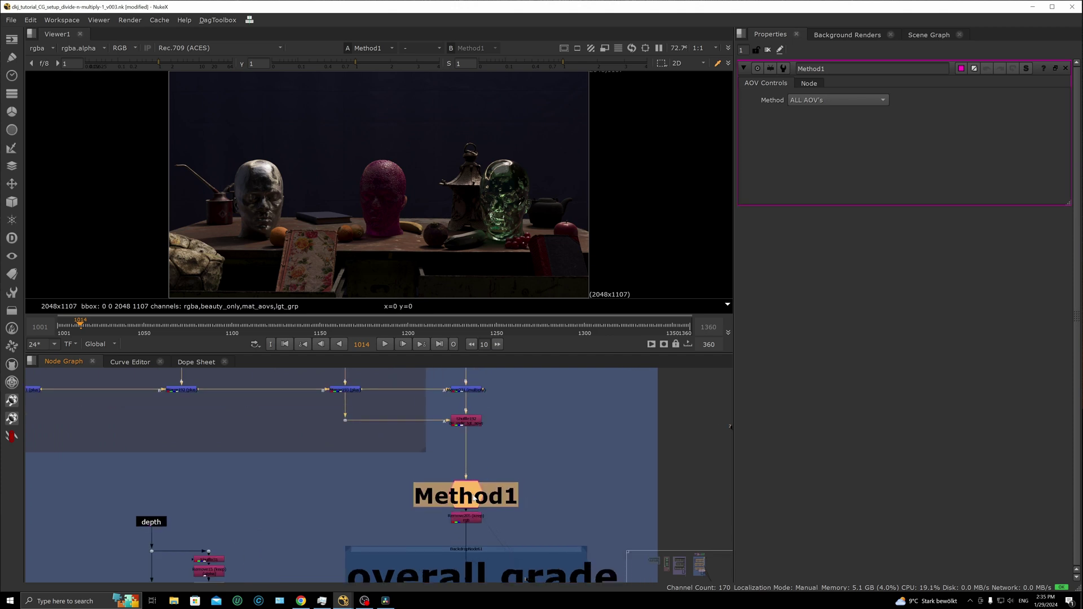
Open the settings of the Remove node below Method1, which keeps only rgb, and display that node in the viewer
scroll(474, 497, "down", 6)
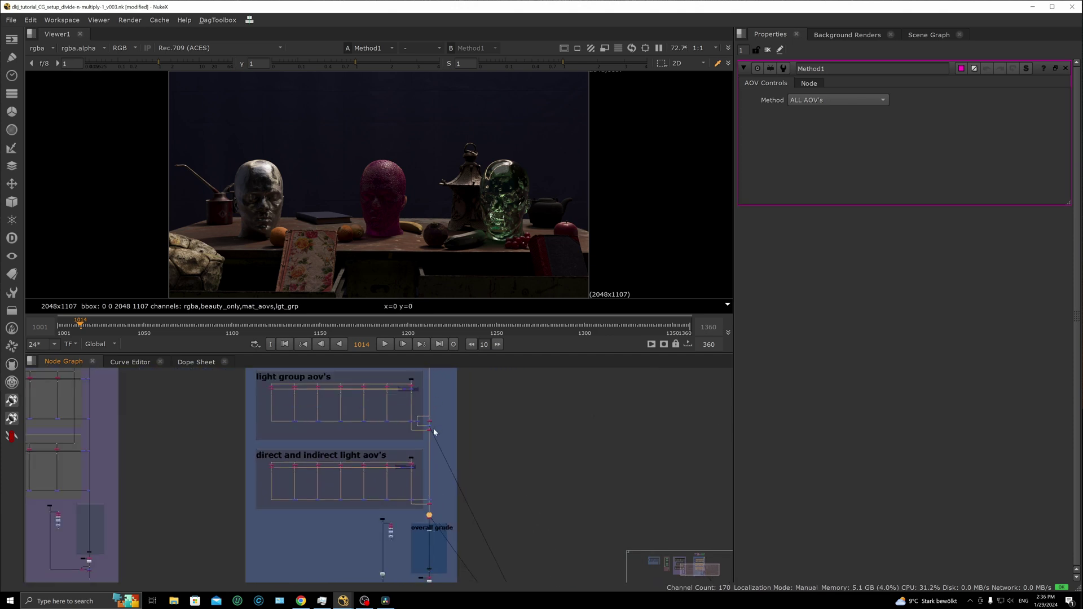
middle_click_drag(433, 392, 440, 426)
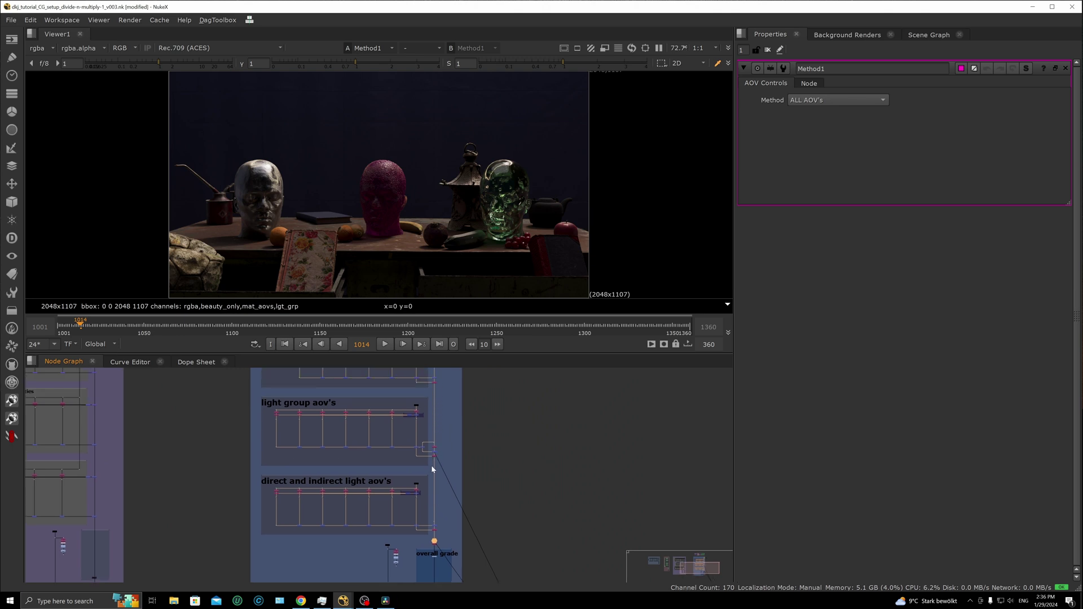
scroll(440, 534, "up", 8)
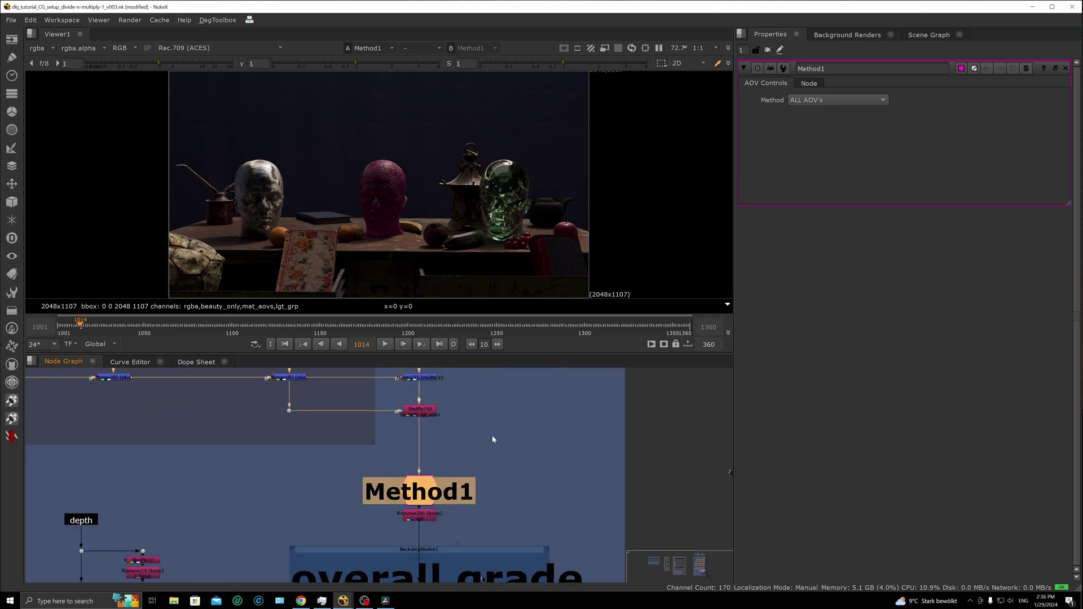
double_click(428, 517)
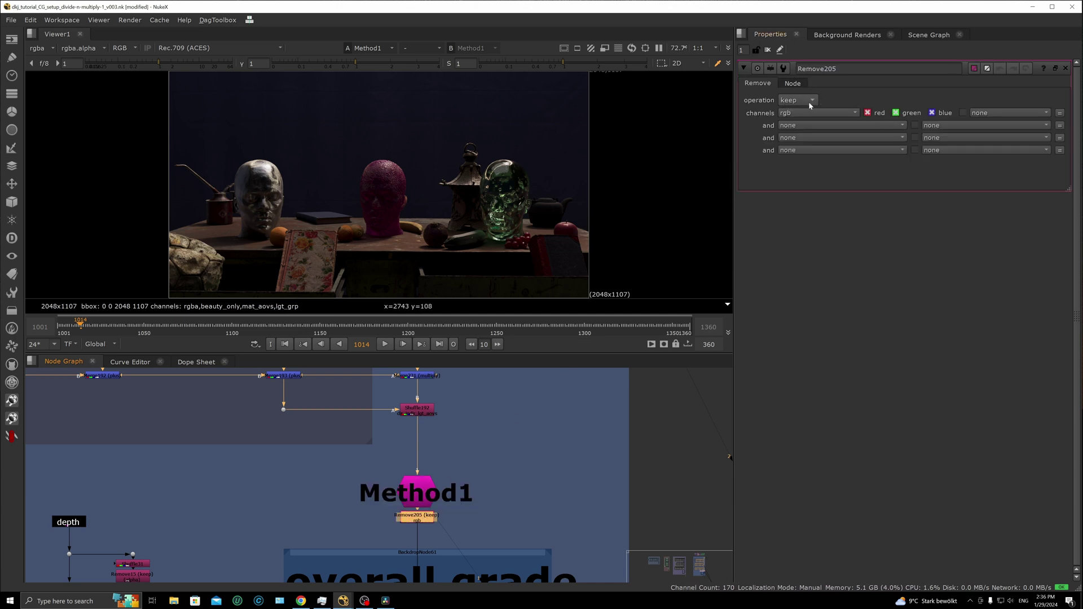
key("1")
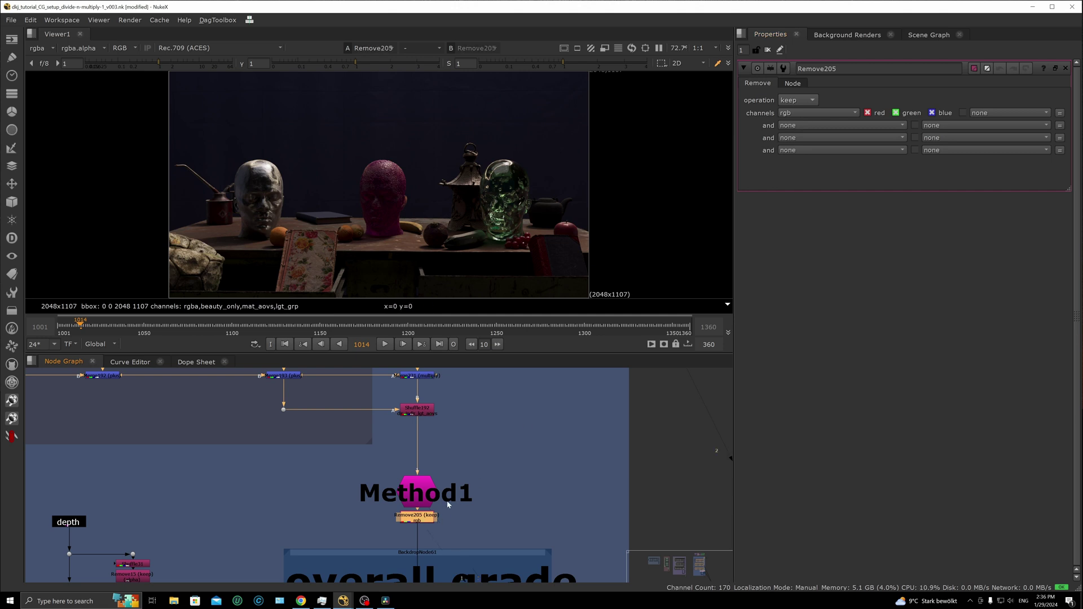
Open the Grade node in the overall grade section and review its offset and reverse settings
scroll(447, 503, "down", 4)
middle_click_drag(428, 537, 422, 496)
scroll(404, 497, "up", 2)
scroll(389, 508, "down", 4)
middle_click_drag(368, 536, 357, 448)
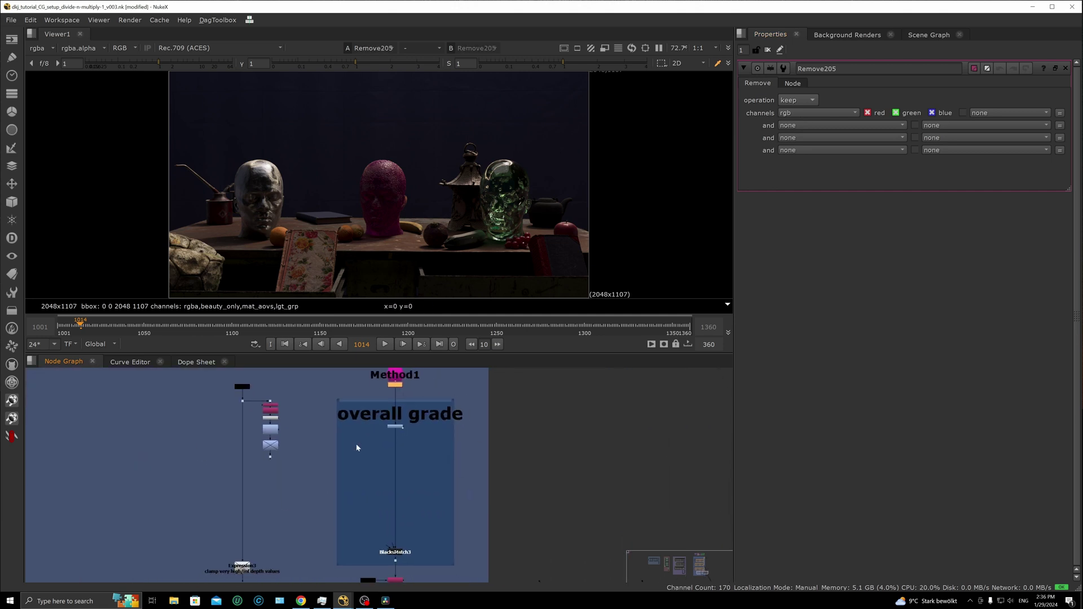
scroll(349, 430, "up", 2)
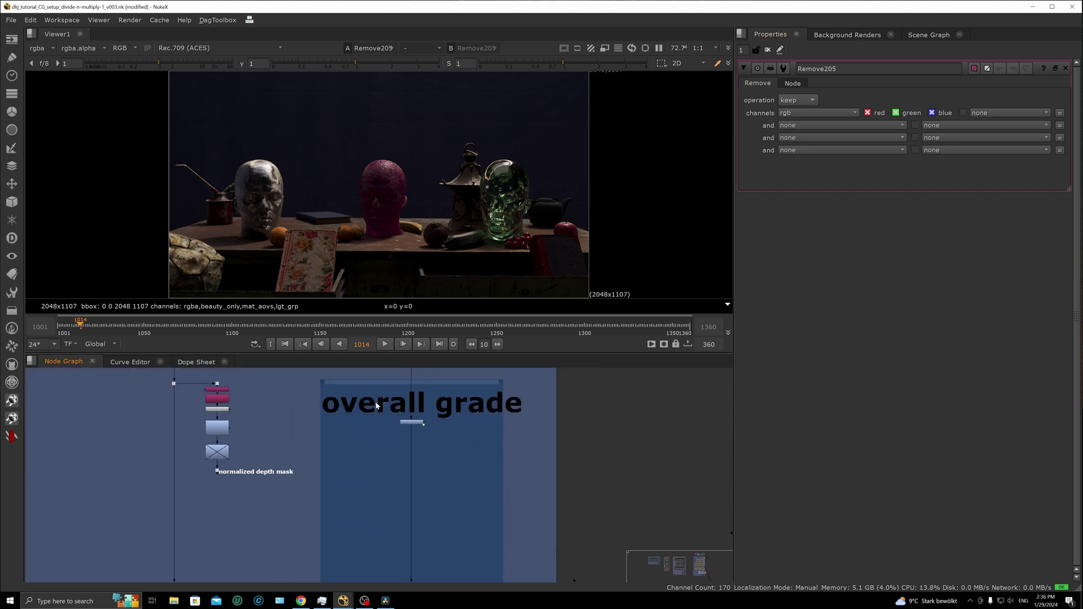
double_click(412, 422)
scroll(414, 428, "up", 3)
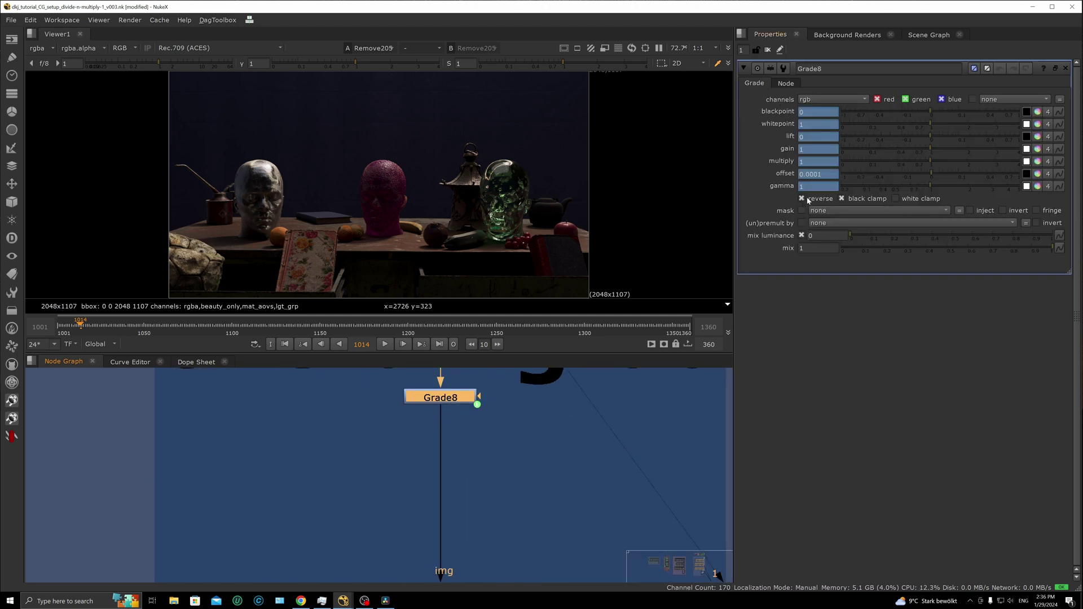
scroll(515, 425, "down", 4)
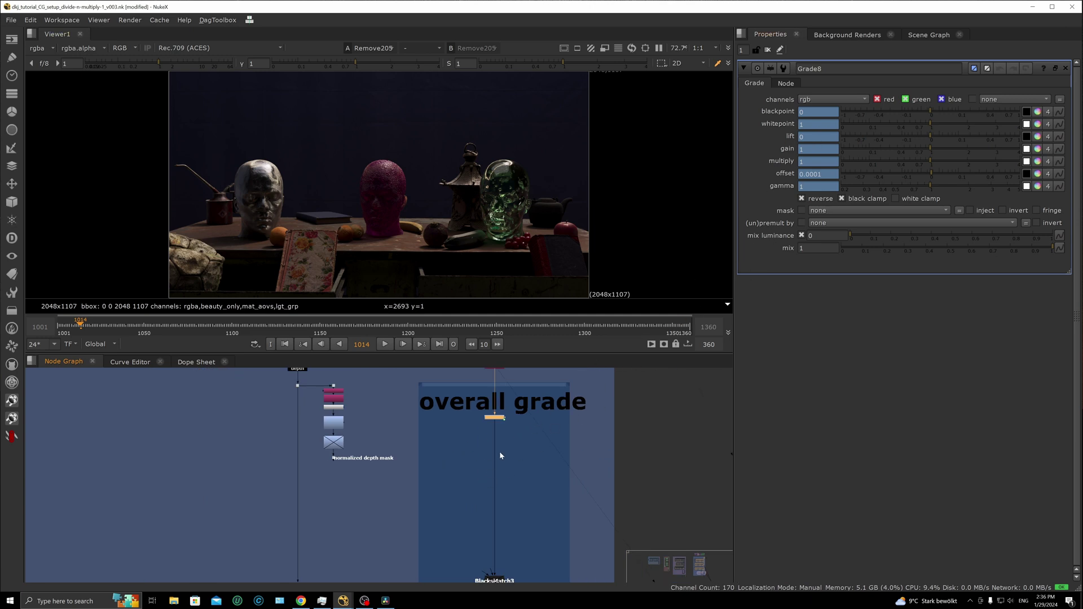
scroll(490, 457, "up", 3)
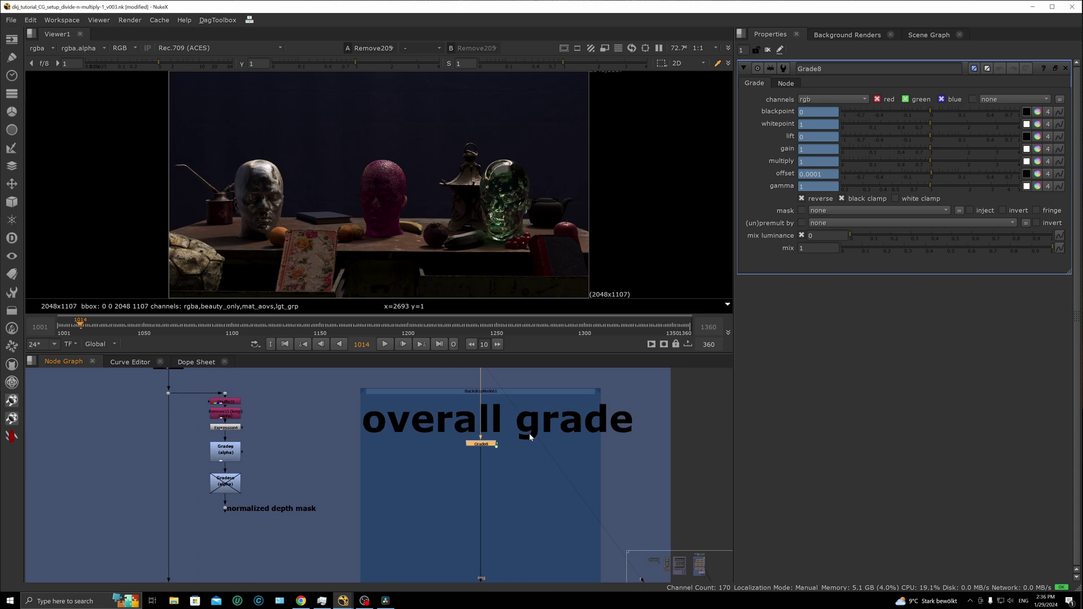
scroll(530, 436, "down", 5)
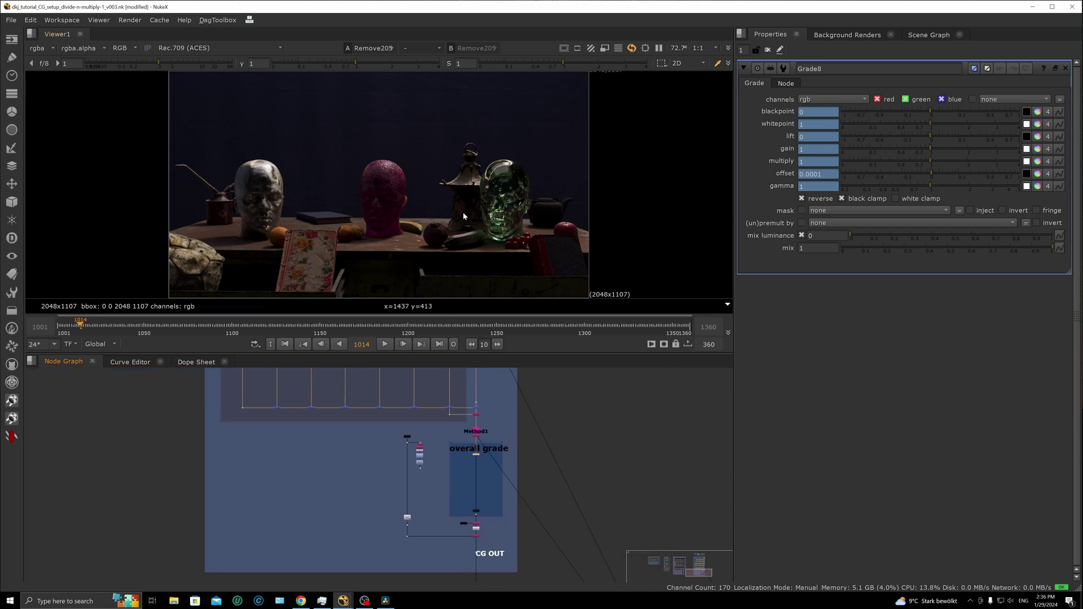
Raise the viewer gain to about 13.5 to inspect the dark areas around the glass head, and restore the normal exposure
left_click_drag(167, 63, 205, 64)
middle_click_drag(475, 212, 502, 184, "alt")
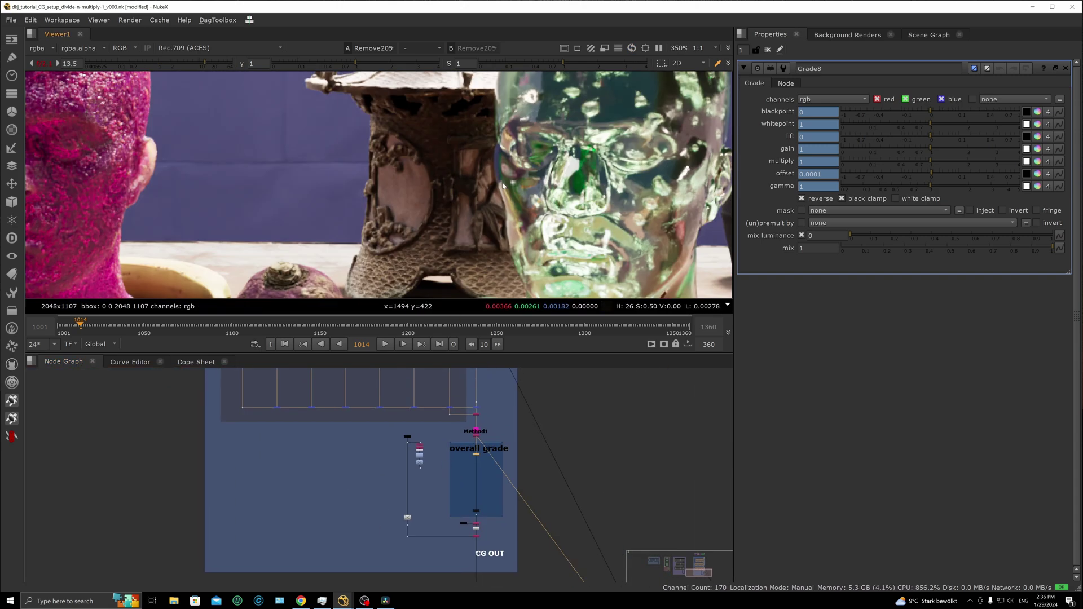
scroll(504, 185, "down", 1)
left_click(57, 64)
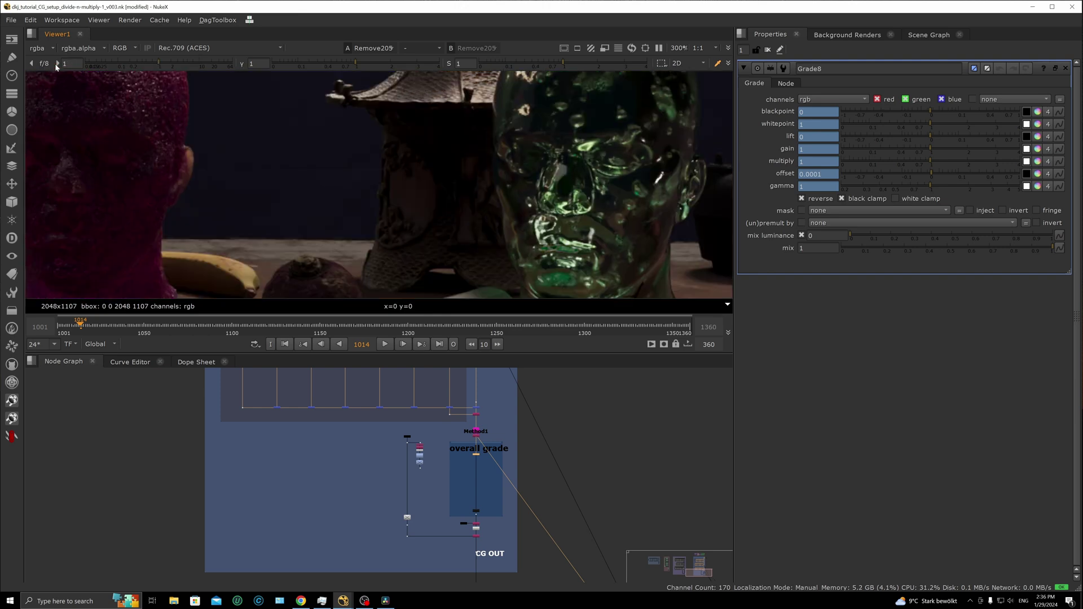
Open the settings of the BlacksMatch3 node at the end of the overall grade section and select the node
scroll(425, 428, "down", 6)
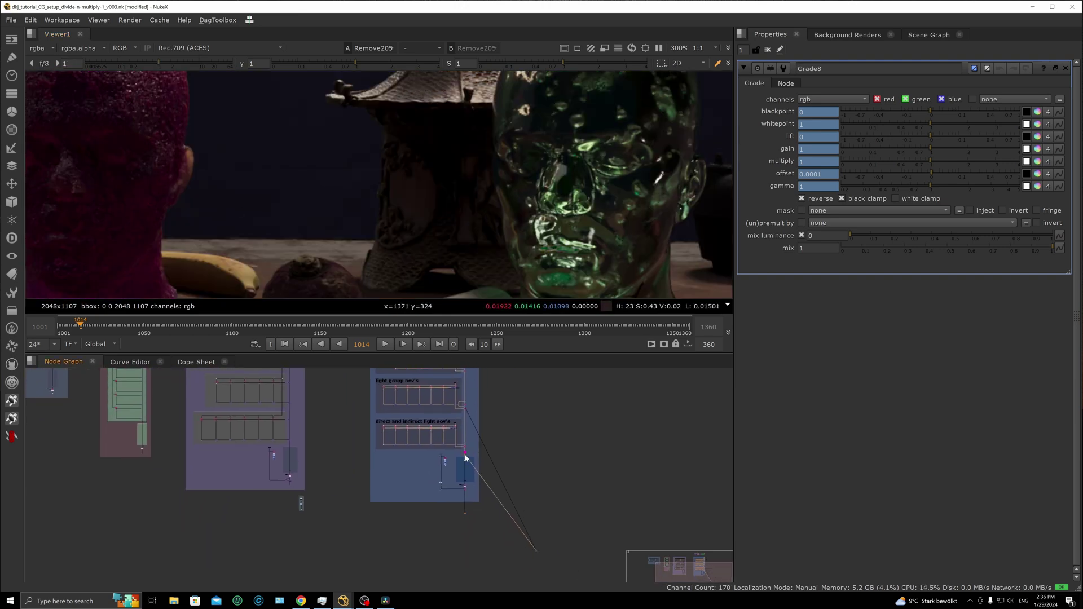
middle_click_drag(465, 455, 509, 427, "alt")
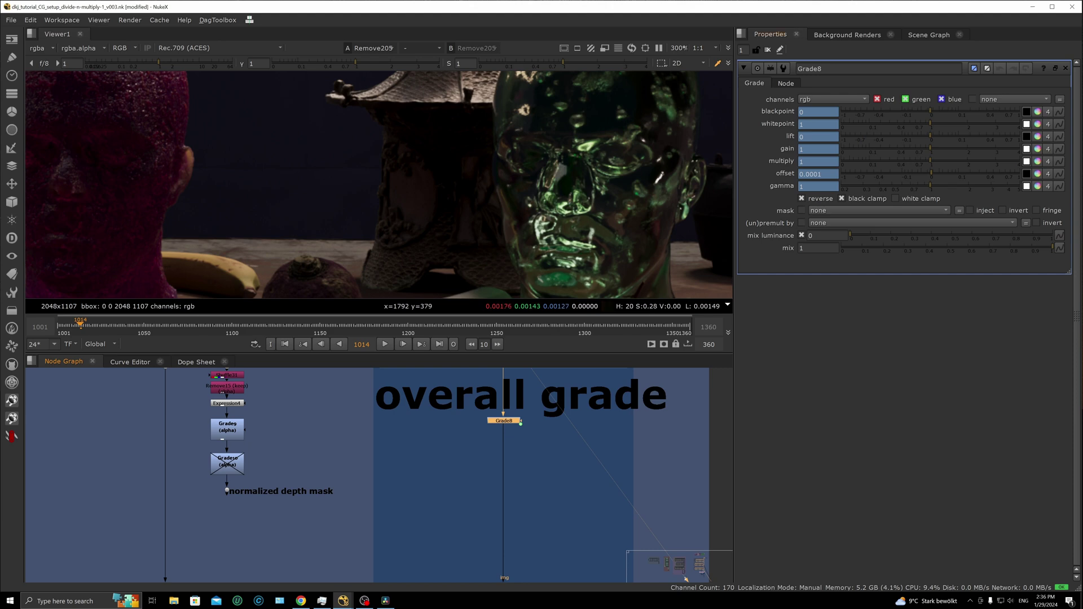
scroll(553, 459, "down", 4)
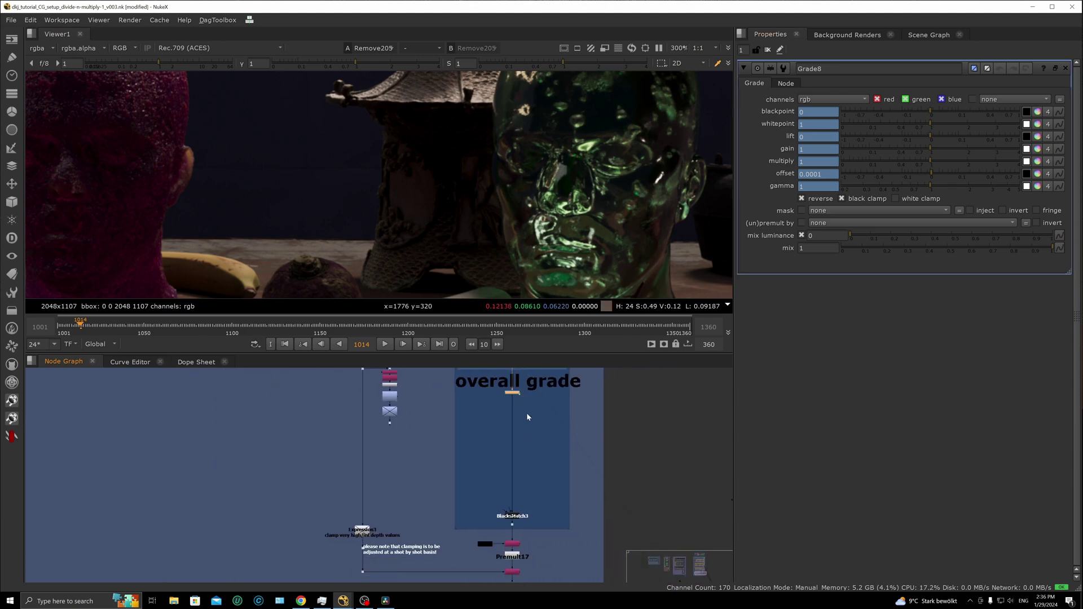
middle_click_drag(531, 519, 506, 499)
scroll(506, 499, "up", 3)
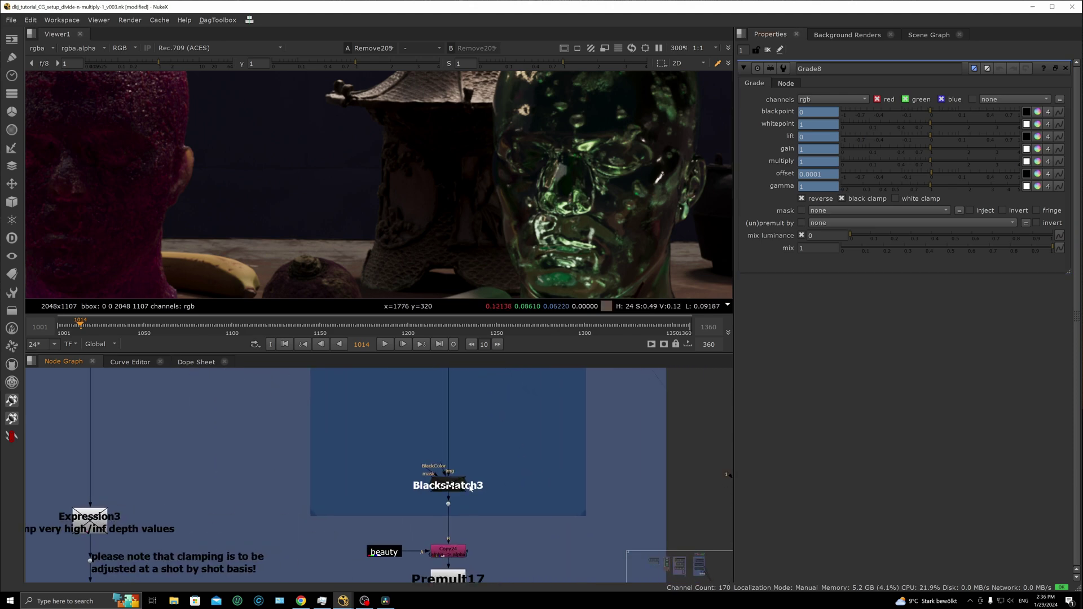
double_click(479, 486)
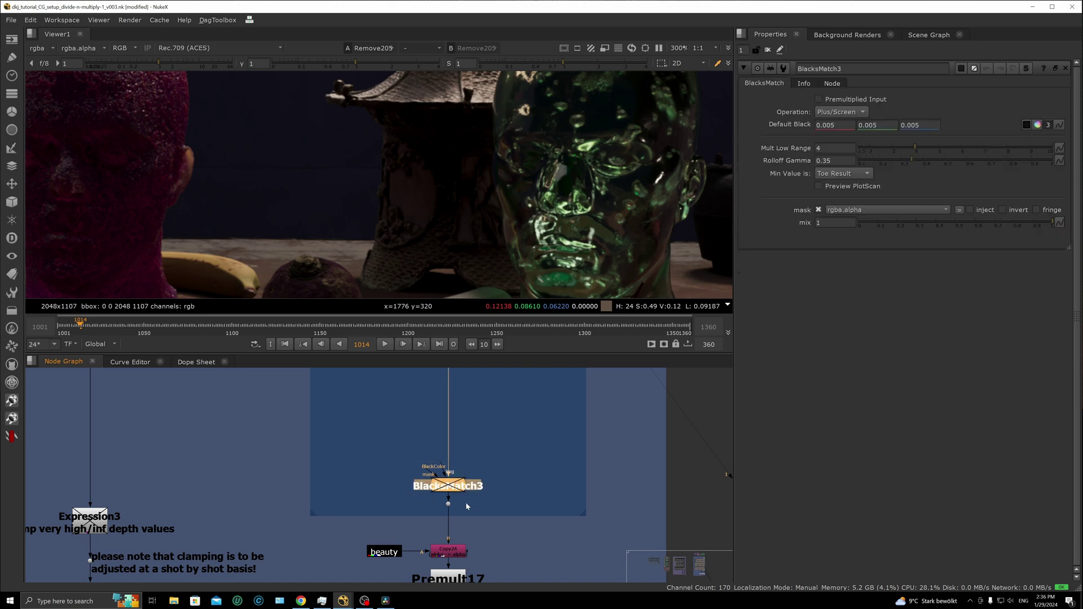
left_click(504, 501)
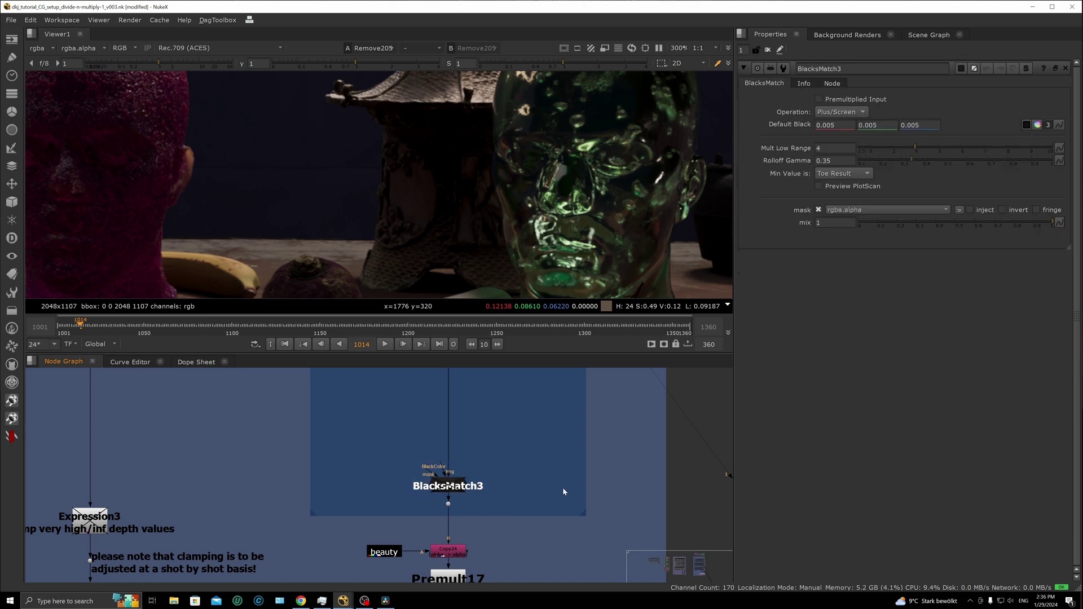
left_click(462, 488)
key("d")
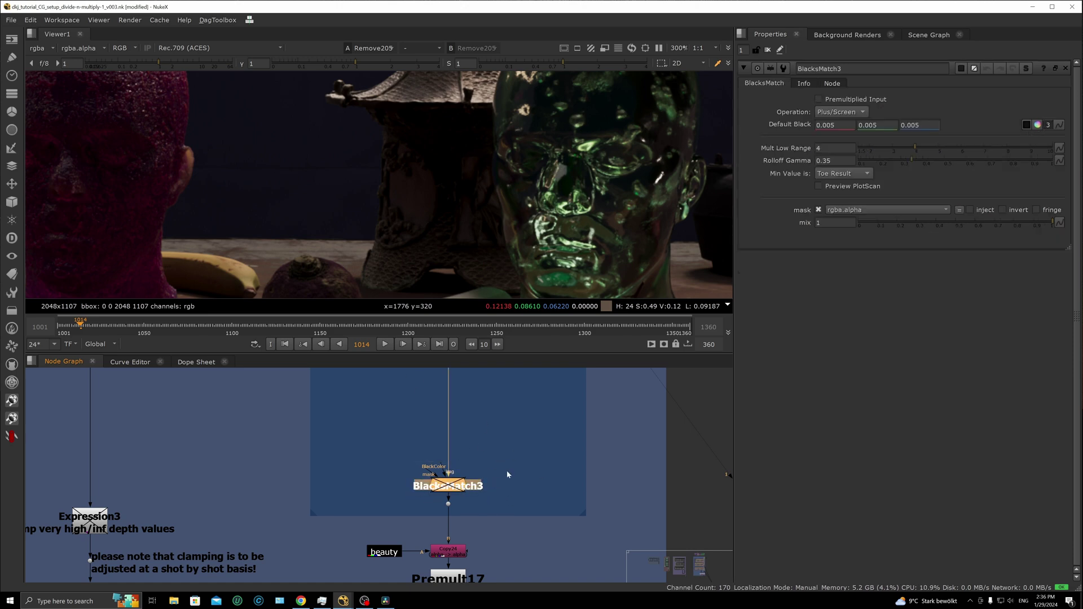
Display the beauty stamp beside Premult17, check its alpha channel across the full frame and return to the colour view
scroll(508, 488, "down", 4)
middle_click_drag(497, 507, 459, 463)
scroll(440, 472, "down", 3)
scroll(442, 470, "up", 5)
left_click_drag(396, 474, 452, 503)
left_click(374, 496)
key("1")
left_click(384, 471)
key("a")
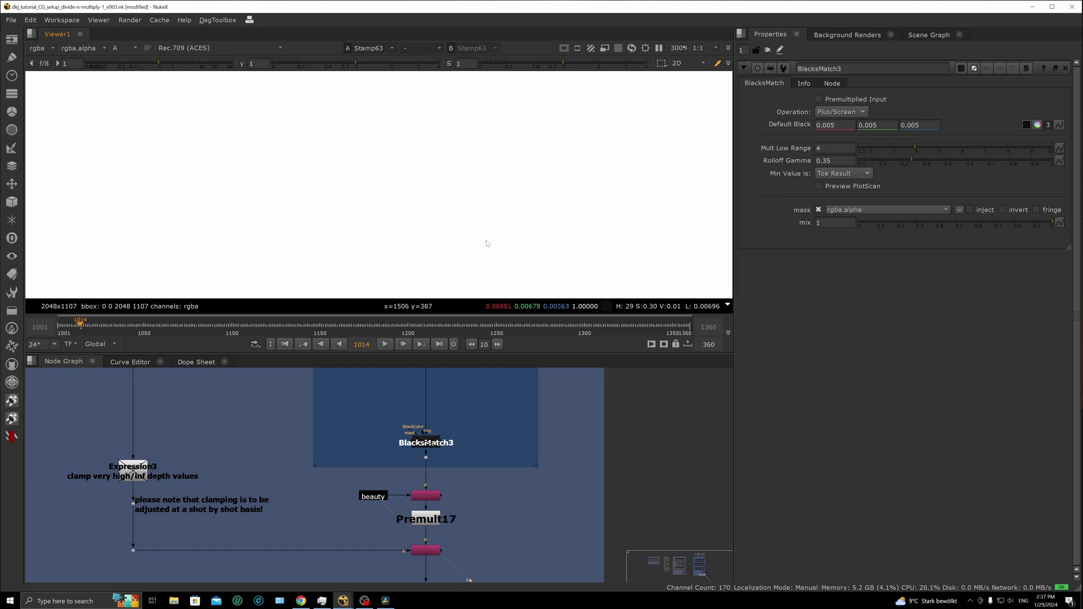
key("f")
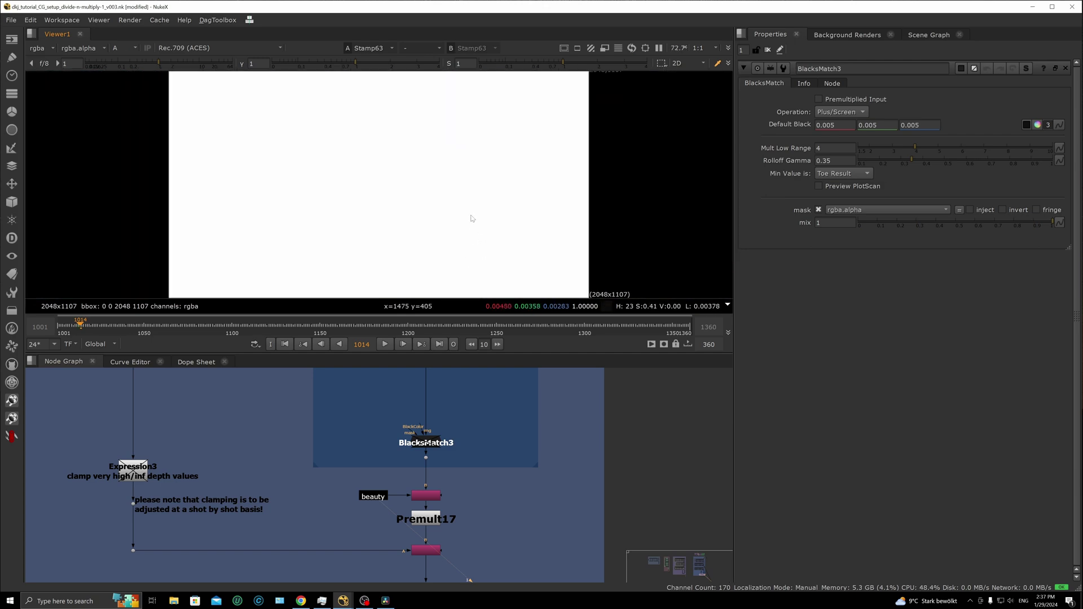
key("a")
Open the settings of the Copy node fed by the beauty stamp and display Premult17 in the viewer
scroll(429, 495, "up", 4)
double_click(449, 492)
left_click(454, 539)
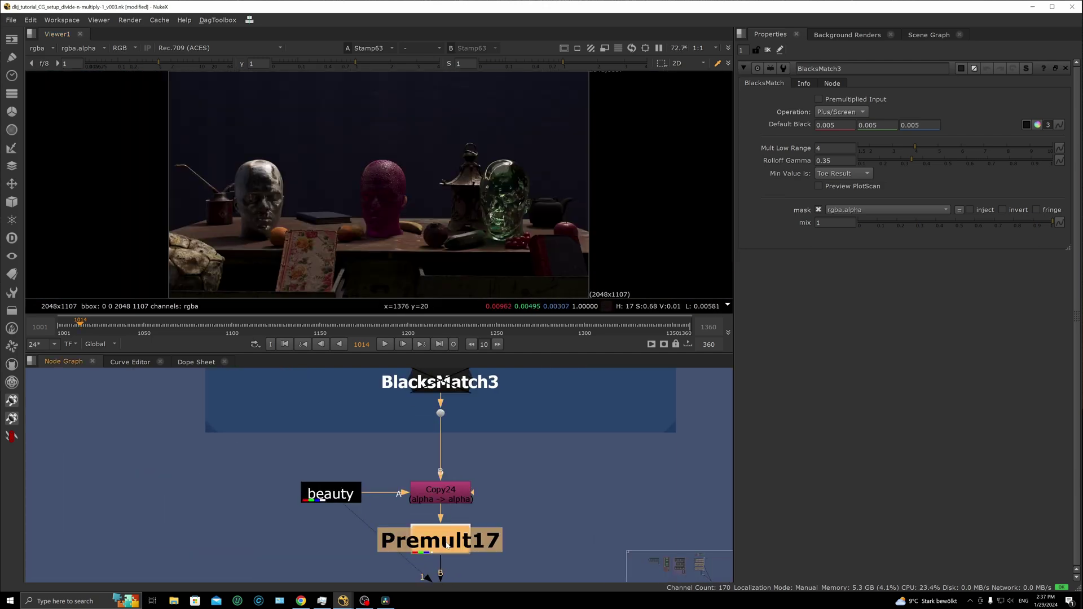
key("1")
Select the depth branch beside the overall grade section and open the settings of its Expression3 clamping node
scroll(468, 529, "down", 6)
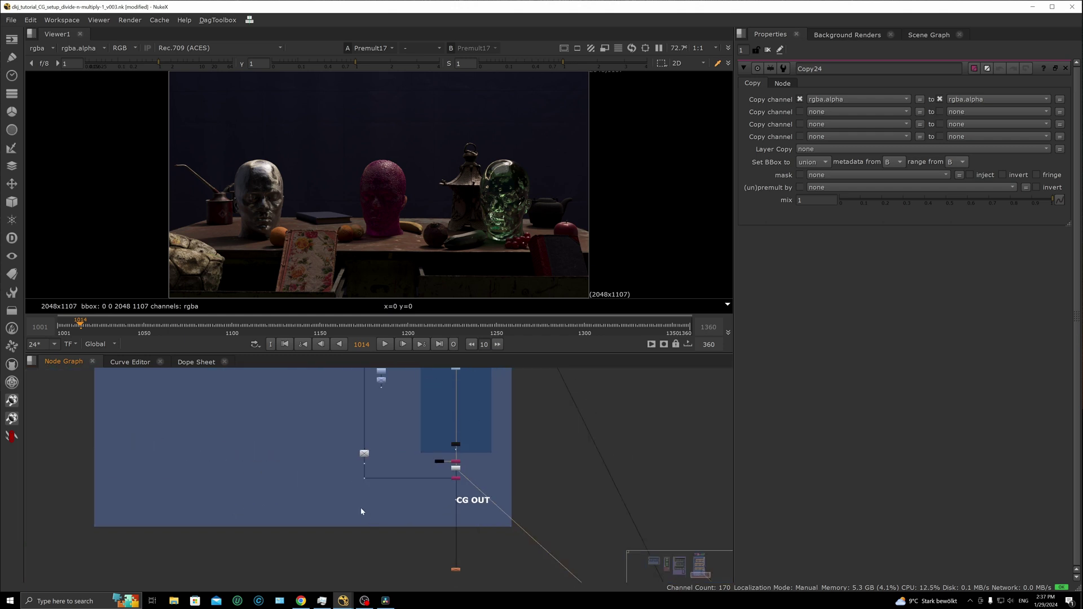
scroll(361, 507, "up", 4)
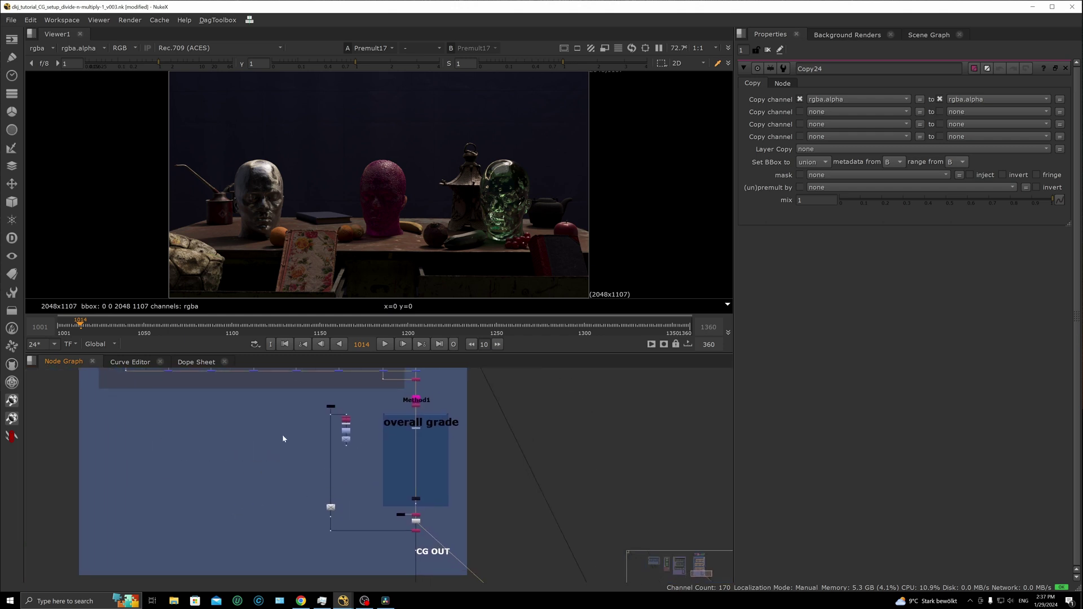
scroll(389, 450, "down", 3)
scroll(355, 472, "up", 4)
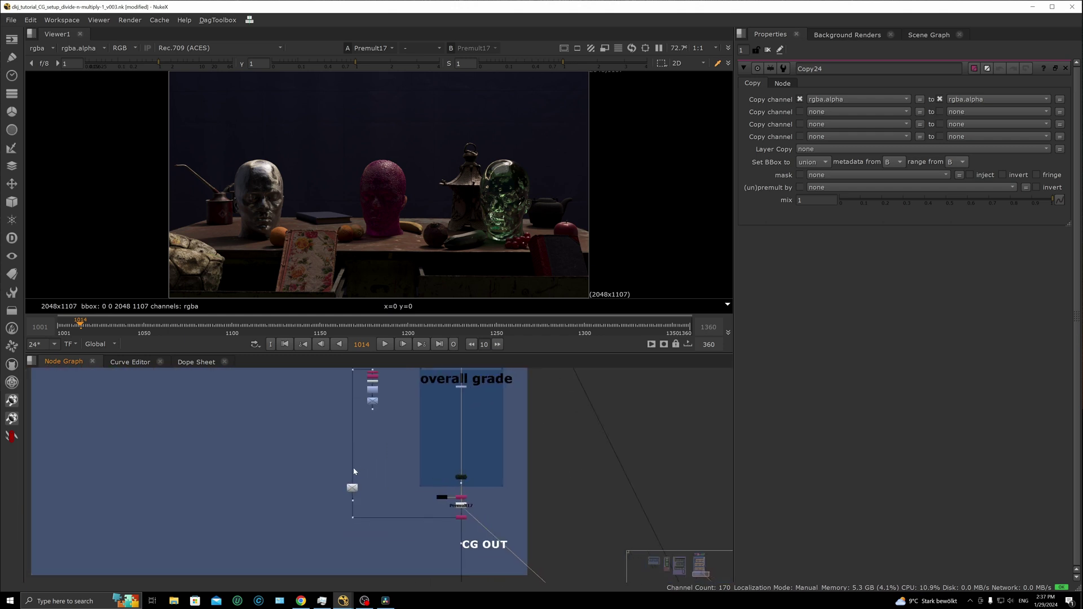
scroll(354, 472, "down", 2)
left_click_drag(314, 393, 374, 534)
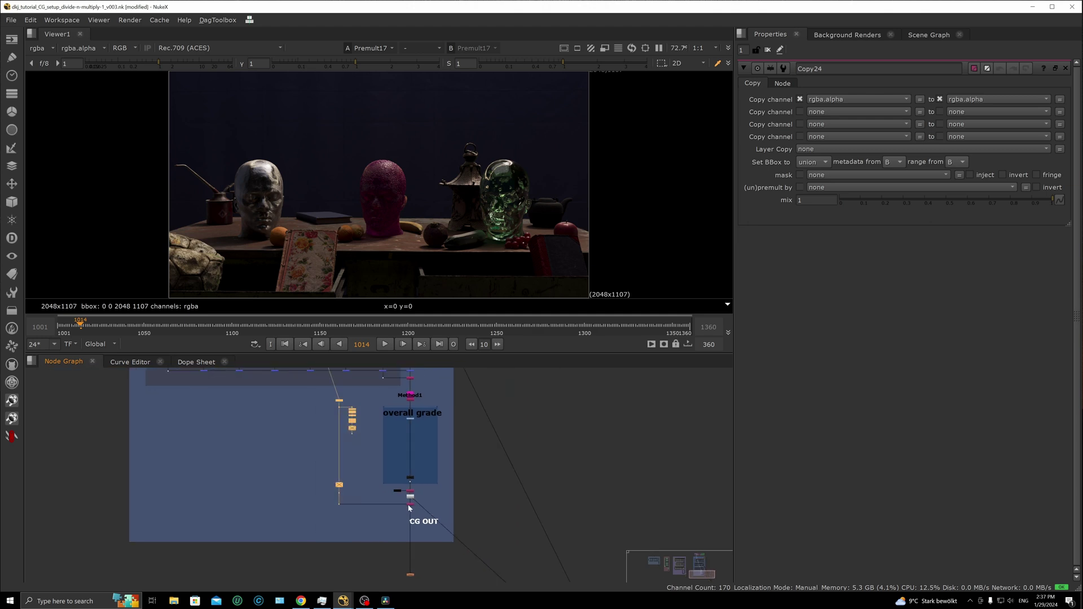
double_click(411, 496)
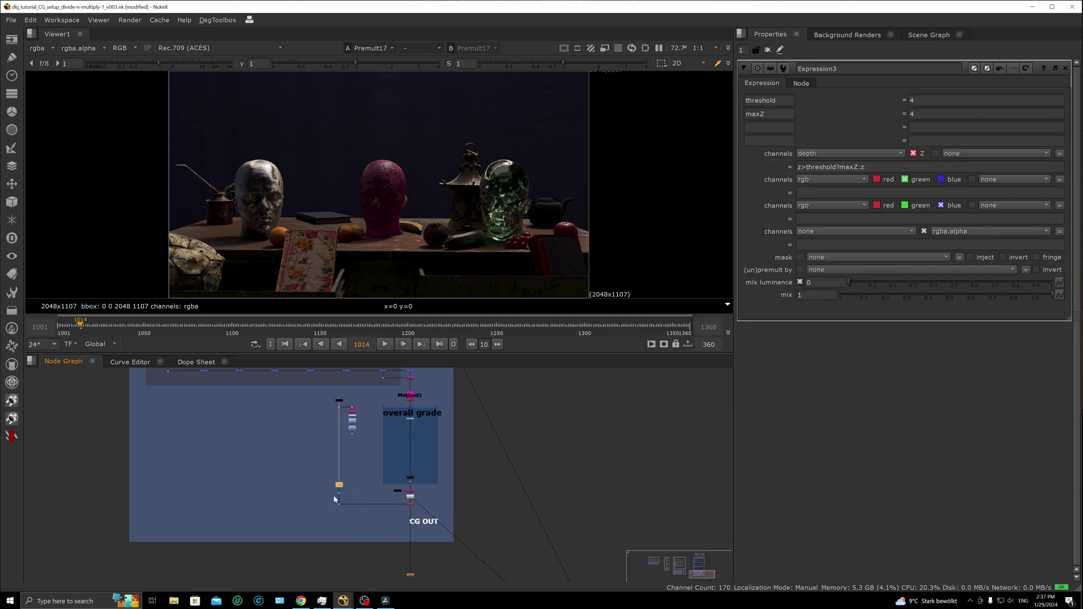
scroll(351, 479, "down", 5)
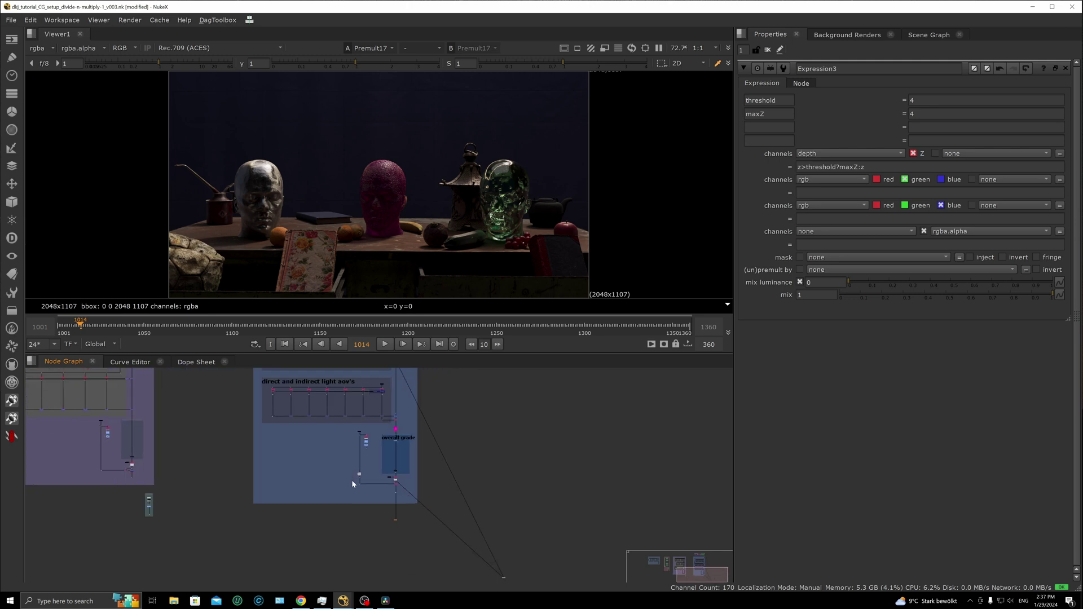
Select the entire divide and multiply setup and frame it in the node graph for an overview
scroll(468, 492, "down", 2)
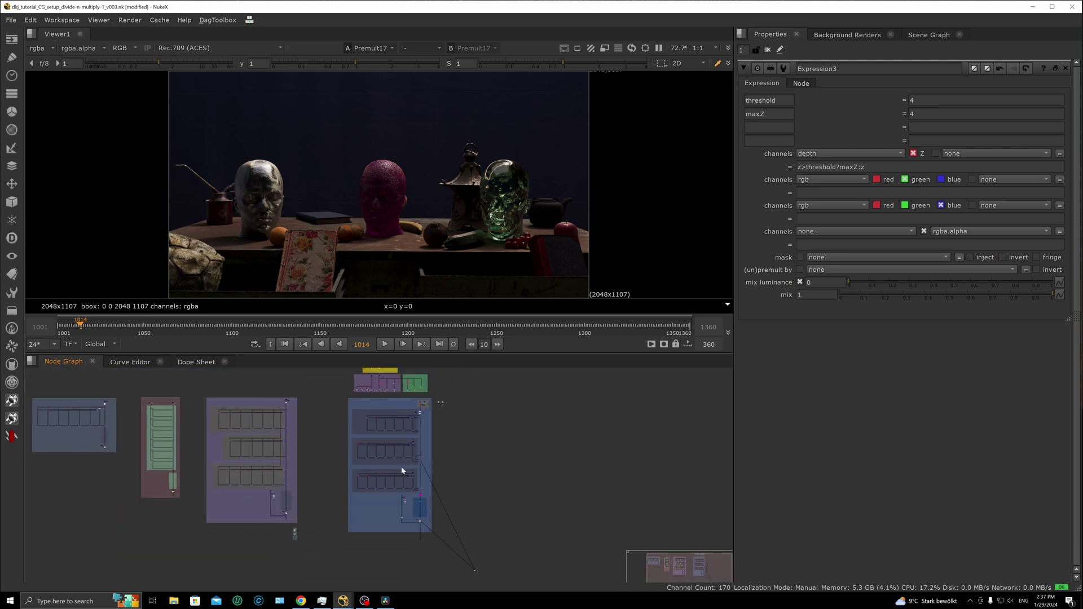
left_click_drag(326, 389, 459, 519)
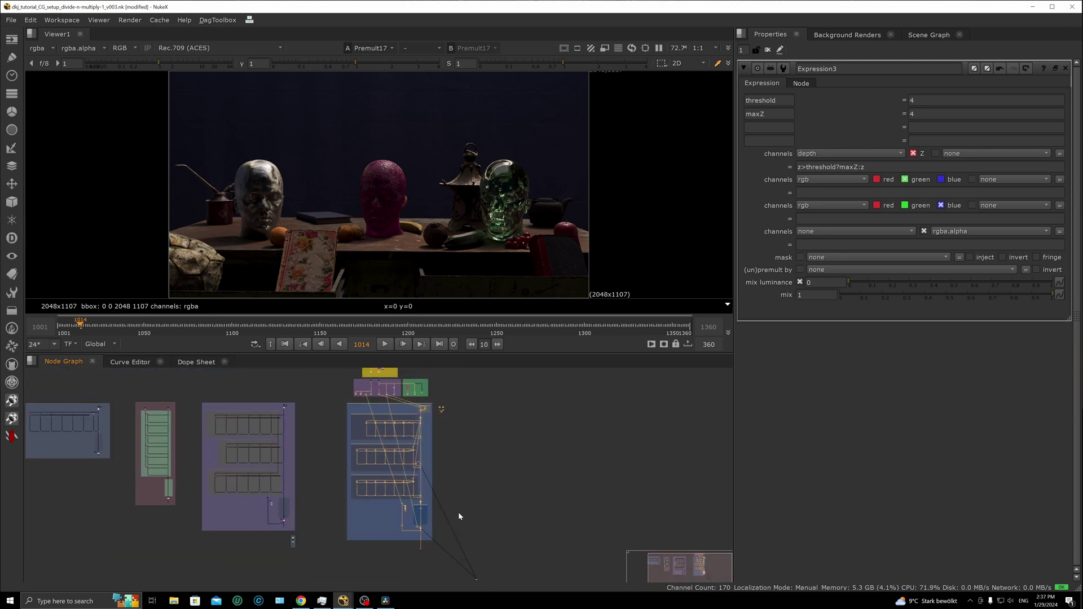
scroll(459, 512, "up", 2)
left_click_drag(296, 384, 518, 563)
key("f")
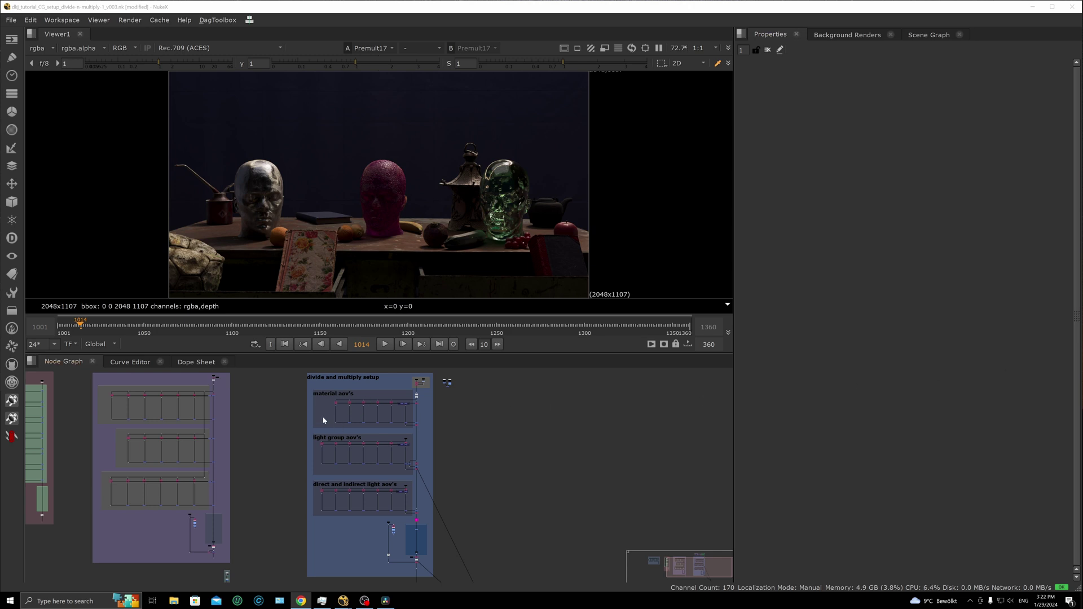
Add a Grade node to the combineddiffuse branch of the material AOVs section and deselect it
scroll(323, 421, "up", 5)
middle_click_drag(394, 404, 389, 462)
scroll(389, 461, "up", 3)
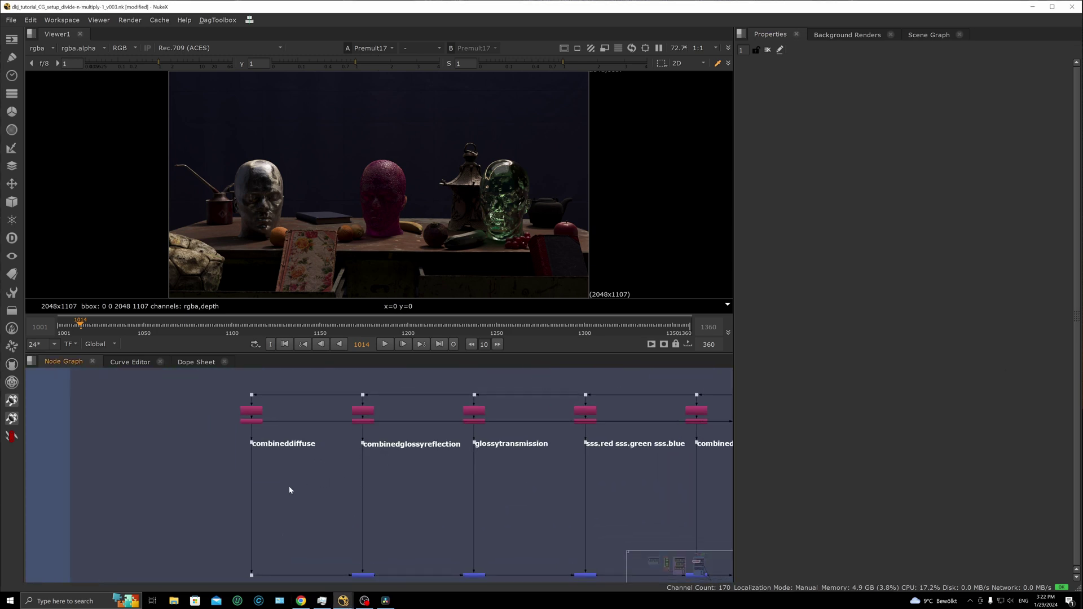
key("g")
left_click_drag(287, 495, 251, 495)
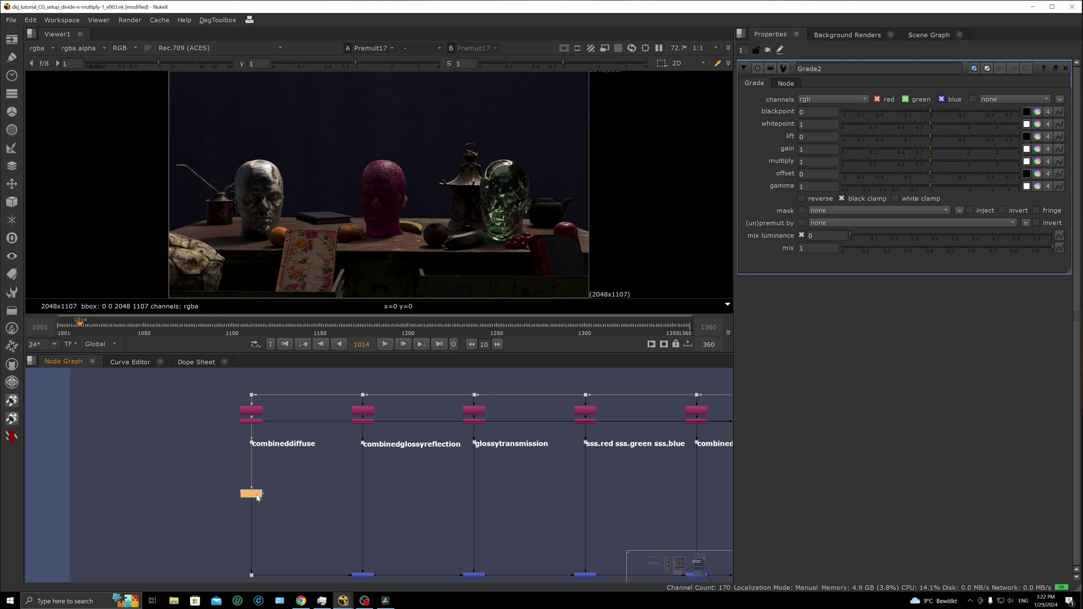
scroll(393, 497, "down", 1)
scroll(395, 495, "down", 1)
left_click(511, 499)
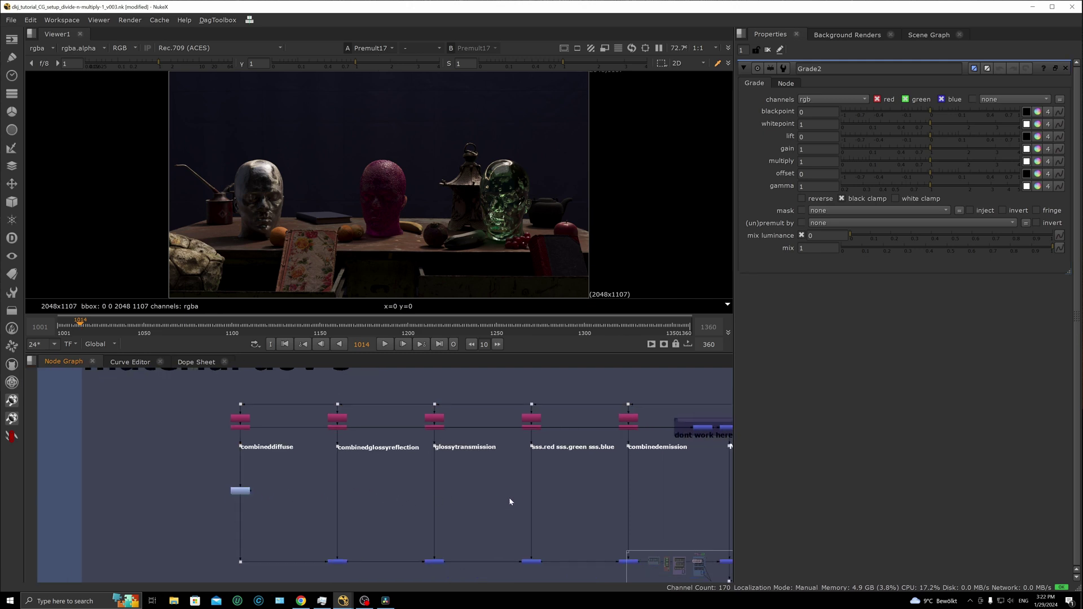
Add a Grade node to the sss branch of the material AOVs section
key("g")
scroll(480, 494, "down", 1)
middle_click_drag(434, 492, 412, 452)
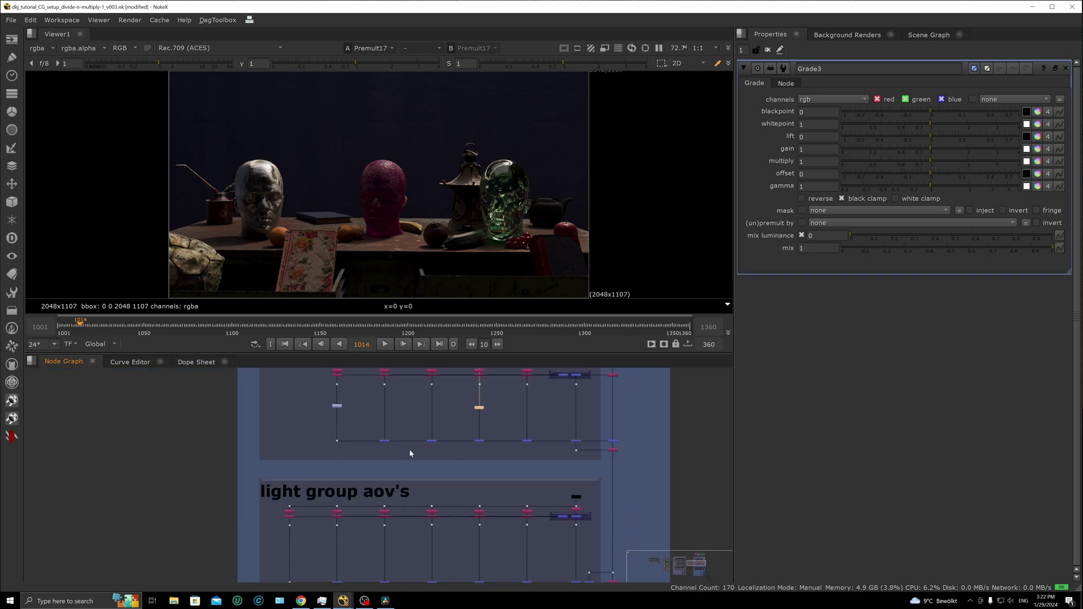
Add Grade nodes to the C_SL_fill and C_top_fill branches of the light group AOVs section
scroll(364, 460, "up", 2)
scroll(395, 460, "down", 4)
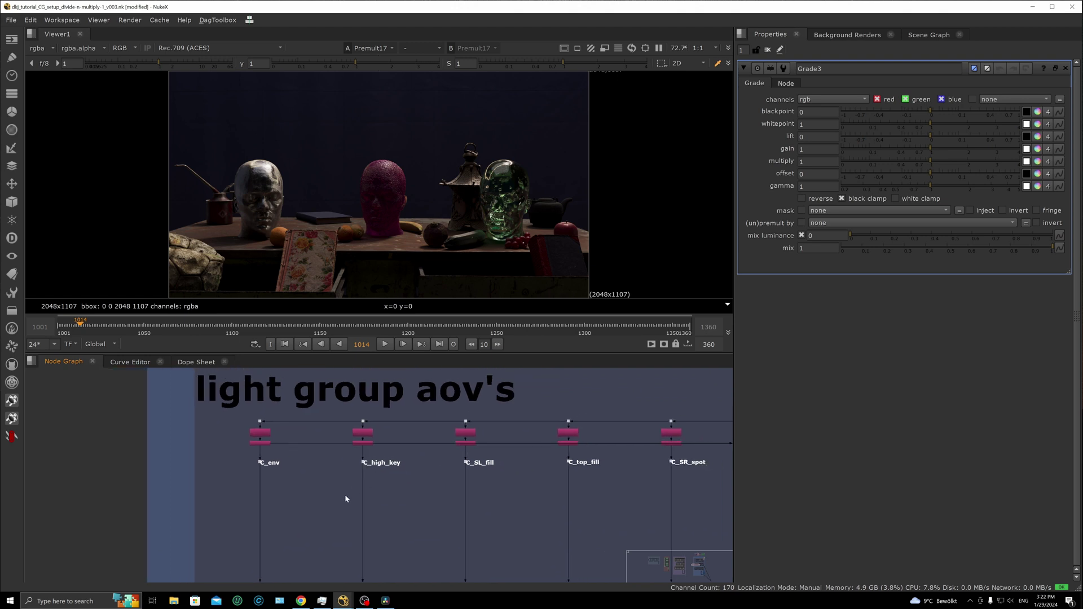
left_click(420, 510)
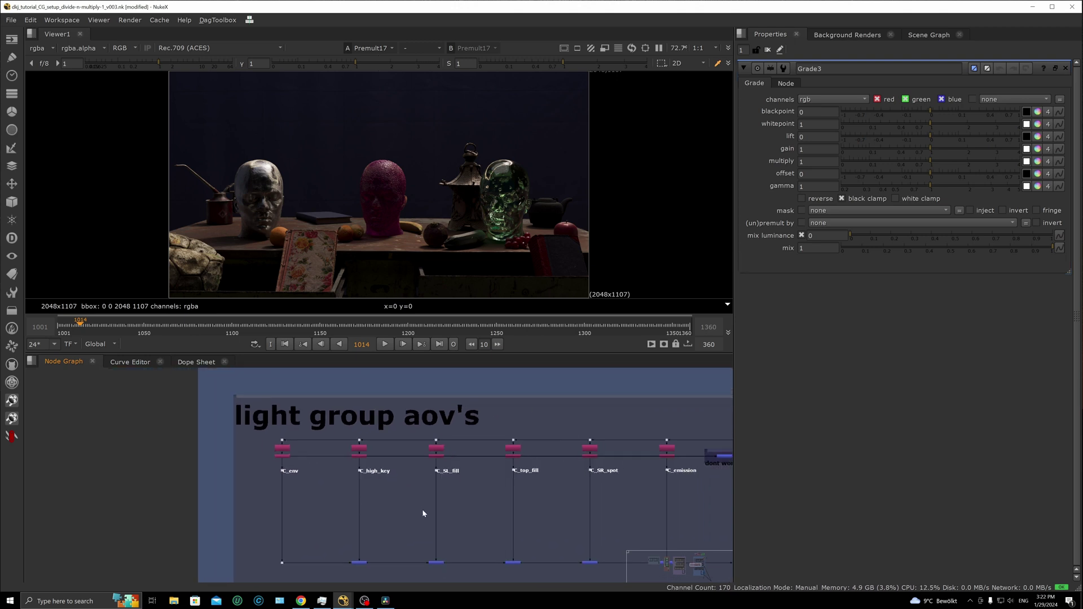
key("g")
left_click_drag(423, 507, 437, 510)
key("g")
left_click_drag(509, 511, 514, 512)
scroll(427, 524, "down", 3)
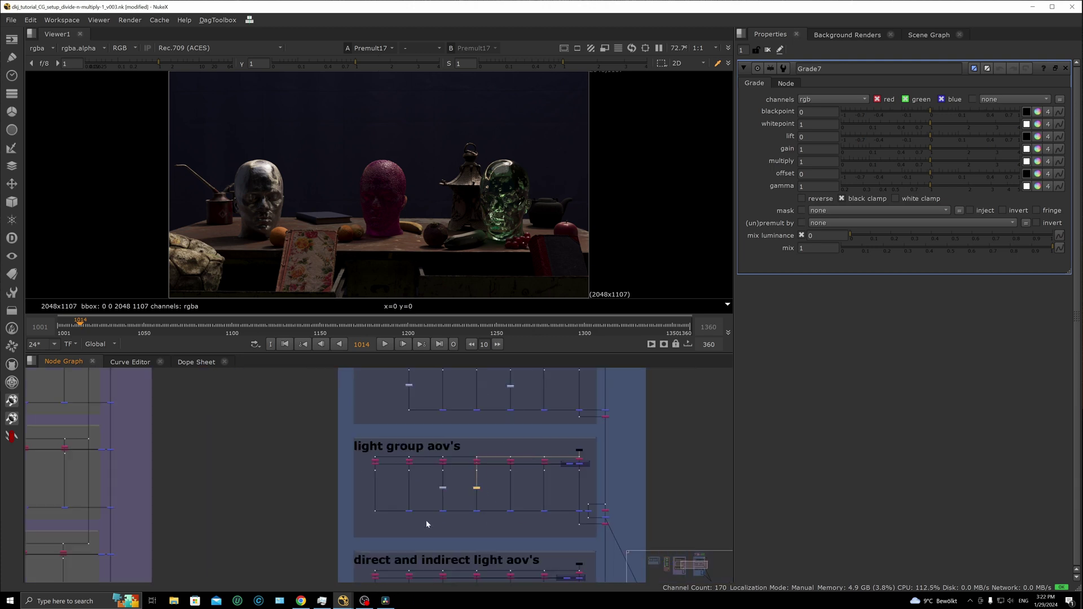
Add Grade nodes to the indirectdiffuse and directglossyreflection branches of the direct and indirect light AOVs section
scroll(427, 524, "up", 5)
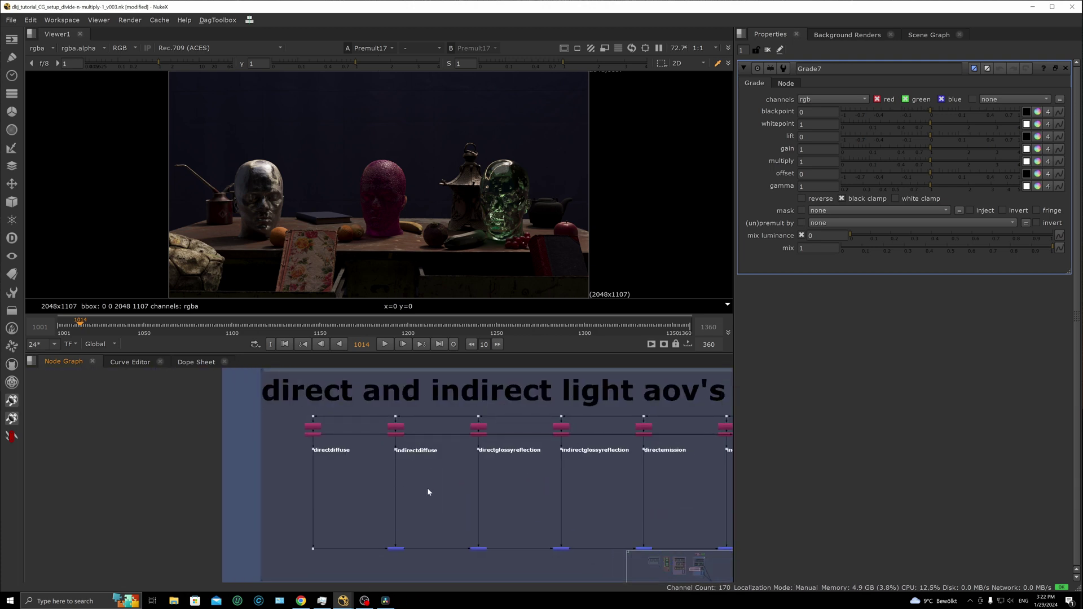
key("g")
left_click_drag(411, 493, 396, 491)
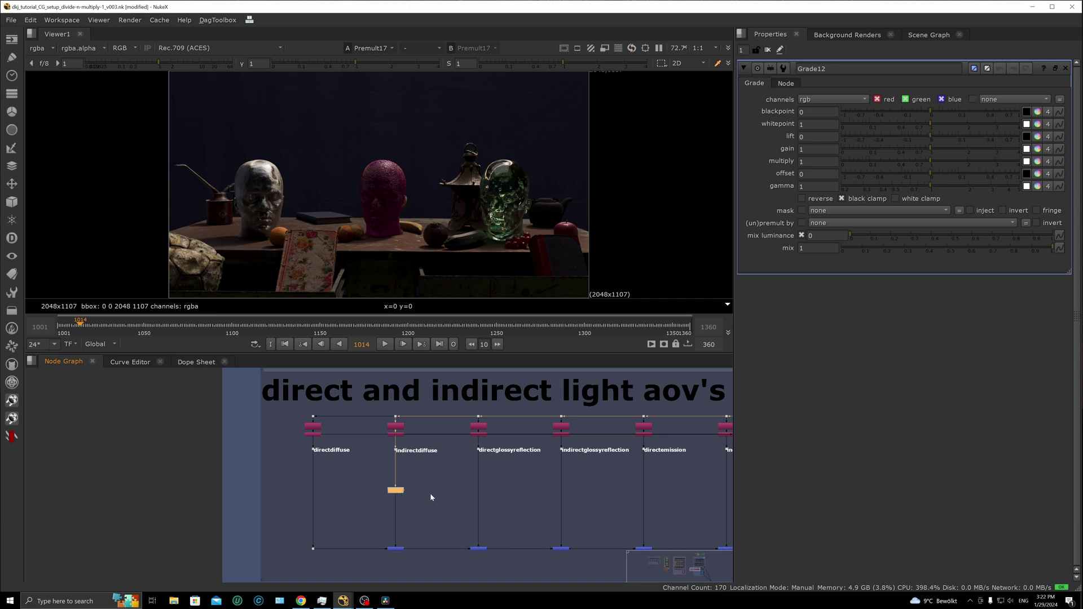
left_click(497, 491)
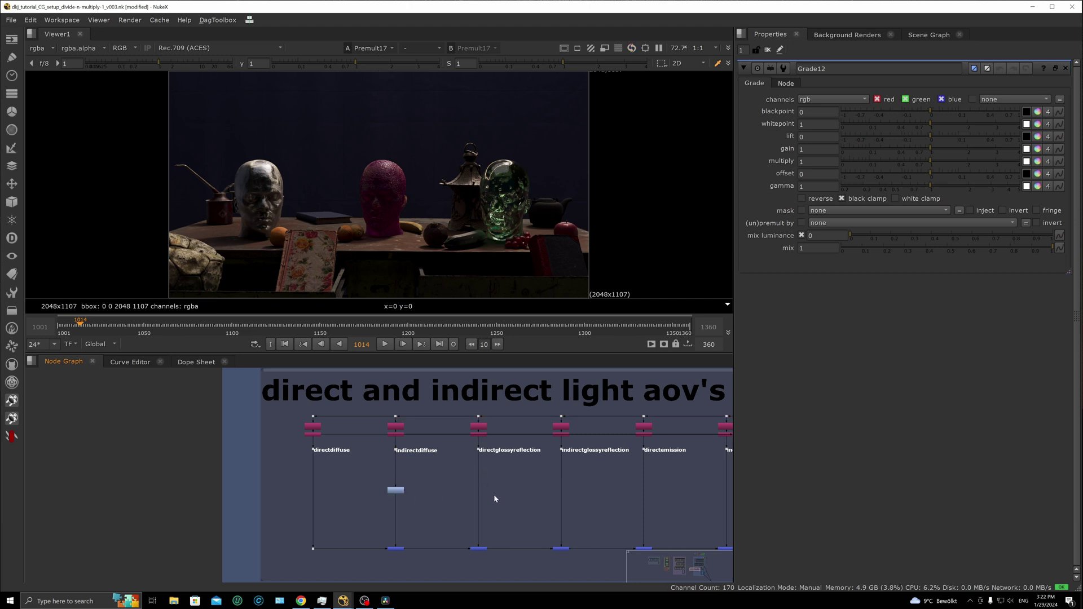
key("g")
left_click_drag(481, 495, 468, 495)
scroll(395, 496, "down", 5)
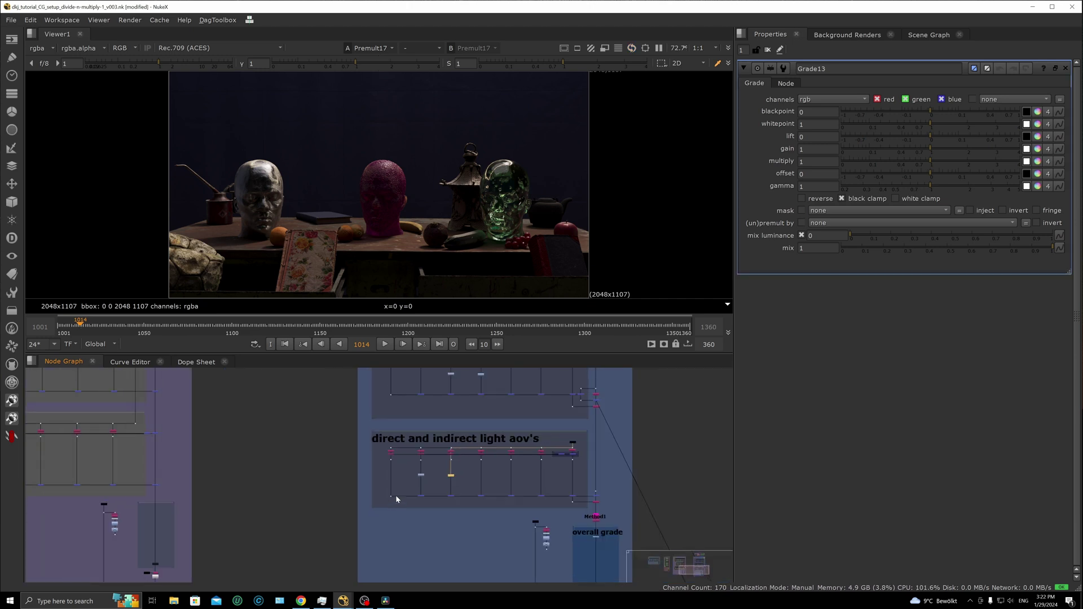
Display the output dot Dot515 below the overall grade section of the divide and multiply setup in the viewer
middle_click_drag(420, 522, 394, 524)
scroll(394, 525, "down", 2)
middle_click_drag(497, 547, 436, 459)
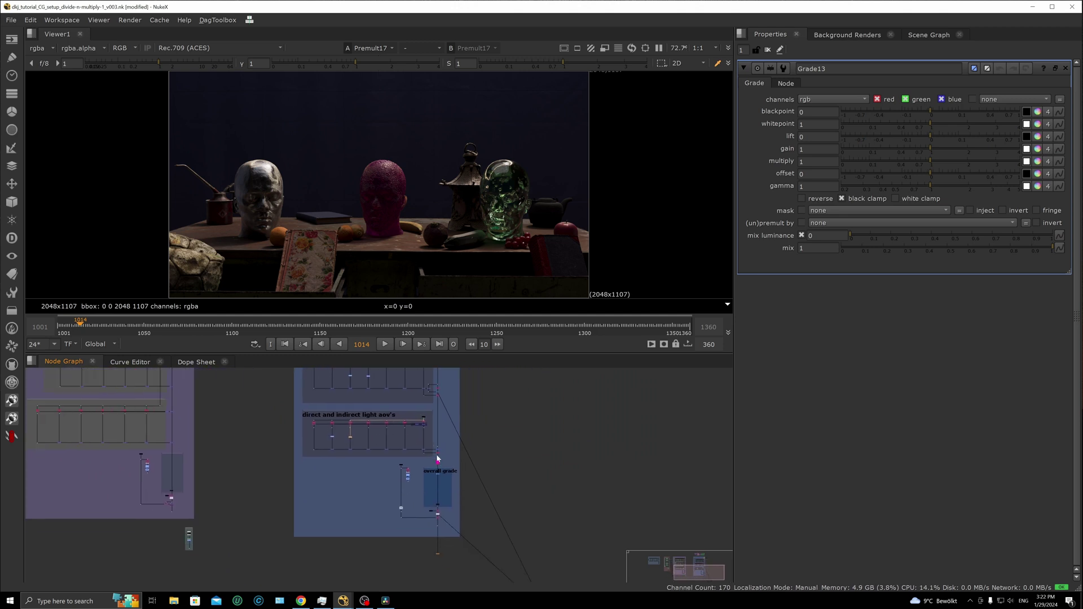
left_click_drag(428, 523, 452, 531)
key("1")
middle_click_drag(460, 429, 493, 472)
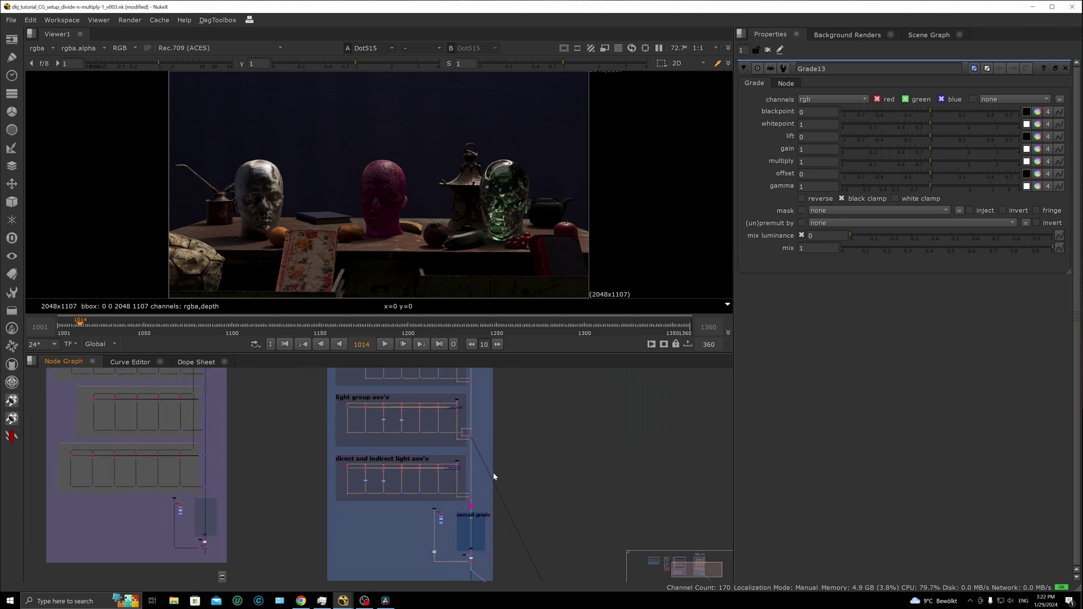
Set the multiply of the combineddiffuse grade in the material AOVs section to 1.34
scroll(414, 462, "down", 2)
scroll(413, 461, "up", 5)
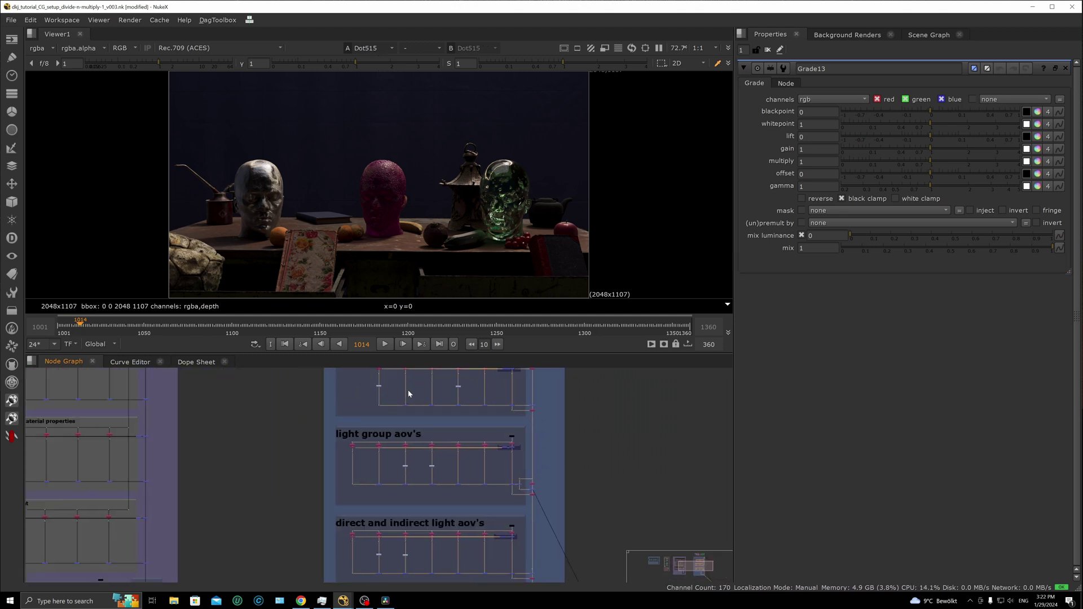
double_click(382, 389)
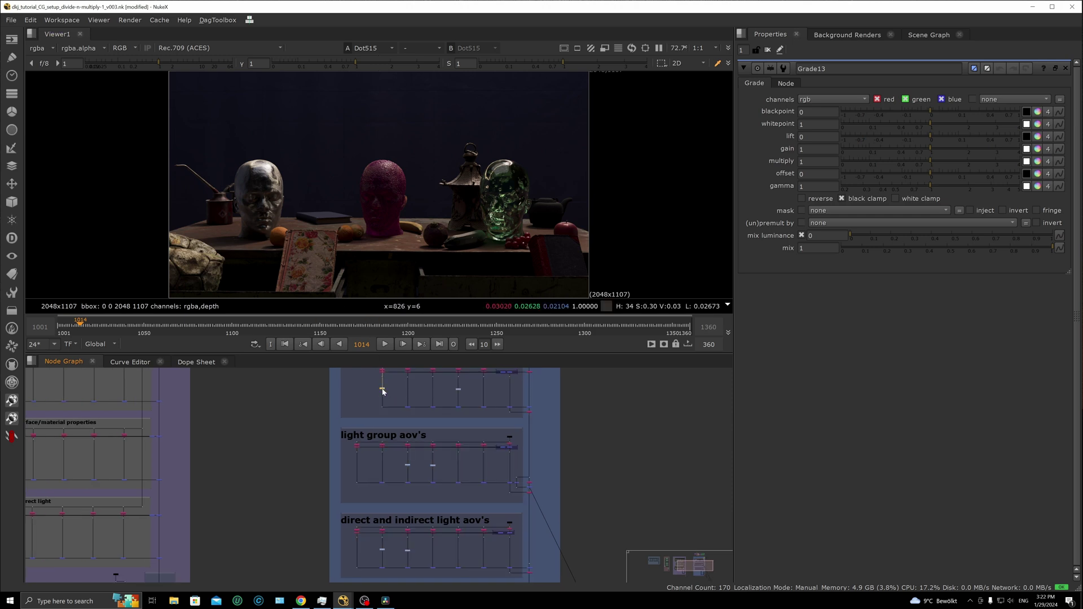
mouse_move(932, 163)
left_mouse_down()
mouse_move(962, 159)
mouse_move(899, 160)
mouse_move(965, 159)
mouse_move(883, 160)
mouse_move(946, 163)
left_mouse_up()
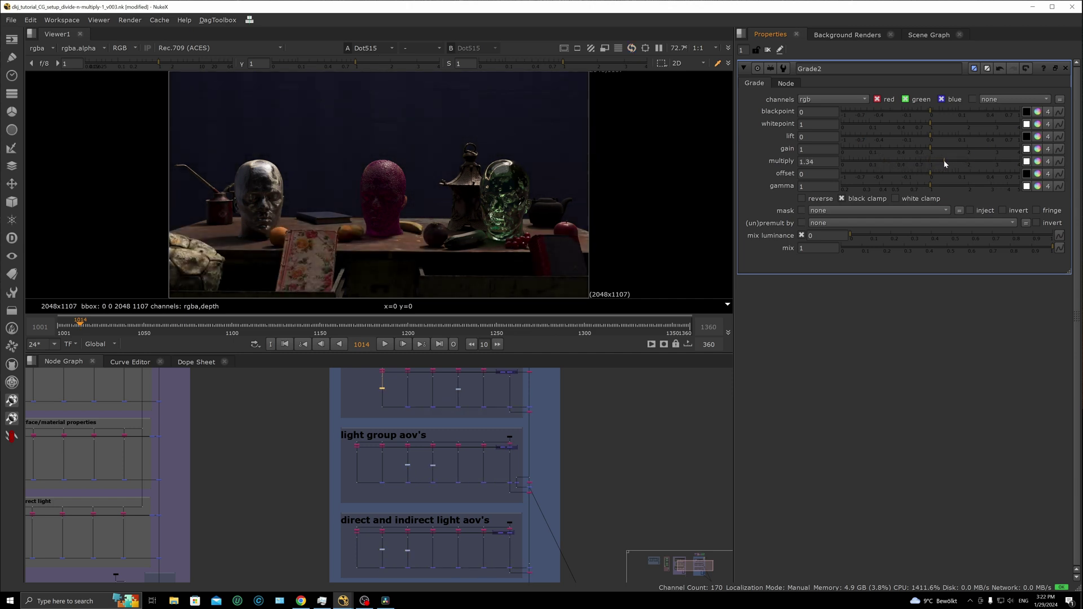
Set the sss grade in the material AOVs section to multiply 1.28 and gamma 1.24
left_click(458, 390)
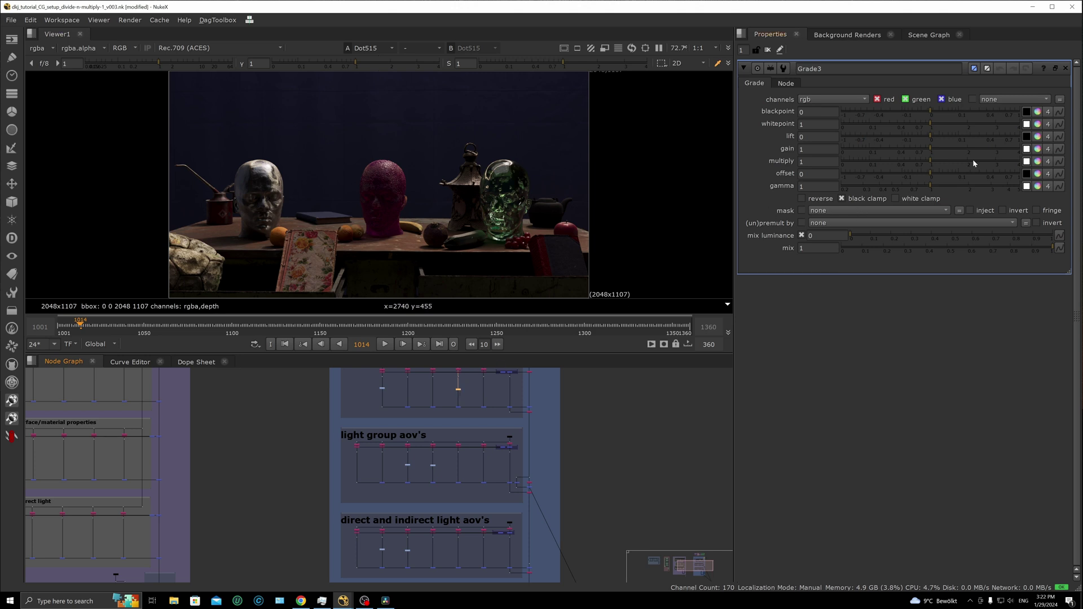
left_click_drag(936, 164, 943, 190)
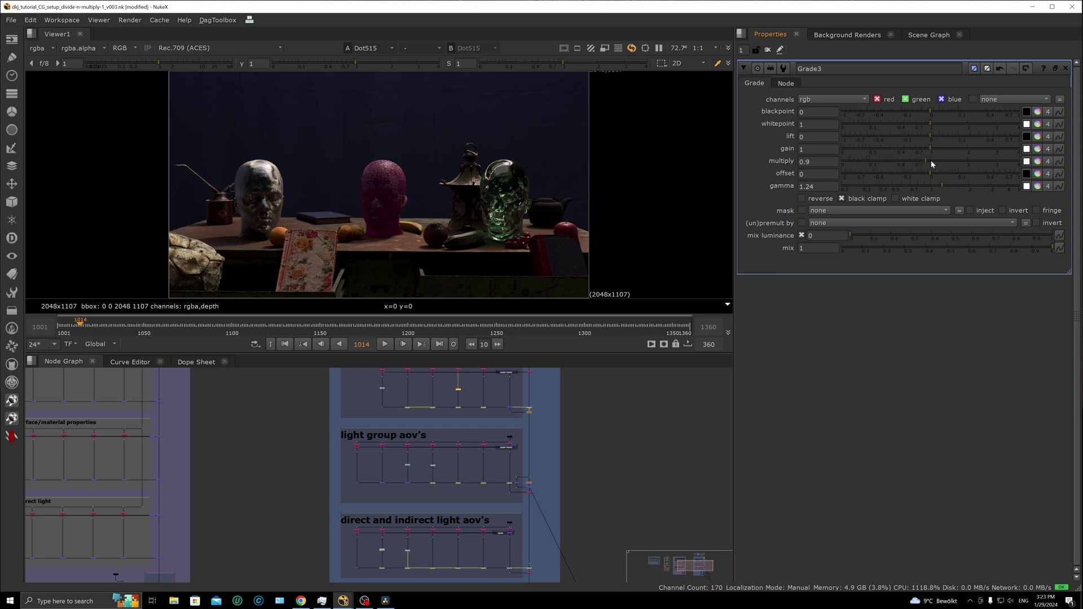
mouse_move(947, 163)
left_mouse_down()
mouse_move(931, 164)
mouse_move(943, 164)
left_mouse_up()
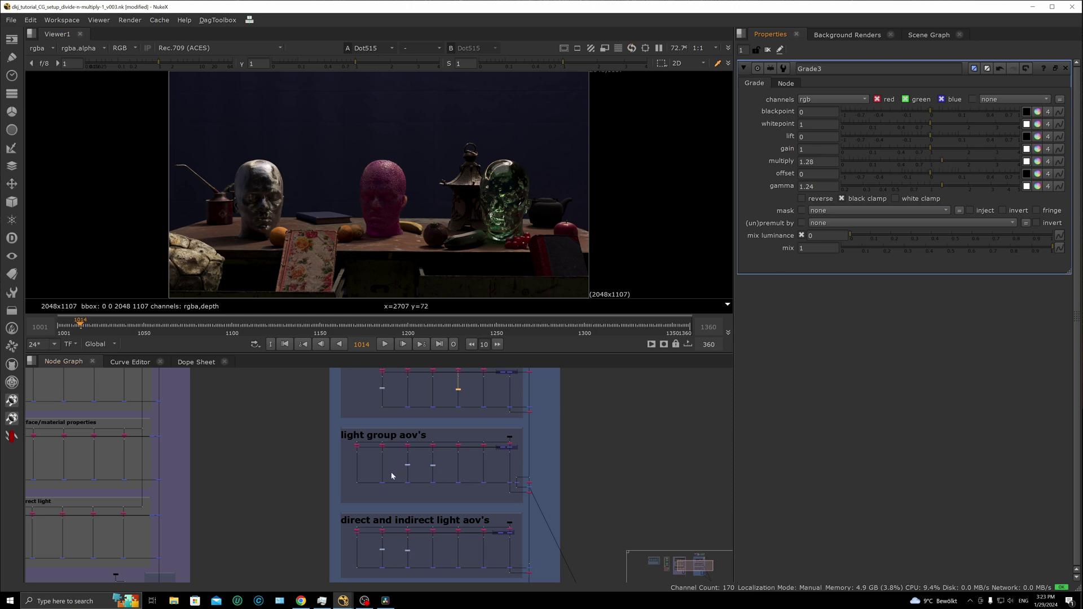
In the light group AOVs section, set multiply to 0 on the C_SL_fill grade and 2.65 on the C_top_fill grade
scroll(404, 469, "up", 6)
double_click(417, 468)
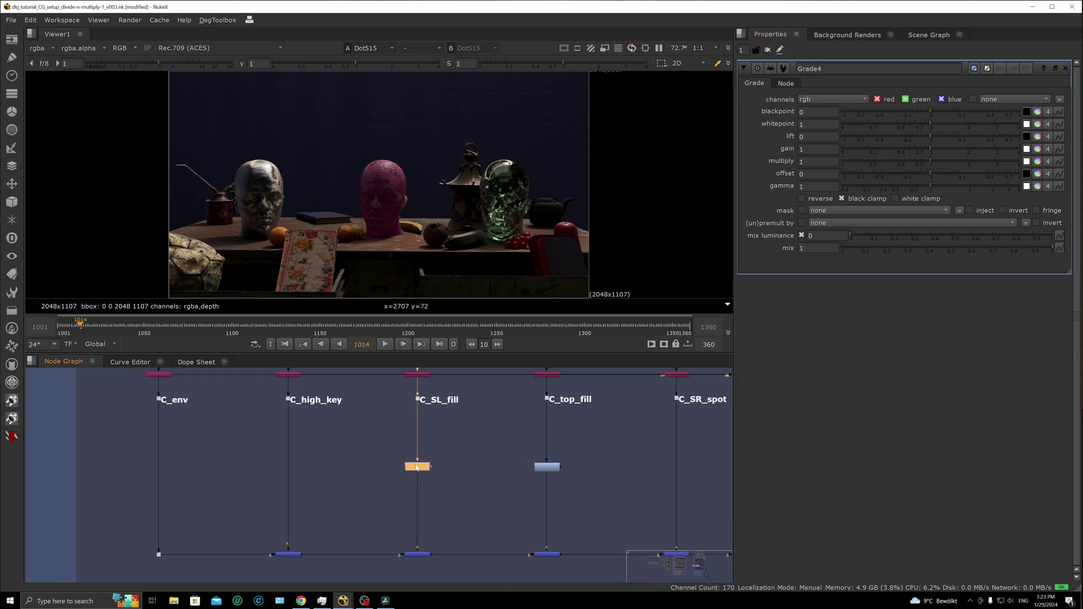
left_click_drag(930, 163, 840, 162)
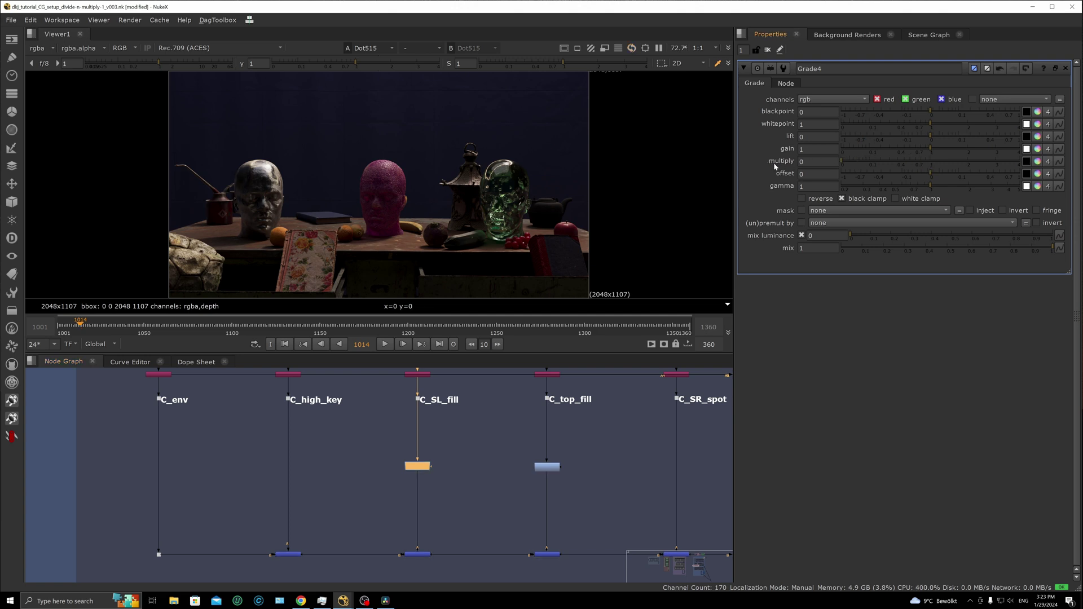
double_click(547, 468)
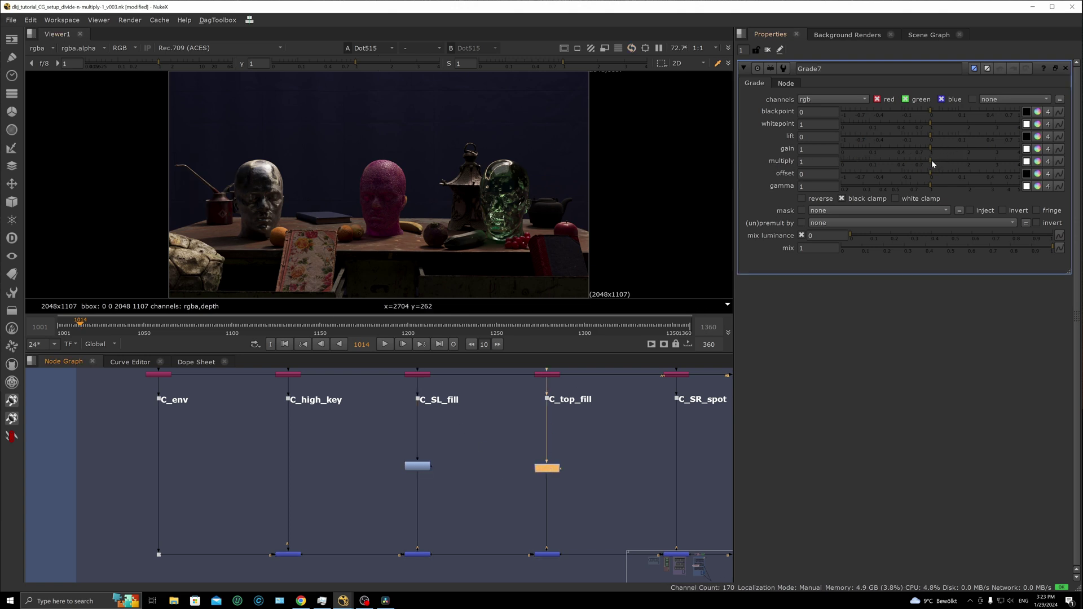
left_click_drag(932, 160, 987, 163)
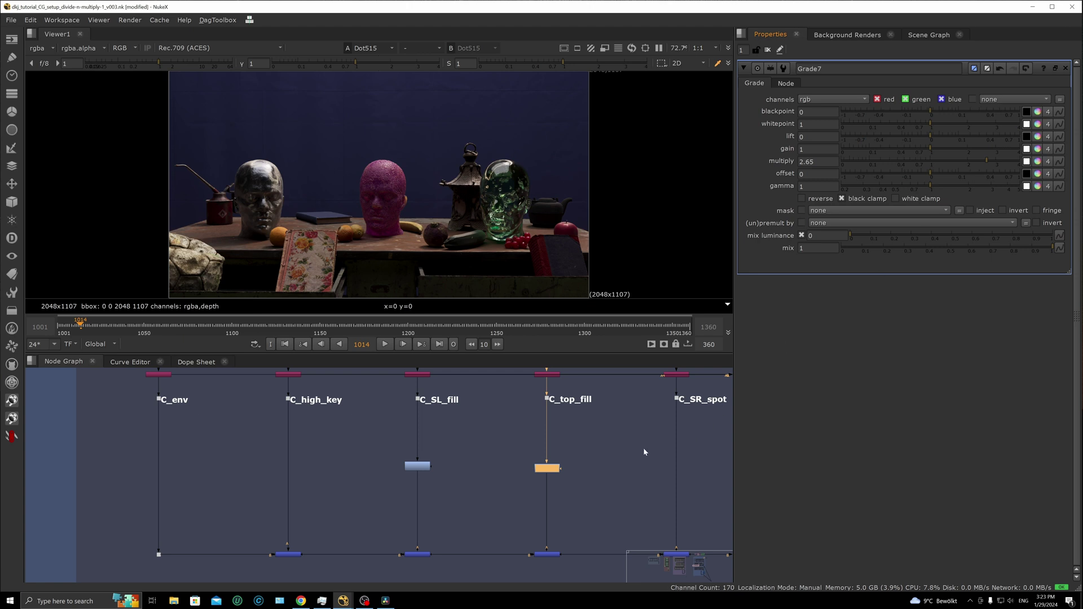
Set gamma to 1.44 on the indirectdiffuse grade and multiply to 1.4 on the directglossyreflection grade
scroll(644, 448, "down", 5)
scroll(533, 493, "up", 8)
middle_click_drag(496, 432, 435, 447)
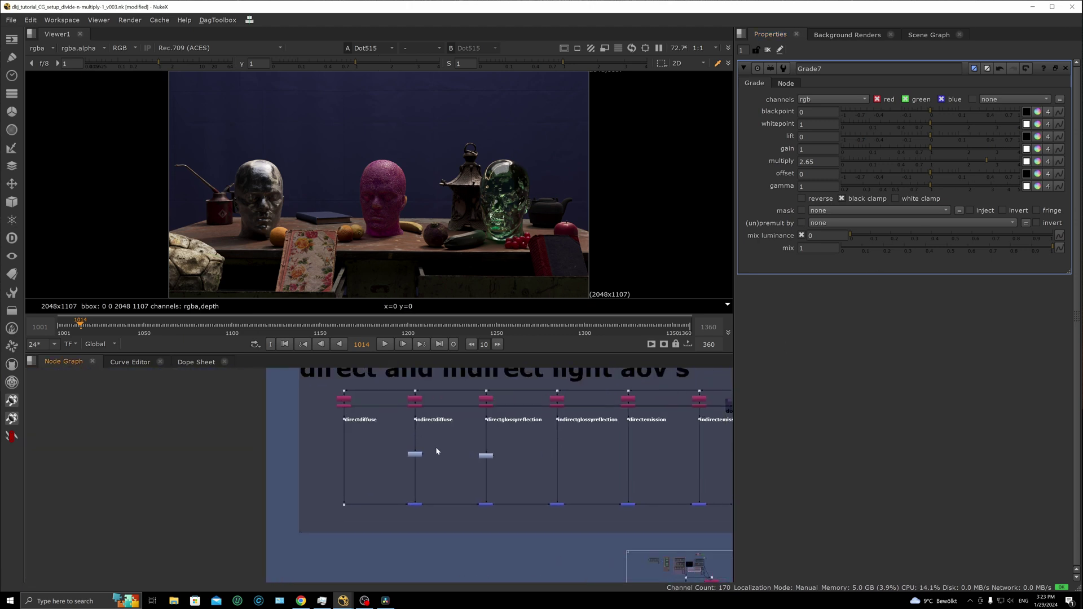
scroll(391, 456, "up", 2)
left_click(382, 475)
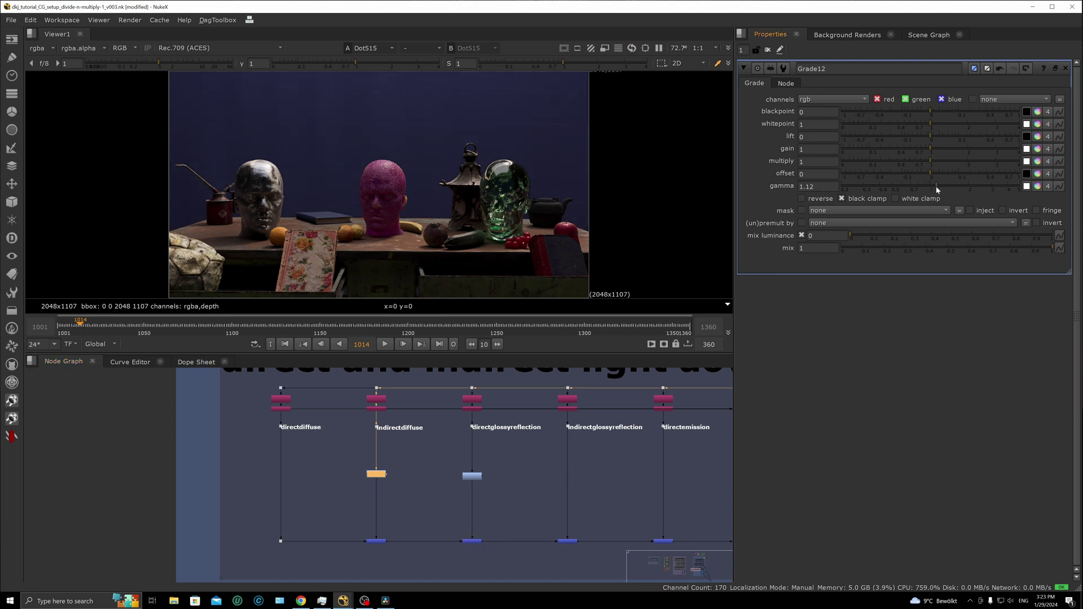
left_click_drag(933, 185, 950, 191)
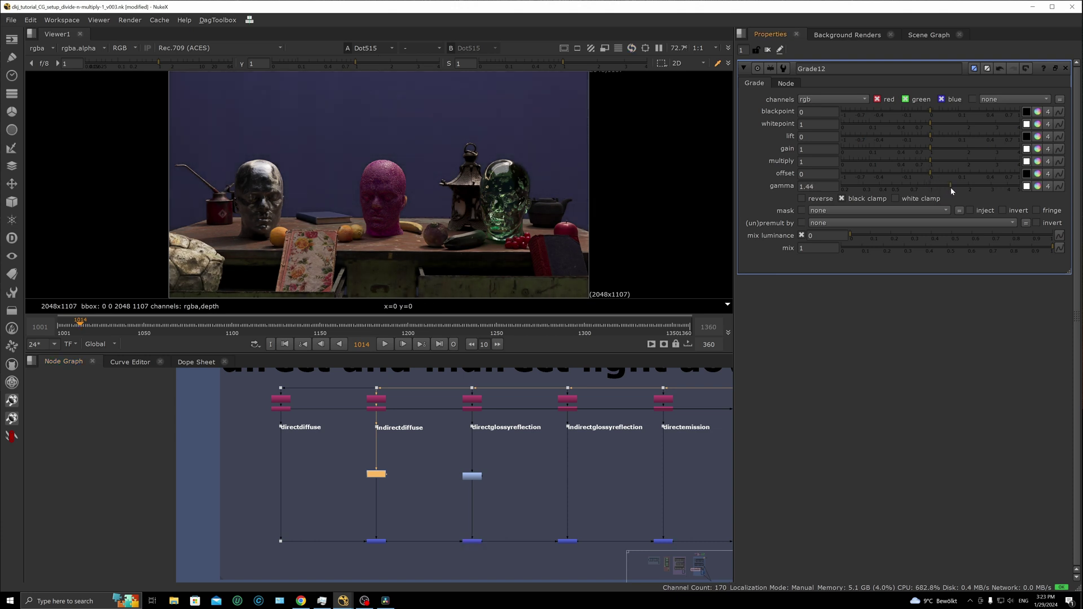
left_click(472, 477)
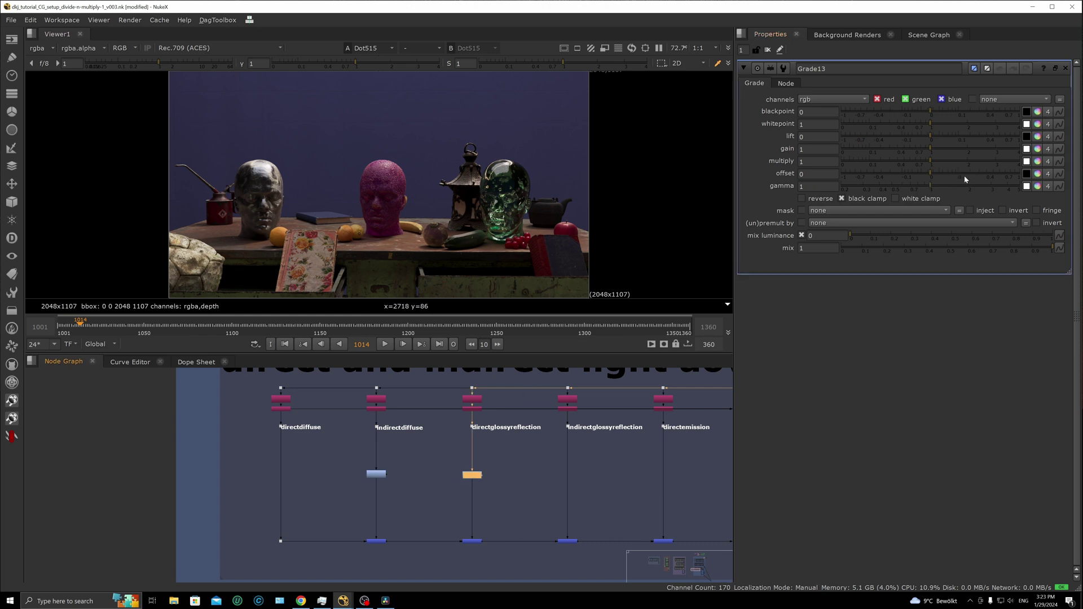
mouse_move(931, 161)
left_mouse_down()
mouse_move(906, 160)
mouse_move(956, 161)
mouse_move(907, 159)
mouse_move(973, 164)
mouse_move(947, 164)
left_mouse_up()
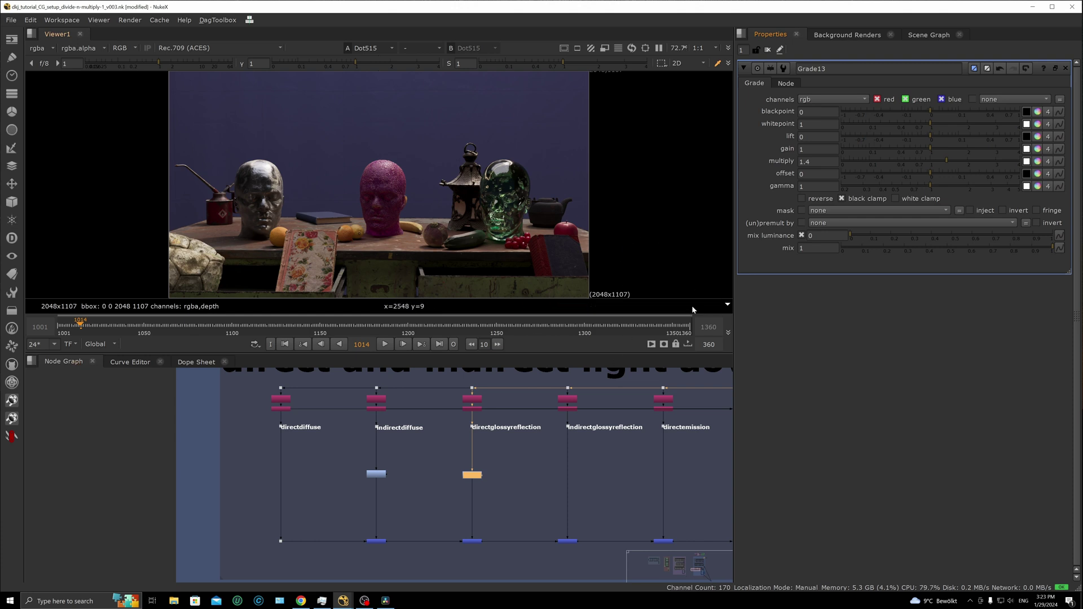
Disable the combineddiffuse and sss grades in the material AOVs section and display that section's Merge223 in the viewer
scroll(452, 500, "down", 6)
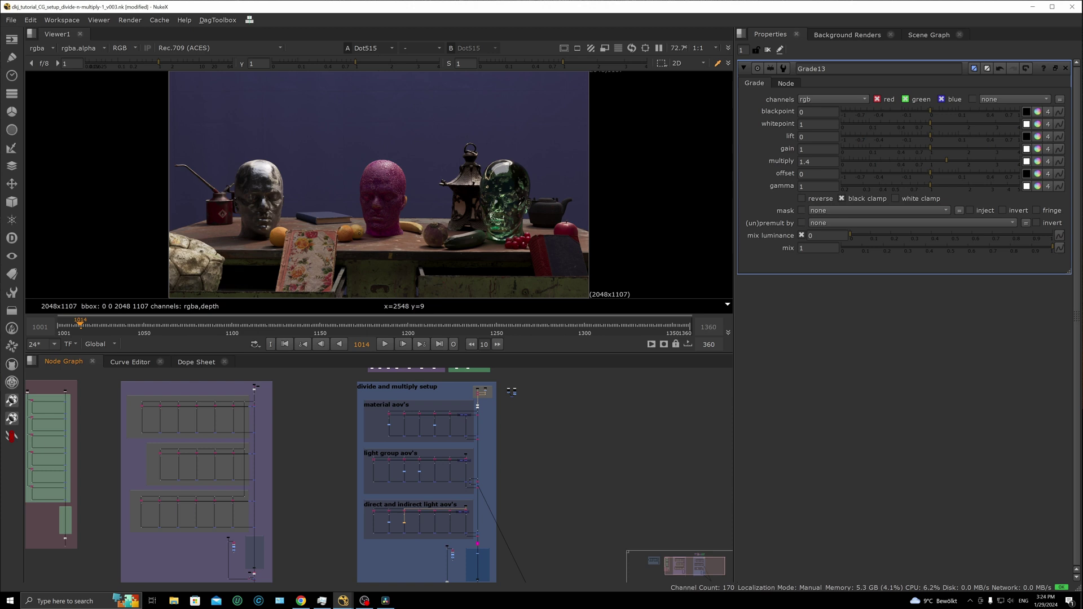
scroll(486, 434, "up", 5)
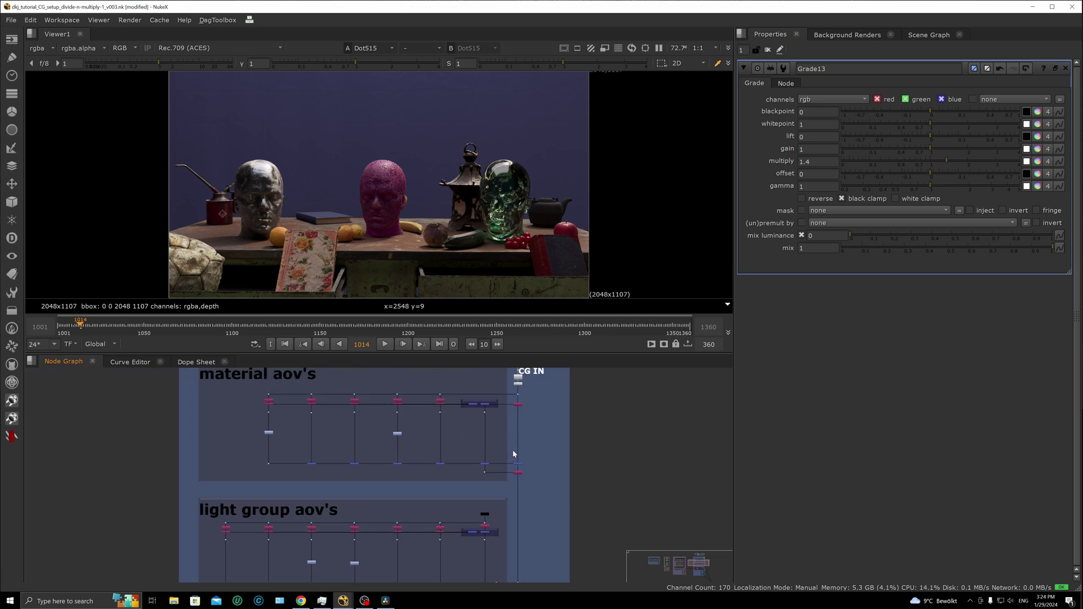
left_click(100, 417)
key("d")
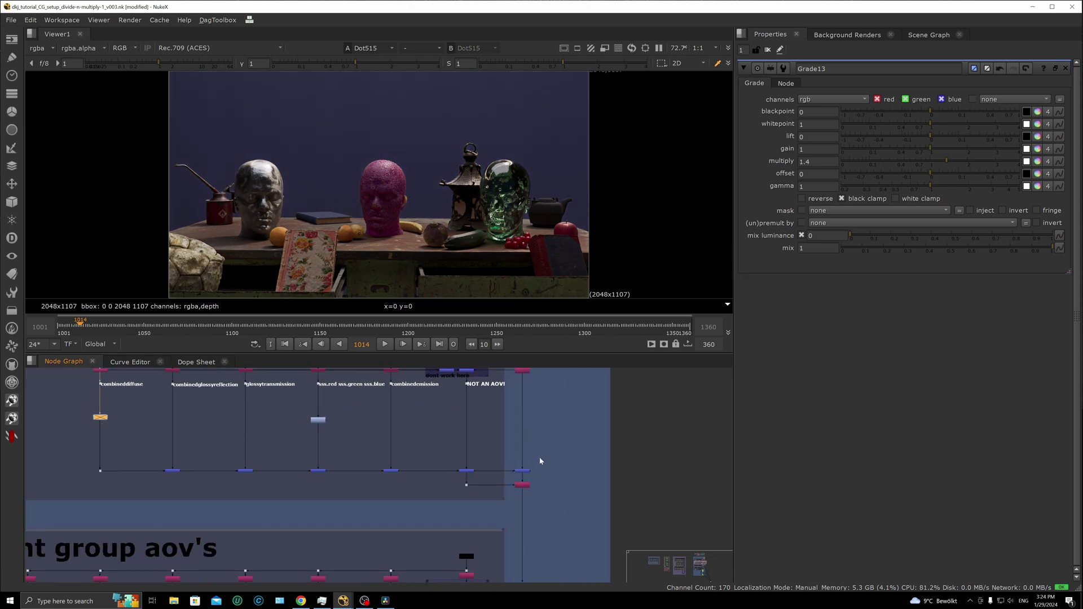
left_click_drag(547, 457, 506, 481)
key("1")
left_click(319, 420)
key("d")
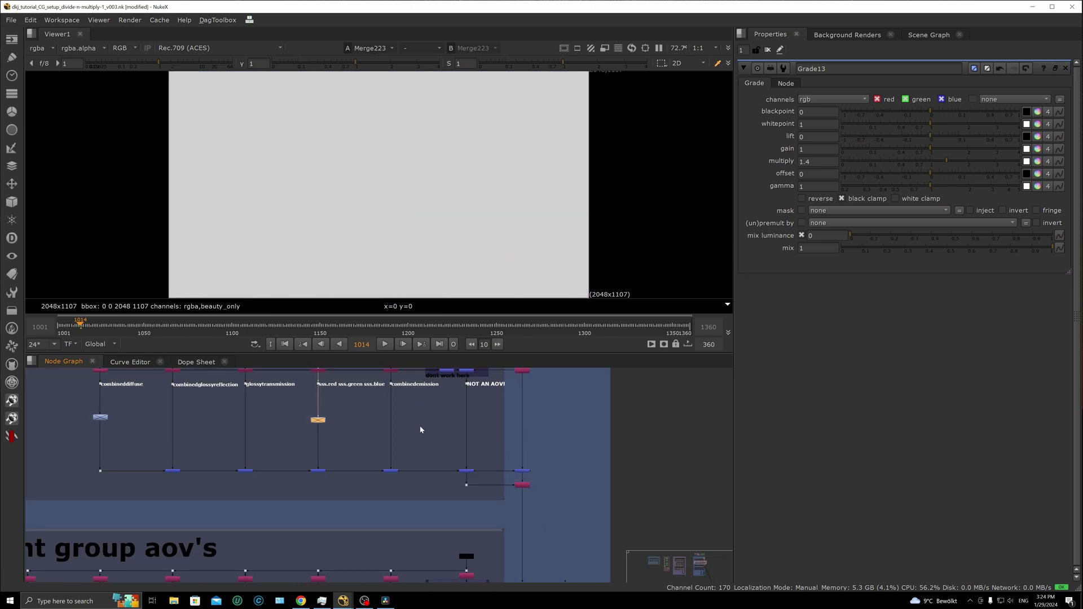
Enable the Grade node on the sss branch of the material AOVs
left_click_drag(572, 445, 507, 484)
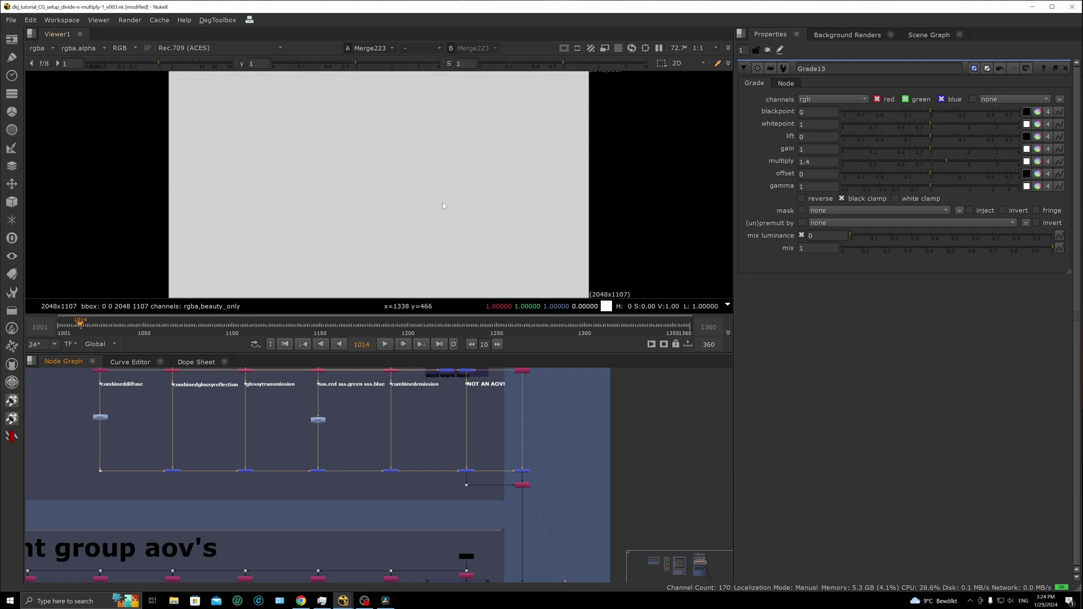
left_click(319, 421)
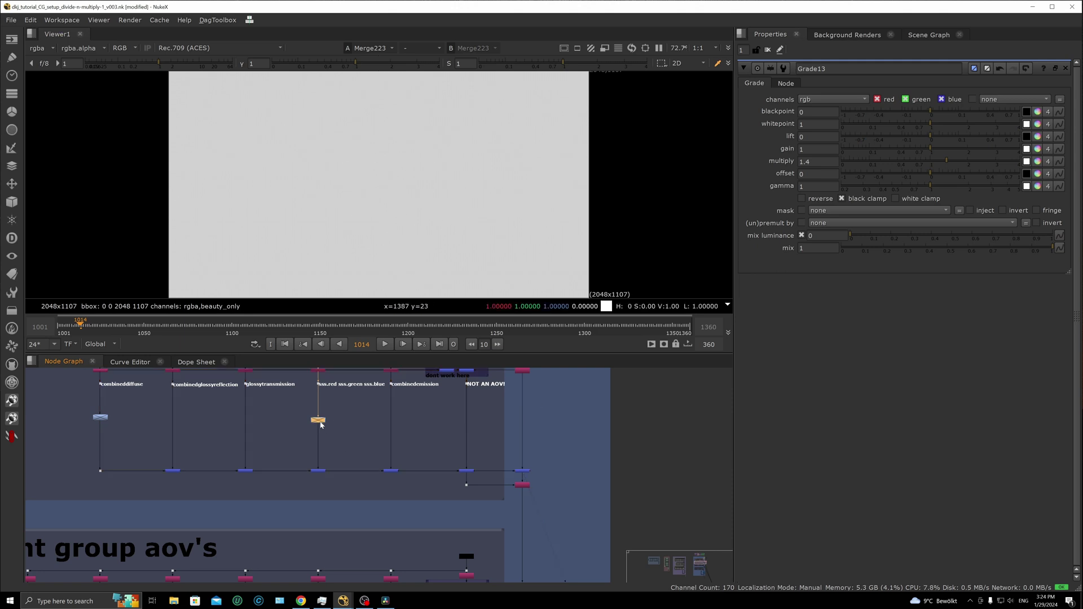
key("d")
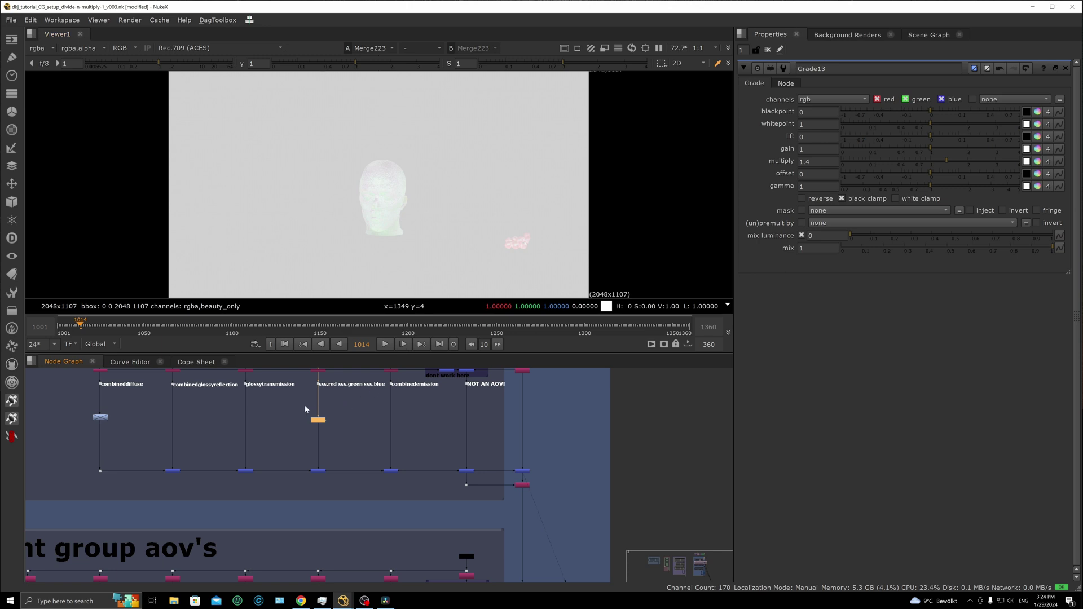
Open the sss branch's Grade node and set both its multiply and gamma to 1
double_click(318, 420)
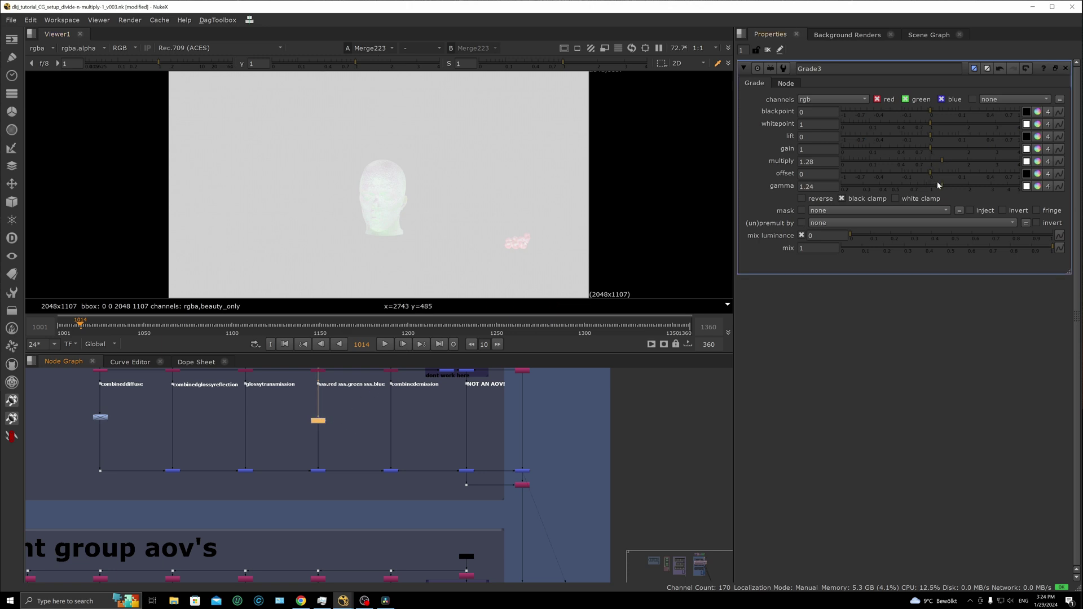
double_click(813, 162)
type("1")
key("Tab")
key("Tab")
type("1")
key("Return")
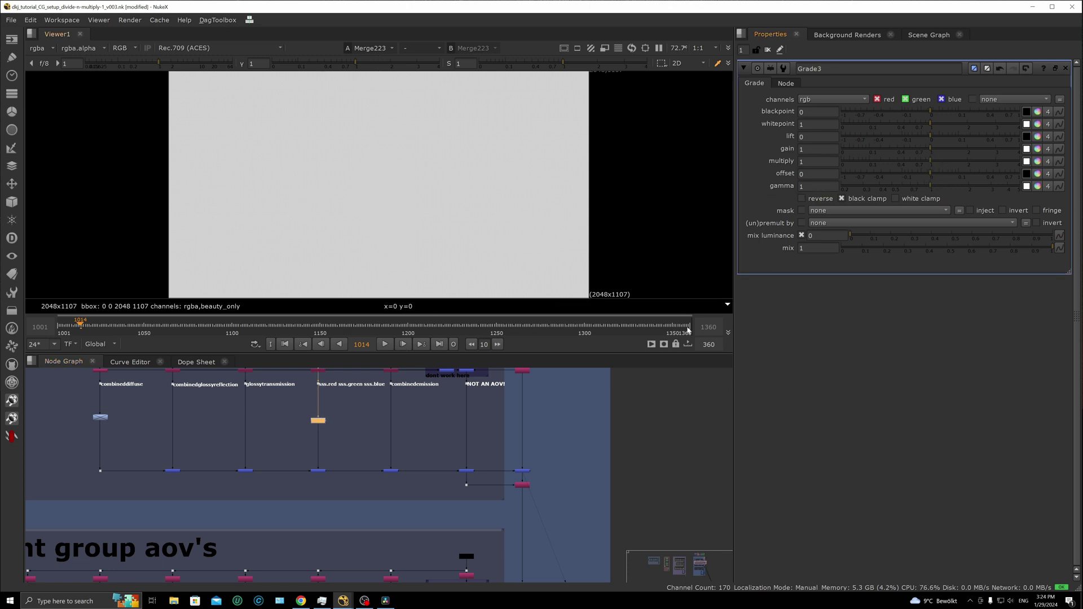
Sample areas of the middle head in the viewer while testing the sss Grade's multiply at 2.9 and 0.17
left_click_drag(380, 186, 398, 210, "ctrl+shift")
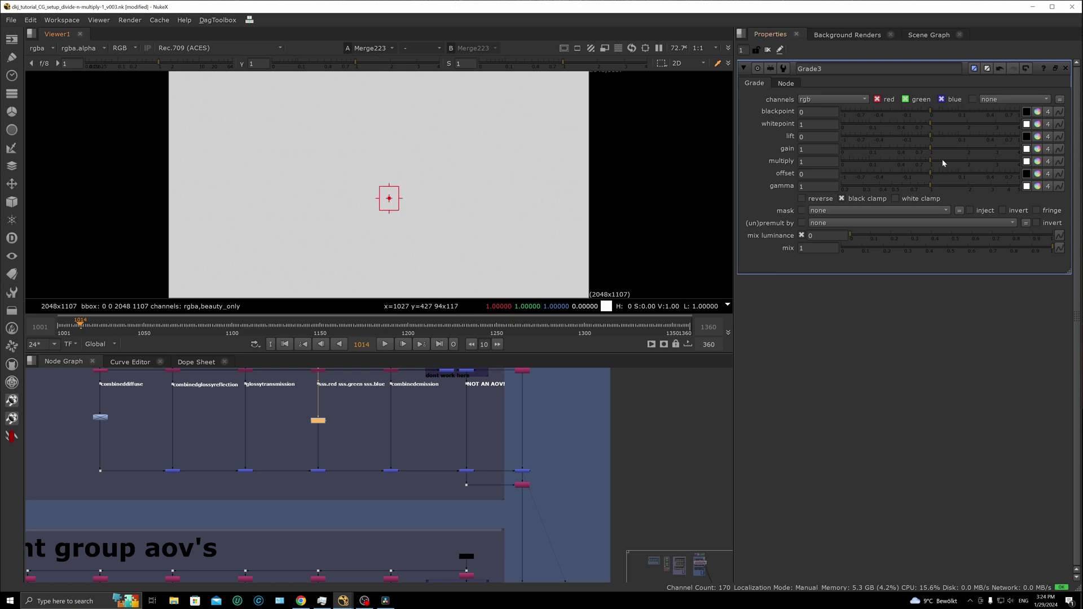
left_click_drag(931, 161, 993, 162)
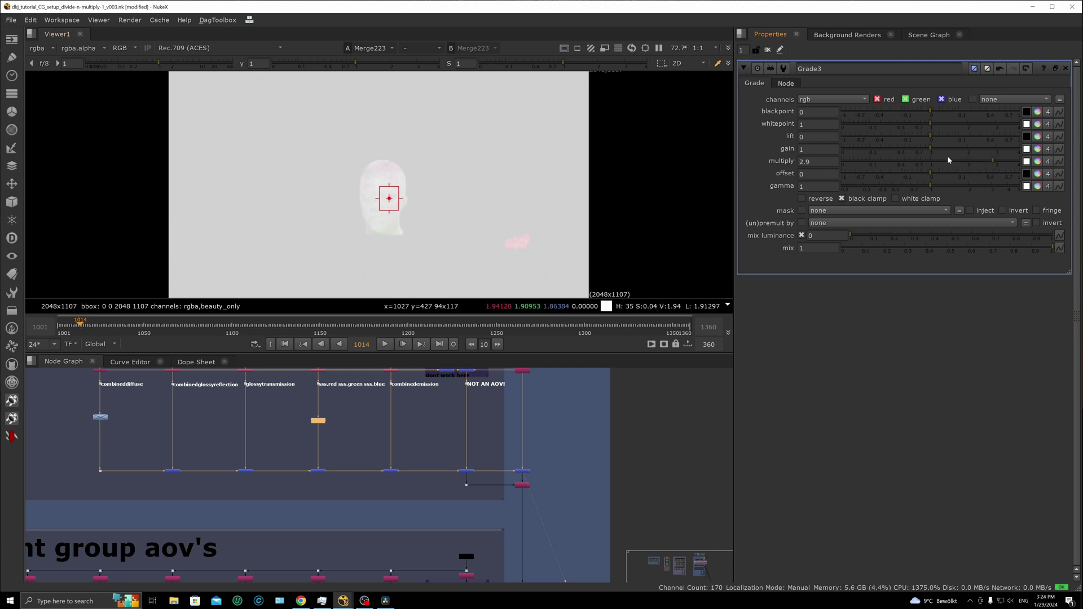
right_click(425, 130, "ctrl")
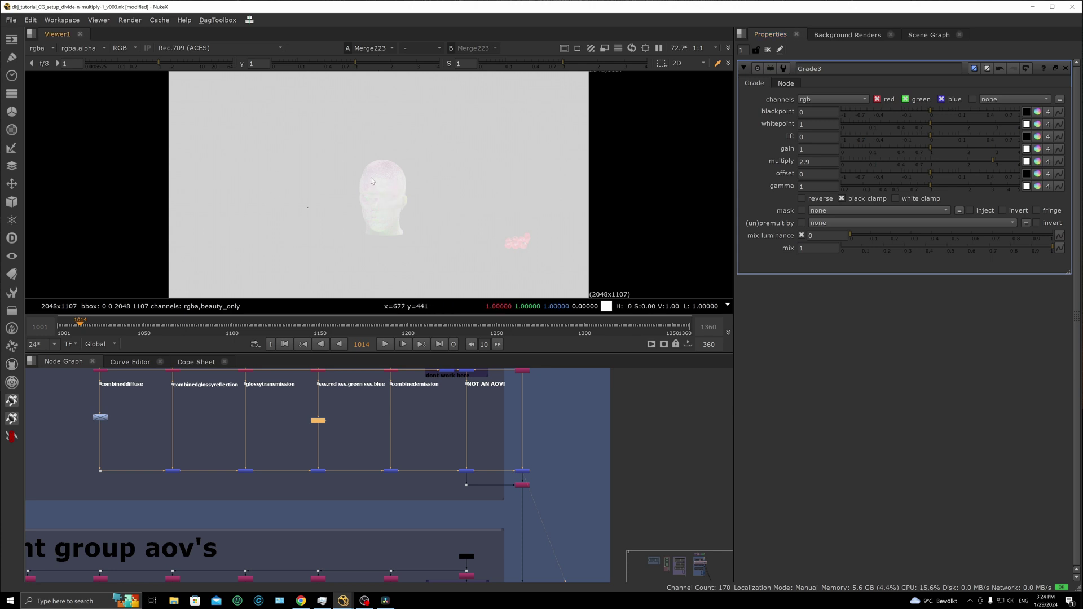
left_click_drag(371, 179, 387, 198, "ctrl+shift")
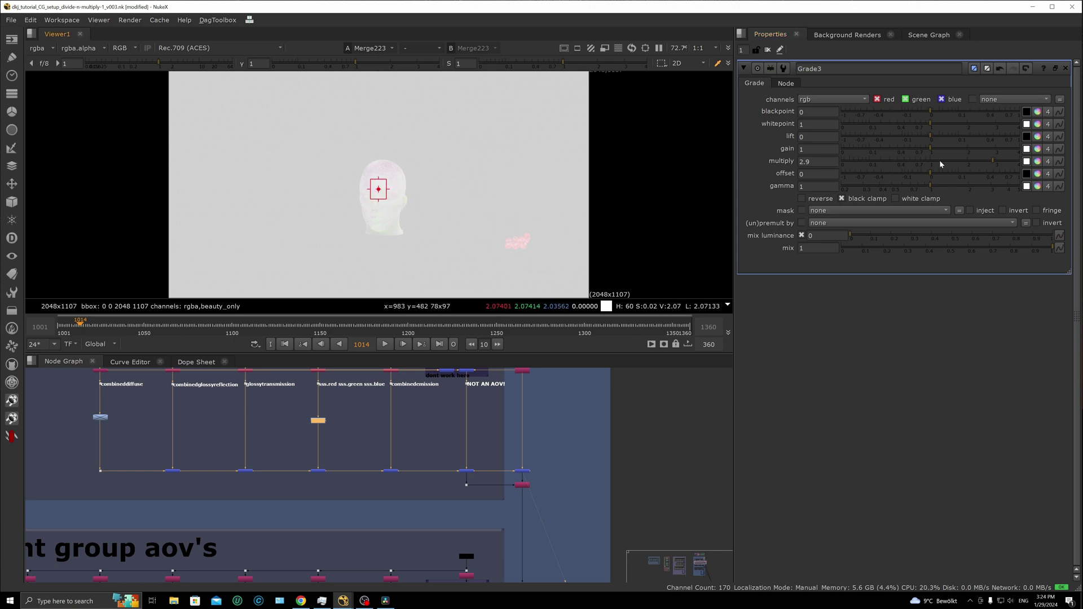
left_click_drag(940, 163, 877, 164)
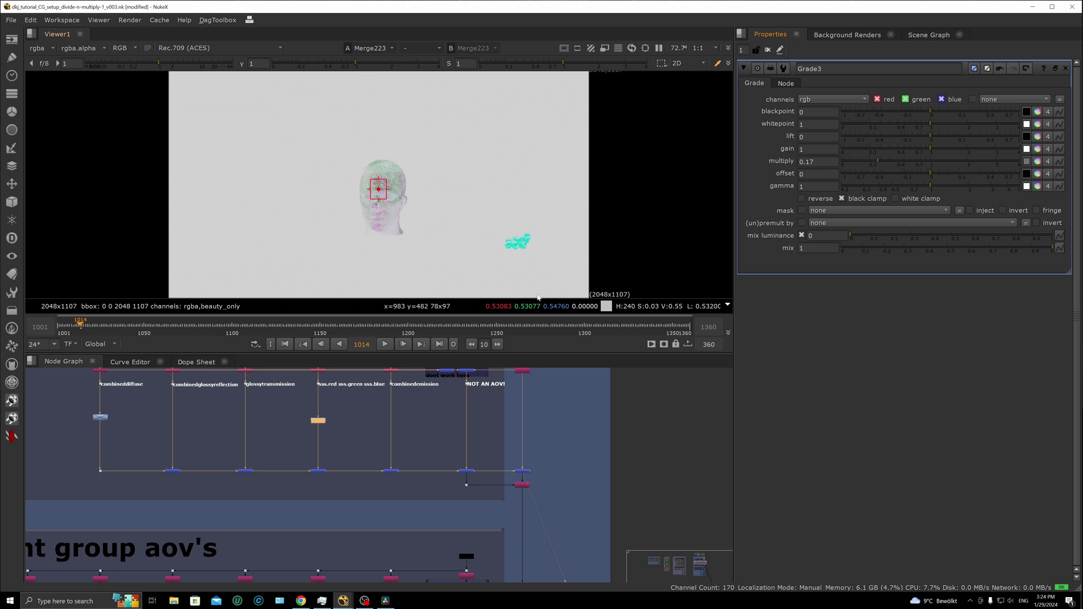
Set the sss Grade's multiply back to 1 and clear the sample region in the viewer
left_click_drag(893, 161, 931, 163)
double_click(811, 162)
type("1")
left_click(539, 455)
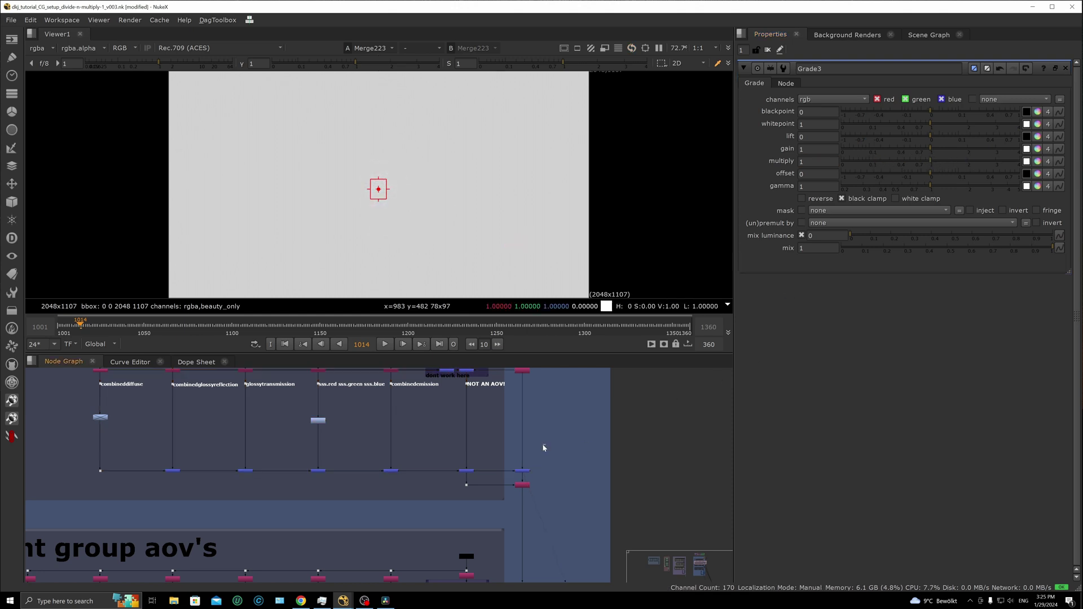
scroll(344, 429, "down", 2)
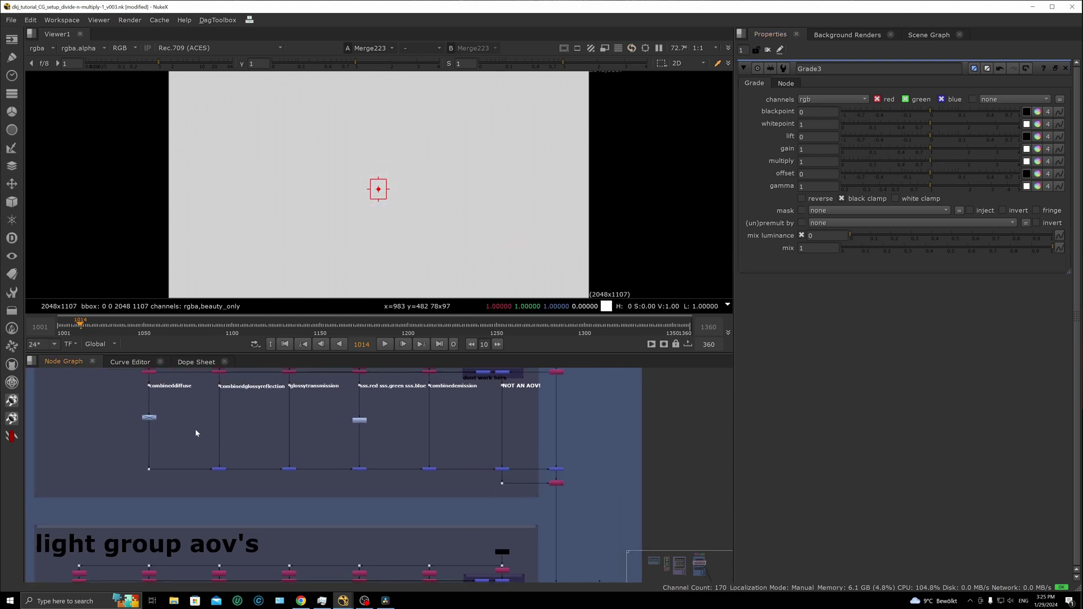
right_click(646, 240, "ctrl")
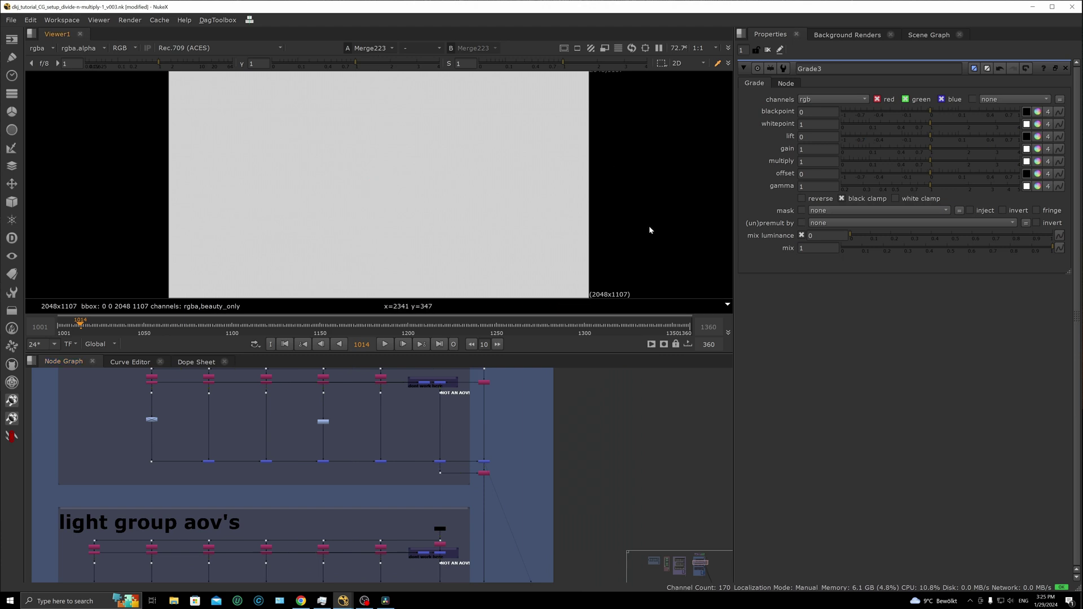
Show the final output of the divide and multiply setup in the viewer
scroll(418, 429, "down", 5)
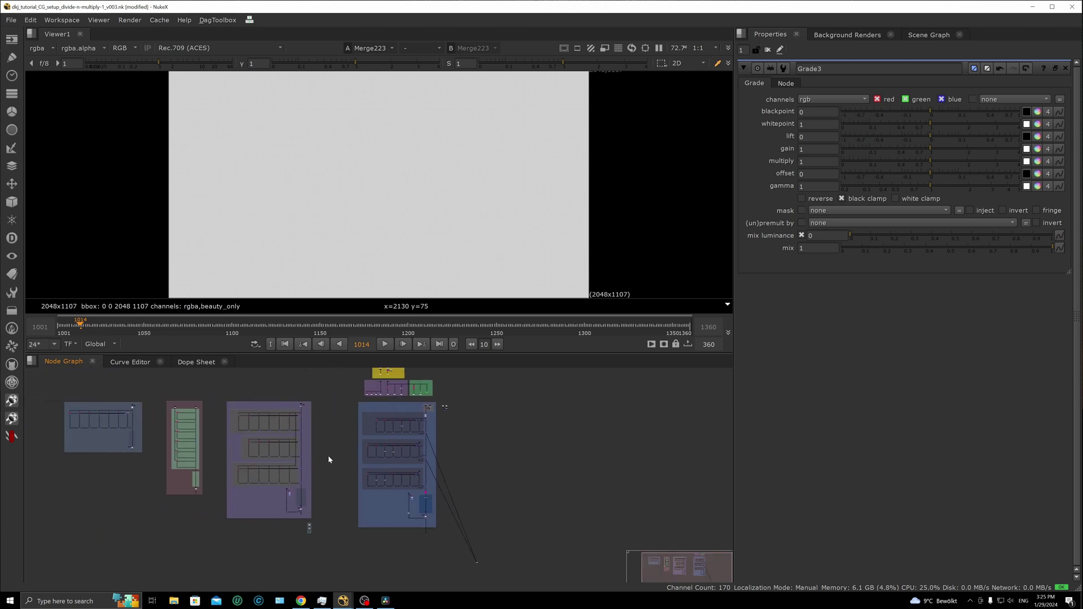
scroll(316, 449, "up", 3)
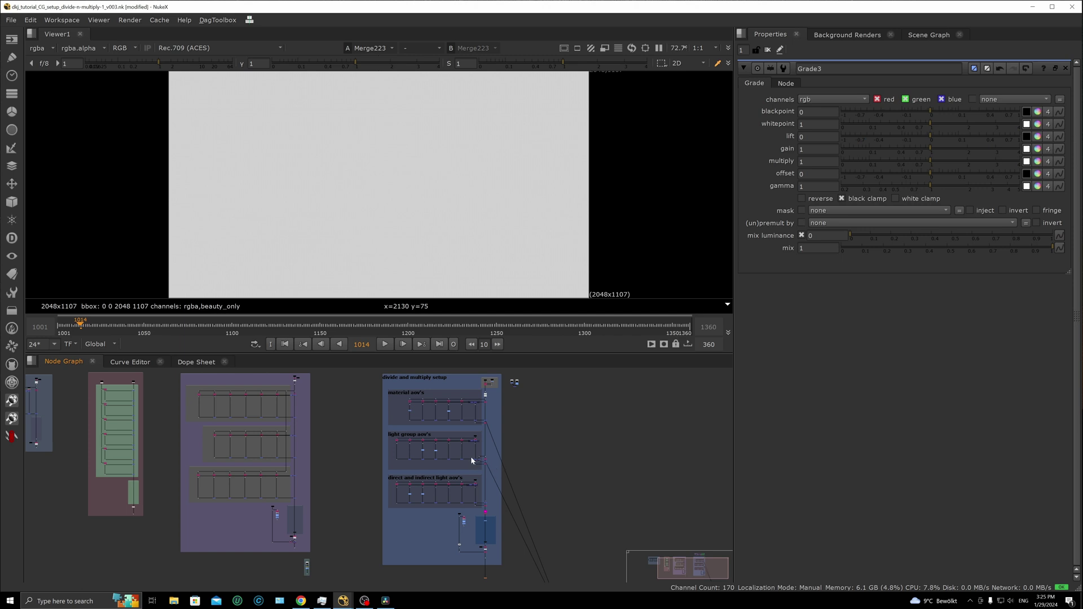
left_click(474, 554)
key("1")
scroll(465, 443, "up", 3)
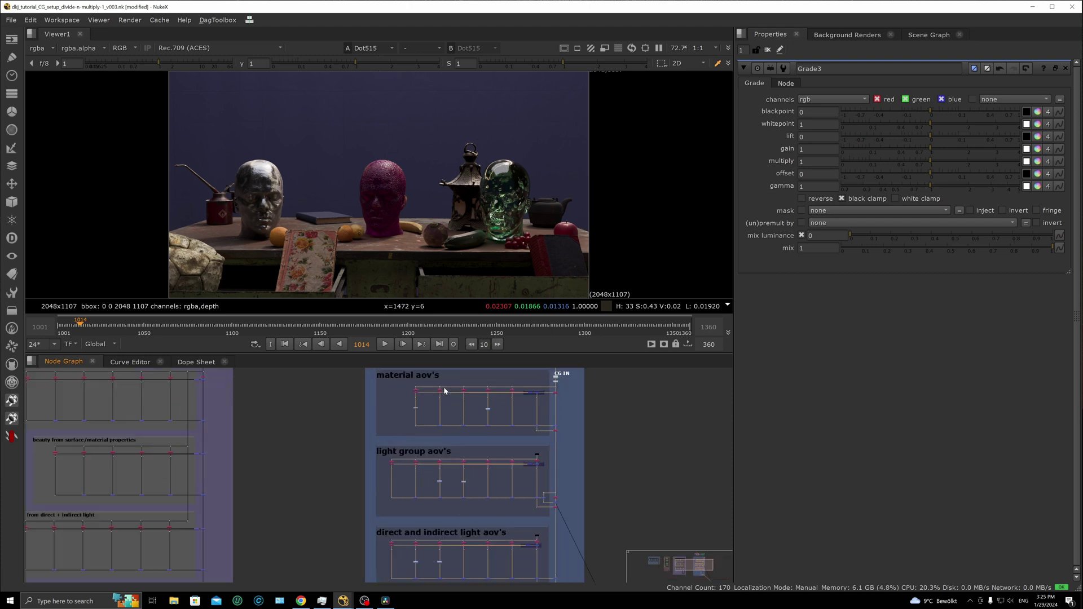
Open the combineddiffuse Grade in the material AOVs and set the C_top_fill light group Grade's multiply to 1
scroll(444, 390, "up", 4)
double_click(421, 405)
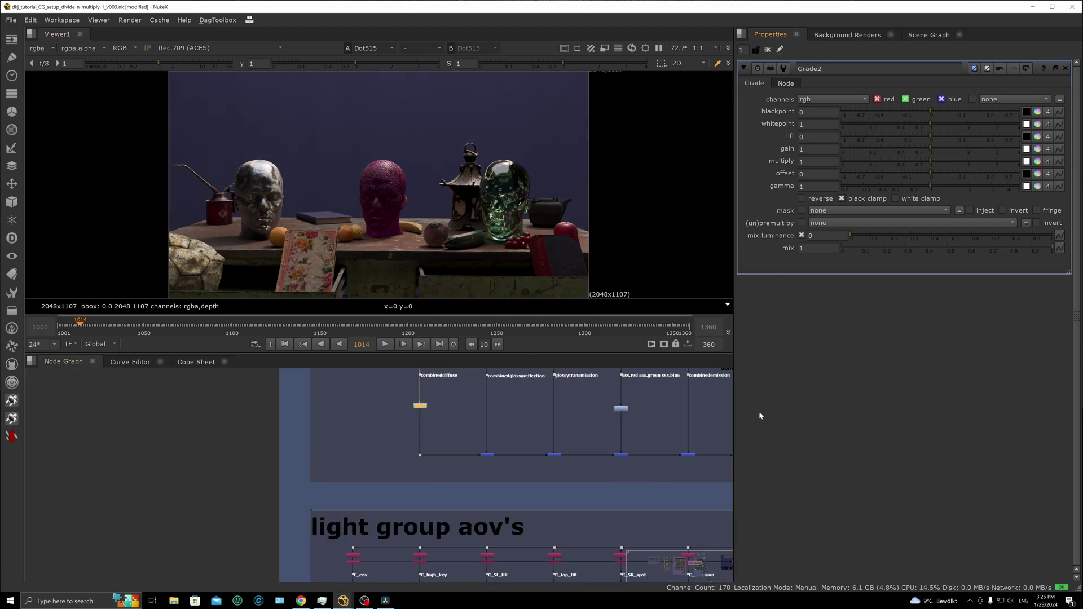
scroll(452, 480, "down", 2)
scroll(440, 428, "up", 2)
left_click(455, 427)
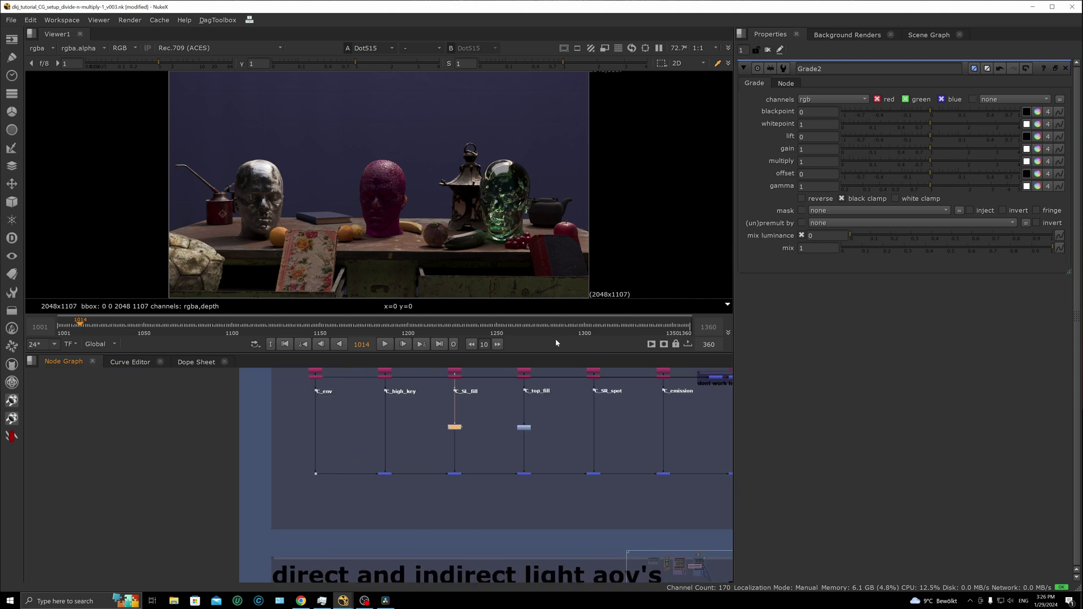
key("ctrl+z")
left_click(532, 432)
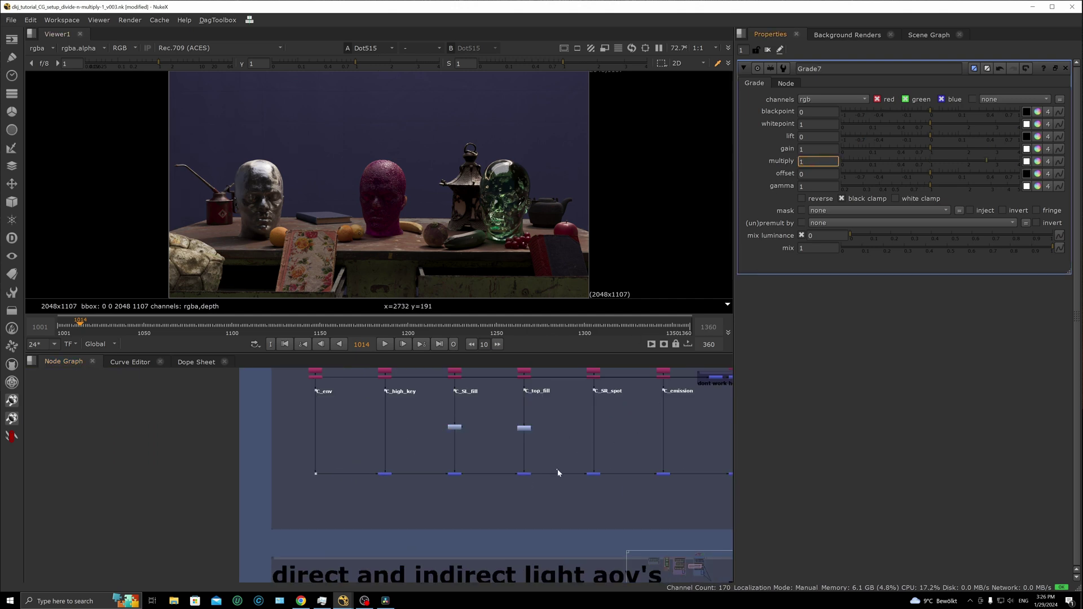
Set the gamma of the Grade on the indirectdiffuse branch to 1
left_click(432, 427)
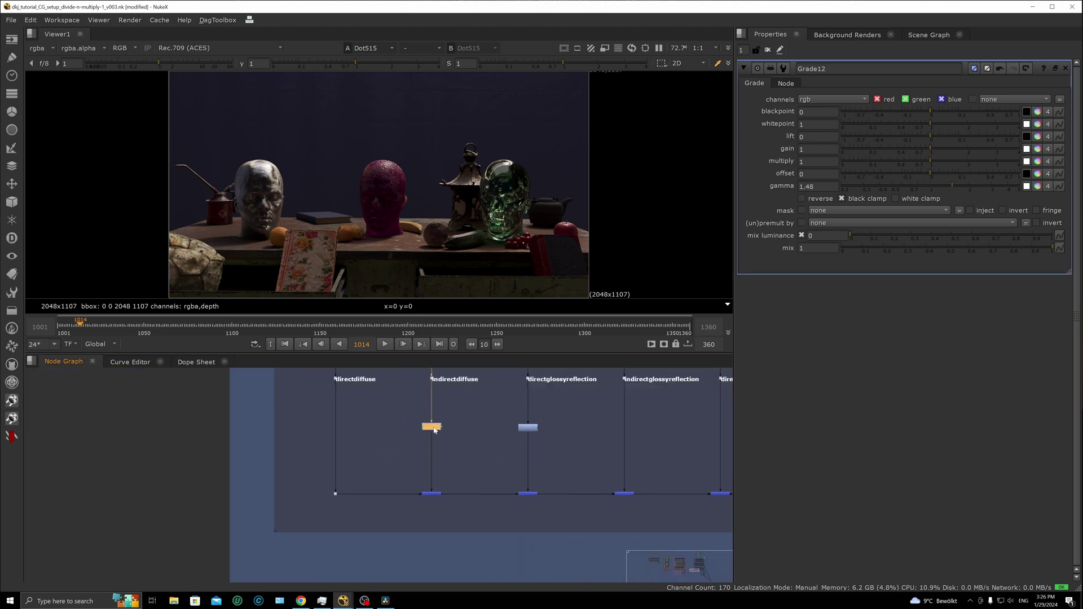
type("1")
left_click(479, 473)
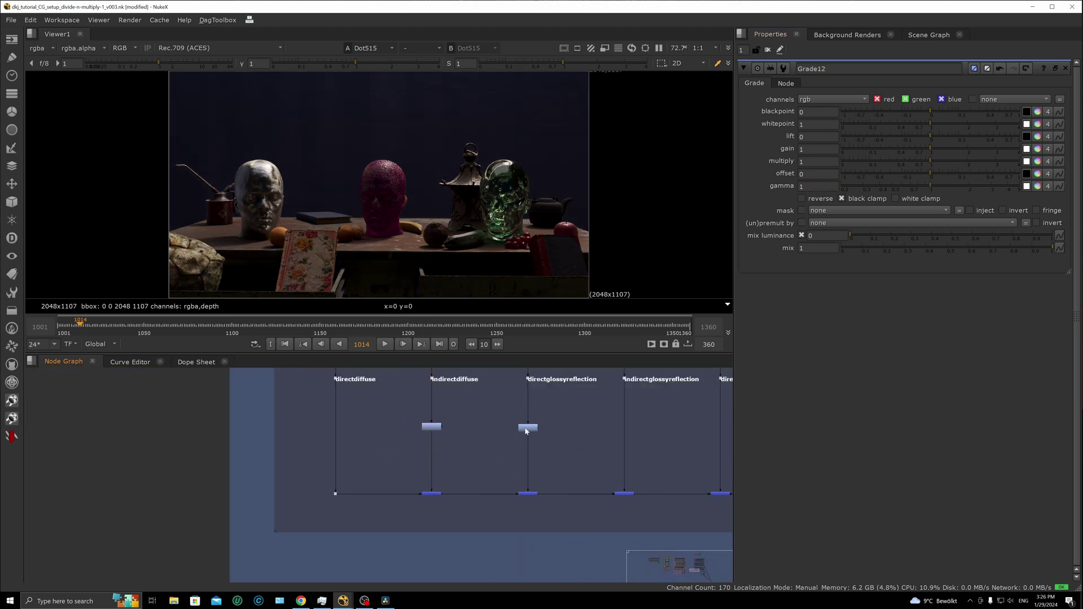
Set the multiply of the Grade on the directglossyreflection branch to 1
double_click(528, 427)
left_click(819, 161)
type("1.4")
key("Return")
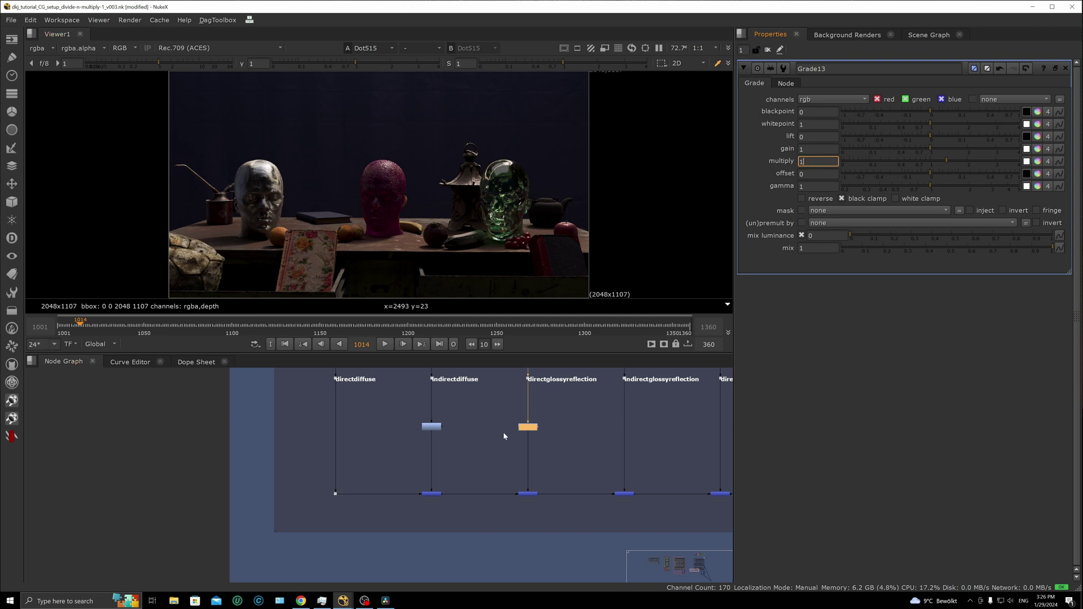
Compare the final outputs of the add and subtract setup and the divide and multiply setup in the viewer
scroll(504, 437, "down", 5)
scroll(367, 473, "up", 2)
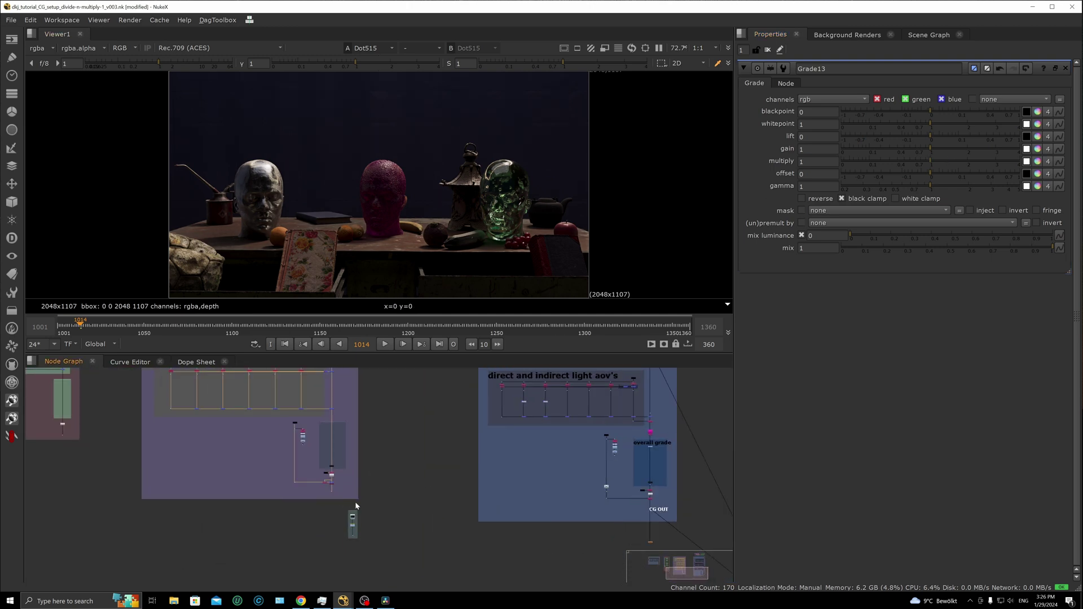
key("1")
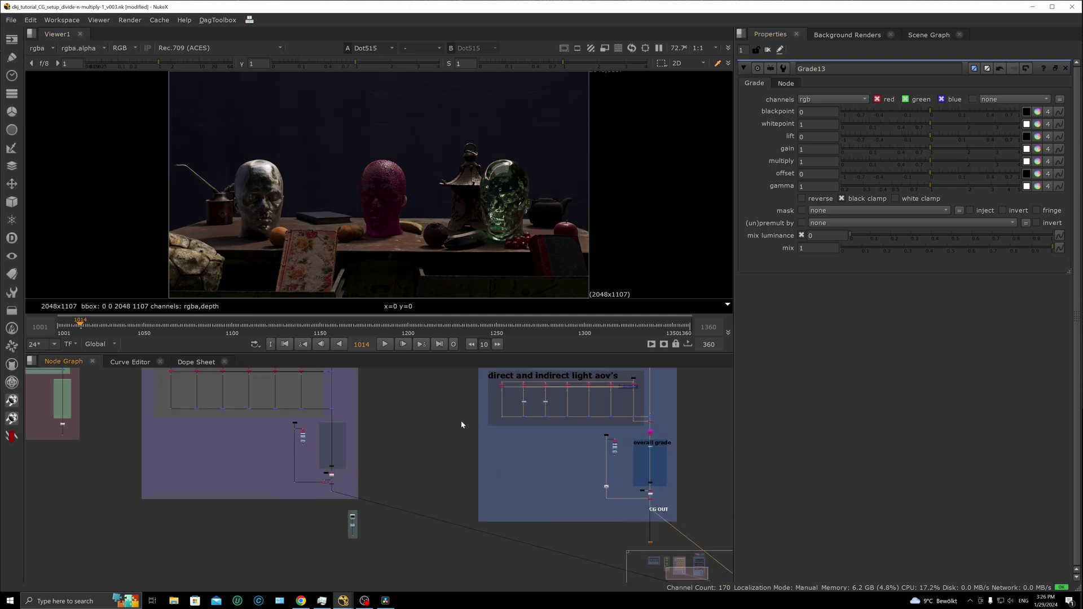
key("2")
key("1")
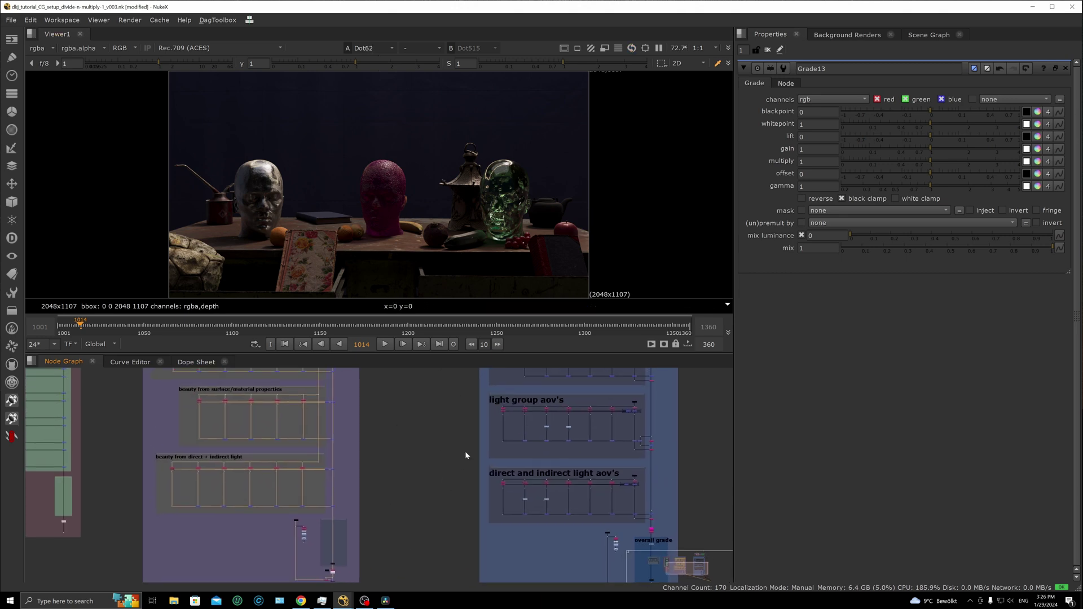
Duplicate the combineddiffuse Grade from the divide and multiply setup's material AOVs and bring the copy toward the add and subtract setup
scroll(390, 423, "down", 5)
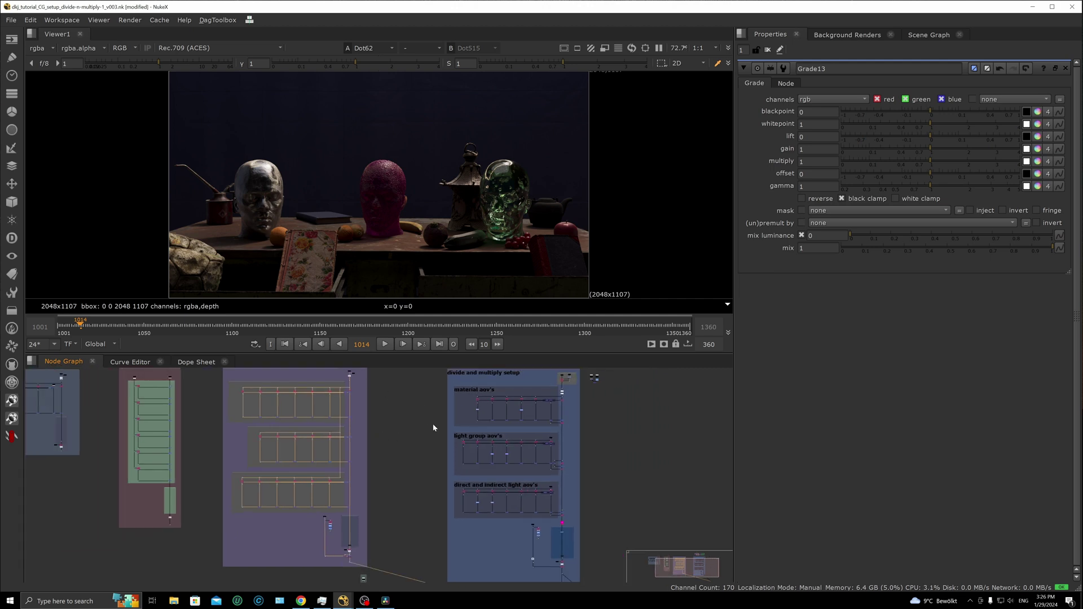
scroll(480, 416, "up", 10)
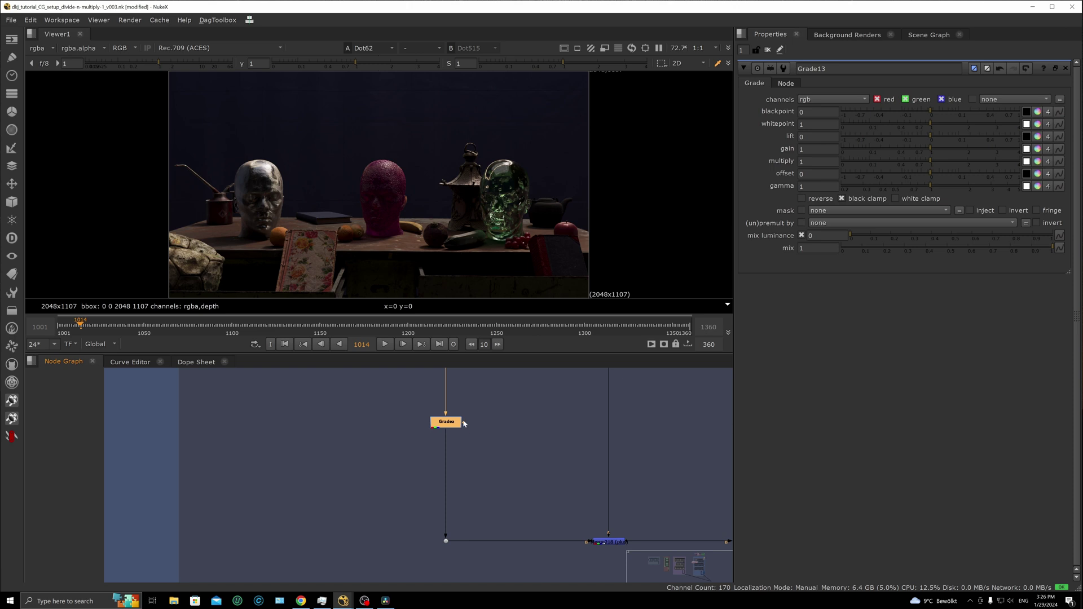
key("alt+c")
middle_click_drag(503, 407, 540, 446)
scroll(474, 479, "down", 2)
scroll(596, 484, "down", 4)
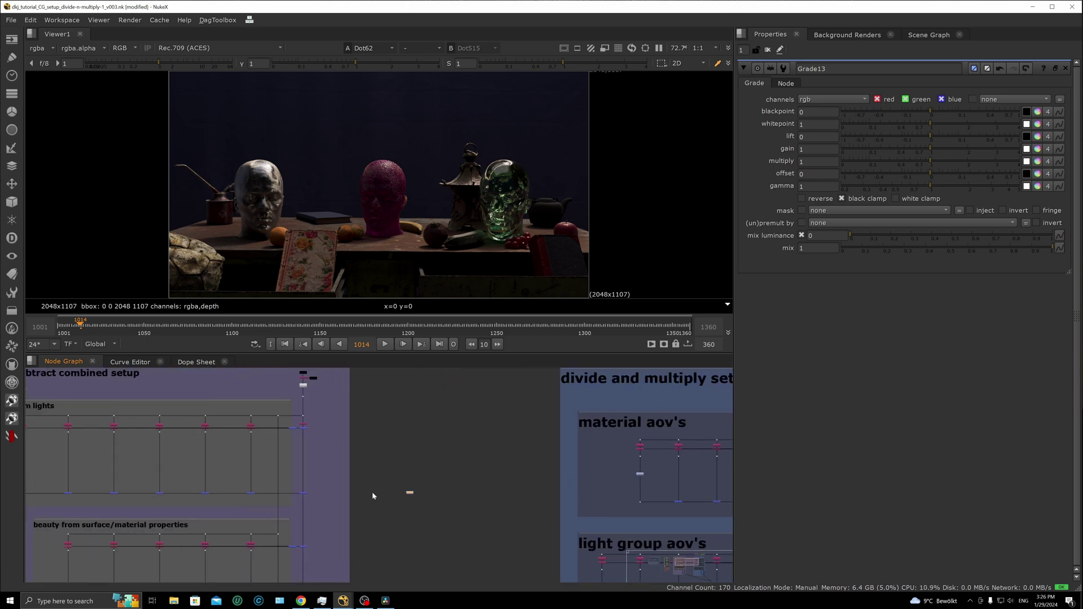
Insert the duplicated Grade into the combineddiffuse branch of the add and subtract combined setup, below its Shuffle and Remove nodes
middle_click_drag(372, 496, 616, 419)
scroll(466, 506, "up", 5)
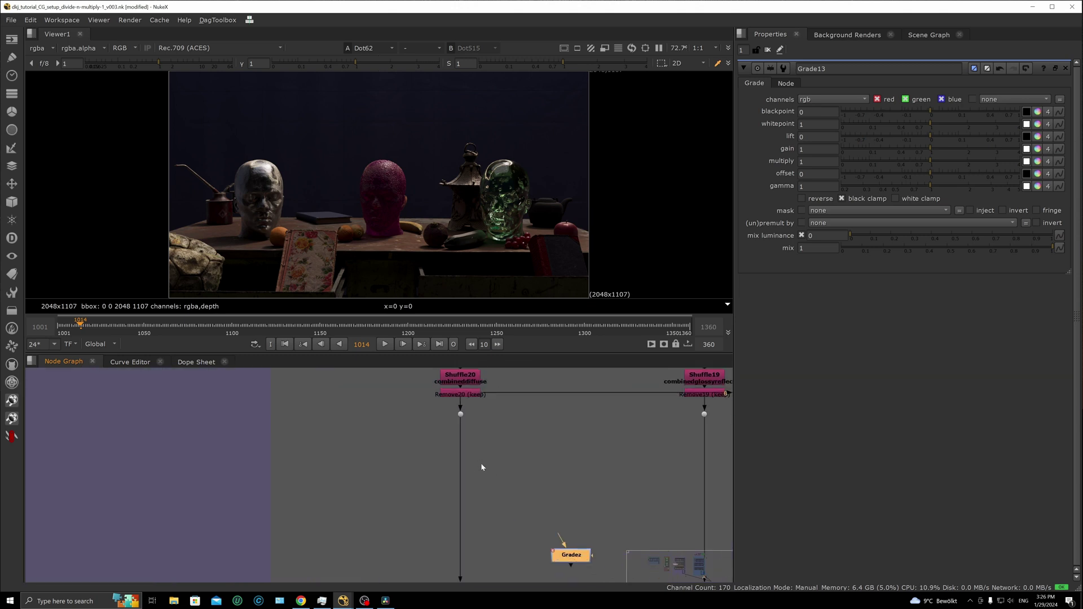
scroll(451, 471, "down", 2)
left_click_drag(556, 532, 473, 509)
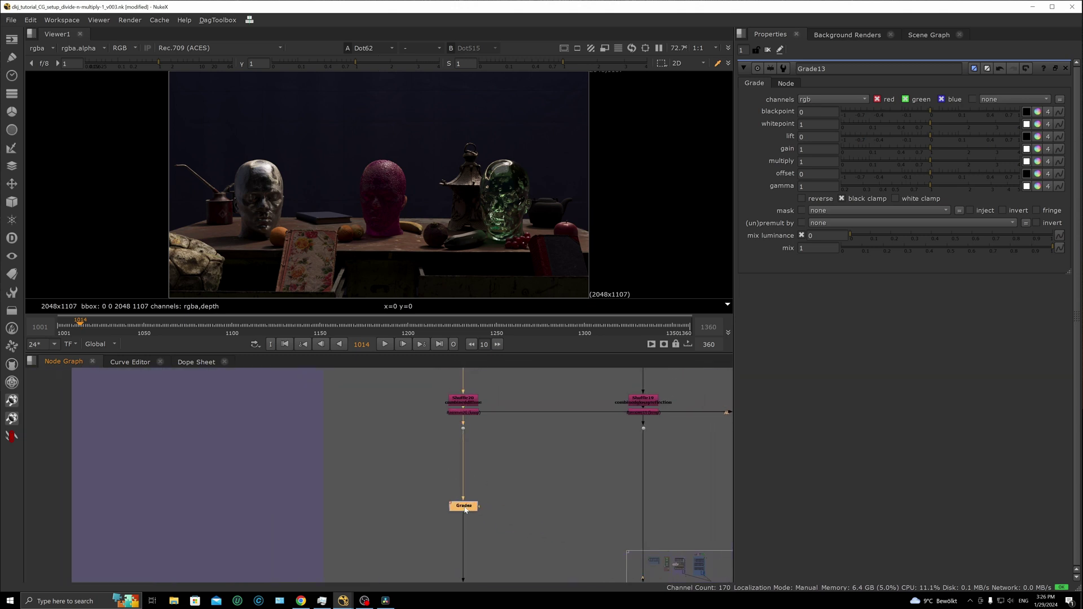
Duplicate the Grade on the sss branch of the divide and multiply setup's material AOVs
scroll(448, 468, "down", 8)
middle_click_drag(666, 444, 551, 441)
scroll(552, 442, "up", 10)
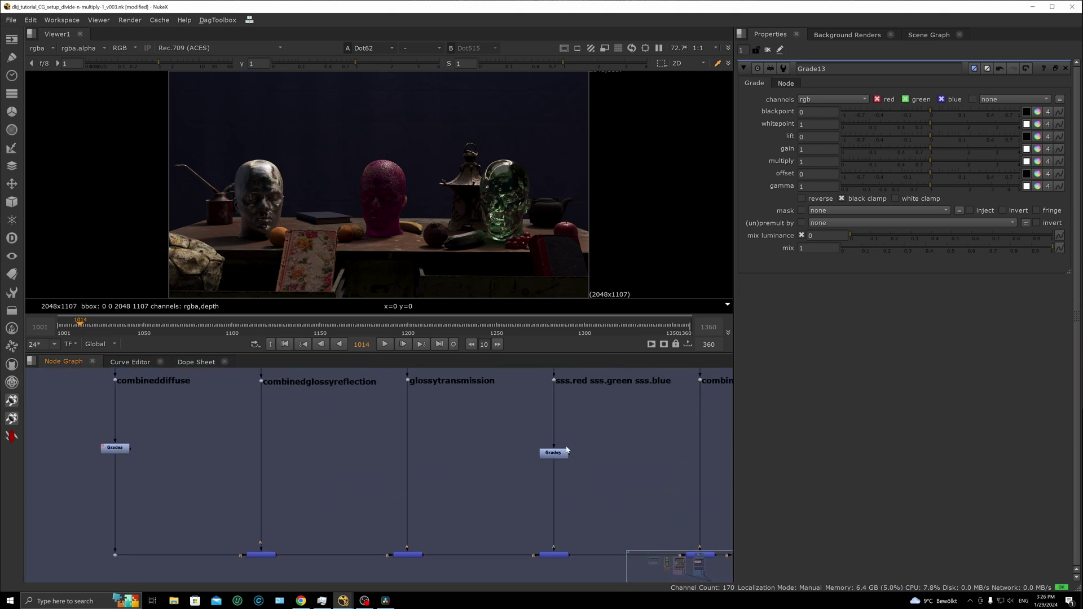
left_click(560, 455)
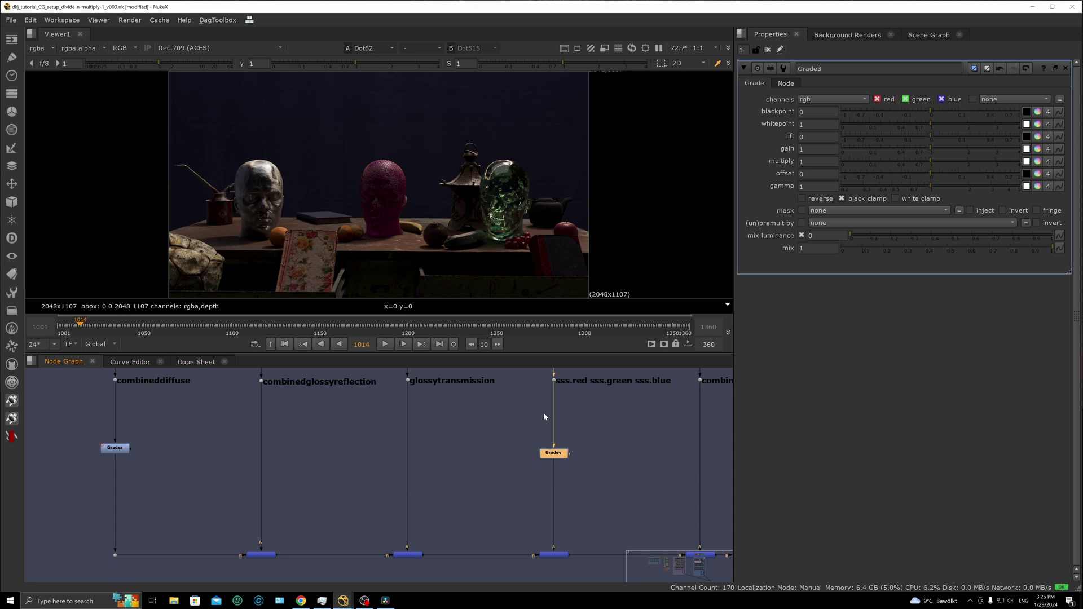
key("alt+c")
scroll(497, 446, "down", 4)
middle_click_drag(520, 454, 650, 446)
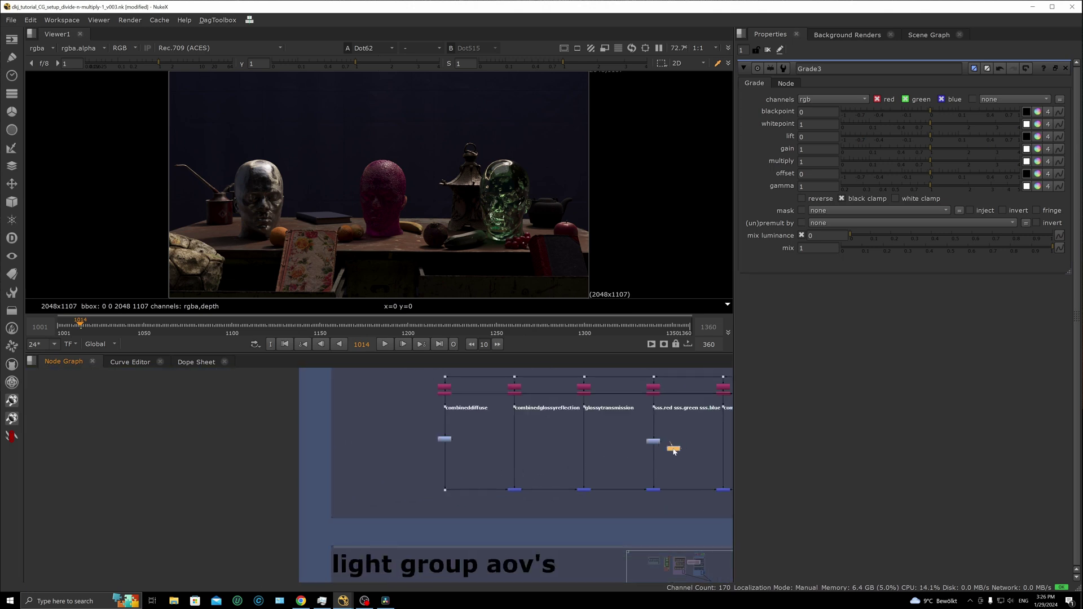
Move the duplicated Grade to the add and subtract combined setup and insert it into the sss branch
left_click_drag(674, 451, 378, 492)
scroll(382, 474, "up", 6)
scroll(431, 448, "down", 1)
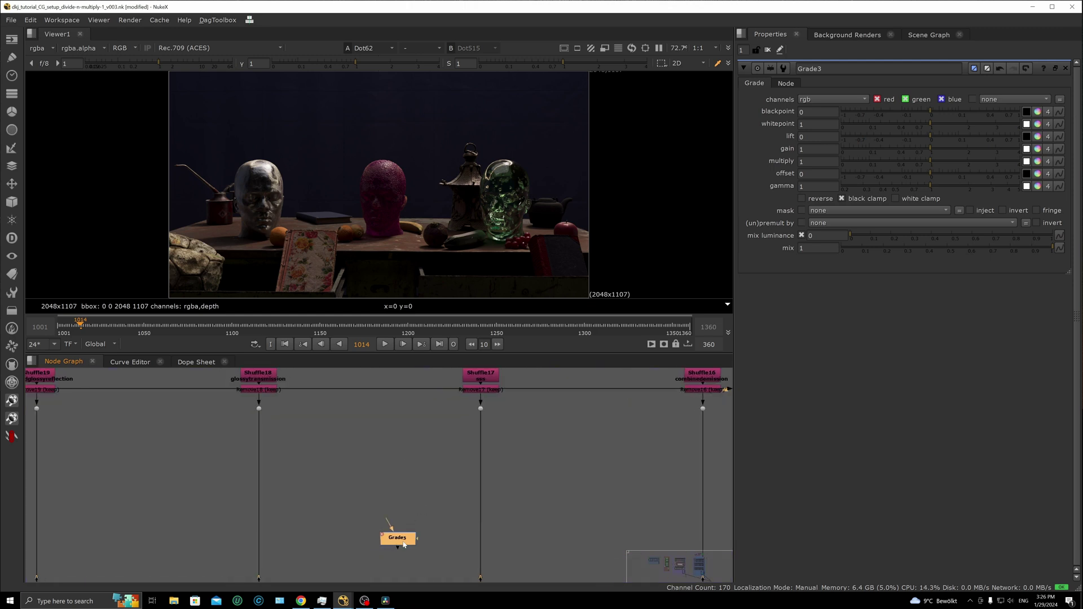
left_click_drag(404, 546, 488, 534)
scroll(488, 534, "down", 8)
middle_click_drag(557, 465, 498, 487)
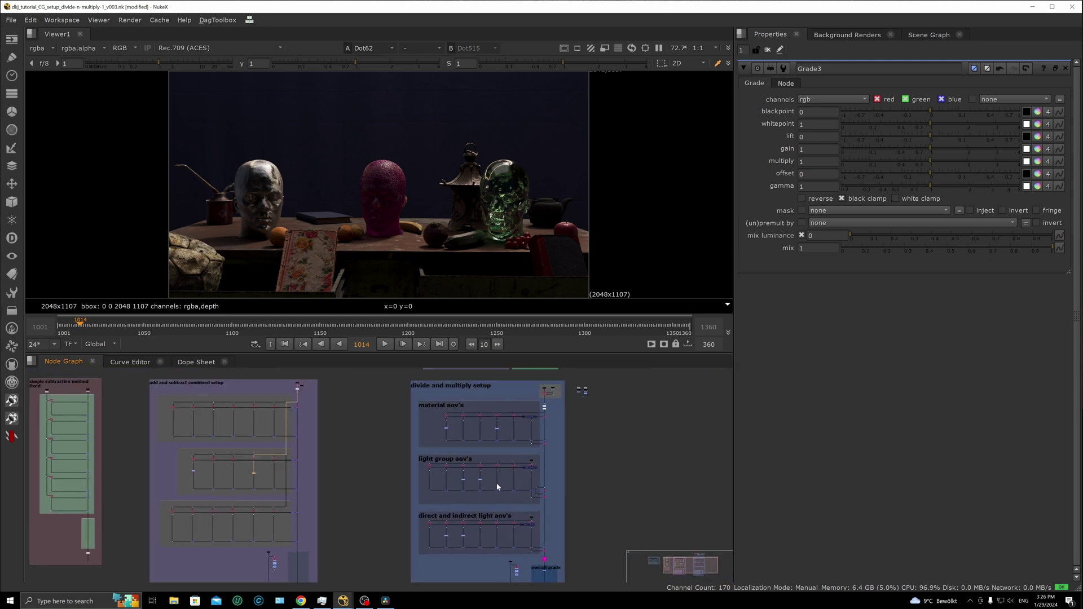
Clone the C_SL_fill and C_top_fill Grades in the divide and multiply setup's light group AOVs and bring the clones toward the add and subtract setup
scroll(497, 487, "up", 8)
scroll(518, 436, "down", 2)
left_click_drag(436, 481, 612, 514)
key("alt+k")
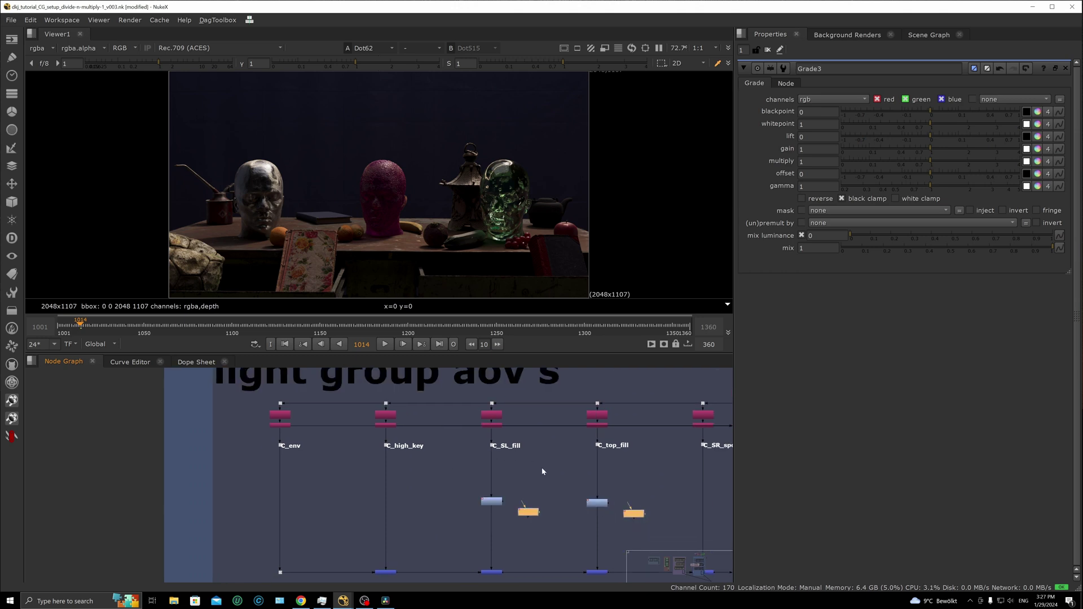
scroll(507, 485, "down", 5)
mouse_move(497, 494)
left_mouse_down()
mouse_move(534, 448)
mouse_move(382, 494)
mouse_move(482, 521)
mouse_move(440, 531)
left_mouse_up()
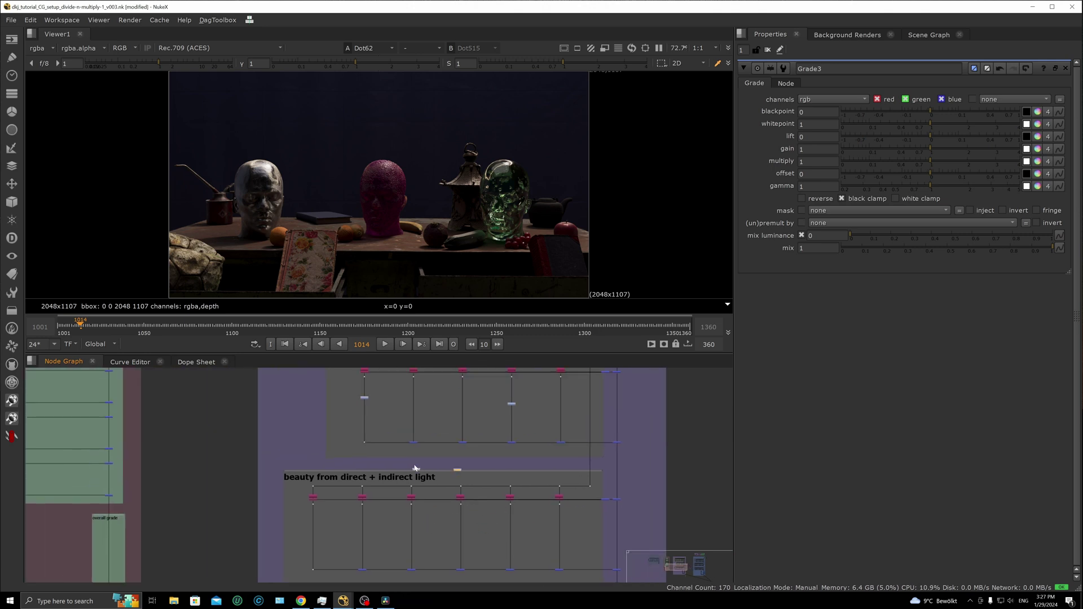
Insert the two cloned light group Grades into the matching SL_fill and top_fill branches of the add and subtract combined setup
mouse_move(416, 468)
left_mouse_down()
mouse_move(407, 420)
mouse_move(412, 509)
mouse_move(376, 479)
mouse_move(388, 464)
mouse_move(460, 555)
mouse_move(383, 515)
left_mouse_up()
scroll(402, 392, "up", 6)
left_click(500, 505)
left_click_drag(555, 529, 588, 524)
scroll(390, 531, "down", 8)
middle_click_drag(390, 530, 210, 516)
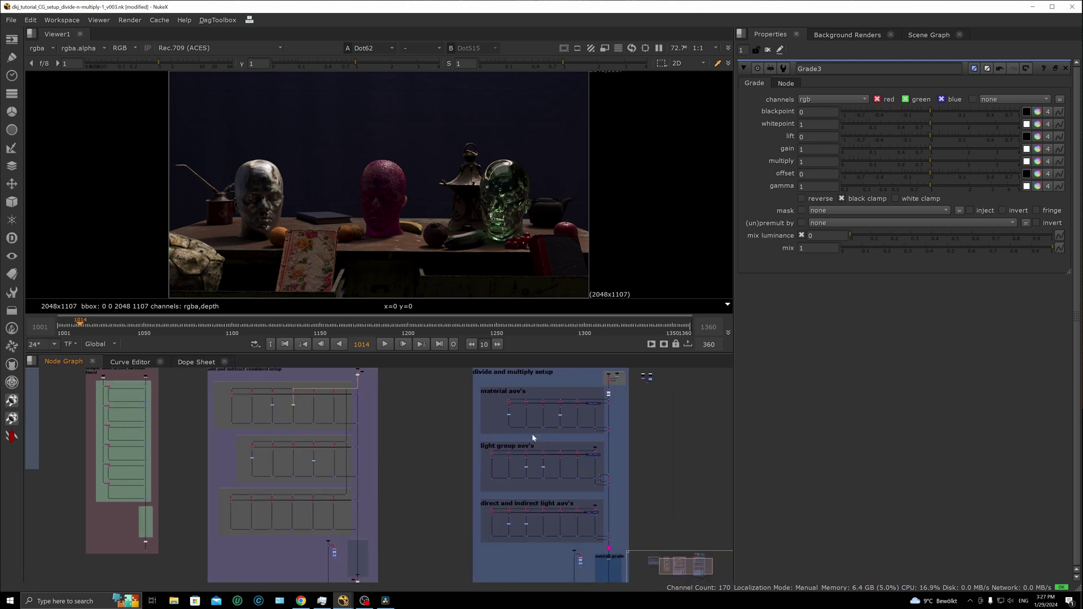
Clone the indirectdiffuse and directglossyreflection Grades of the divide and multiply setup and bring the clones to the add and subtract setup
scroll(509, 474, "up", 8)
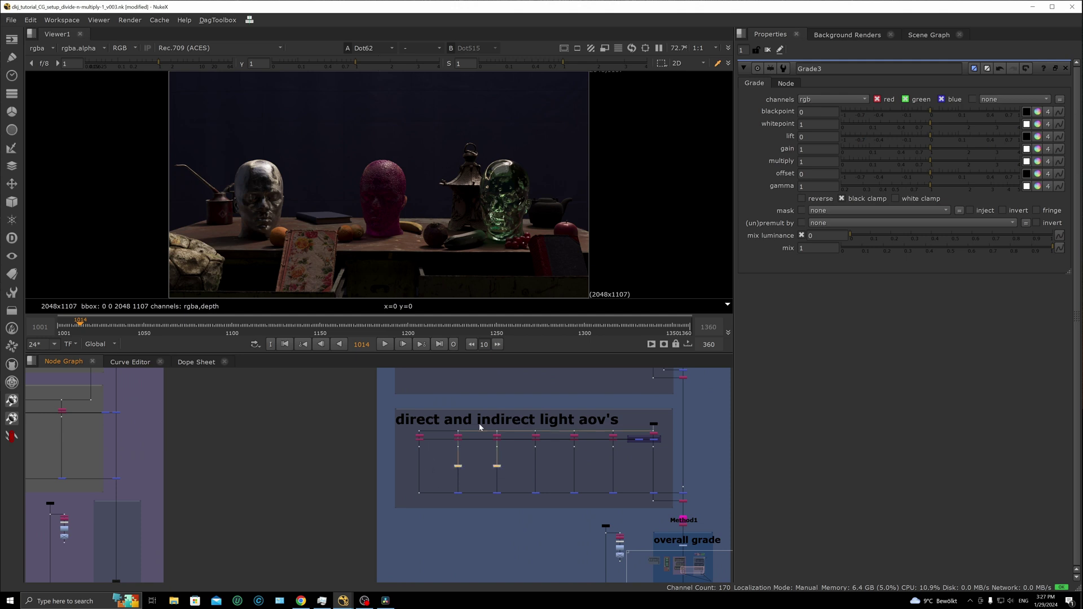
scroll(479, 427, "up", 5)
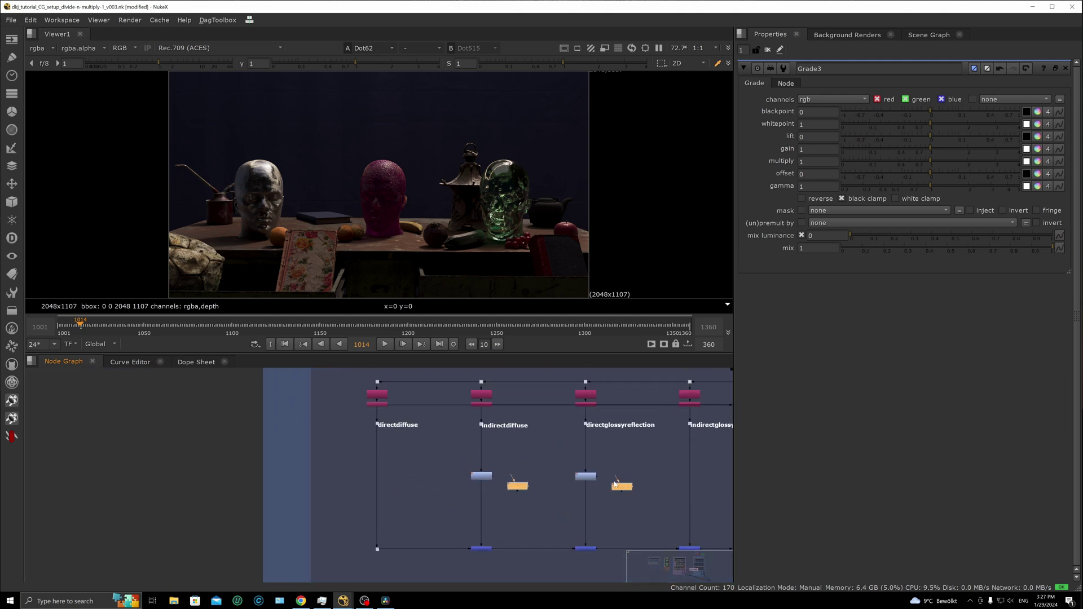
scroll(542, 485, "down", 3)
middle_click_drag(239, 526, 635, 421)
left_click_drag(635, 421, 480, 511)
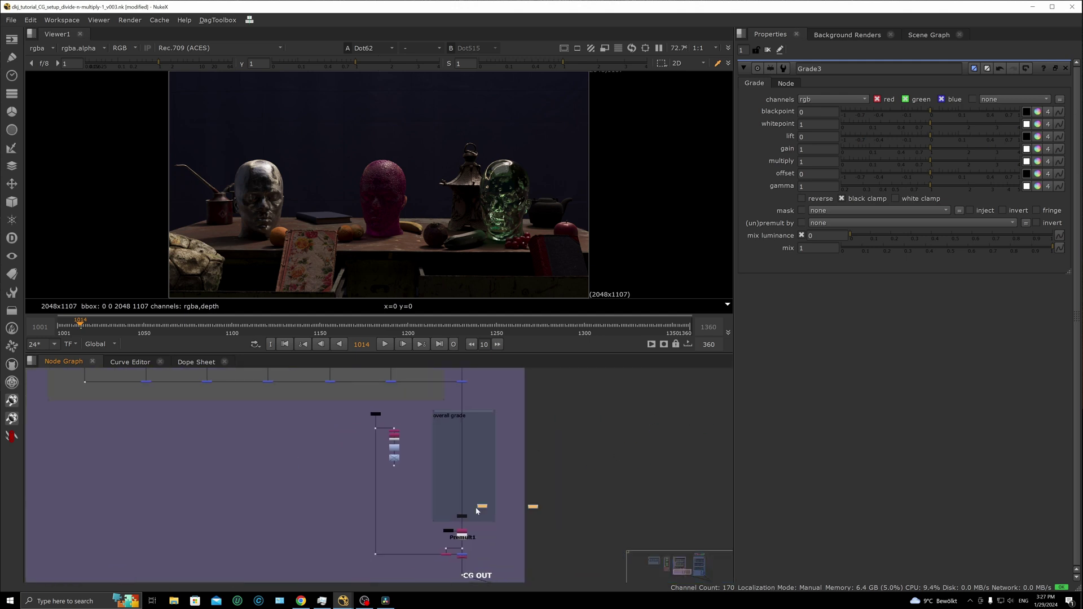
Insert the cloned Grades into the indirectdiffuse and directglossyreflection branches of the beauty from direct + indirect light section
middle_click_drag(177, 373, 397, 520)
left_click_drag(398, 521, 397, 506)
scroll(432, 475, "up", 5)
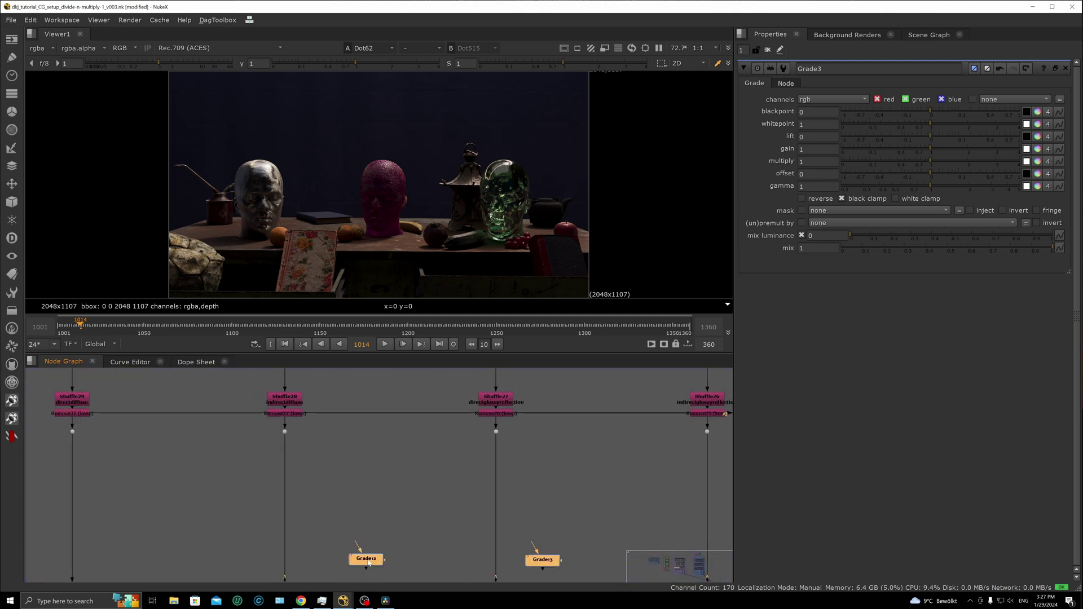
left_click_drag(367, 560, 287, 517)
left_click(348, 526)
left_click_drag(462, 517, 495, 516)
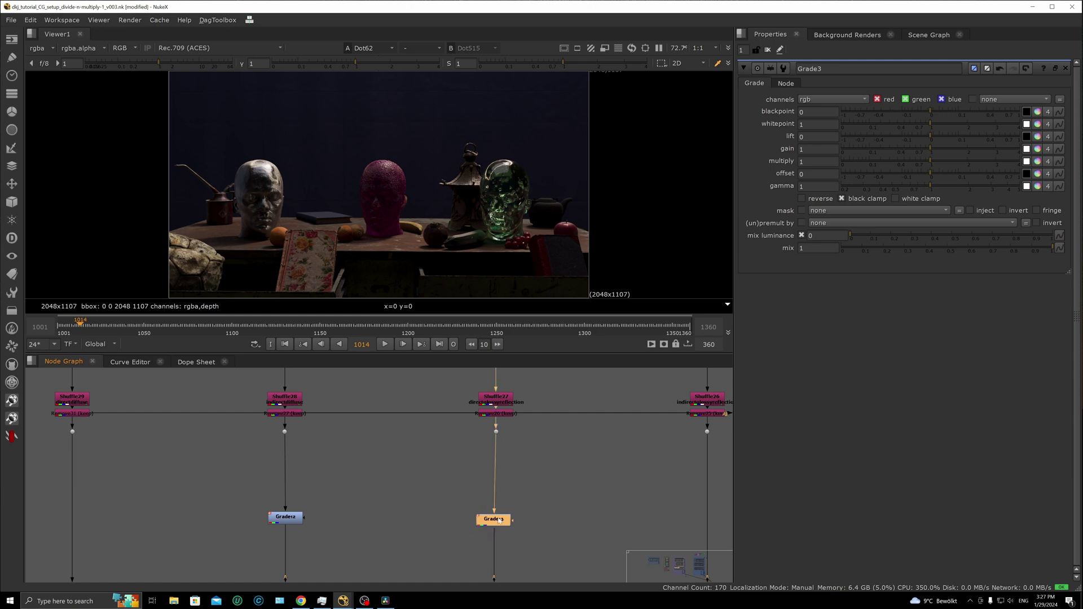
Examine the clone links between both setups and view each setup's output in the Viewer
scroll(385, 470, "down", 8)
scroll(432, 506, "down", 4)
scroll(508, 513, "up", 5)
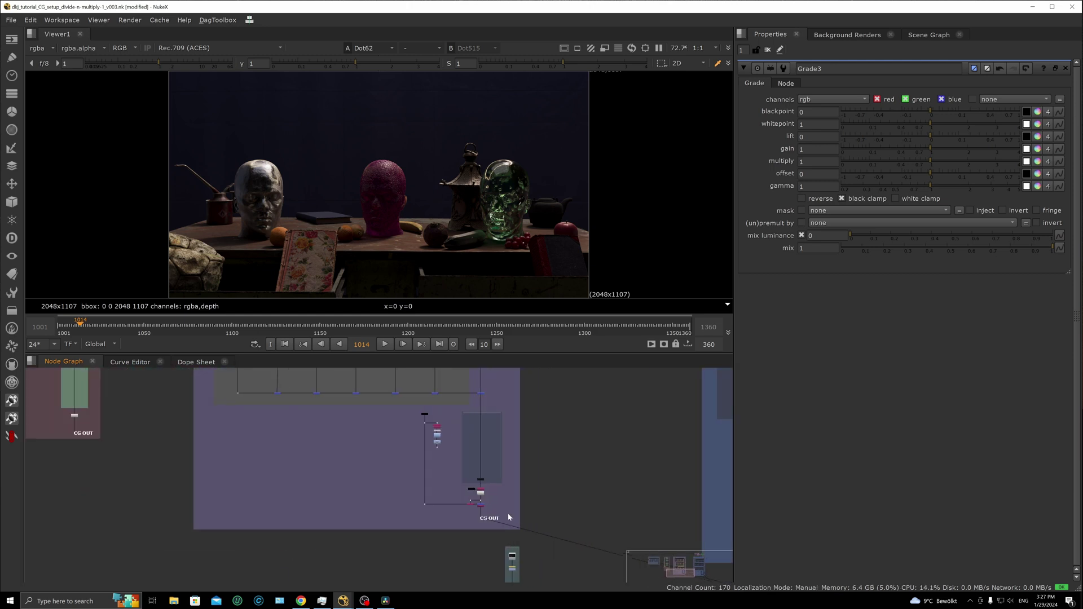
scroll(508, 513, "down", 3)
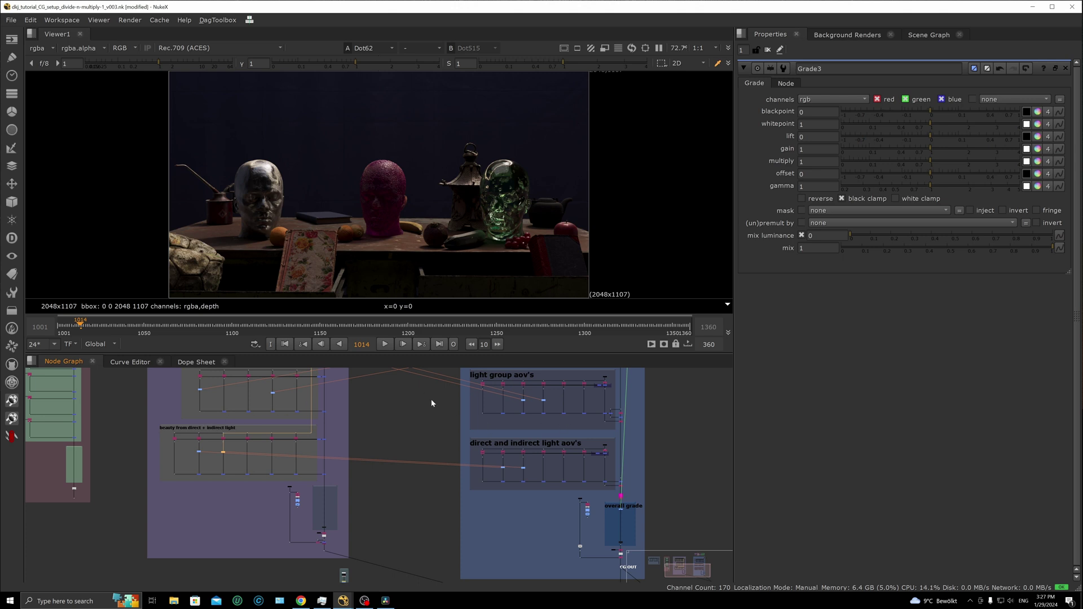
scroll(403, 442, "down", 5)
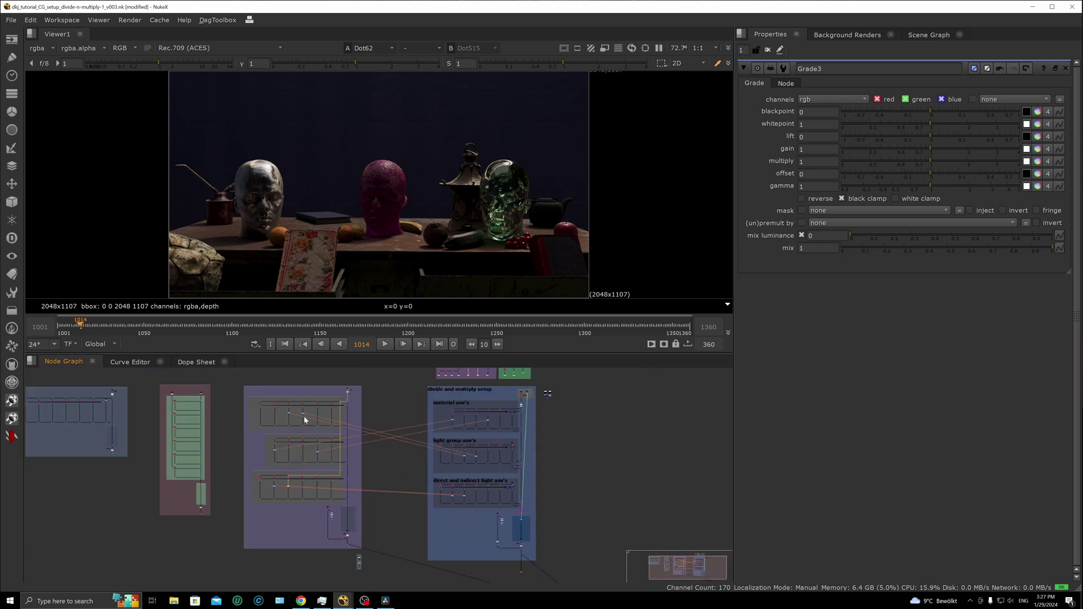
left_click(406, 483)
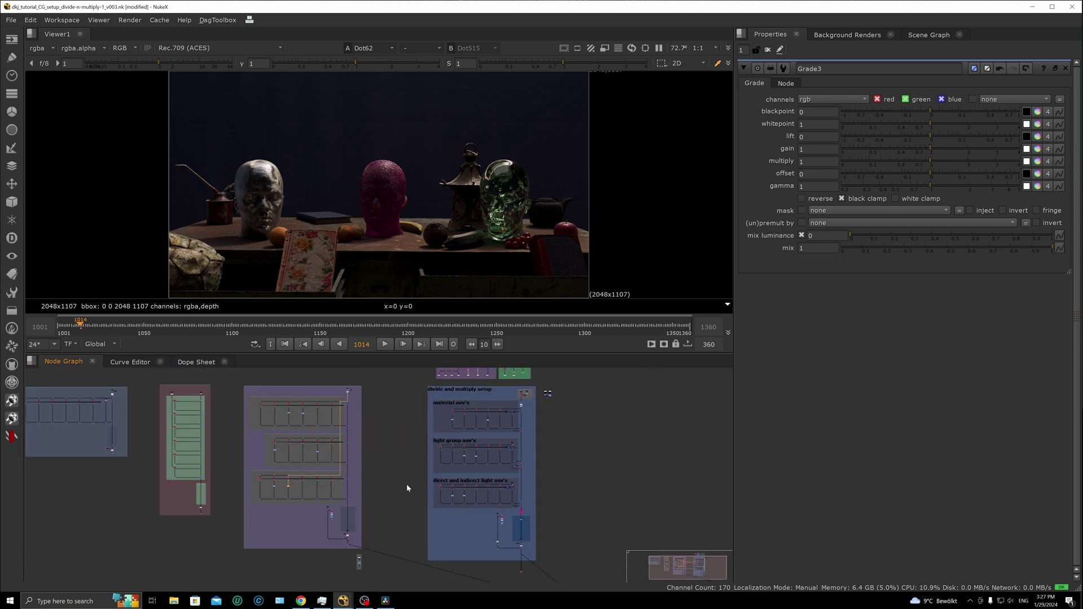
left_click(343, 548)
left_click_drag(532, 552, 507, 561)
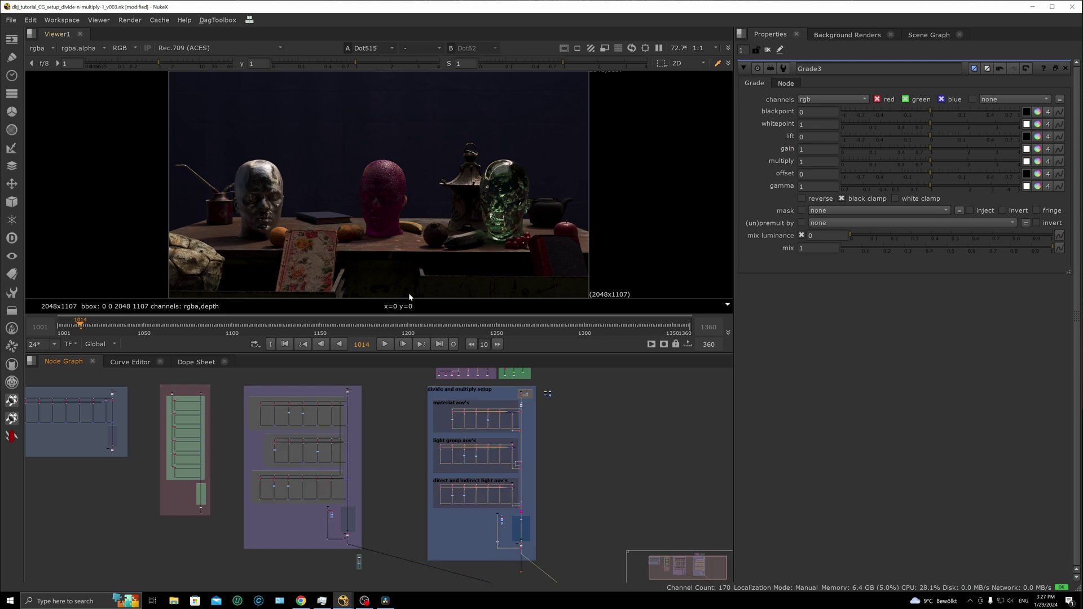
key("1")
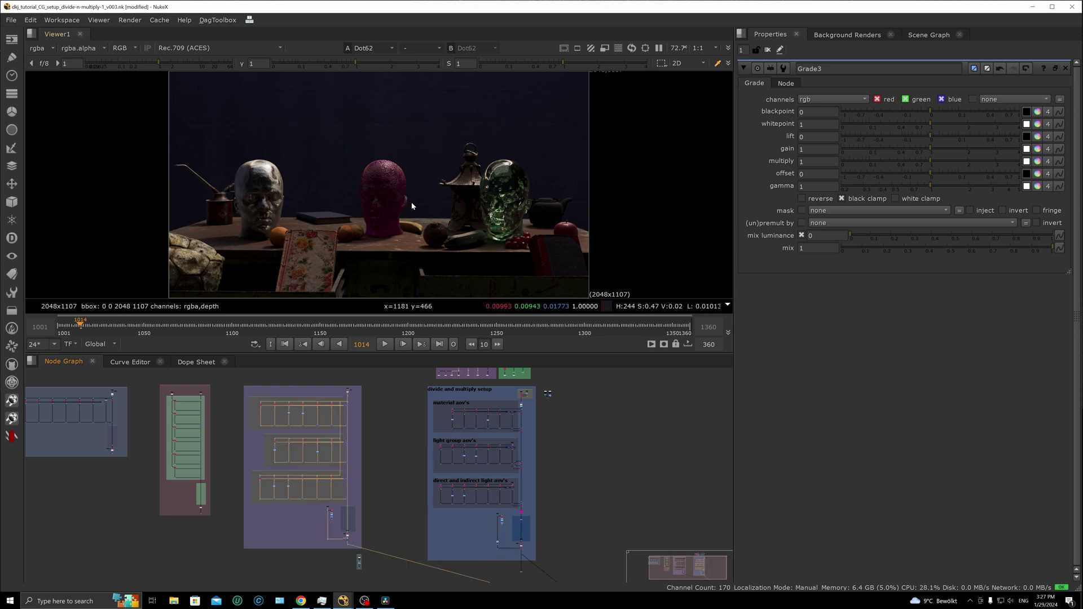
scroll(453, 423, "up", 2)
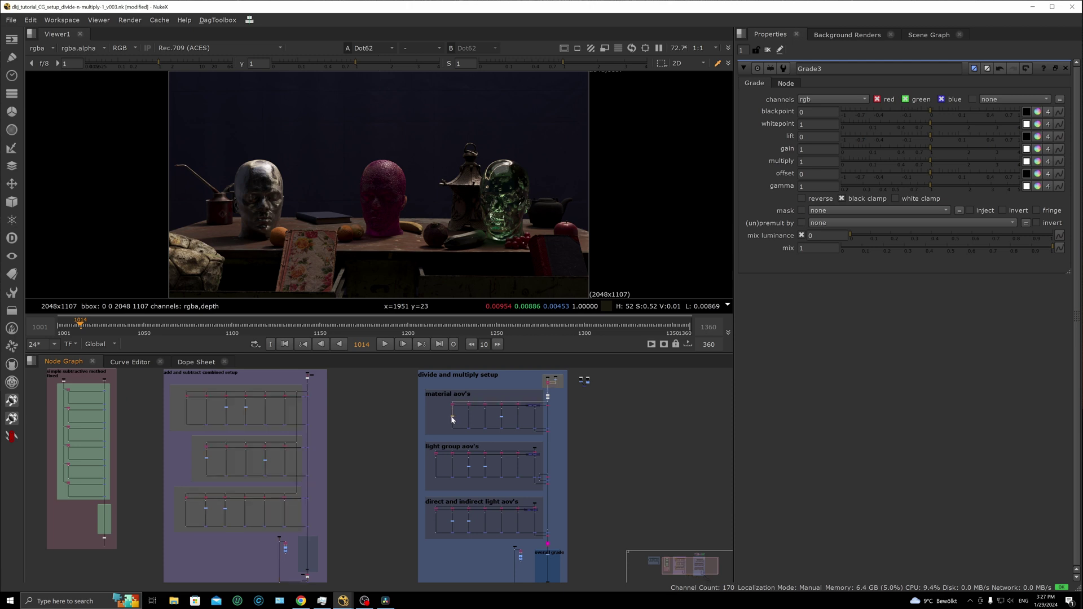
Set the multiply of the combineddiffuse Grade in the divide and multiply setup's material AOVs to 4
double_click(452, 419)
left_click(974, 162)
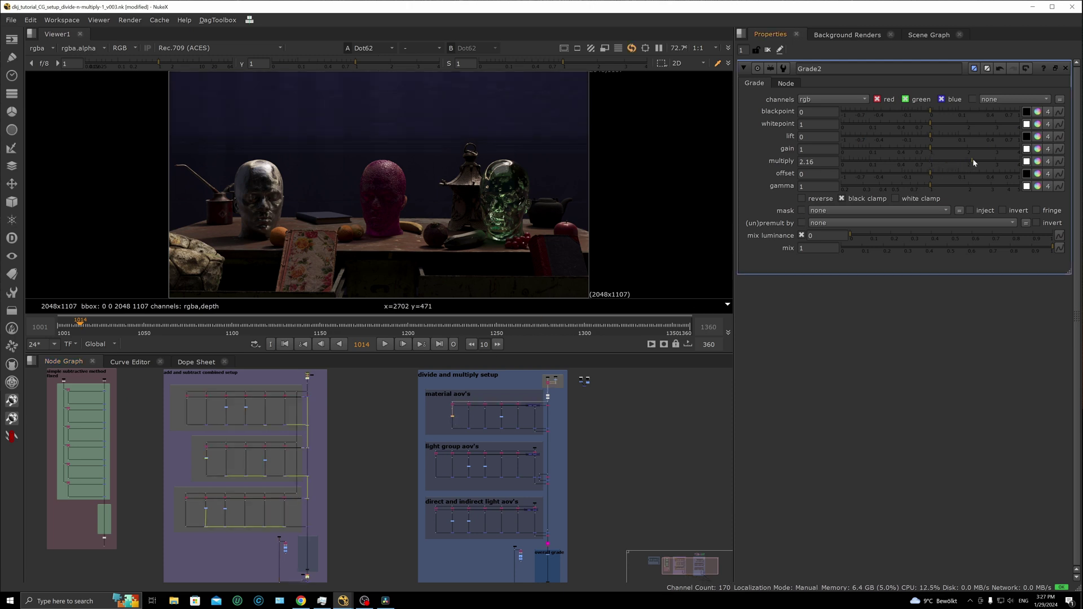
left_click_drag(973, 162, 1019, 161)
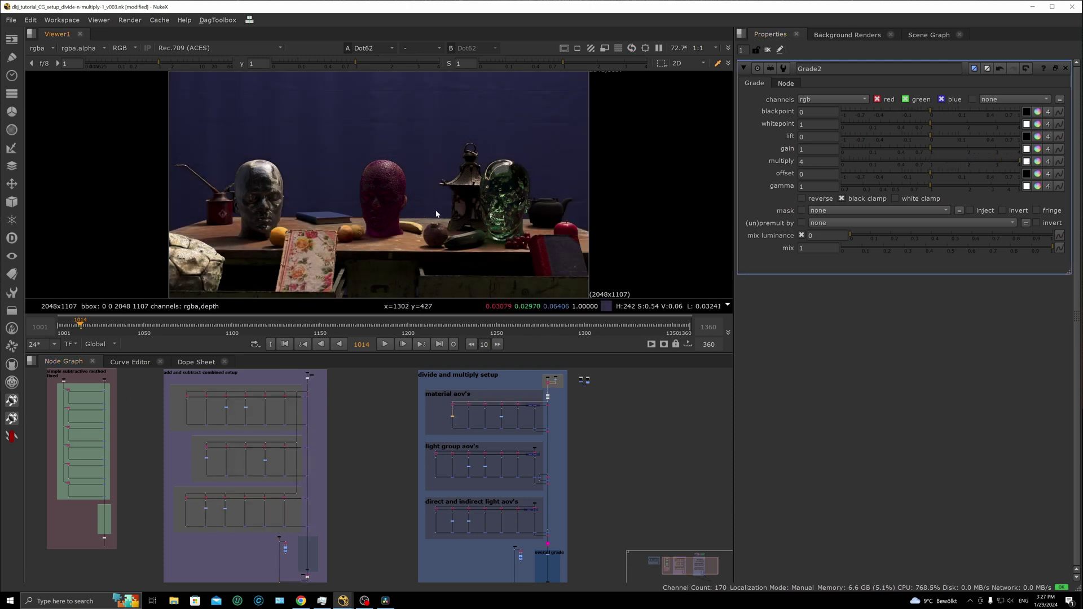
Compare the outputs of both setups by switching the Viewer between them and wiping across the middle head
key("2")
key("1")
key("2")
key("1")
key("2")
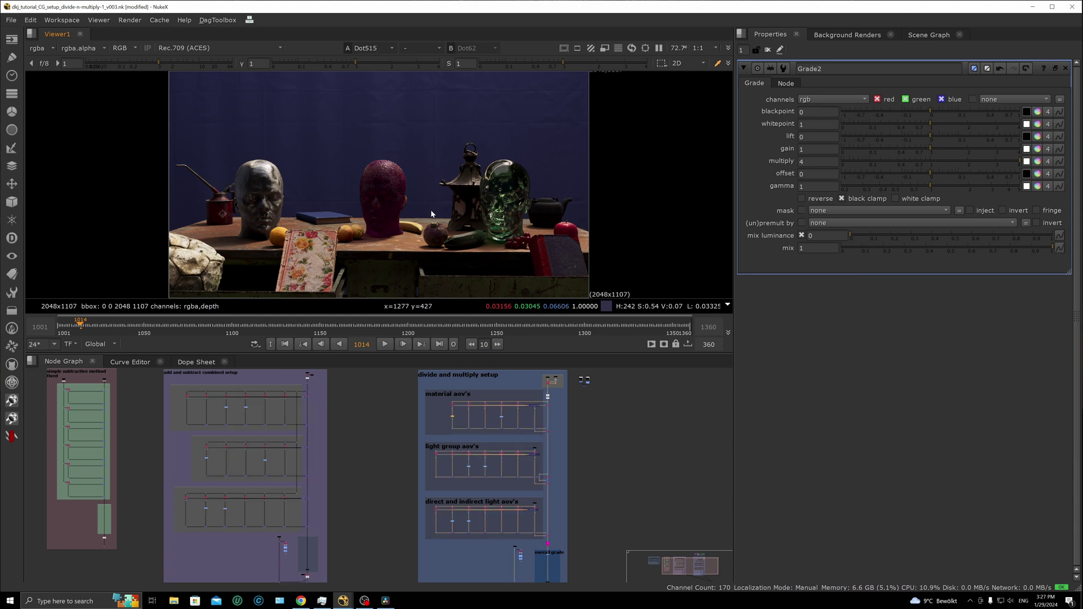
key("w")
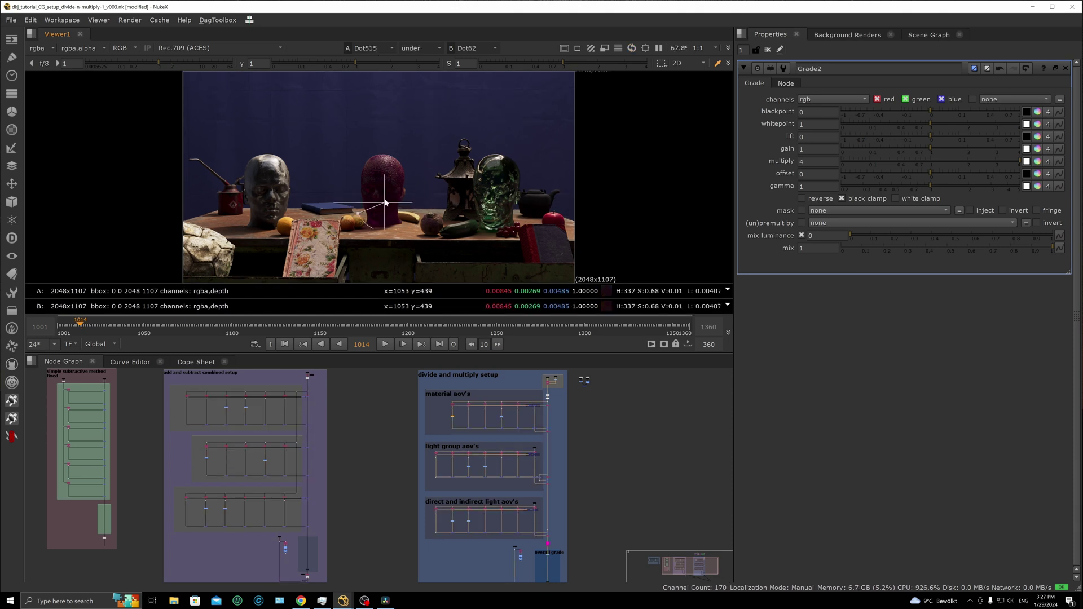
mouse_move(385, 202)
left_mouse_down()
mouse_move(248, 206)
mouse_move(404, 196)
mouse_move(377, 201)
left_mouse_up()
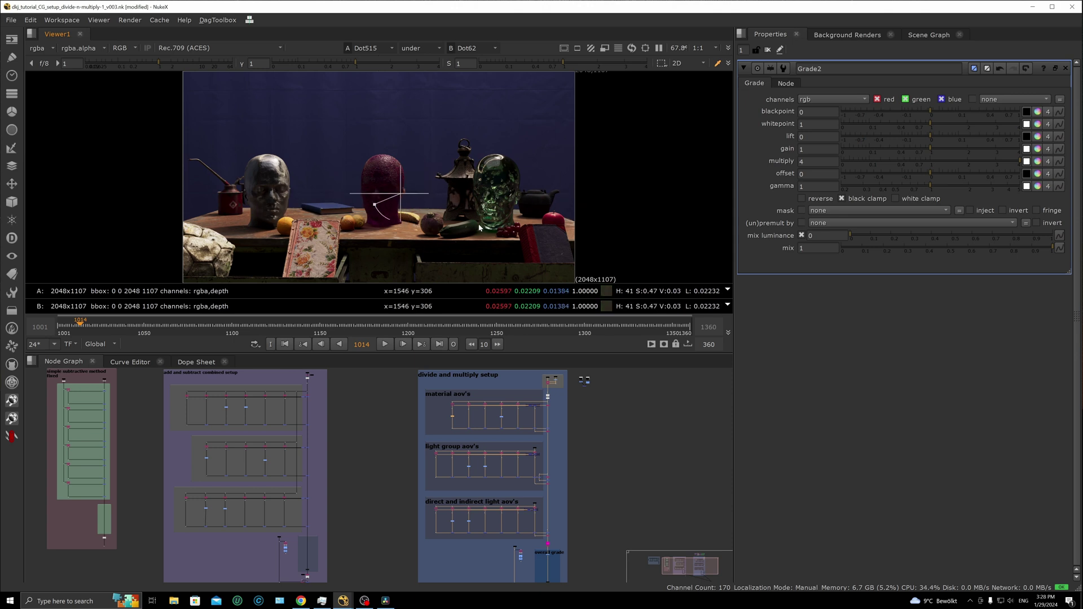
key("w")
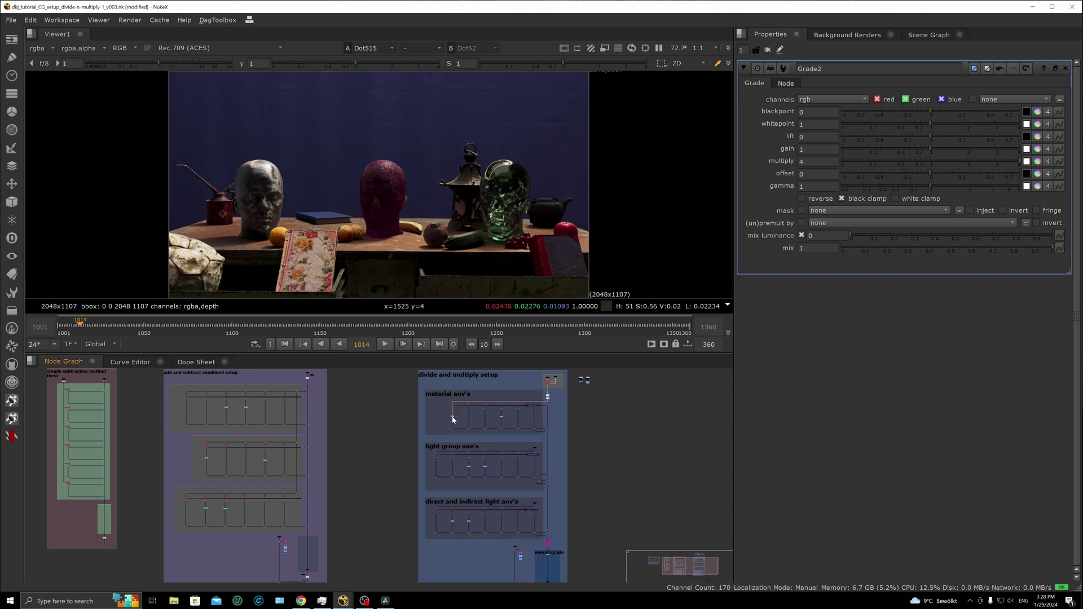
Set the combineddiffuse Grade's multiply to 0.28 and show the add and subtract output in the Viewer
left_click(931, 162)
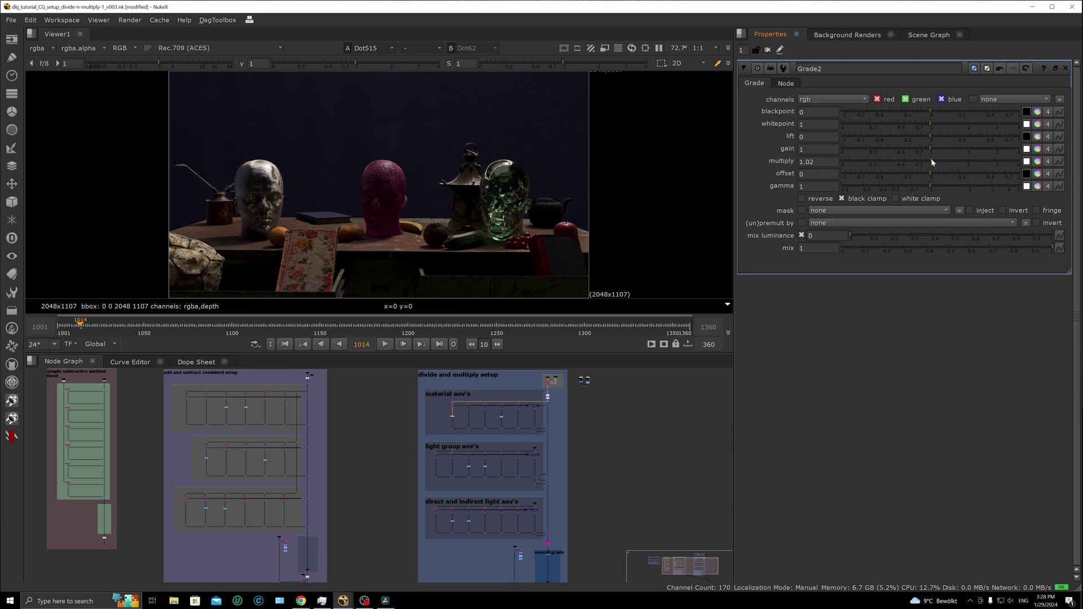
left_click_drag(929, 161, 890, 164)
key("1")
Set the multiply of the sss Grade in the divide and multiply setup's material AOVs to 0.41
scroll(540, 399, "up", 5)
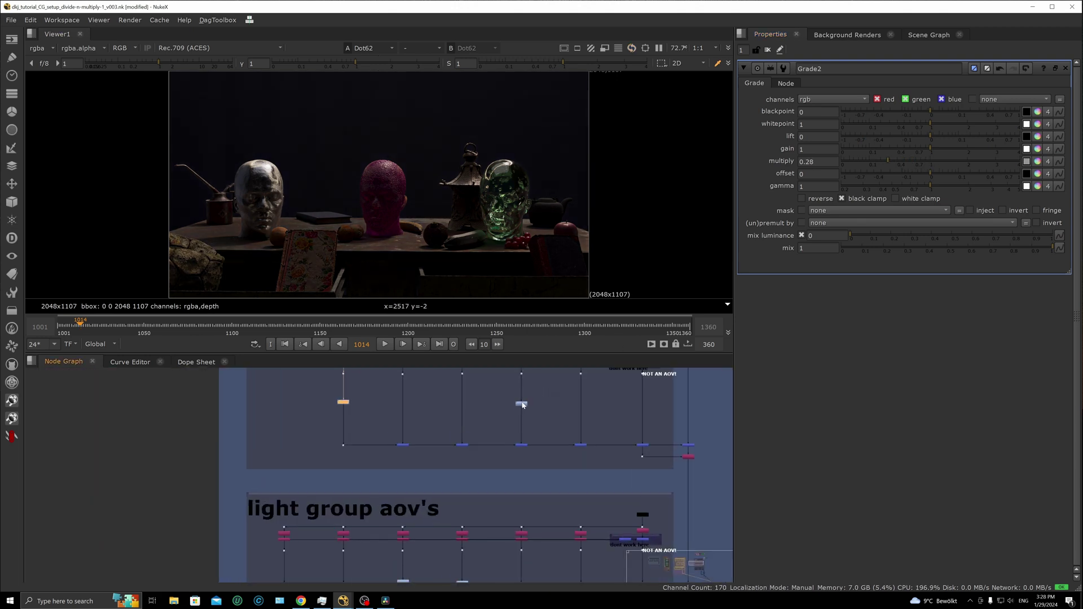
left_click(521, 404)
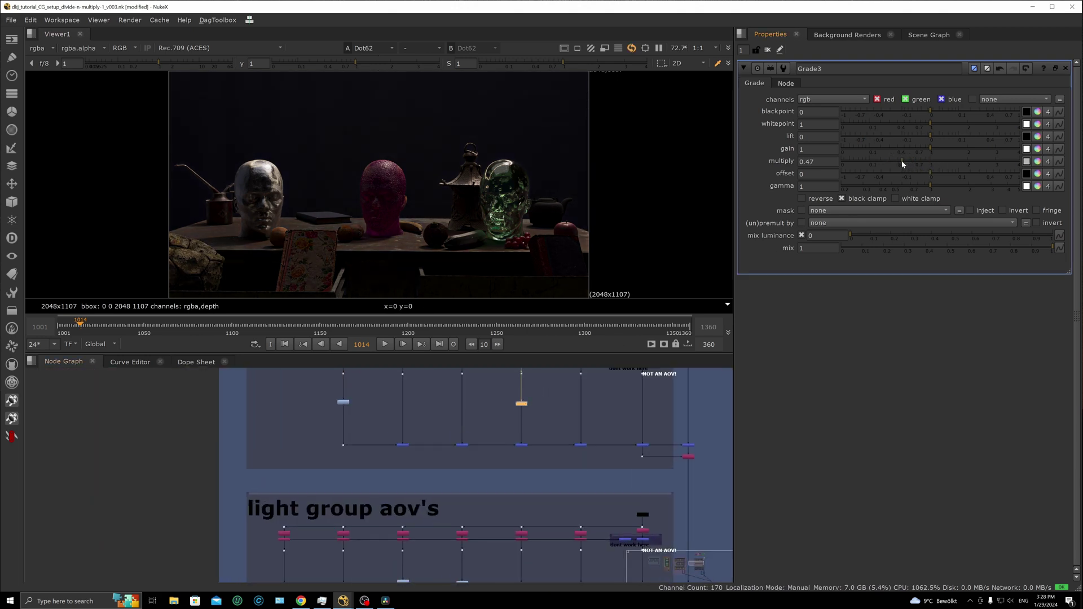
left_click_drag(901, 164, 897, 165)
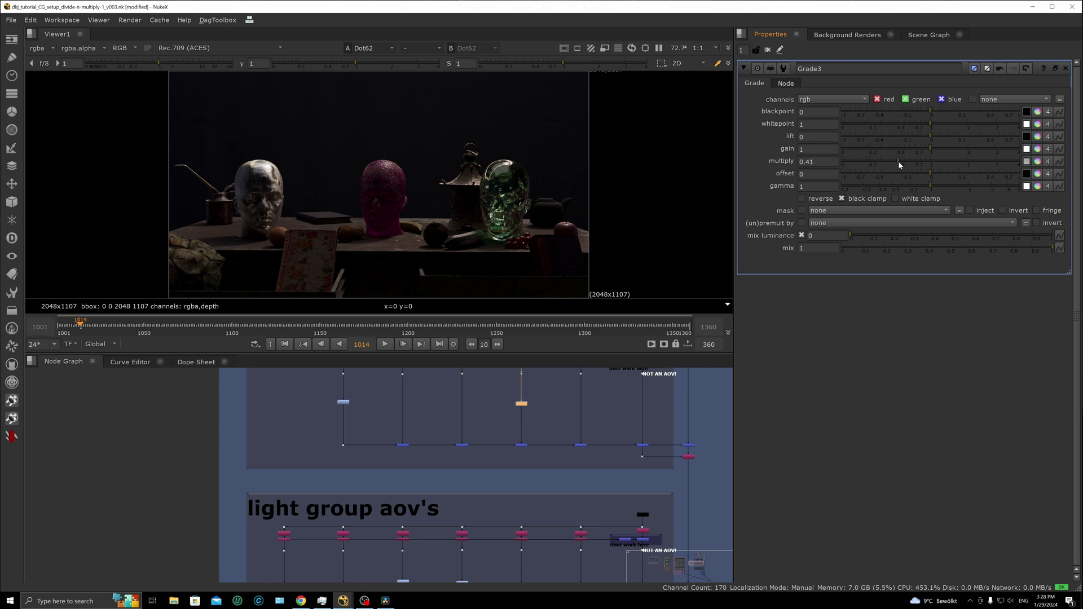
In the light group AOVs, set the multiply of the C_SL_fill Grade to 0 and of the C_top_fill Grade to 0.42
scroll(474, 474, "down", 5)
scroll(513, 450, "up", 5)
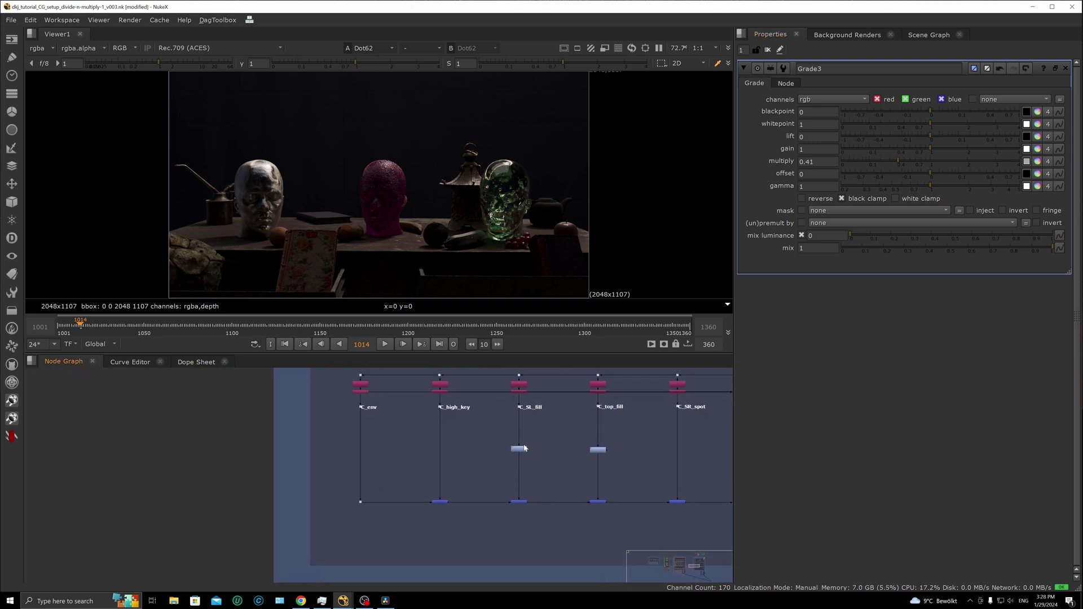
left_click(519, 449)
left_click_drag(898, 162, 820, 169)
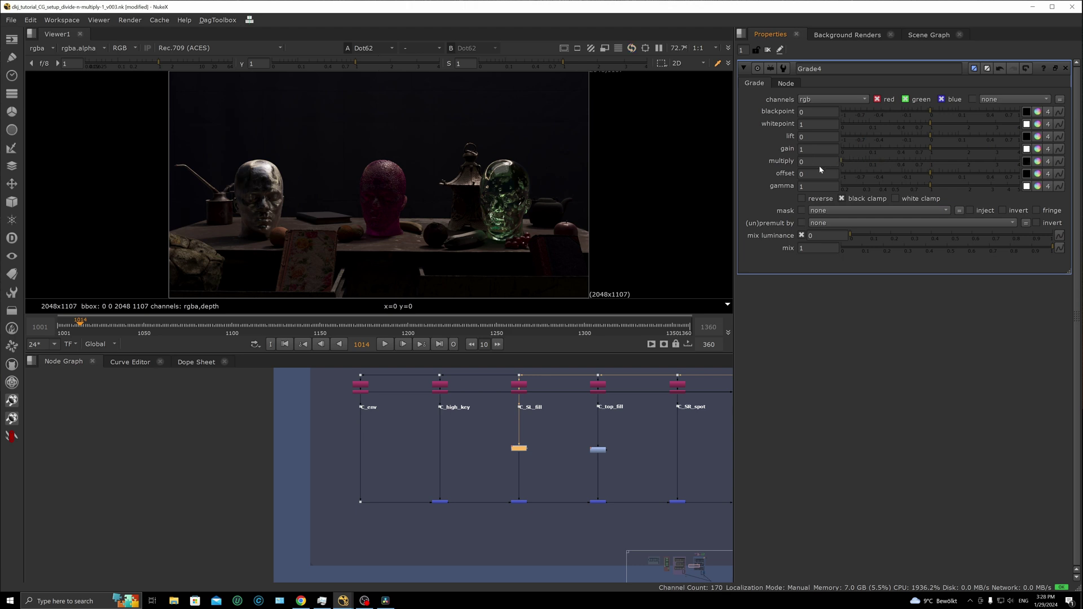
left_click(598, 450)
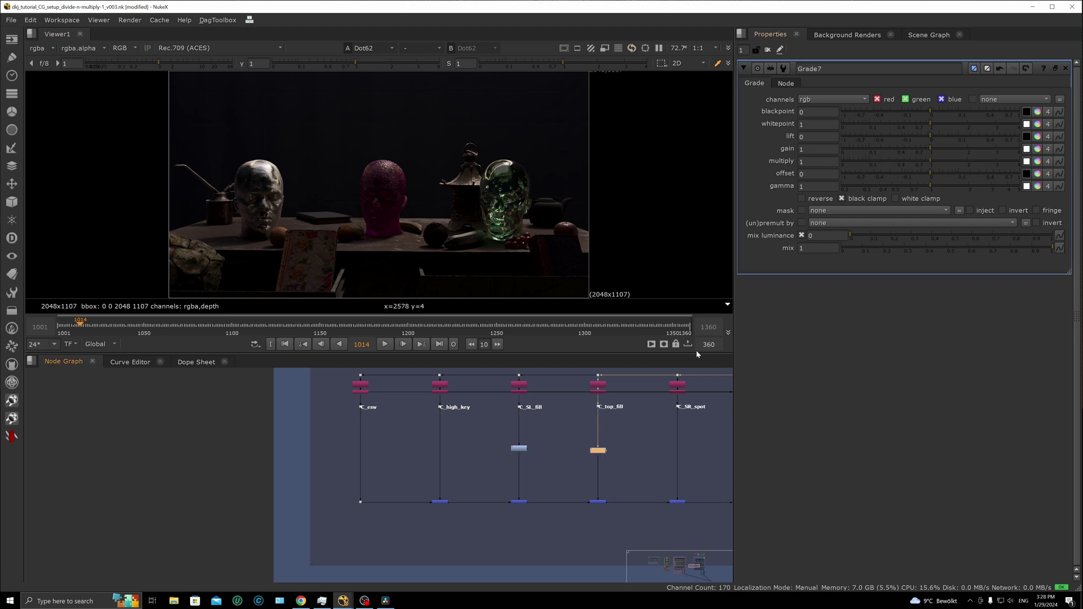
left_click_drag(927, 163, 897, 163)
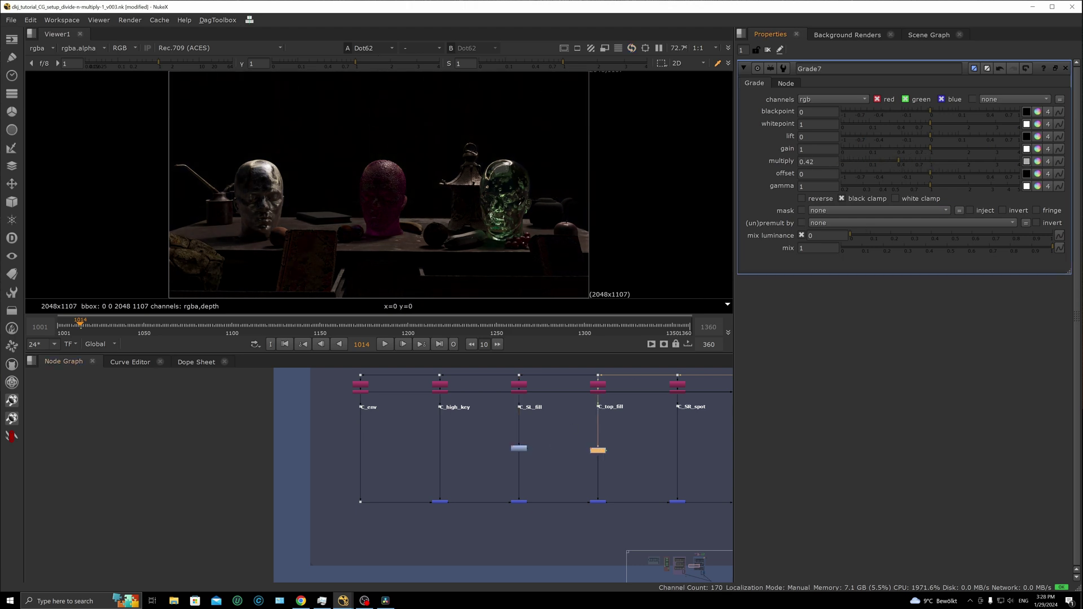
In the direct and indirect light AOVs, set the multiply of the indirectdiffuse Grade to 0.57 and of the directglossyreflection Grade to 0.54
scroll(552, 412, "down", 5)
middle_click_drag(525, 504, 515, 442)
scroll(516, 442, "up", 7)
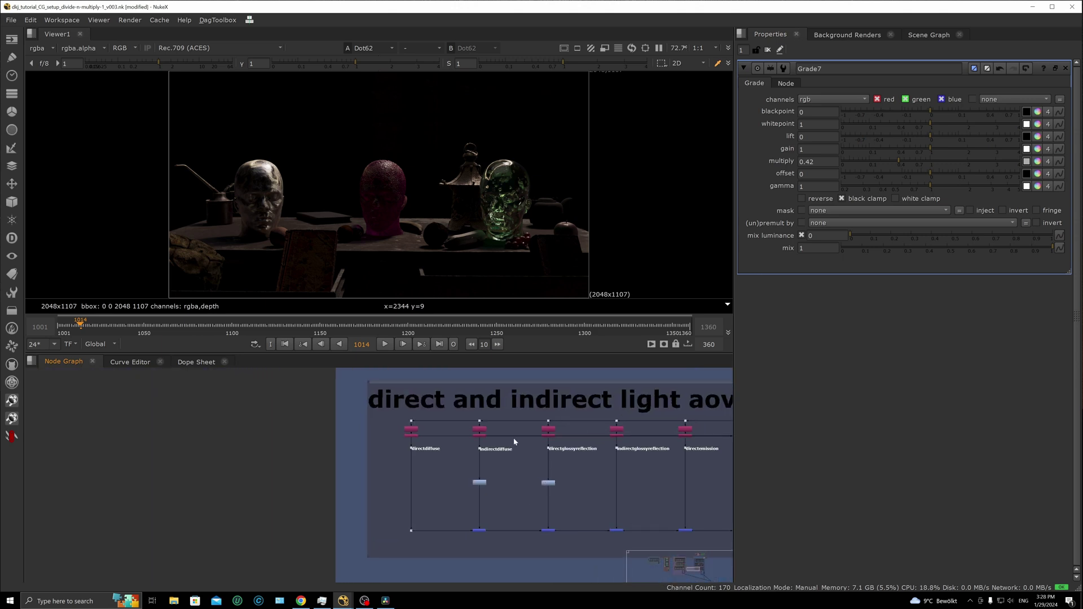
left_click(468, 487)
left_click_drag(929, 161, 909, 162)
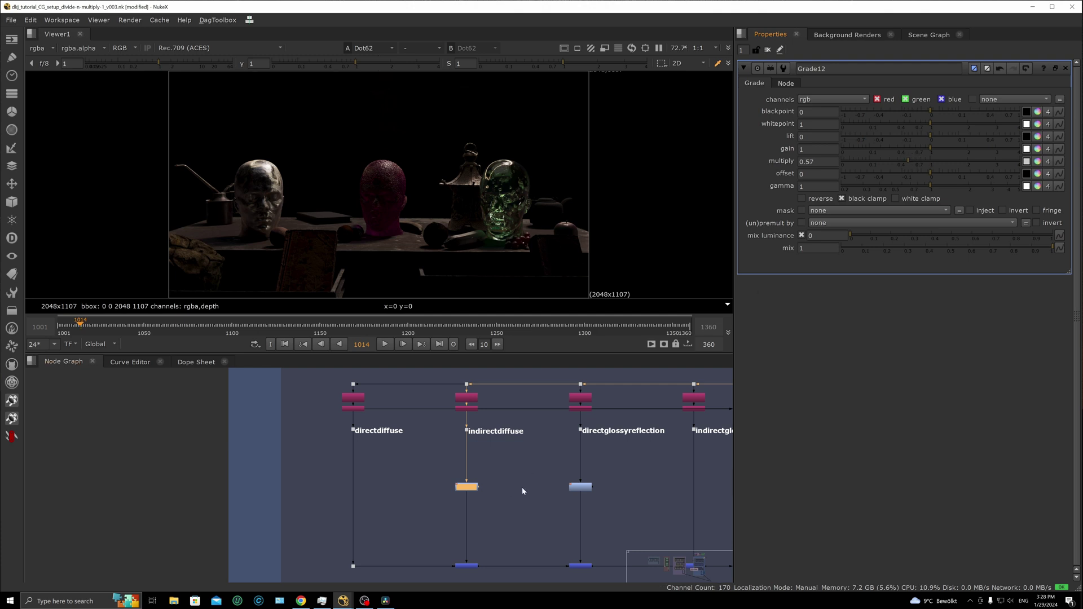
left_click(587, 488)
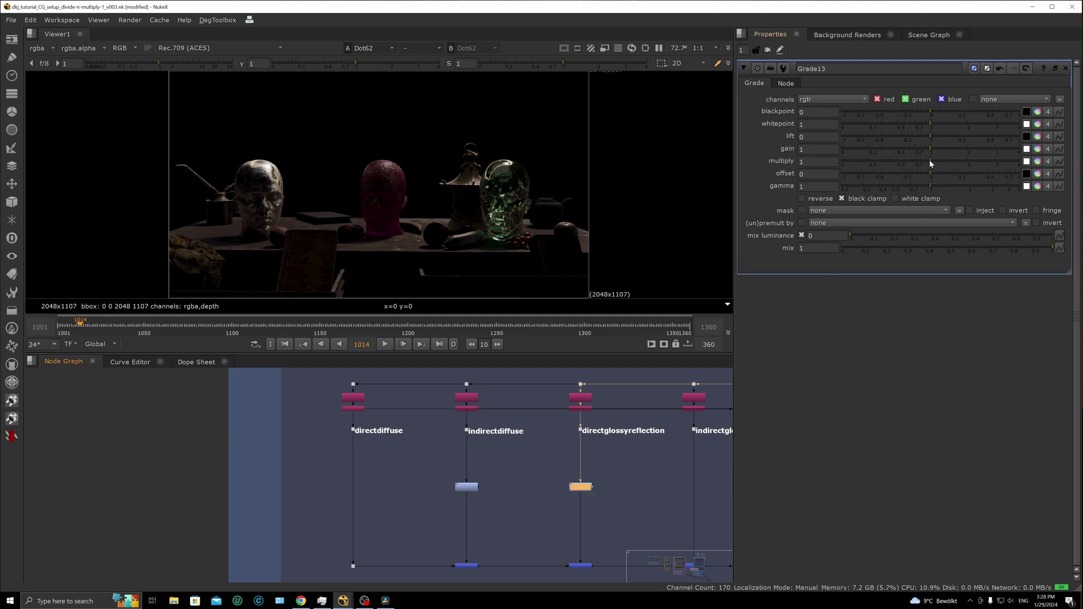
left_click_drag(930, 161, 925, 163)
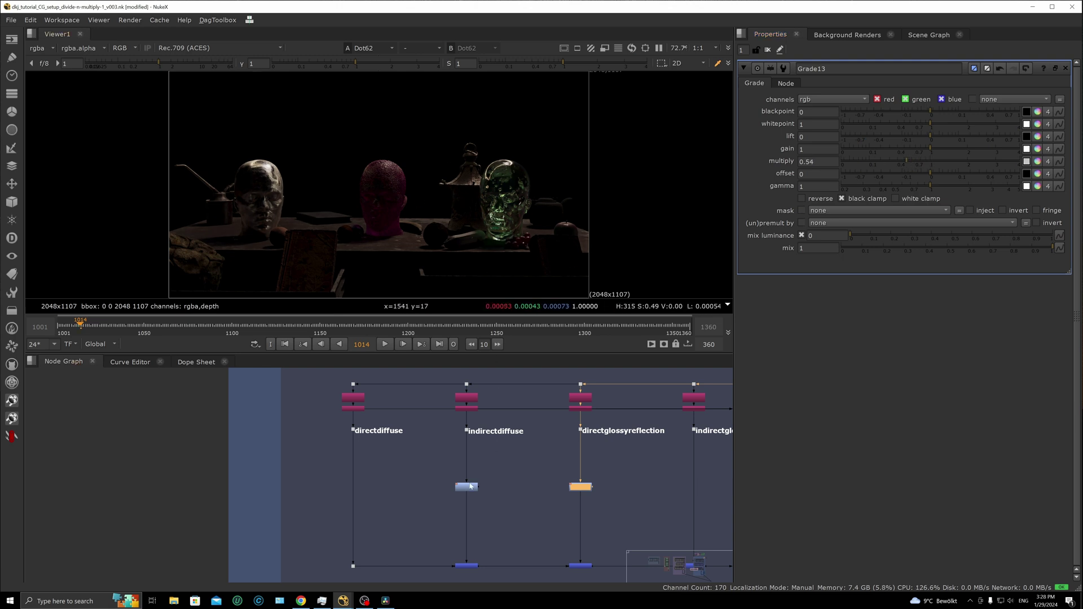
View the divide and multiply setup's final output in the Viewer to check it with the new grades
scroll(421, 472, "down", 5)
scroll(421, 471, "down", 3)
left_click(516, 503)
key("1")
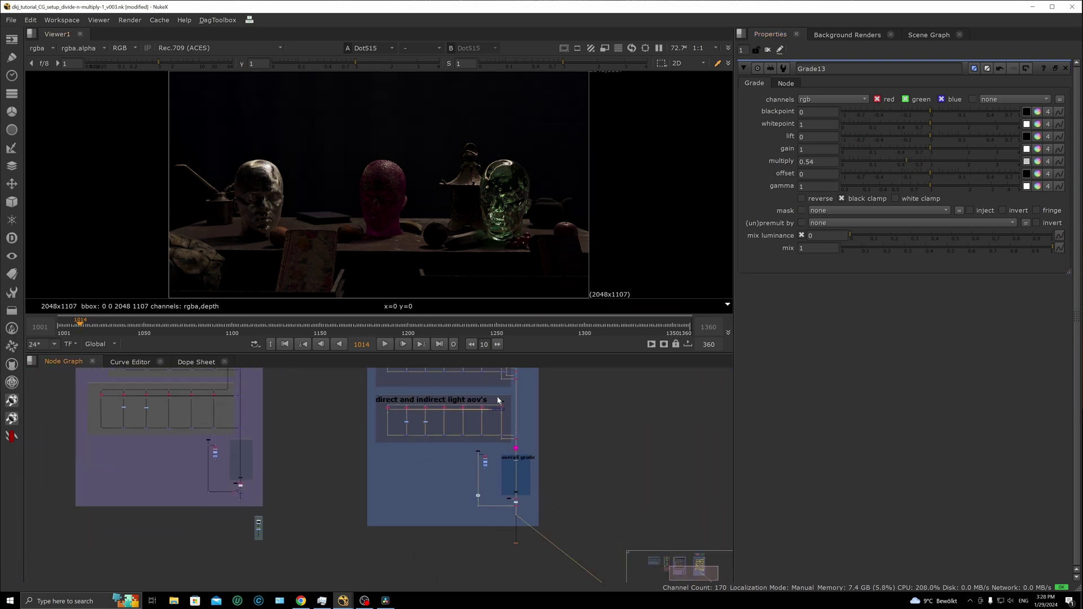
middle_click_drag(493, 391, 500, 441)
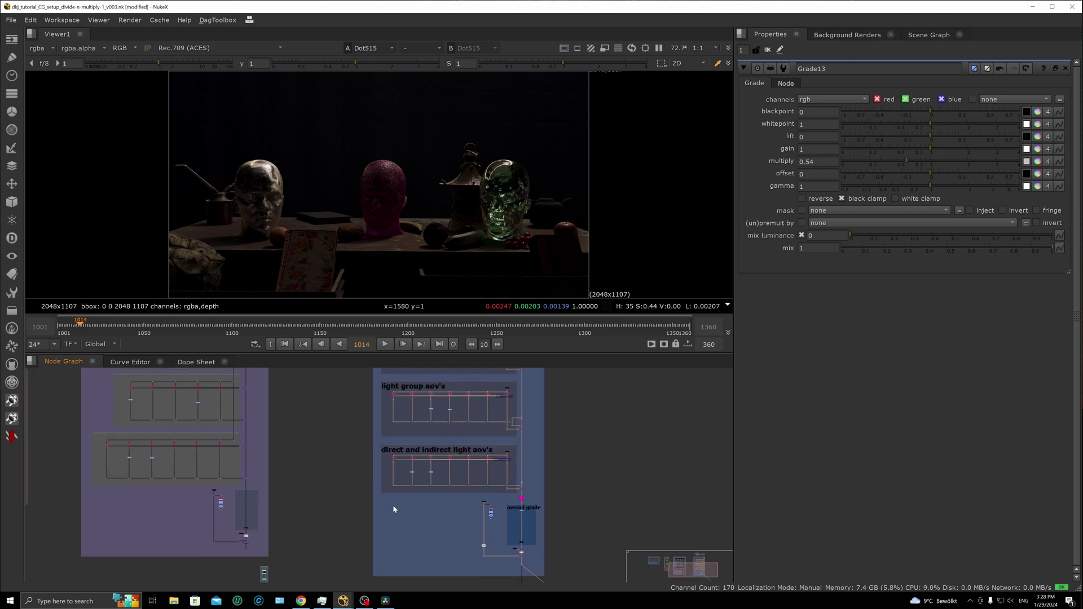
Alternate the Viewer between the add and subtract output and the divide and multiply output to compare their graded results
key("1")
key("2")
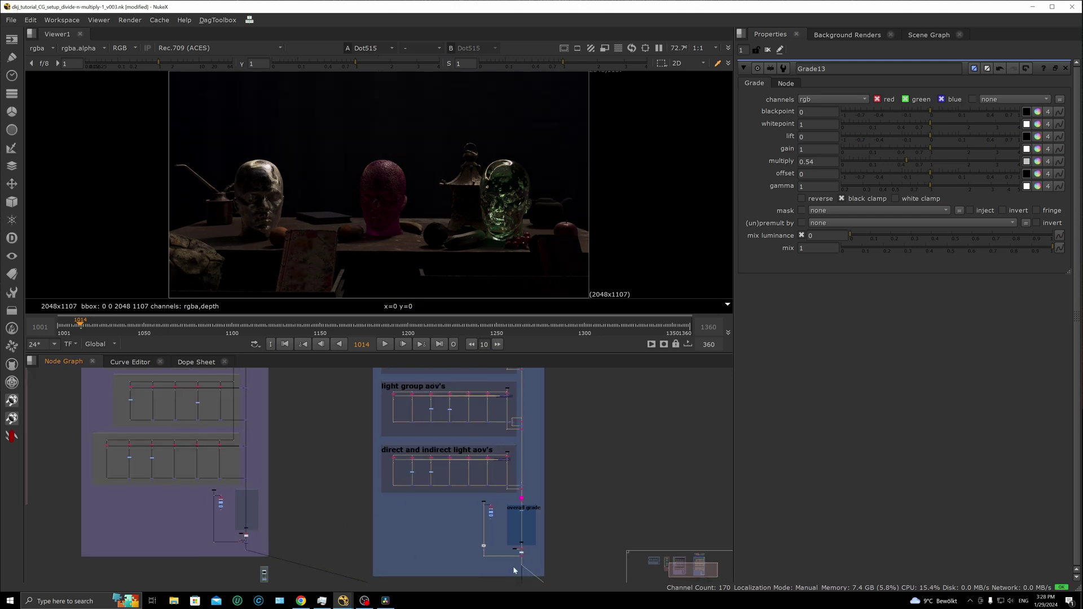
key("1")
key("2")
key("1")
key("2")
key("1")
key("2")
key("1")
key("2")
key("1")
key("2")
key("1")
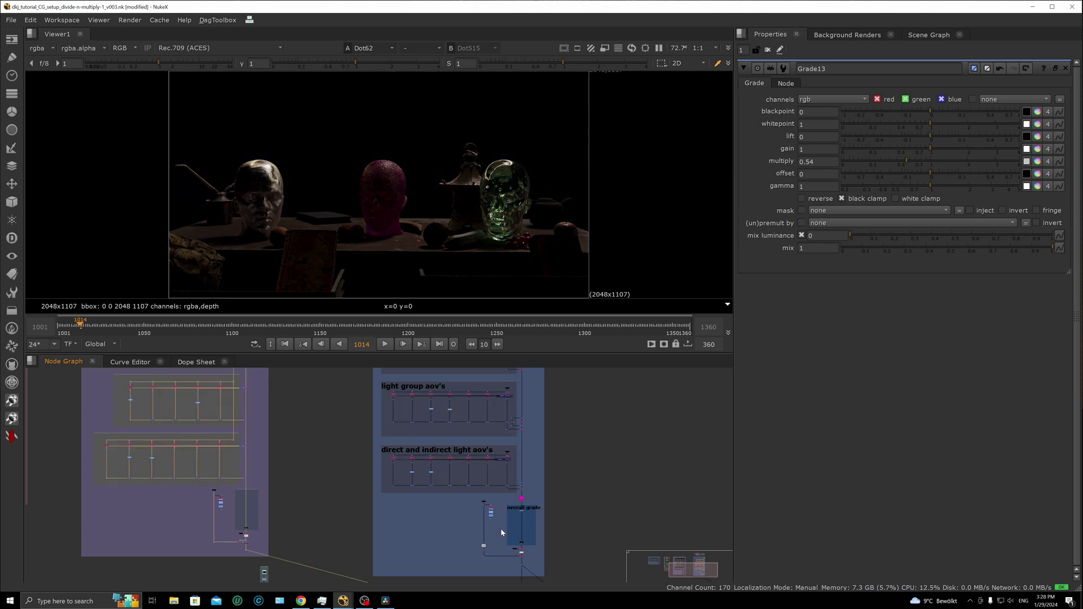
key("2")
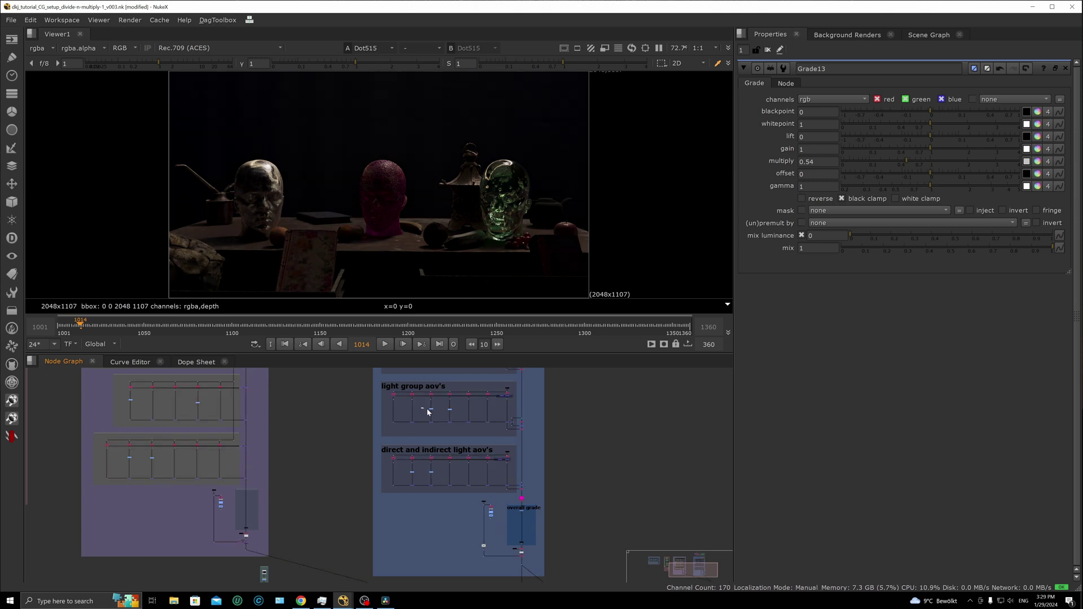
Toggle the Grades in the divide and multiply setup's material, light group, and direct and indirect light AOVs off and on to check their effect
left_click_drag(403, 467, 445, 476)
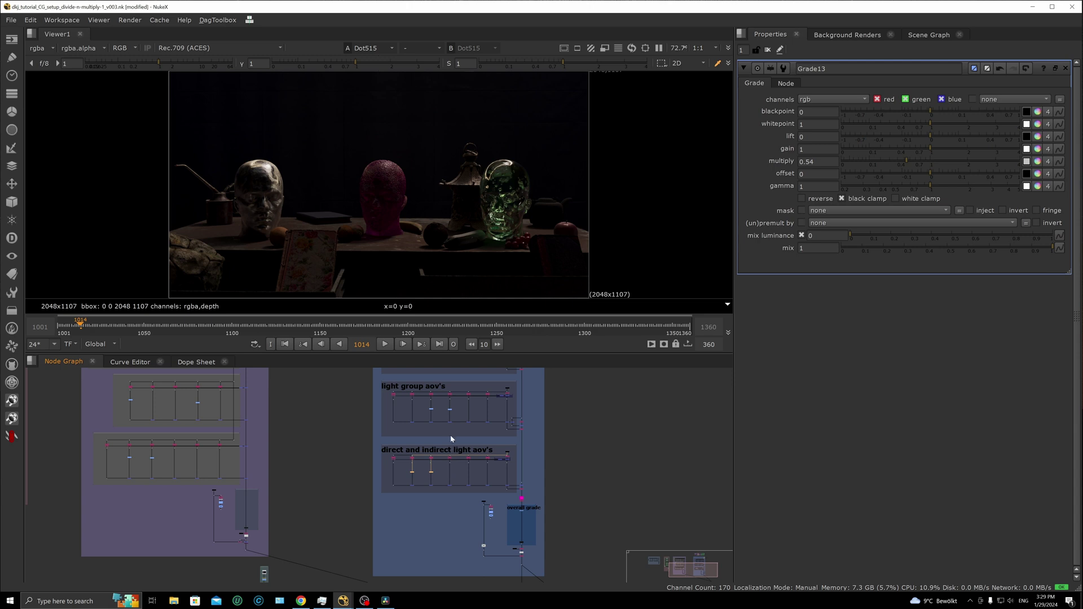
left_click_drag(419, 405, 473, 418)
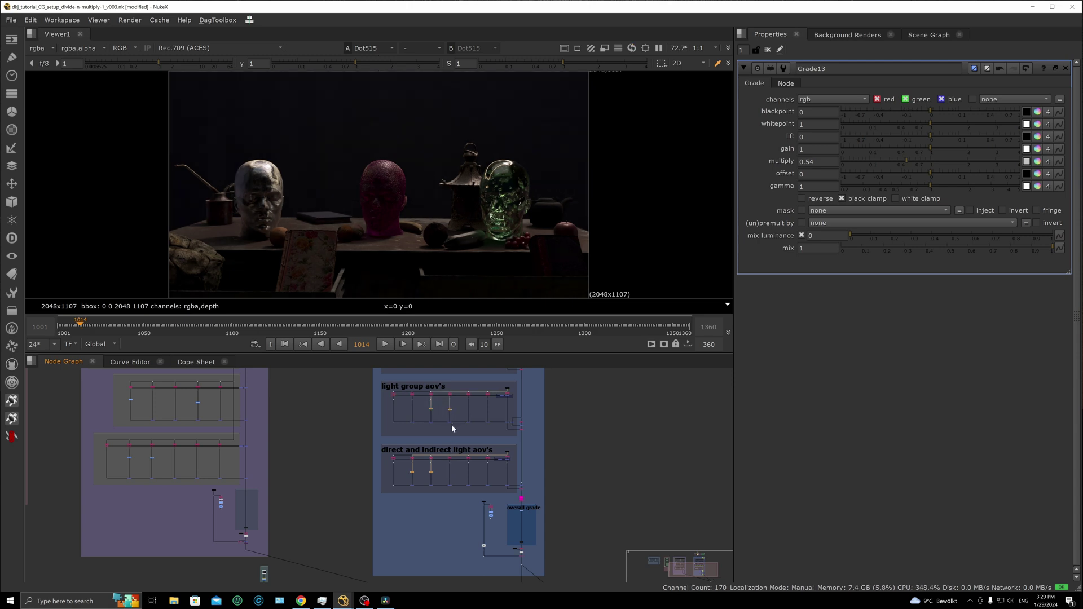
middle_click_drag(451, 424, 442, 507)
left_click_drag(386, 431, 472, 447)
key("d")
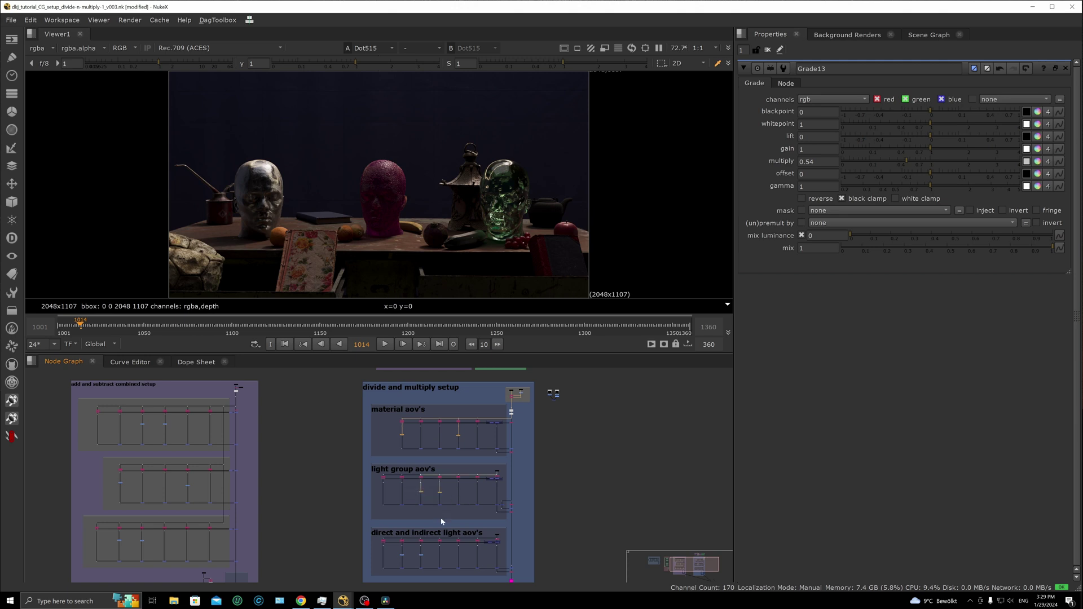
left_click_drag(394, 547, 430, 560, "shift")
key("d")
key("d")
key("d")
key("d")
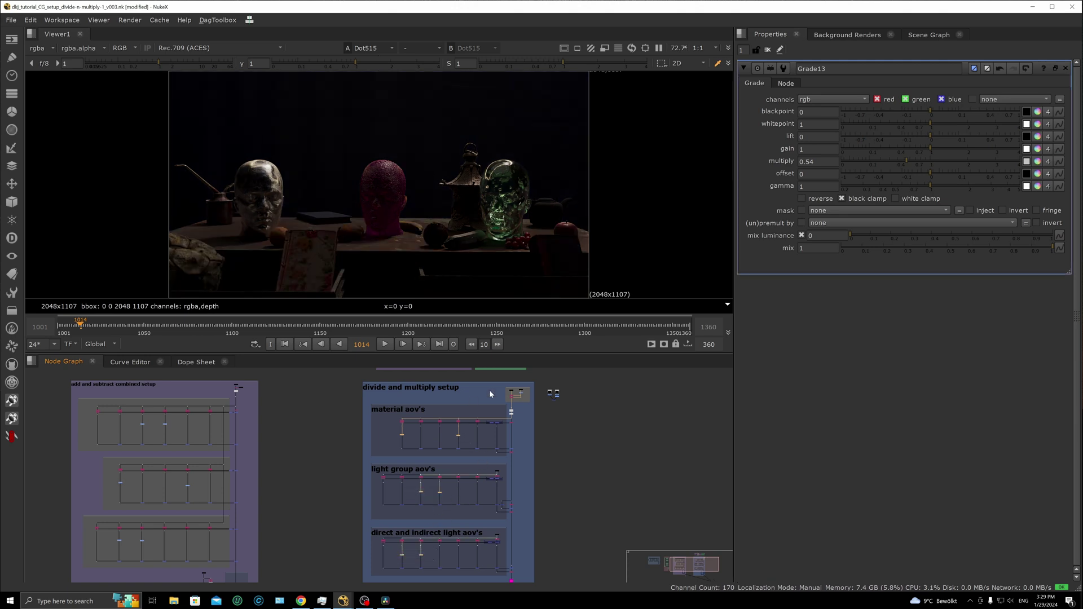
key("d")
Recheck the differences between the two setups' outputs at the default Viewer gain with the Grades enabled
key("1")
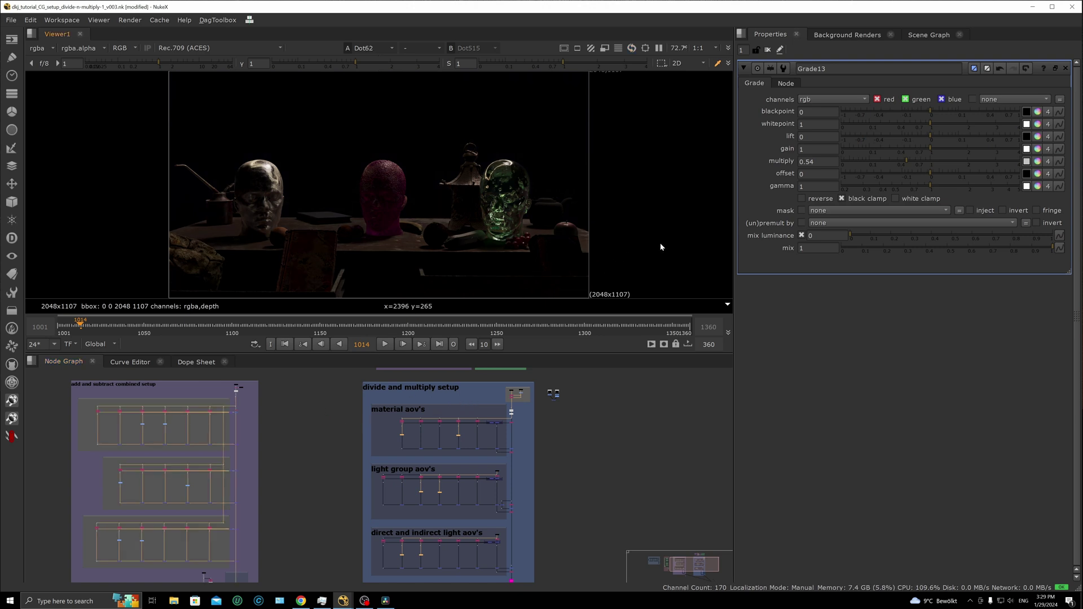
key("2")
key("1")
key("2")
key("1")
key("2")
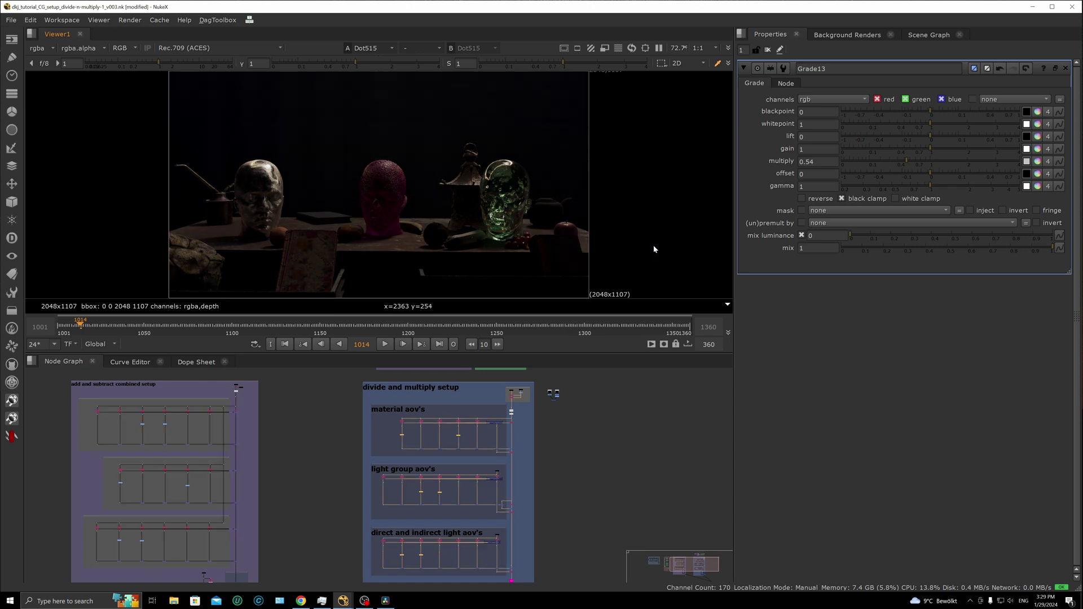
key("1")
key("2")
key("1")
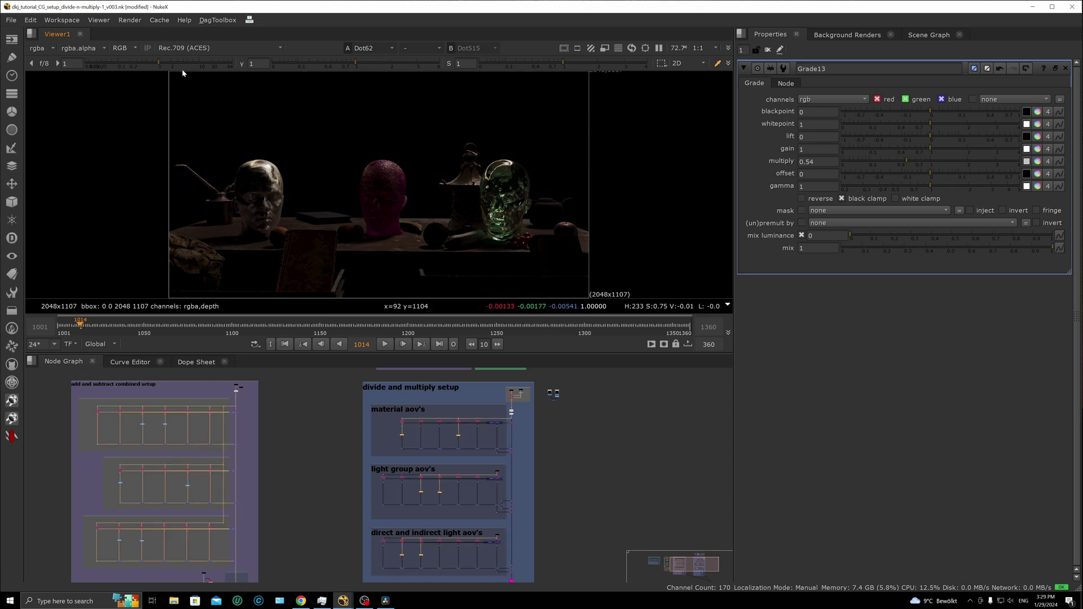
key("2")
Raise the Viewer gain to 10 and examine the dark fruit in the add and subtract output against the divide and multiply output
left_click_drag(158, 65, 200, 63)
key("1")
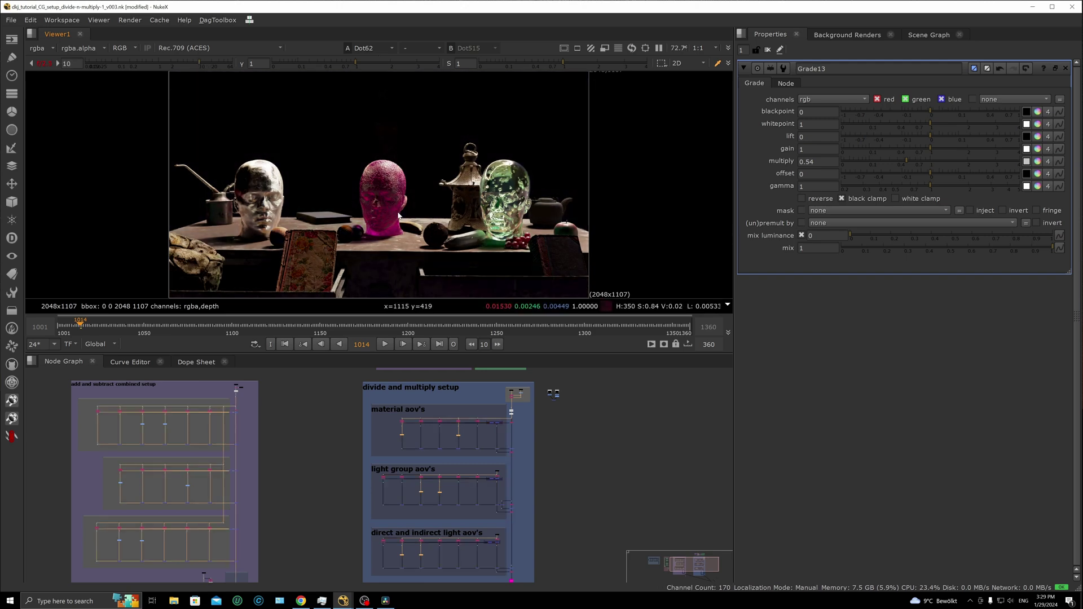
scroll(358, 238, "up", 8)
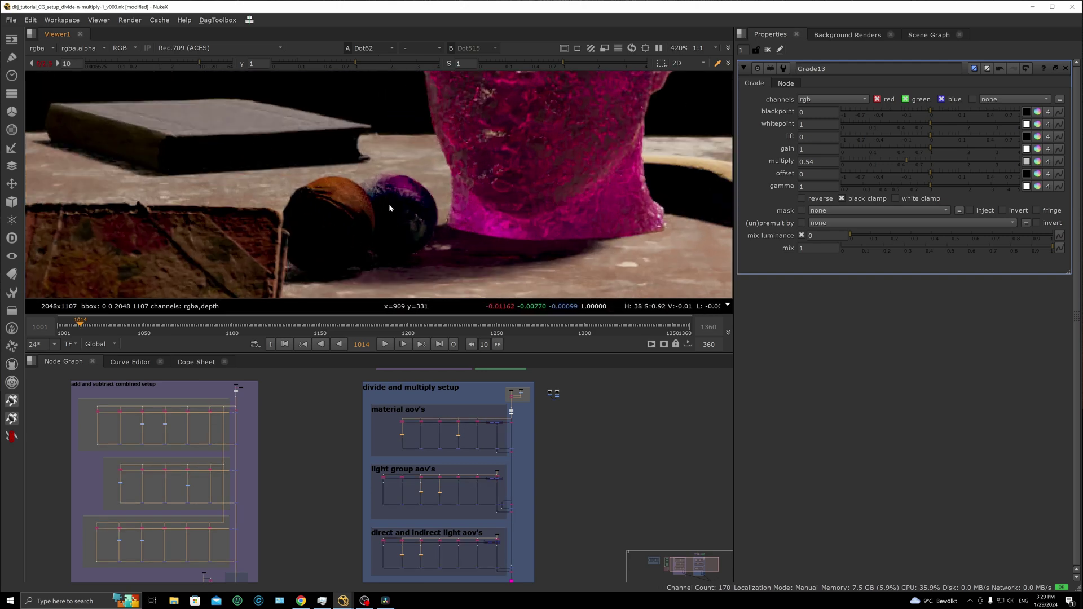
scroll(385, 208, "down", 15)
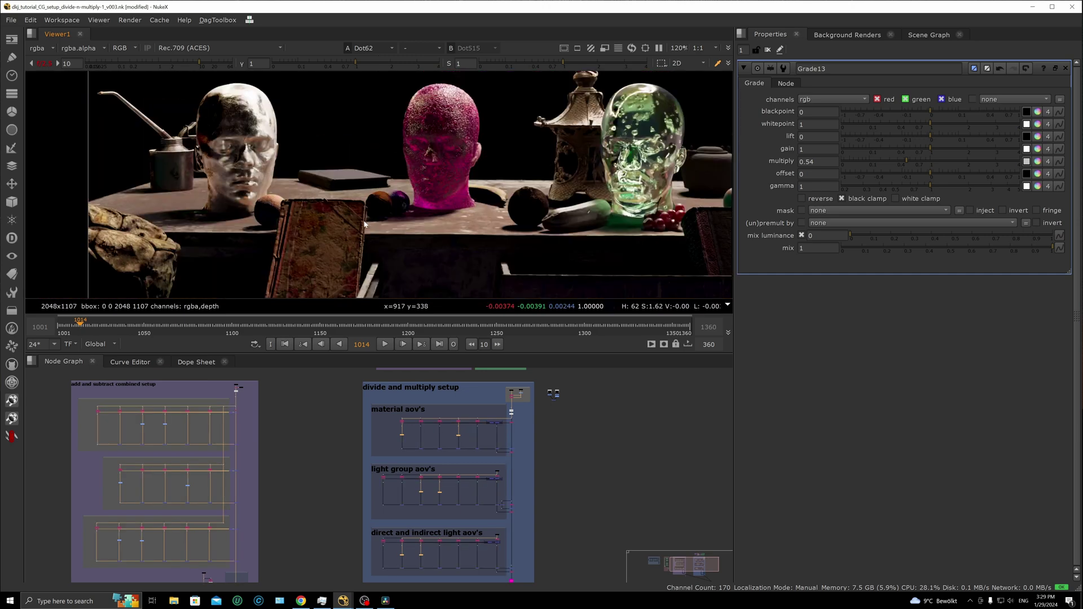
middle_click_drag(341, 326, 337, 327)
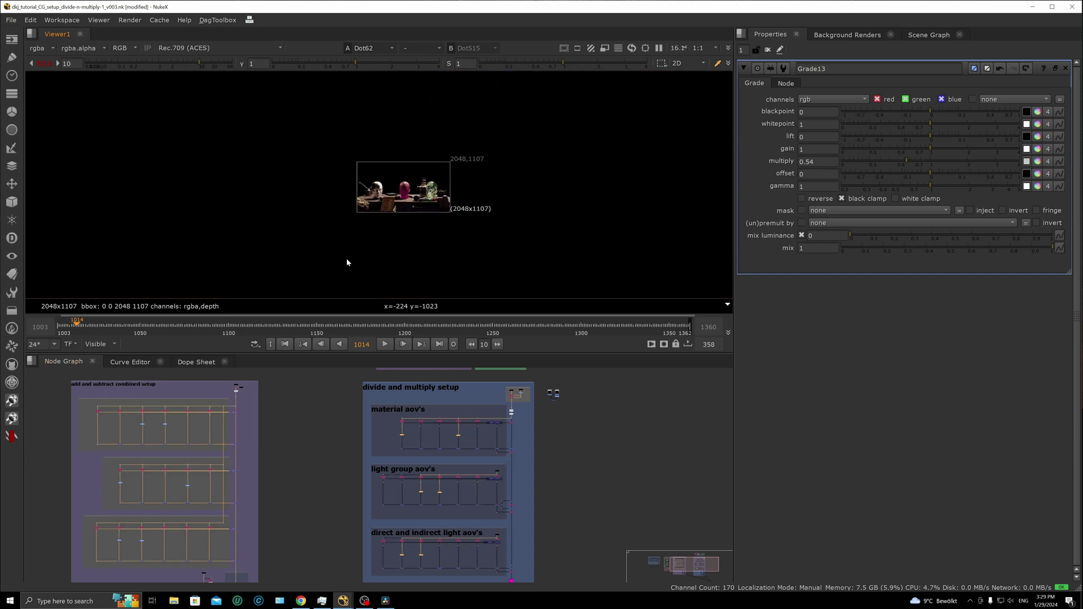
scroll(383, 189, "up", 5)
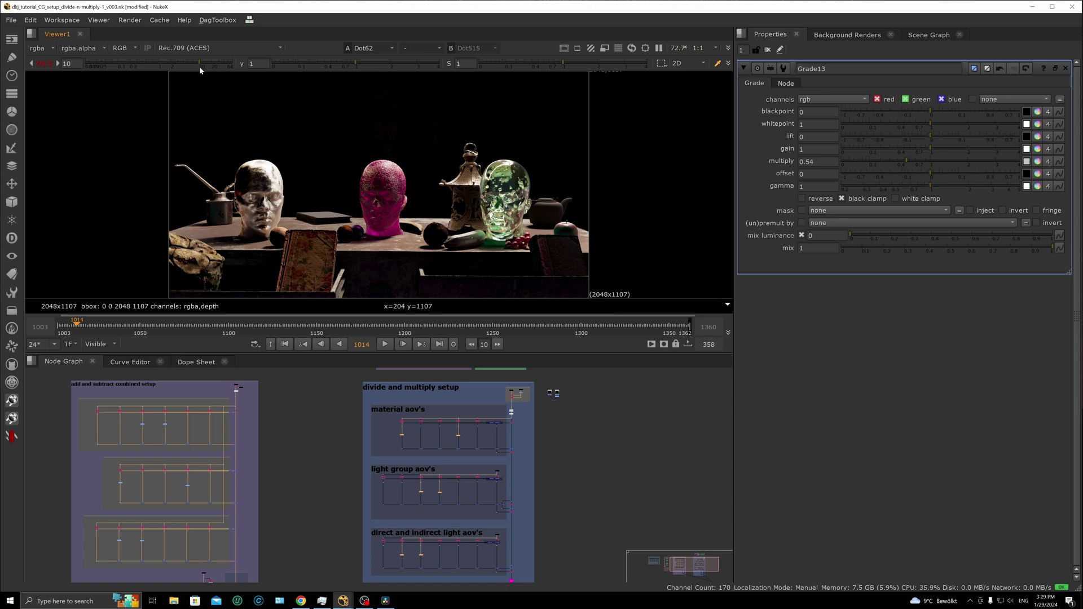
key("2")
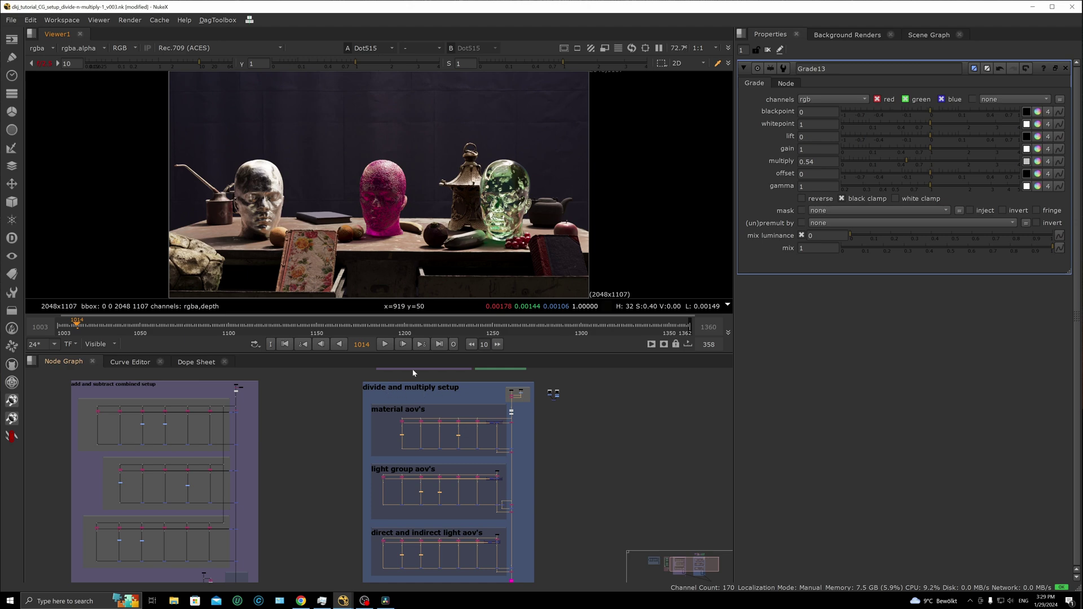
Toggle the Viewer gain between 1 and 10 to inspect the heads and fruit in the divide and multiply output, ending at gain 1
left_click(40, 64)
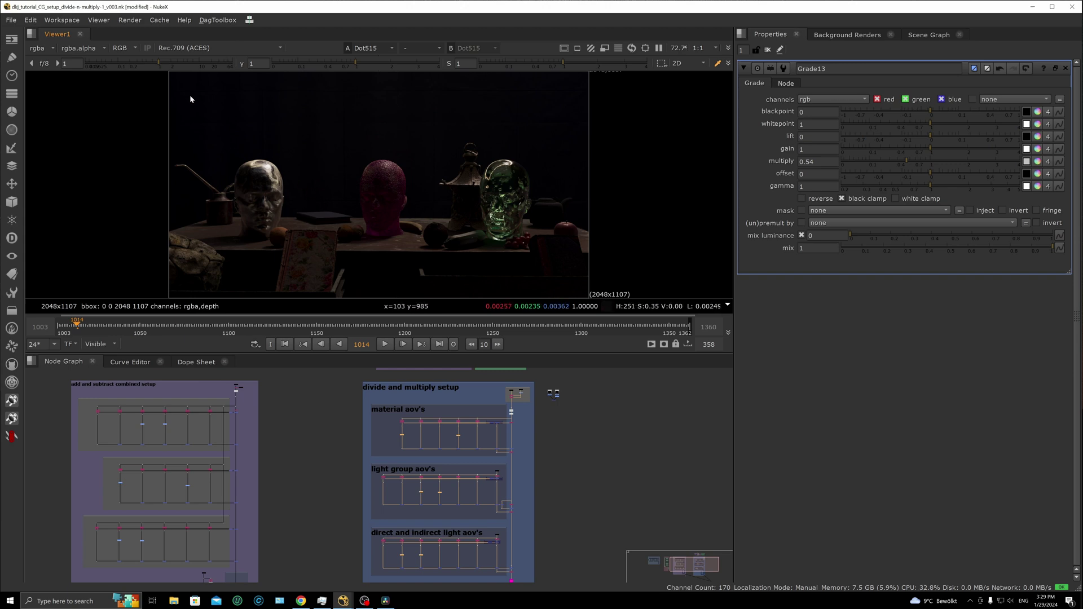
left_click(41, 64)
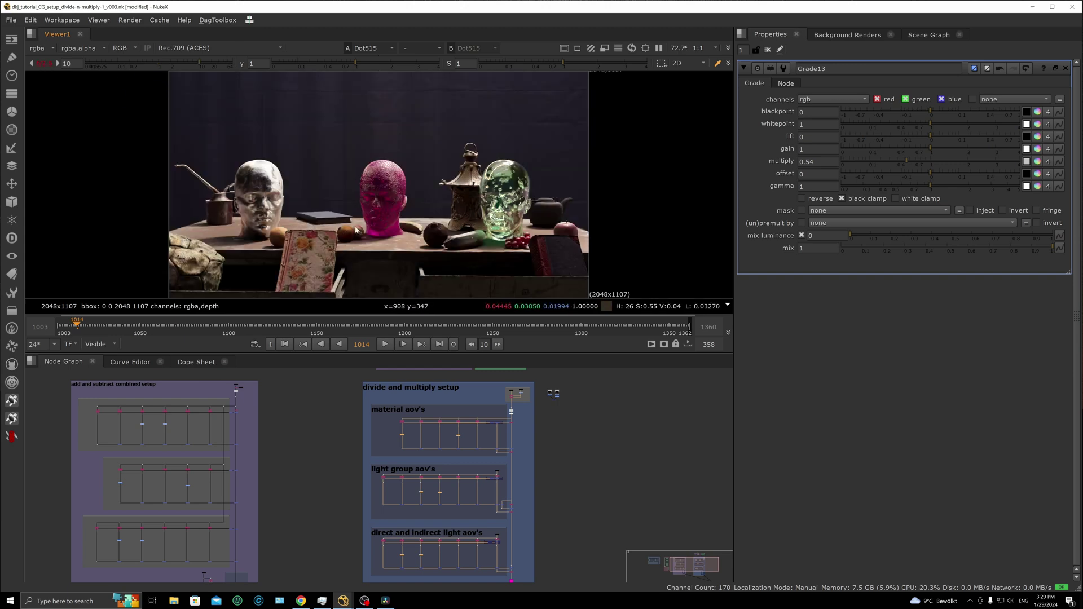
scroll(357, 202, "up", 3)
middle_click_drag(358, 204, 561, 131)
middle_click_drag(473, 188, 248, 214)
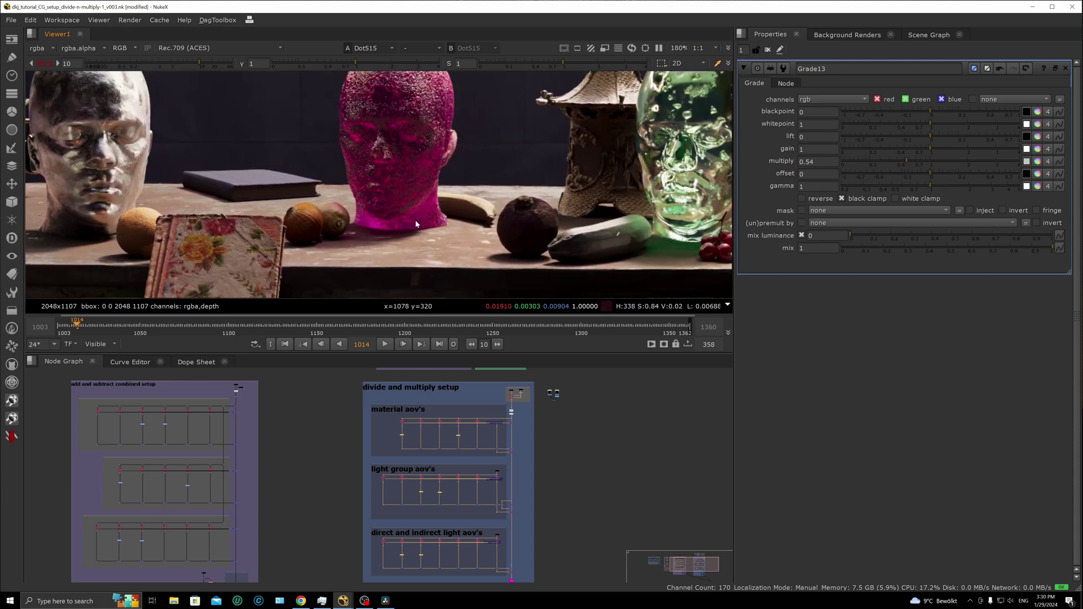
middle_click_drag(417, 224, 374, 224)
scroll(141, 220, "down", 3)
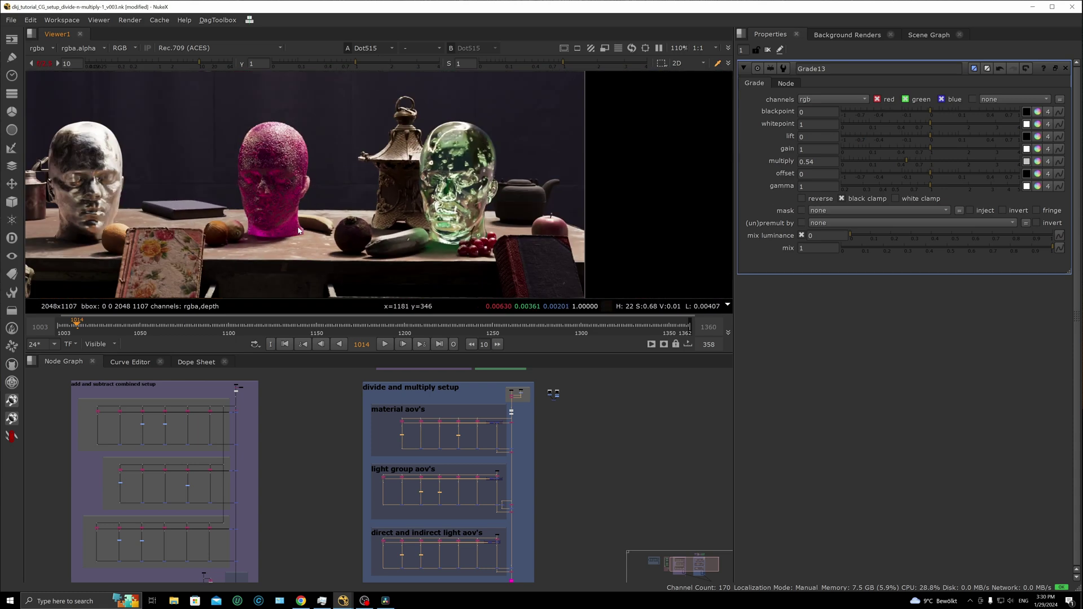
left_click(42, 64)
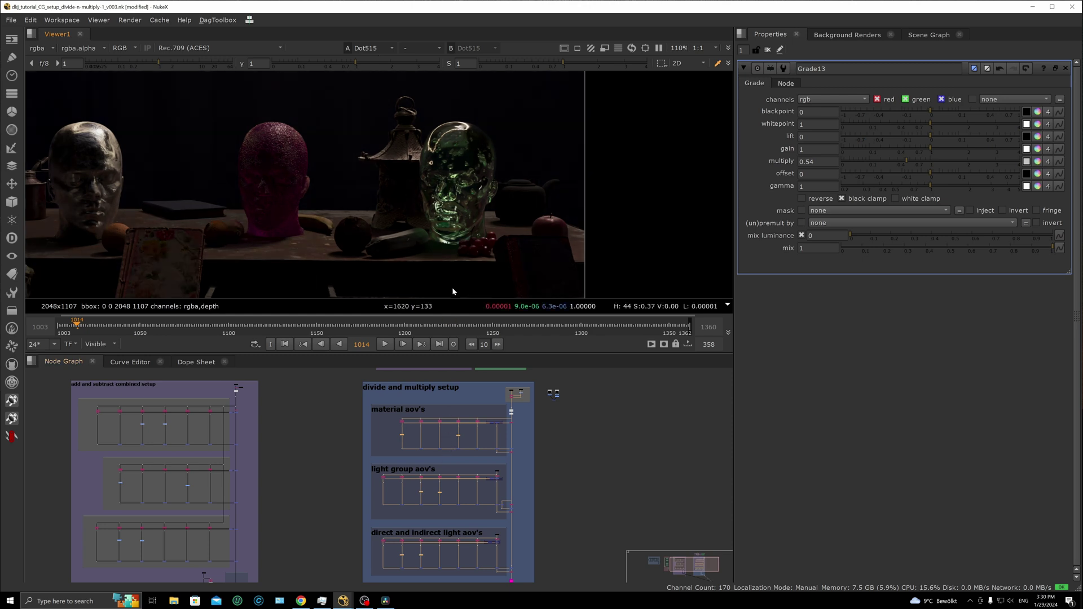
key("f")
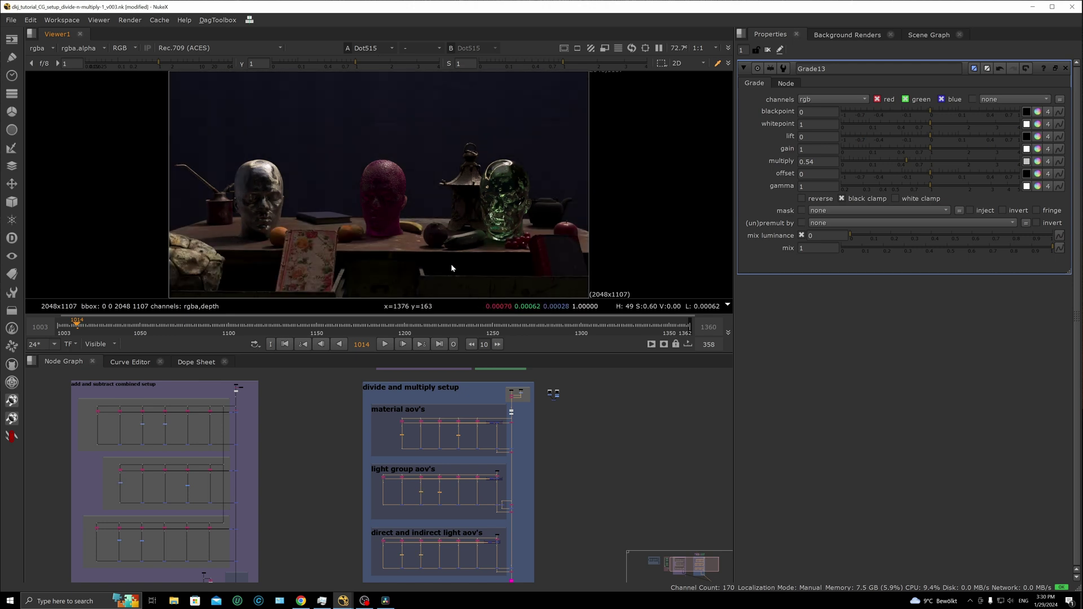
View the add and subtract setup's output with the Grades disabled to compare it with the ungraded divide and multiply output
key("1")
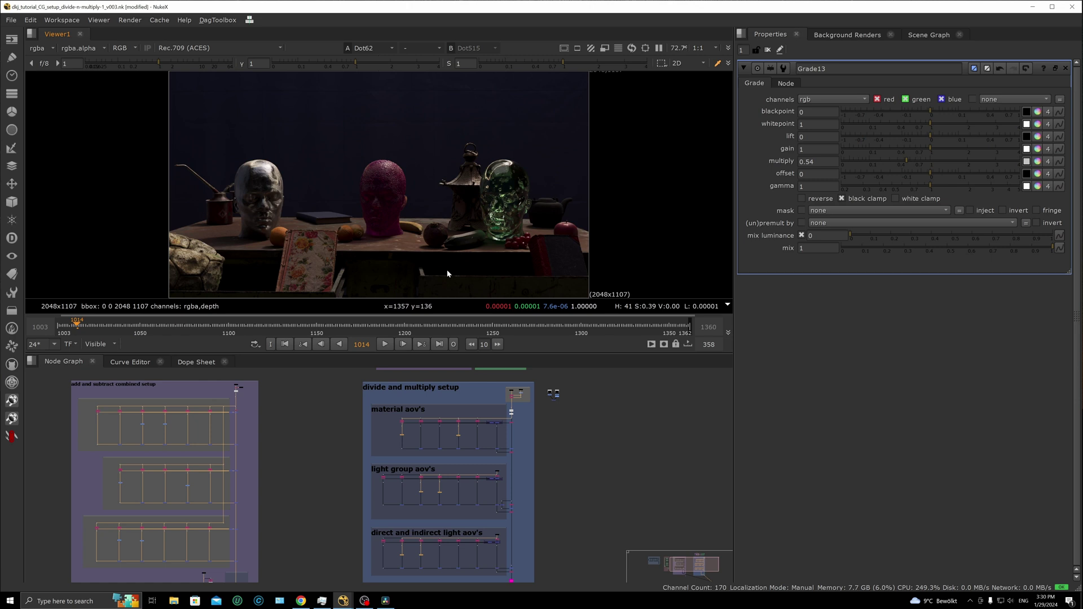
scroll(330, 449, "down", 5)
scroll(306, 451, "up", 4)
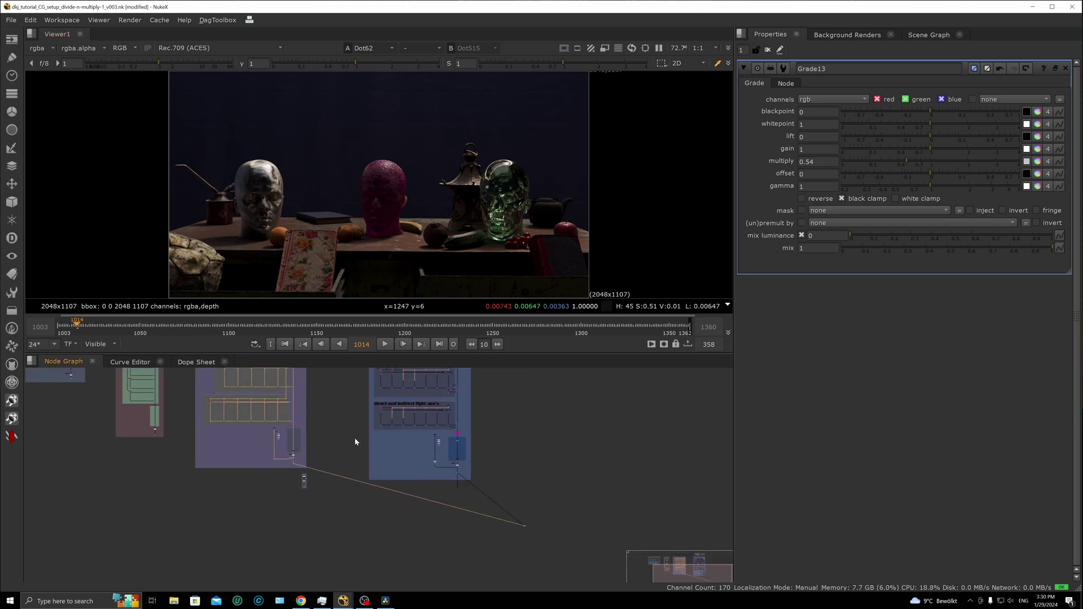
key("1")
key("1")
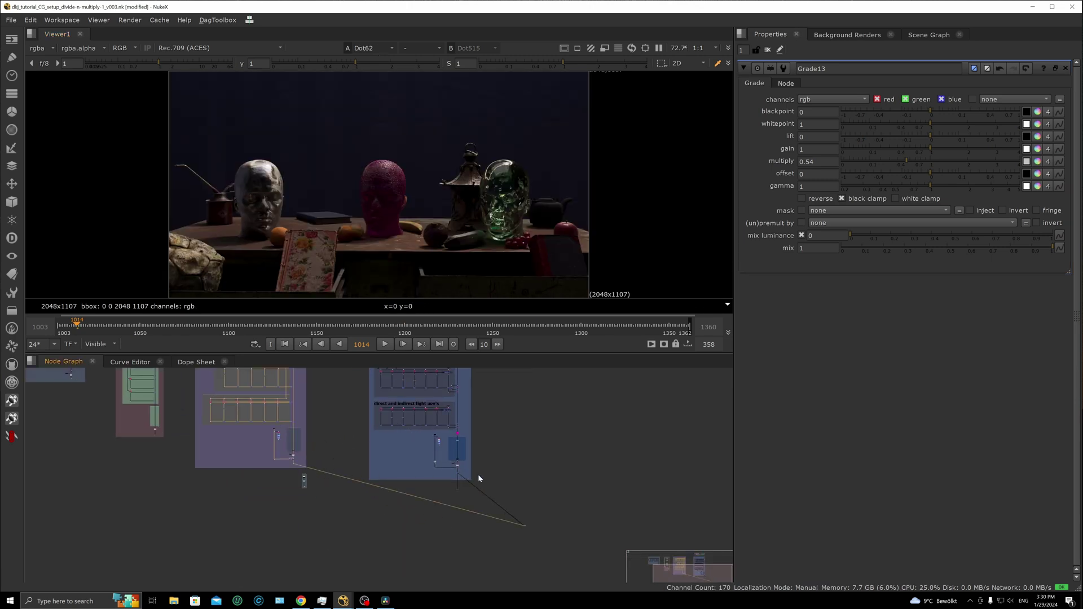
key("1")
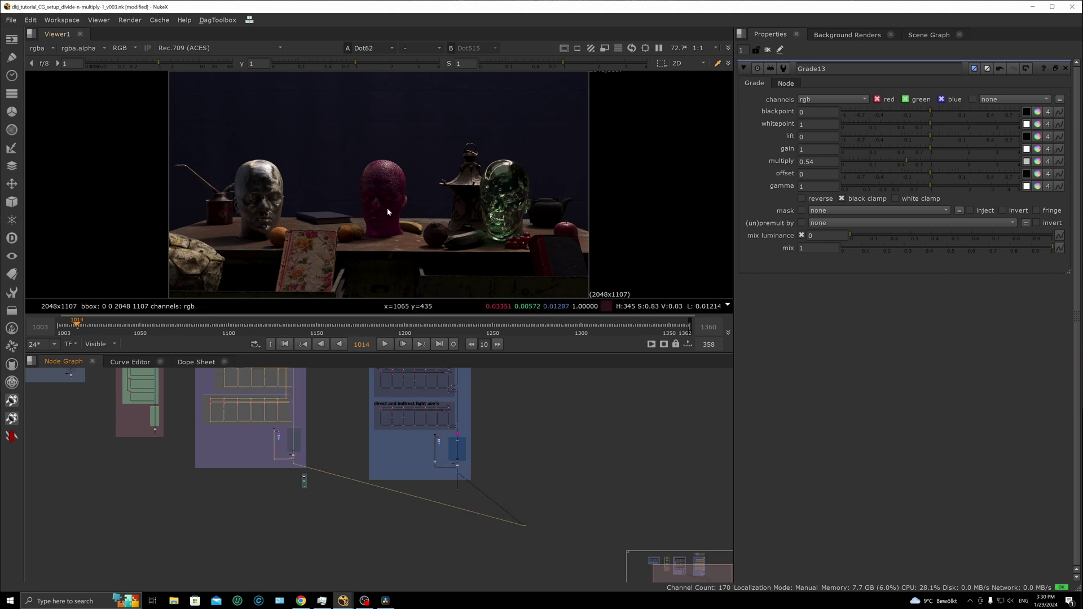
middle_click_drag(384, 425, 379, 481)
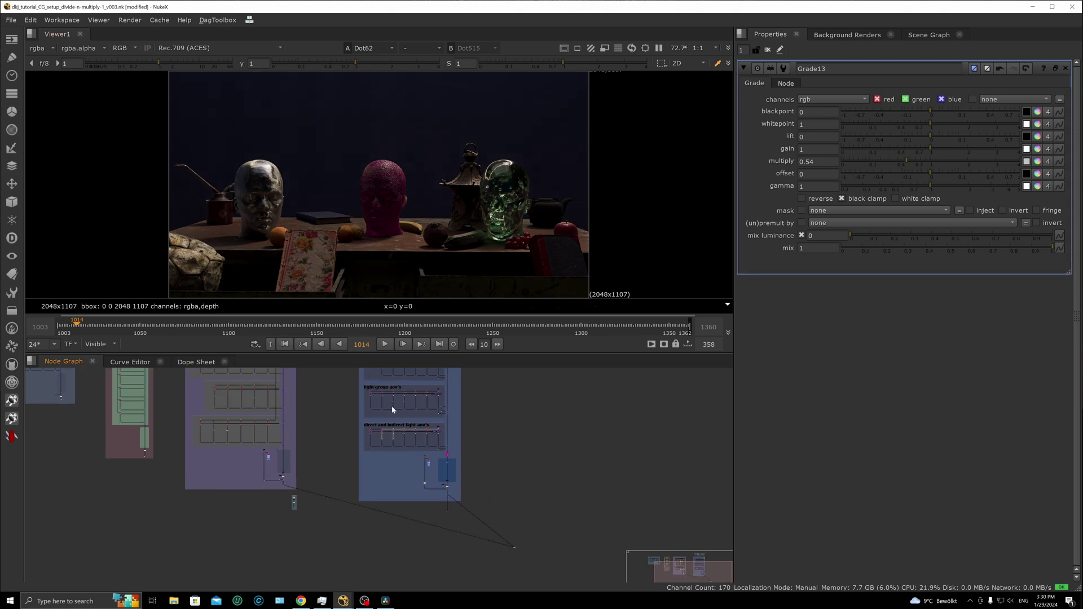
scroll(415, 435, "up", 3)
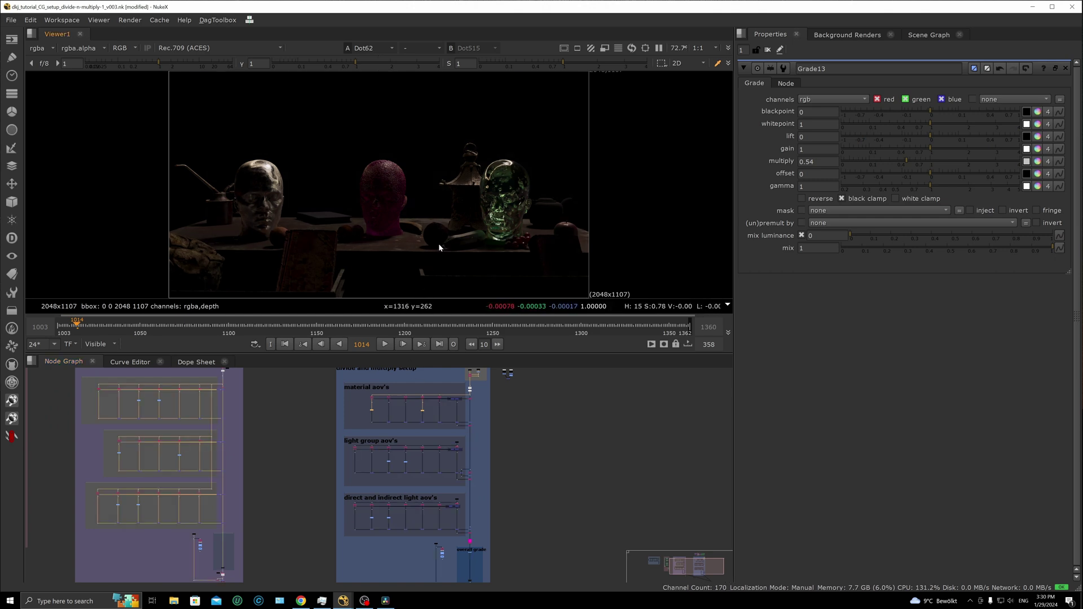
Wipe between the two setups' outputs in the Viewer at gain 10, with the divider between the silver and magenta heads
key("w")
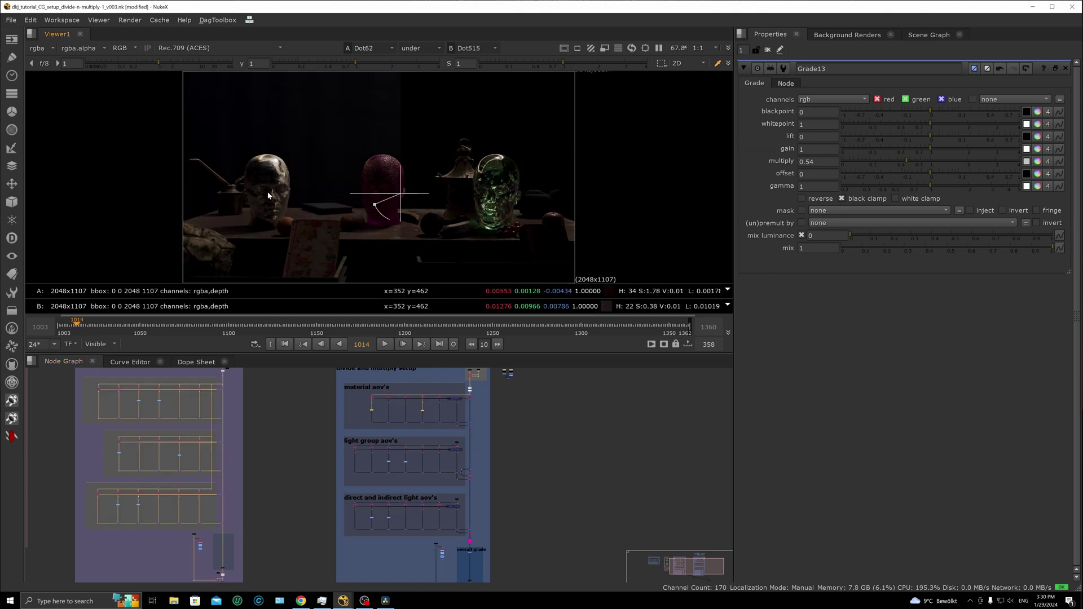
left_click_drag(374, 194, 326, 189)
left_click(44, 64)
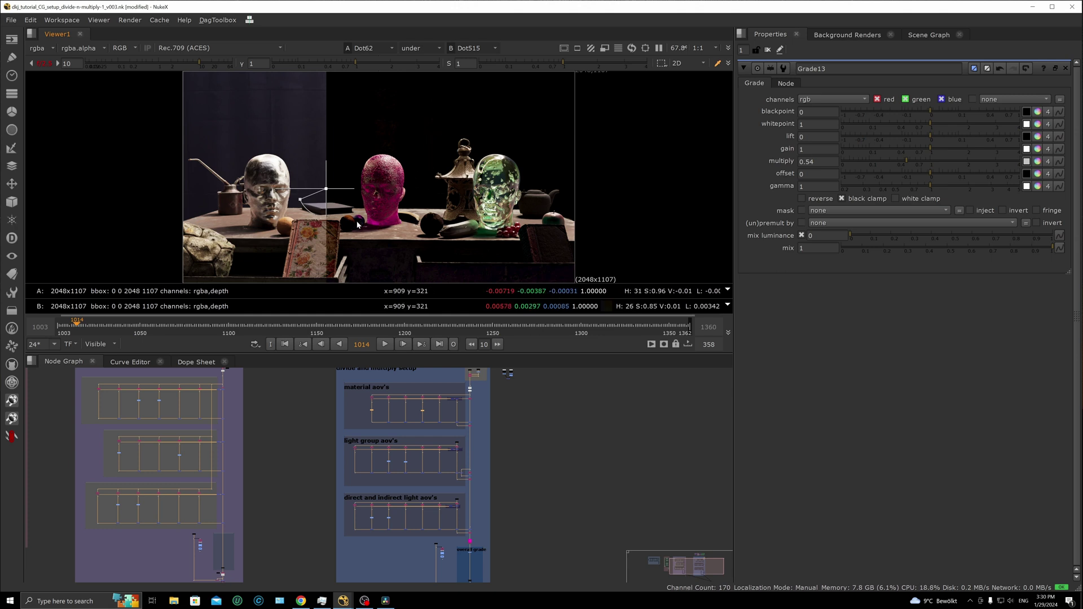
mouse_move(337, 189)
left_mouse_down()
mouse_move(171, 186)
mouse_move(324, 183)
left_mouse_up()
Raise the Viewer gain to 16 and 19 and examine the discolored fruit beside the magenta head in the wiped comparison
scroll(334, 232, "up", 3)
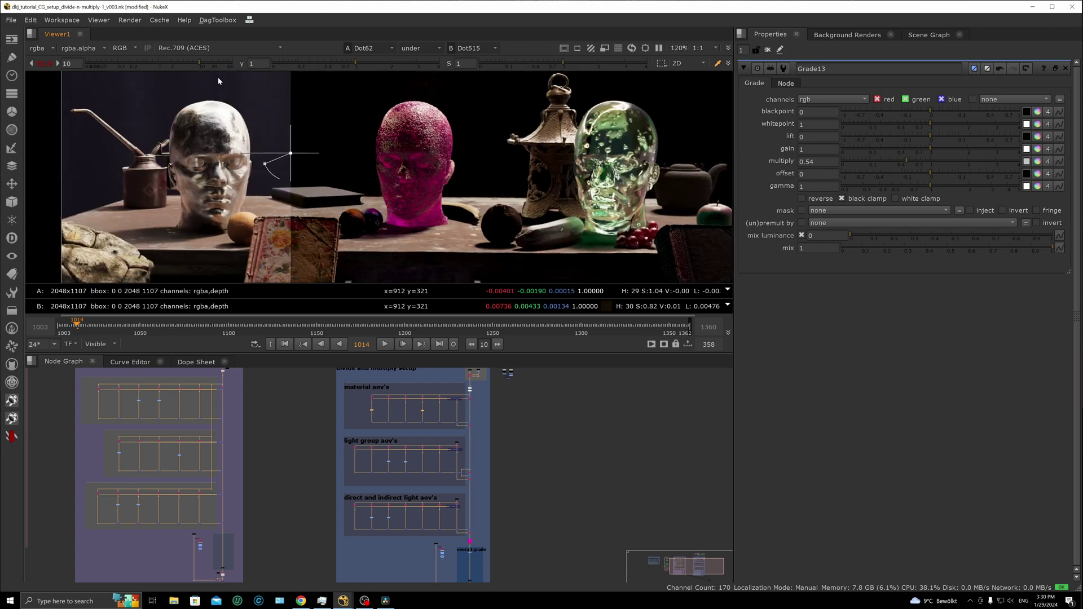
left_click(207, 65)
scroll(368, 206, "up", 6)
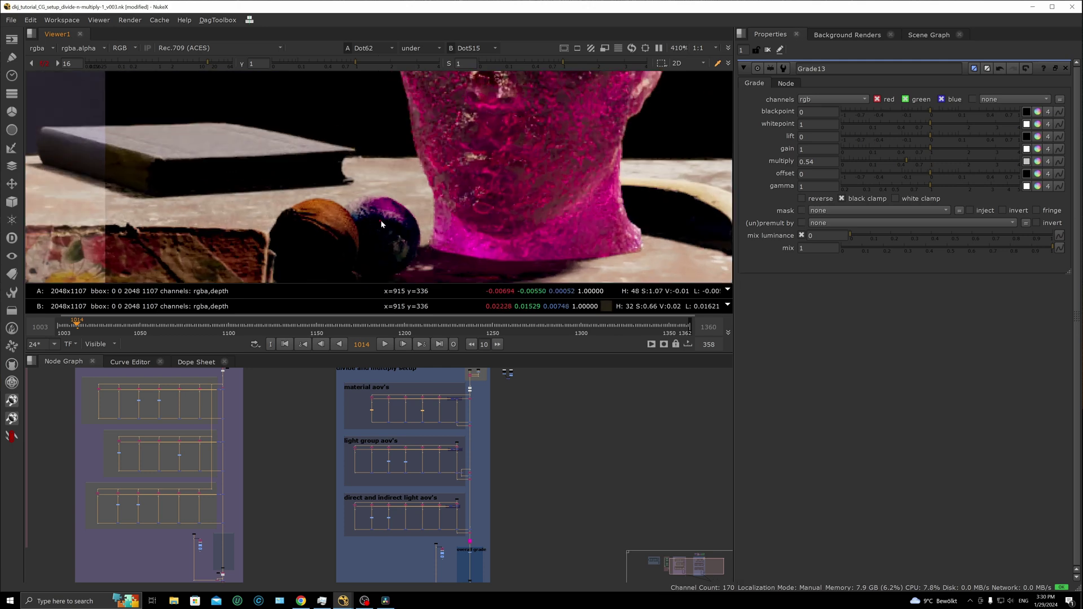
left_click(211, 64)
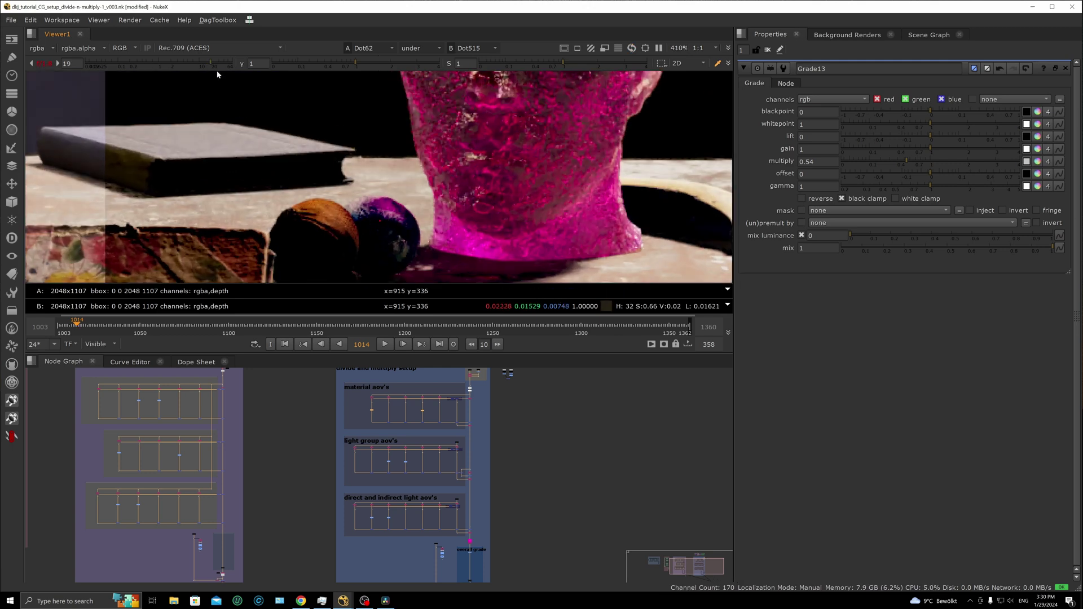
scroll(451, 212, "down", 10)
scroll(455, 200, "up", 6)
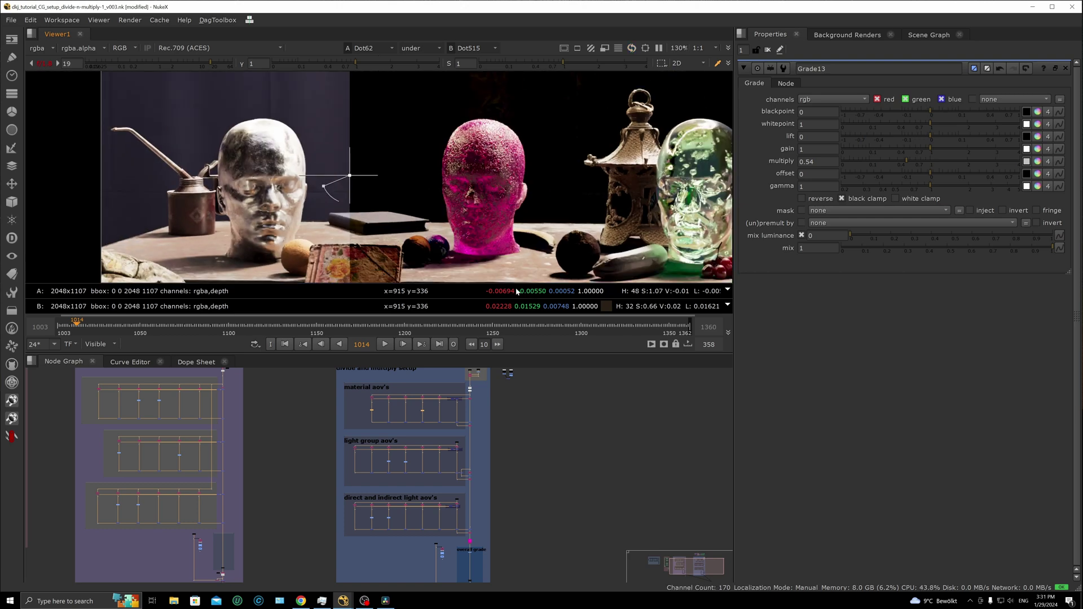
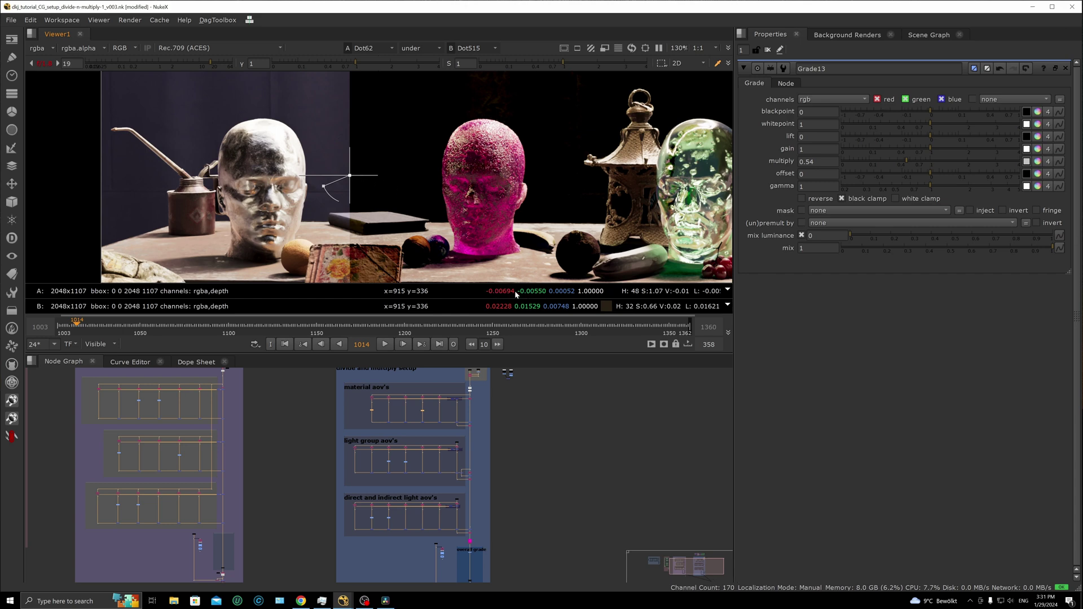
Examine the fruit beside the magenta head and the dark drawer area in the wiped comparison at Viewer gain 19
scroll(448, 236, "up", 10)
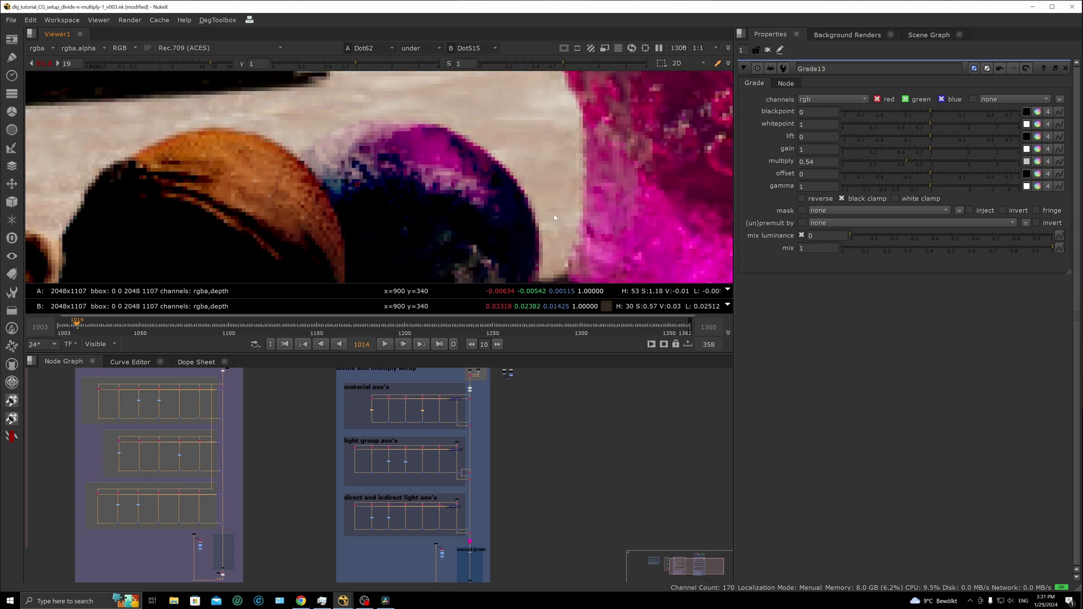
scroll(506, 220, "down", 10)
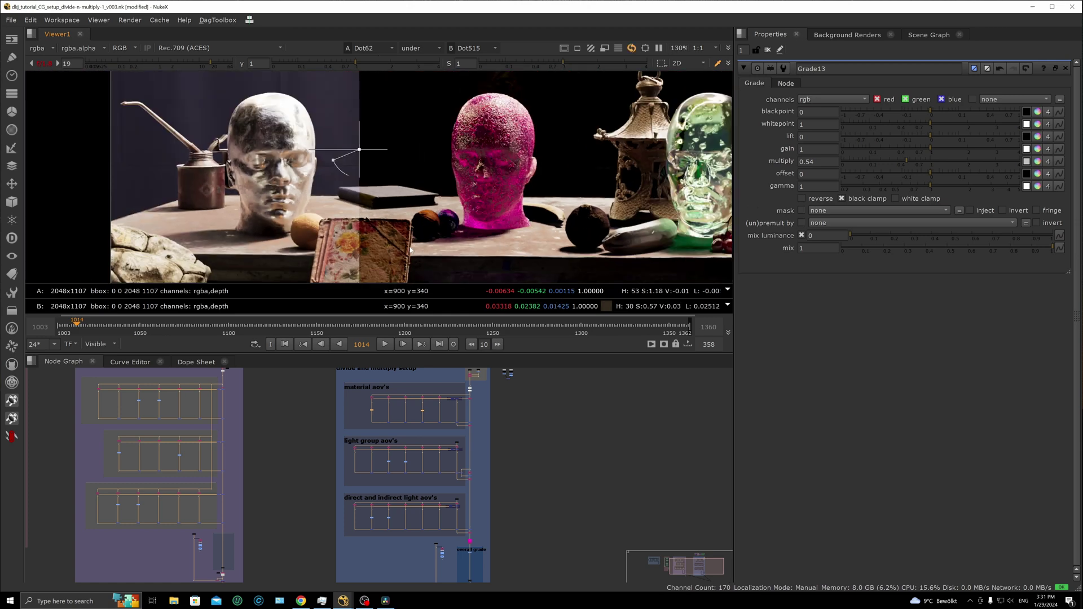
scroll(470, 193, "down", 2)
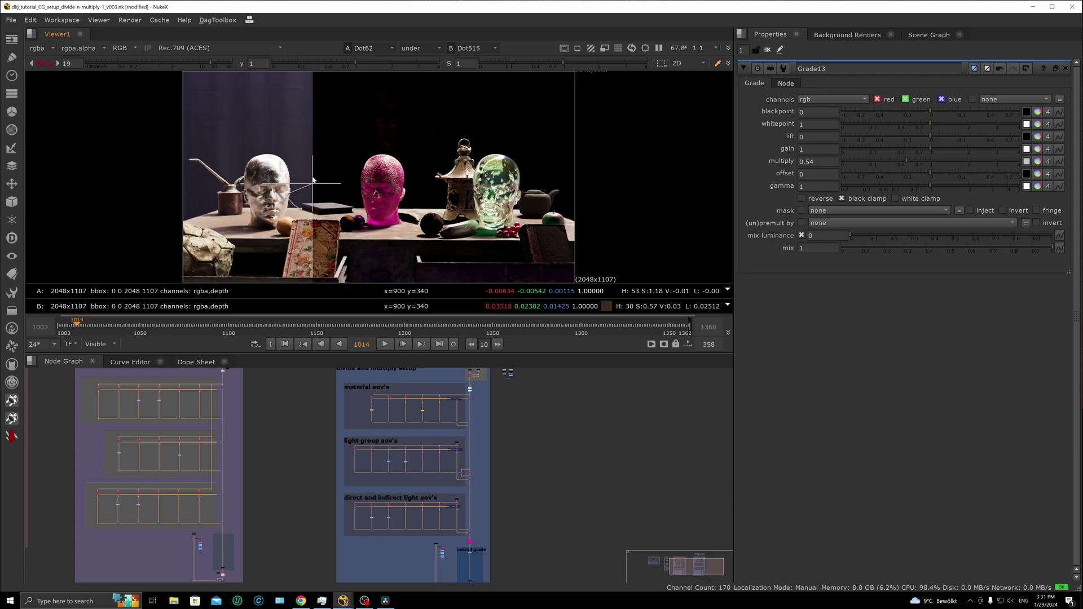
mouse_move(314, 179)
left_mouse_down()
mouse_move(423, 174)
mouse_move(437, 186)
mouse_move(242, 199)
mouse_move(561, 195)
mouse_move(319, 194)
left_mouse_up()
scroll(502, 260, "up", 7)
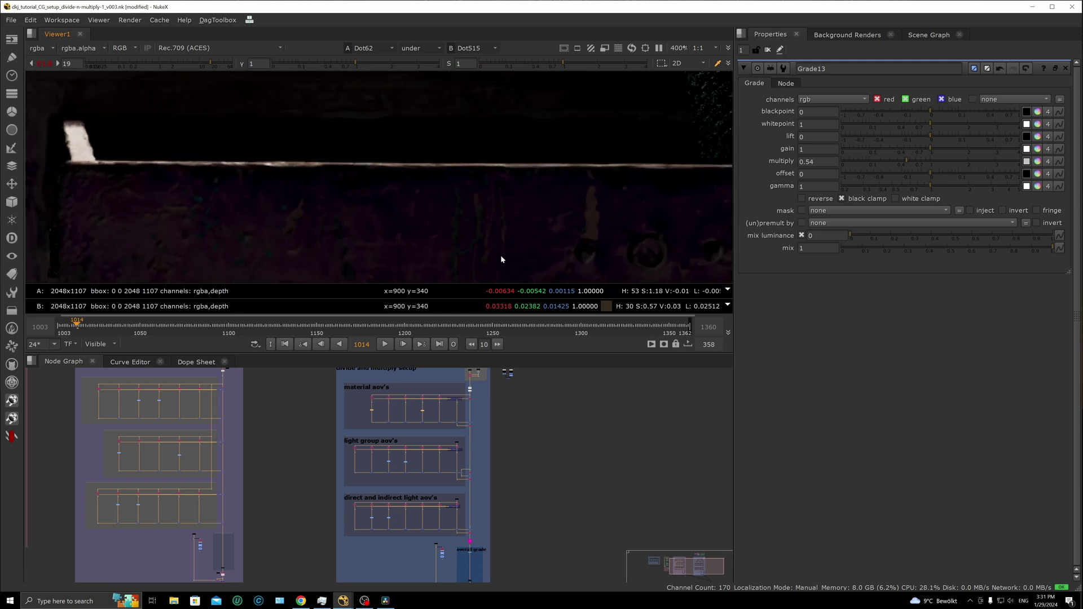
scroll(447, 244, "down", 4)
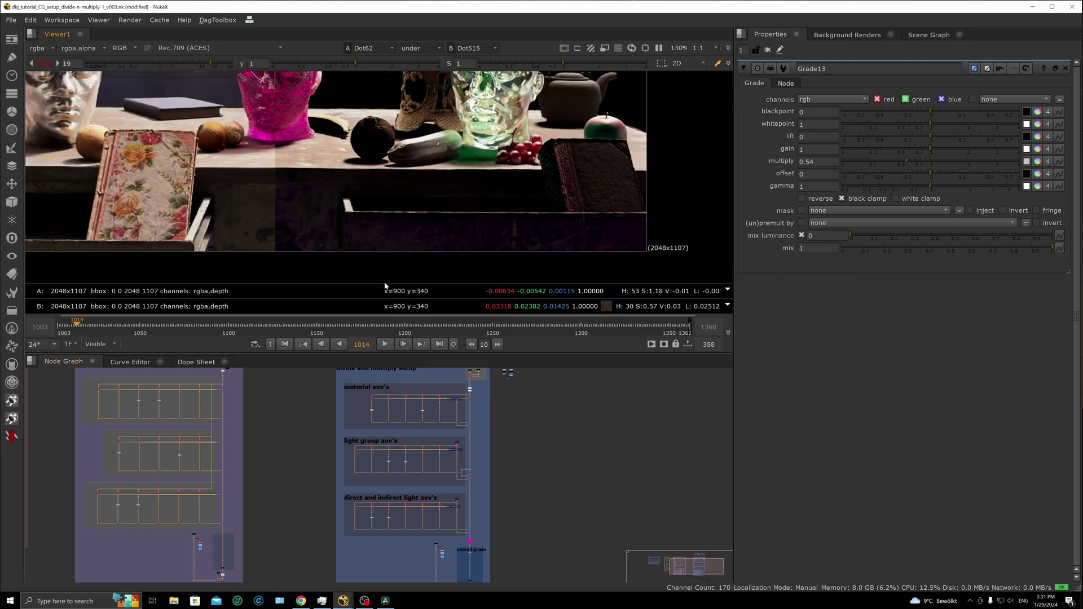
key("f")
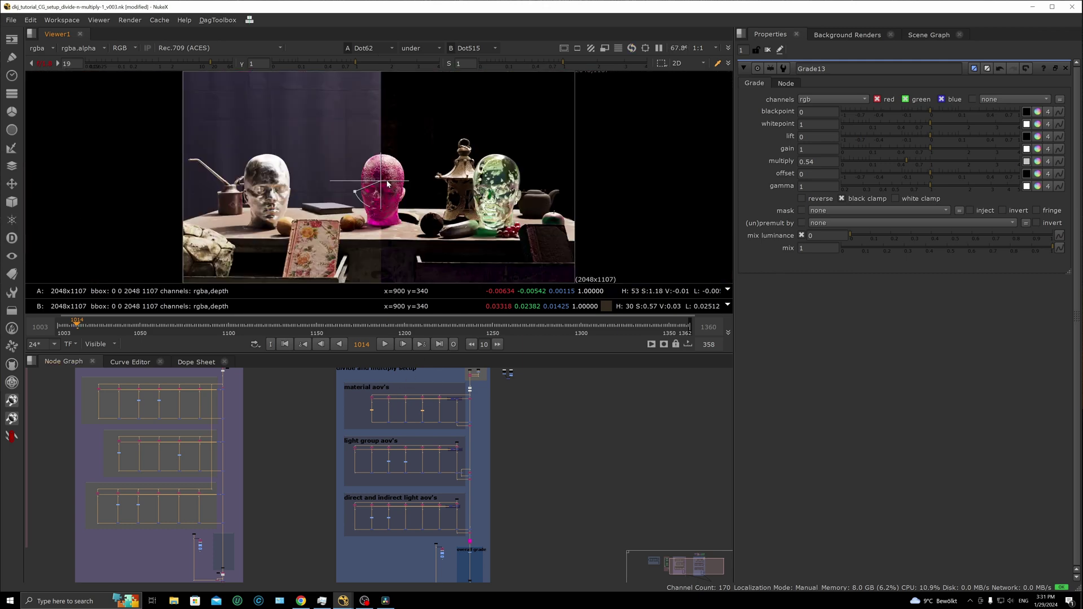
Compare the wiped outputs at Viewer gain 1 and 19, returning the wipe divider to the magenta head
scroll(401, 494, "up", 3)
left_click(382, 533)
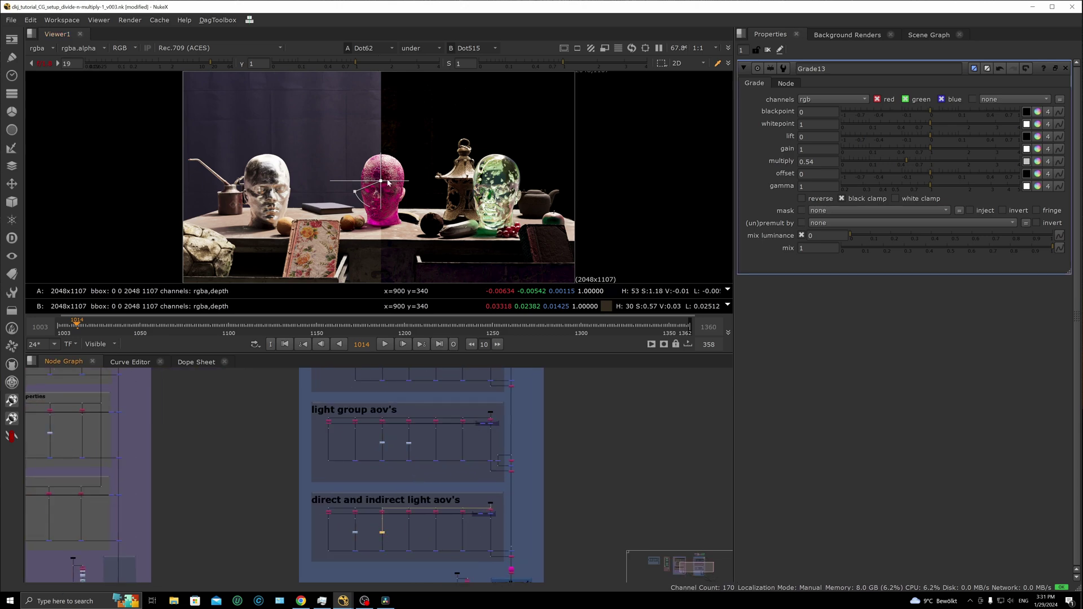
left_click_drag(380, 182, 565, 184)
left_click(45, 64)
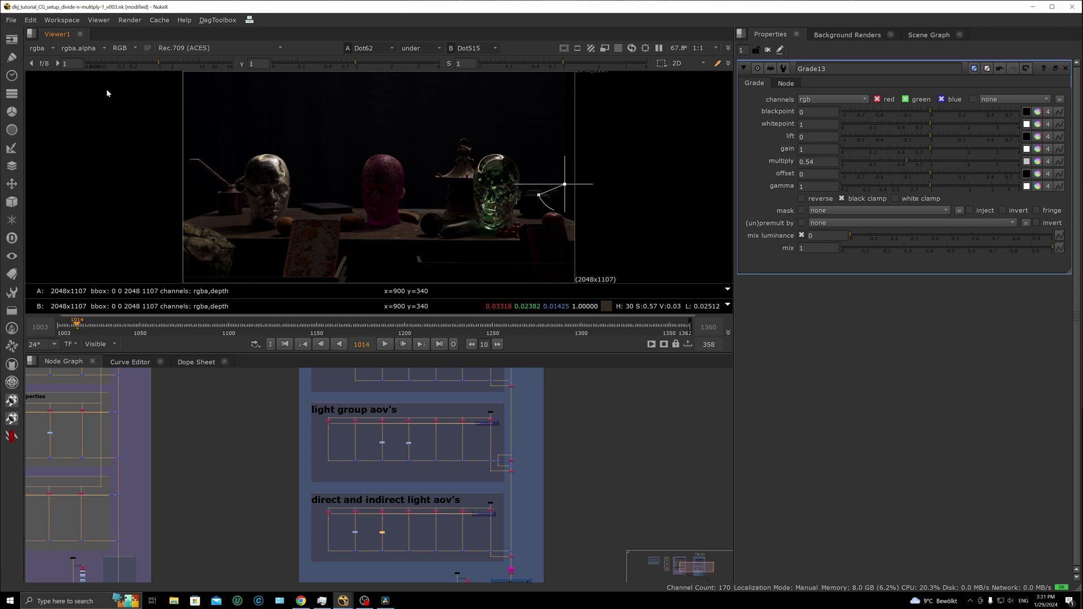
left_click(44, 64)
left_click_drag(565, 184, 371, 176)
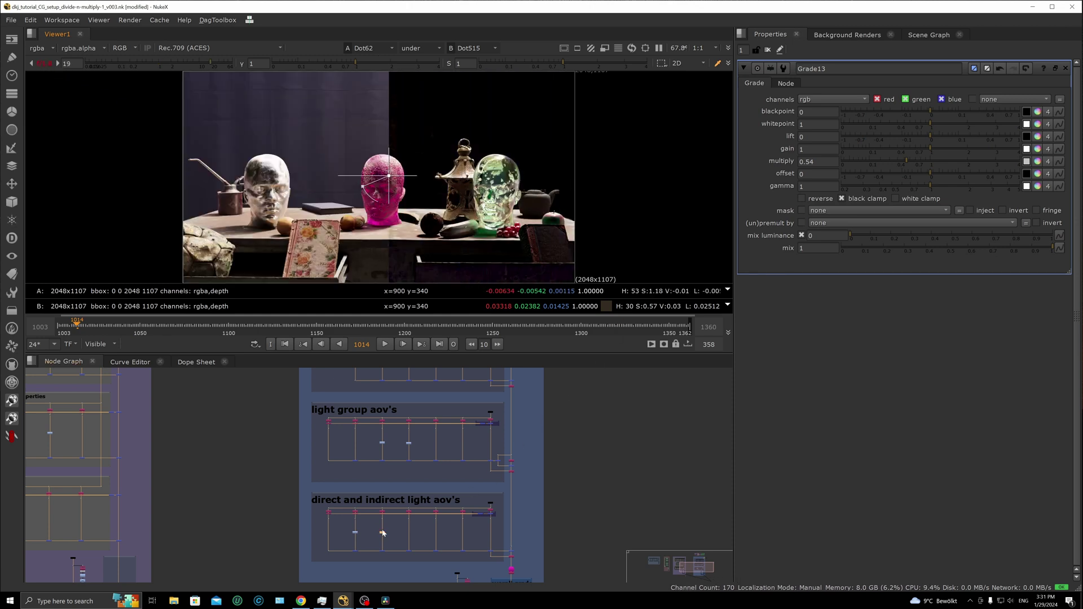
Raise the multiply of the directglossyreflection Grade in steps through 0.8 and 0.9 to 1
left_click(923, 163)
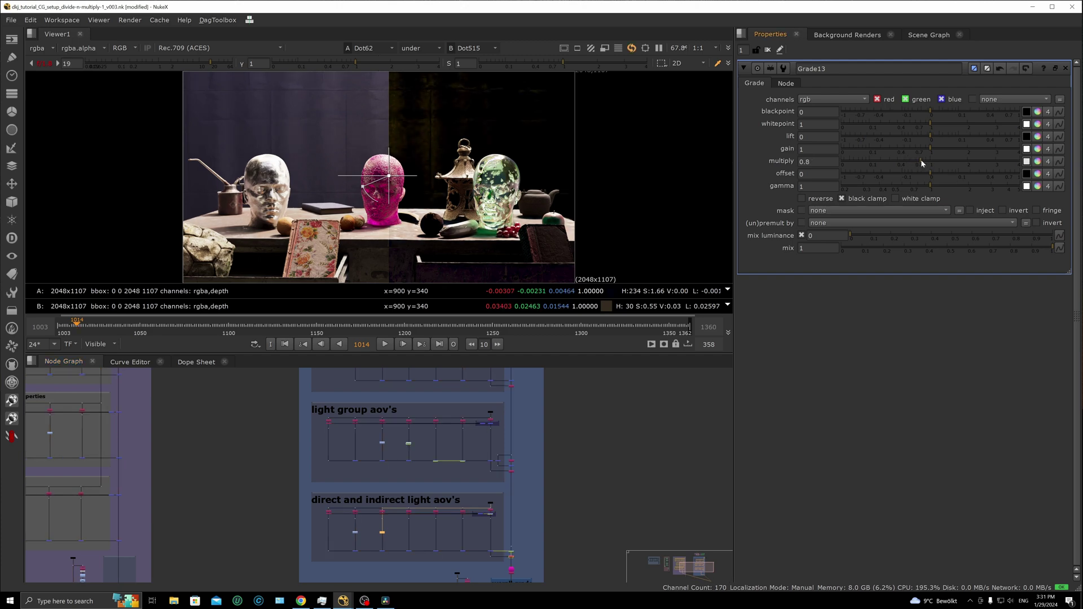
left_click_drag(922, 162, 927, 163)
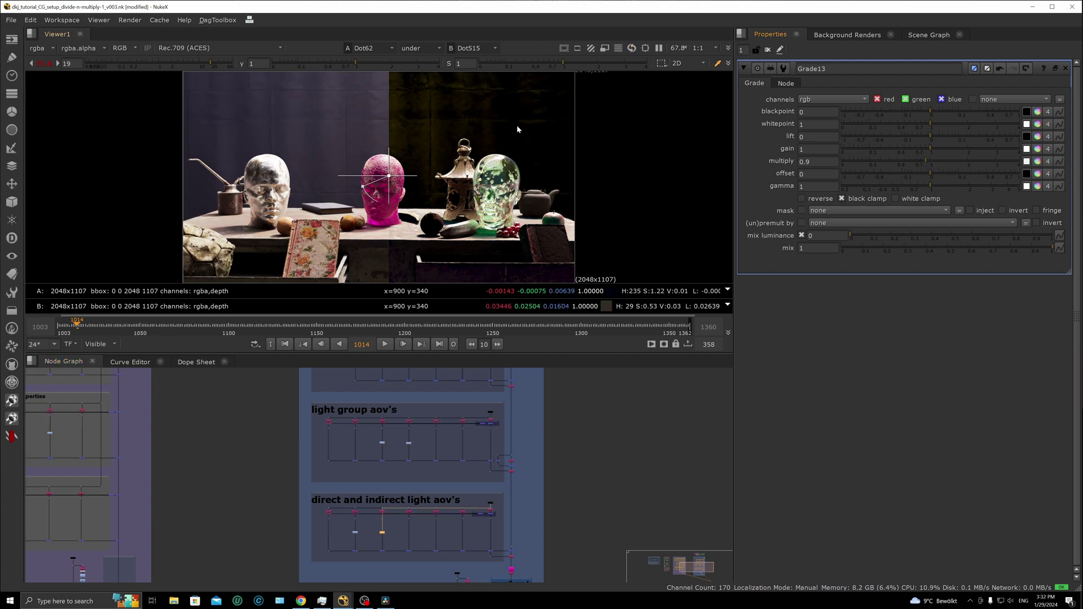
double_click(805, 162)
type("1")
key("Return")
Open the Grade on the indirectdiffuse branch in the divide and multiply setup and set its multiply to 0.72
scroll(378, 499, "up", 8)
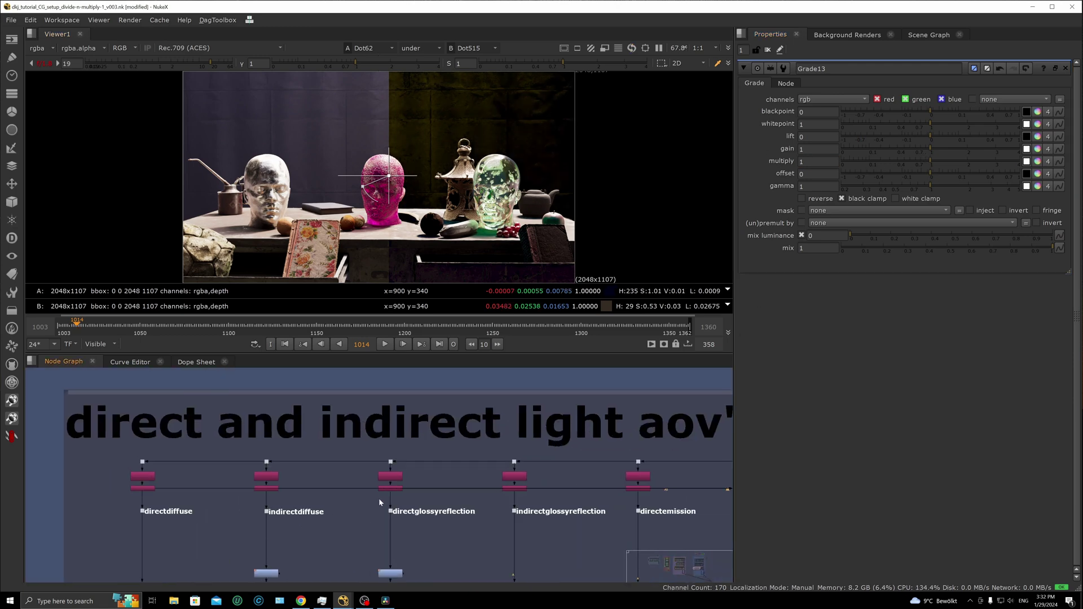
scroll(385, 460, "down", 4)
left_click(331, 497)
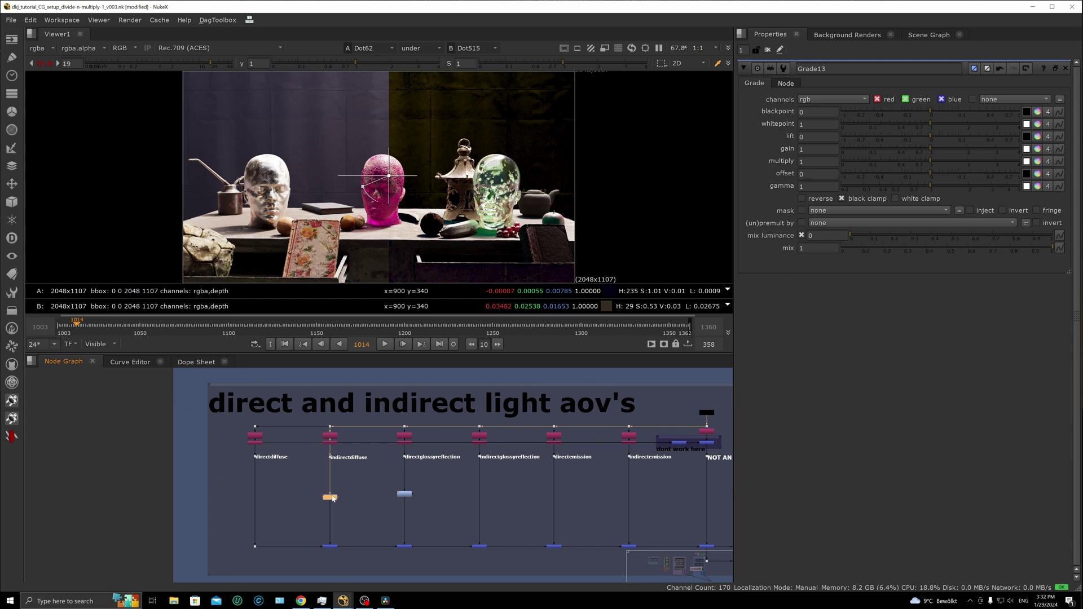
double_click(332, 498)
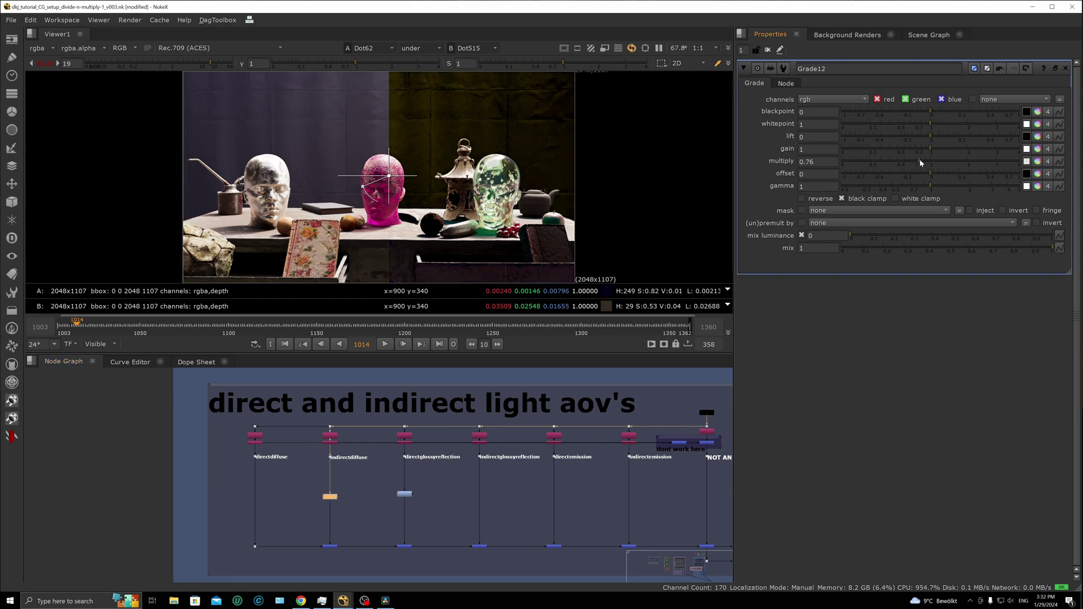
left_click_drag(911, 162, 917, 162)
Examine the drawer fronts and the table edge across the wipe divider for color shifts between the two setups
scroll(511, 265, "up", 3)
scroll(556, 249, "up", 2)
scroll(541, 245, "down", 2)
middle_click_drag(528, 245, 516, 218)
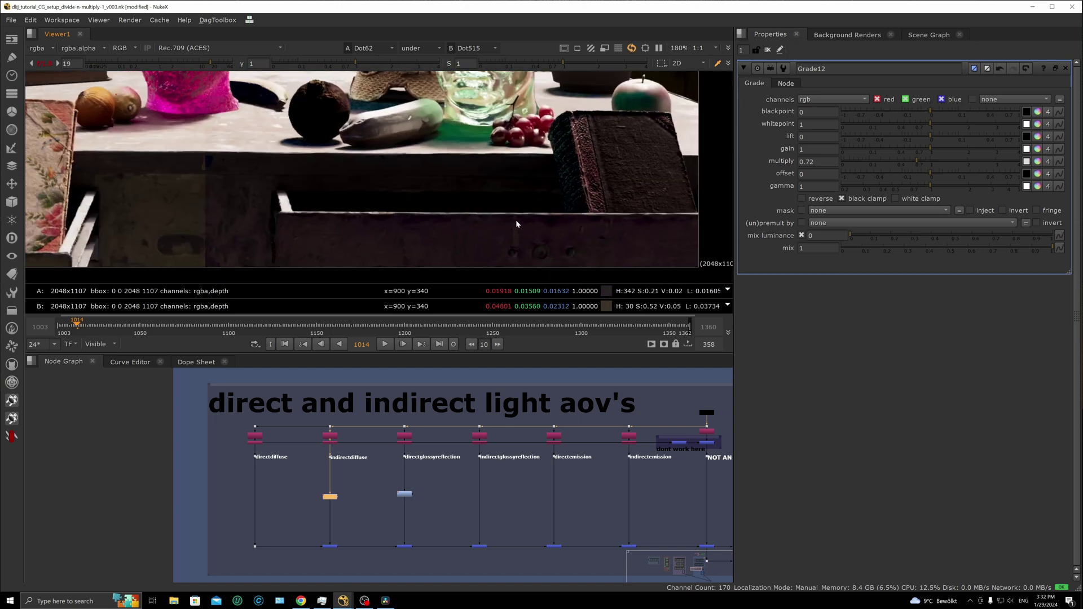
scroll(232, 214, "up", 4)
scroll(327, 194, "down", 2)
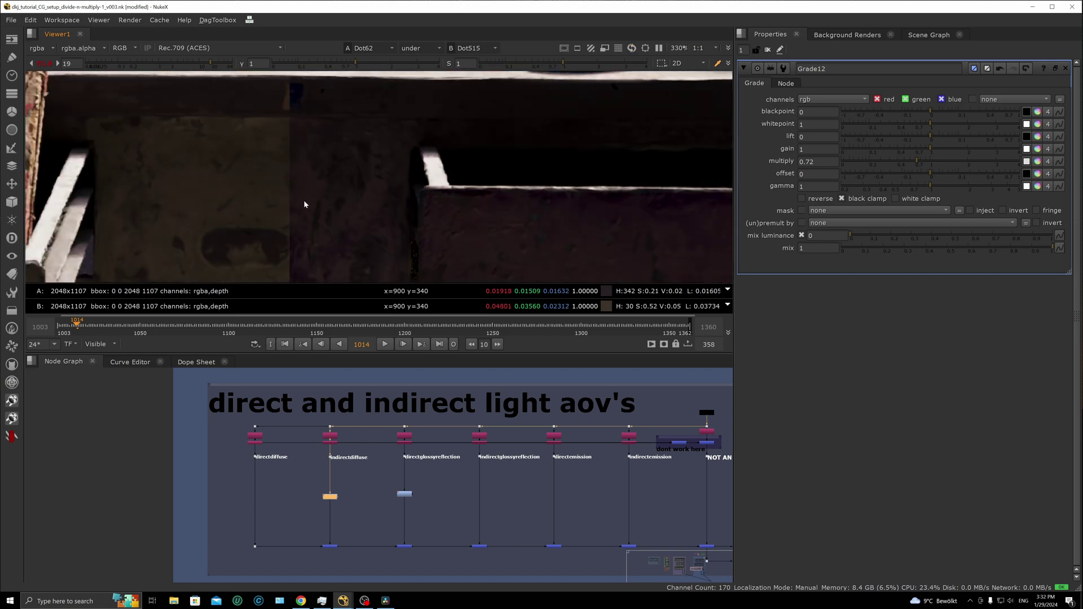
Set the indirectdiffuse Grade's multiply to 1 and inspect the discolored pixels beside the open drawer
left_click_drag(919, 160, 925, 162)
double_click(806, 162)
type("1")
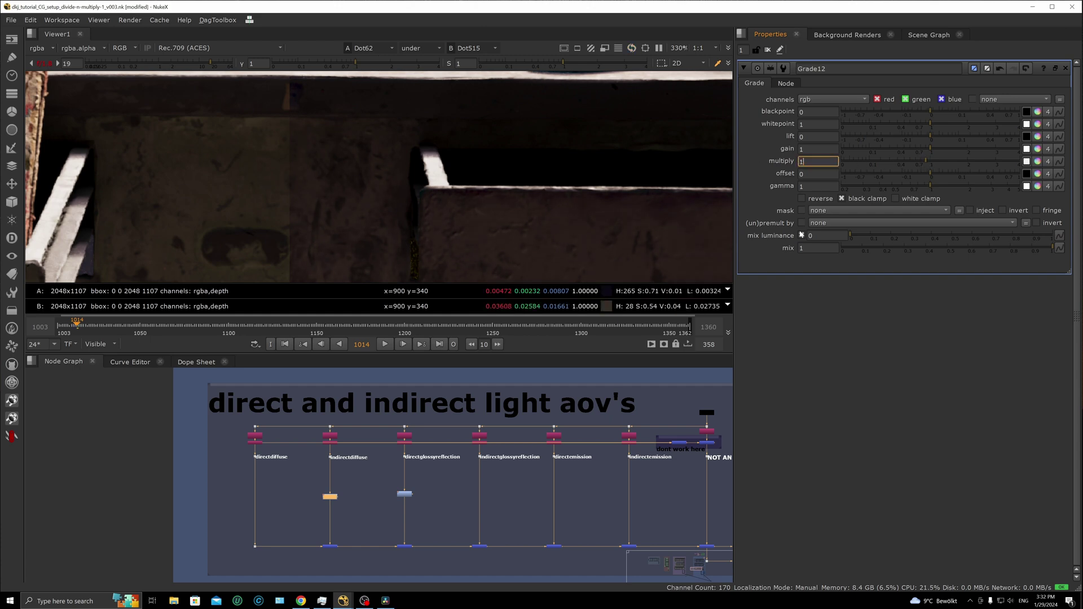
key("Return")
scroll(423, 248, "up", 4)
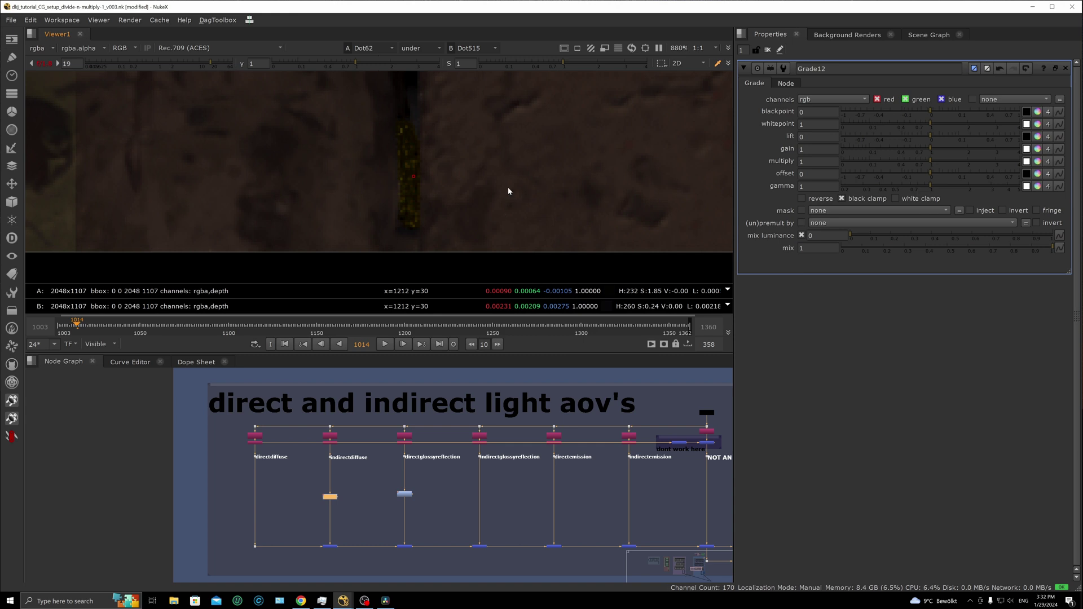
scroll(451, 209, "down", 11)
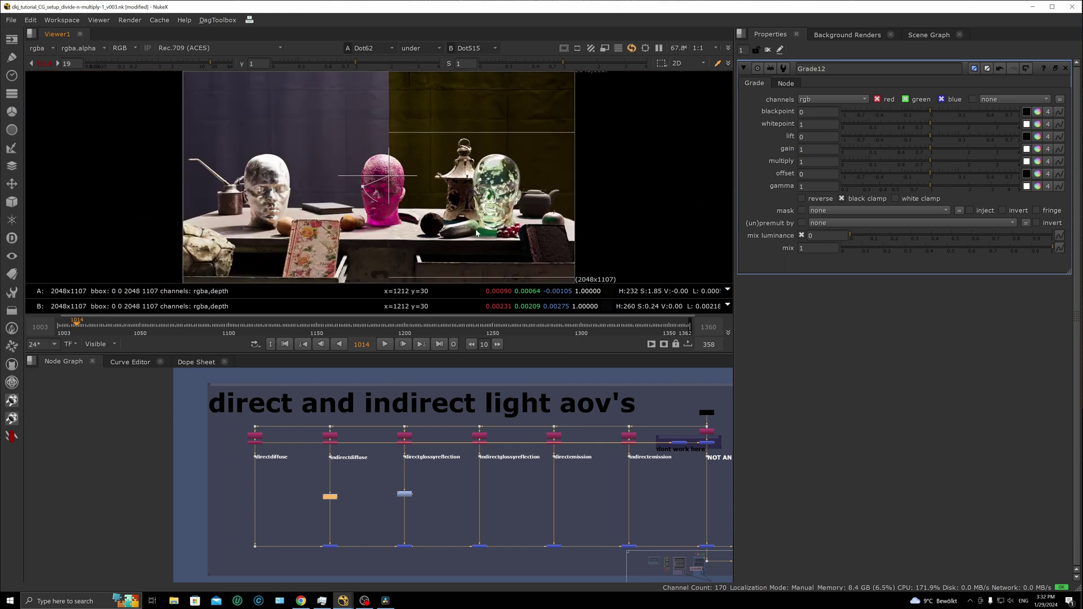
Set the multiply of the C_top_fill Grade in the light group AOVs to 0.61
scroll(420, 431, "down", 4)
middle_click_drag(409, 437, 400, 497)
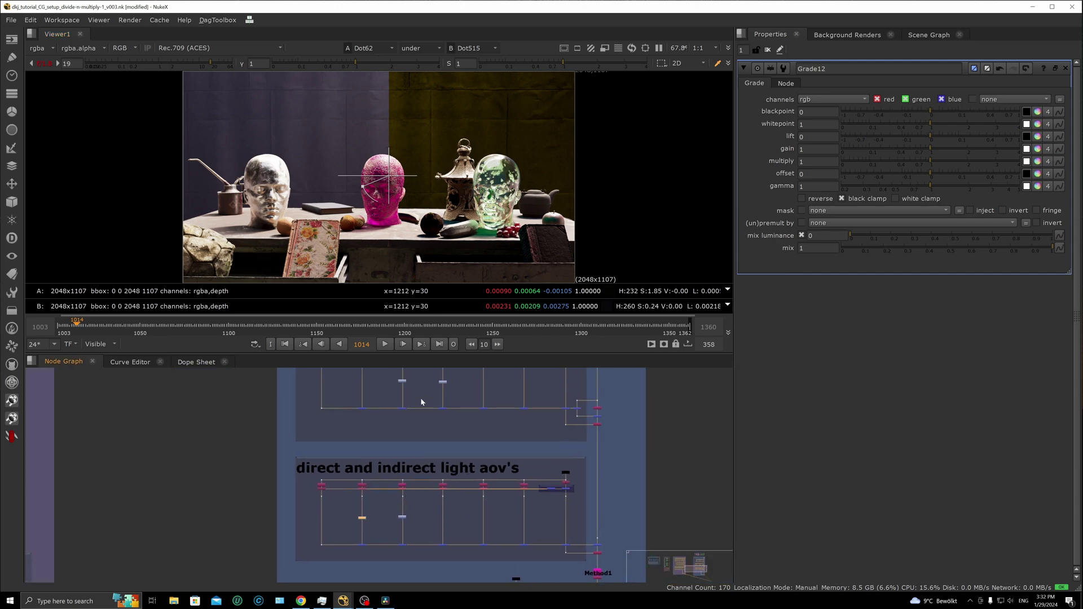
scroll(409, 430, "up", 5)
middle_click_drag(421, 399, 403, 462)
double_click(467, 469)
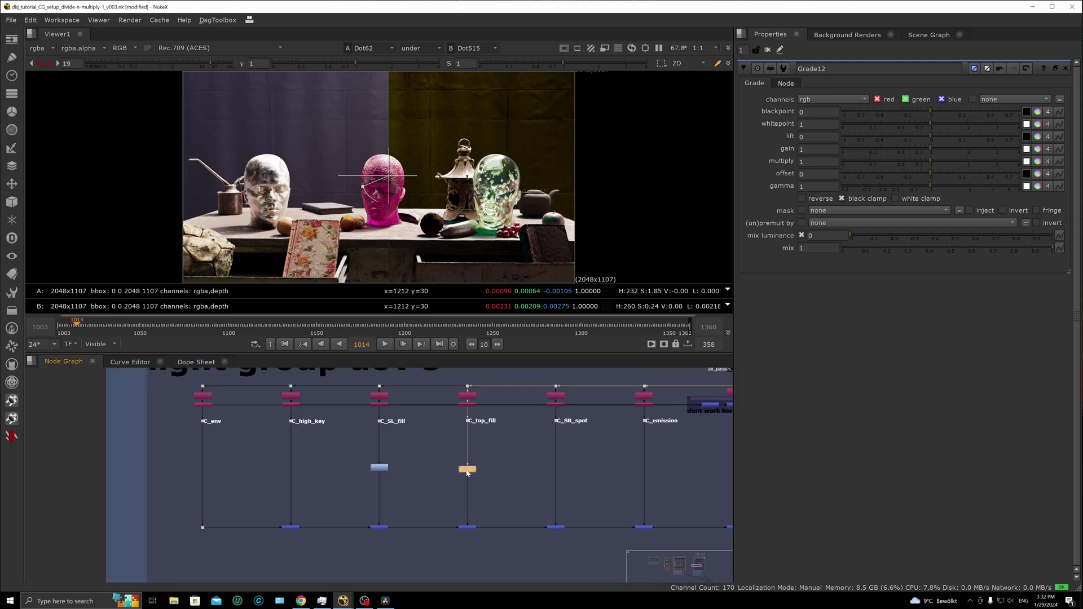
left_click_drag(904, 161, 910, 161)
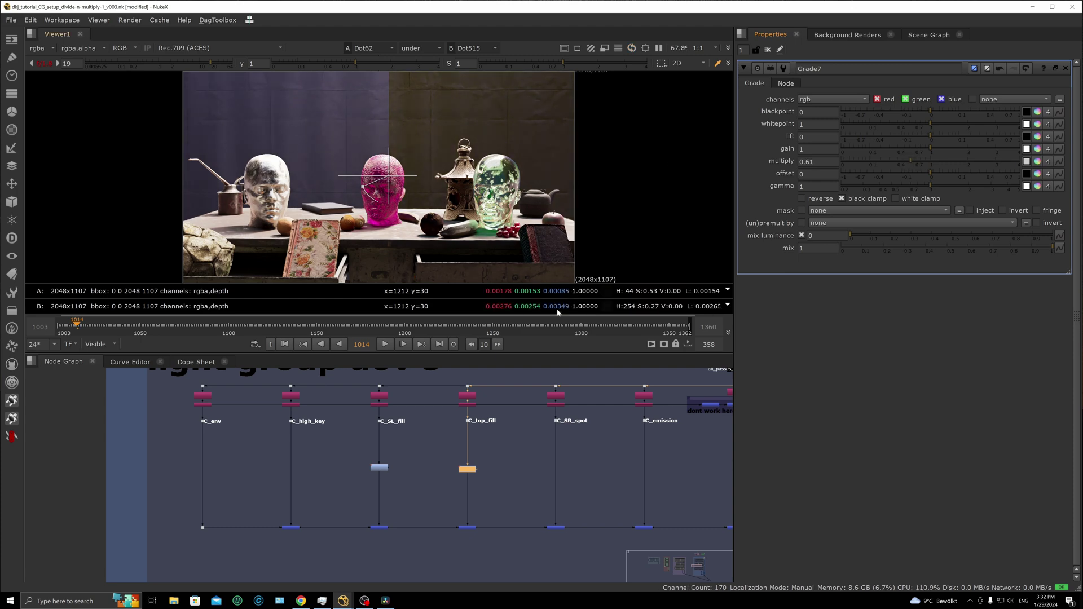
Turn off the Viewer wipe and view the original beauty, alternating it with the divide and multiply output
scroll(557, 425, "down", 6)
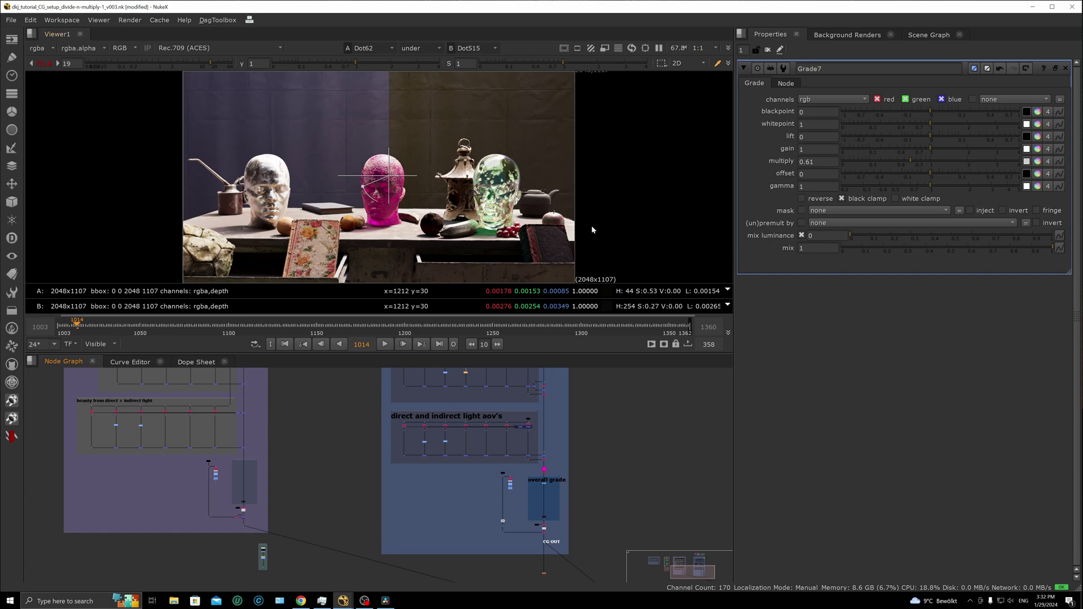
key("w")
scroll(542, 527, "up", 1)
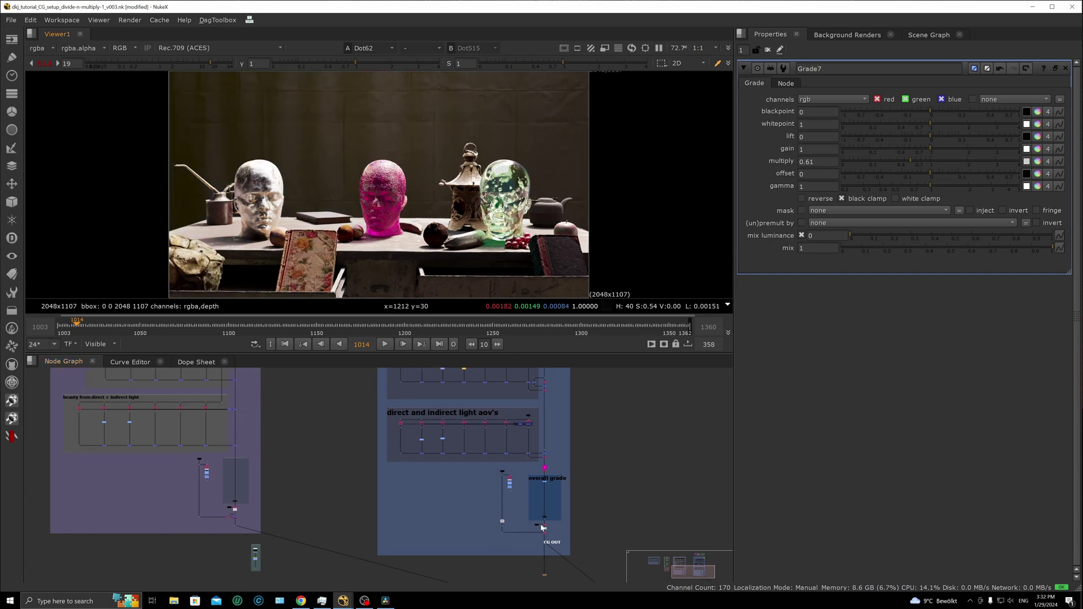
scroll(542, 528, "up", 5)
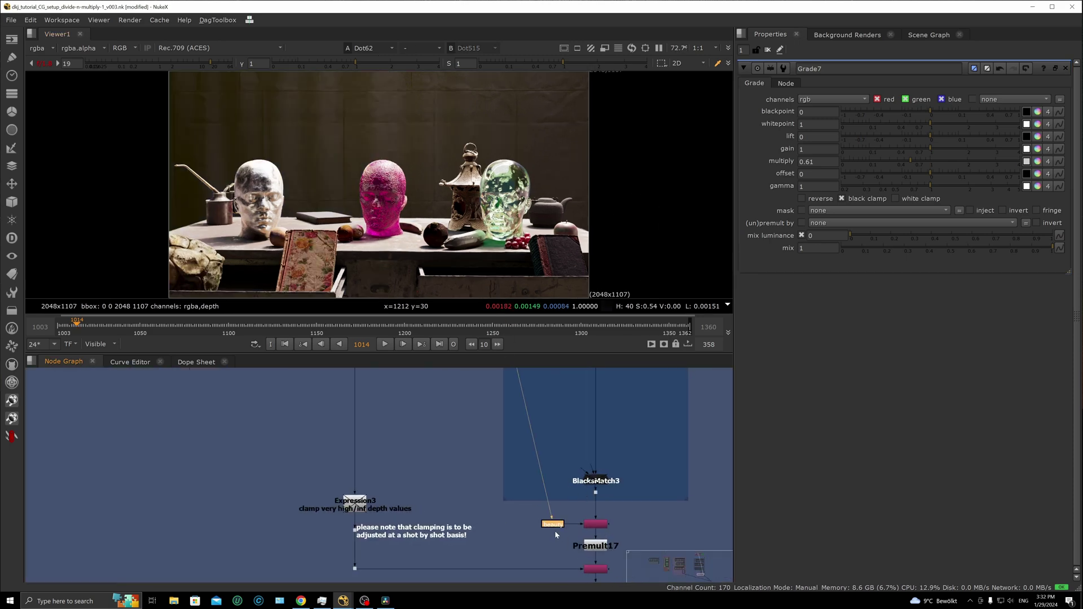
left_click(556, 531)
key("2")
key("1")
key("2")
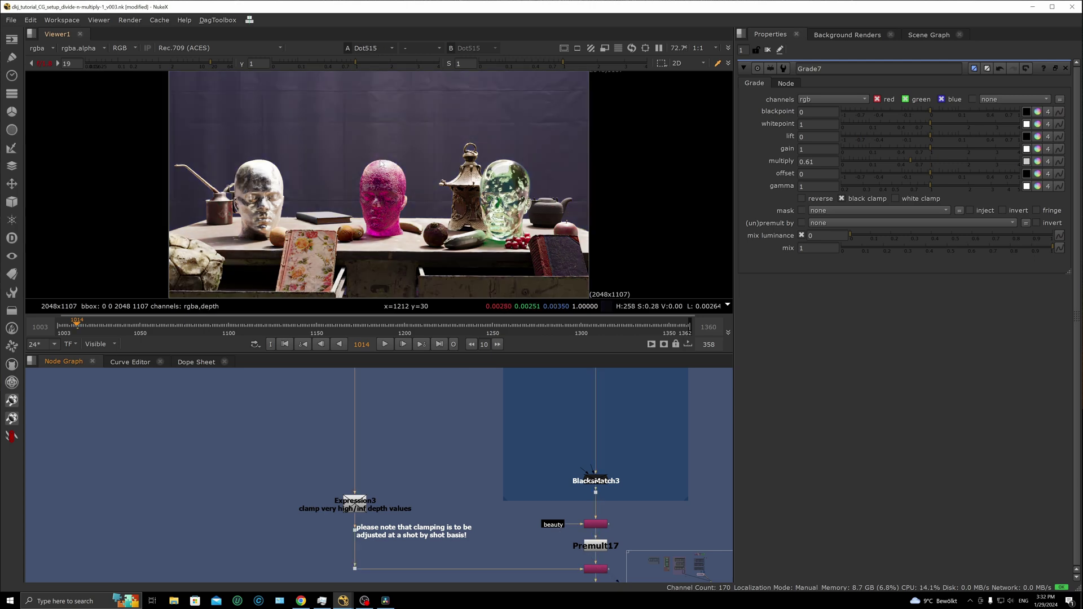
key("1")
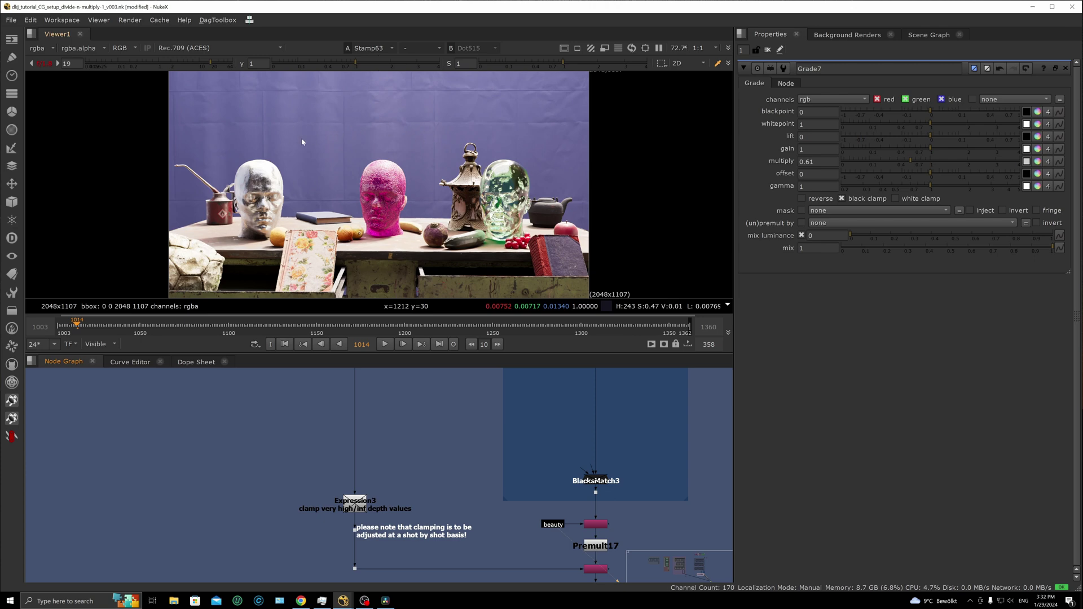
Inspect the beauty at Viewer gain 1 and 19, and compare it with the divide and multiply and the add and subtract outputs
left_click(44, 64)
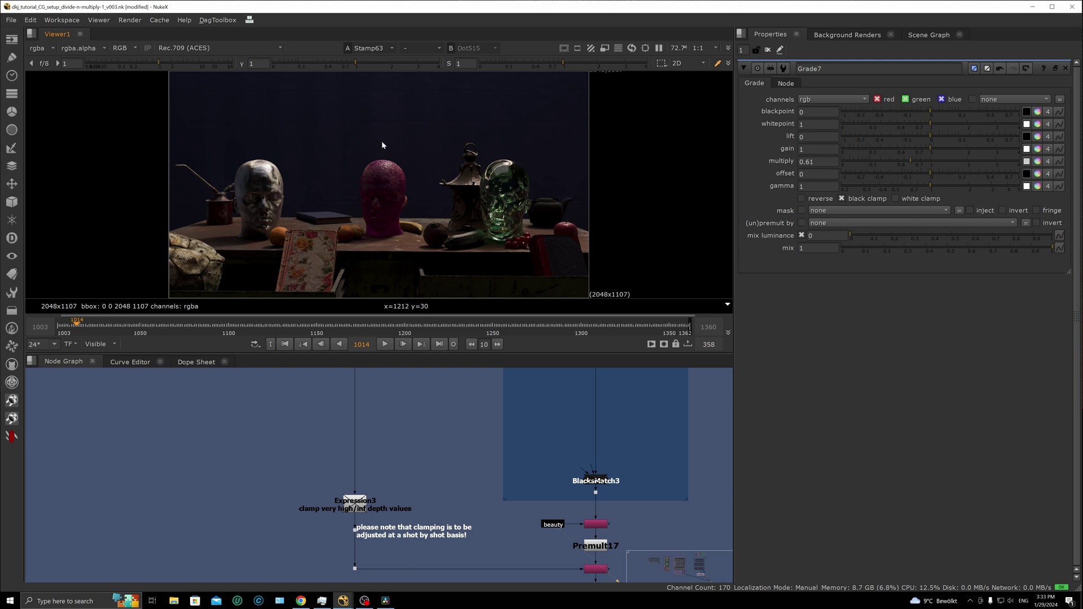
left_click(47, 64)
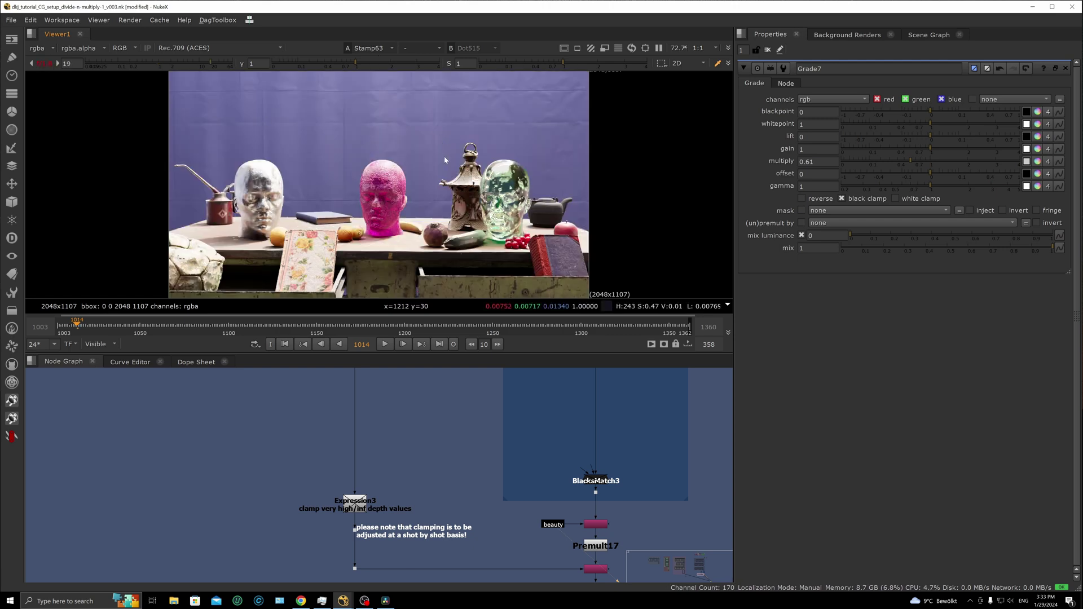
key("1")
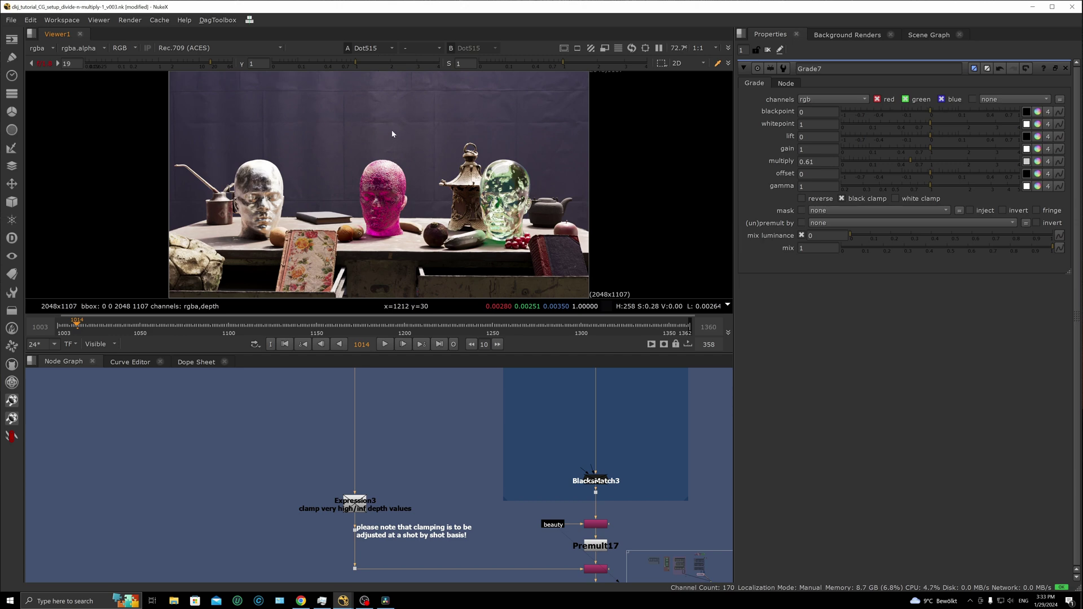
key("2")
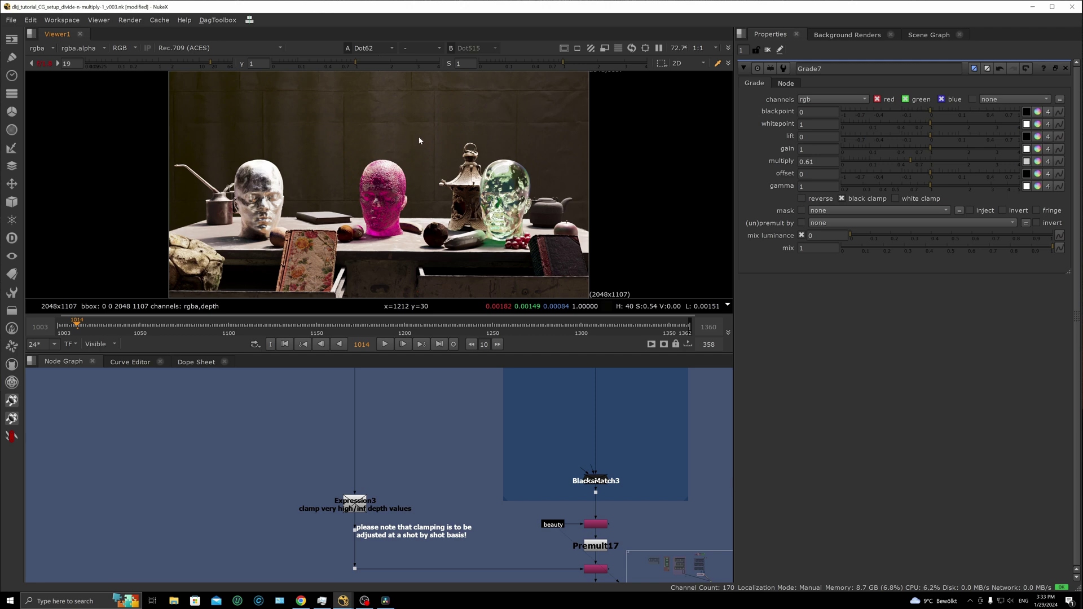
key("1")
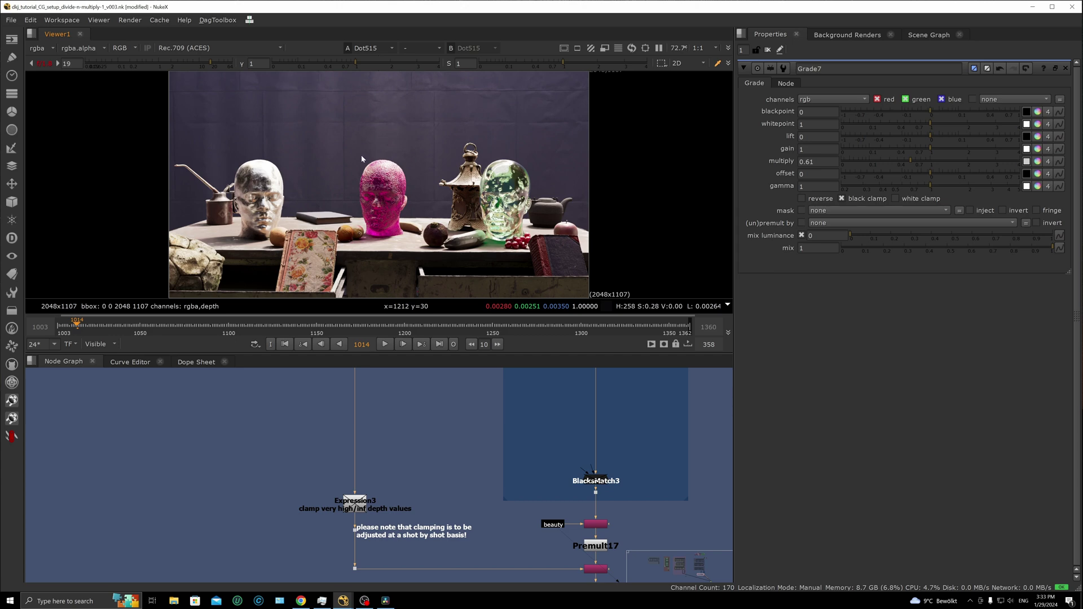
key("1")
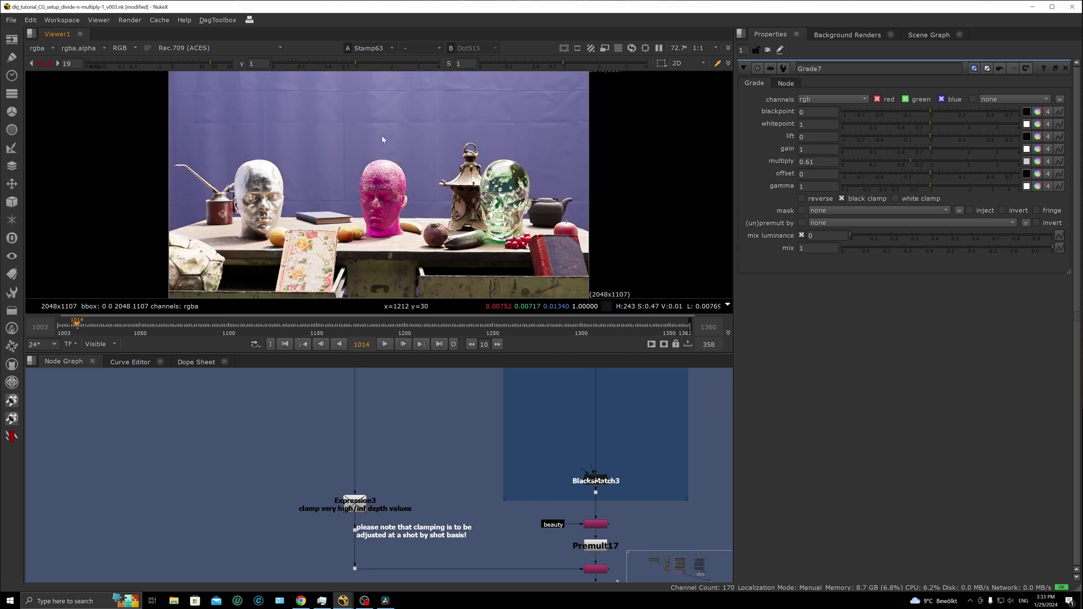
key("2")
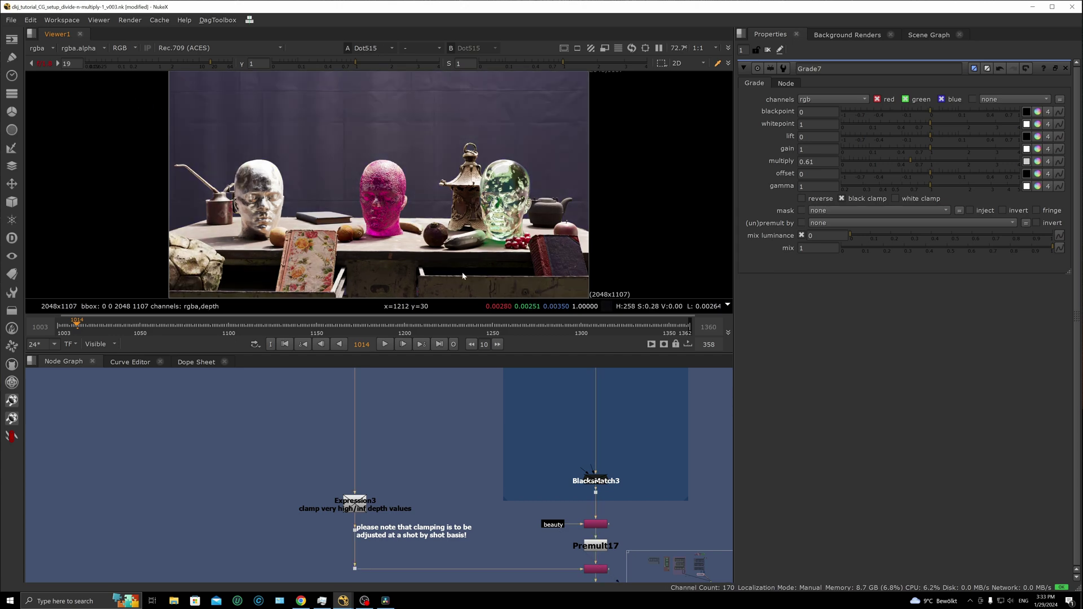
scroll(435, 494, "down", 7)
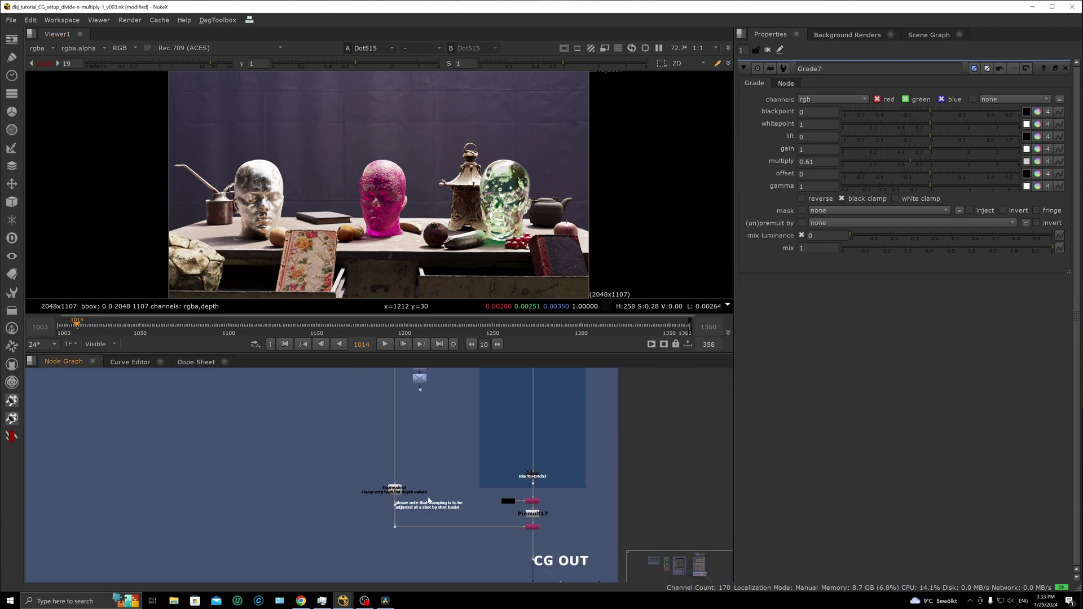
Examine the material, light group, and direct and indirect light AOV sections of the divide and multiply setup
middle_click_drag(404, 376, 423, 412)
middle_click_drag(375, 385, 436, 464)
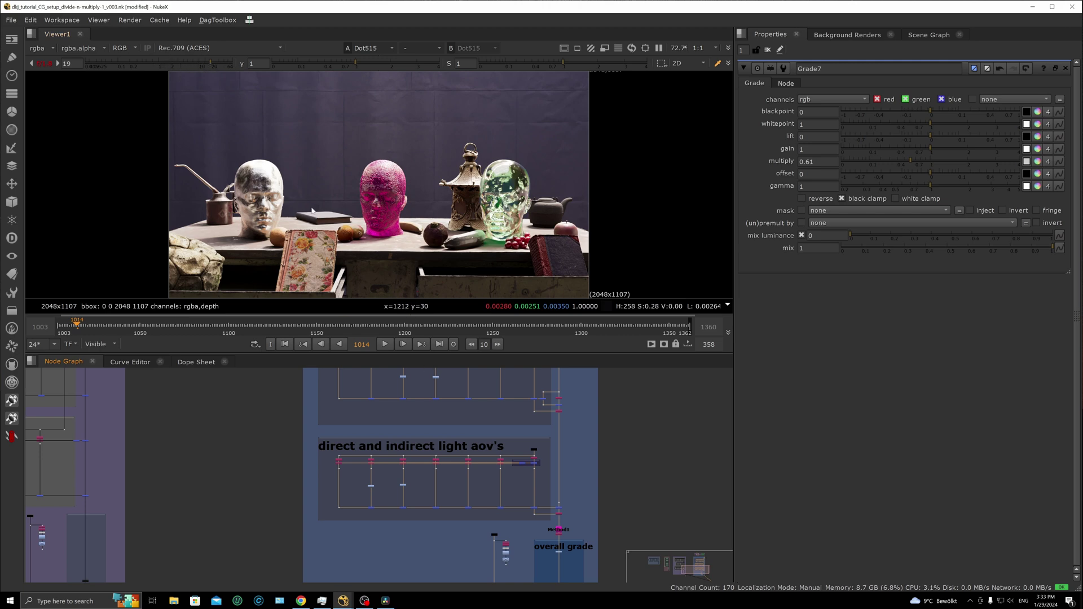
scroll(477, 453, "down", 1)
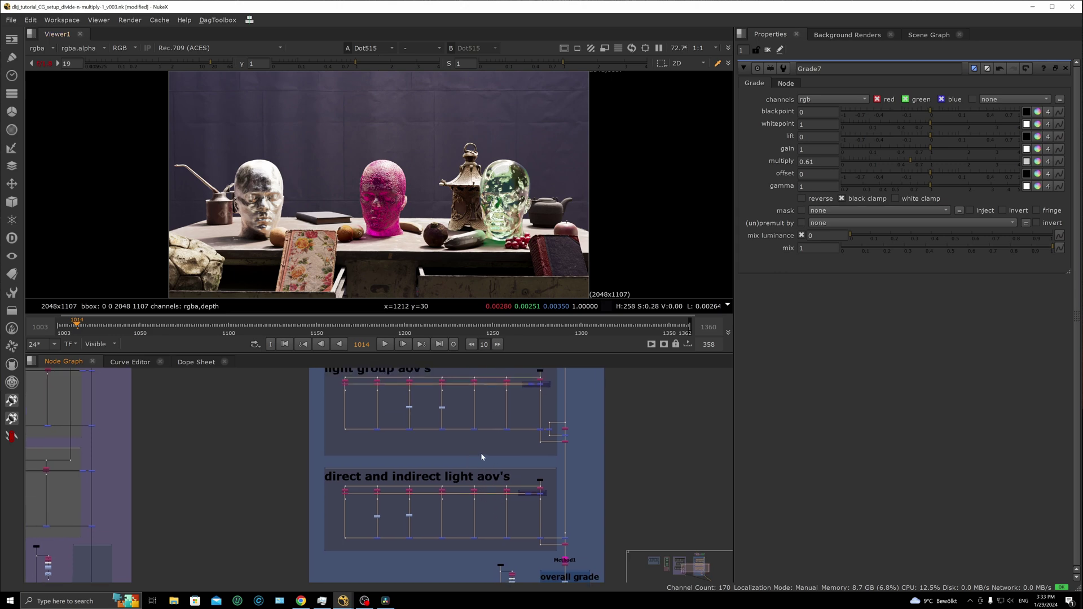
scroll(462, 471, "up", 3)
scroll(395, 477, "down", 3)
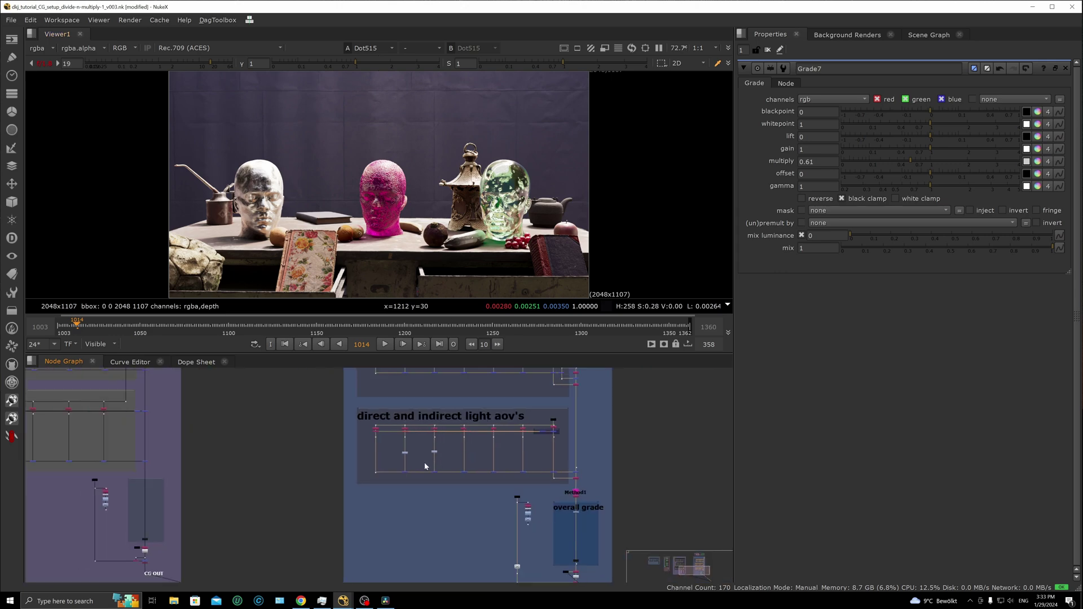
scroll(395, 477, "down", 2)
scroll(486, 440, "up", 4)
left_click(486, 458)
scroll(490, 462, "down", 4)
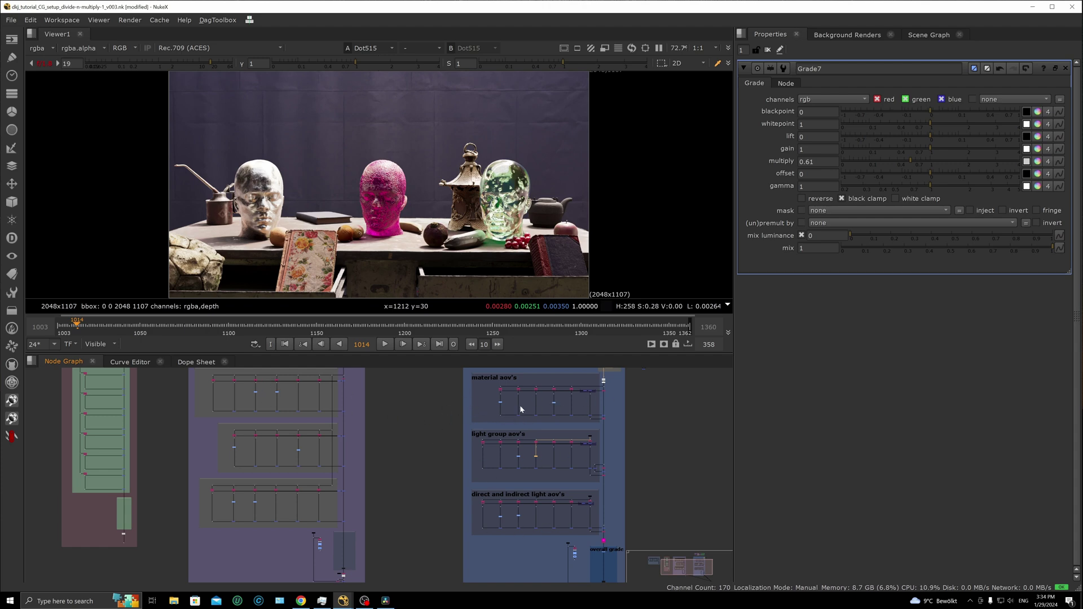
scroll(513, 459, "up", 3)
scroll(408, 469, "down", 3)
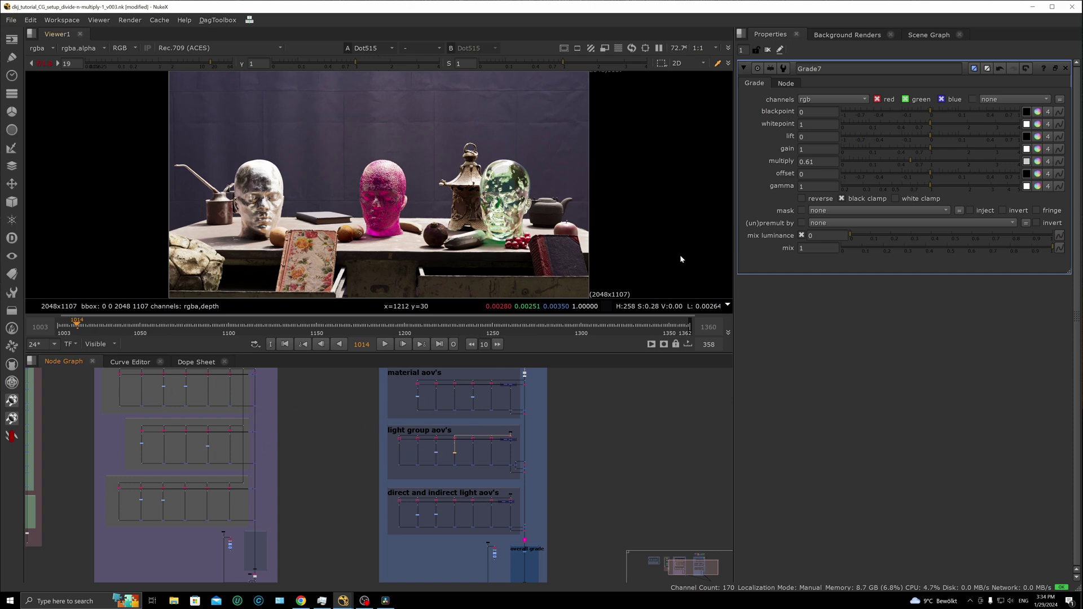
Set the C_top_fill Grade's multiply to 0.72 and wipe the add and subtract output against the divide and multiply output
left_click_drag(912, 159, 916, 162)
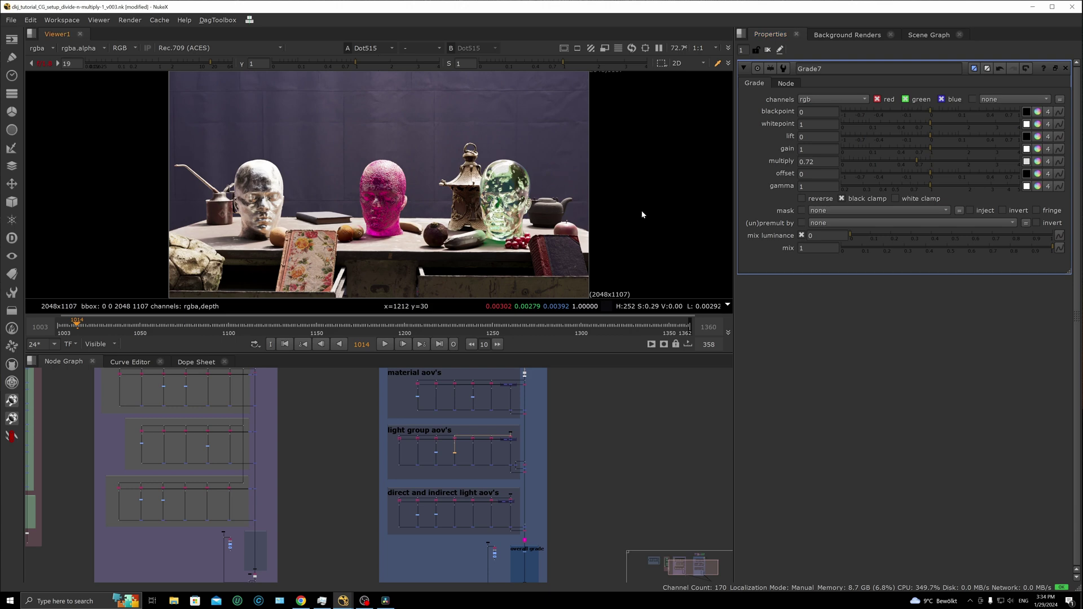
key("w")
mouse_move(389, 175)
left_mouse_down()
mouse_move(465, 169)
mouse_move(367, 186)
mouse_move(393, 176)
left_mouse_up()
scroll(339, 500, "down", 3)
middle_click_drag(309, 553, 326, 490)
left_click(300, 483)
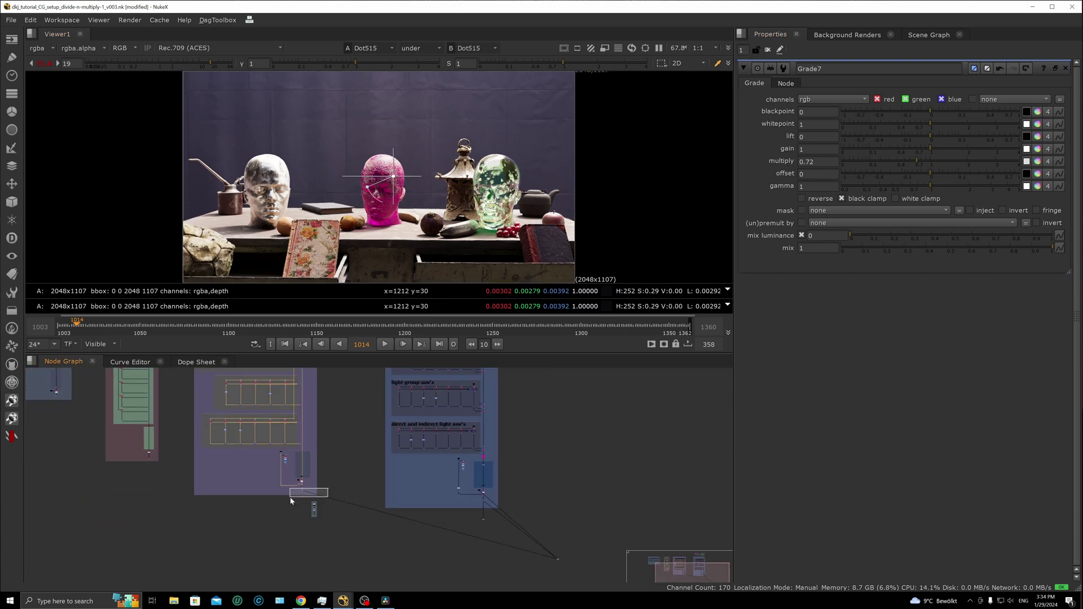
key("1")
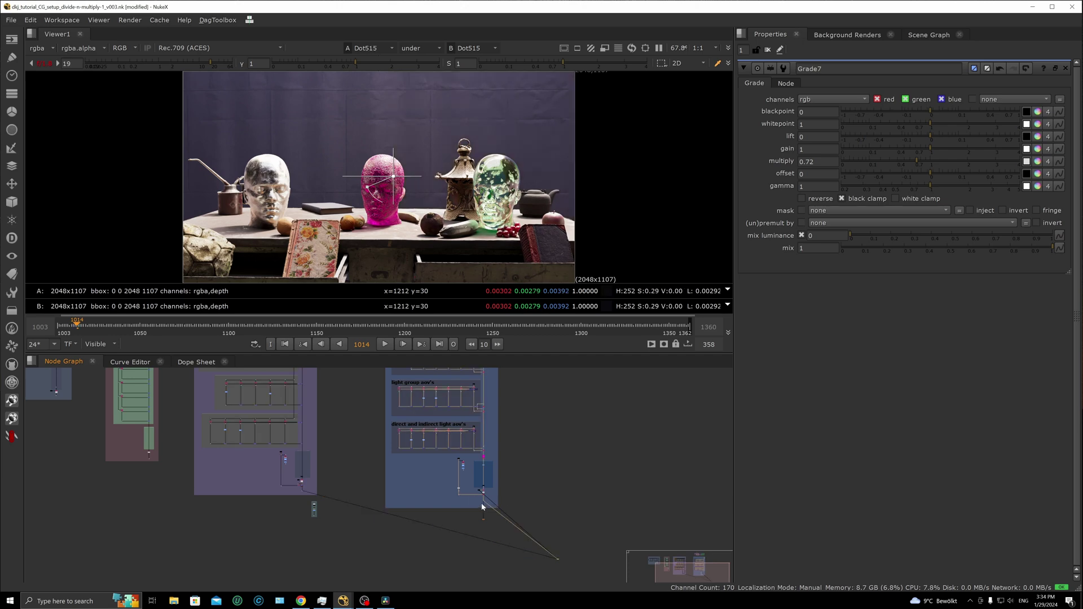
mouse_move(396, 182)
left_mouse_down()
mouse_move(371, 182)
mouse_move(388, 183)
left_mouse_up()
Raise the multiply of the C_top_fill Grade in the light group AOVs through 0.86 and 0.94 to 1
left_click_drag(919, 162, 924, 162)
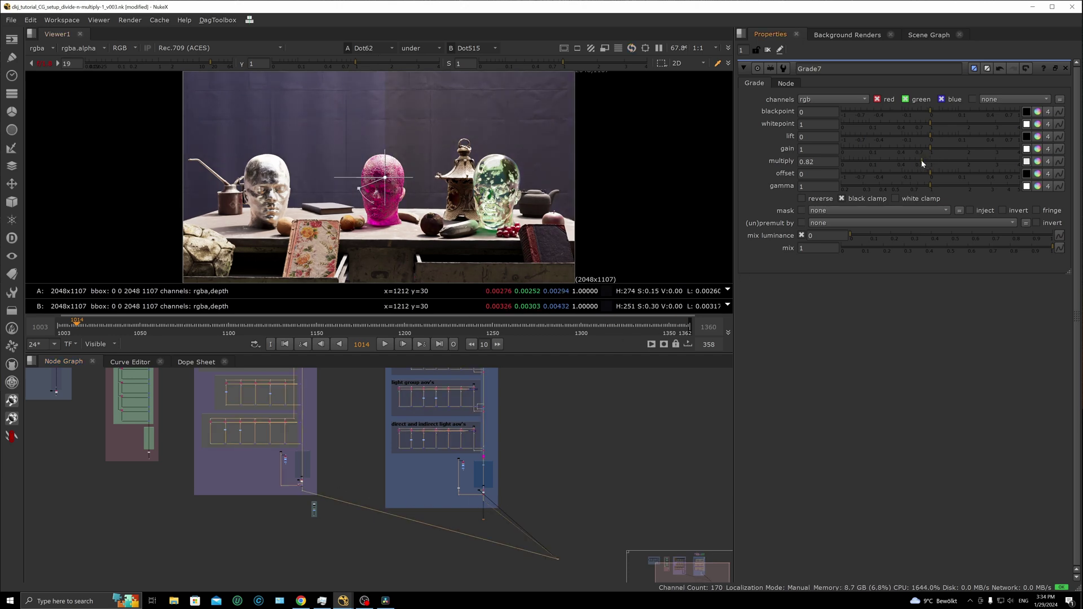
scroll(440, 406, "up", 3)
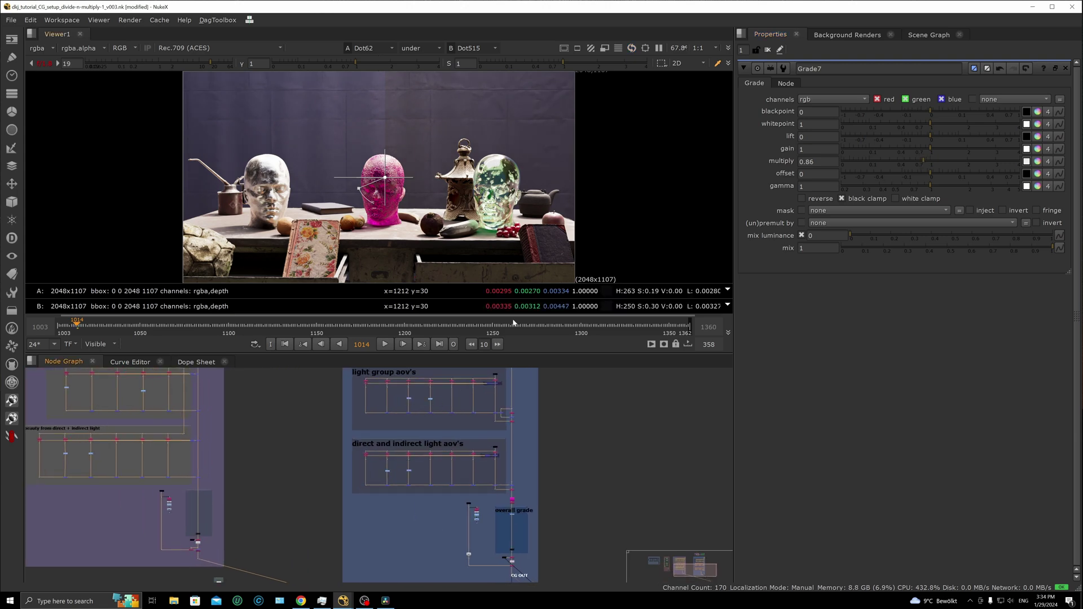
scroll(453, 448, "up", 5)
scroll(453, 448, "up", 5)
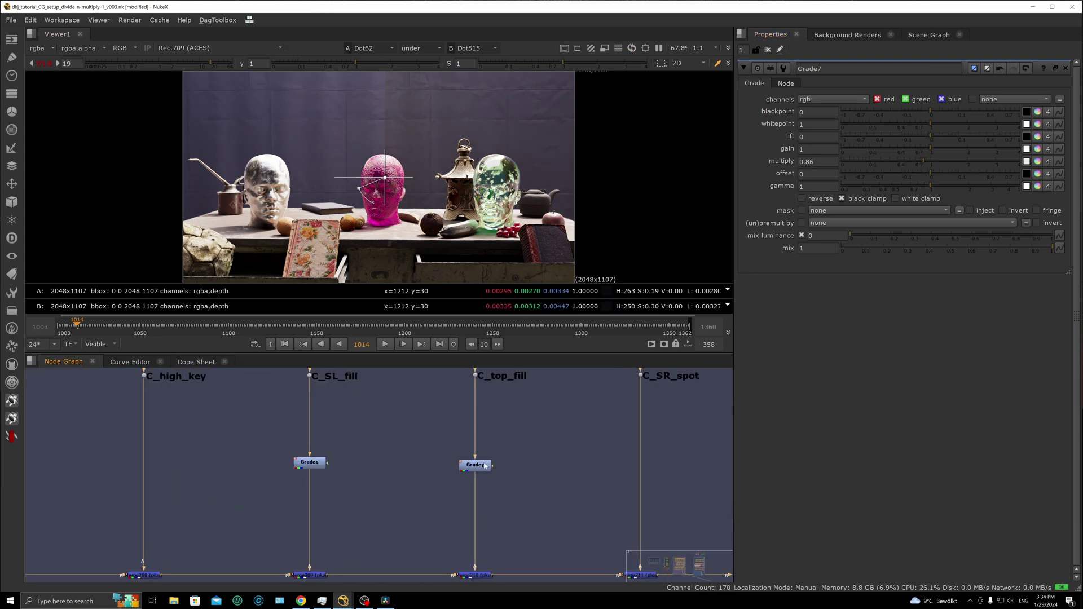
left_click(486, 467)
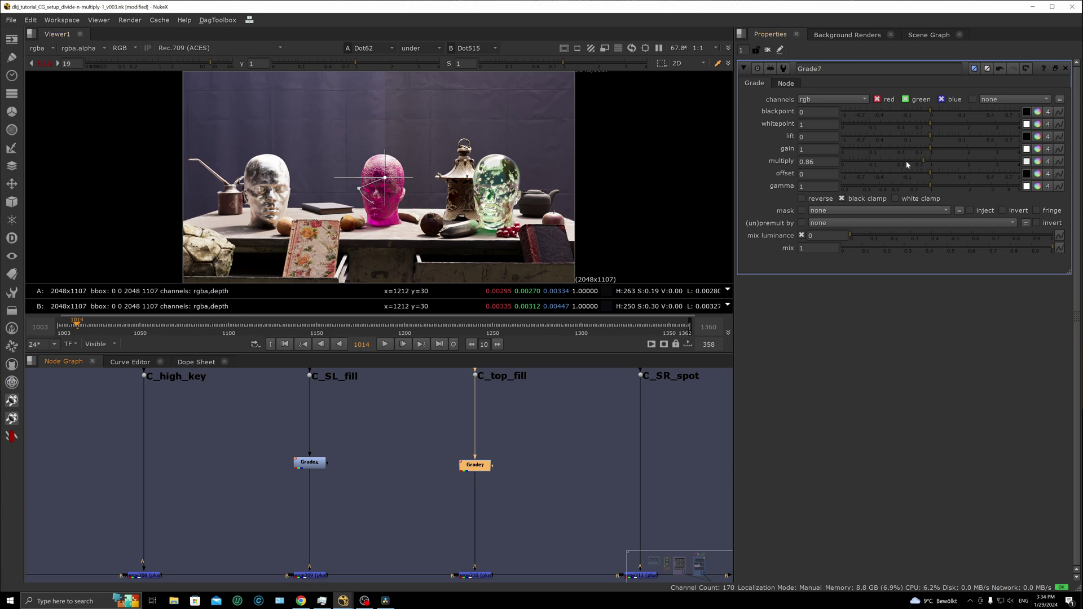
left_click_drag(924, 161, 928, 164)
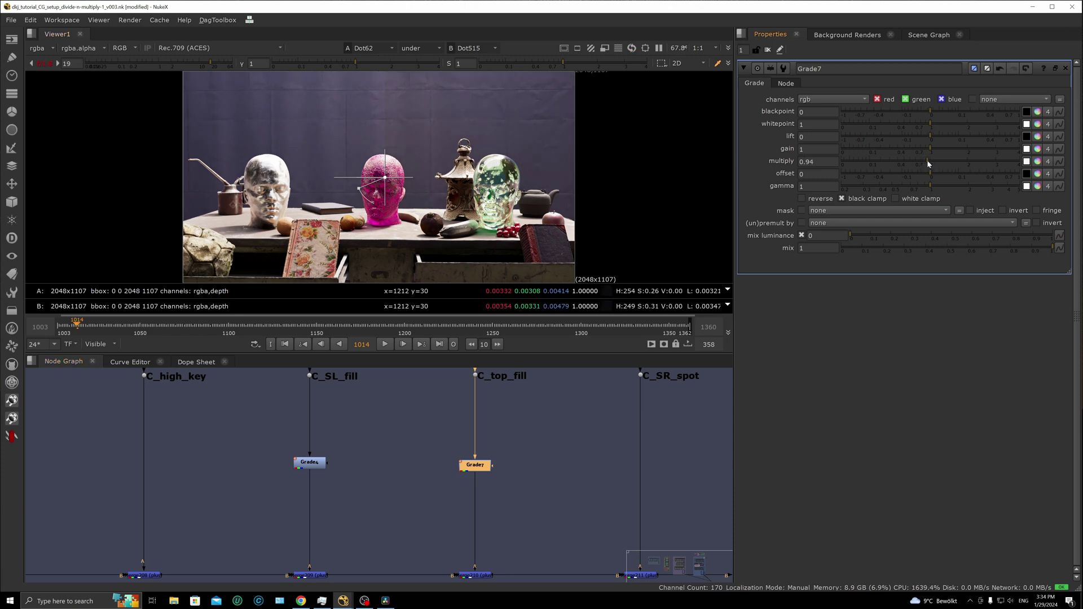
double_click(818, 161)
type("1")
key("Return")
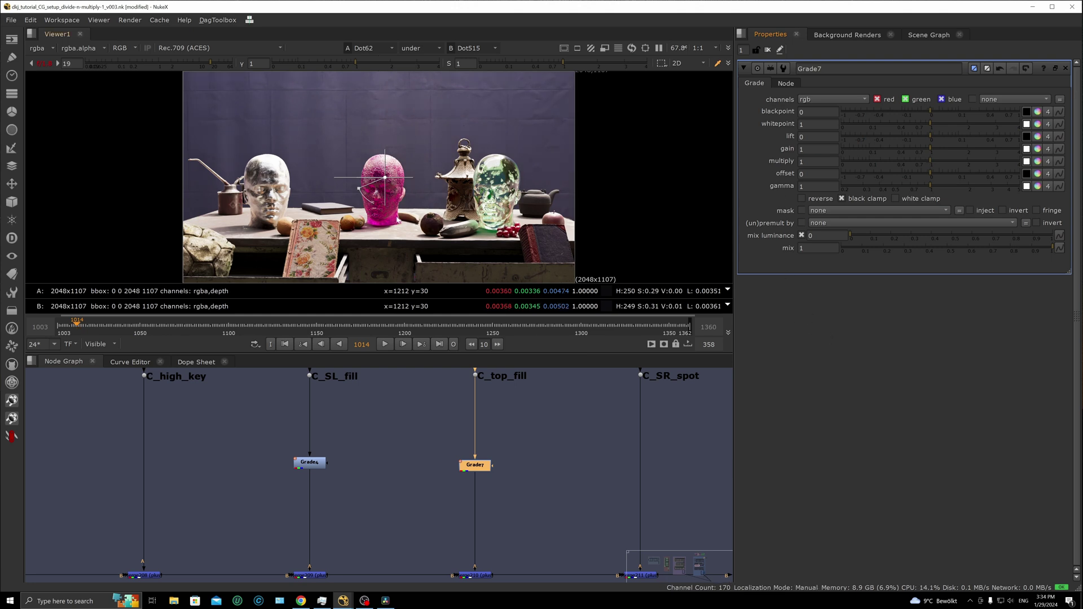
Lower the C_top_fill Grade's multiply to about 0.6 for a wiped comparison of both setups, and restore it to 1
left_click_drag(383, 179, 410, 177)
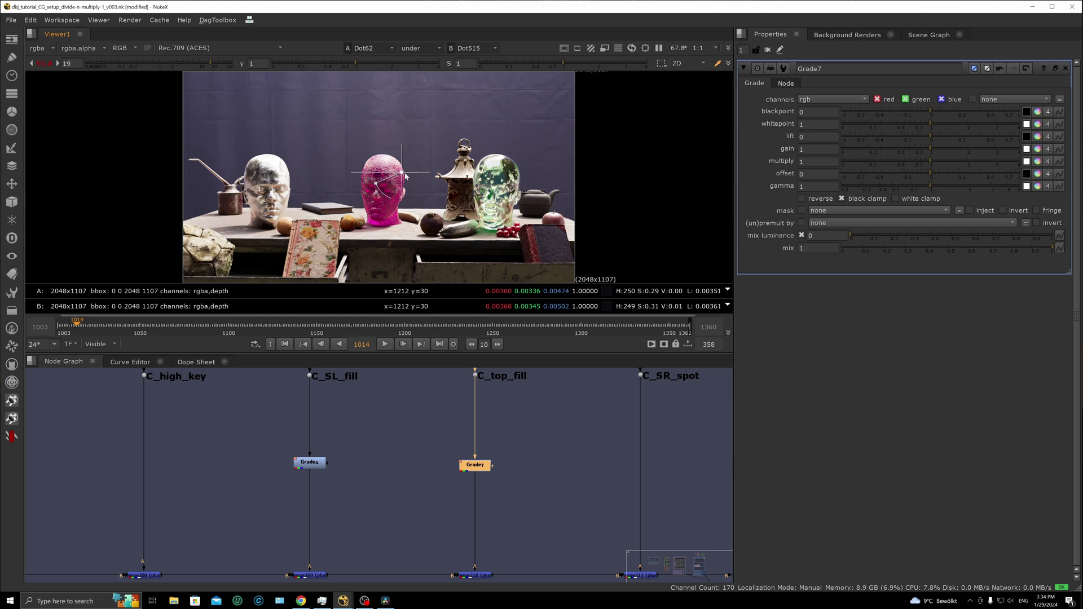
mouse_move(929, 162)
left_mouse_down()
mouse_move(885, 164)
mouse_move(909, 163)
left_mouse_up()
left_click(818, 161)
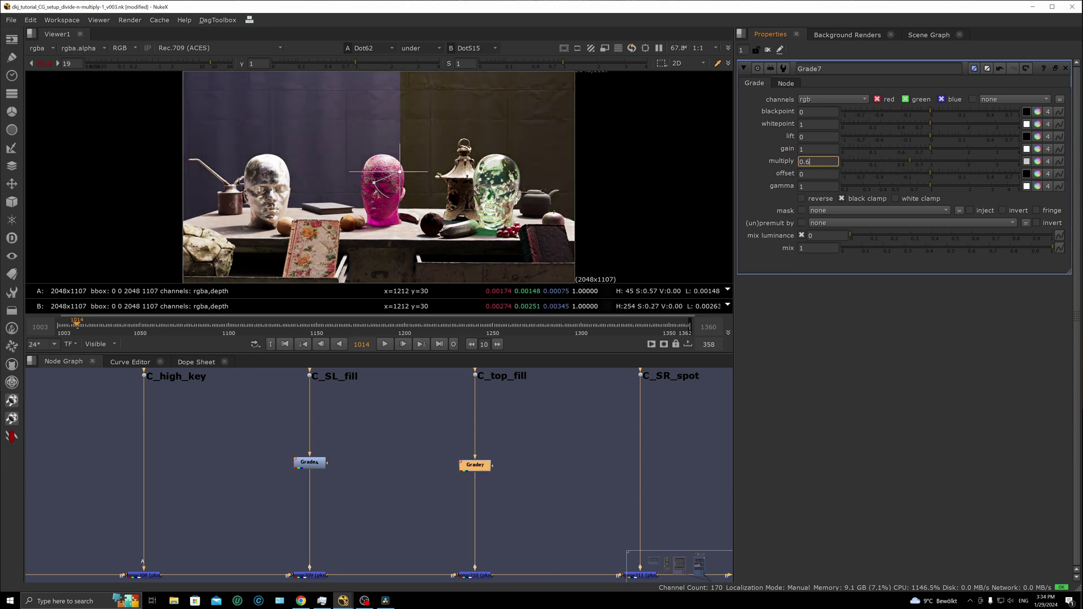
key("Return")
Switch the multiply of the C_SL_fill Grade to 1 and back to 0 to compare both setups
scroll(428, 444, "down", 3)
double_click(348, 458)
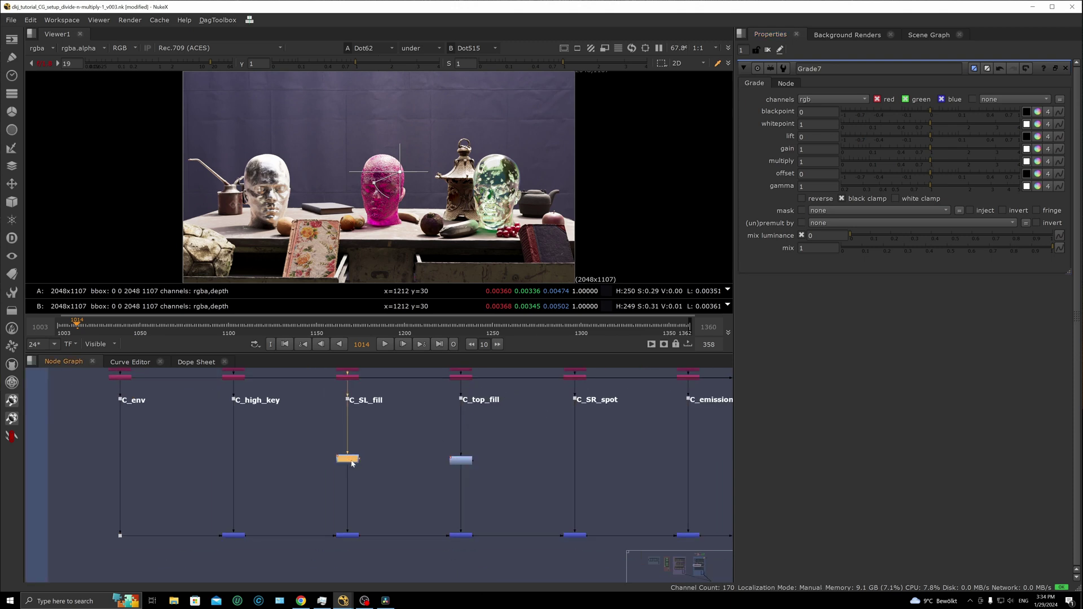
left_click(819, 162)
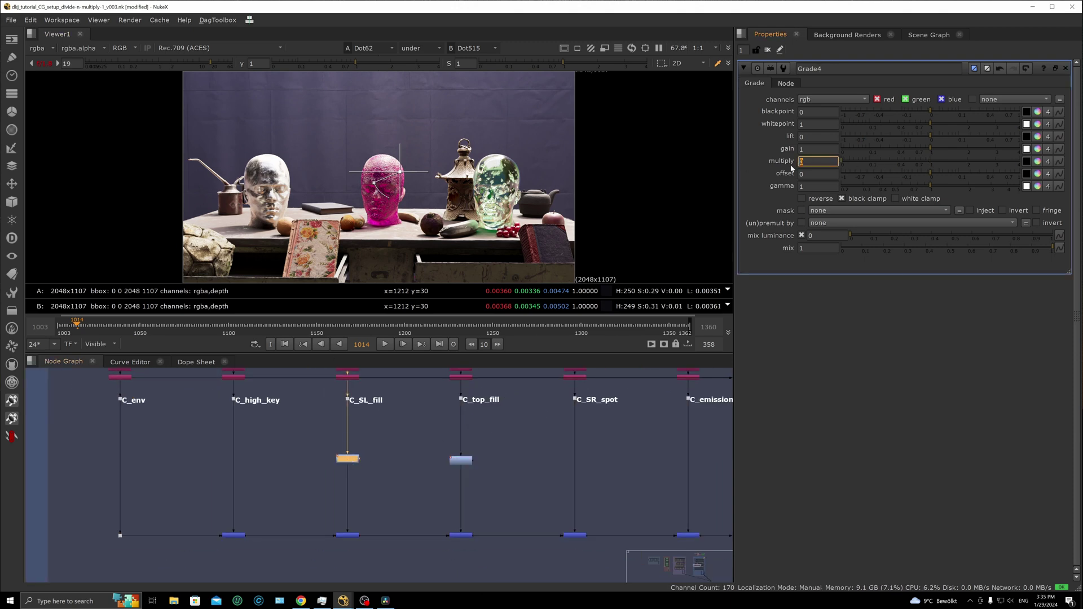
type("1")
key("Return")
left_click(818, 162)
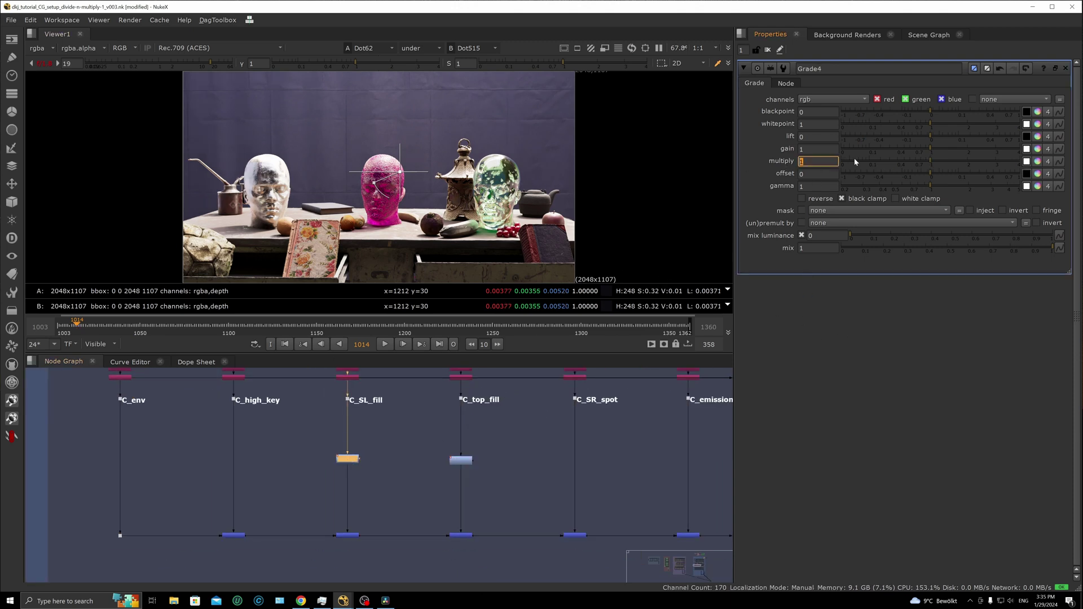
type("0")
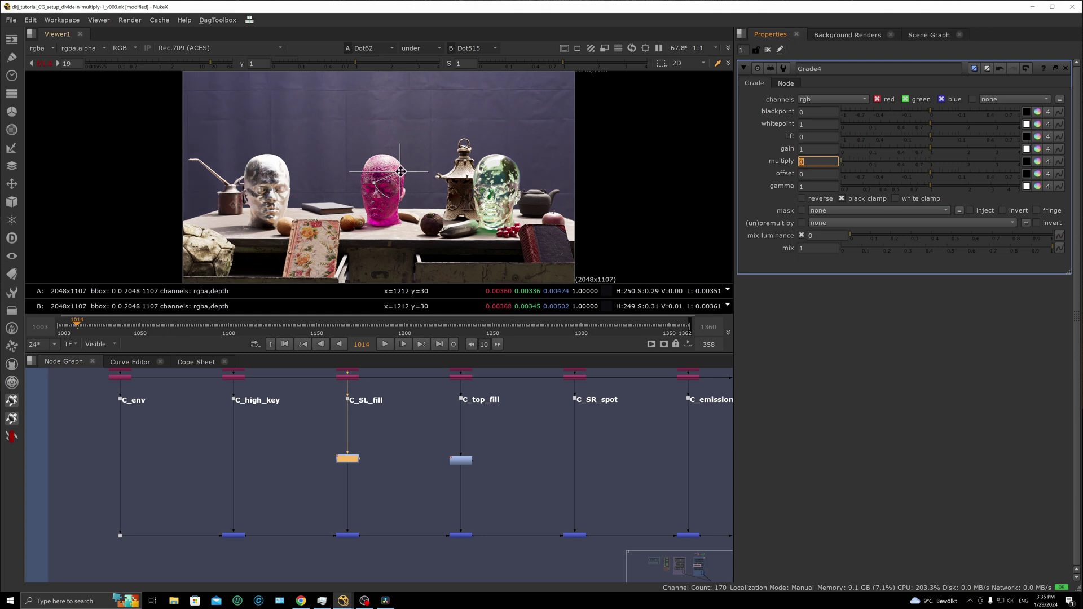
key("Return")
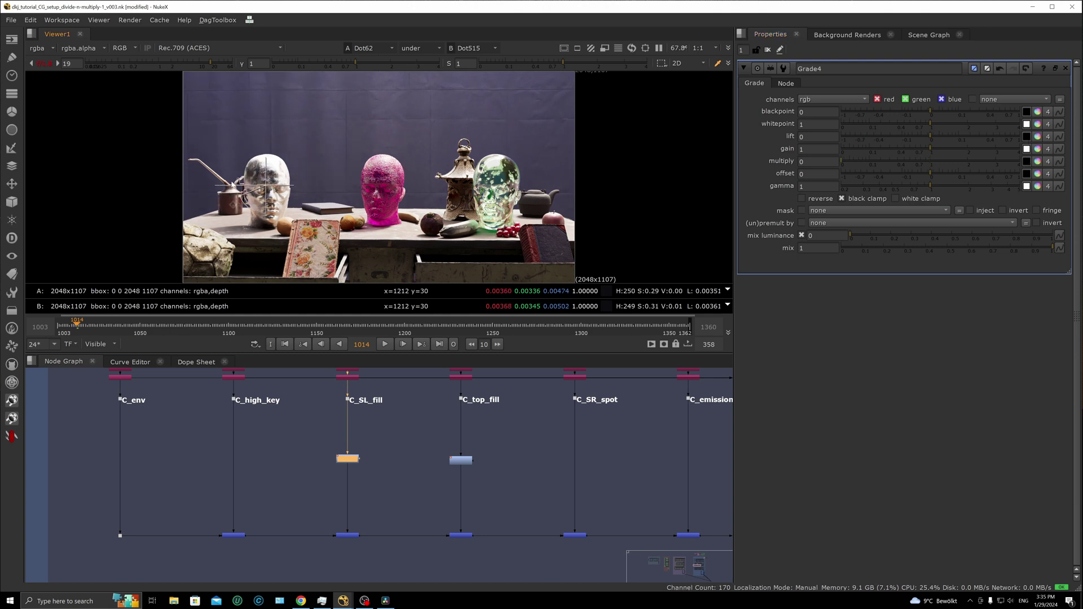
Raise the C_SL_fill Grade's multiply gradually to 1 and compare both setups by wiping from the silver head to the magenta head
mouse_move(266, 185)
left_mouse_down()
mouse_move(268, 206)
mouse_move(297, 158)
mouse_move(280, 200)
left_mouse_up()
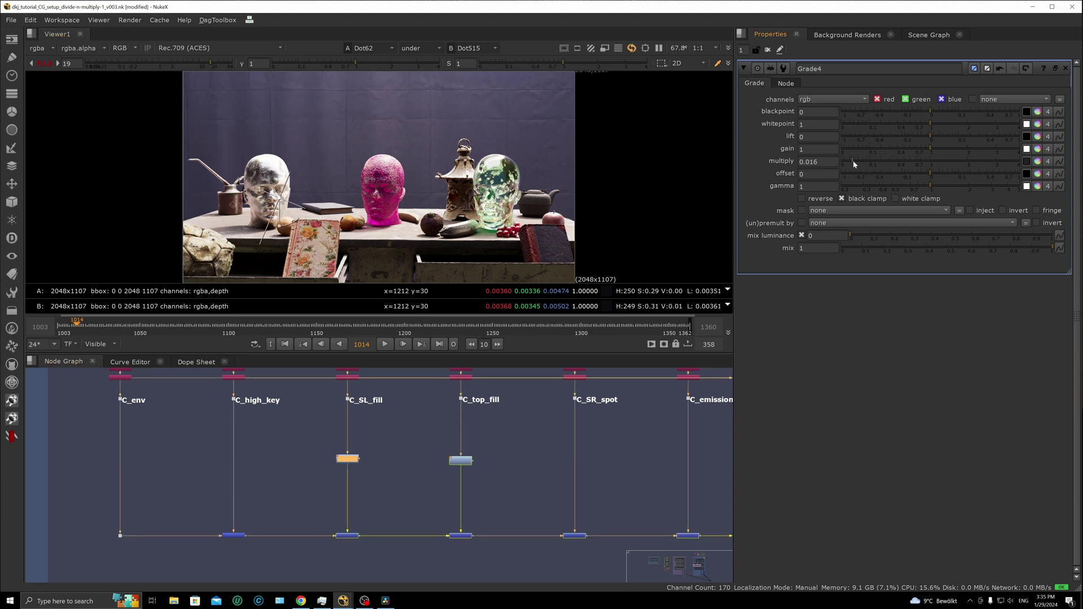
left_click_drag(895, 161, 923, 160)
left_click(923, 160, "ctrl")
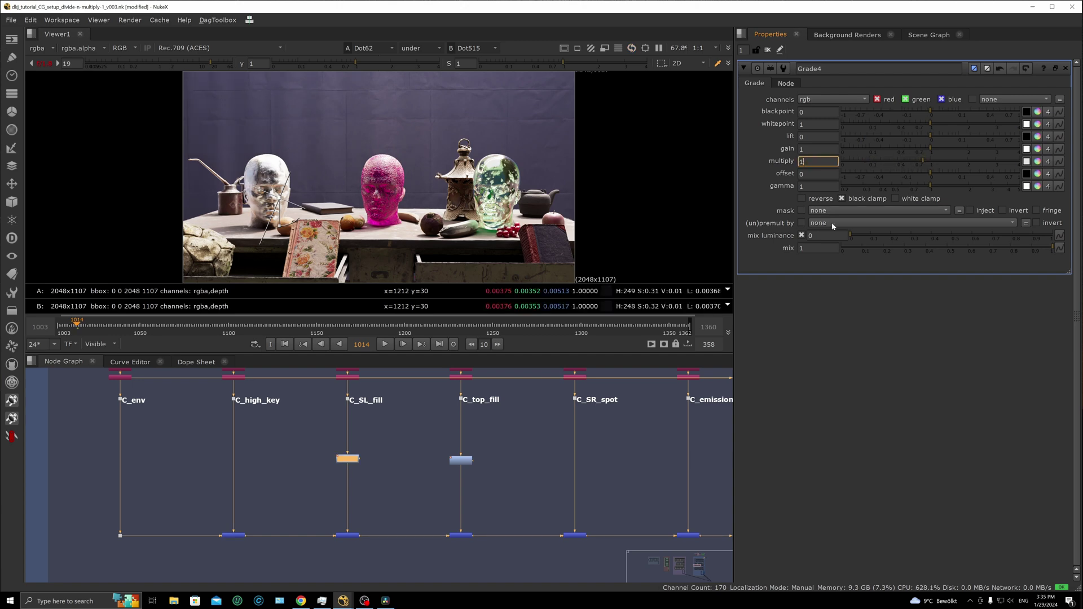
left_click_drag(267, 228, 396, 190)
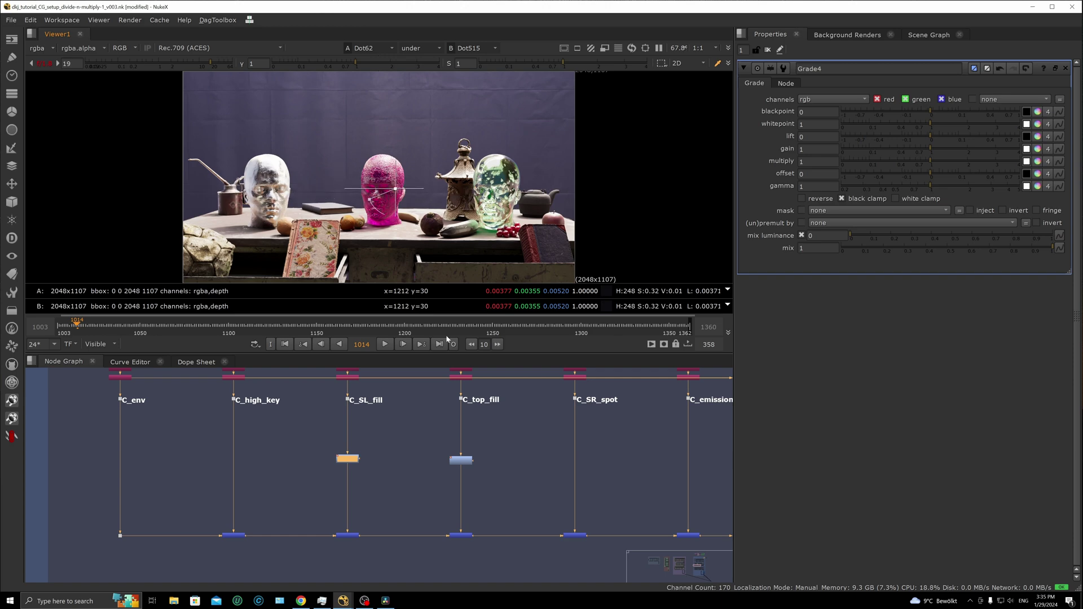
Examine the Grades in the light group and material AOV sections of the divide and multiply setup
scroll(463, 477, "down", 5)
left_click_drag(440, 539, 503, 565)
scroll(451, 530, "down", 3)
scroll(473, 510, "up", 3)
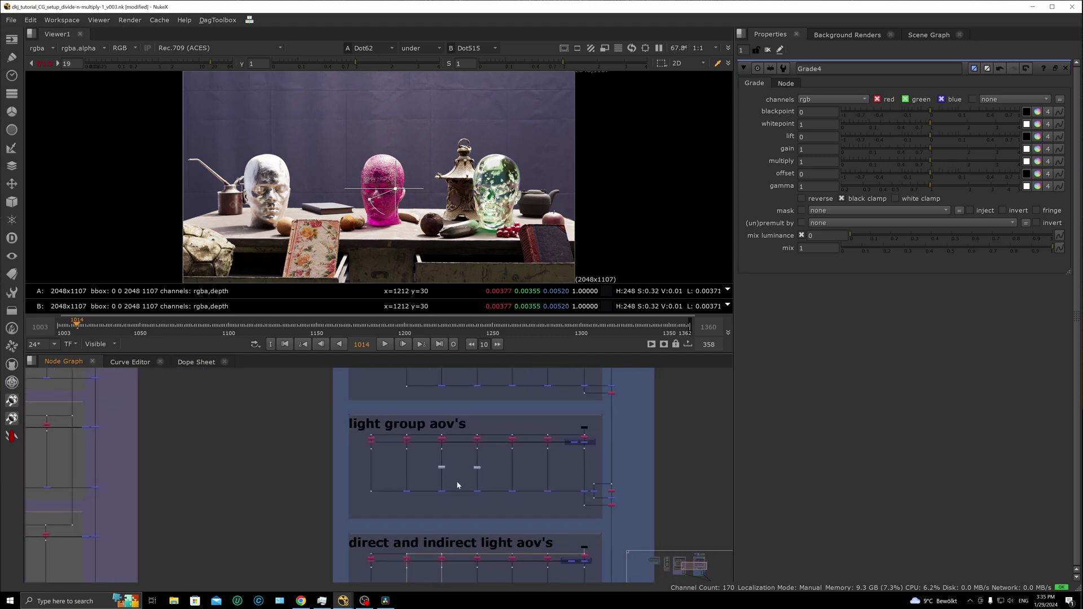
scroll(471, 525, "down", 2)
scroll(467, 546, "up", 3)
scroll(449, 459, "up", 3)
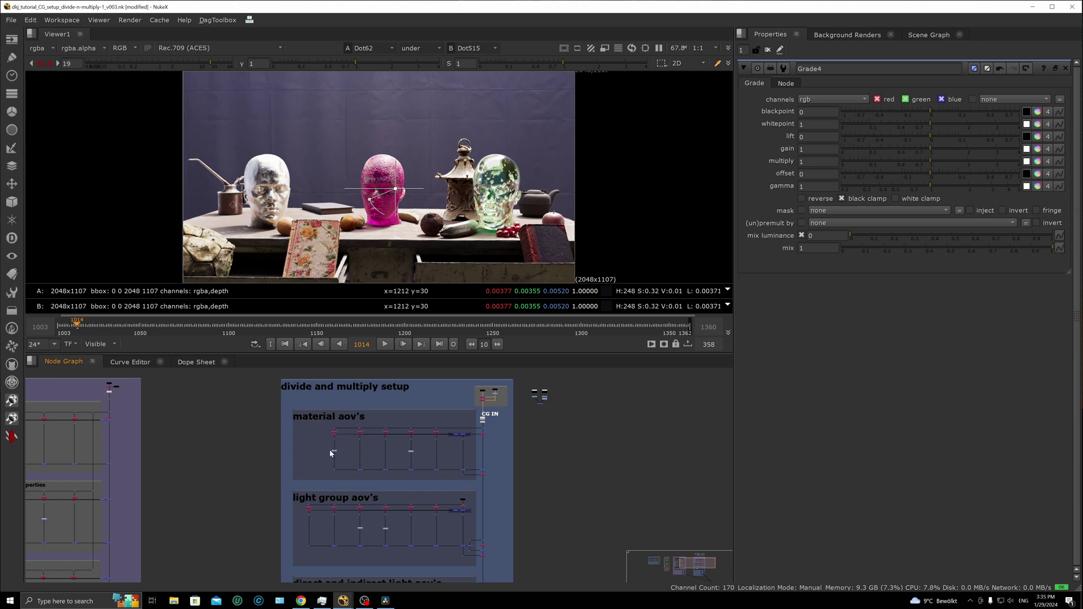
left_click_drag(316, 467, 428, 435)
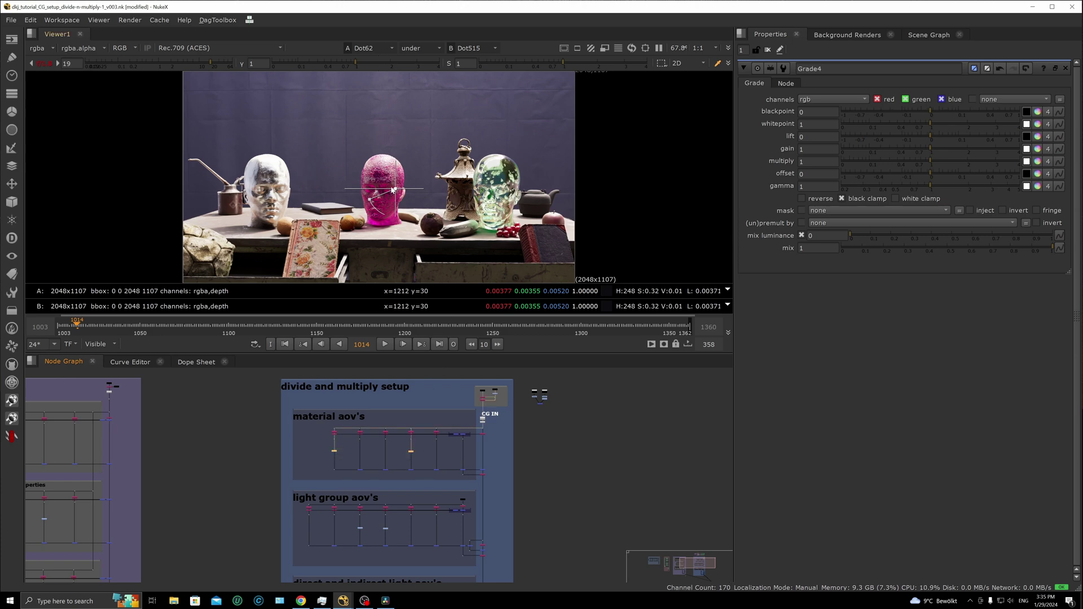
scroll(399, 445, "down", 5)
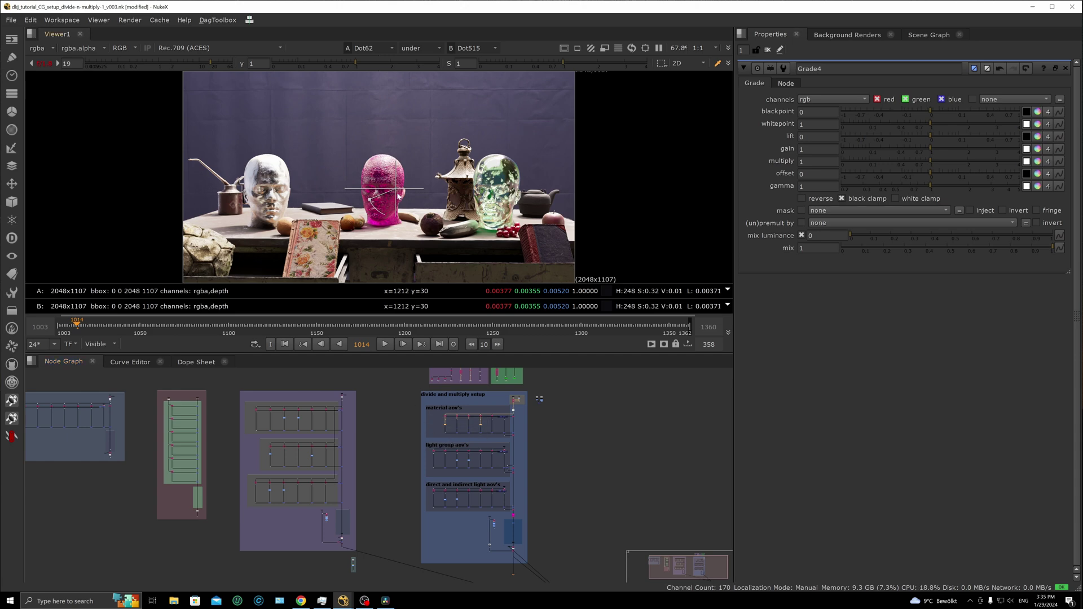
Set the multiply of the first Grade in the material AOVs to 1, comparing both setups at low values on the way
mouse_move(396, 190)
left_mouse_down()
mouse_move(172, 210)
mouse_move(211, 196)
mouse_move(162, 200)
mouse_move(511, 192)
mouse_move(314, 189)
mouse_move(384, 206)
left_mouse_up()
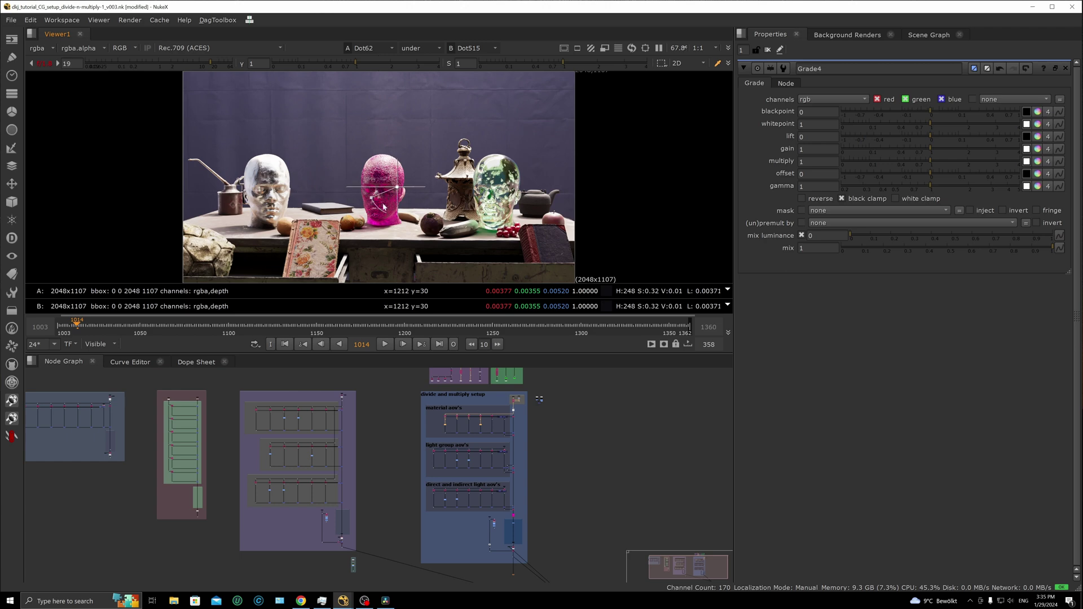
double_click(446, 426)
left_click(850, 161)
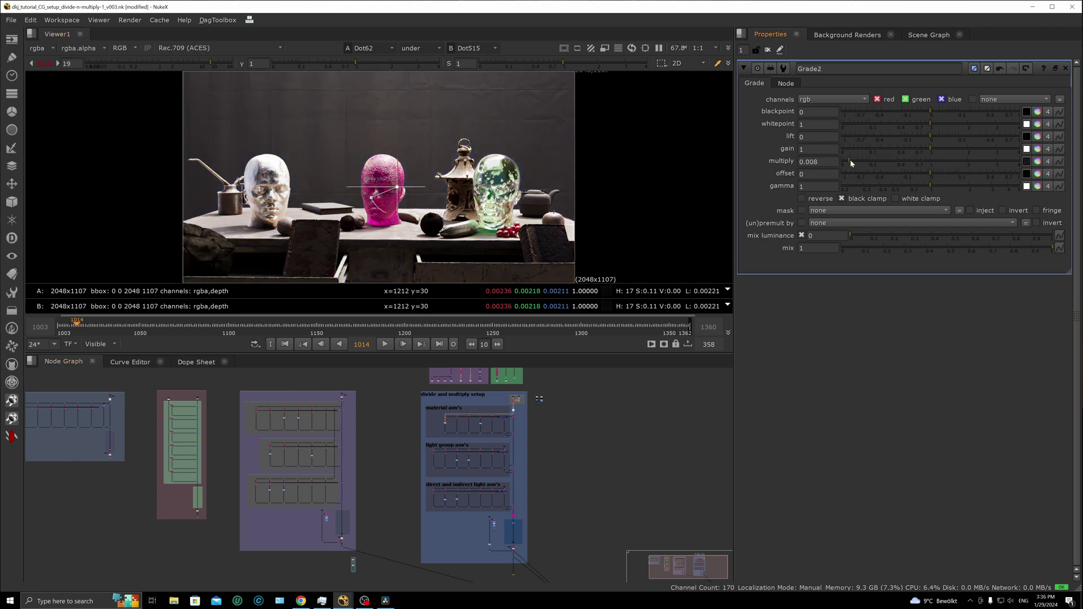
left_click(855, 161)
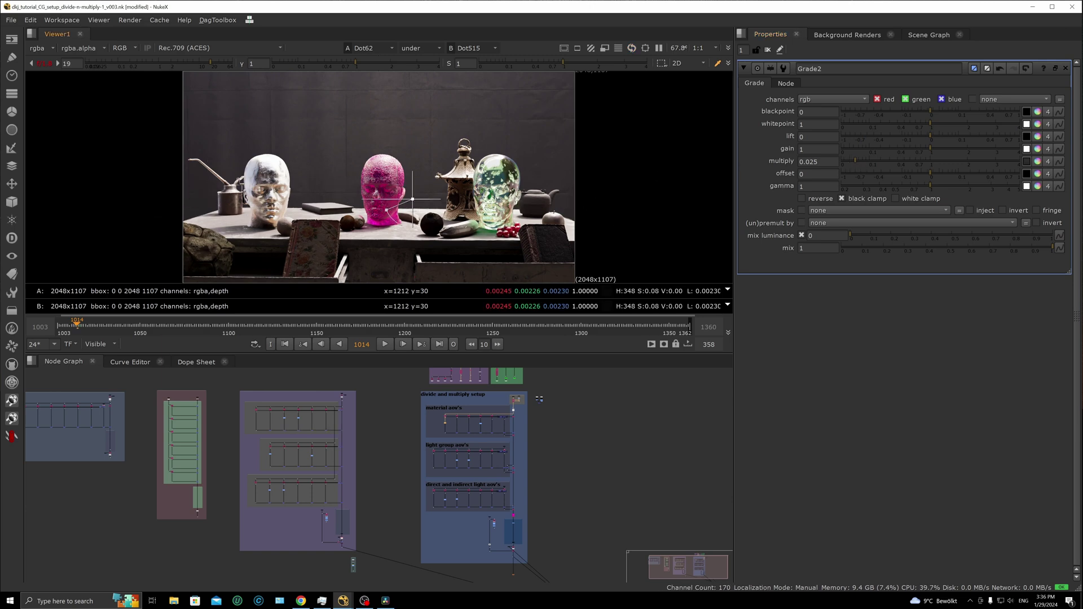
key("Return")
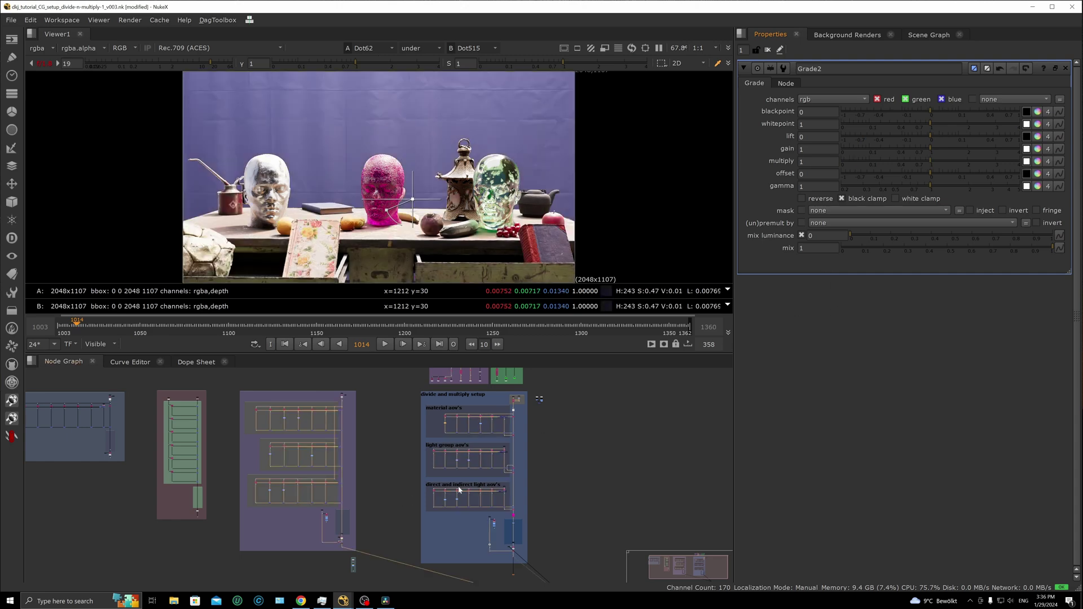
Lower the multiply of the two Grades in the light group AOVs to 0.61 and 0.125 in the divide and multiply setup
scroll(460, 491, "up", 5)
double_click(458, 441)
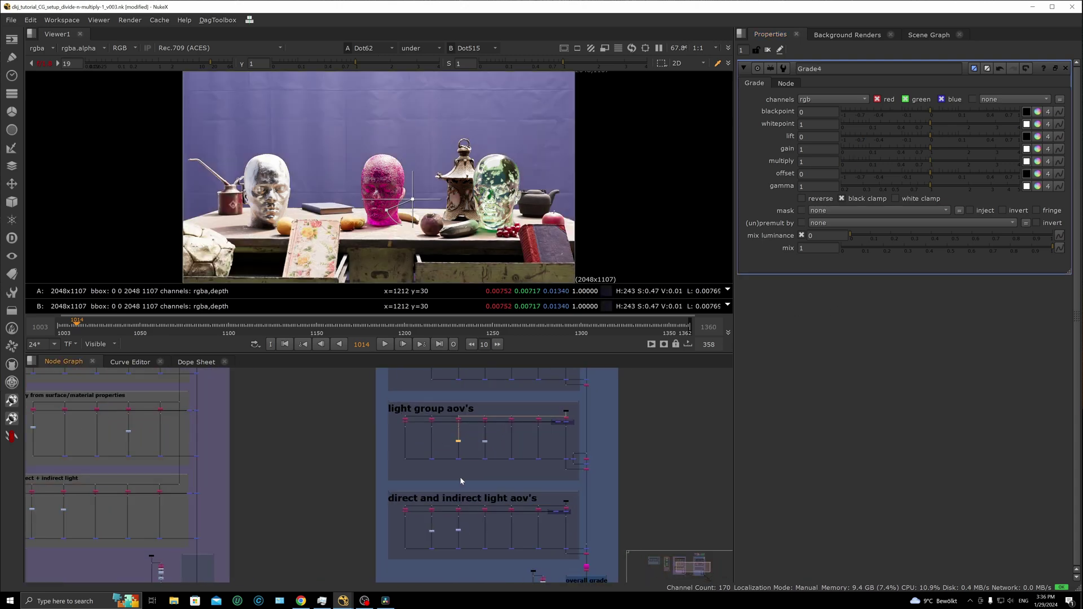
mouse_move(930, 167)
left_mouse_down()
mouse_move(876, 164)
mouse_move(910, 161)
left_mouse_up()
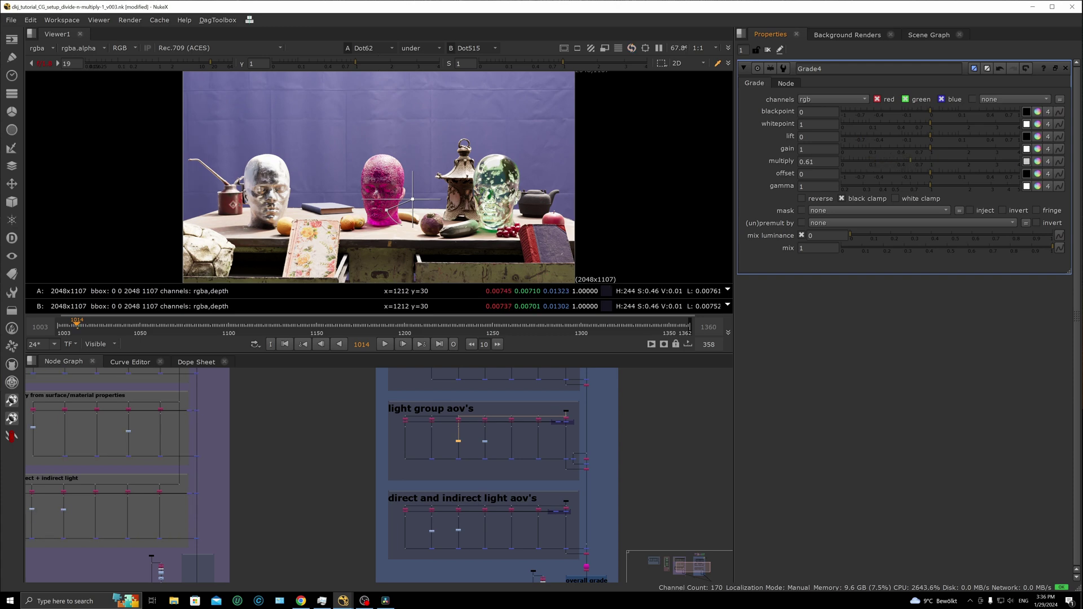
double_click(485, 443)
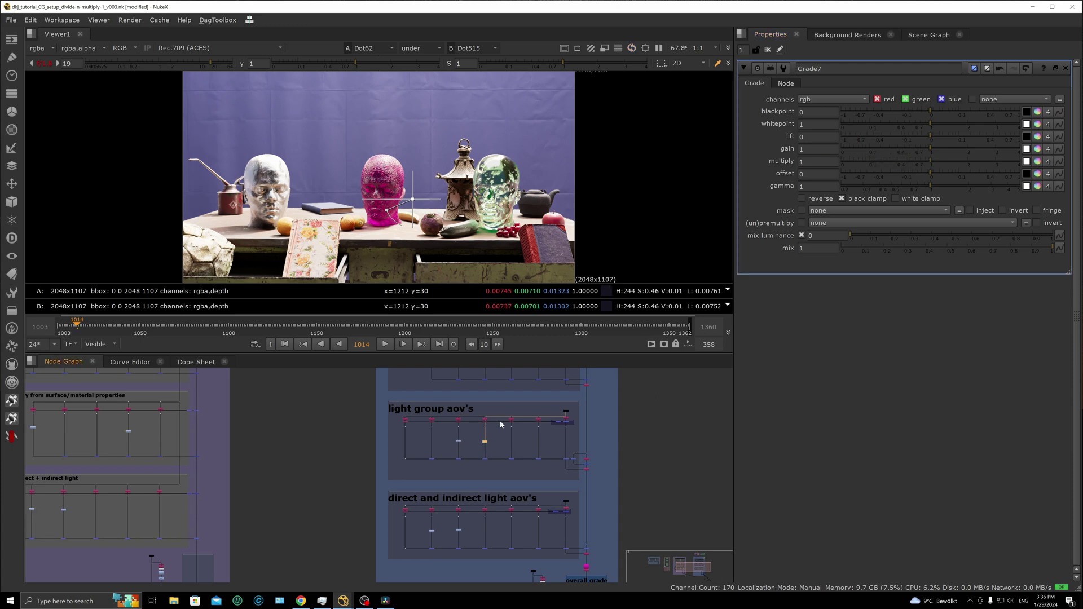
left_click_drag(927, 164, 872, 160)
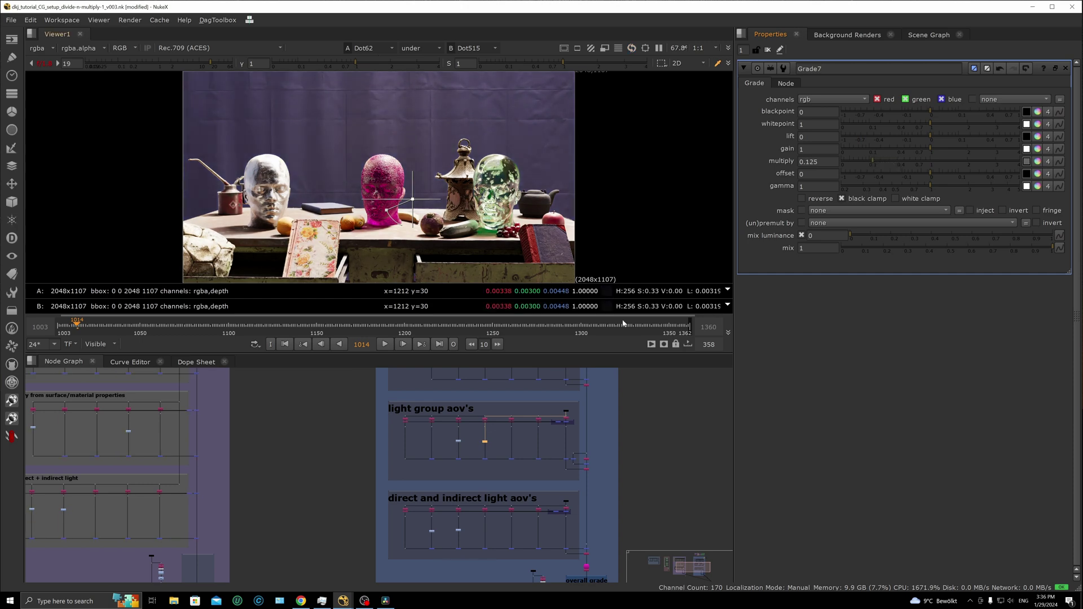
Set the first material AOV Grade's multiply to 0.66 and shift the wipe onto the magenta head to compare both setups
middle_click_drag(477, 387, 483, 448)
double_click(438, 419)
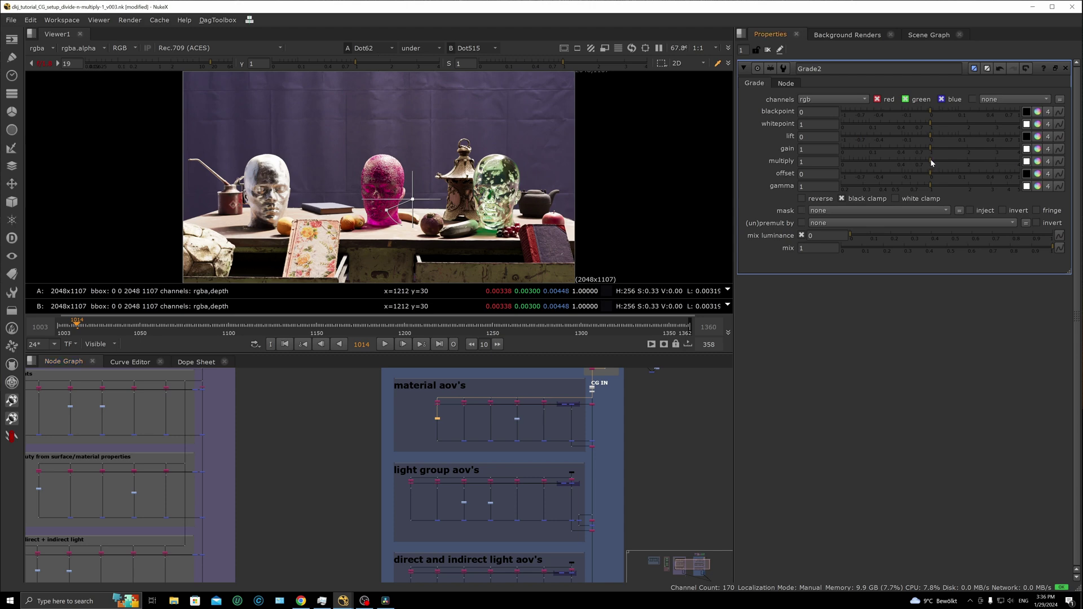
left_click_drag(931, 163, 916, 164)
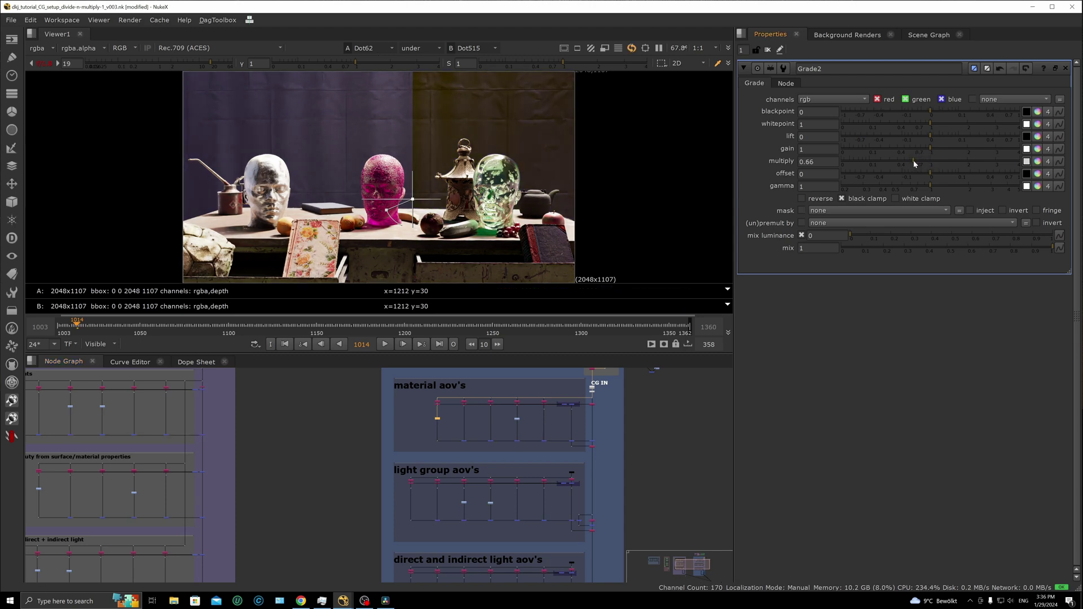
left_click_drag(413, 199, 392, 210)
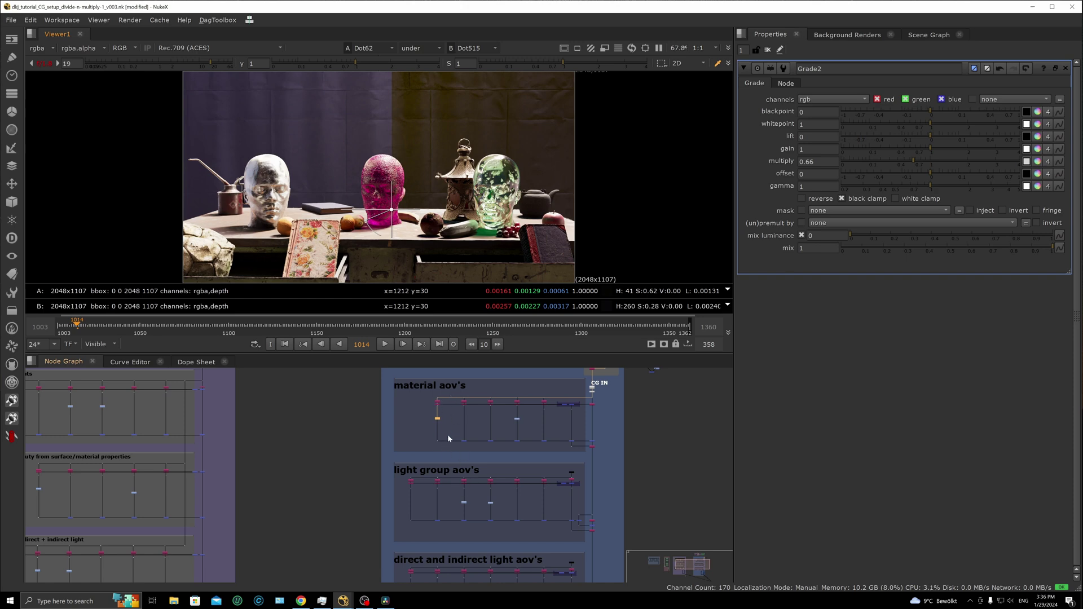
Inspect the magenta head up close along the wipe line, also viewing only the red channel
scroll(449, 438, "down", 3)
middle_click_drag(449, 418, 448, 398)
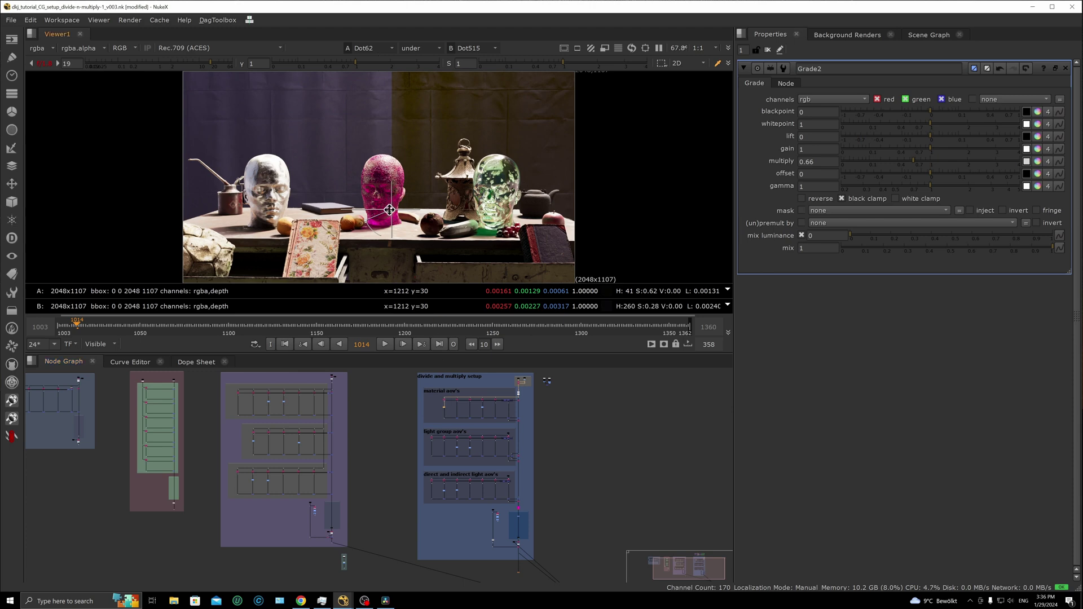
mouse_move(389, 209)
left_mouse_down()
mouse_move(624, 186)
mouse_move(419, 212)
mouse_move(658, 200)
mouse_move(73, 213)
mouse_move(377, 203)
left_mouse_up()
scroll(373, 192, "up", 6)
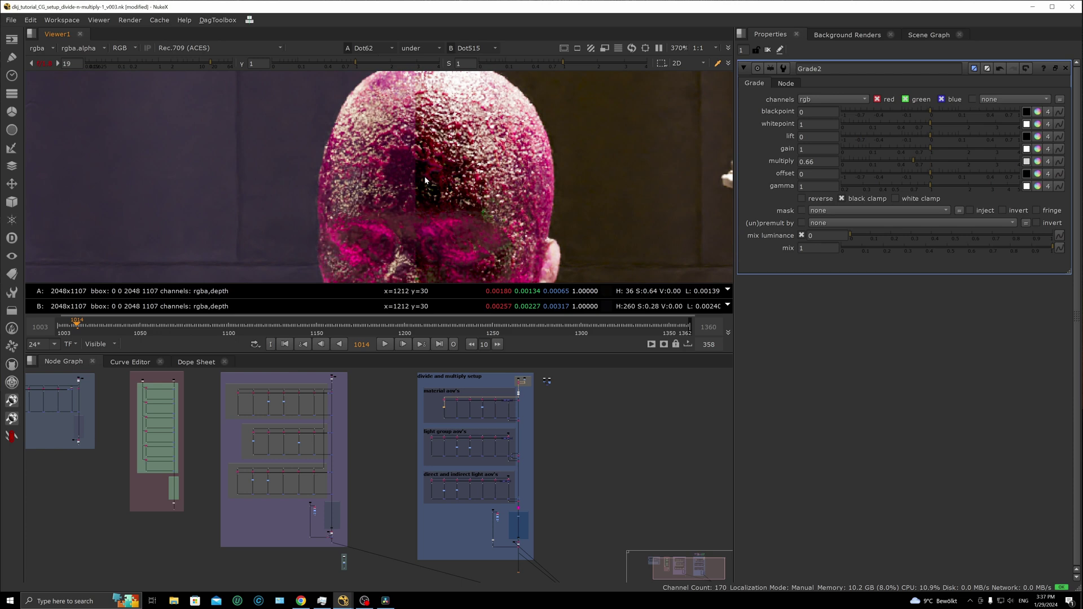
scroll(455, 232, "down", 4)
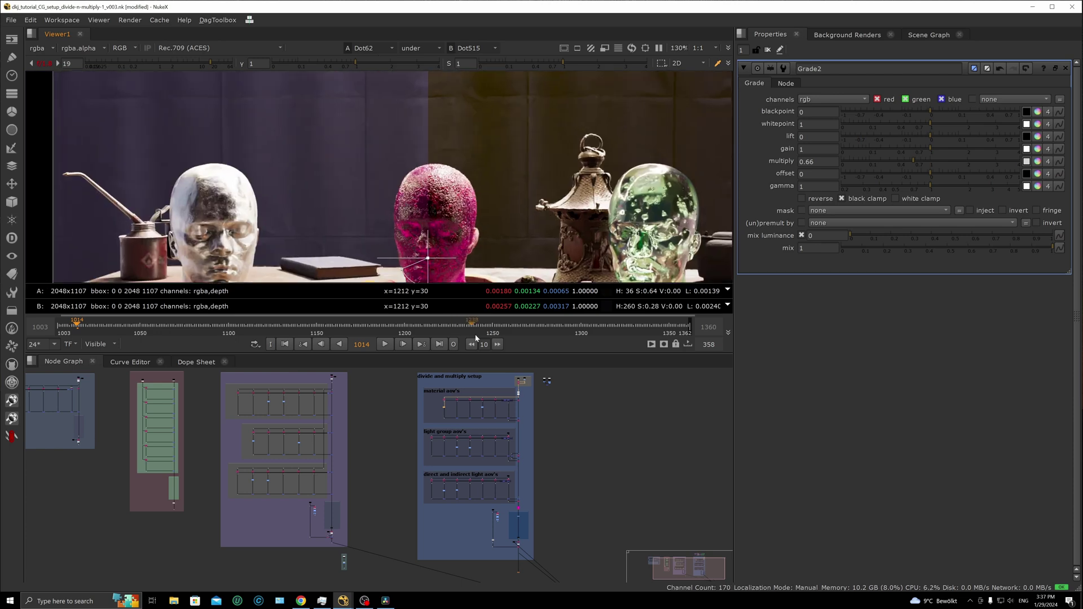
key("r")
key("f")
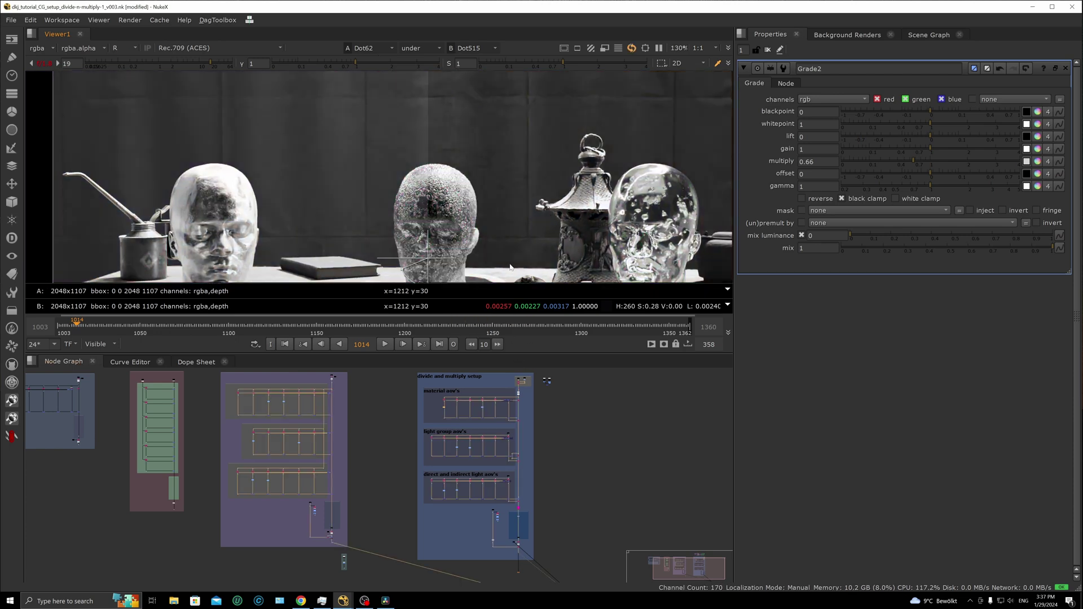
key("r")
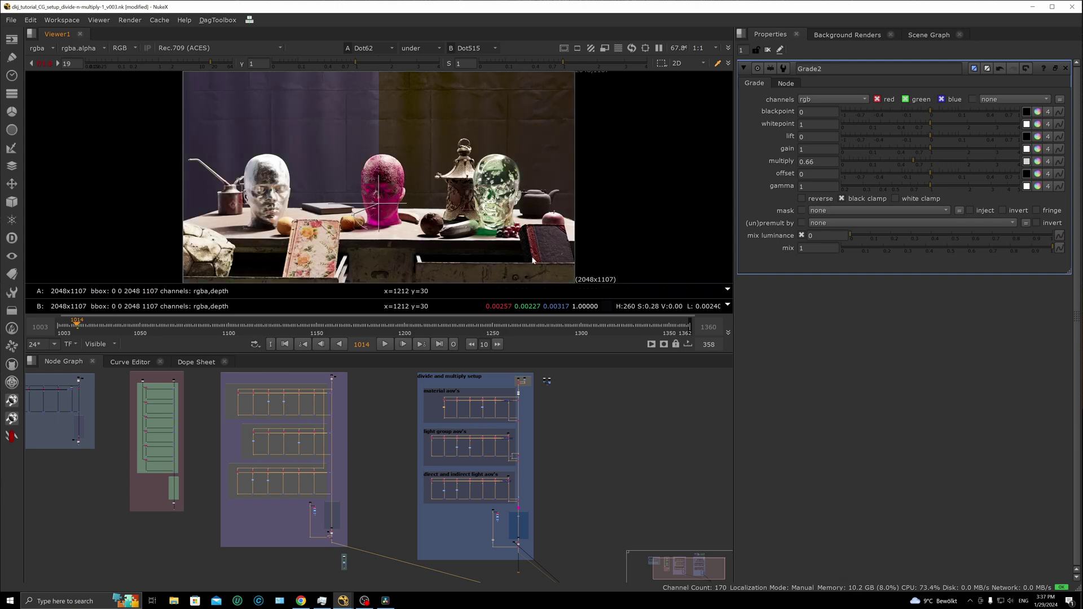
Disable the Grades in the material, light group, and direct and indirect light AOV sections of the divide and multiply setup
left_click_drag(431, 405, 483, 453)
key("d")
key("d")
left_click_drag(436, 488, 460, 496)
key("d")
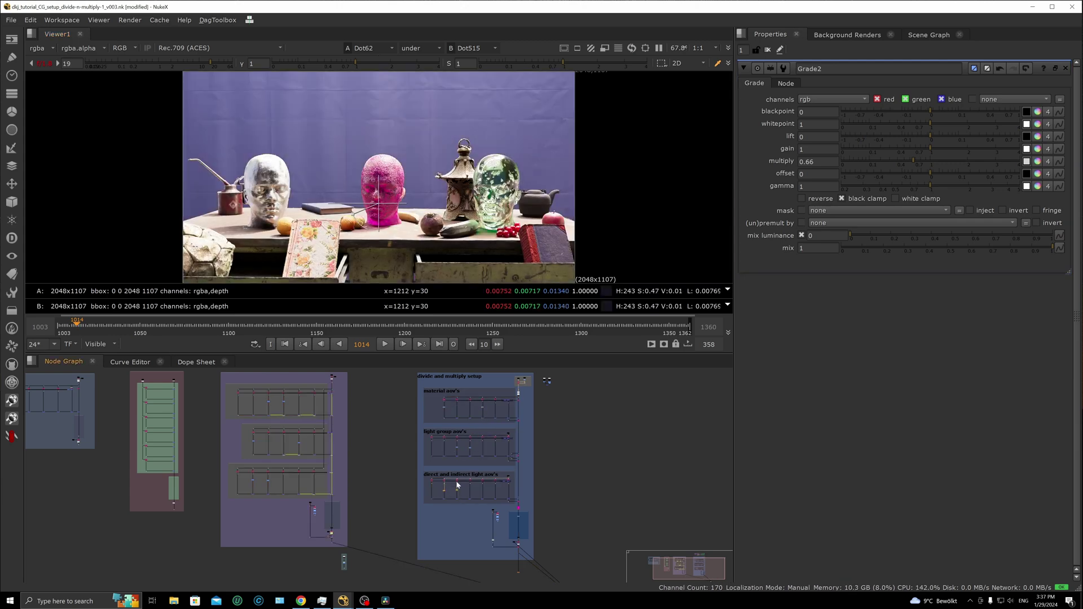
Reset the viewer gain to 1 and turn off the wipe comparison
left_click(43, 63)
key("w")
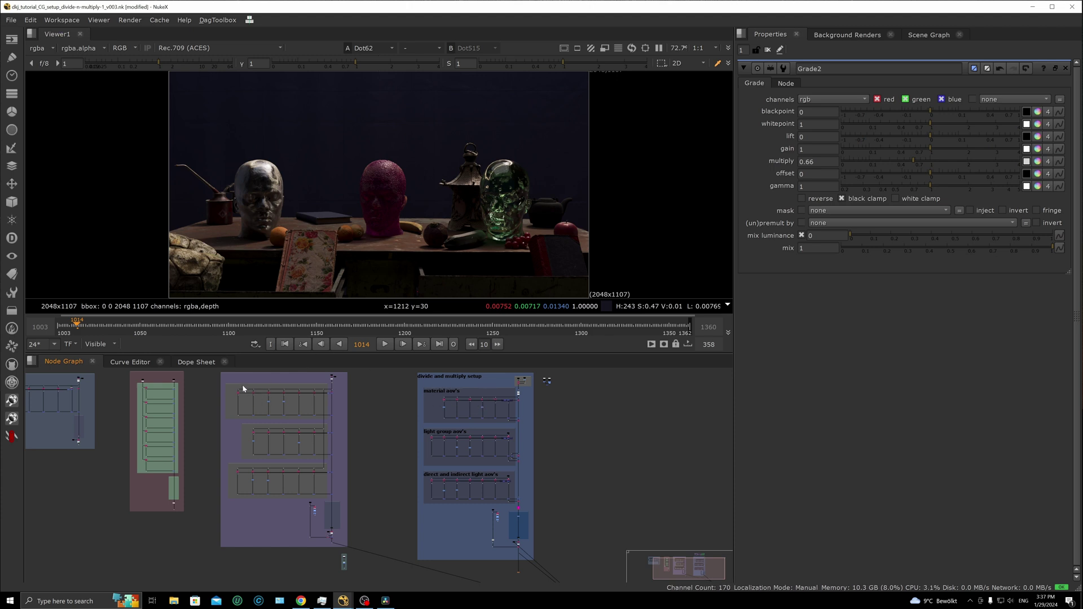
scroll(243, 389, "up", 3)
scroll(284, 441, "down", 4)
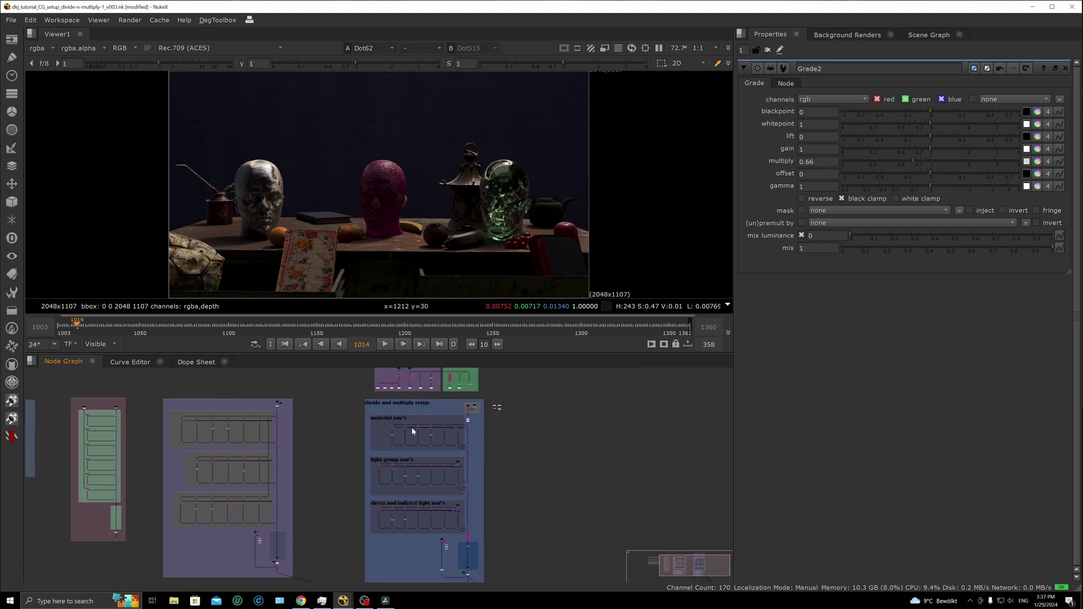
Highlight the whole divide and multiply setup by selecting its nodes to review its structure
scroll(339, 389, "down", 2)
left_click_drag(351, 397, 503, 550)
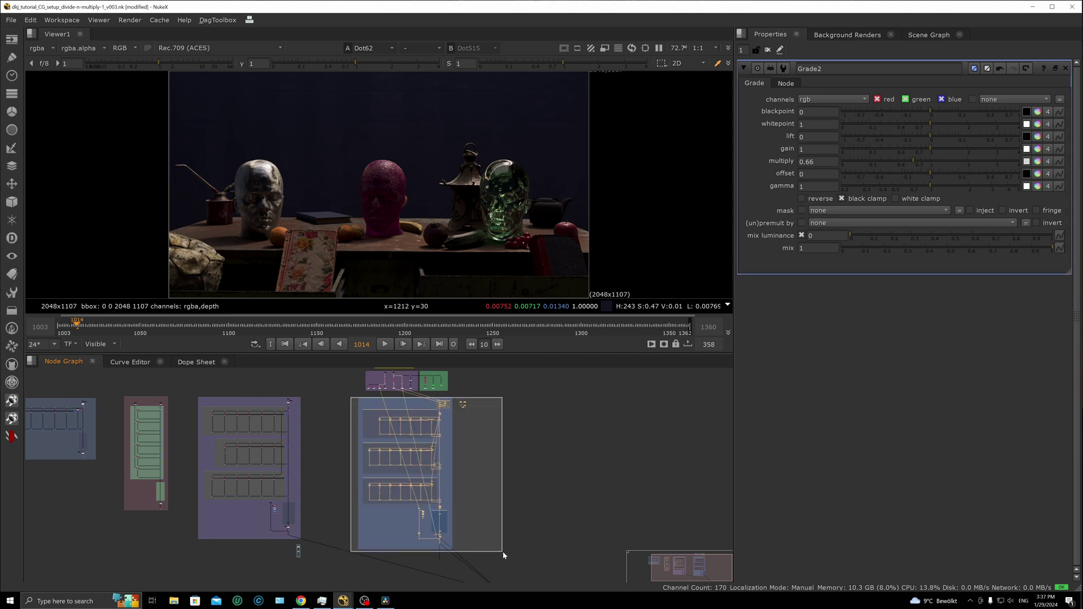
left_click(515, 527)
left_click_drag(455, 395, 357, 552)
scroll(486, 472, "up", 2)
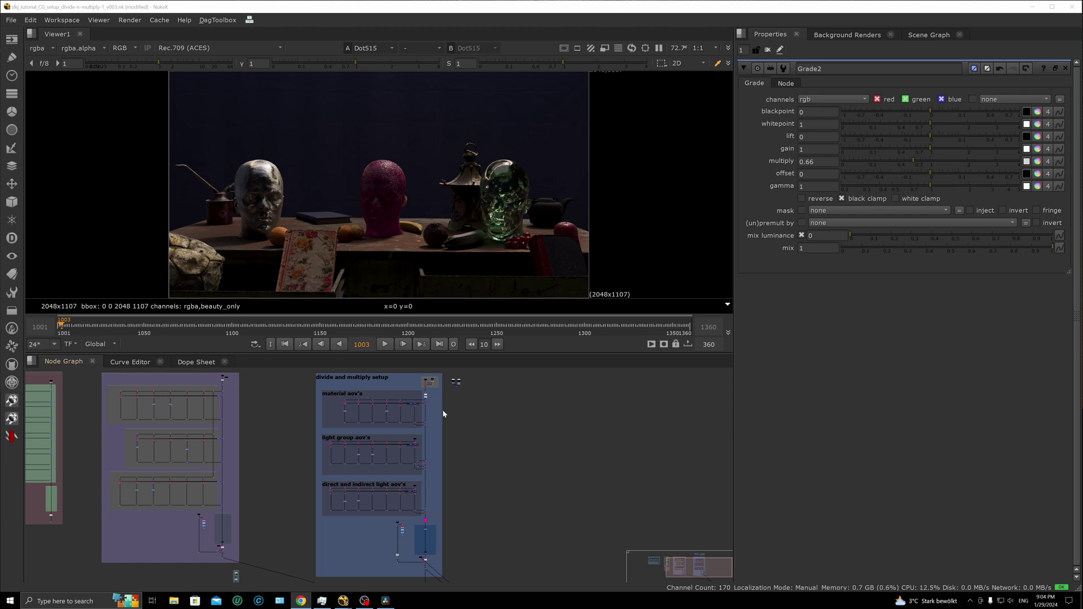
Add an unconnected Grade and a ColorLookup next to each other in free space of the divide and multiply setup
scroll(431, 411, "up", 5)
key("g")
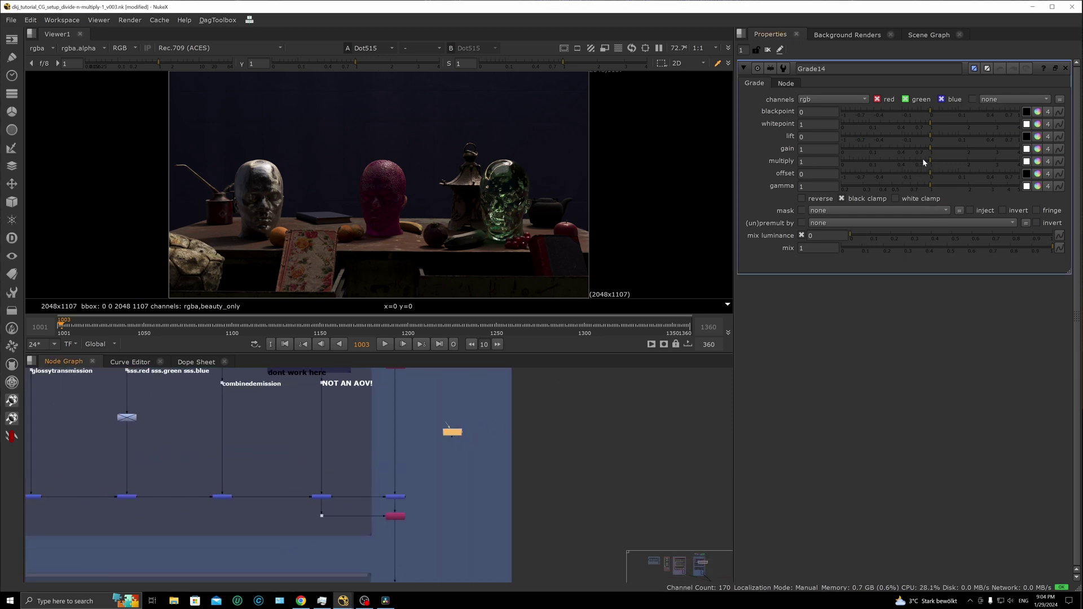
left_click(494, 433)
scroll(495, 432, "up", 4)
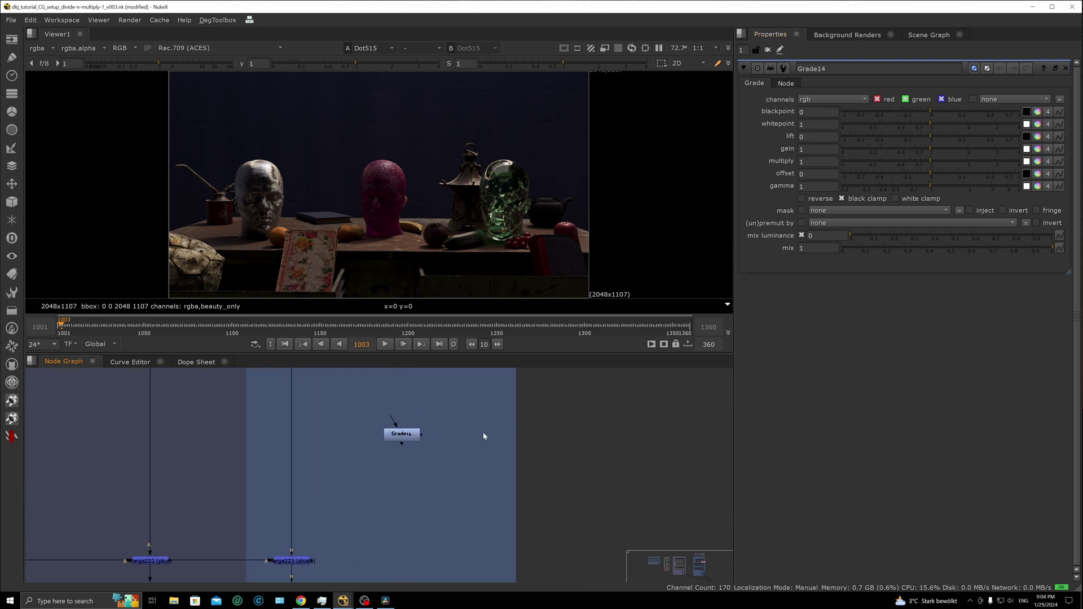
key("Tab")
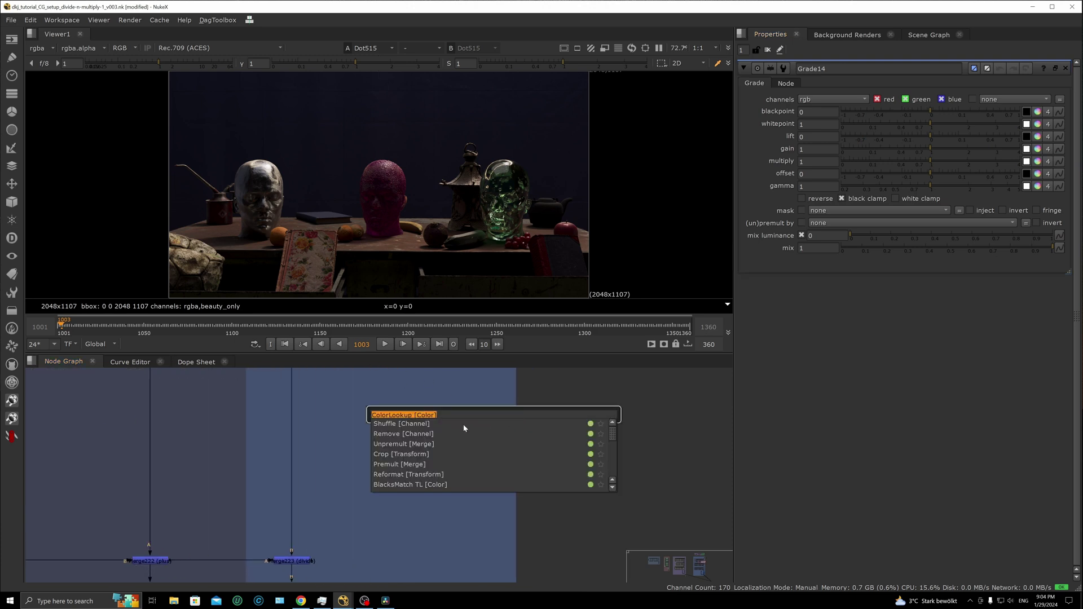
key("Return")
left_click_drag(505, 420, 484, 434)
Select the ColorLookup's master curve and frame its graph from 0 to slightly above 1
left_click(764, 136)
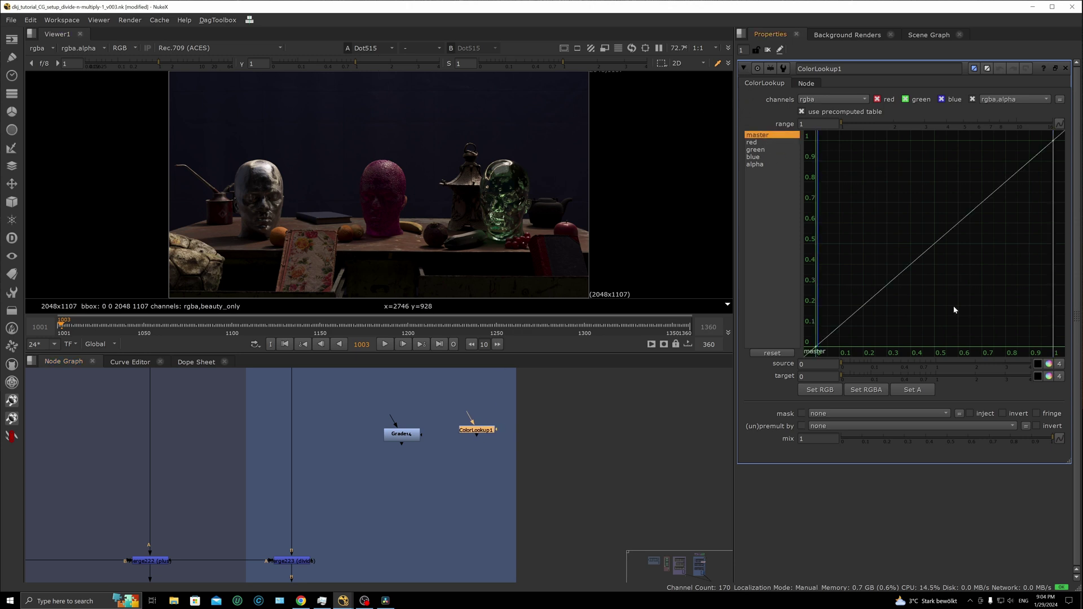
middle_click_drag(922, 292, 842, 322, "alt")
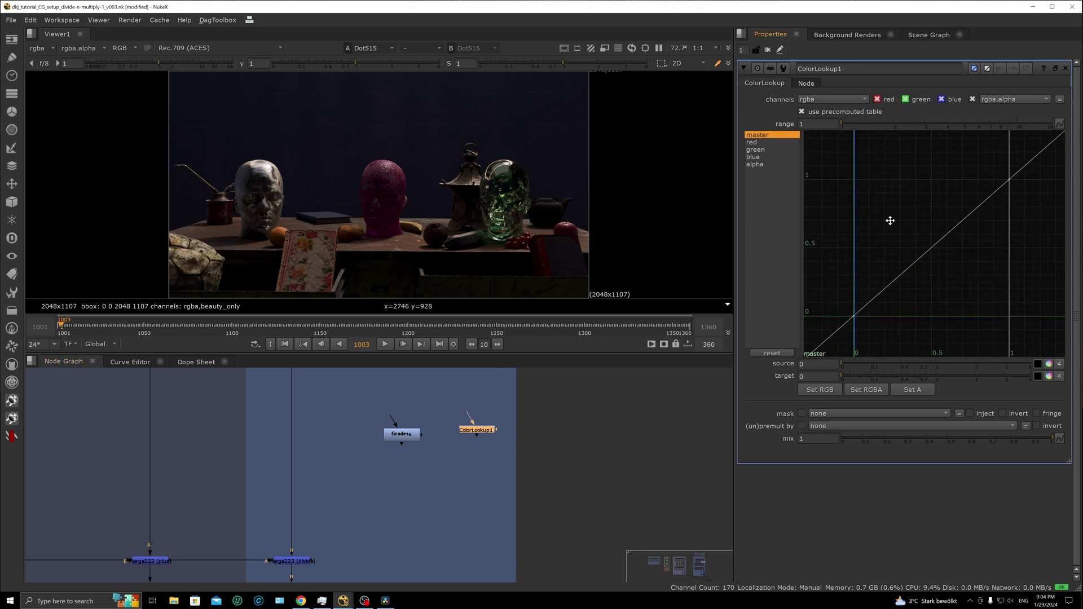
middle_click_drag(909, 234, 806, 220)
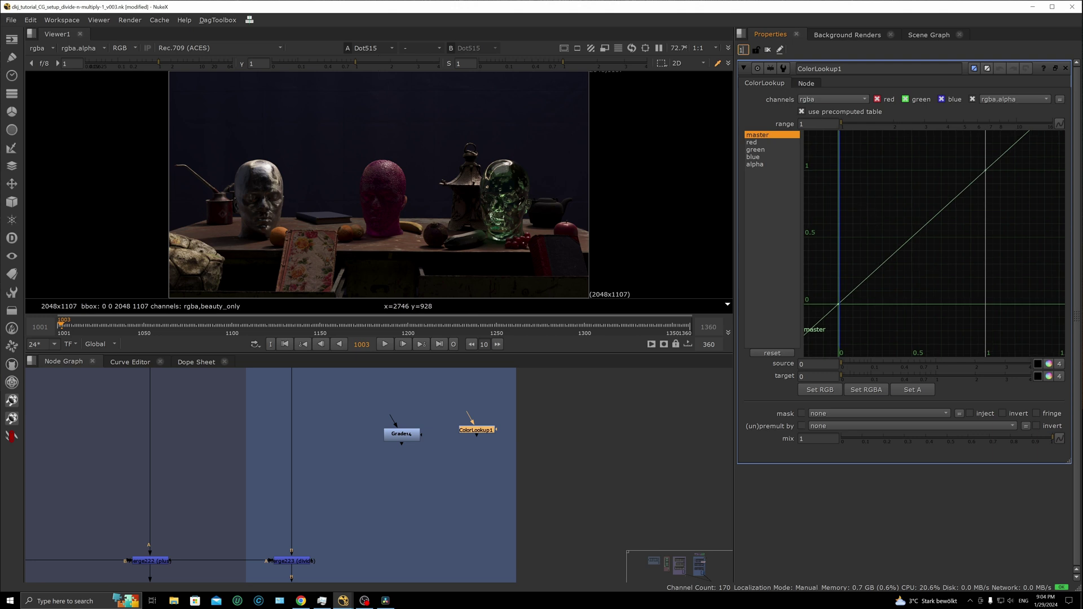
left_click(630, 419)
Open the Grade's properties along with the ColorLookup's and shrink the curve editor so both fit in view
double_click(413, 438)
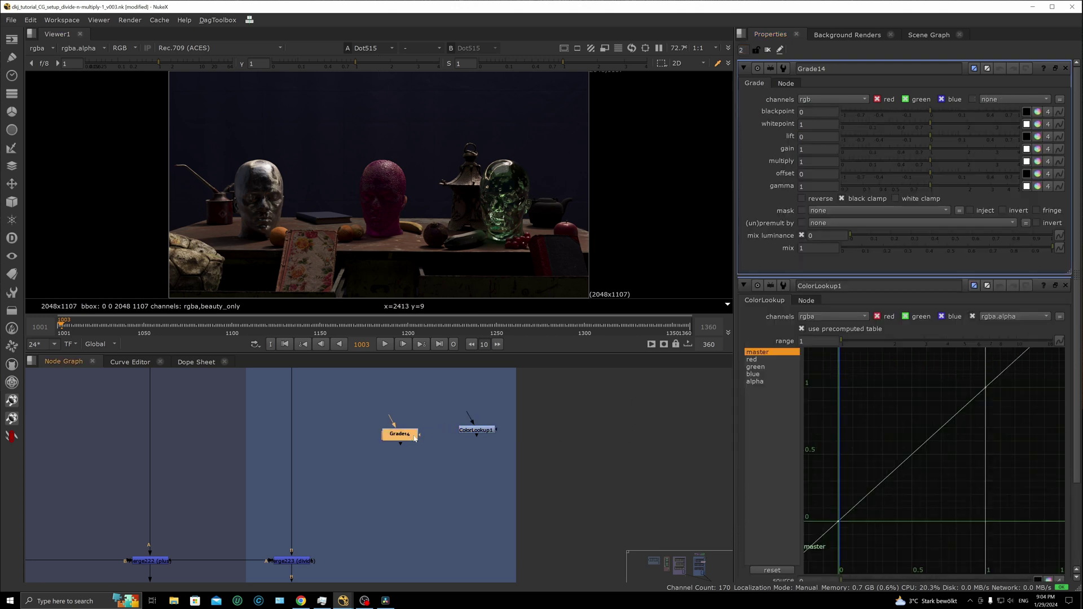
double_click(476, 430)
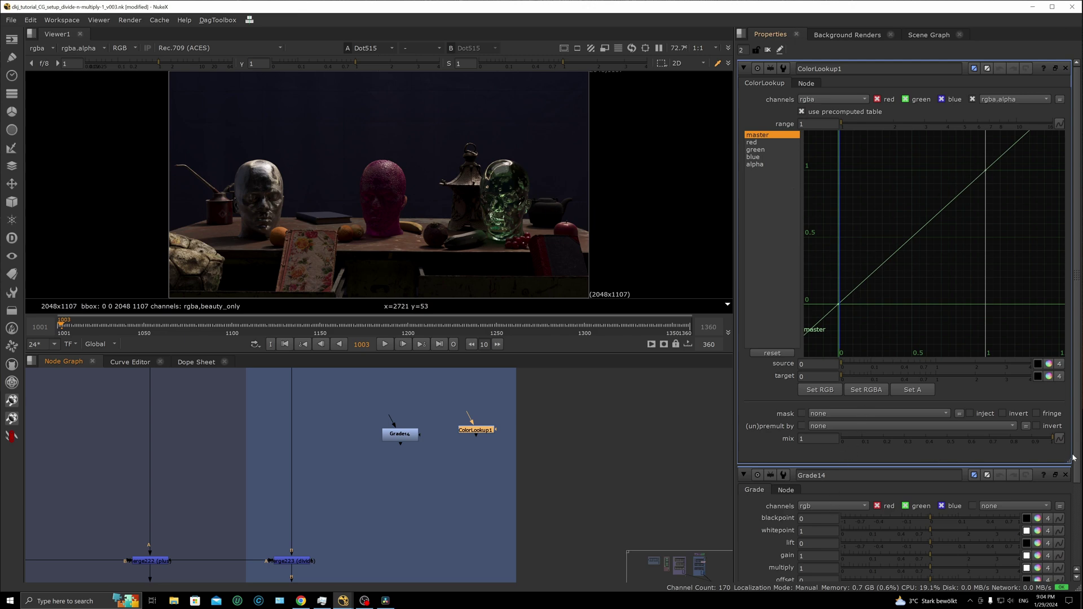
left_click_drag(1069, 464, 1053, 378)
middle_click_drag(892, 216, 901, 172, "alt")
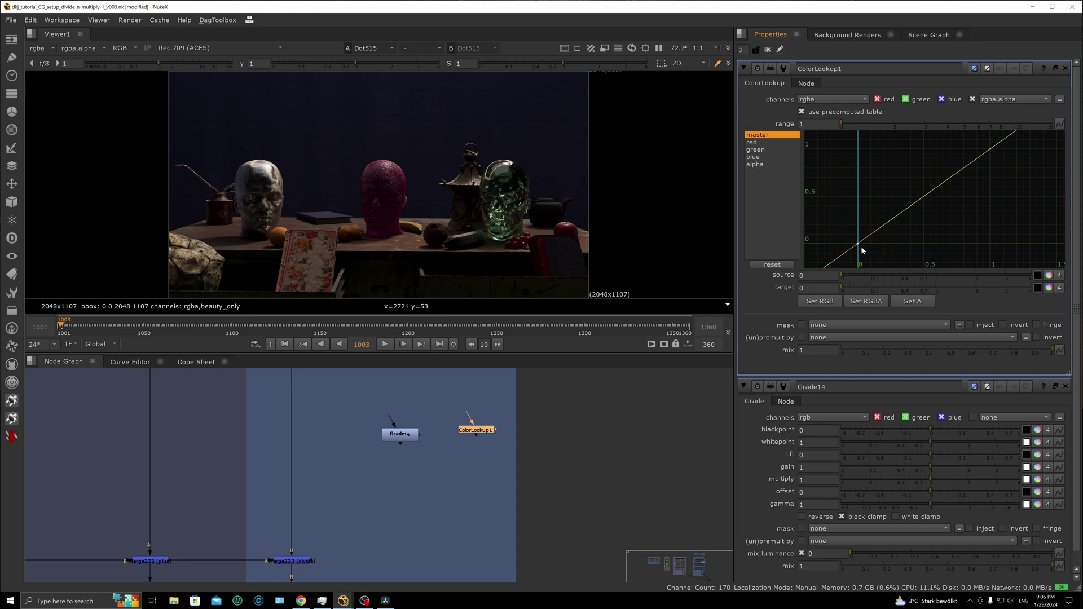
Set the master curve's zero point to linear interpolation and lower its point at x 1 to about 0.95
left_click_drag(839, 231, 874, 260)
key("l")
mouse_move(848, 219)
middle_mouse_down()
mouse_move(837, 207)
mouse_move(834, 218)
middle_mouse_up()
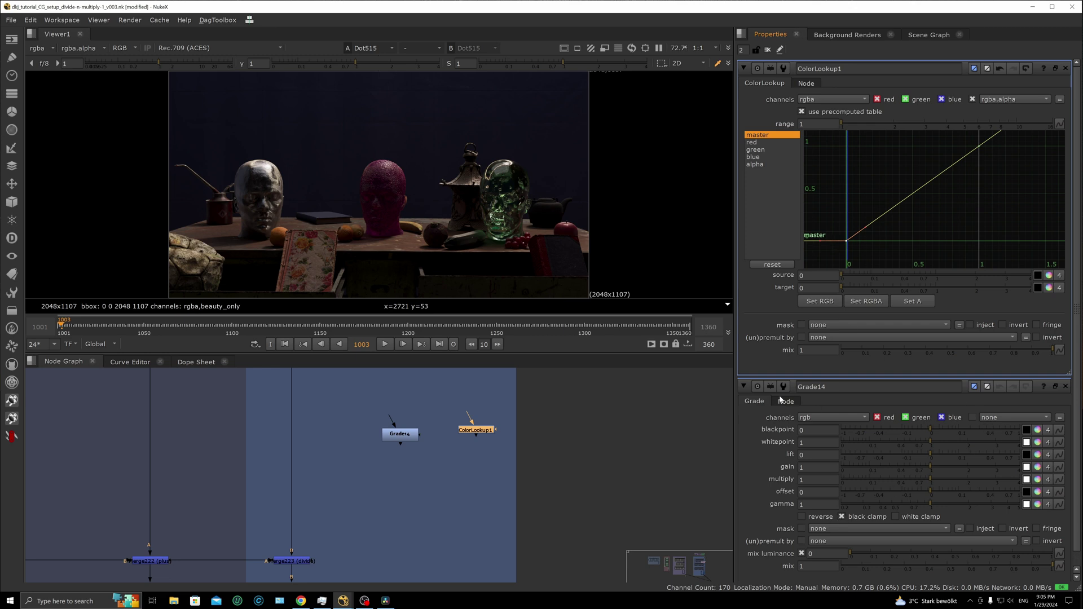
left_click(981, 148)
mouse_move(981, 148)
left_mouse_down()
mouse_move(979, 220)
mouse_move(977, 151)
left_mouse_up()
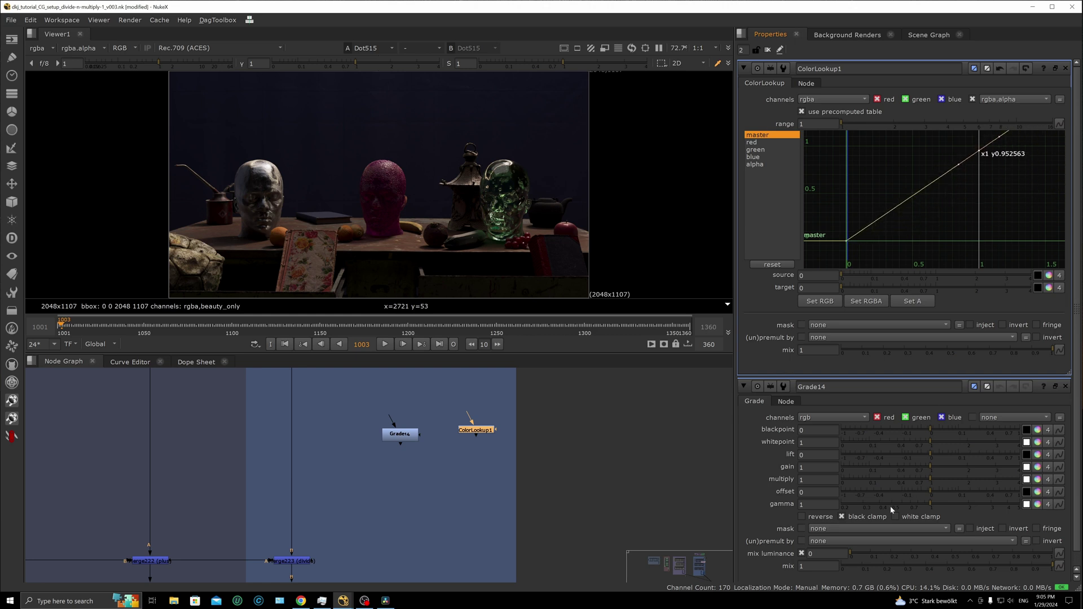
Try lowering the new Grade's multiply and its gain to 0.96, and return both to 1
left_click_drag(923, 487, 897, 491)
type("0")
key("Return")
left_click_drag(930, 479, 885, 472)
left_click(933, 480)
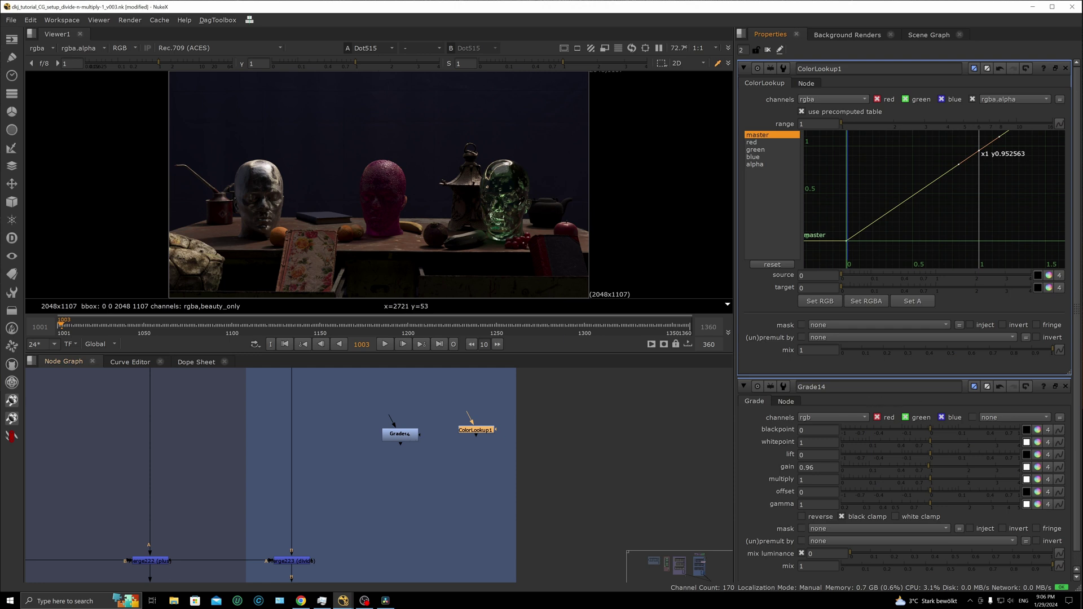
double_click(819, 467)
type("1")
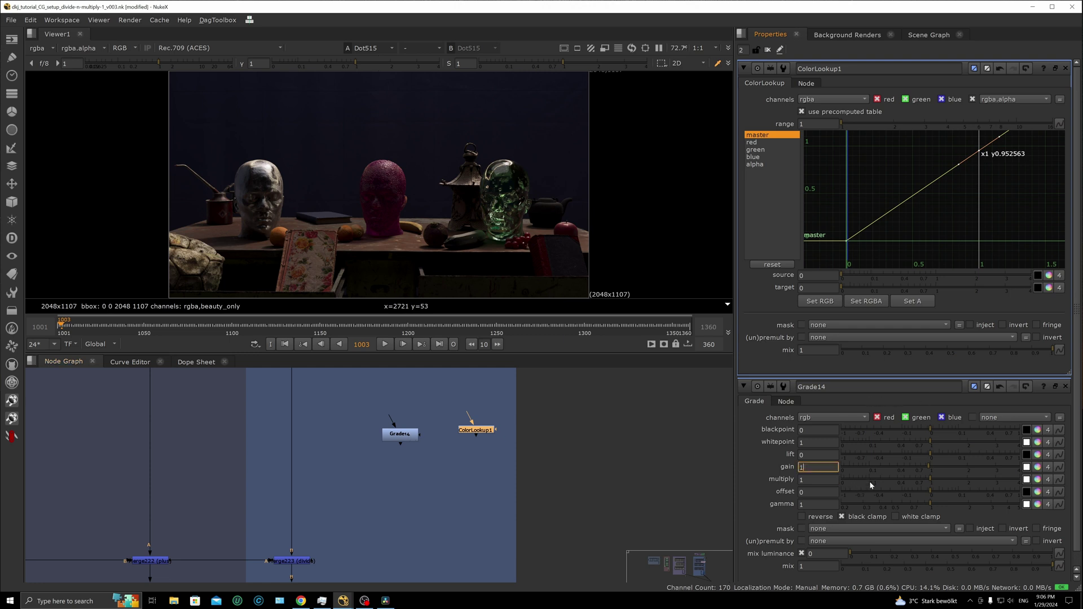
left_click(611, 468)
Raise the master curve's point at x 1 to a y value of exactly 1
mouse_move(981, 151)
left_mouse_down()
mouse_move(983, 188)
mouse_move(971, 147)
left_mouse_up()
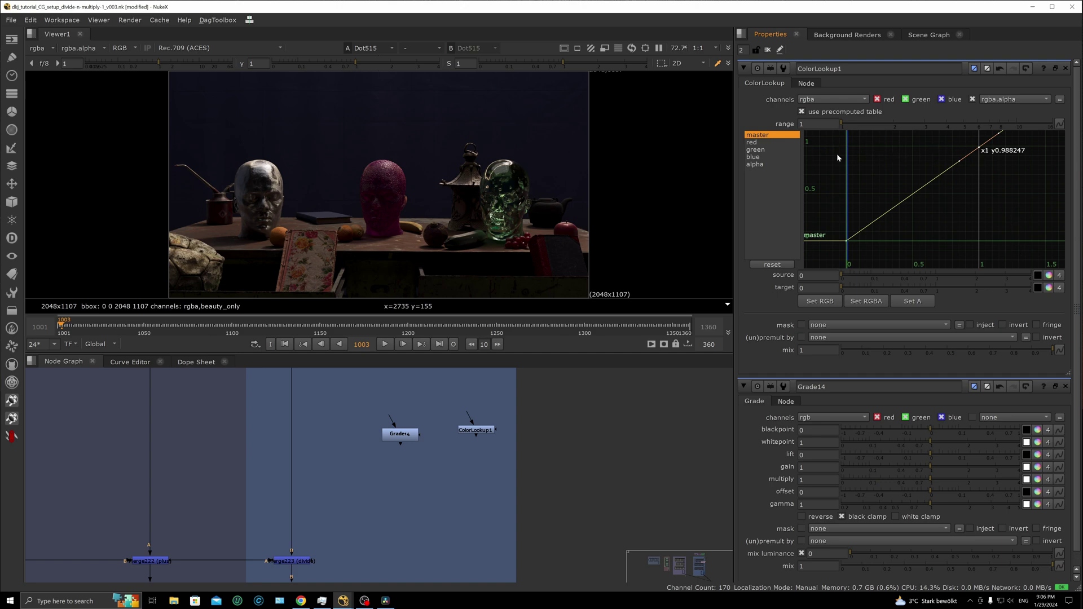
left_click(979, 148)
key("Return")
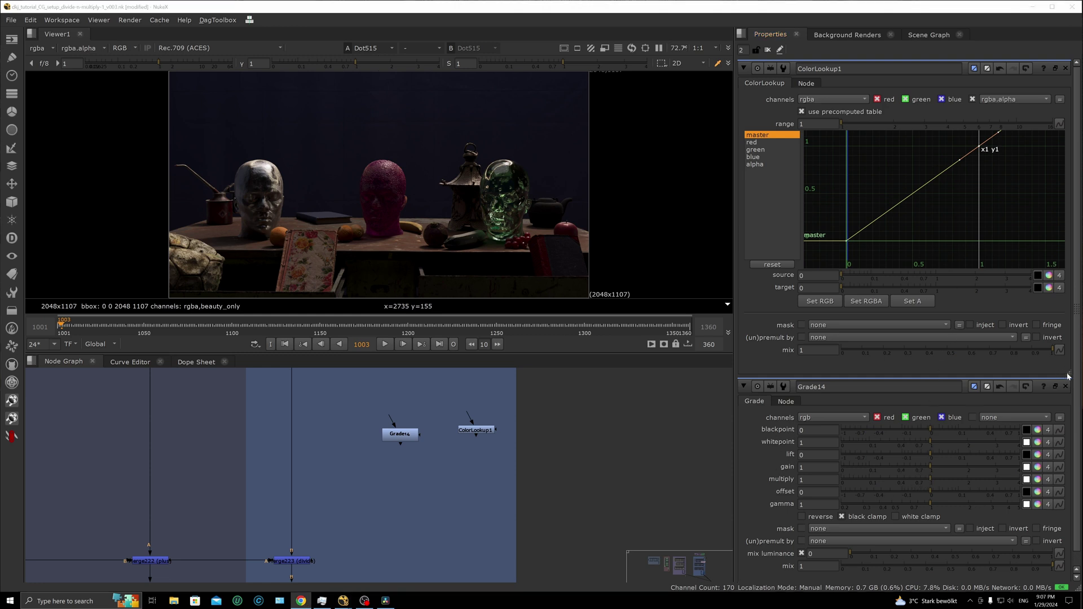
Shrink the ColorLookup's properties further and bring the new Grade's properties above them
left_click_drag(1068, 374, 1069, 347)
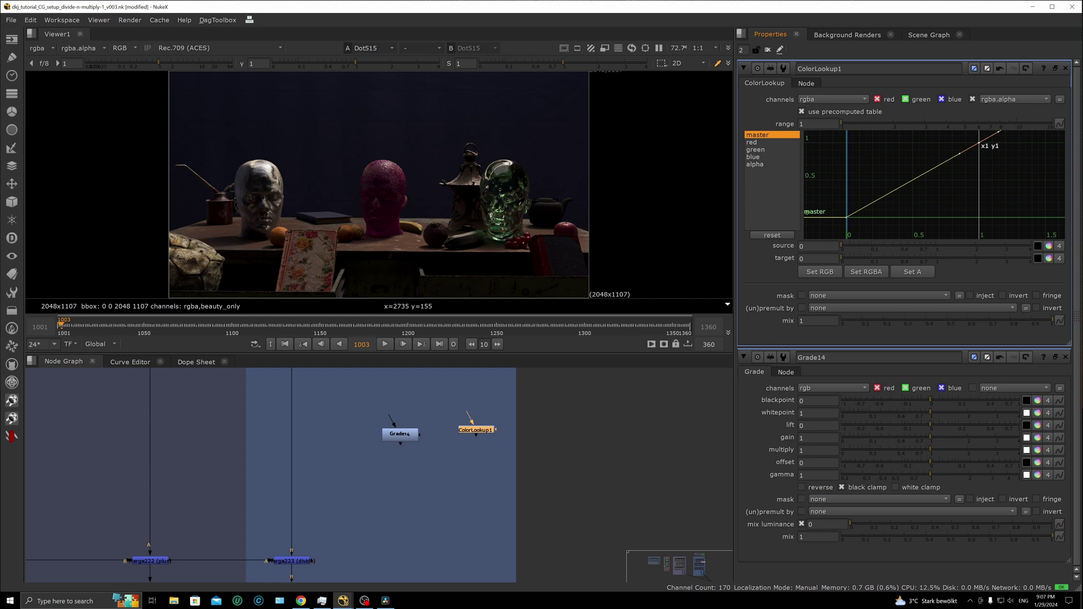
double_click(400, 434)
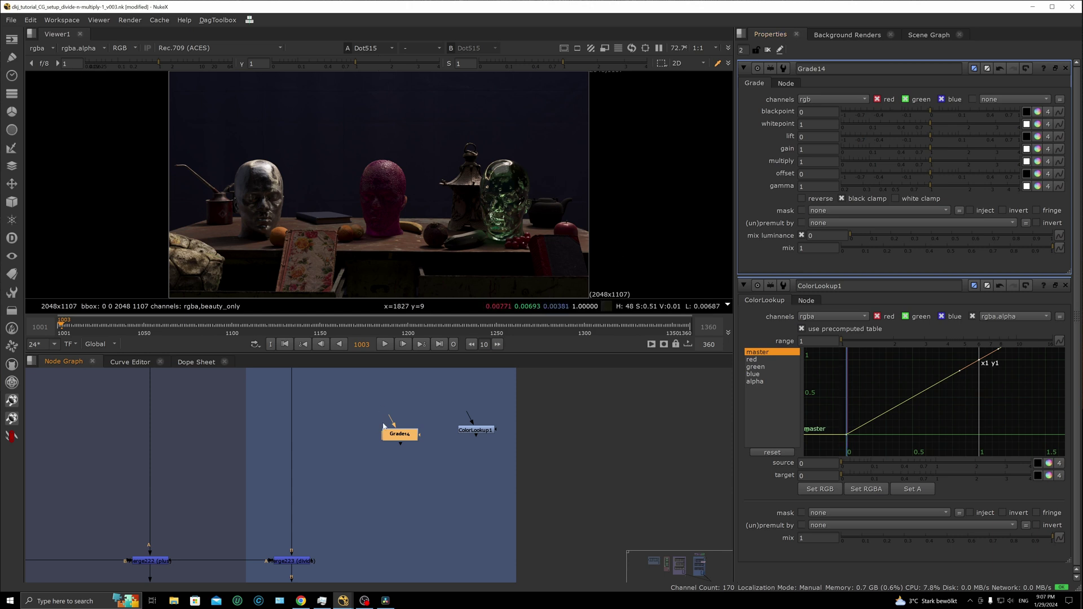
left_click_drag(393, 411, 402, 381)
left_click_drag(404, 385, 405, 389)
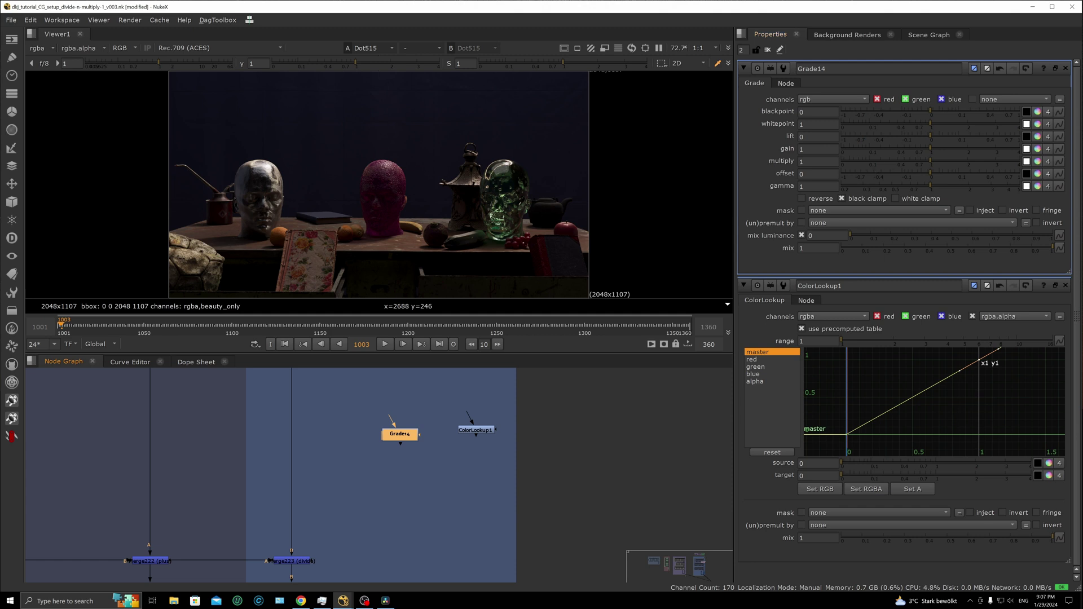
Set the new Grade's multiply to 0 and the master curve's point at x 1 to a y value of 0
left_click_drag(920, 165, 845, 164)
left_click_drag(980, 360, 984, 424)
double_click(981, 423)
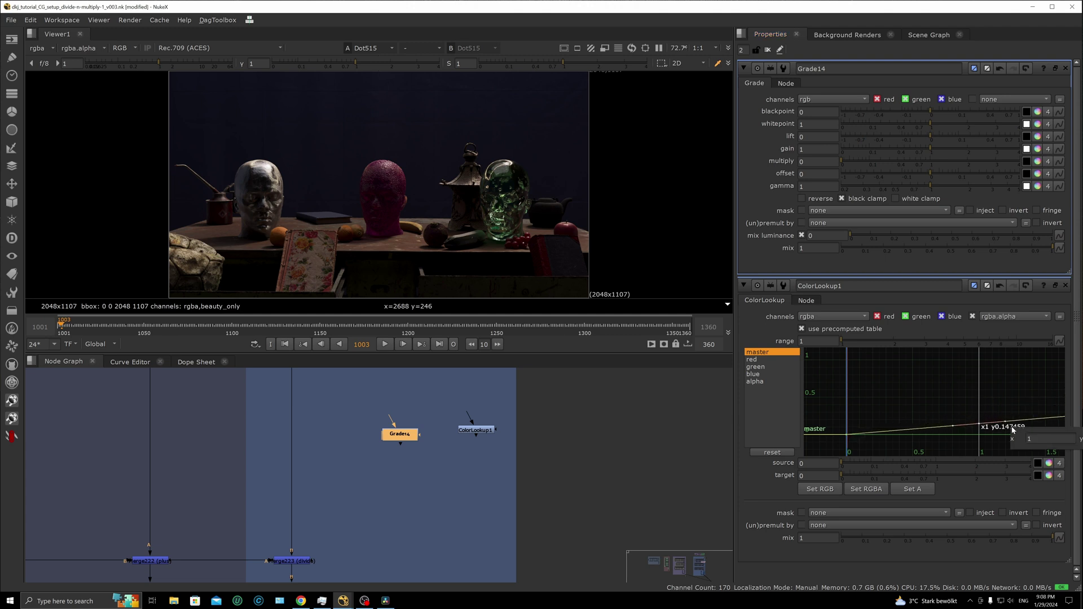
type("0")
key("Return")
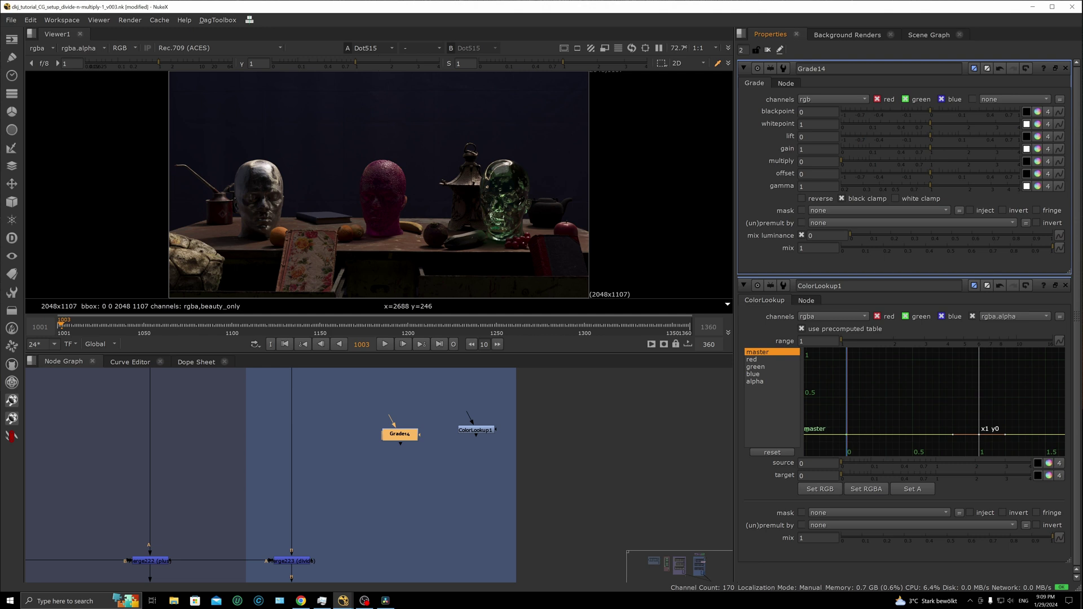
Raise the master curve's point at x 1 to a y value of about 0.96
left_click_drag(412, 437, 411, 437)
left_click_drag(960, 403, 987, 432)
left_click_drag(979, 435, 985, 363)
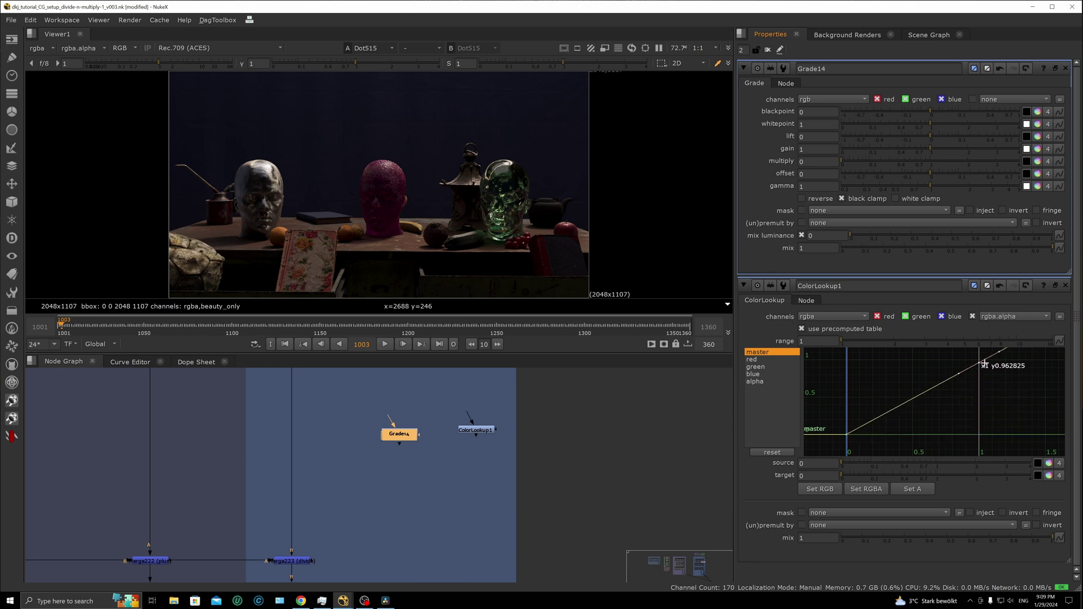
Bring the ColorLookup's properties above the Grade's, enlarge the curve, and lower its point at x 1 to about 0.29
double_click(476, 430)
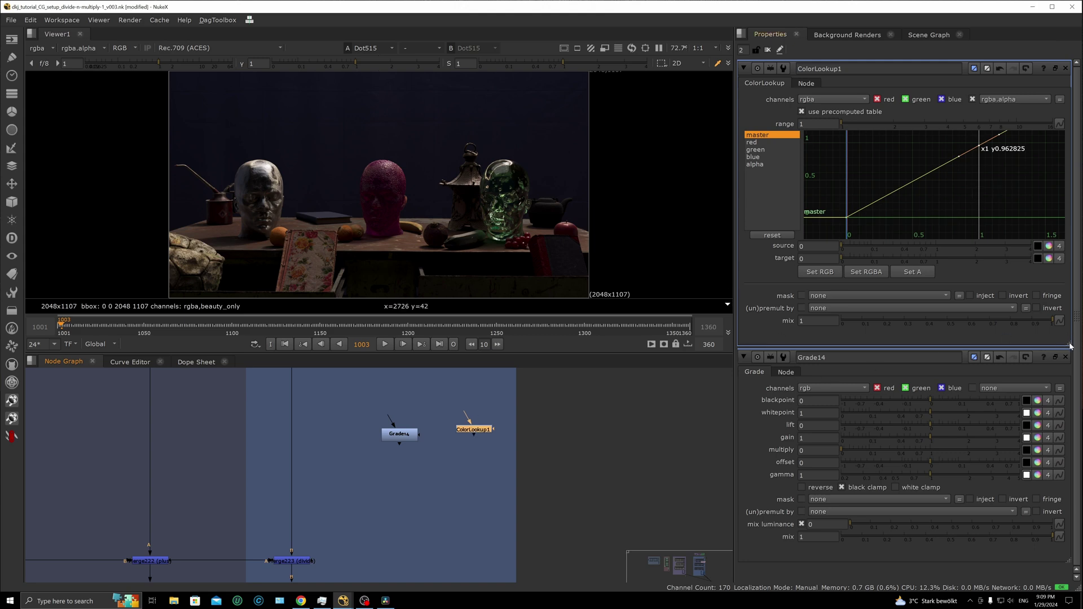
left_click_drag(1062, 343, 1064, 444)
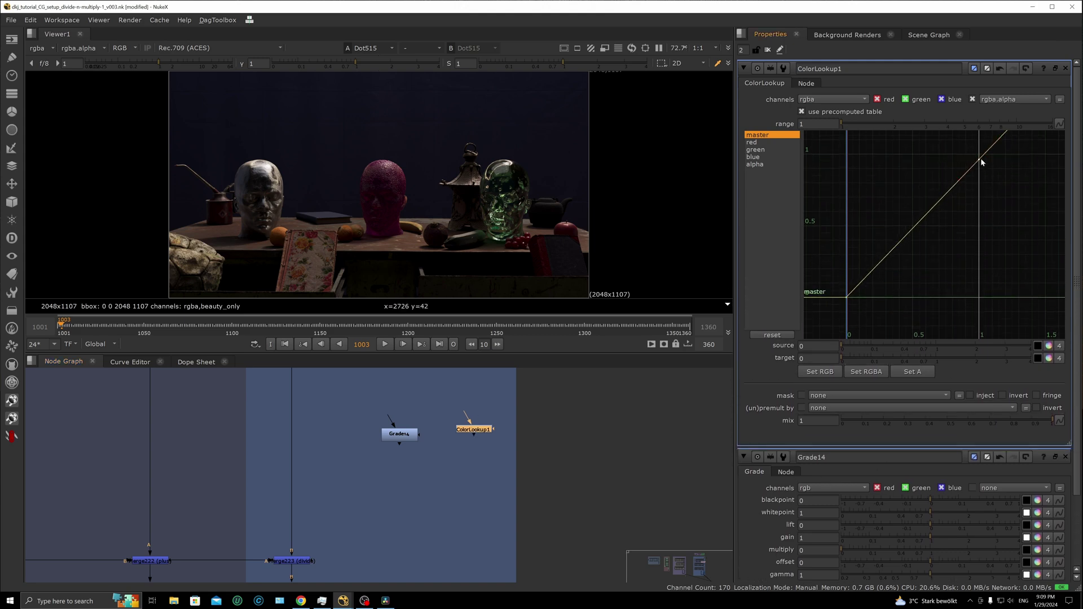
left_click_drag(979, 162, 979, 242)
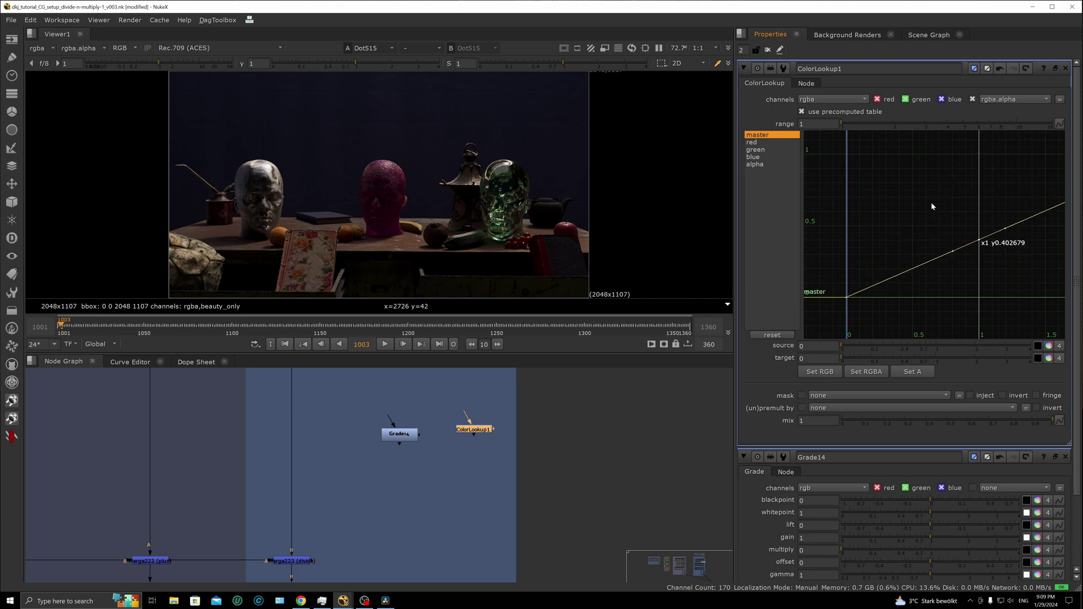
left_click_drag(965, 215, 979, 255)
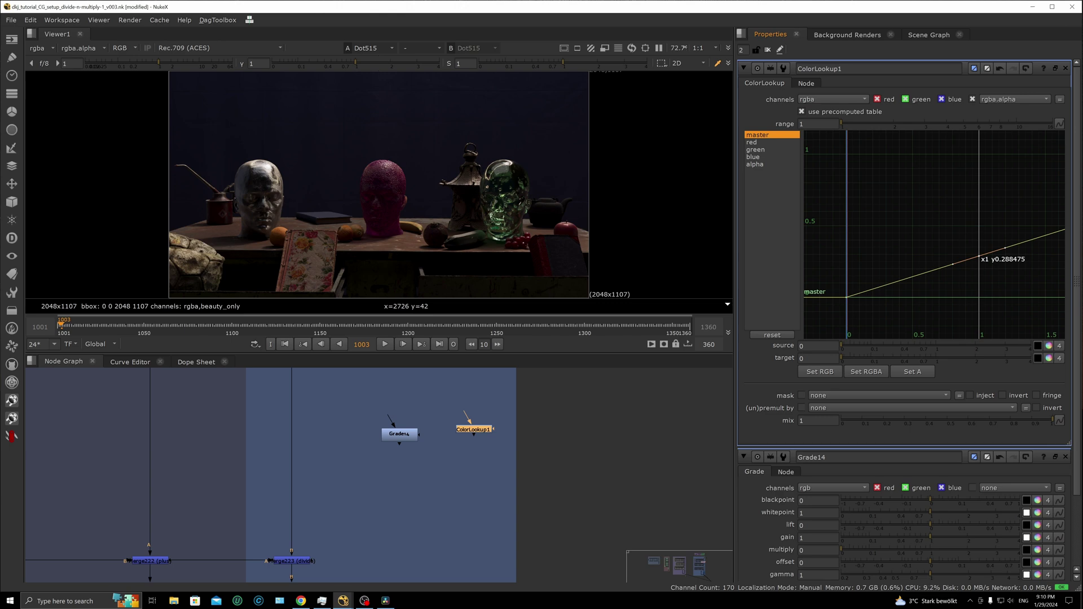
Delete the unconnected demonstration Grade and ColorLookup nodes
left_click_drag(538, 400, 358, 459)
key("Delete")
key("f")
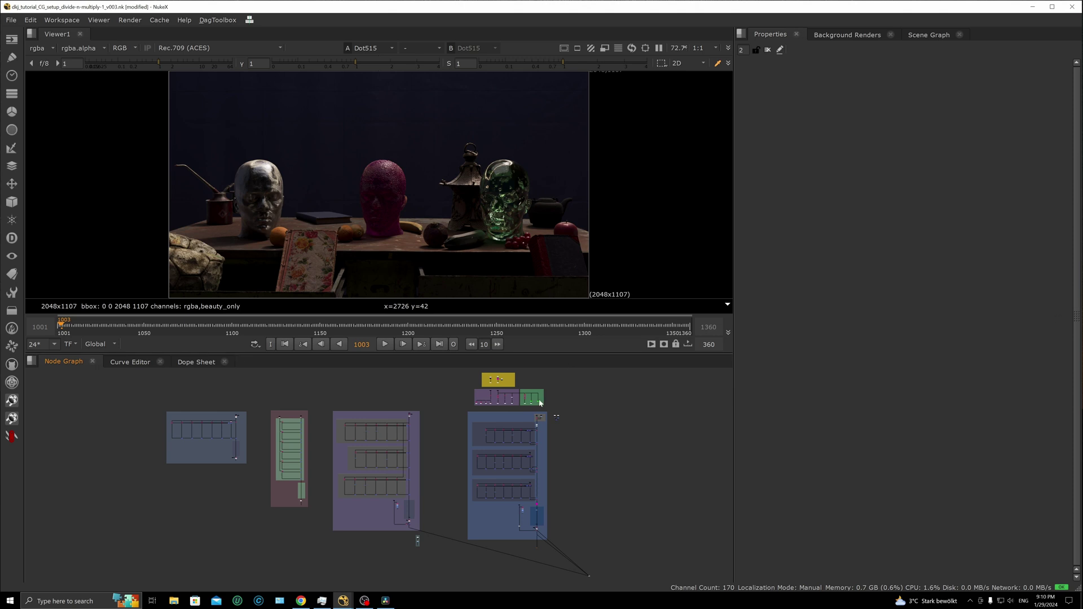
Delete the existing grade nodes from the material, light group, and direct and indirect light AOV sections of the divide and multiply setup
scroll(503, 452, "up", 8)
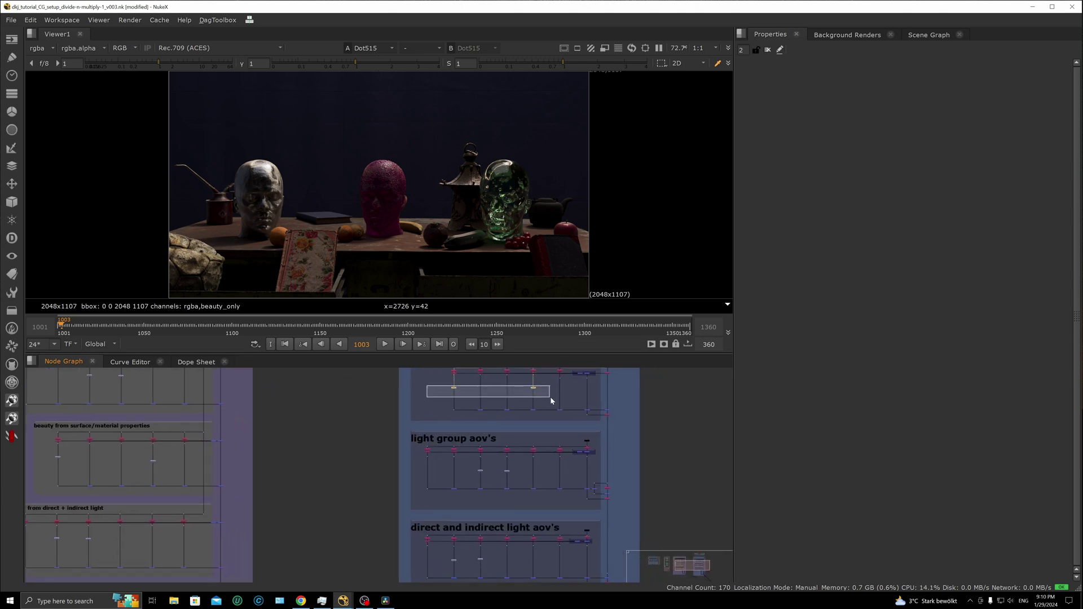
middle_click_drag(432, 488, 420, 411)
left_click_drag(504, 399, 513, 405)
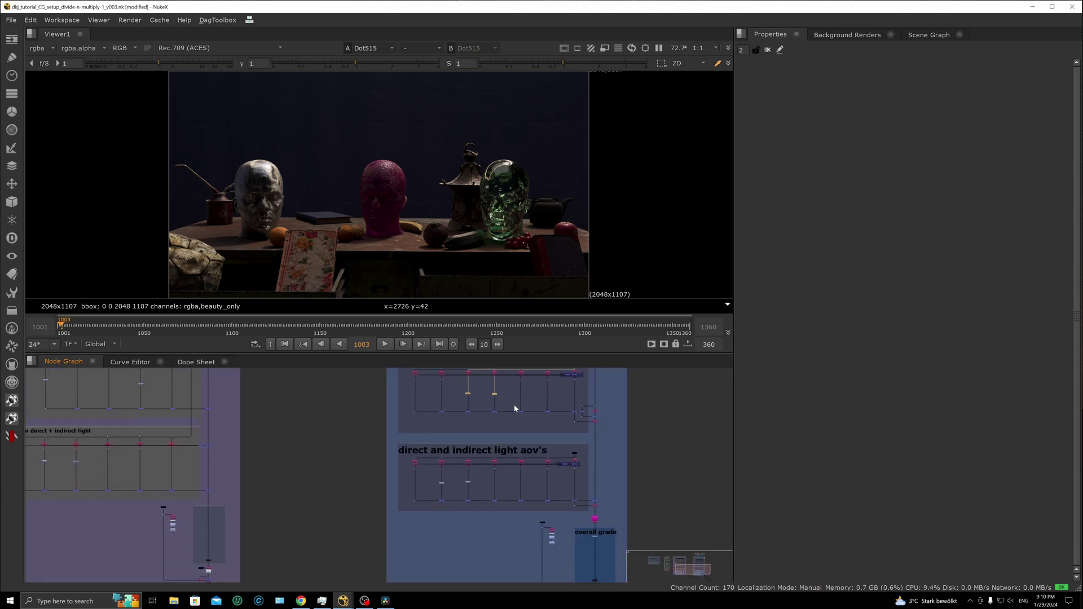
key("Delete")
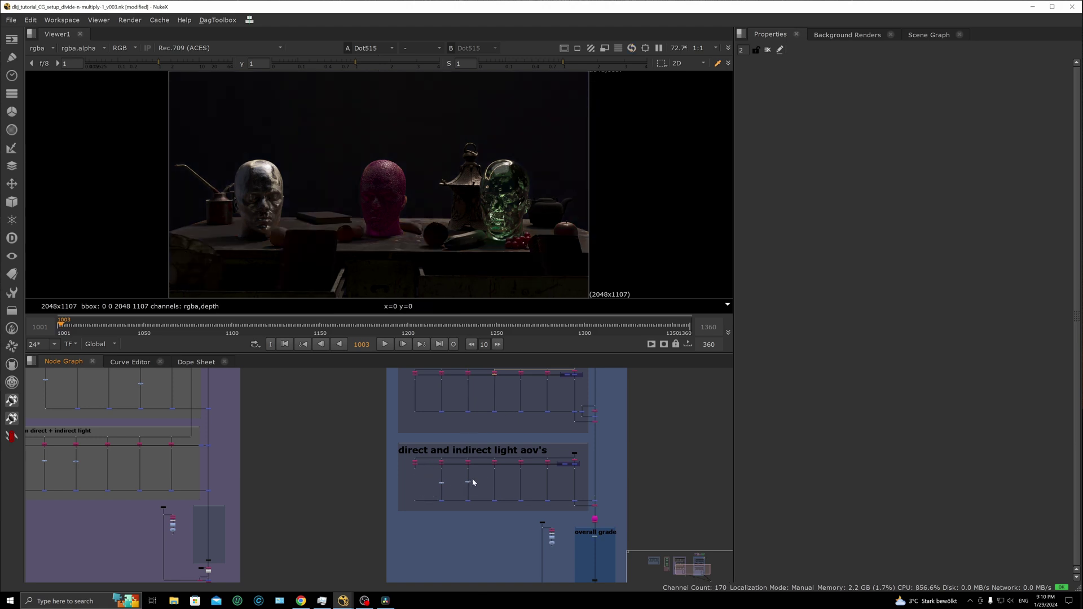
left_click_drag(438, 476, 482, 489)
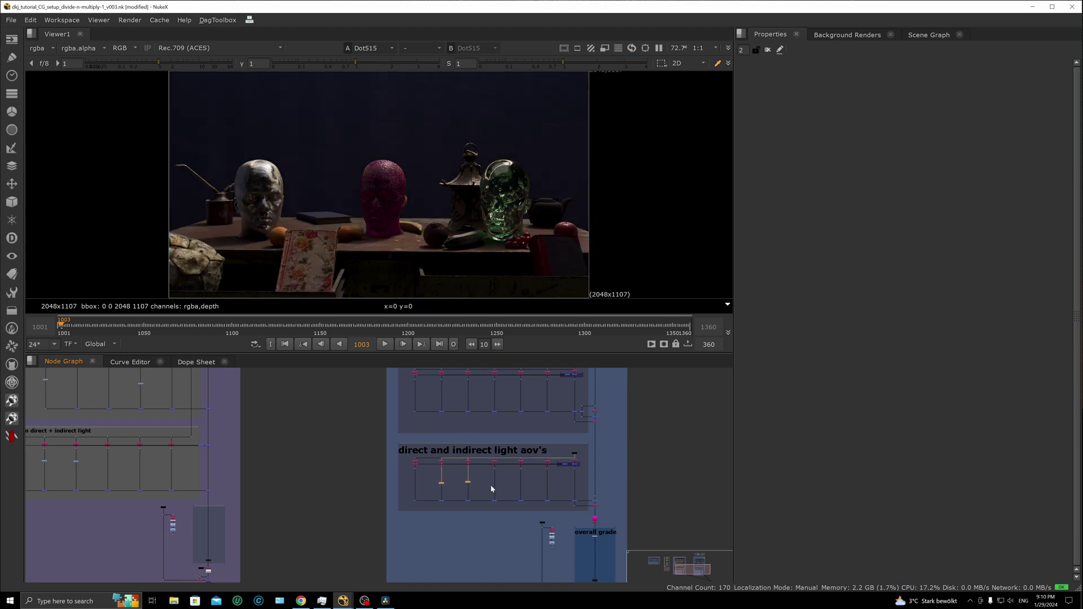
key("Delete")
scroll(598, 436, "down", 5)
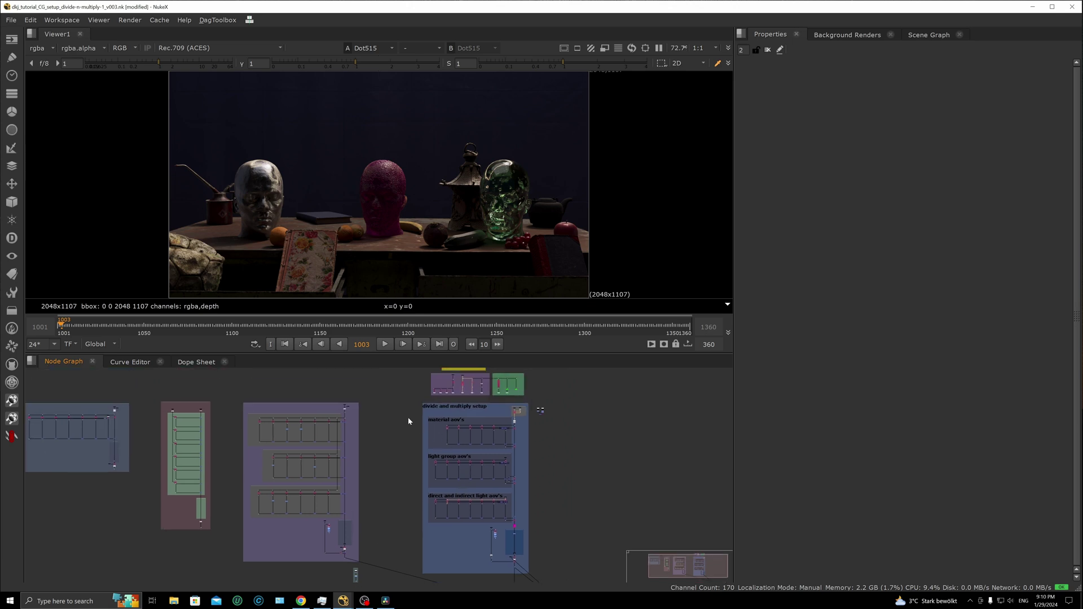
Insert a new Grade in the combineddiffuse branch and clones of it in the combinedglossyreflection and glossytransmission branches
left_click_drag(413, 398, 591, 581)
scroll(602, 548, "up", 2)
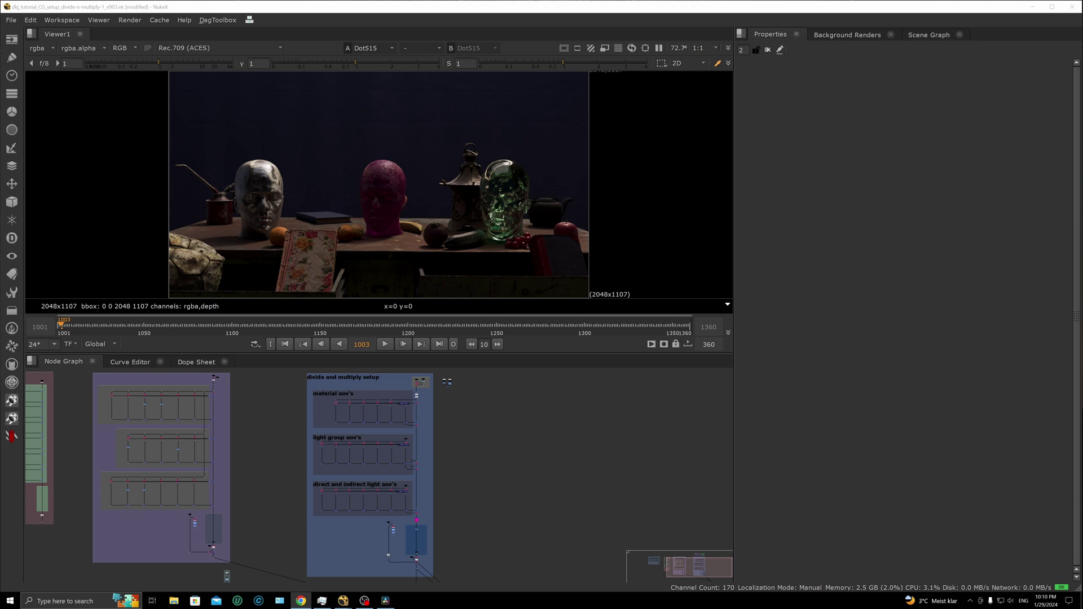
scroll(376, 430, "up", 8)
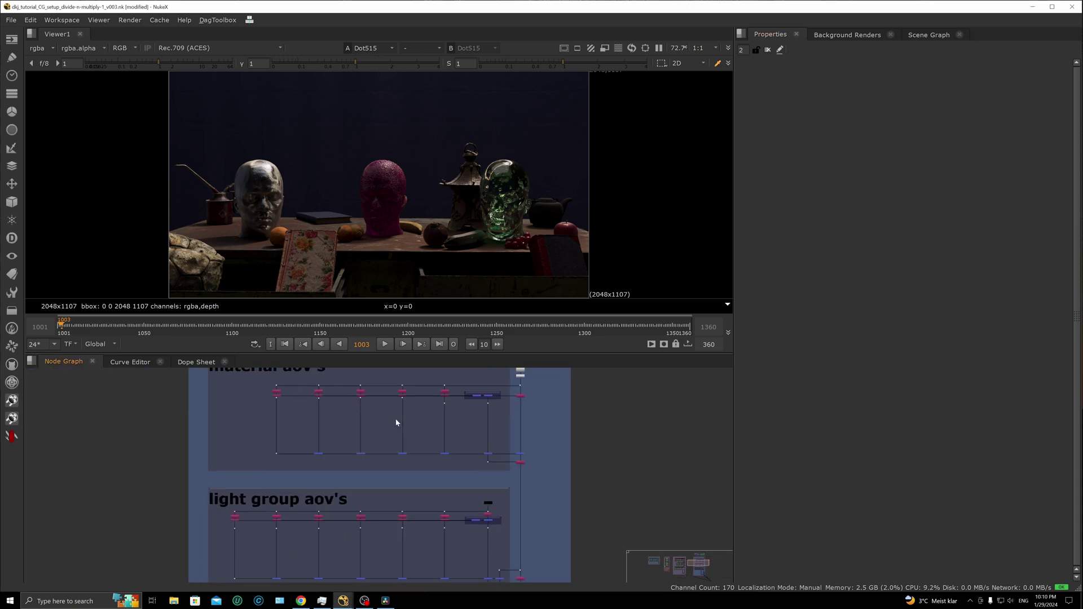
key("g")
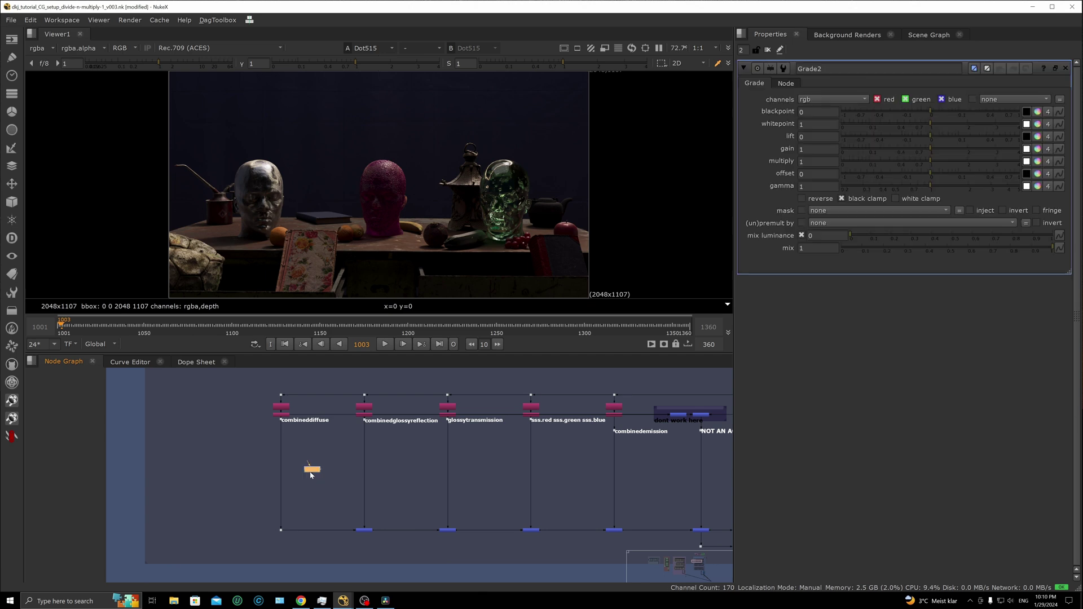
left_click_drag(310, 472, 452, 479)
key("alt+c")
key("alt+c")
middle_click_drag(427, 477, 286, 493)
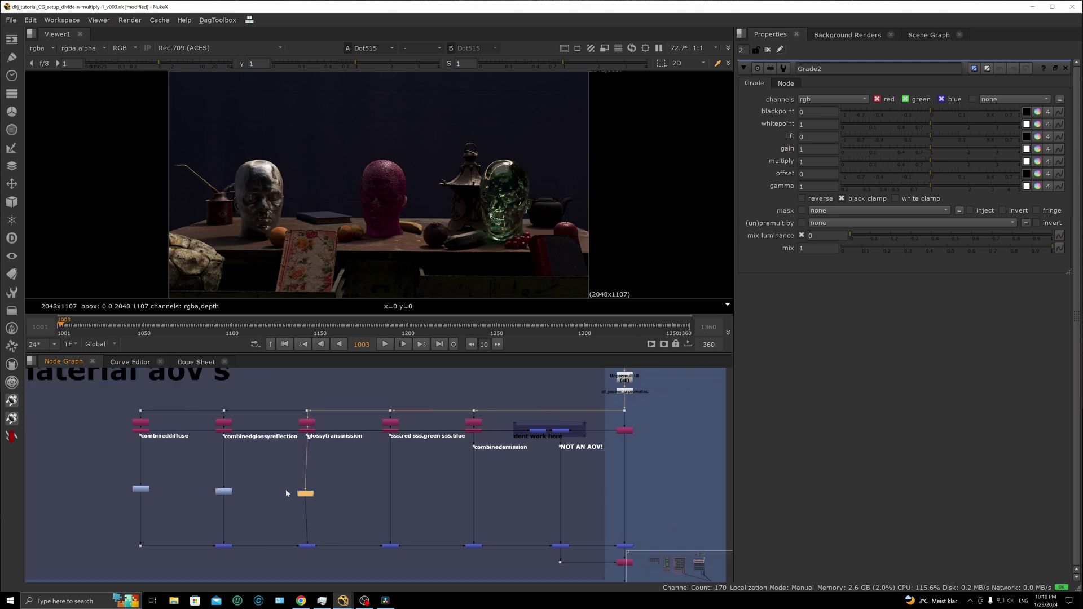
Add further Grade clones to the sss, combinedemission and NOT AN AOV! branches and align them with their pipes
key("alt+c")
left_click_drag(335, 500, 561, 497)
key("alt+c")
key("alt+c")
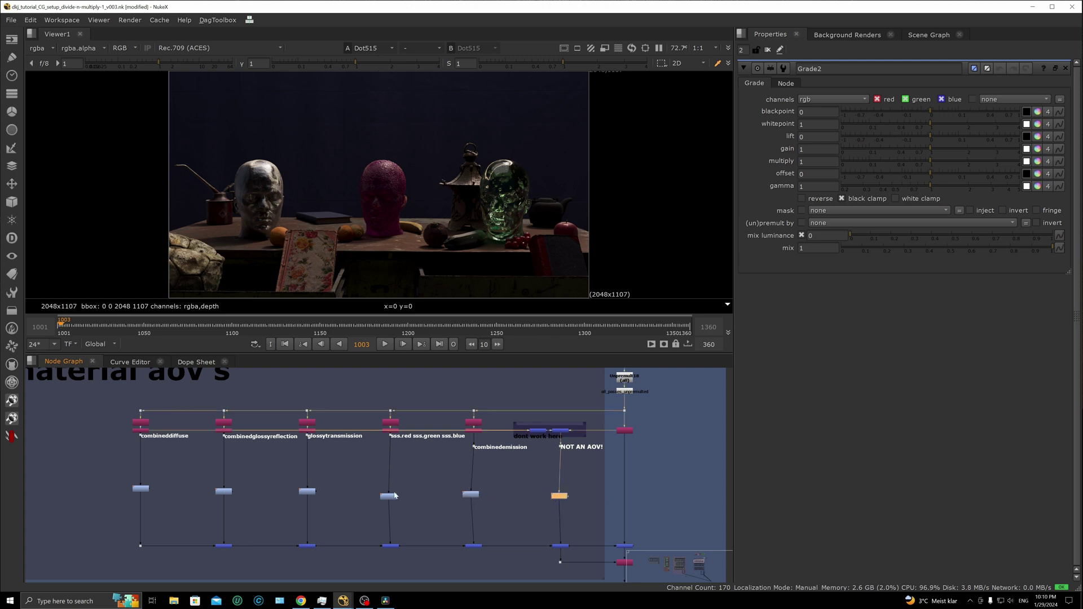
left_click_drag(391, 497, 394, 498)
left_click_drag(472, 495, 475, 494)
middle_click_drag(551, 481, 541, 486, "alt")
left_click_drag(559, 494, 559, 492)
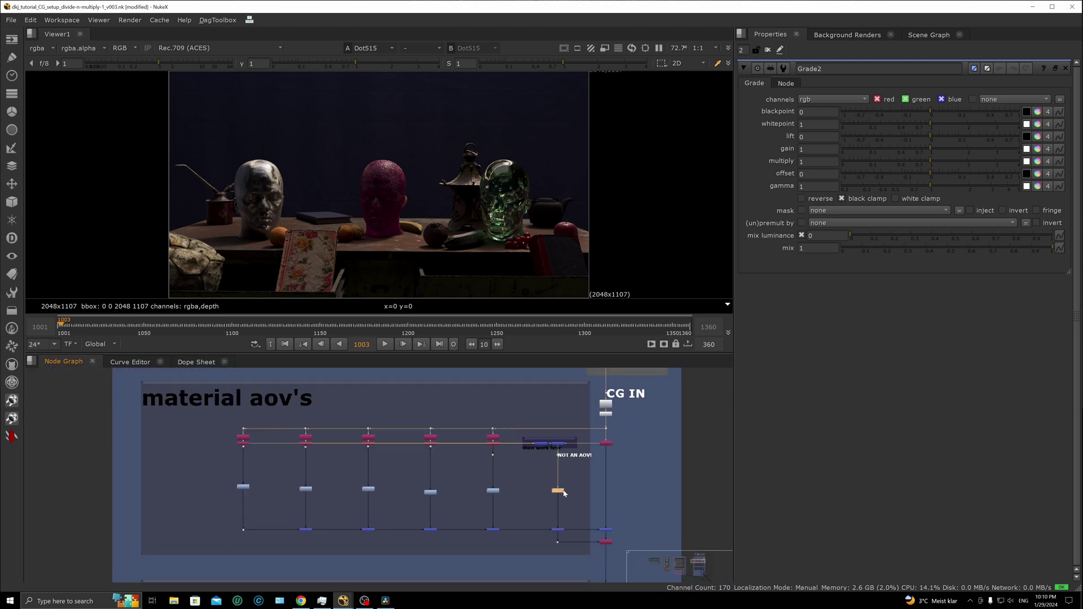
View the last plus merge of the material AOVs and set the cloned Grades' multiply to 0
left_click(558, 530)
key("1")
left_click(538, 512)
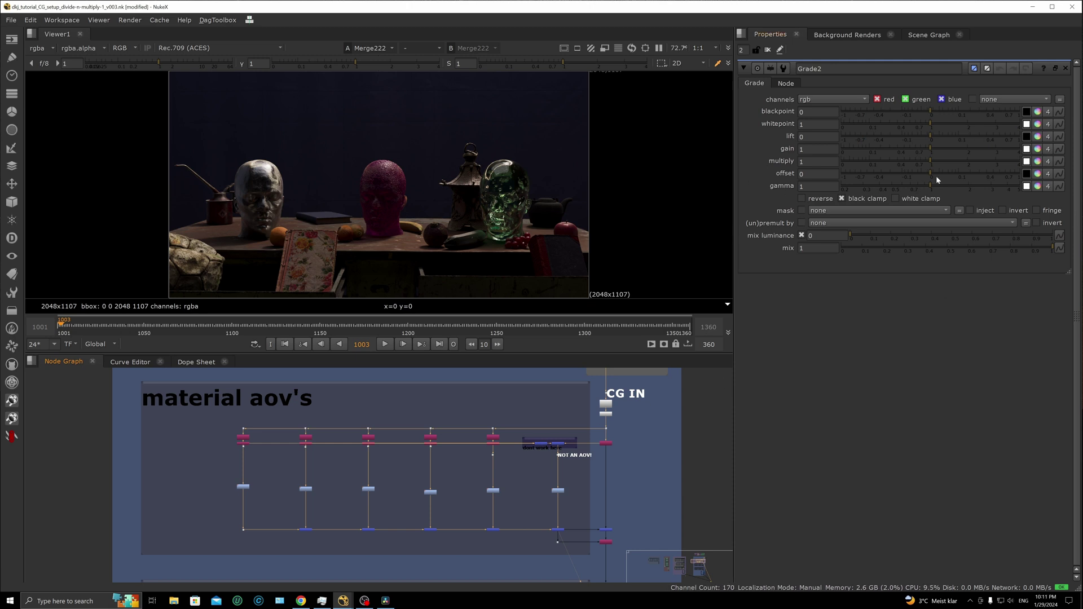
left_click_drag(930, 162, 841, 161)
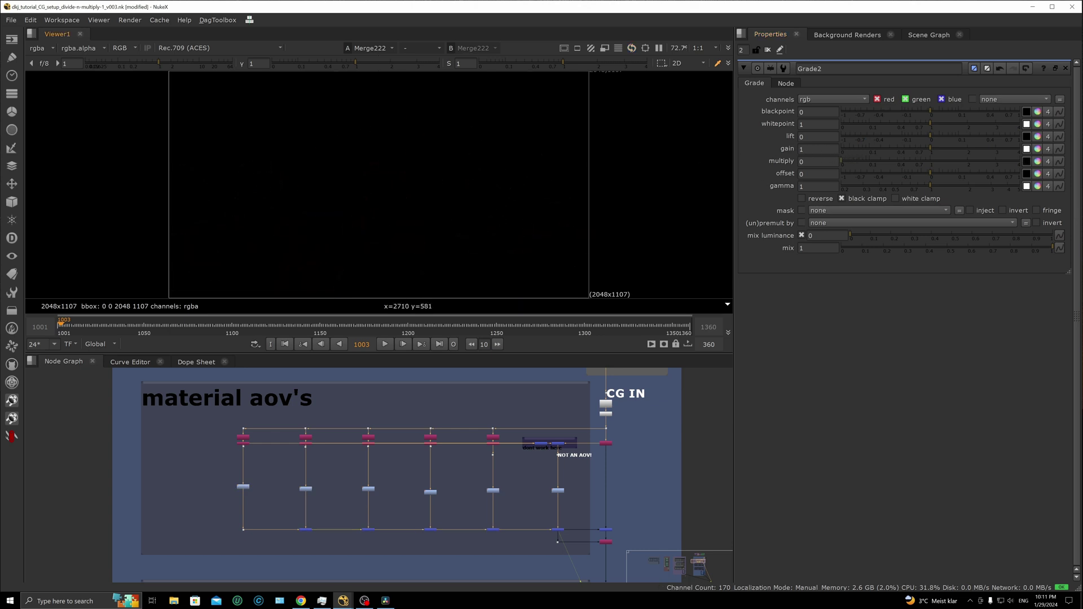
Compare the unchanged CG beauty in the main pipe with the summed material AOVs at the last plus merge feeding the divide merge
middle_click_drag(608, 499, 482, 486)
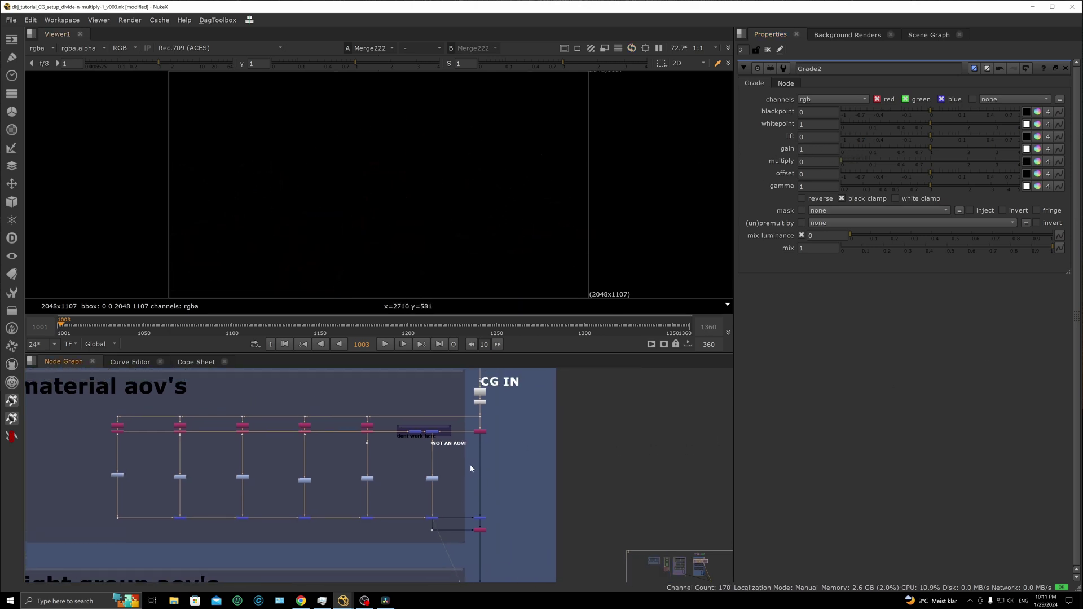
scroll(471, 469, "up", 5)
key("1")
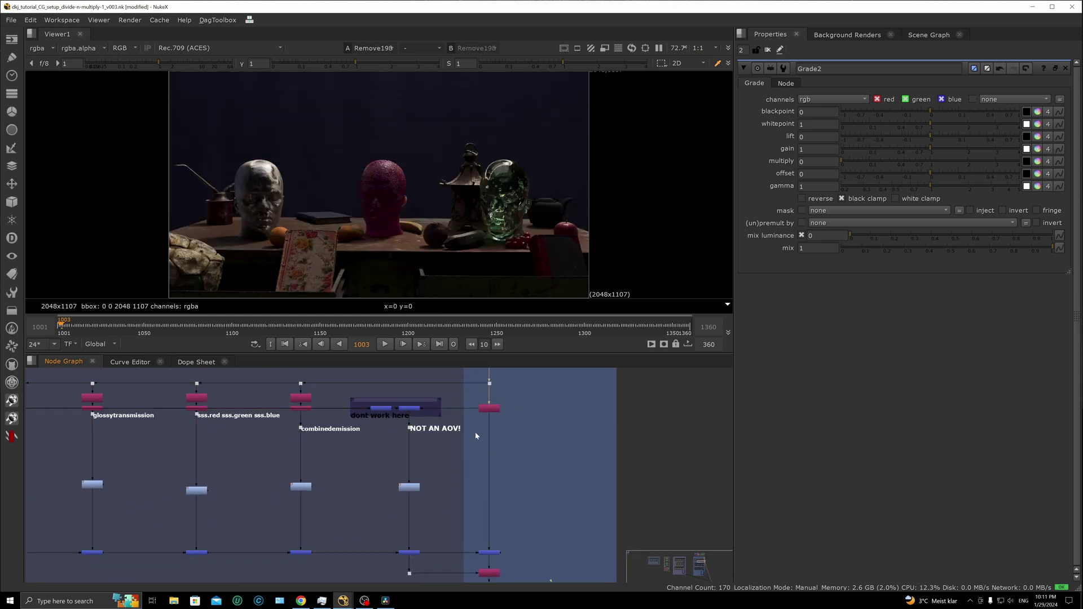
middle_click_drag(475, 489, 485, 451)
left_click_drag(456, 486, 401, 527)
key("1")
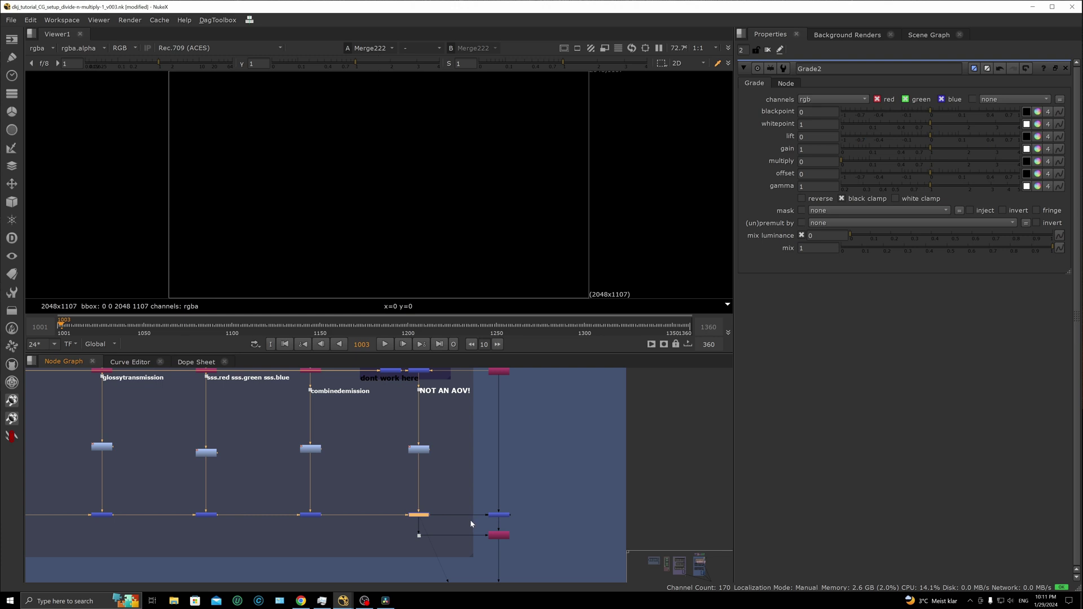
scroll(470, 519, "up", 3)
left_click_drag(472, 475, 580, 529)
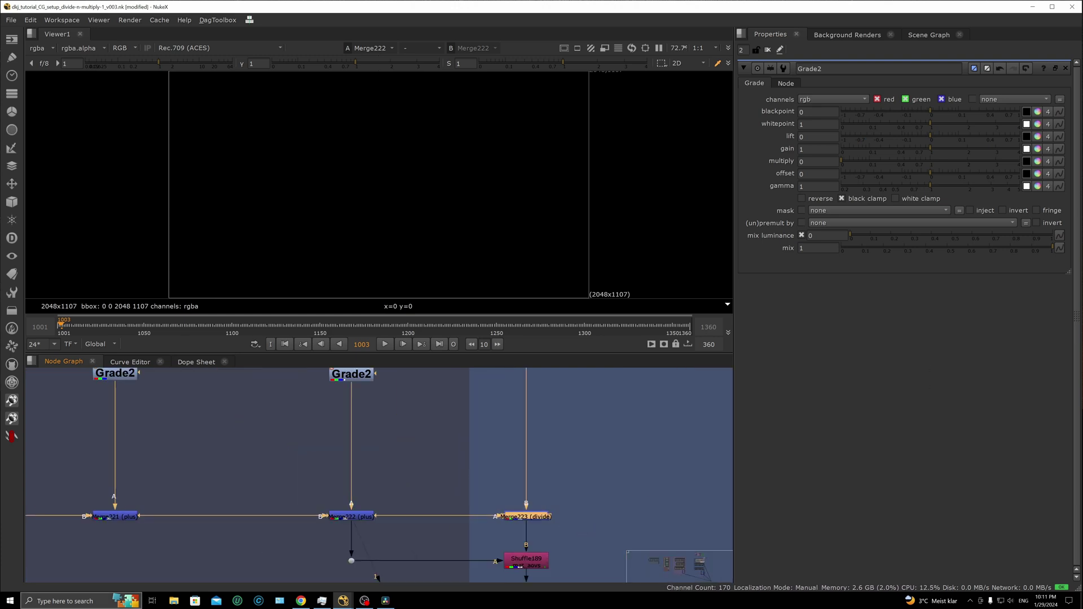
Switch to the Calculator and divide 2 by 0
left_click(82, 601)
type("calc")
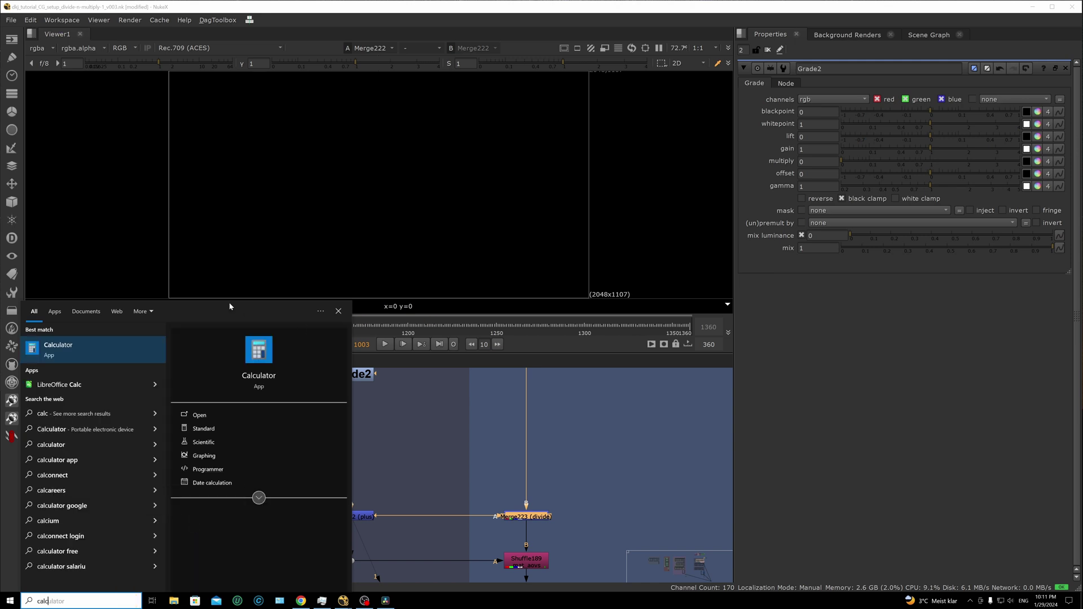
key("Return")
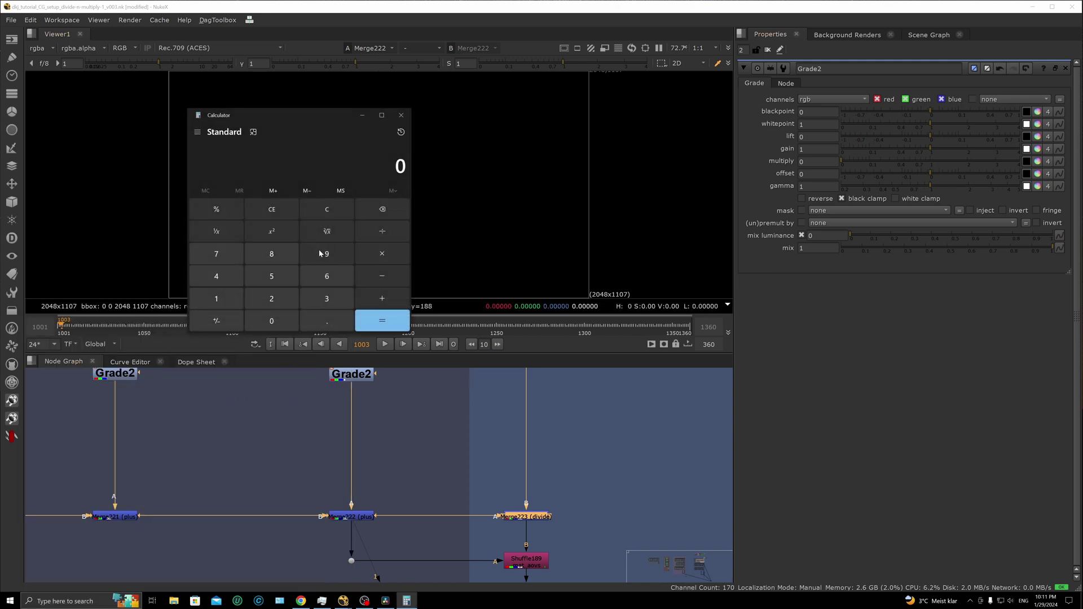
left_click_drag(329, 122, 387, 113)
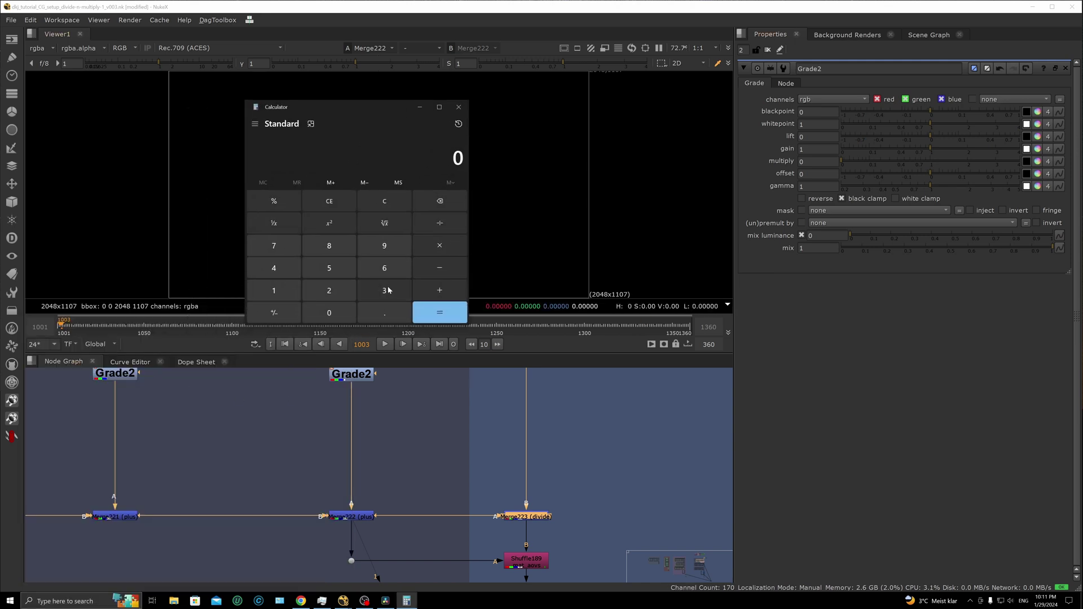
left_click(330, 290)
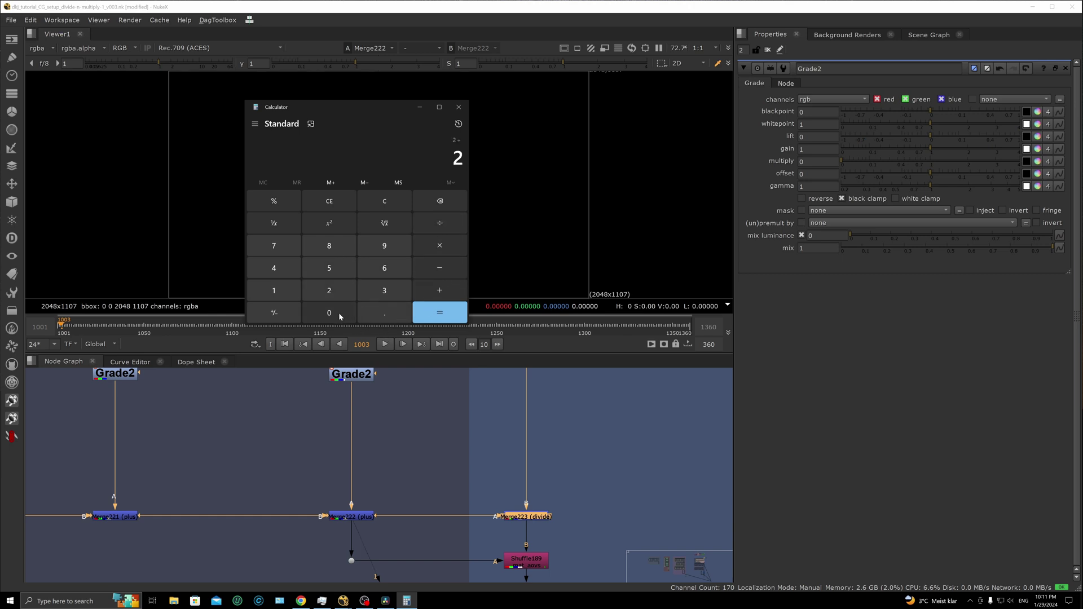
left_click(456, 290)
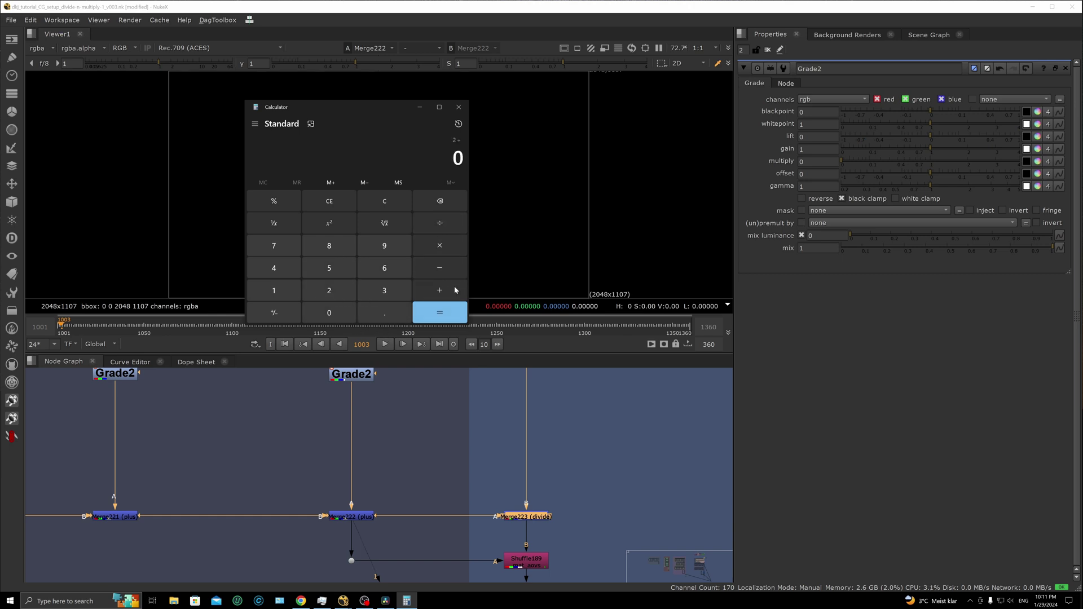
left_click(446, 315)
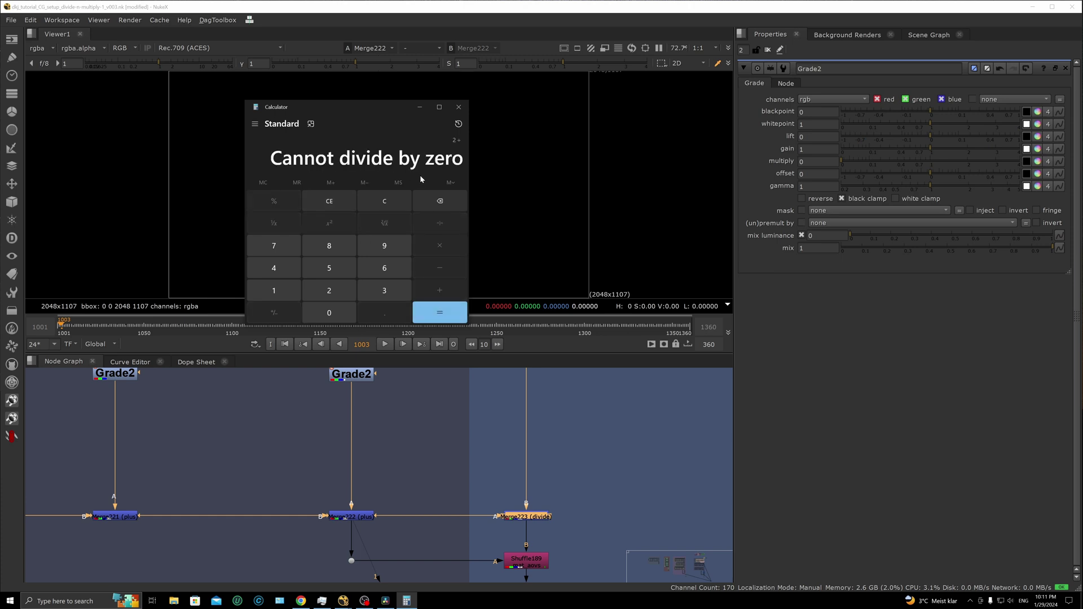
Return to NukeX, view the output of the material AOVs' divide merge and open its properties
left_click(623, 451)
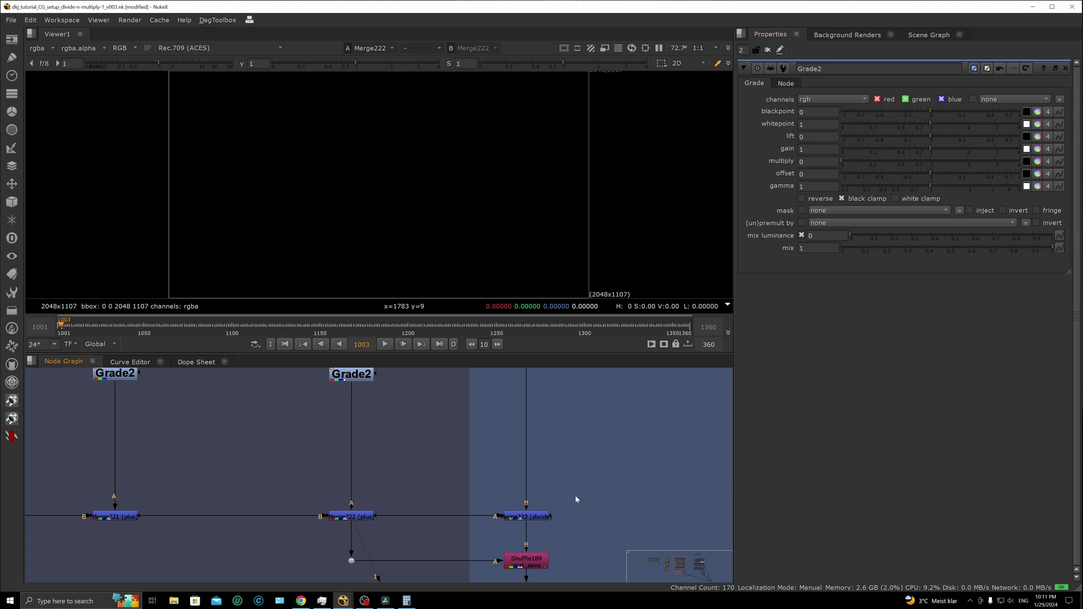
left_click_drag(576, 500, 468, 533)
key("1")
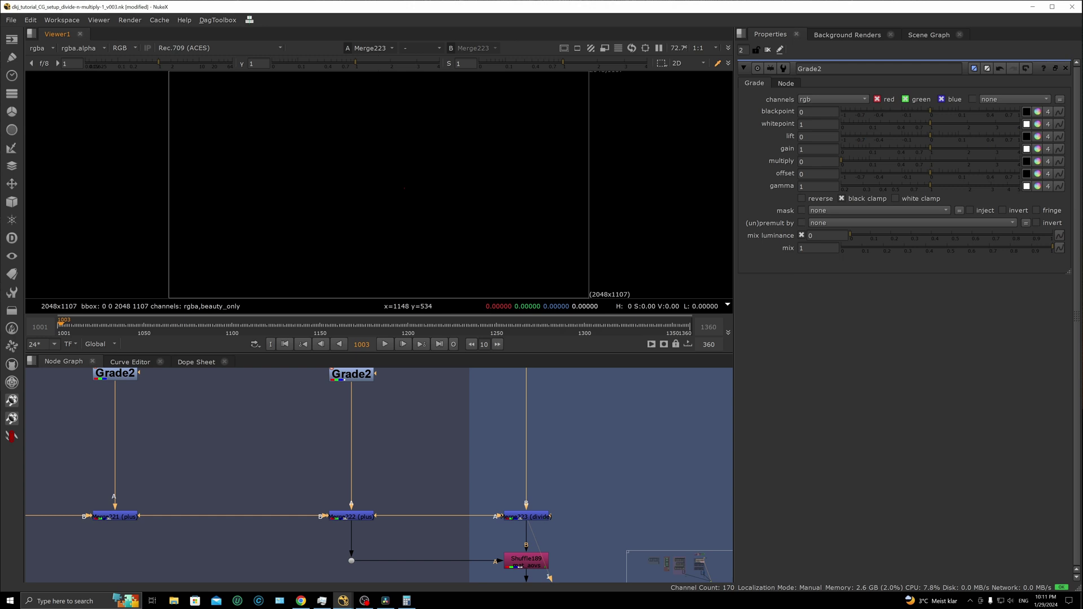
scroll(481, 437, "up", 3)
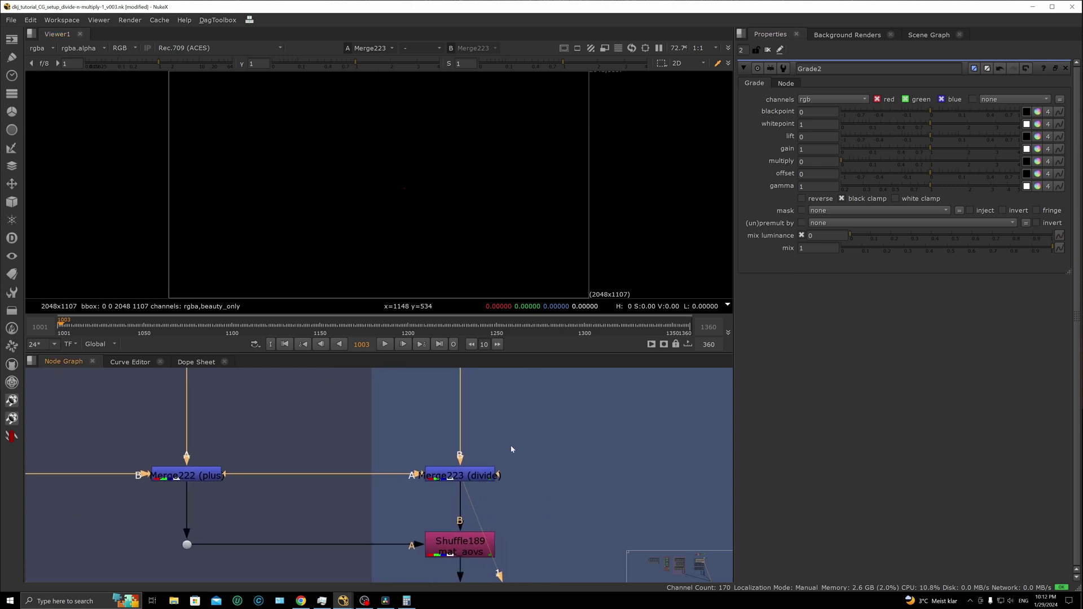
double_click(479, 477)
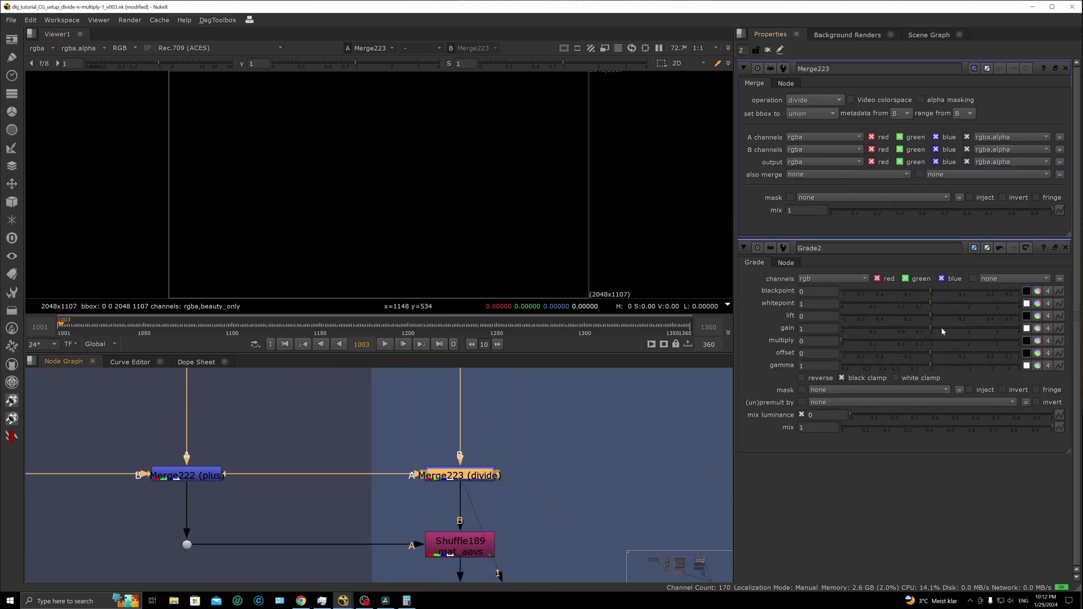
Close the properties of the material AOVs' cloned Grade and deselect the divide merge
left_click(1065, 248)
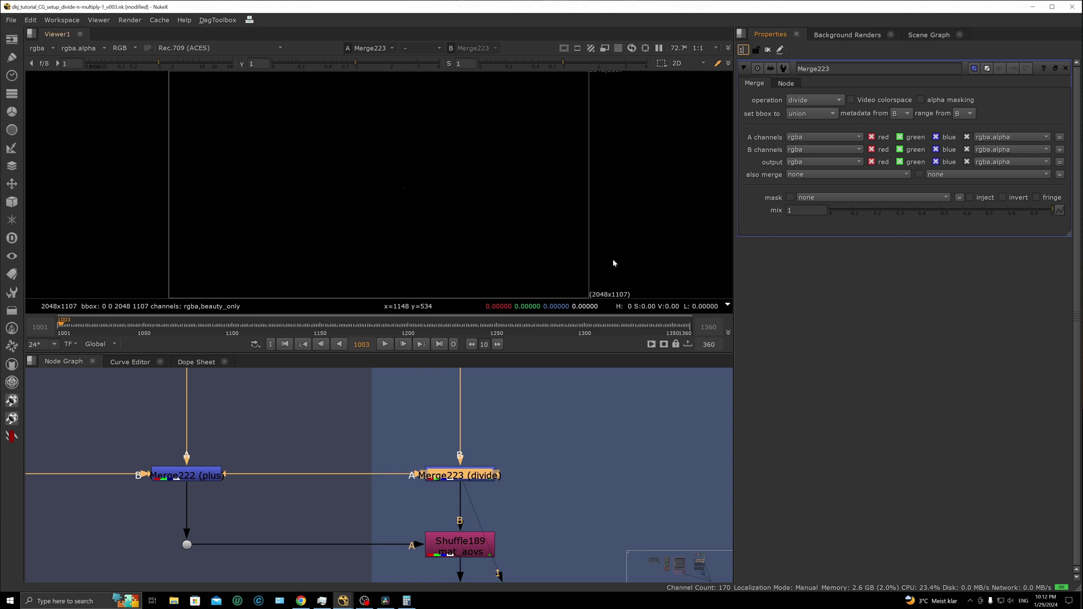
left_click(482, 475)
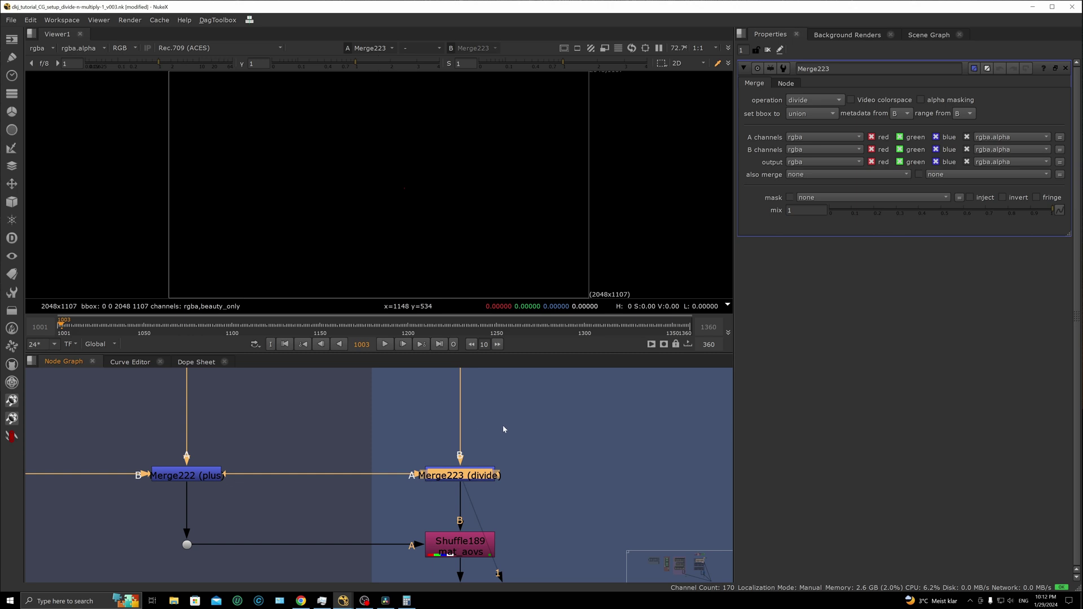
left_click(346, 442)
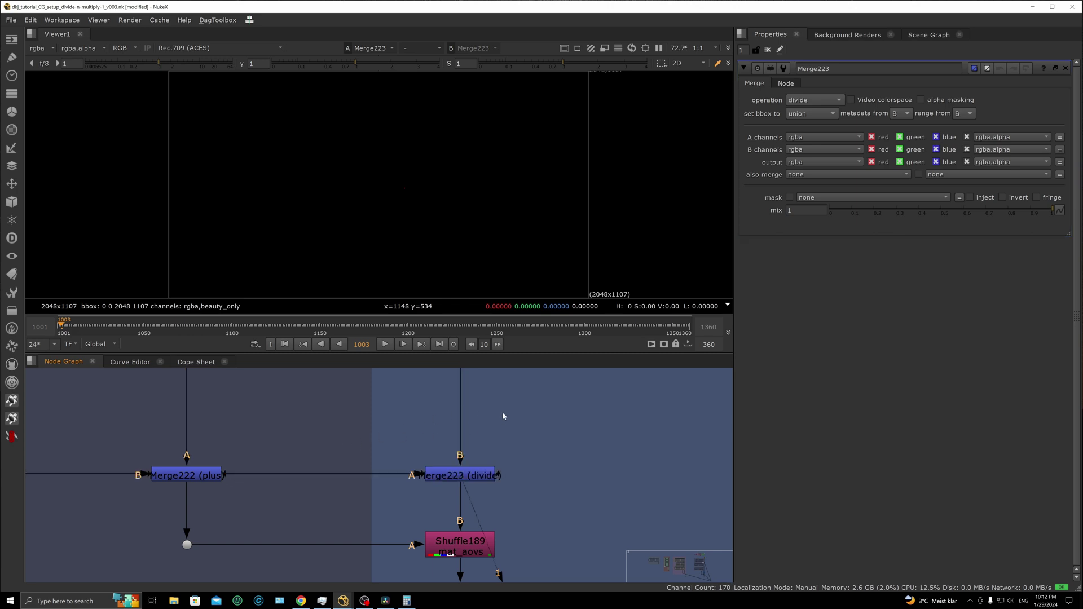
Examine the A and B inputs of the material AOVs' divide merge and how its output continues to the light group AOVs
middle_click_drag(502, 408, 464, 460, "alt")
scroll(451, 417, "down", 5)
middle_click_drag(452, 418, 429, 444)
scroll(428, 437, "down", 10)
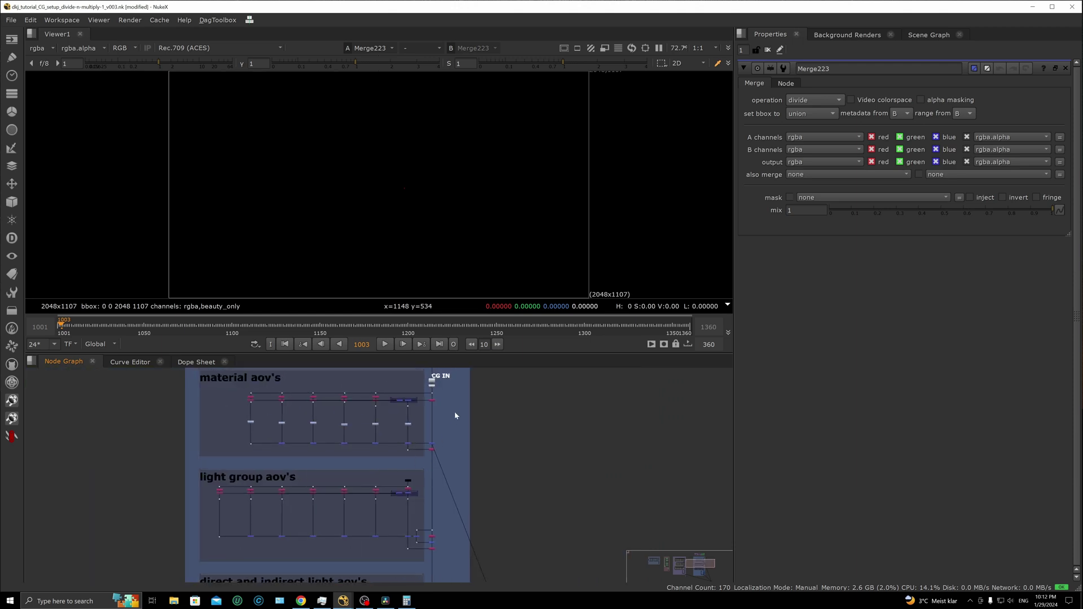
middle_click_drag(442, 522, 436, 482)
scroll(493, 450, "up", 10)
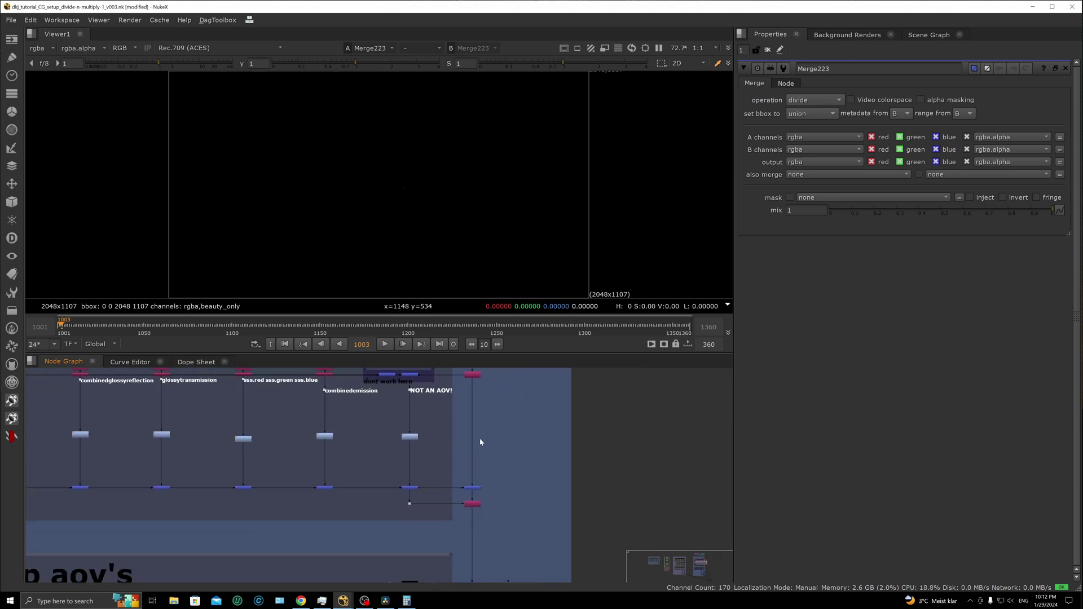
scroll(500, 475, "up", 8)
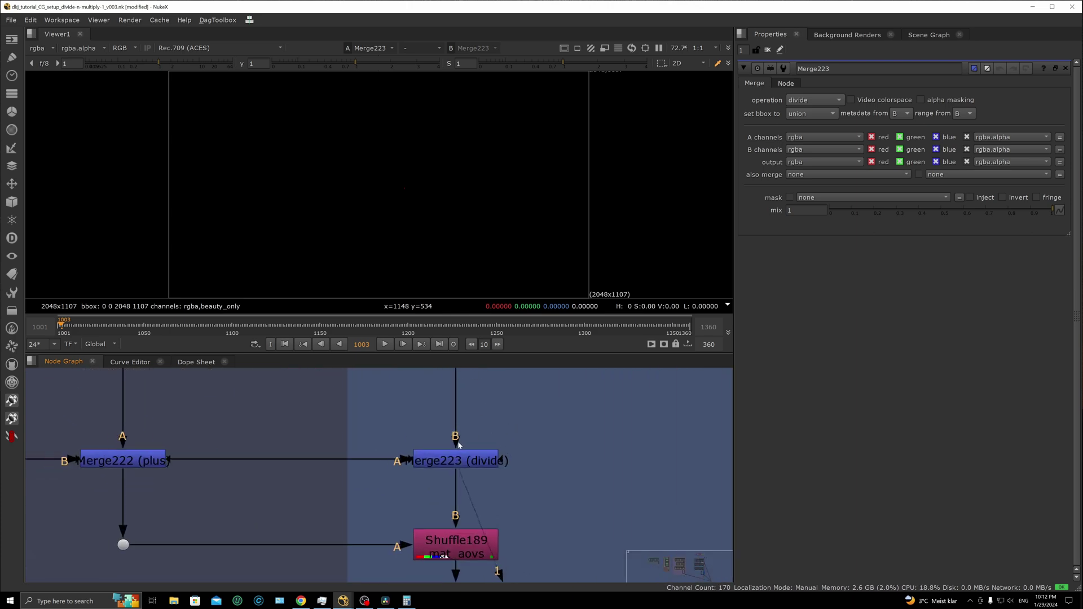
scroll(380, 456, "down", 5)
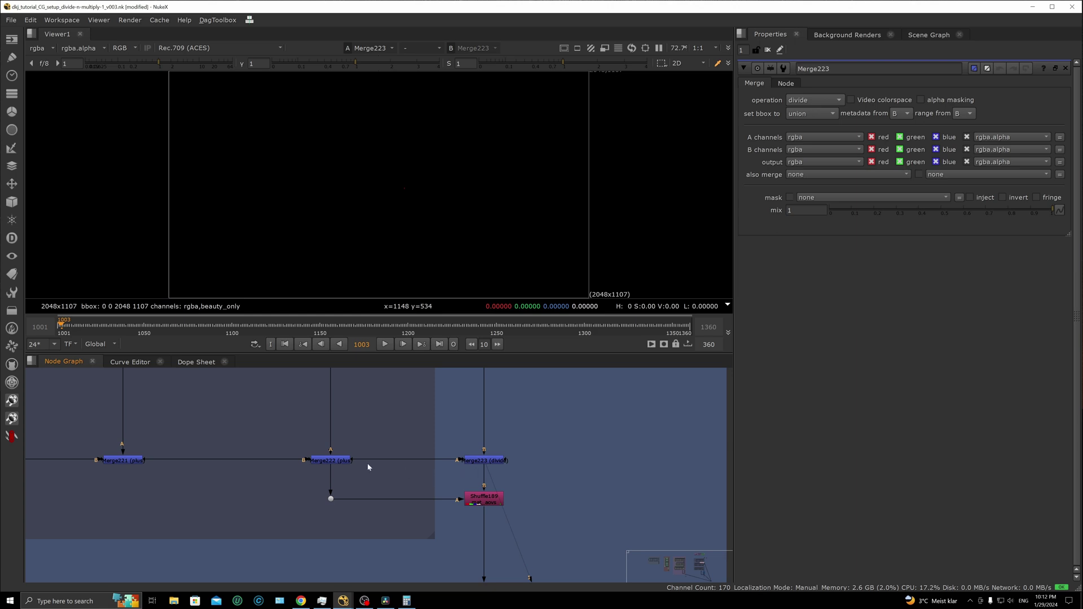
scroll(412, 463, "down", 8)
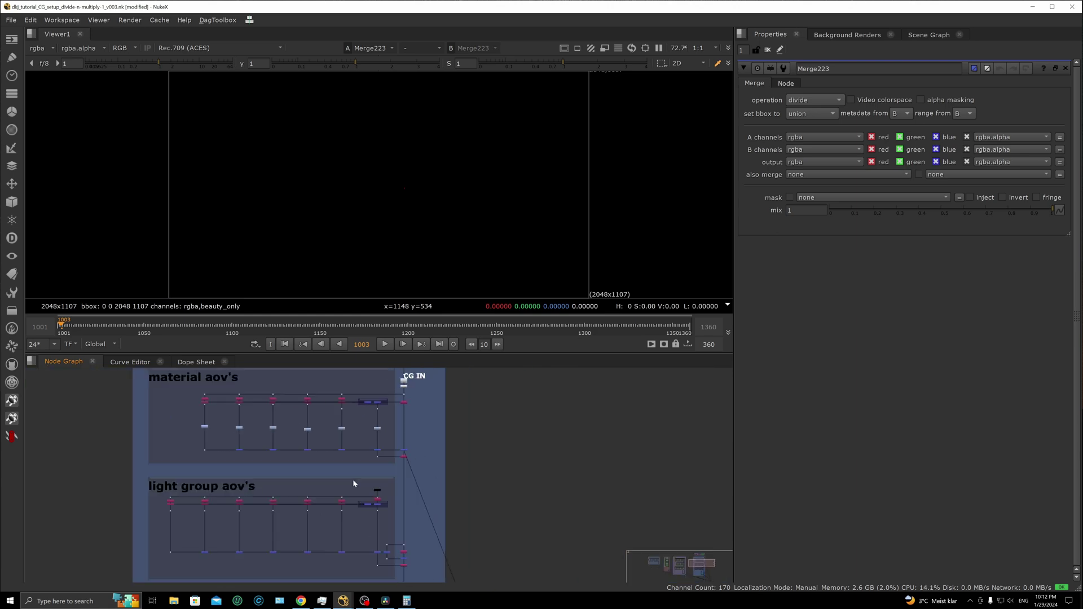
scroll(399, 451, "up", 8)
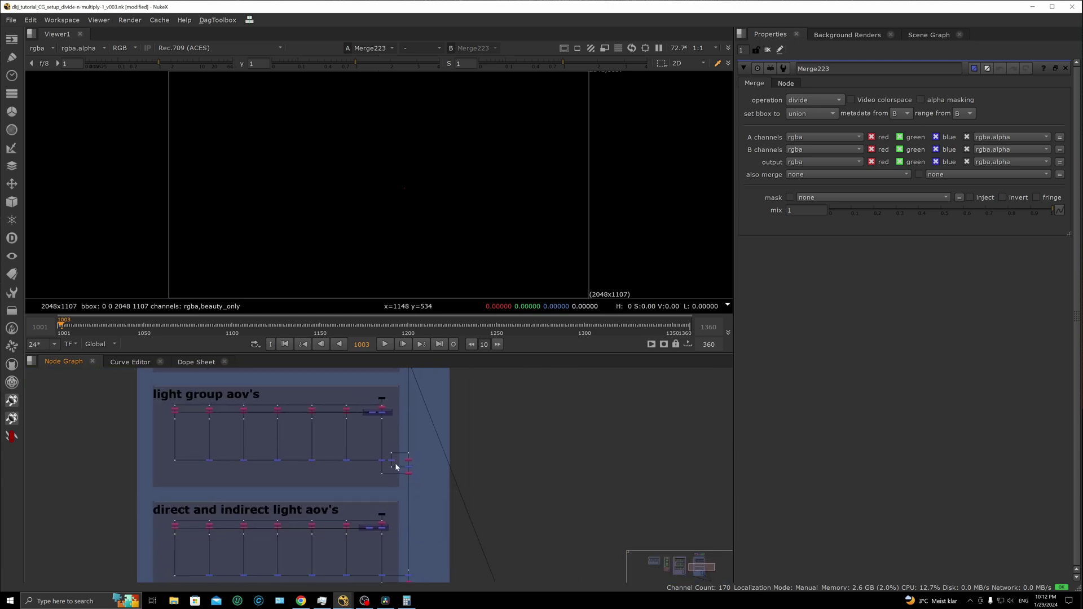
scroll(430, 447, "up", 4)
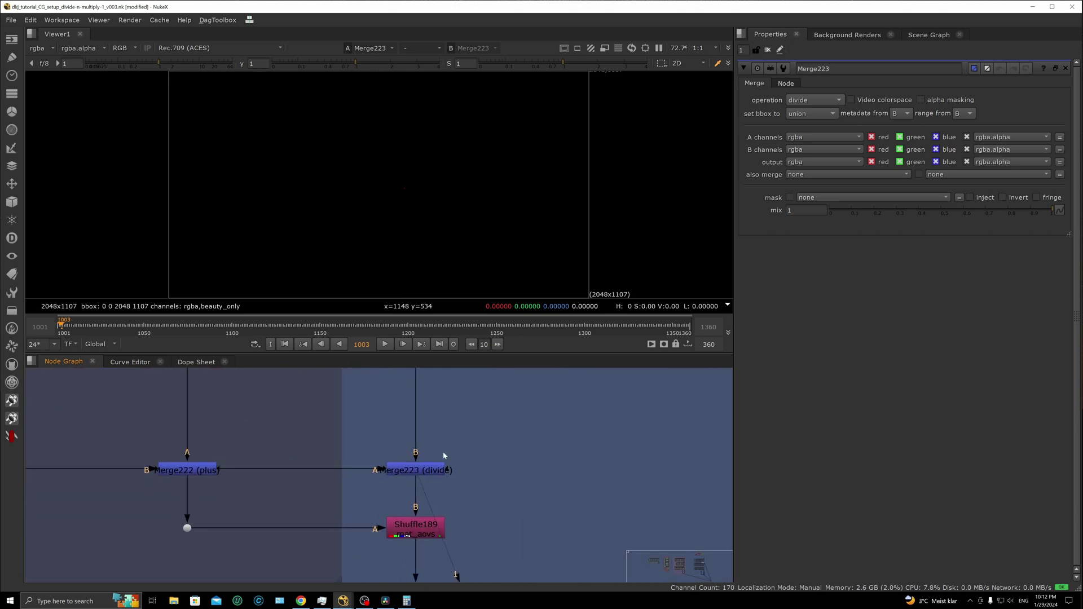
left_click(429, 458)
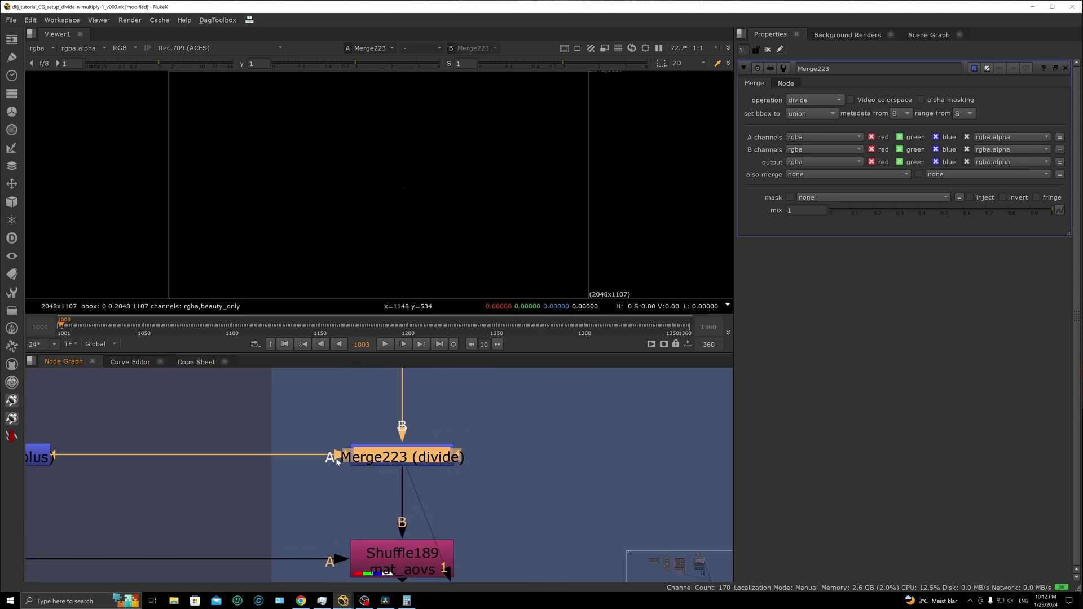
key("alt+Tab")
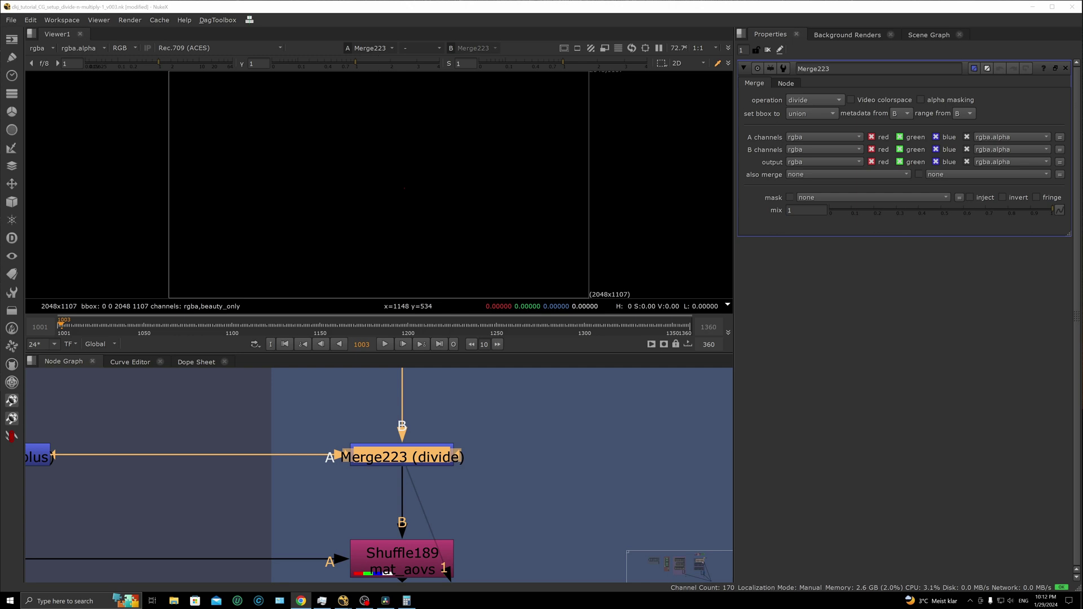
View the main pipe dot entering the light group AOVs, followed by the last plus merge summing the light groups
scroll(389, 498, "down", 5)
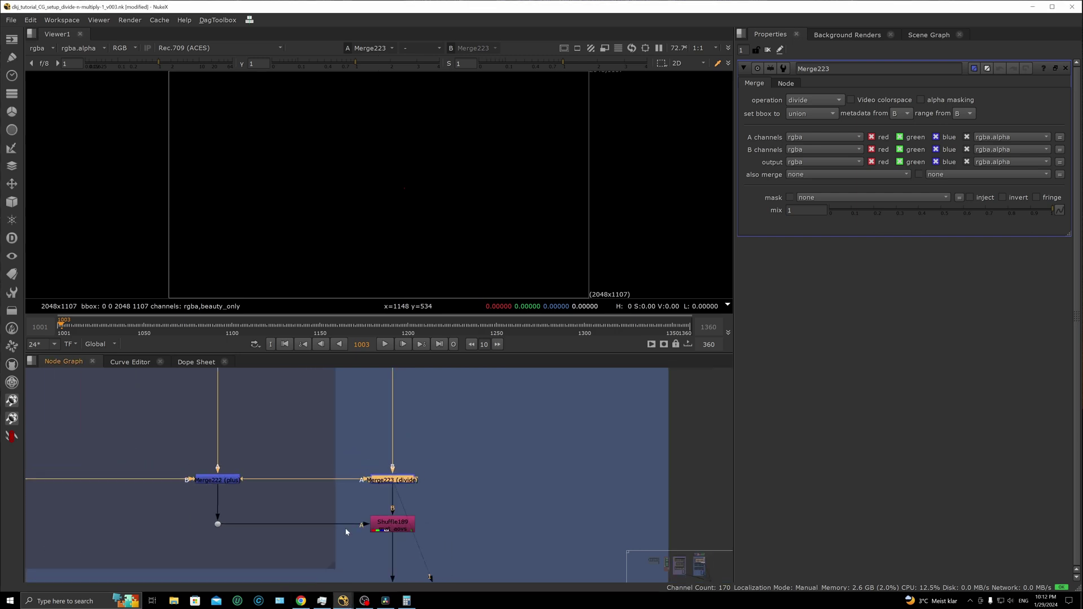
middle_click_drag(336, 556, 367, 453)
scroll(368, 480, "down", 3)
middle_click_drag(369, 531, 400, 380)
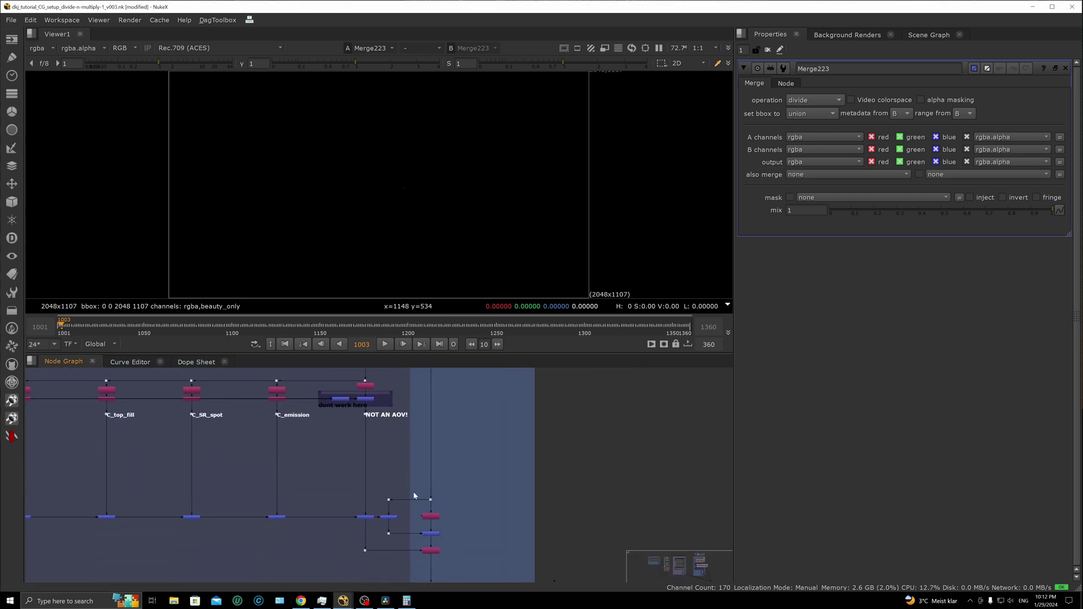
left_click(389, 500)
key("1")
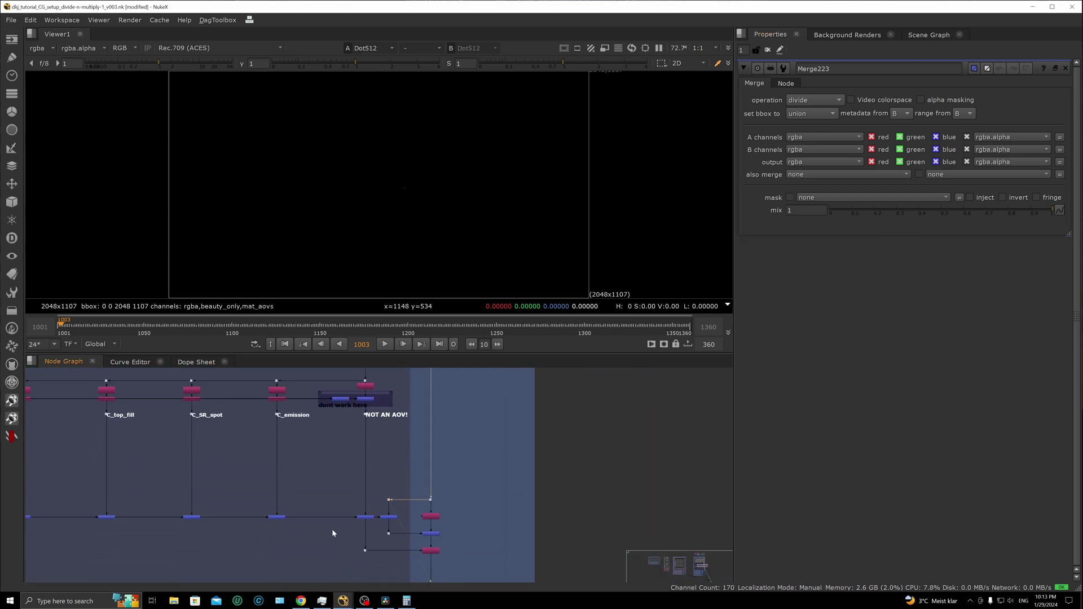
scroll(331, 529, "up", 3)
scroll(450, 503, "up", 2)
left_click(369, 507)
key("1")
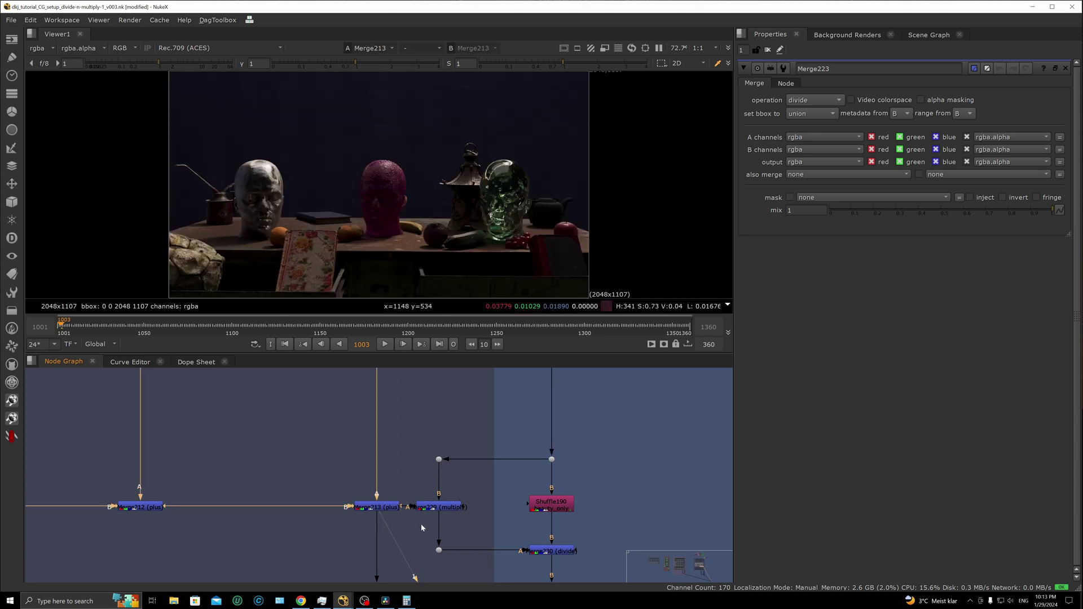
View the light group's multiply merge and the beauty_only Shuffle in the main pipe
left_click_drag(465, 447, 411, 519)
key("1")
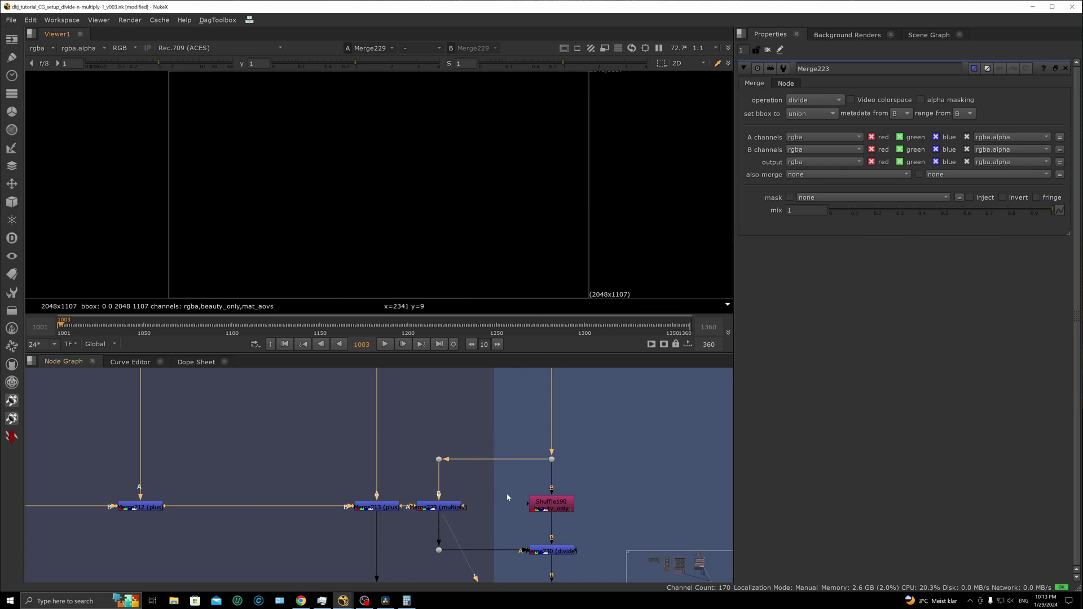
scroll(497, 504, "down", 2)
middle_click_drag(483, 511, 448, 490)
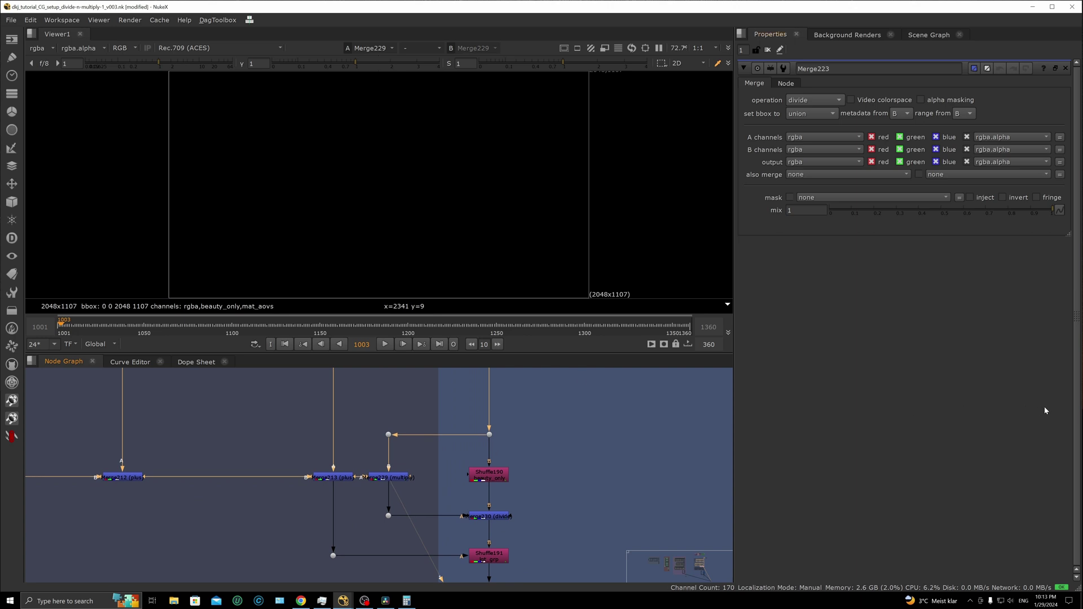
middle_click_drag(518, 472, 507, 449)
left_click(477, 452)
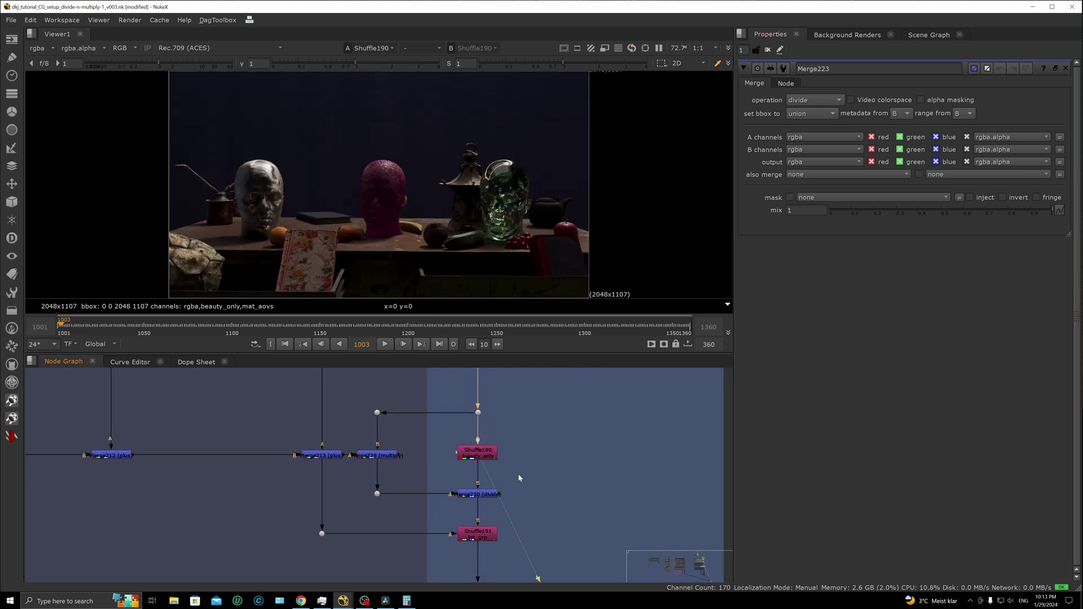
key("1")
Examine the beauty_only Shuffle and the inputs of the light group's divide merge below it
left_click(477, 452)
mouse_move(474, 443)
middle_mouse_down("alt")
mouse_move(449, 465)
mouse_move(479, 446)
middle_mouse_up("alt")
left_click(479, 472)
key("1")
left_click(387, 488)
left_click_drag(445, 458, 527, 500)
Compare the last plus merge of the direct and indirect light AOVs with the main pipe dot above their final merge
left_click(544, 492)
middle_click_drag(488, 443, 465, 444, "alt")
middle_click_drag(465, 444, 452, 478, "alt")
middle_click_drag(477, 540, 455, 449)
left_click(377, 466)
key("1")
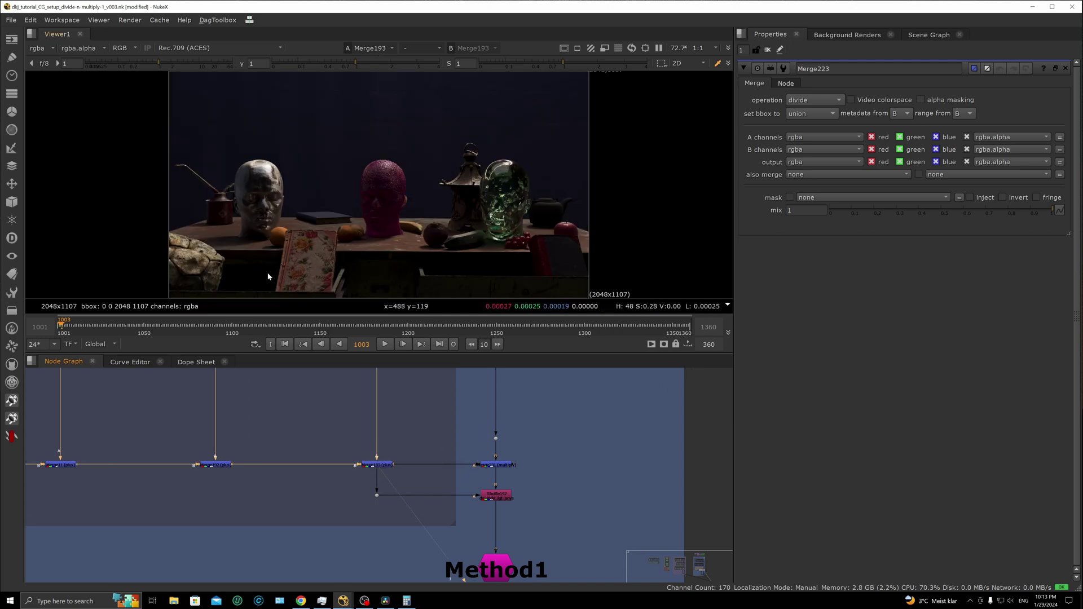
left_click(496, 438)
key("1")
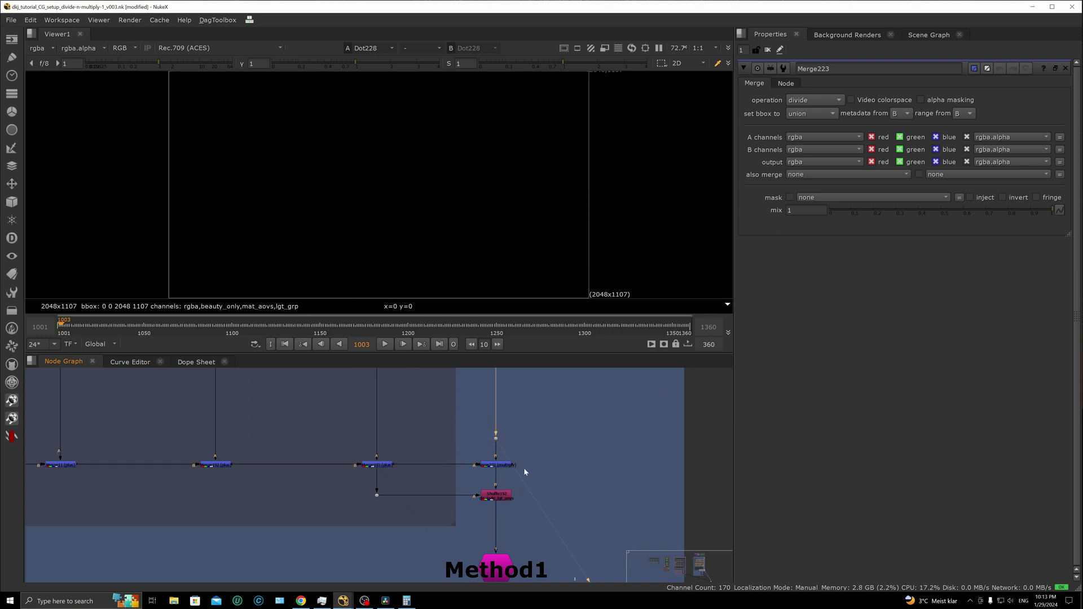
View the Method1 output and examine the whole divide and multiply setup from material AOVs to direct and indirect light AOVs
left_click(500, 466)
left_click(428, 489)
middle_click_drag(492, 399, 455, 492, "alt")
left_click(496, 469)
key("1")
middle_click_drag(483, 443, 480, 470)
middle_click_drag(470, 430, 468, 458)
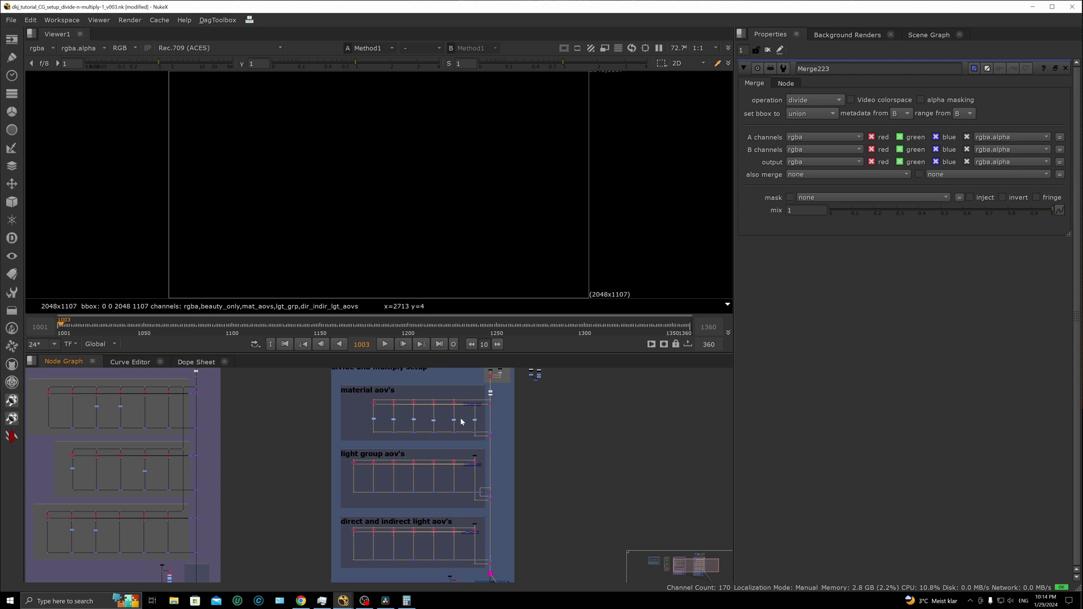
middle_click_drag(518, 525, 520, 515)
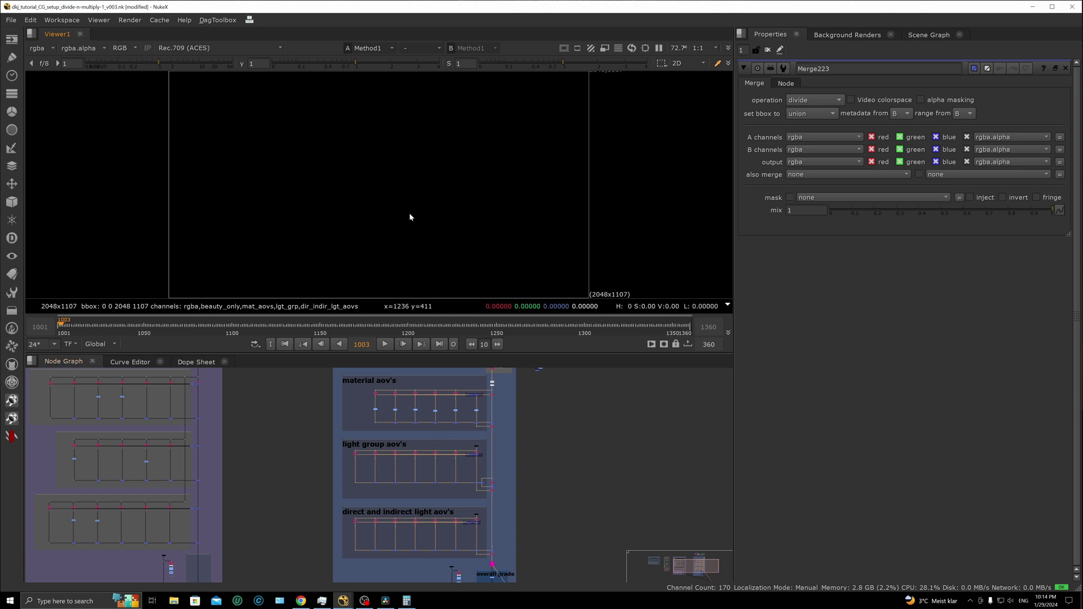
View the C_high_key light group and insert a Grade below its dot
scroll(411, 445, "up", 10)
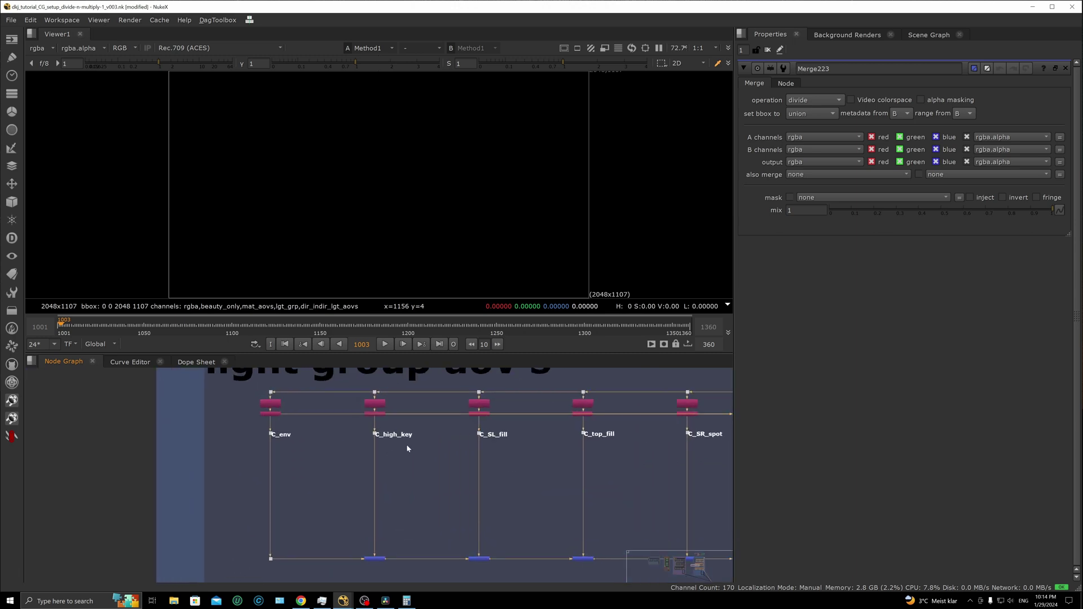
key("1")
left_click(382, 475)
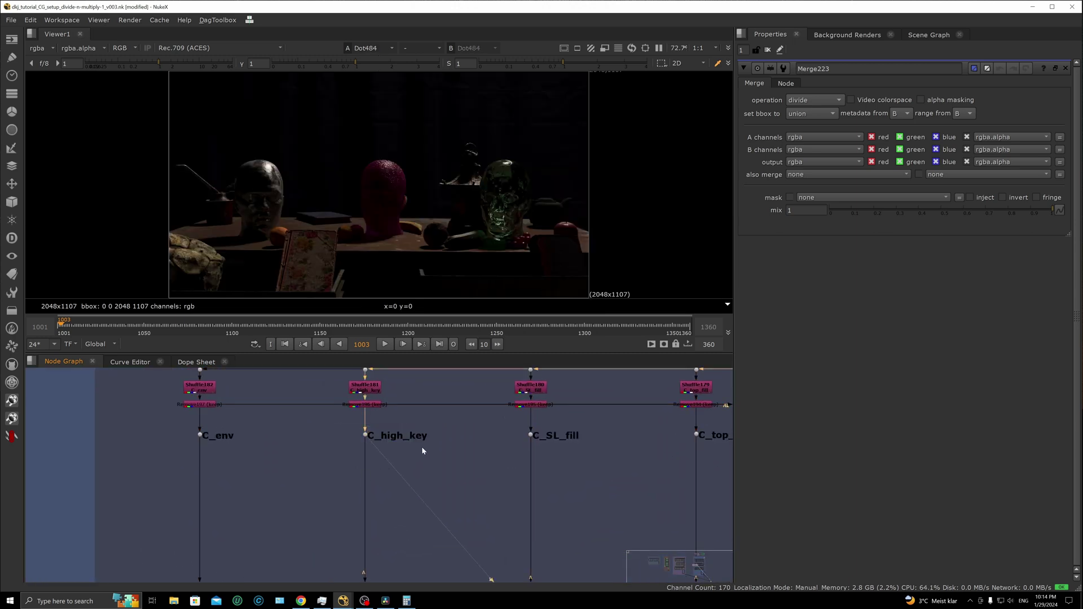
left_click(365, 435)
key("g")
left_click_drag(365, 446, 365, 496)
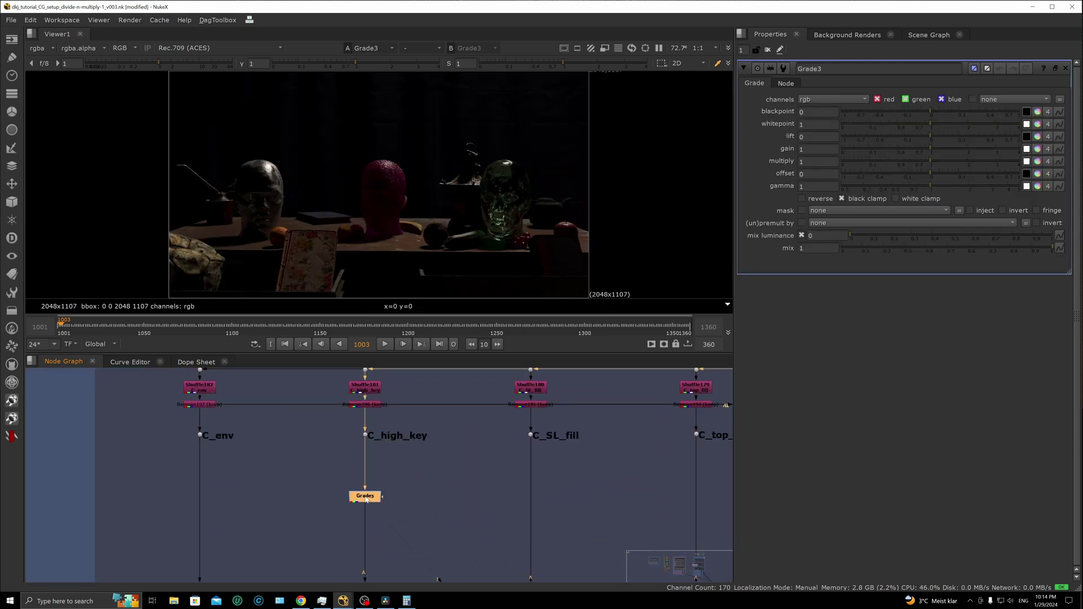
View the light groups' last plus merge and set the C_high_key Grade's multiply to 4 and gamma to 2.2
scroll(368, 496, "down", 5)
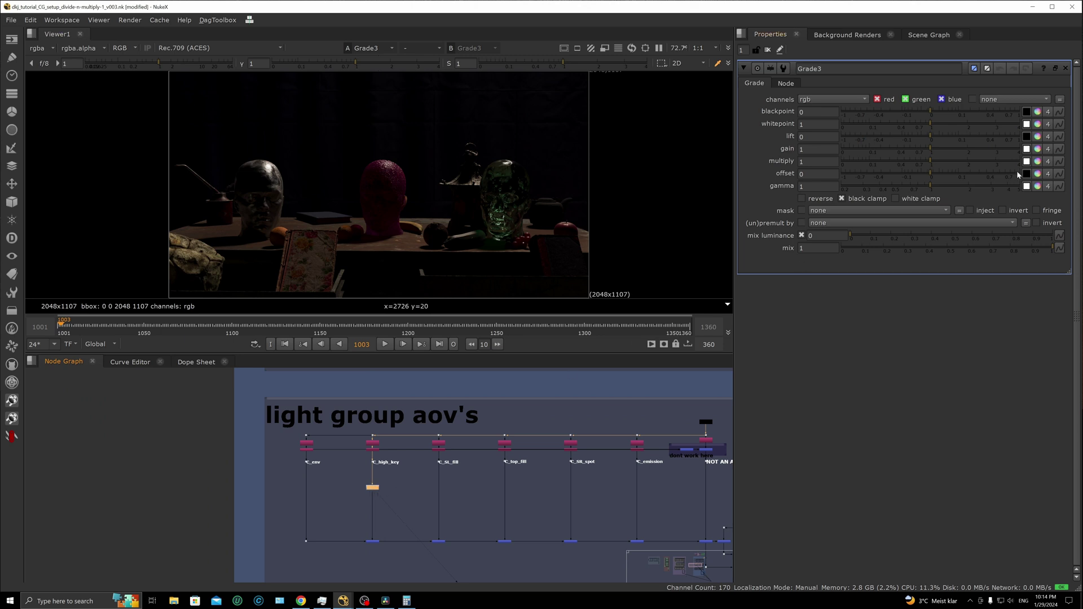
scroll(405, 464, "down", 5)
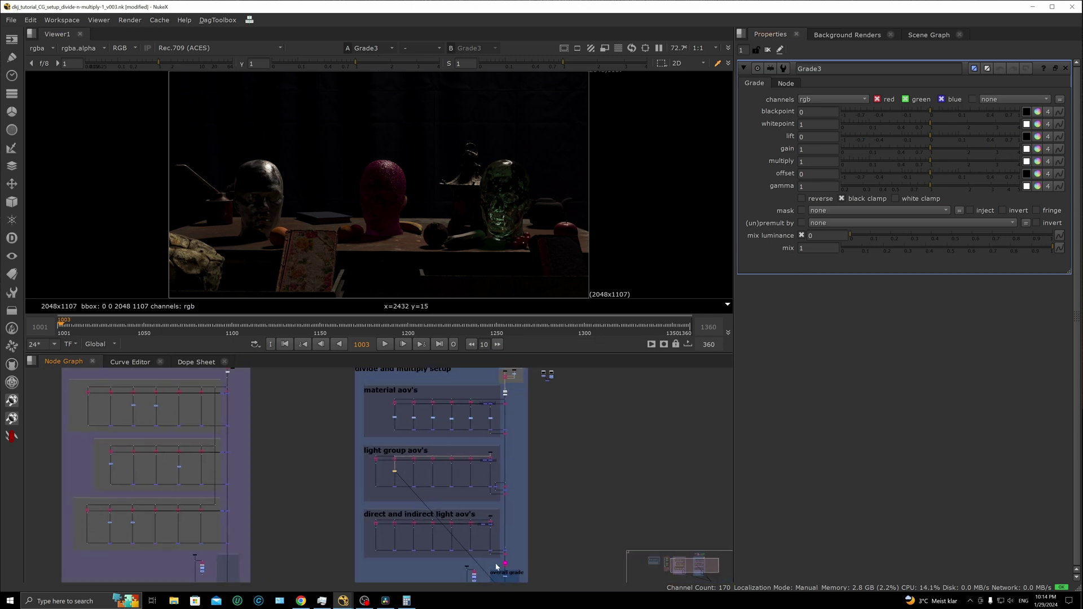
left_click_drag(931, 163, 1019, 162)
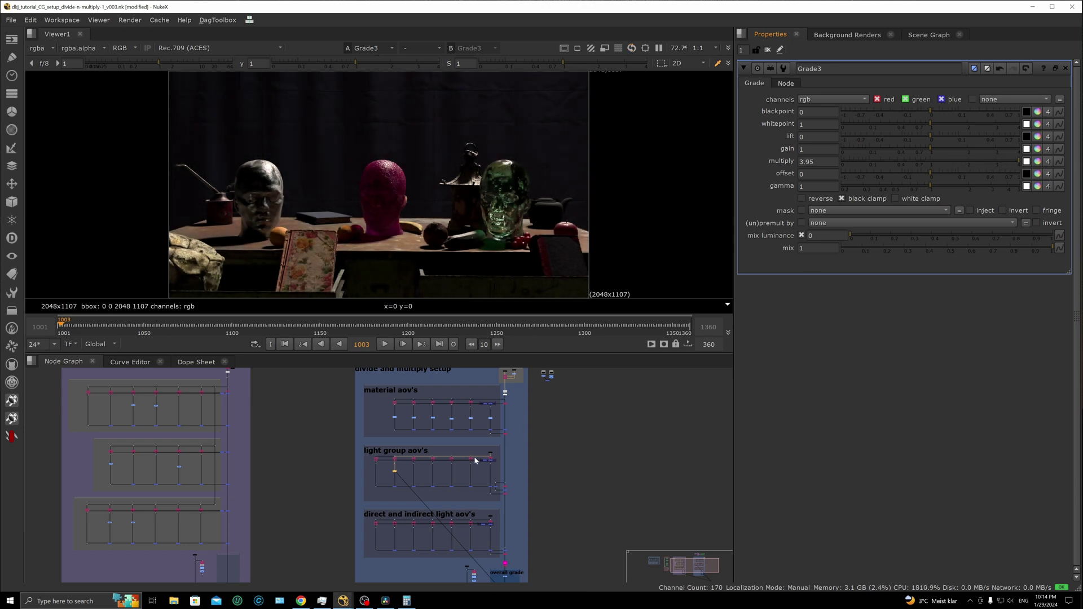
scroll(453, 491, "up", 6)
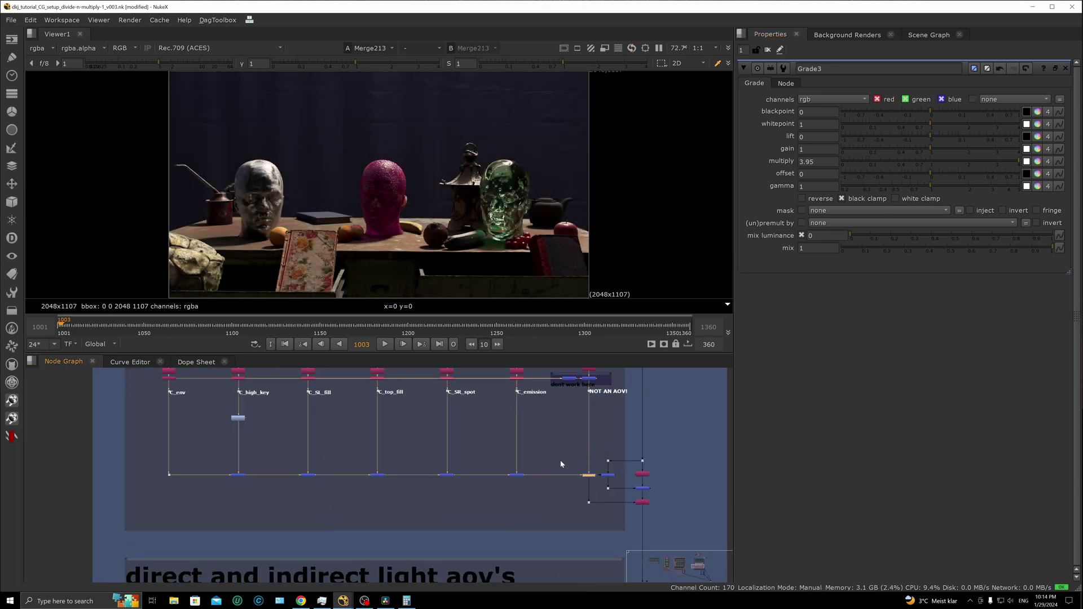
left_click(238, 418)
key("1")
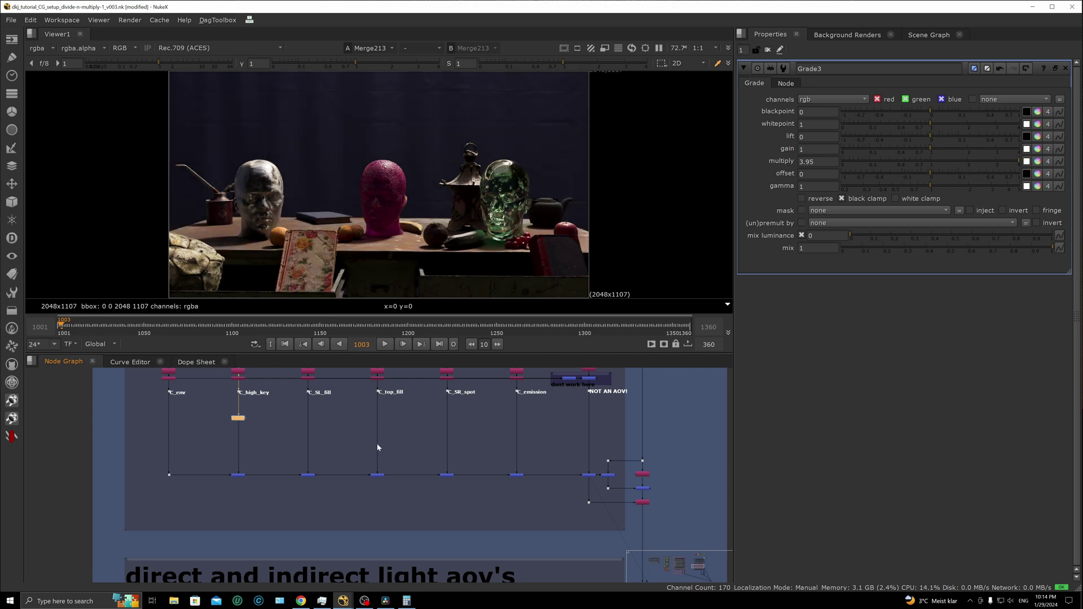
scroll(508, 451, "up", 4)
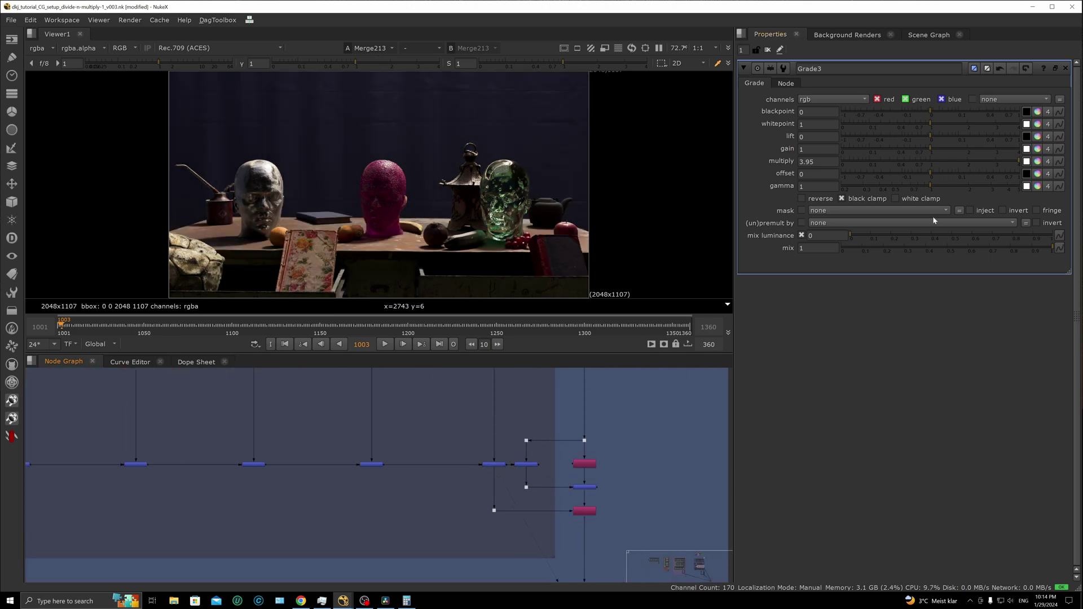
left_click_drag(948, 161, 1034, 161)
left_click_drag(932, 186, 974, 186)
Compare the main pipe dot feeding the light group's multiply merge with the graded sum at the last plus merge
scroll(526, 462, "up", 3)
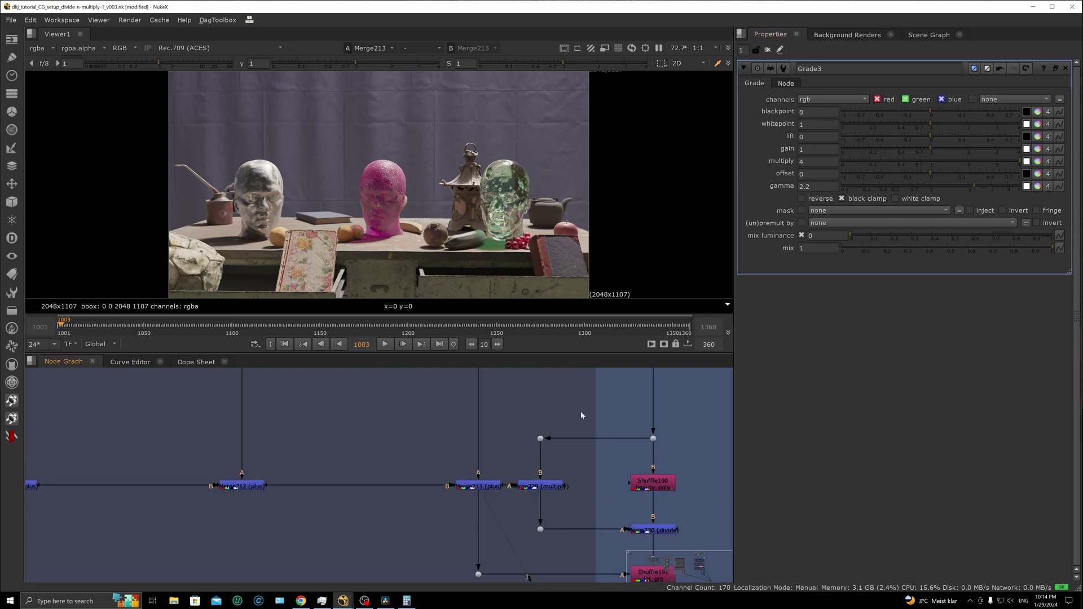
key("1")
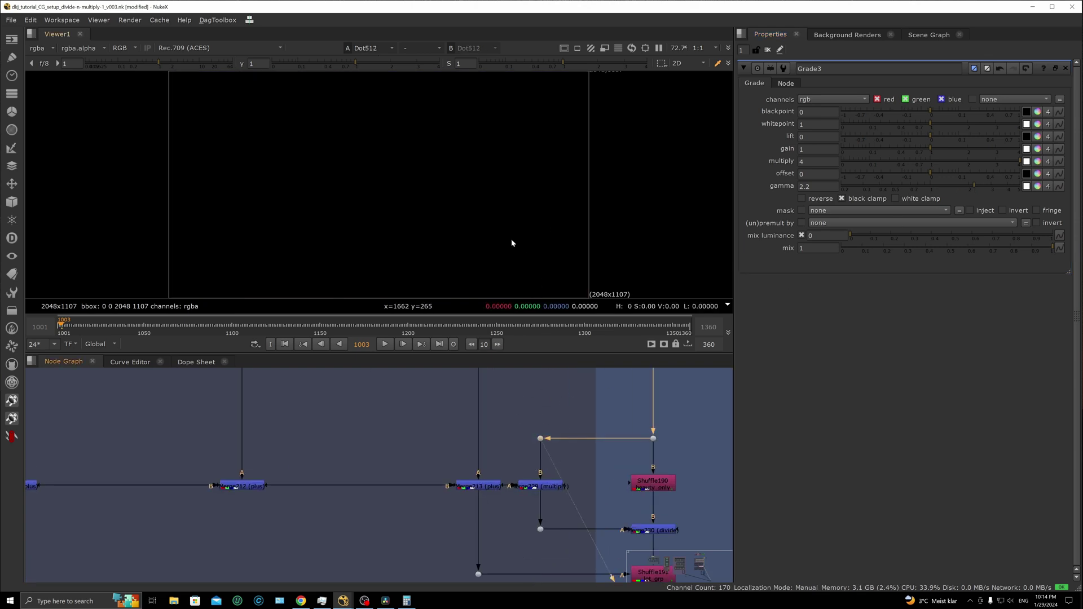
left_click(511, 461)
left_click_drag(424, 464, 518, 506)
key("1")
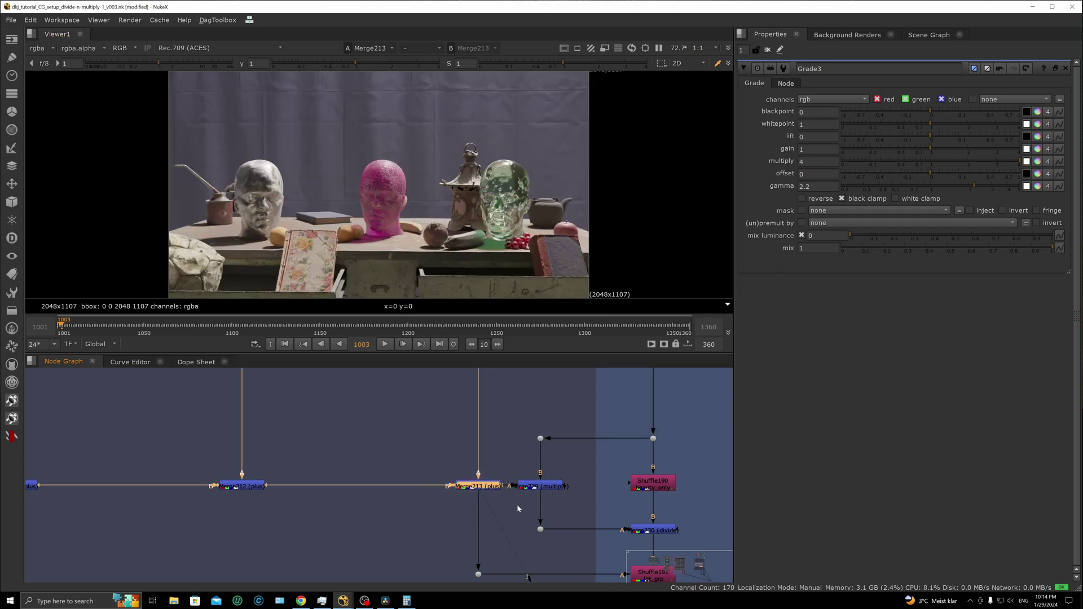
View the light group section's multiply merge and the final output dot of the divide and multiply setup
left_click(501, 454)
left_click_drag(504, 458, 570, 509)
key("1")
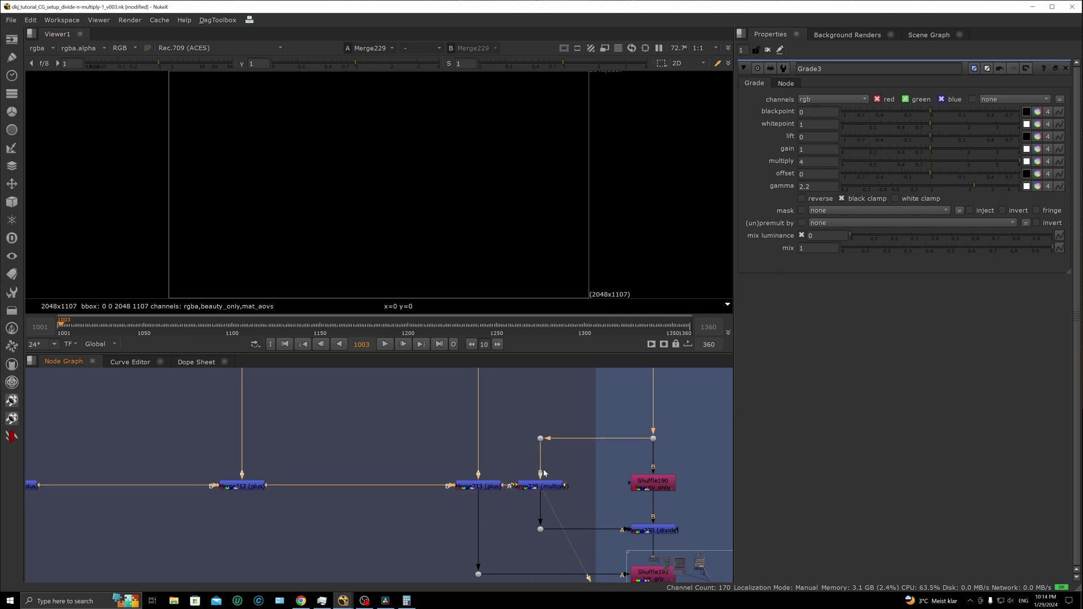
scroll(544, 473, "down", 6)
left_click_drag(512, 522, 526, 529)
key("1")
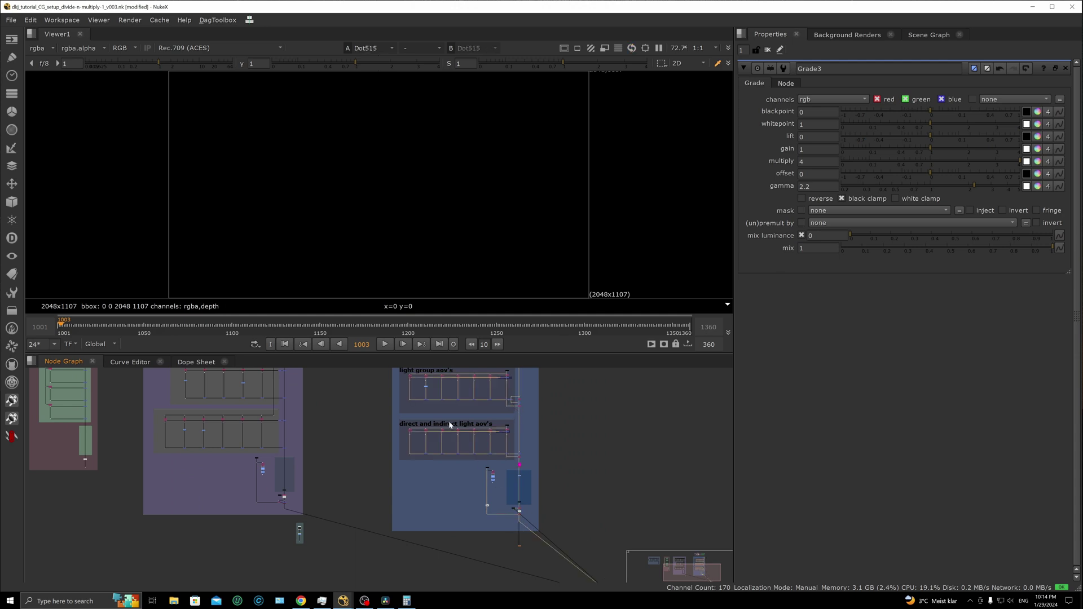
Add a Grade to the second branch of the direct and indirect light AOVs and set its multiply to 1.38
left_click_drag(417, 380, 432, 390)
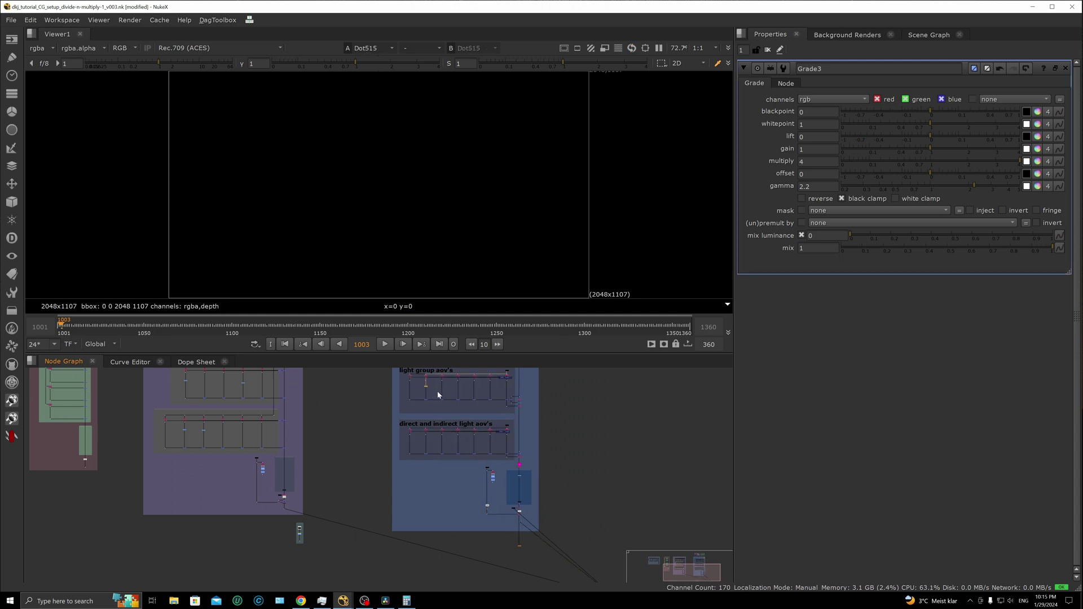
middle_click_drag(435, 390, 430, 436)
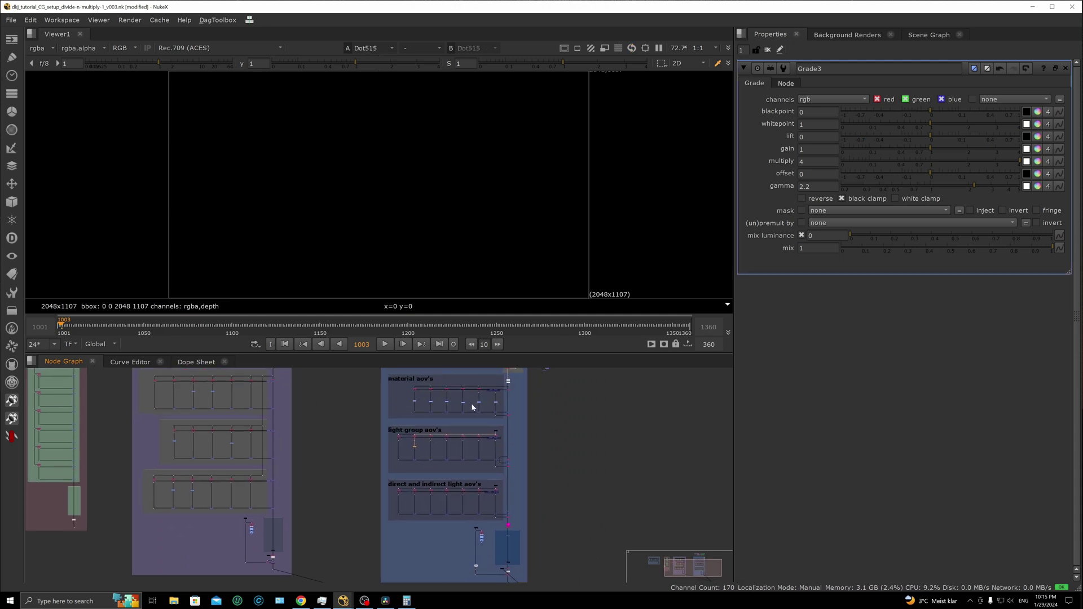
double_click(415, 500)
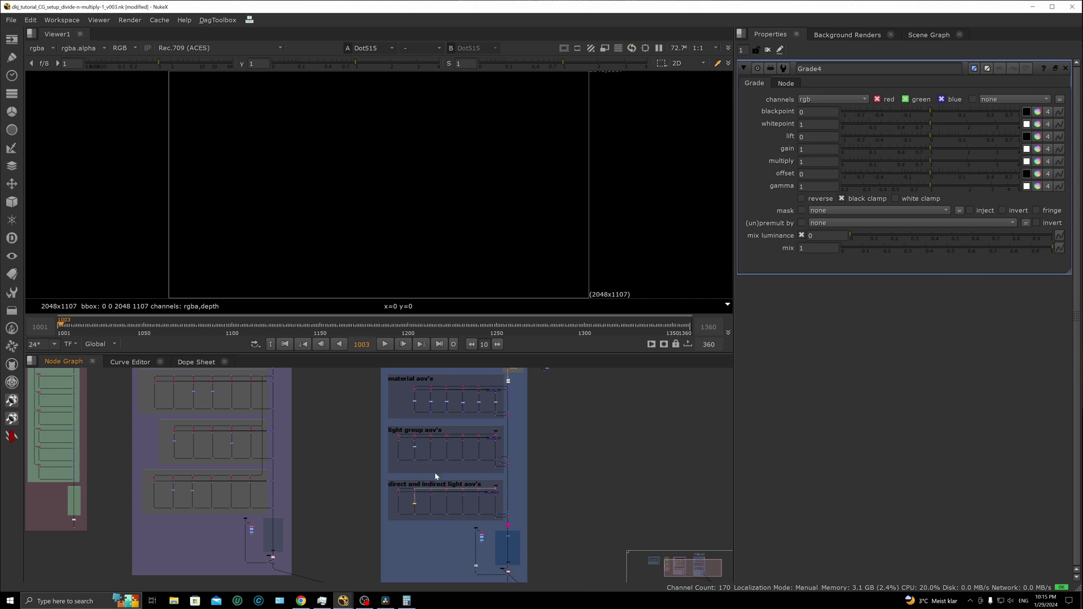
left_click(916, 164)
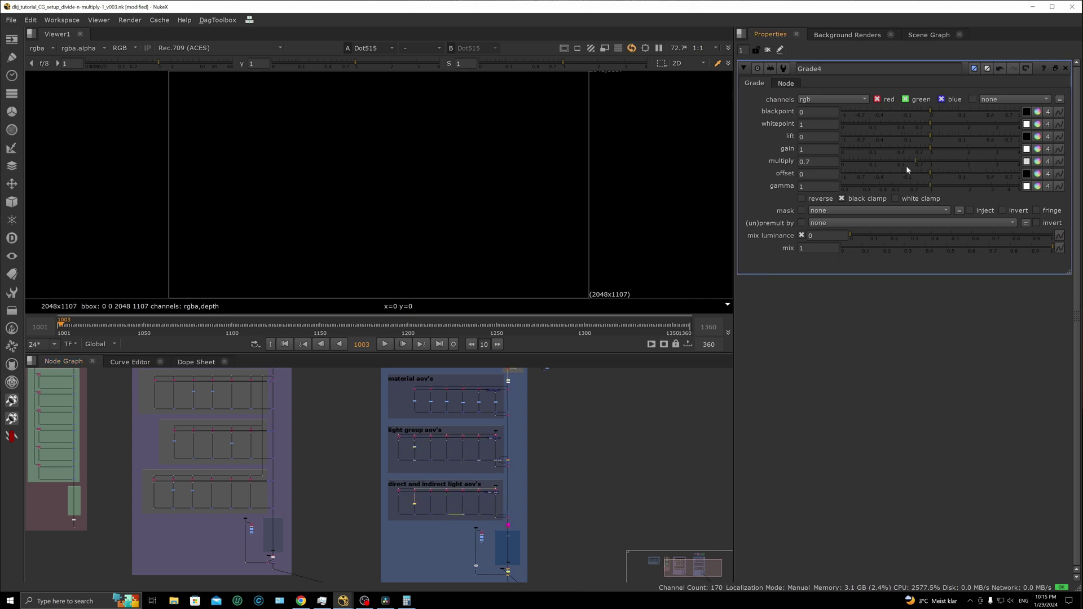
left_click(947, 162)
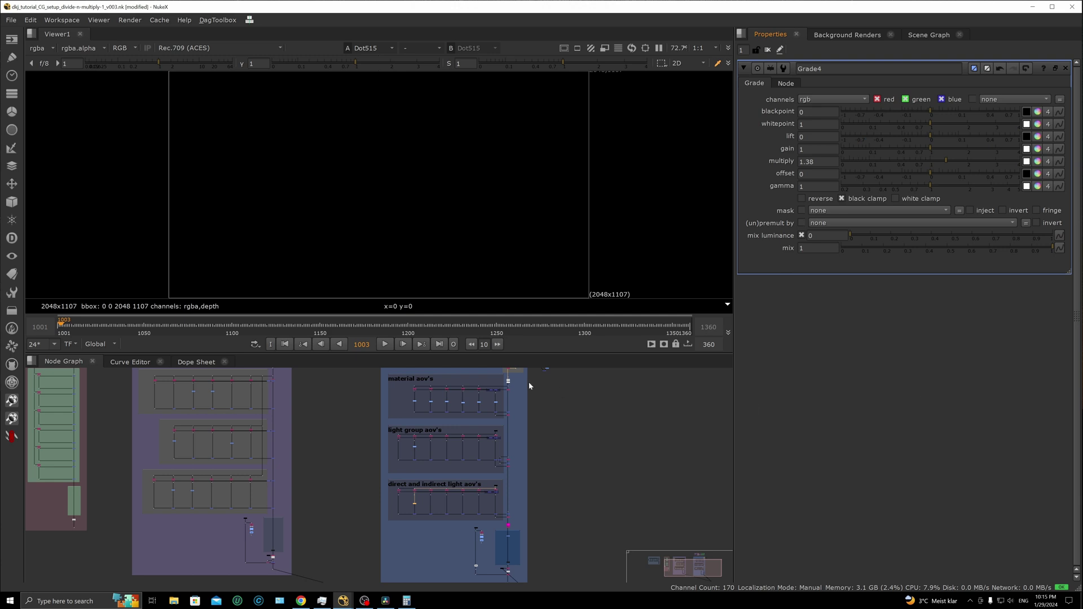
Delete the Grades from the light group AOVs and the direct and indirect light AOVs in the divide and multiply setup
left_click_drag(409, 442, 422, 452)
key("Delete")
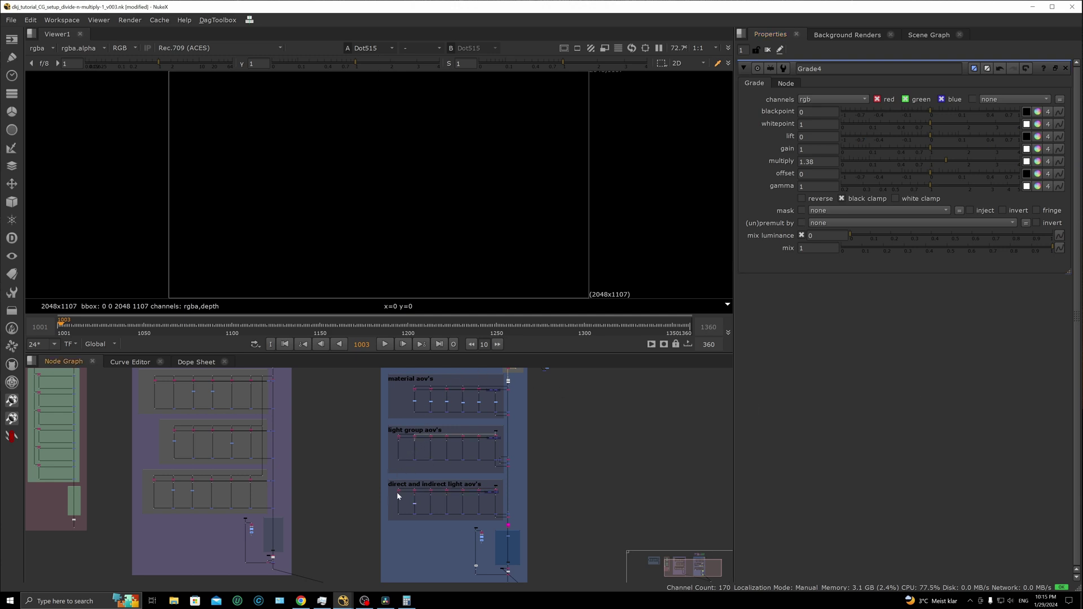
left_click_drag(398, 497, 419, 509)
key("Delete")
Set the multiply of the combineddiffuse Grade in the material AOVs to 0.92
left_click_drag(399, 396, 494, 412)
scroll(446, 389, "up", 6)
double_click(388, 411)
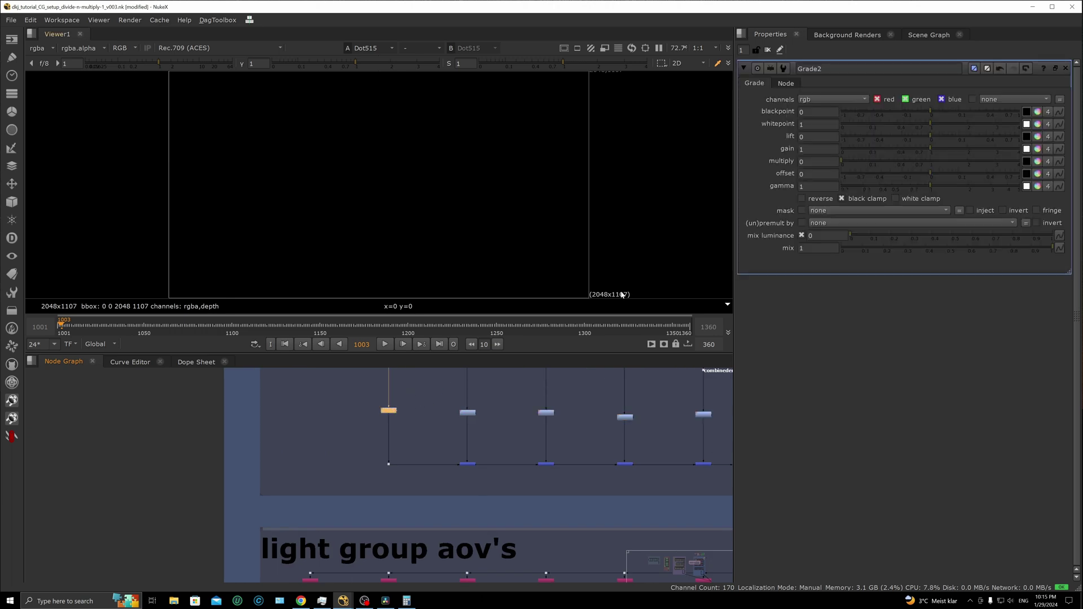
left_click(914, 162)
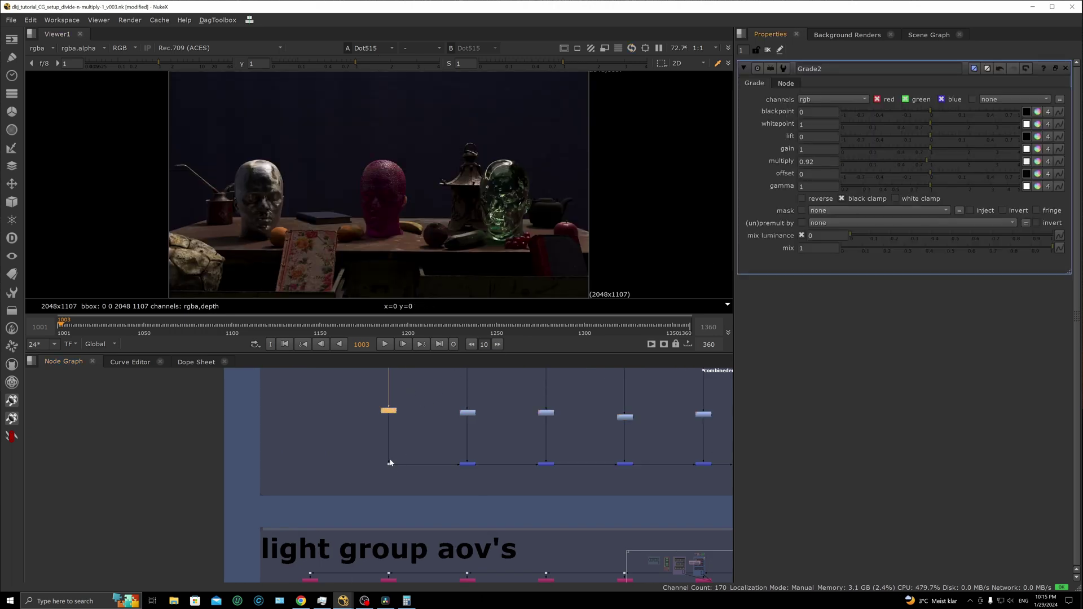
Delete all the Grades from the material AOV branches of the divide and multiply setup
scroll(390, 459, "down", 5)
left_click_drag(333, 421, 516, 438)
key("Delete")
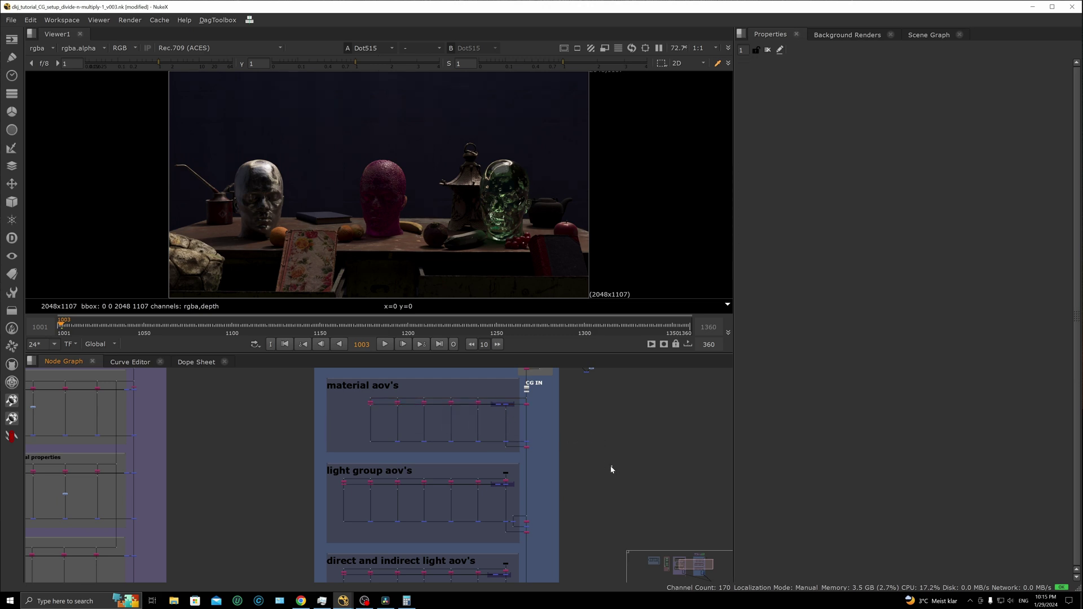
Delete the remaining Grades from all three sections of the add and subtract combined setup
key("f")
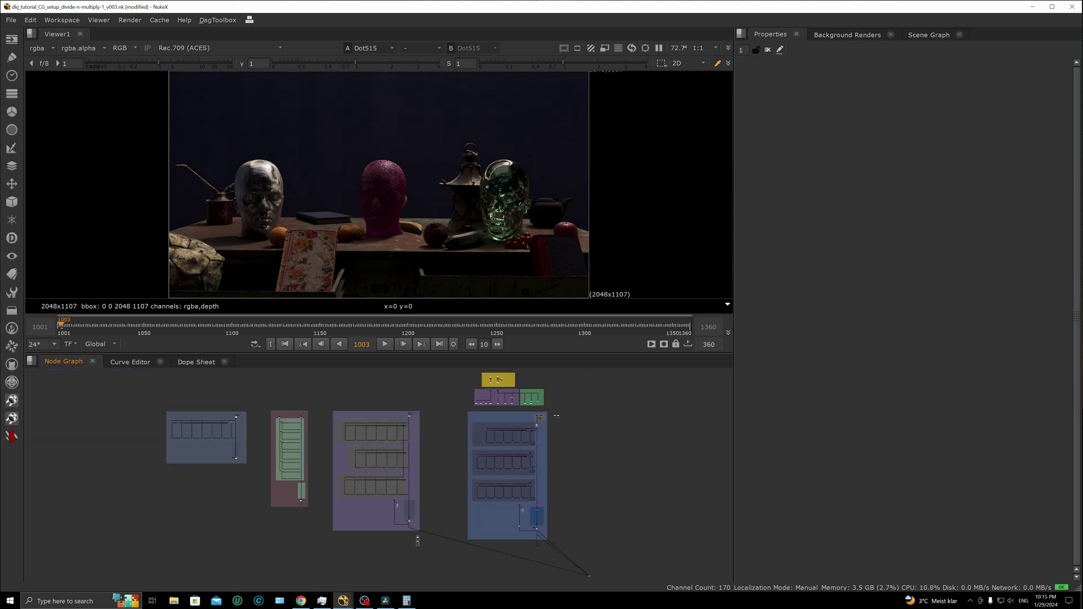
scroll(485, 455, "up", 5)
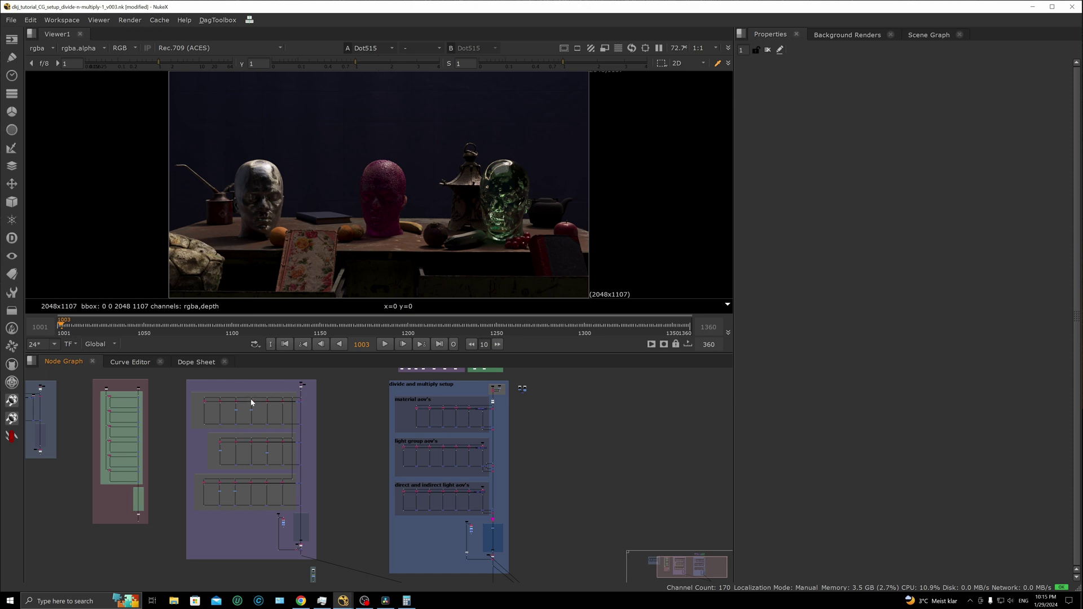
left_click_drag(225, 405, 256, 413)
left_click_drag(212, 444, 247, 498)
key("Delete")
key("Delete")
Select the labelled dots below the material AOV shuffles, from combineddiffuse to NOT AN AOV, and clear the selection
scroll(471, 415, "up", 8)
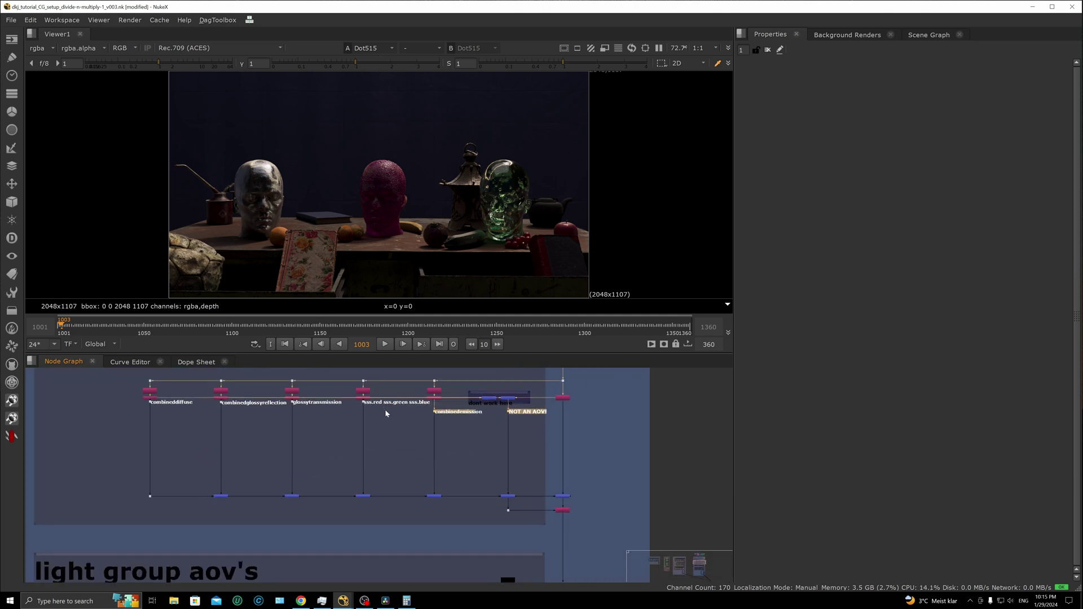
left_click_drag(385, 411, 130, 402, "shift")
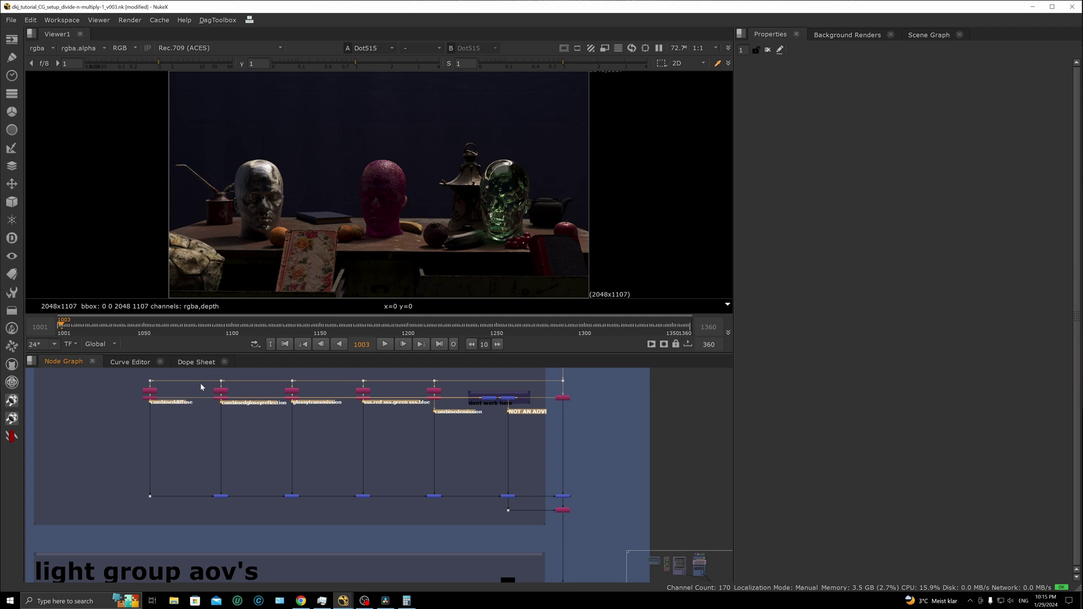
left_click(453, 463)
Compare the layouts of the subtractive, add and subtract combined, and divide and multiply setups in an enlarged node graph
scroll(453, 463, "down", 6)
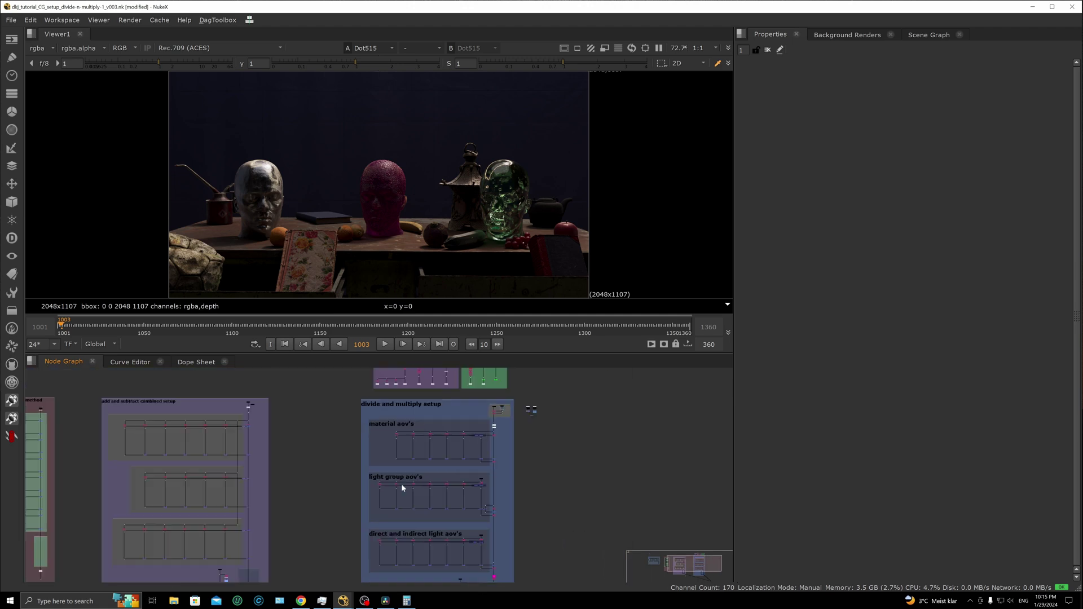
scroll(403, 488, "down", 3)
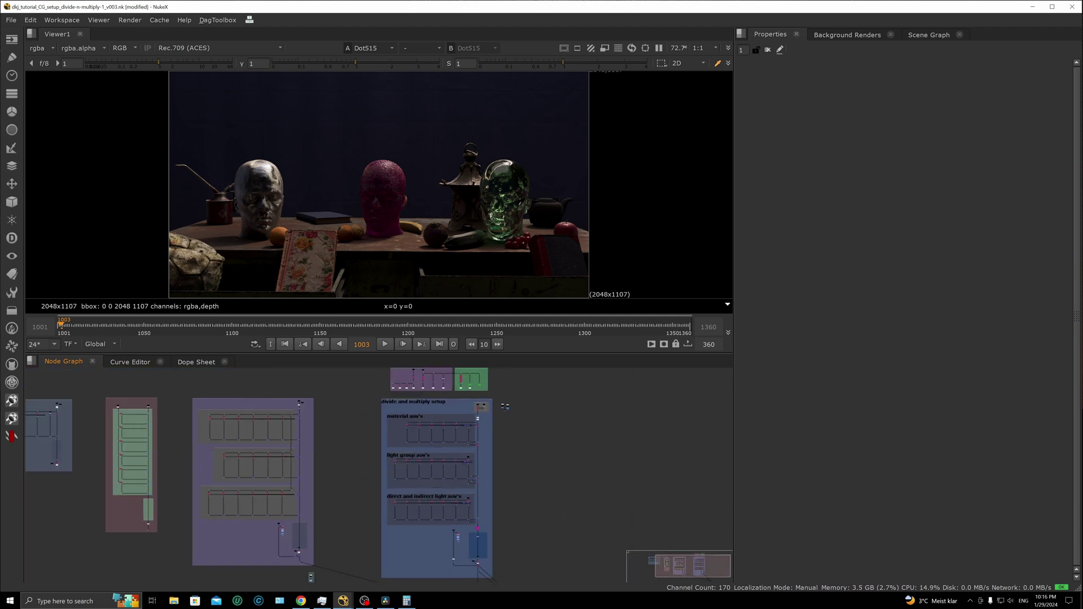
scroll(537, 520, "down", 2)
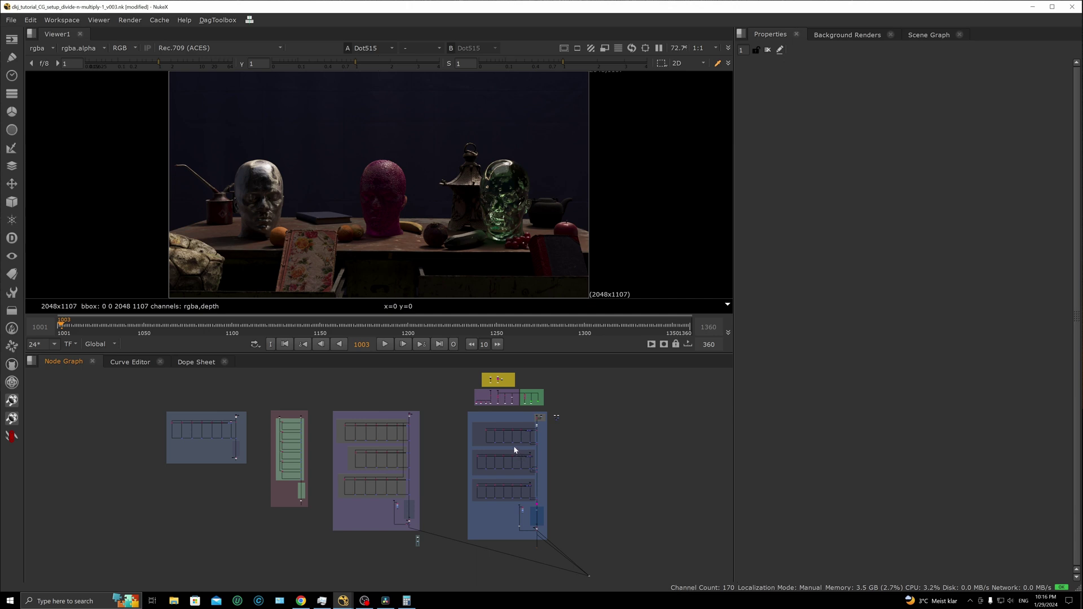
middle_click_drag(494, 446, 479, 443)
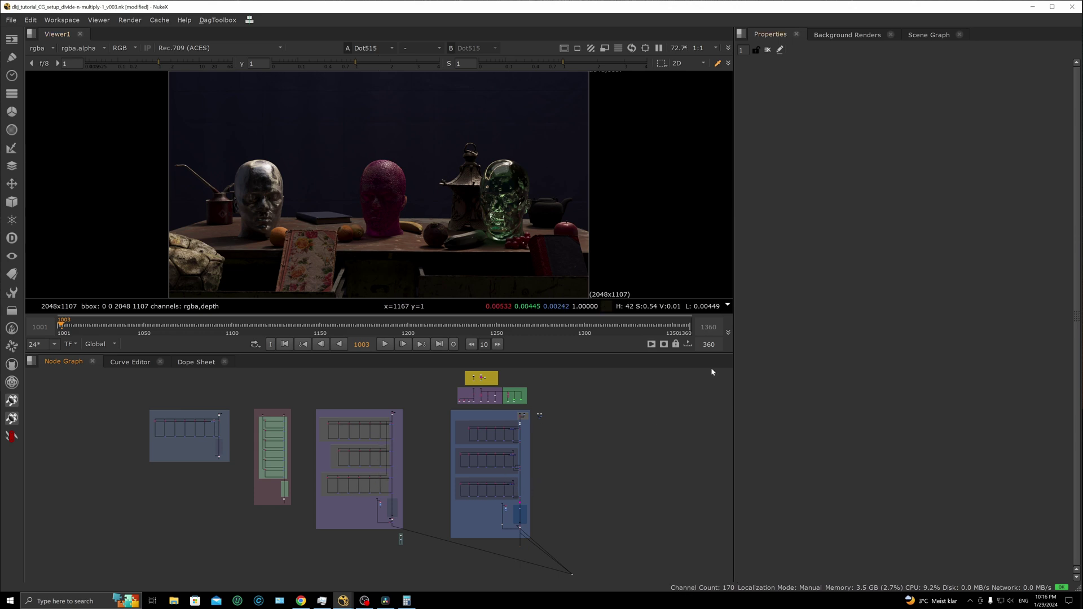
scroll(498, 439, "up", 3)
key("space")
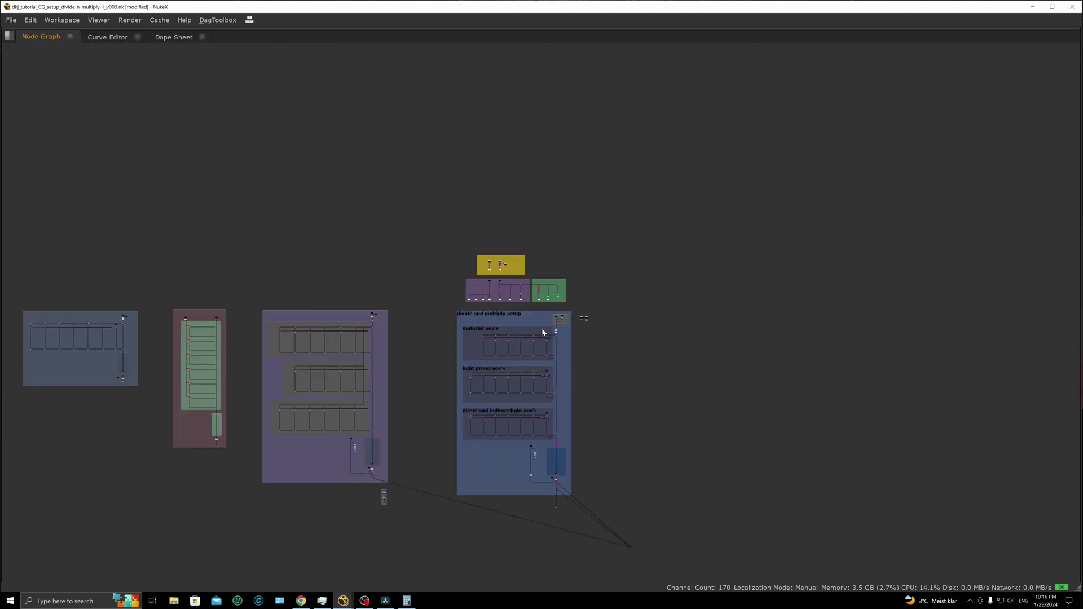
scroll(565, 324, "up", 3)
middle_click_drag(572, 326, 610, 307)
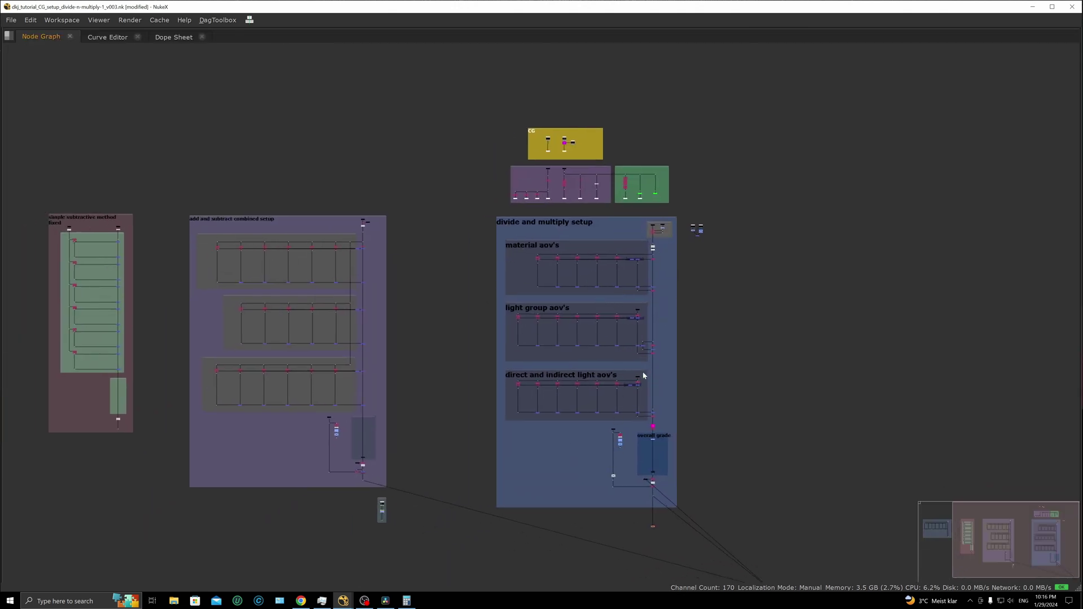
middle_click_drag(464, 363, 563, 351)
scroll(281, 260, "down", 2)
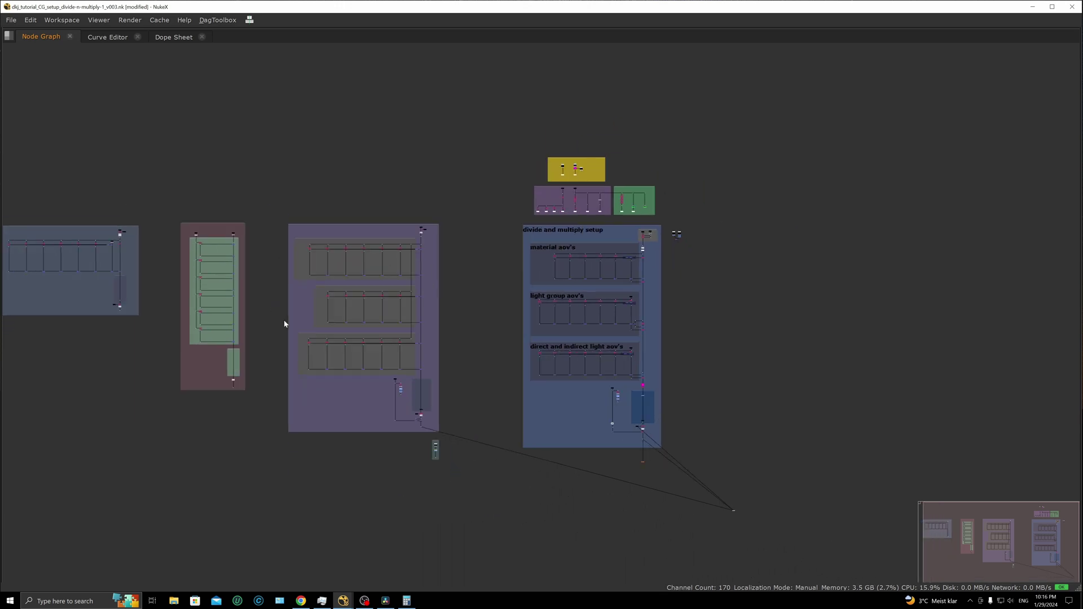
middle_click_drag(206, 234, 242, 235)
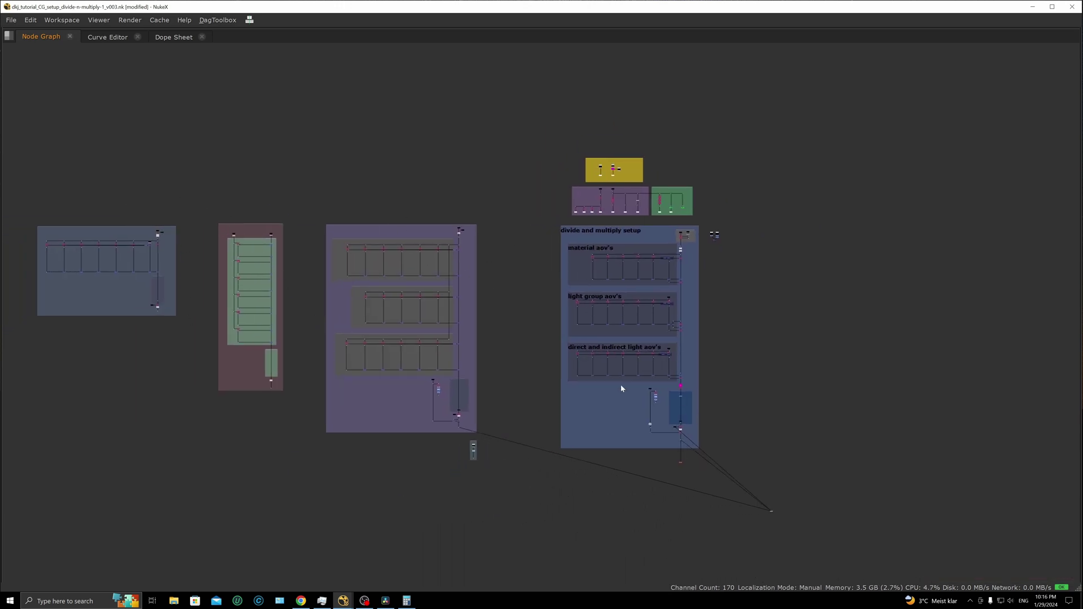
scroll(691, 261, "up", 3)
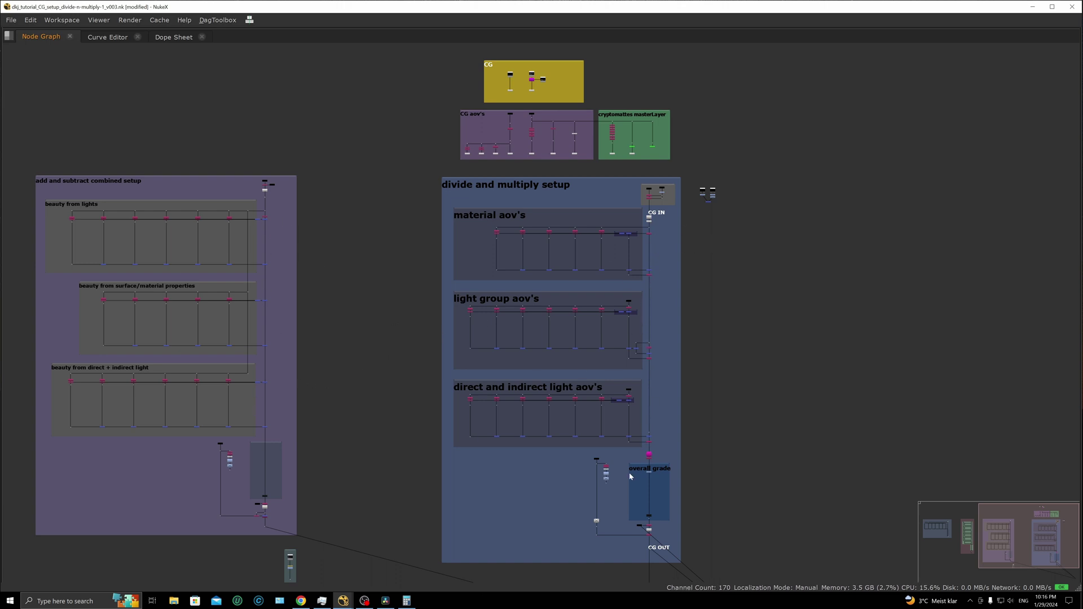
Highlight the upstream connections of the Method1 node and examine them through the material, light group and direct/indirect light AOVs
left_click(649, 455)
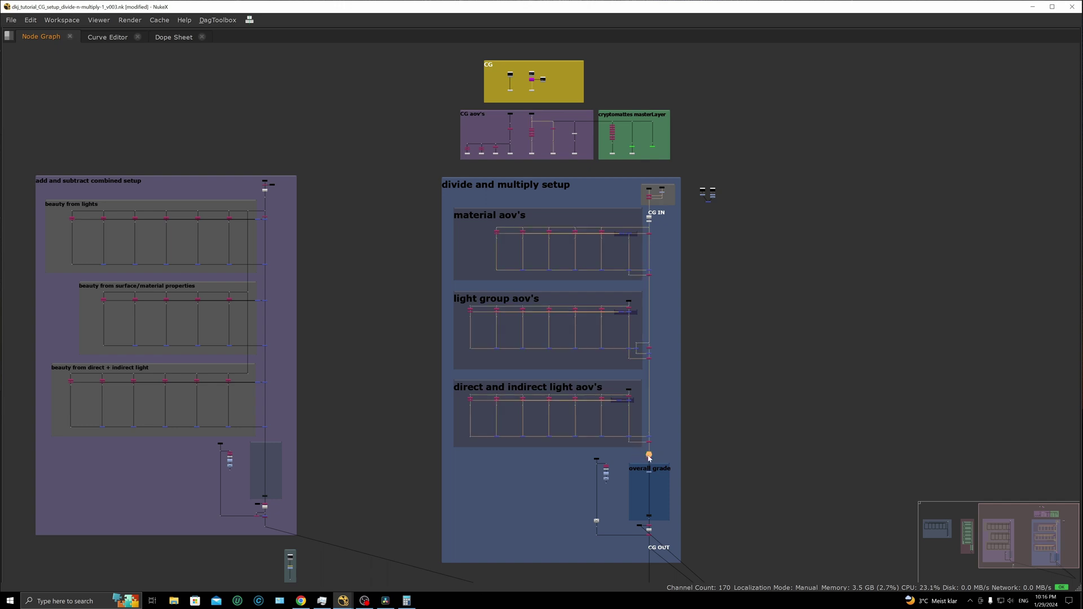
scroll(643, 453, "up", 4)
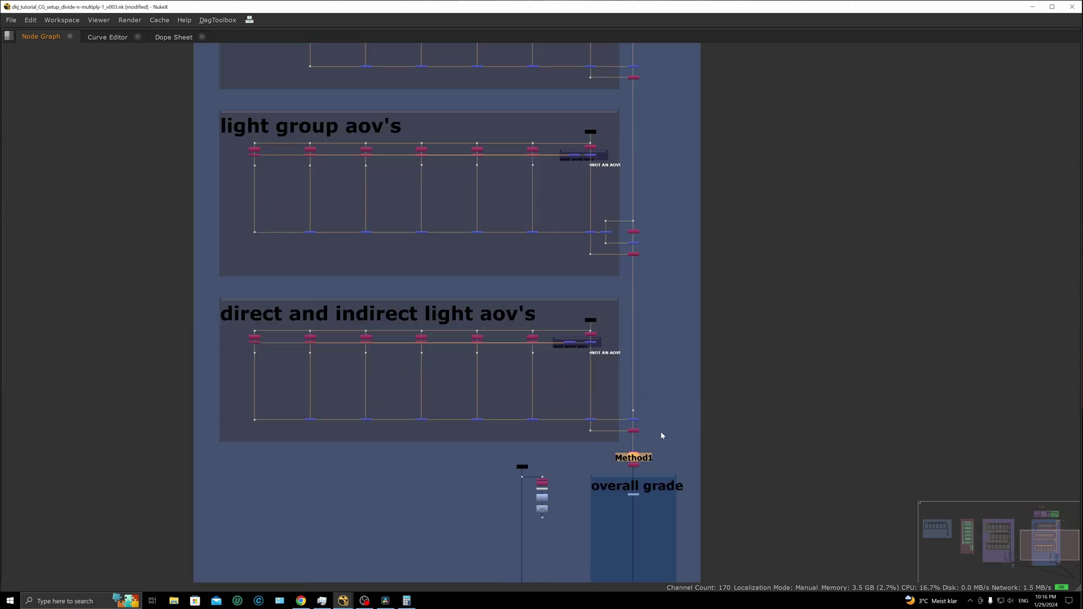
scroll(658, 435, "down", 3)
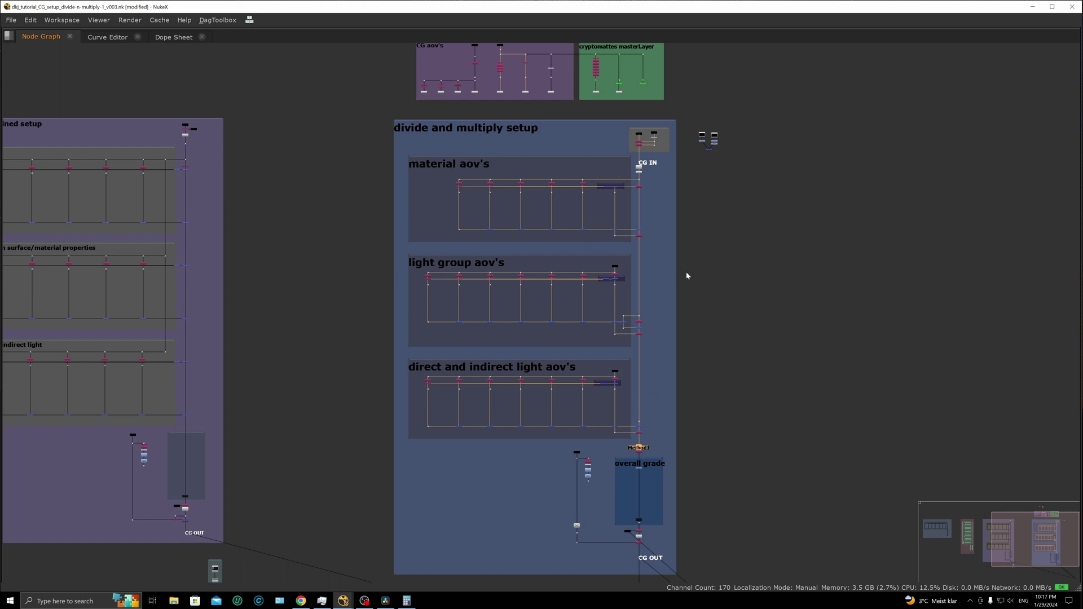
left_click(788, 288)
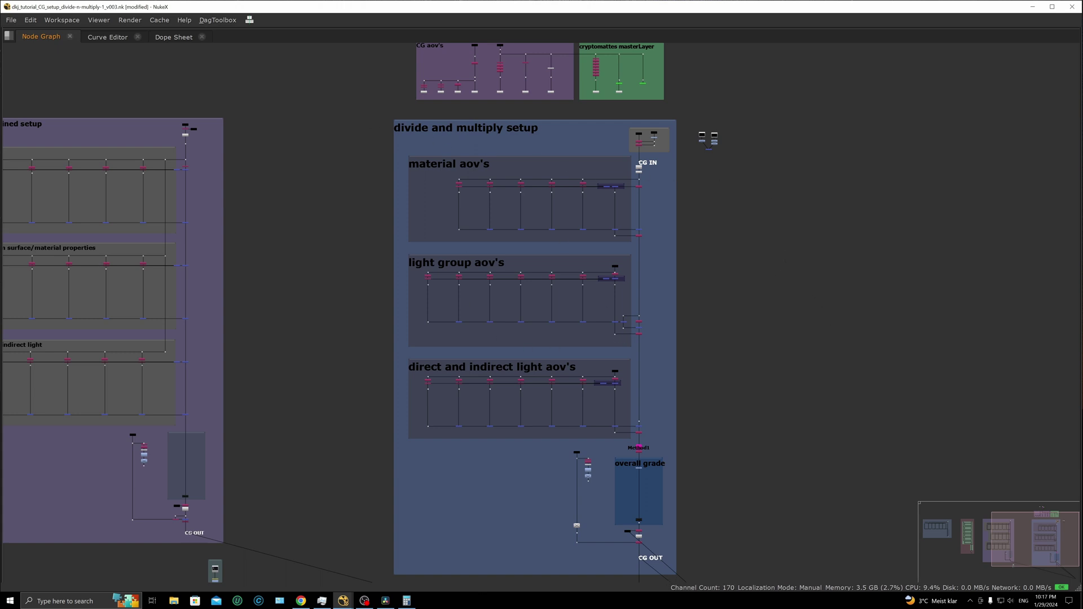
Open the settings of the Expression3 node that clamps very high depth values and view its output
scroll(618, 353, "up", 10)
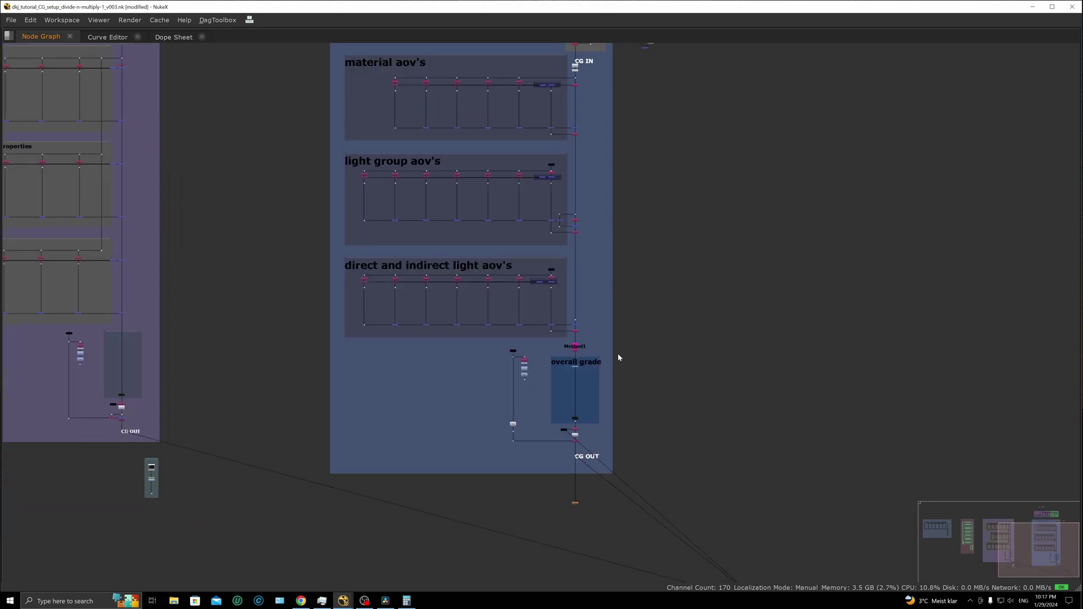
scroll(530, 396, "up", 3)
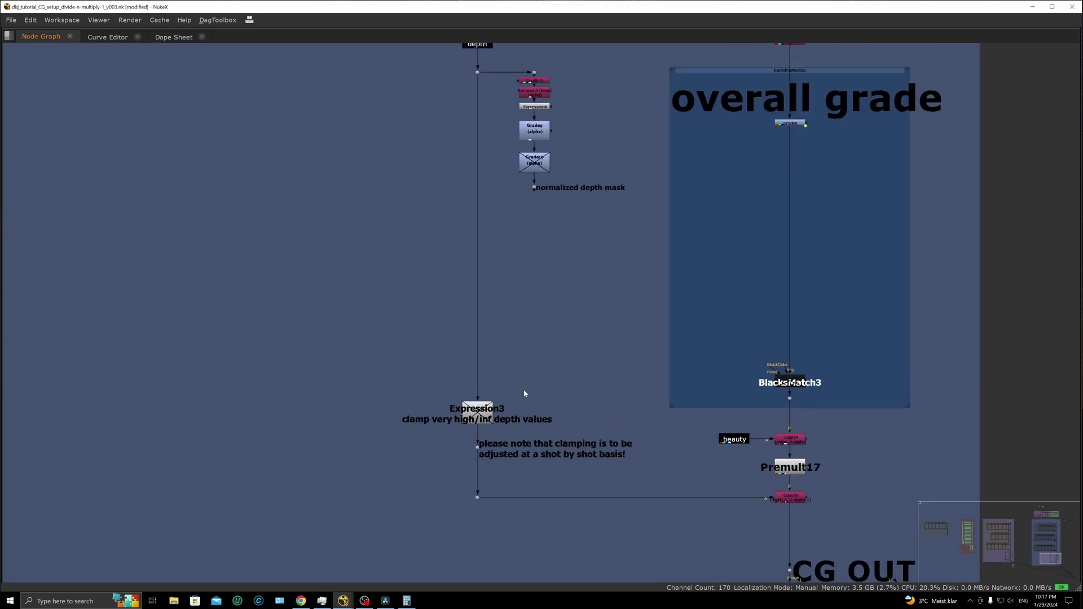
left_click(464, 410)
key("space")
middle_click_drag(461, 411, 409, 437)
key("1")
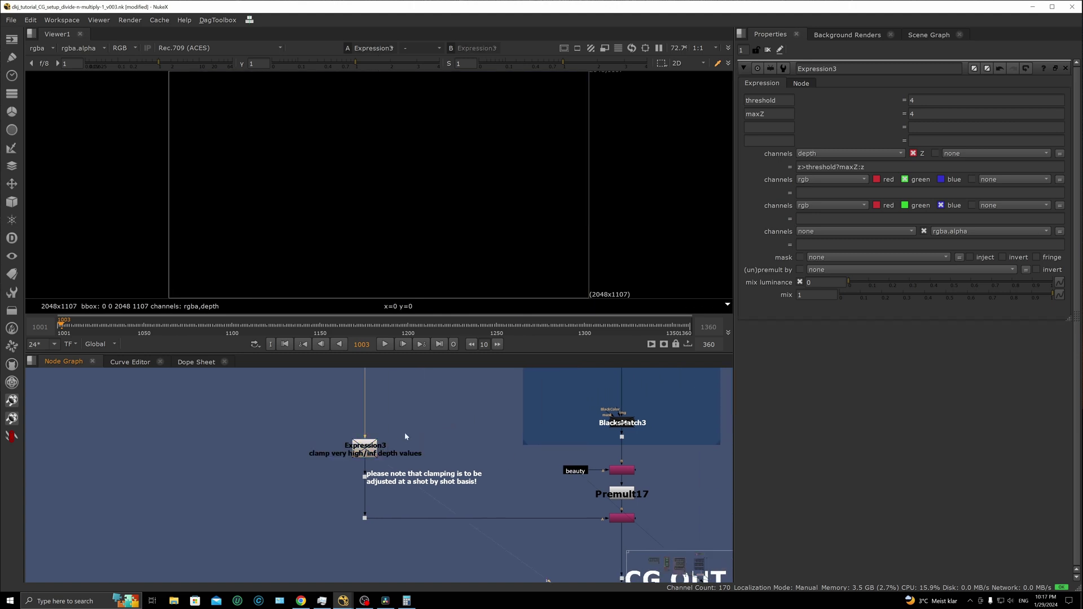
Display the depth channel with the viewer gain at 0.22 and inspect the depth around the middle head at Expression3
left_click(39, 48)
left_click(48, 97)
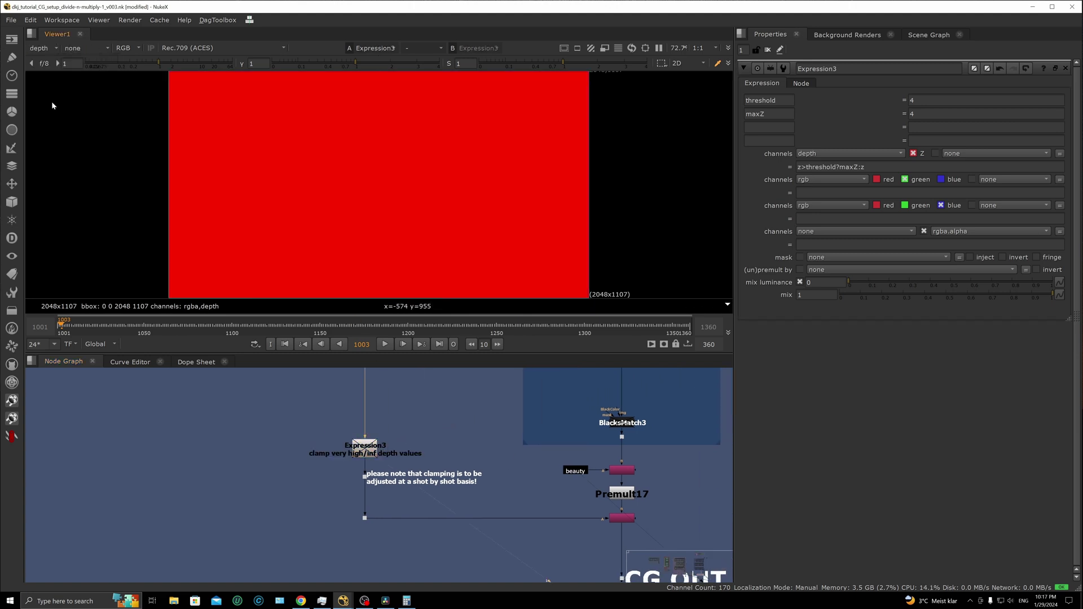
left_click_drag(152, 64, 131, 63)
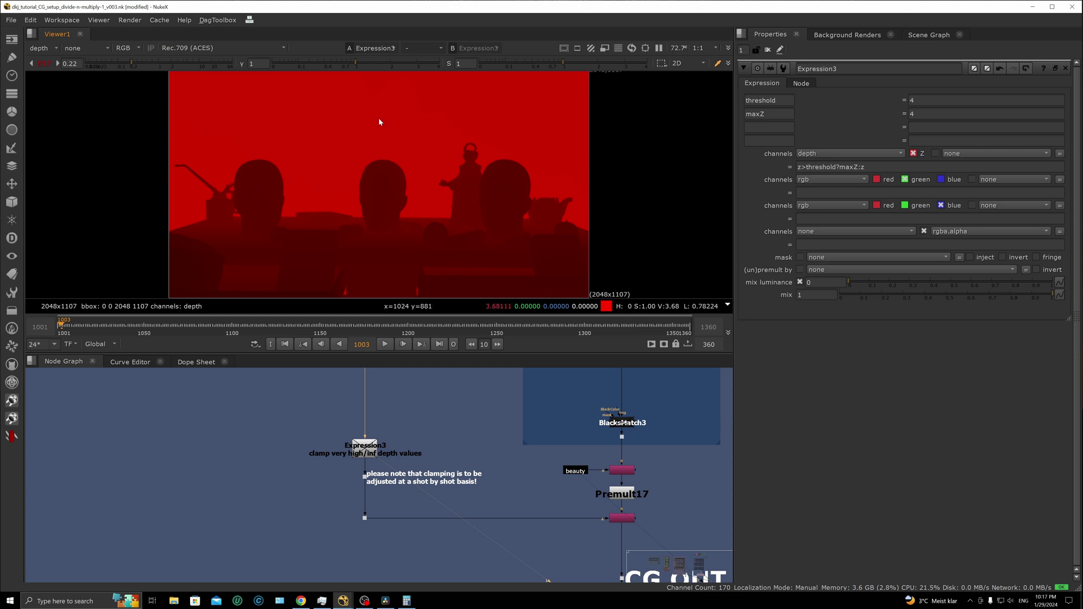
left_click(365, 447)
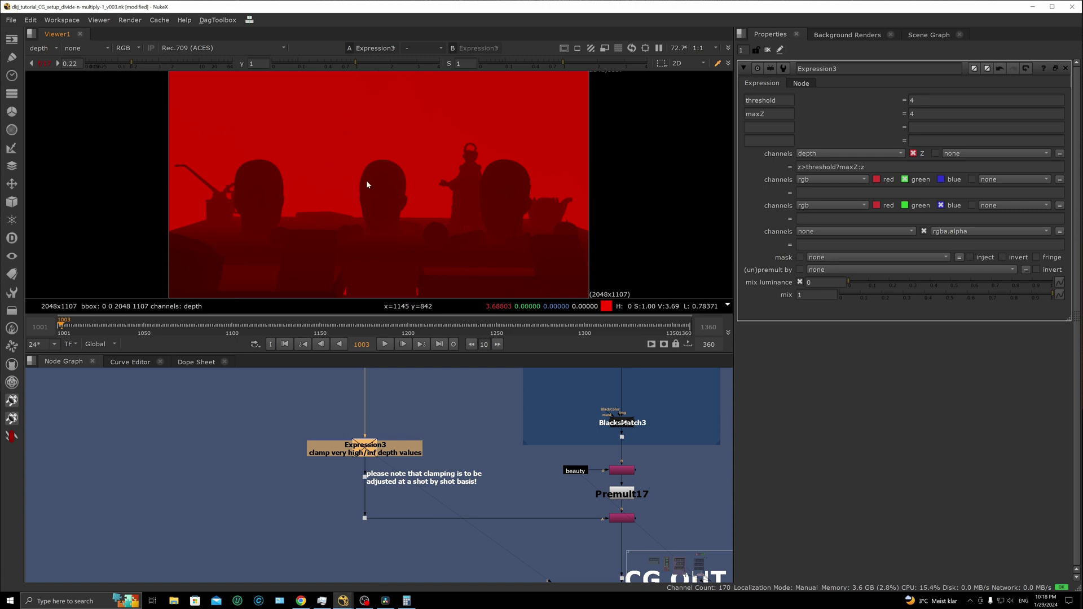
scroll(374, 180, "up", 8)
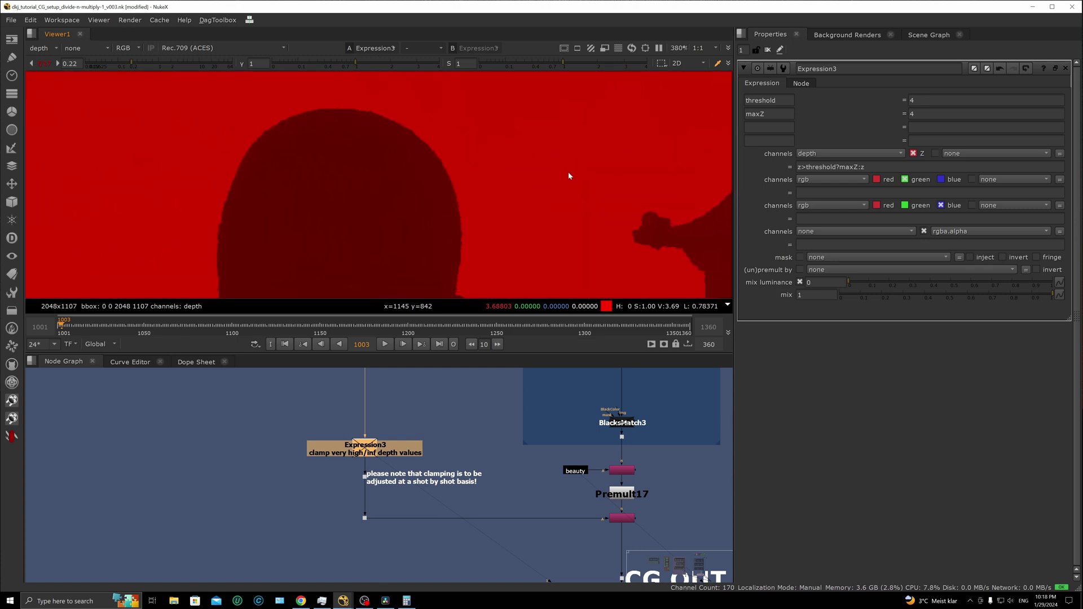
Inspect the depth channel closely around the lantern's ring handle and the small patches along the image's lower edge
scroll(427, 155, "up", 3)
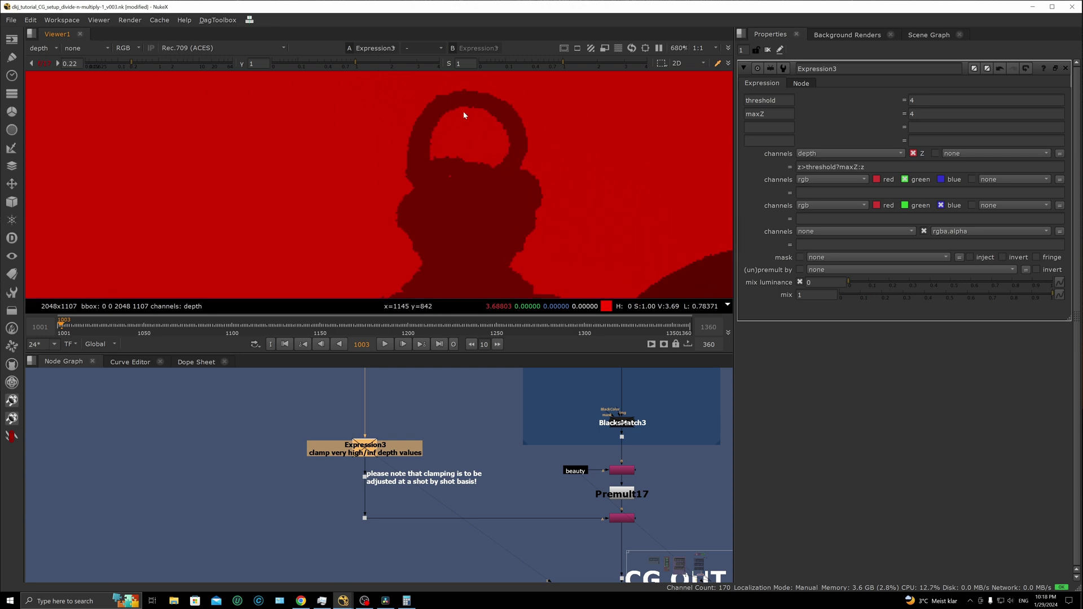
scroll(362, 195, "down", 15)
scroll(421, 174, "up", 10)
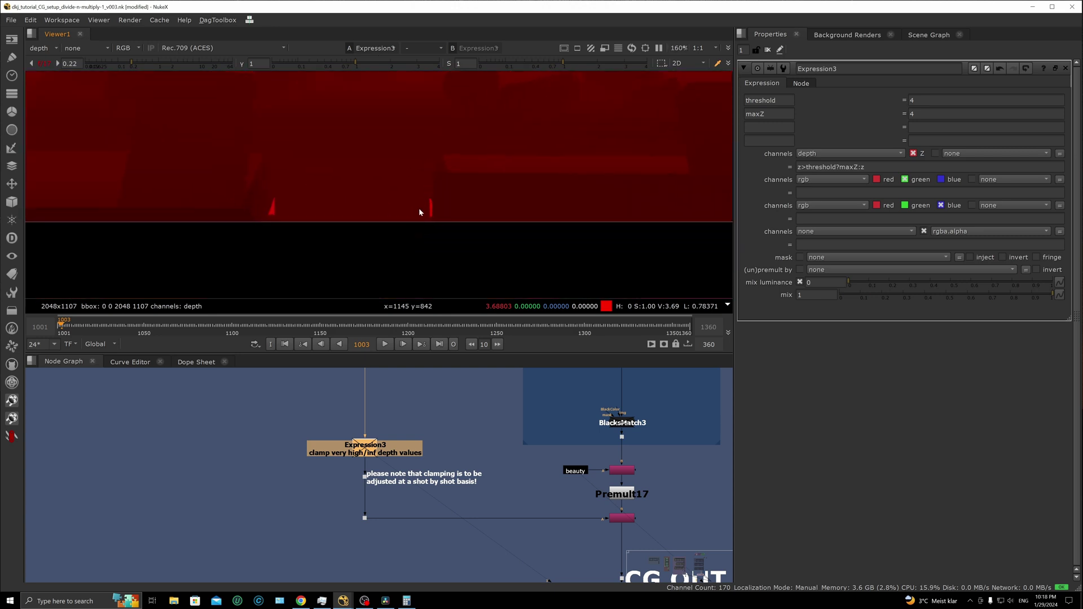
scroll(432, 203, "up", 7)
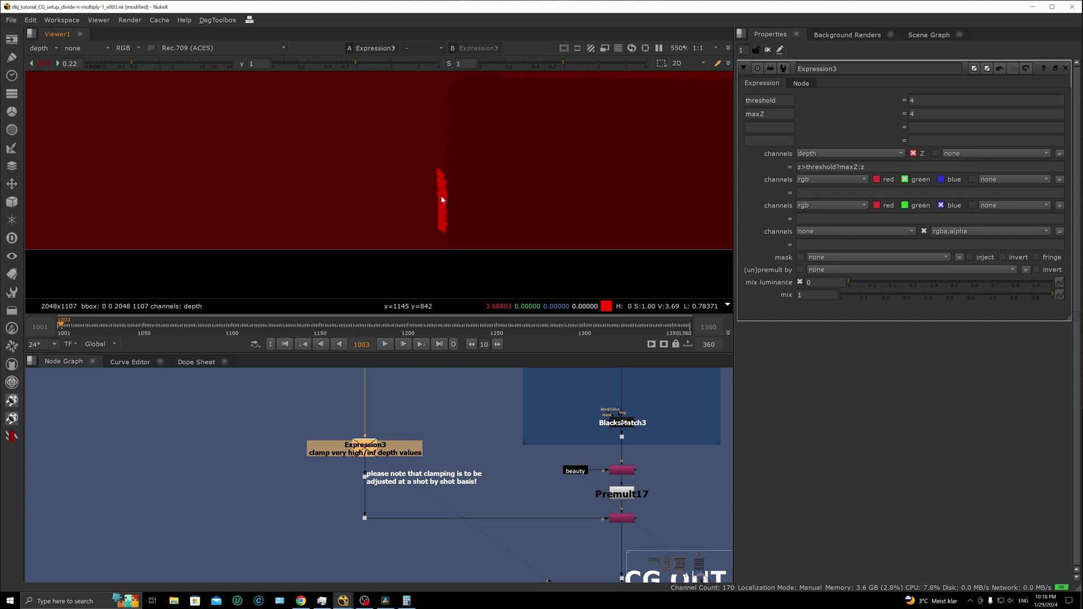
scroll(441, 197, "down", 10)
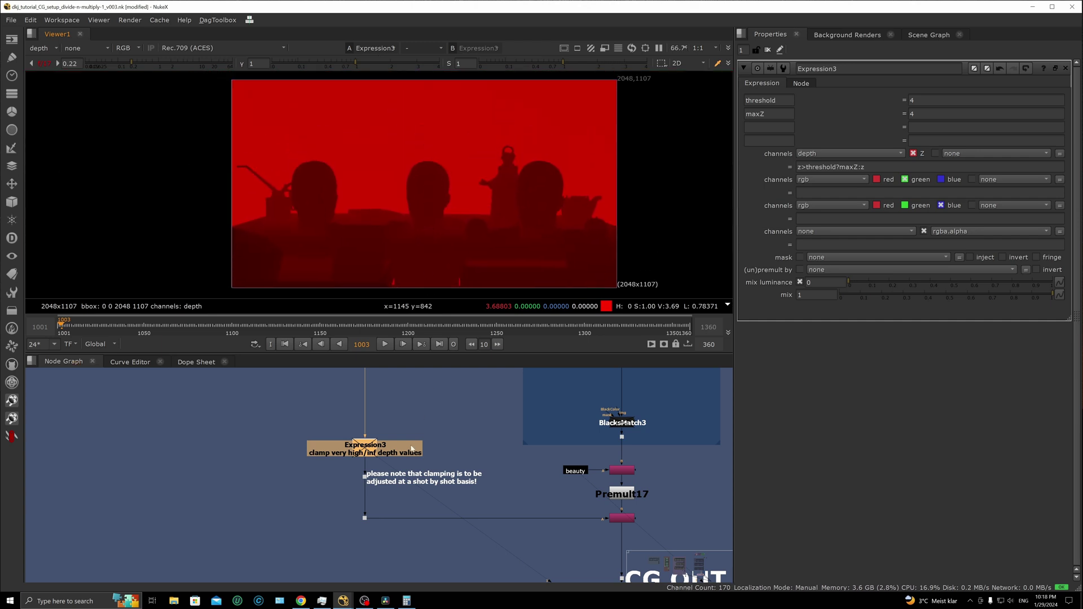
Examine Expression3's depth formula z>threshold?maxZ:z, highlighting its threshold and maxZ variables and their values
left_click_drag(372, 454, 373, 453)
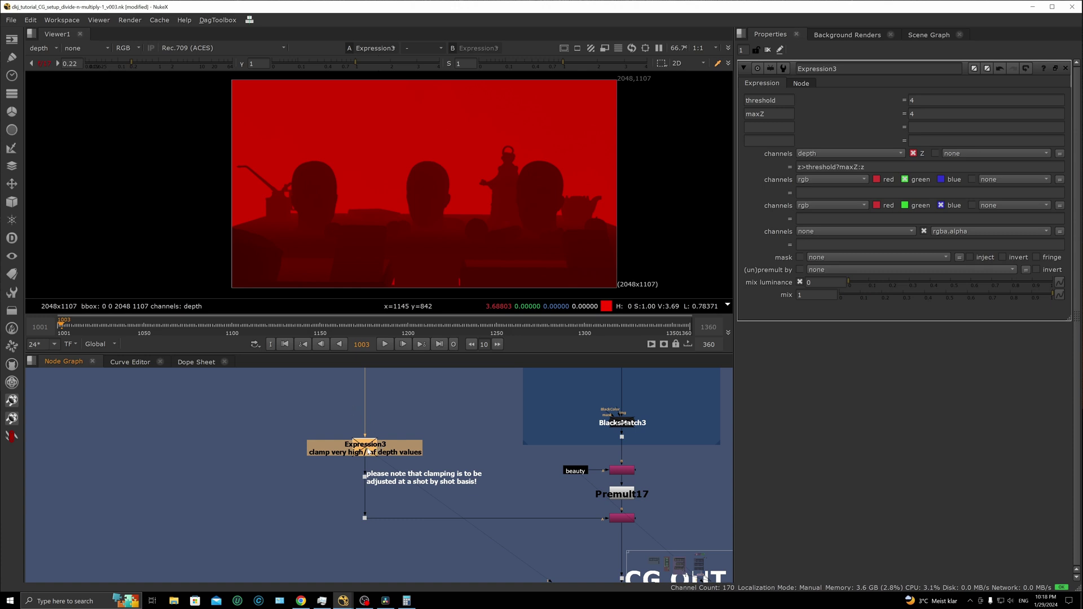
left_click_drag(869, 167, 796, 167)
left_click(869, 167)
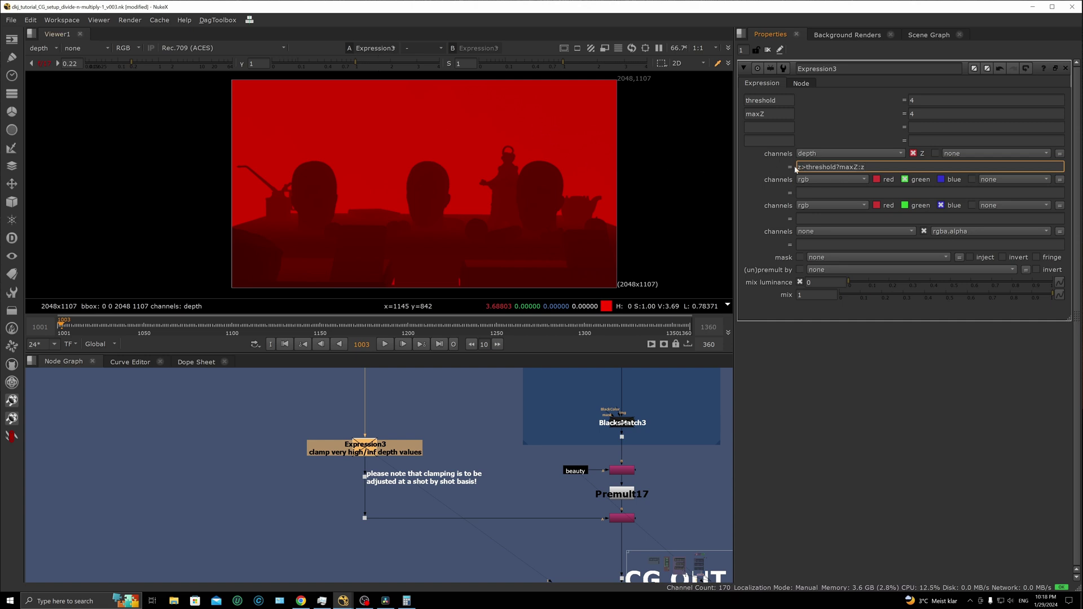
left_click_drag(777, 101, 748, 100)
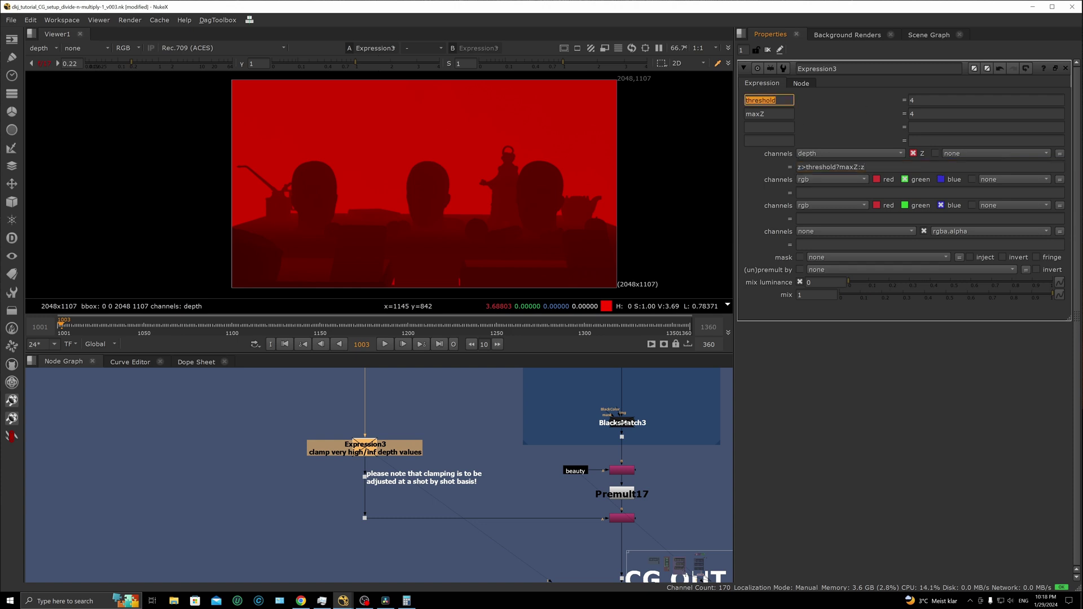
key("Tab")
left_click_drag(840, 167, 858, 167)
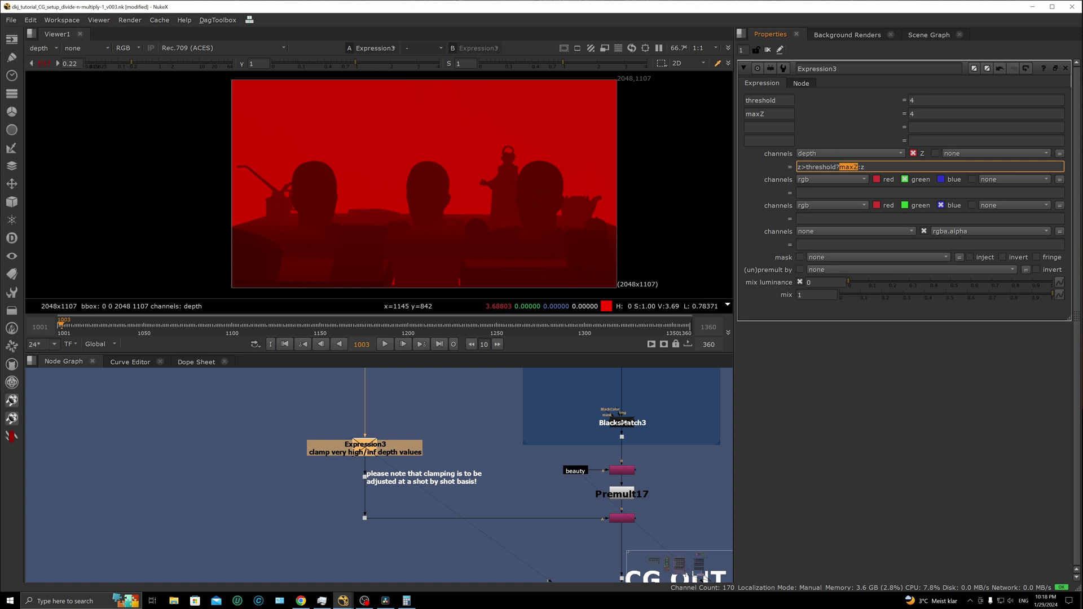
left_click(910, 115)
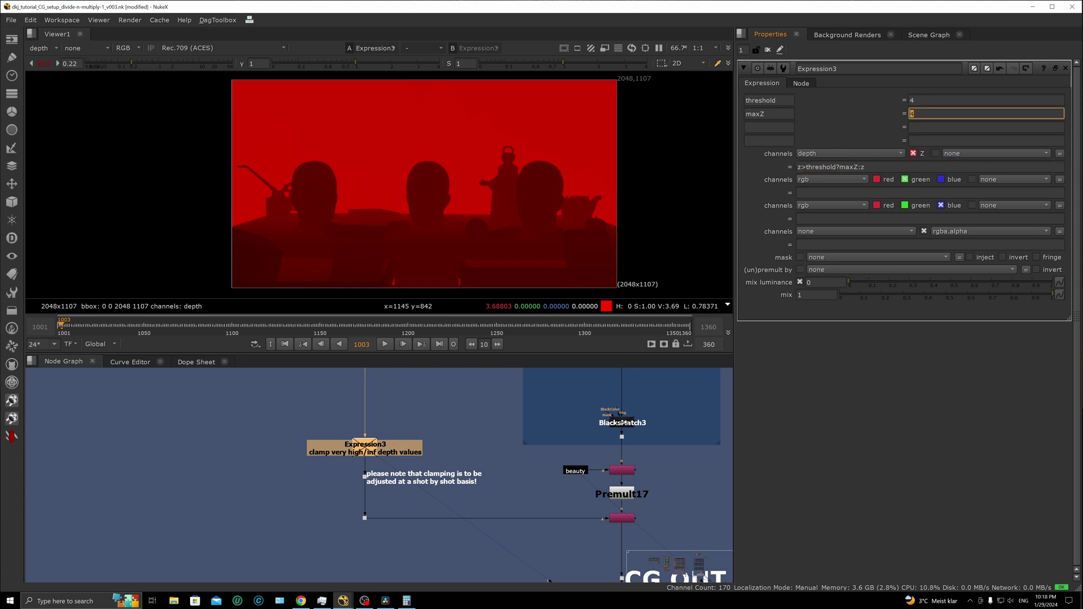
left_click(857, 168)
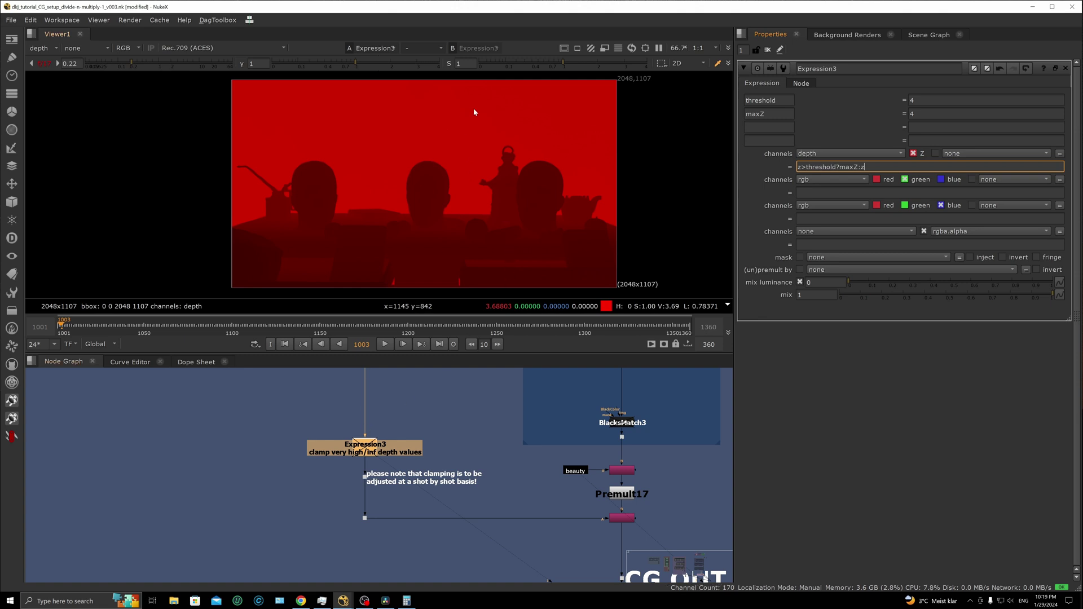
Set both threshold and maxZ of Expression3 to 2 and enable the node
left_click(912, 100)
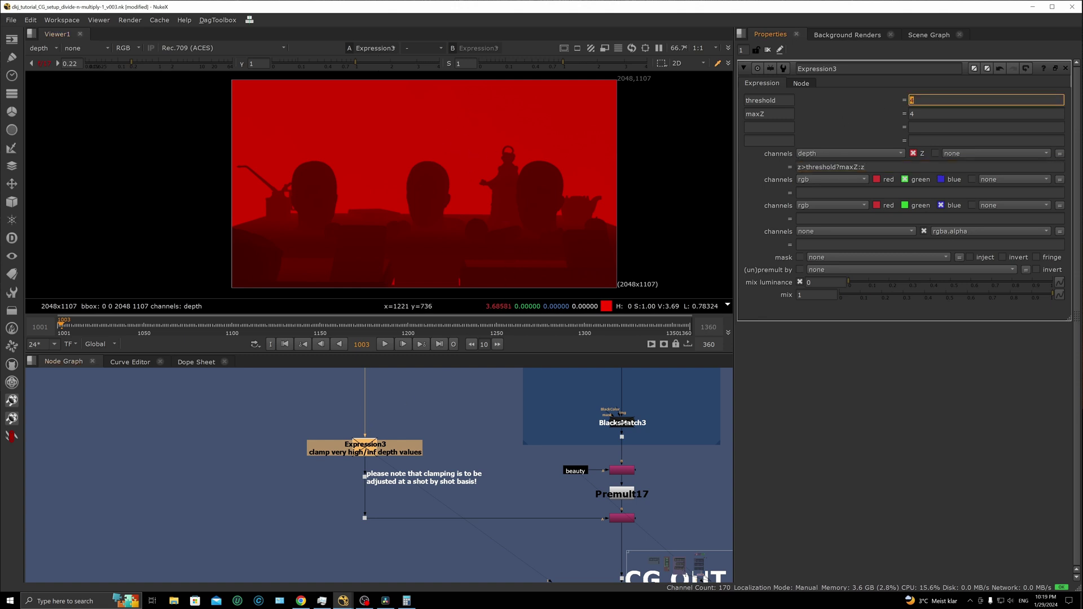
type("2")
key("Tab")
type("2")
left_click(419, 436)
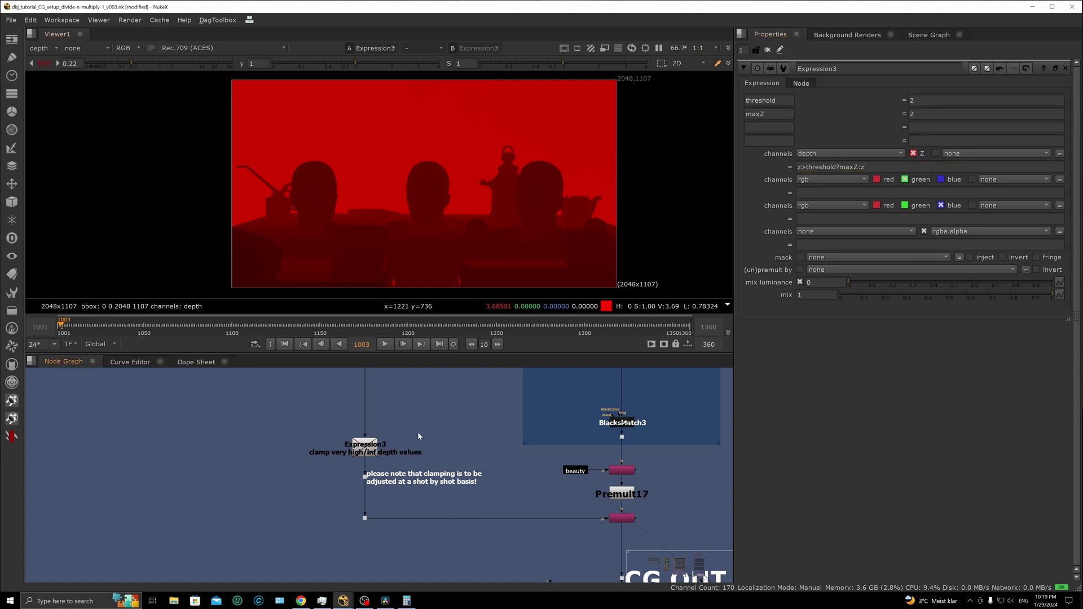
left_click(371, 446)
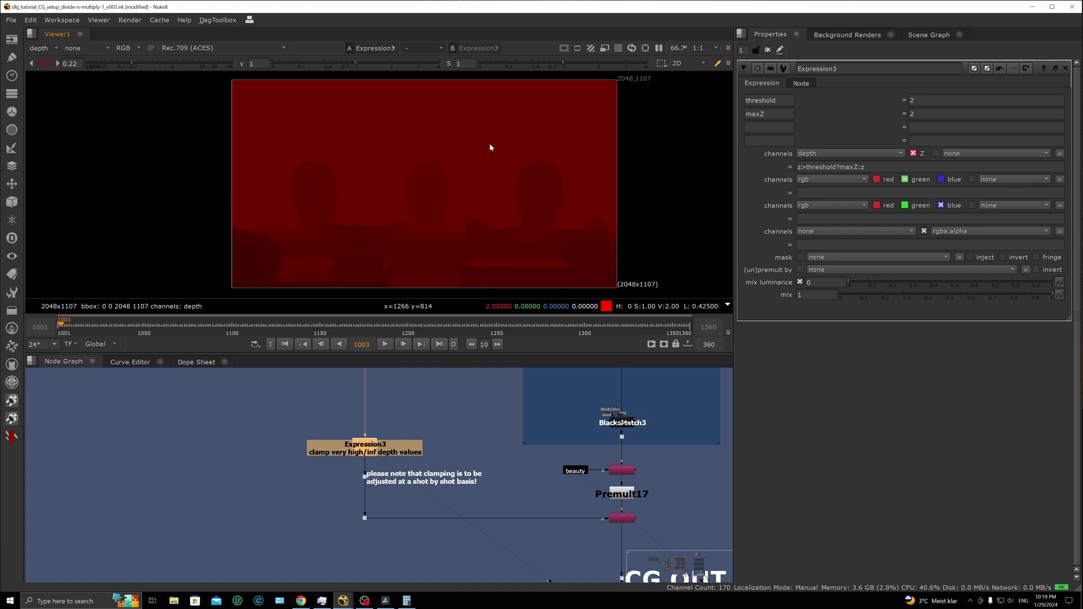
Set Expression3's maxZ to 3 and its threshold to 3 as well
left_click_drag(917, 100, 906, 126)
type("3")
key("Return")
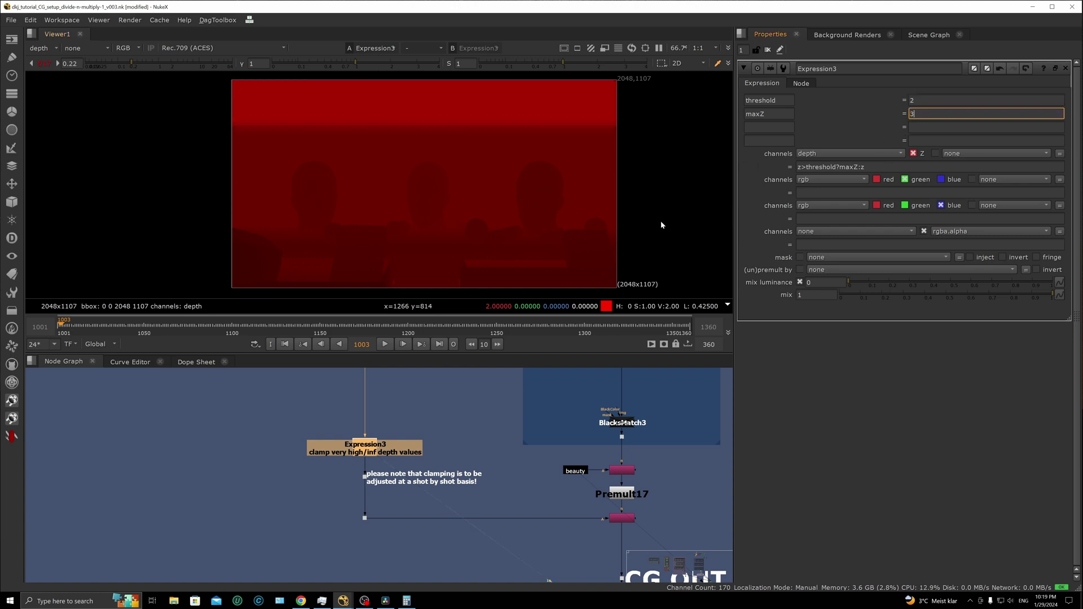
left_click_drag(918, 101, 898, 109)
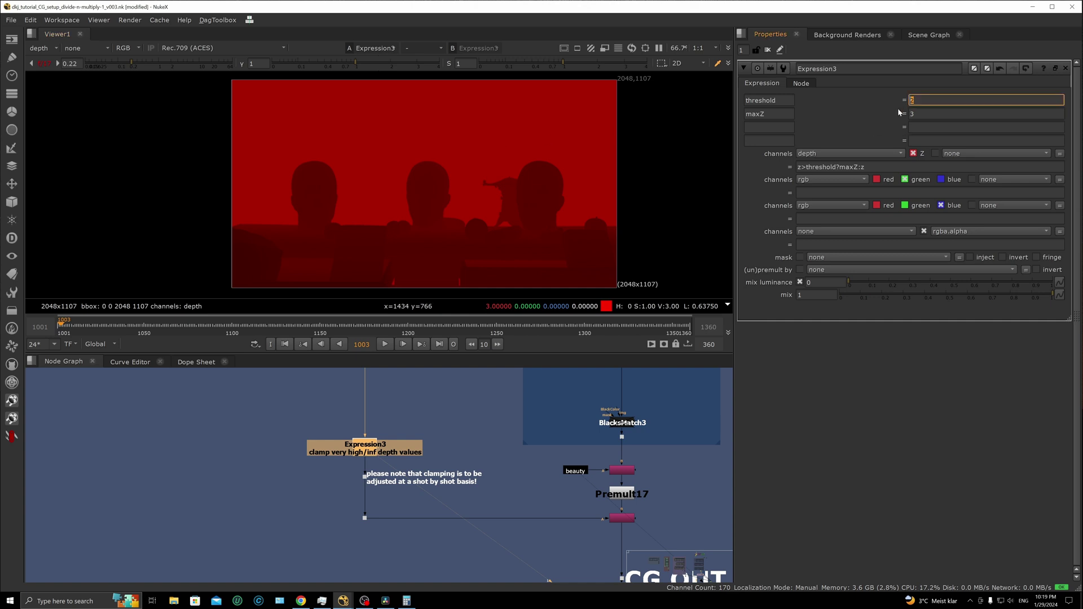
key("Return")
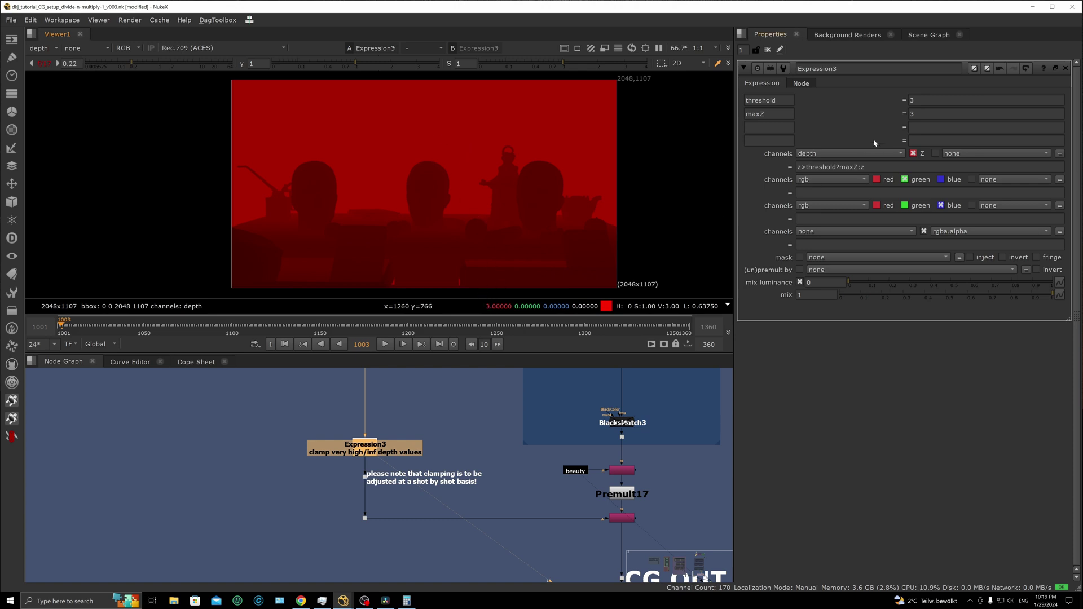
Set Expression3's threshold and maxZ to 3.8 and check both values against the depth image
left_click_drag(923, 101, 899, 102)
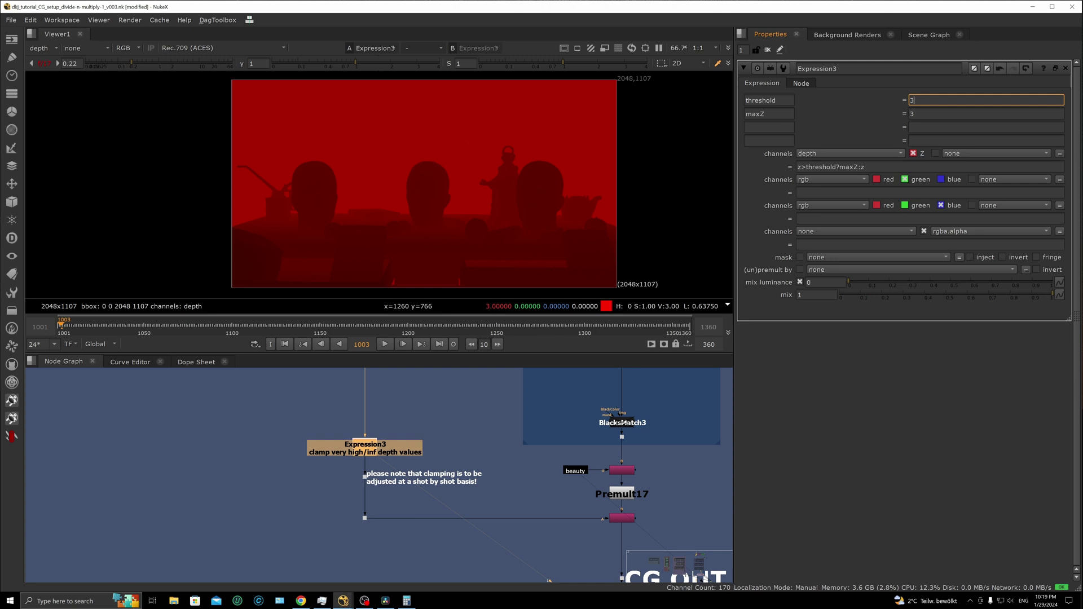
key("Tab")
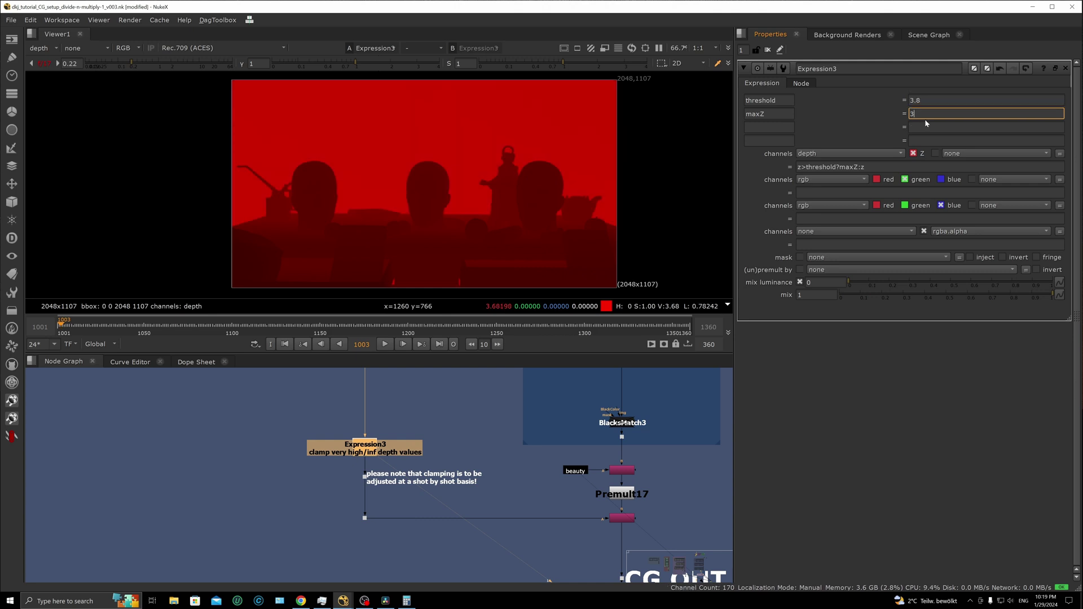
type("3.8")
key("Return")
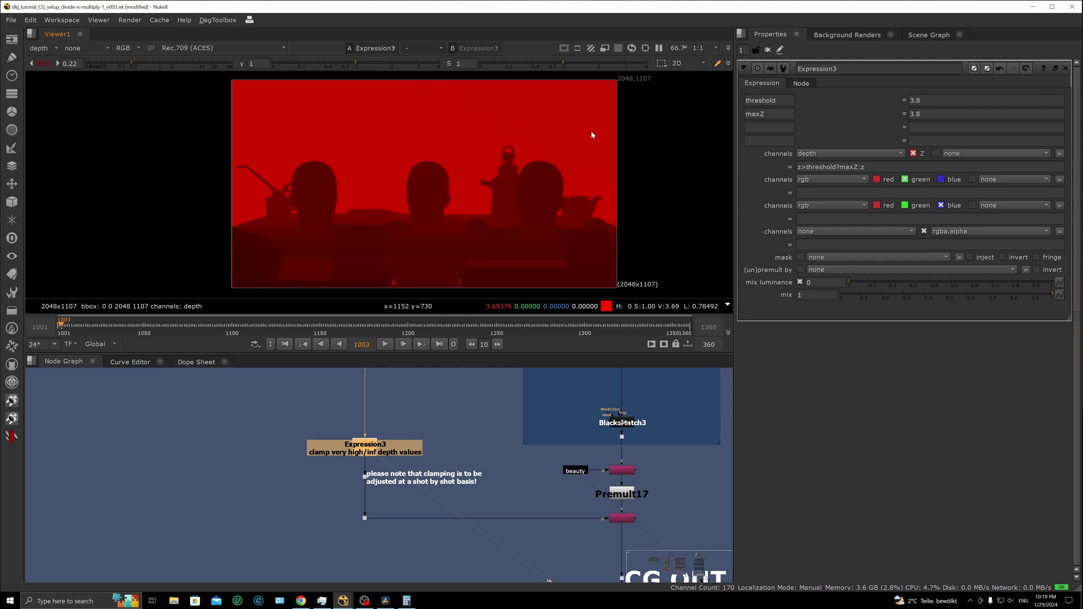
left_click(917, 114)
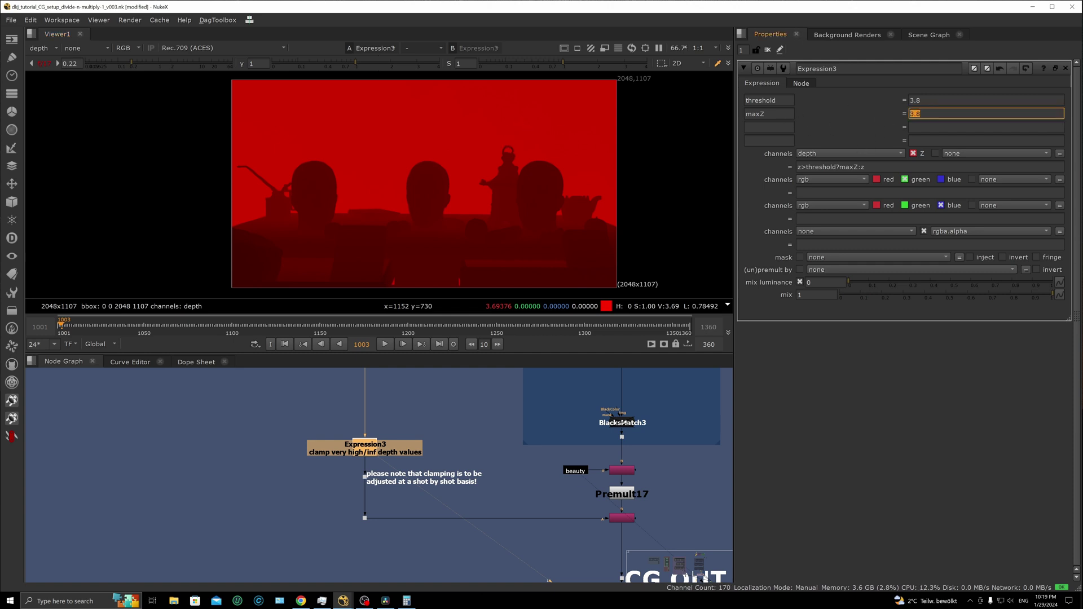
key("shift+Tab")
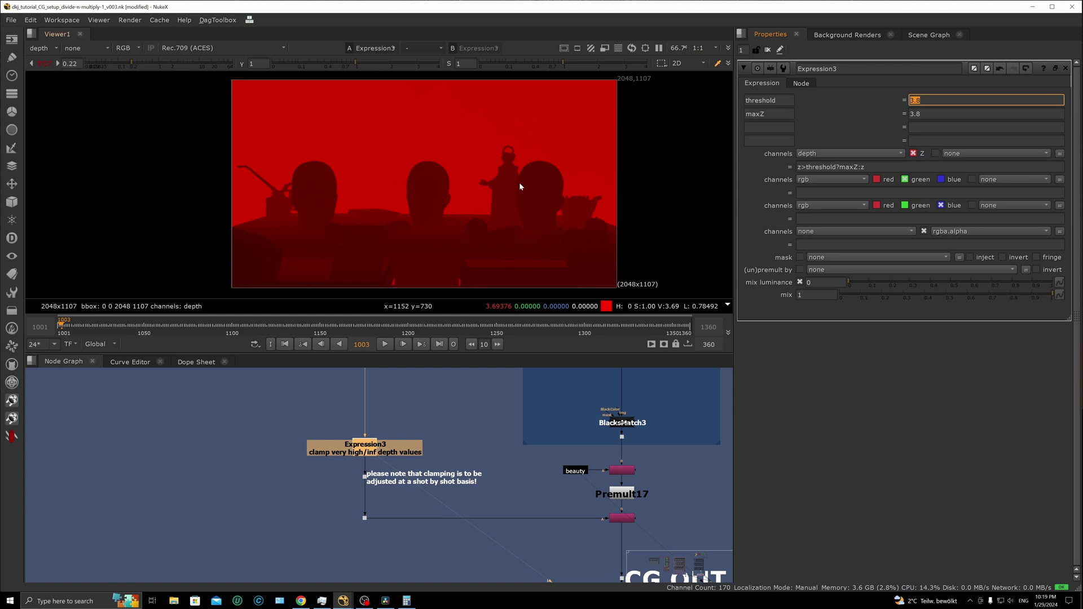
key("Tab")
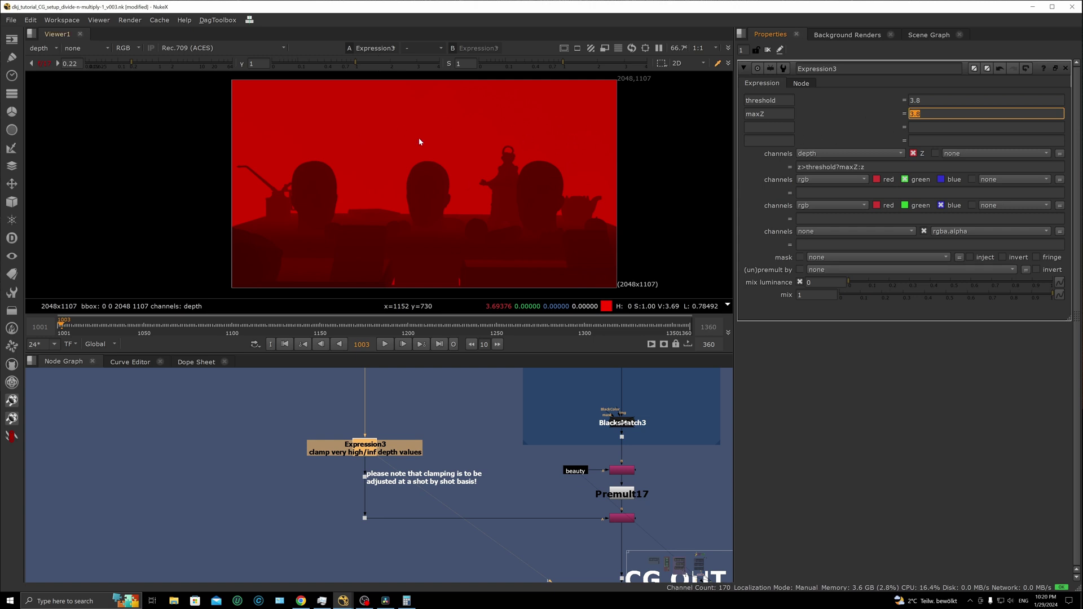
Disable Expression3 and select the note about adjusting the clamping on a shot by shot basis
left_click(300, 469)
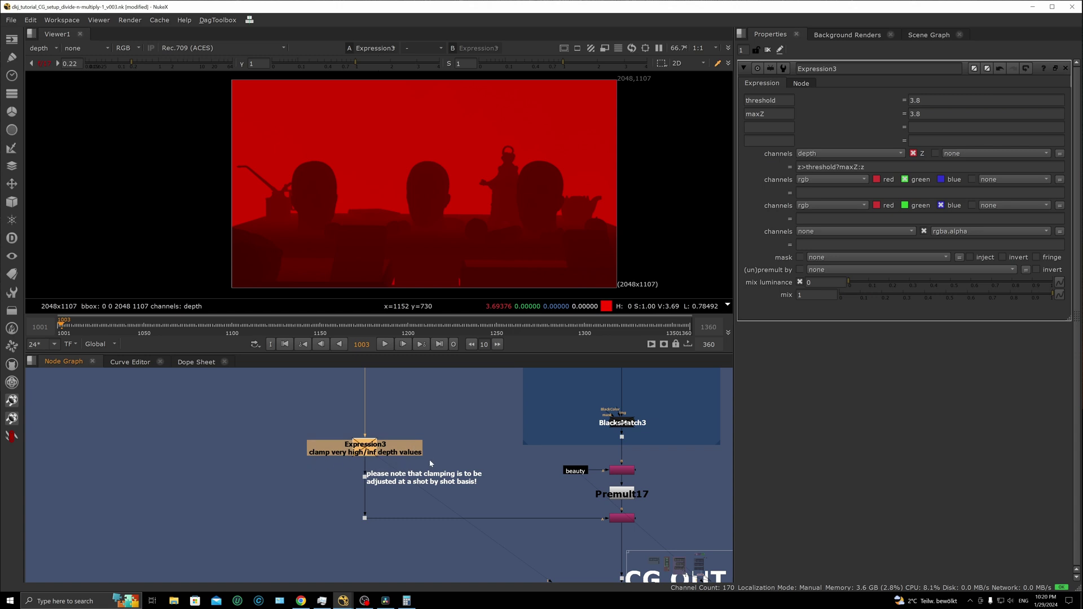
scroll(350, 429, "down", 3)
scroll(395, 440, "up", 5)
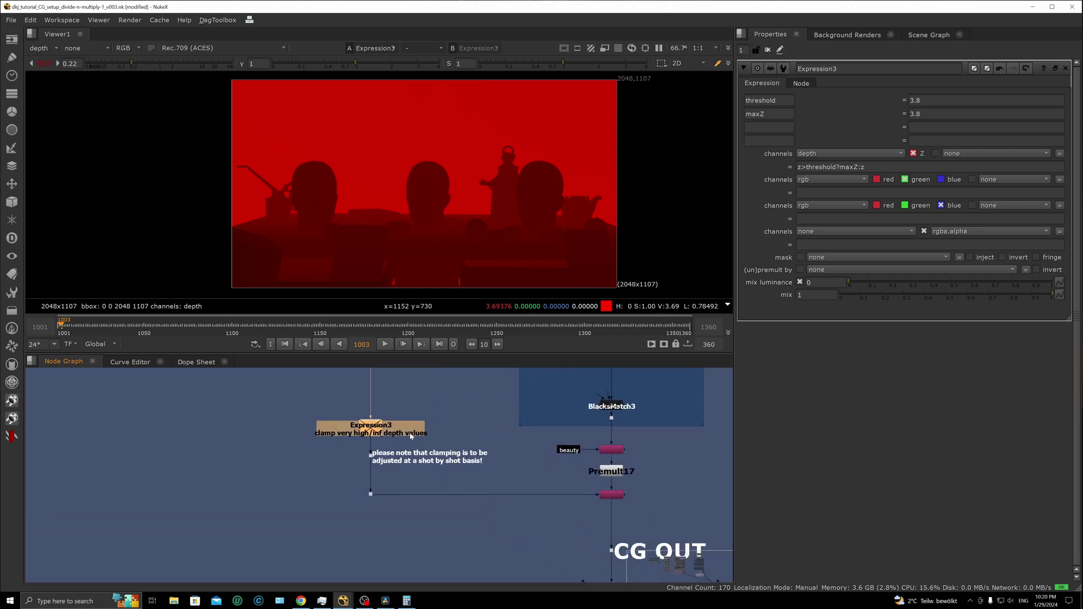
scroll(418, 450, "up", 1)
left_click(458, 460)
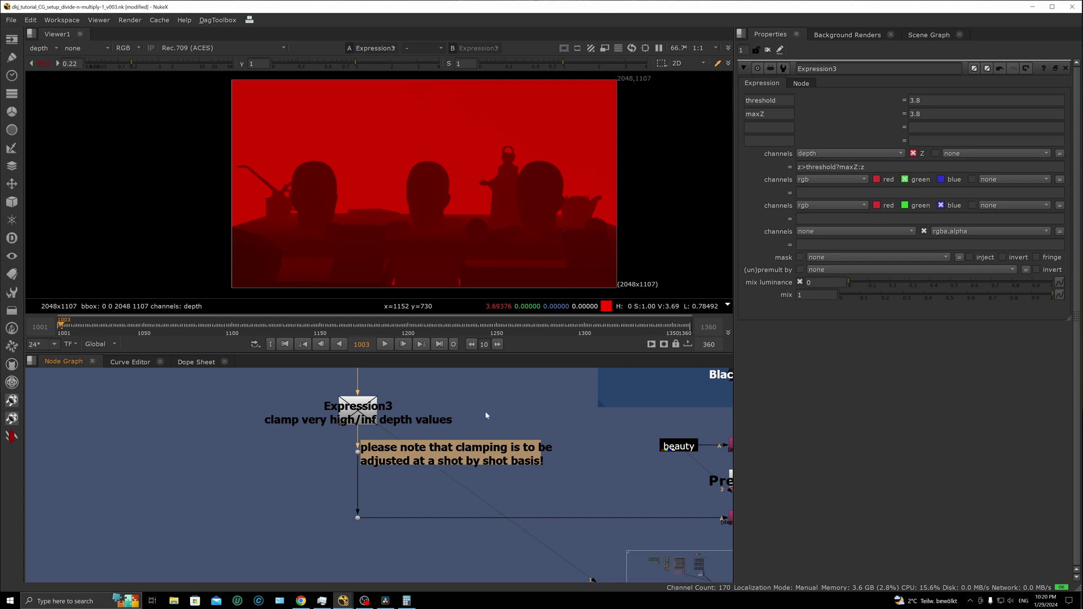
Reset the viewer gain to 1, display the rgba channels and view the Copy25 output above CG OUT
left_click(44, 63)
left_click(39, 48)
left_click(39, 74)
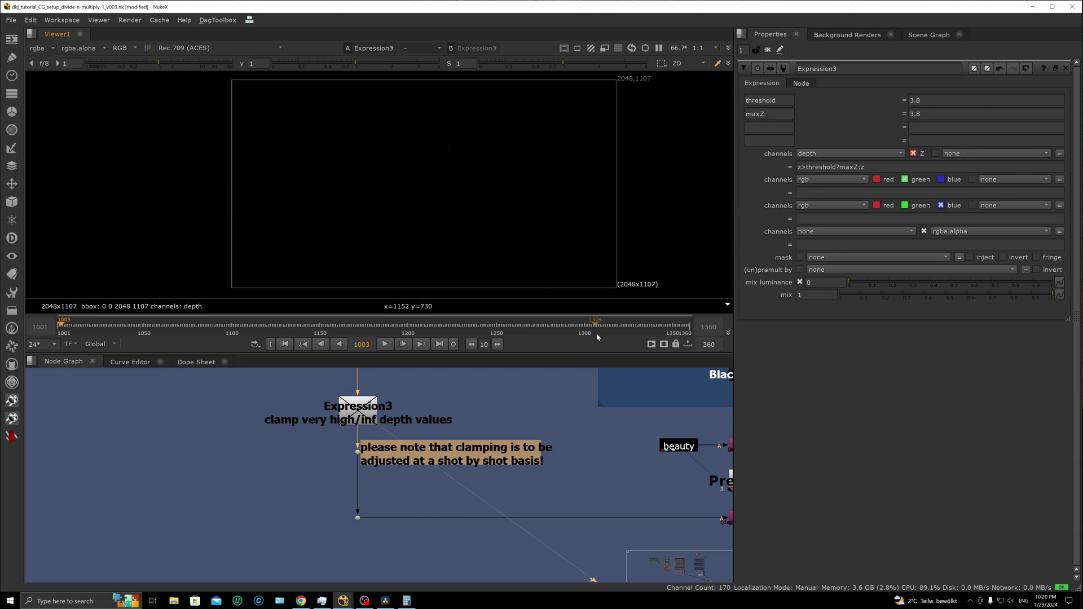
scroll(594, 396, "down", 4)
middle_click_drag(627, 446, 559, 436)
left_click(586, 439)
key("1")
Show the overview of all CG setups and highlight the divide and multiply setup in the node graph
scroll(514, 485, "down", 6)
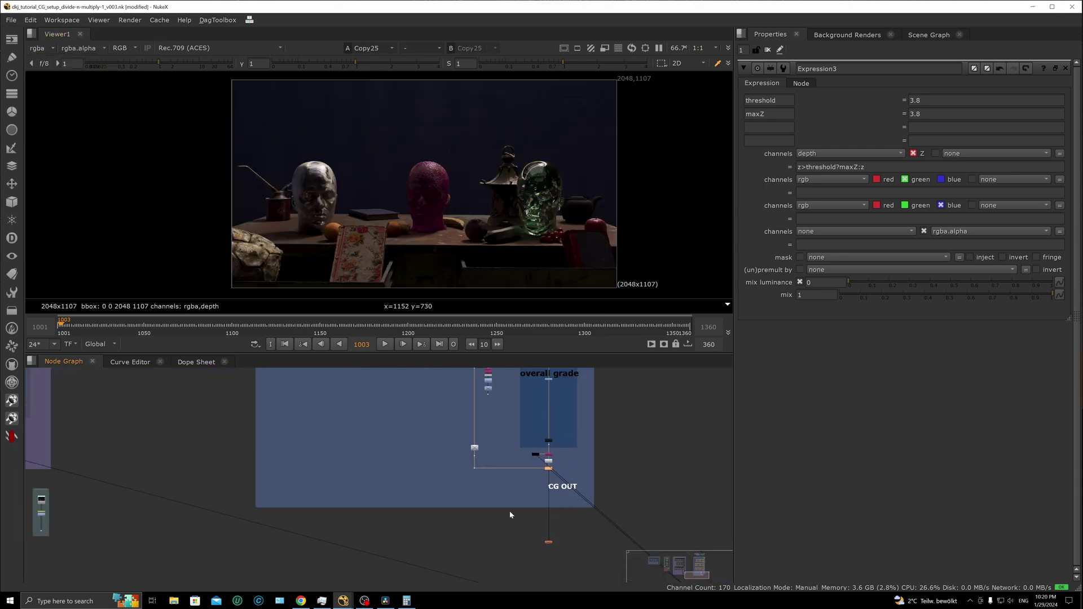
scroll(599, 446, "down", 3)
left_click(491, 398)
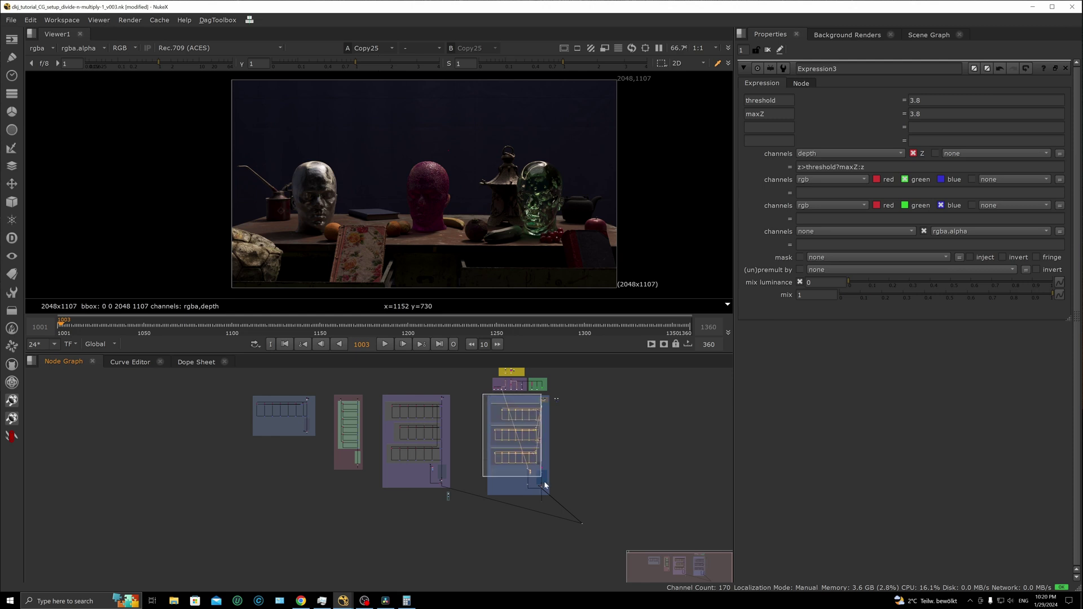
left_click(556, 496)
scroll(582, 483, "up", 3)
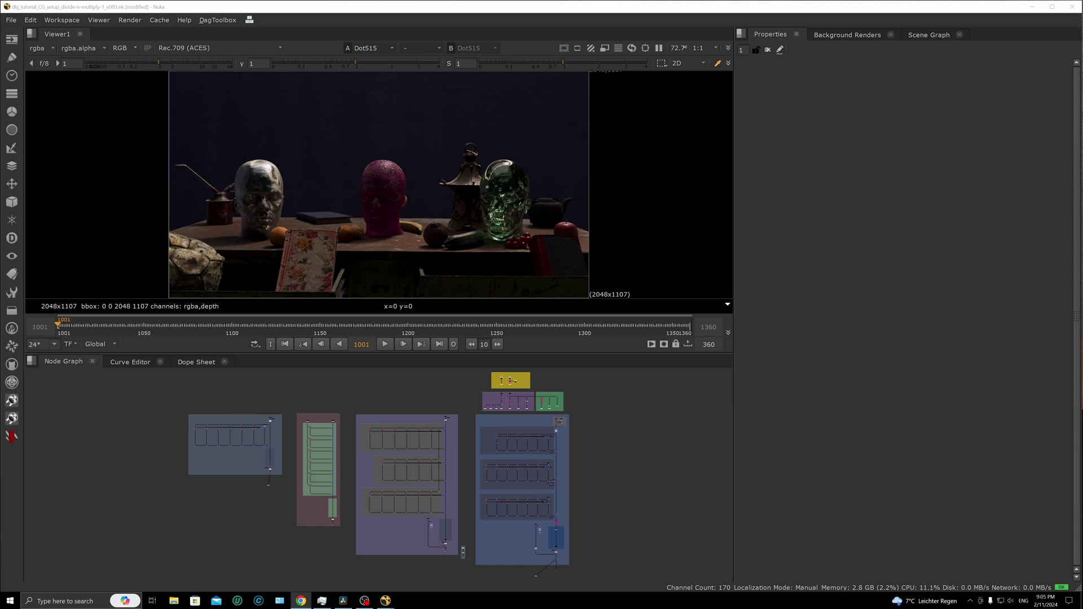
Select the Grade1 node below the combineddiffuse AOV in the divide and multiply setup and enable it
scroll(507, 446, "up", 10)
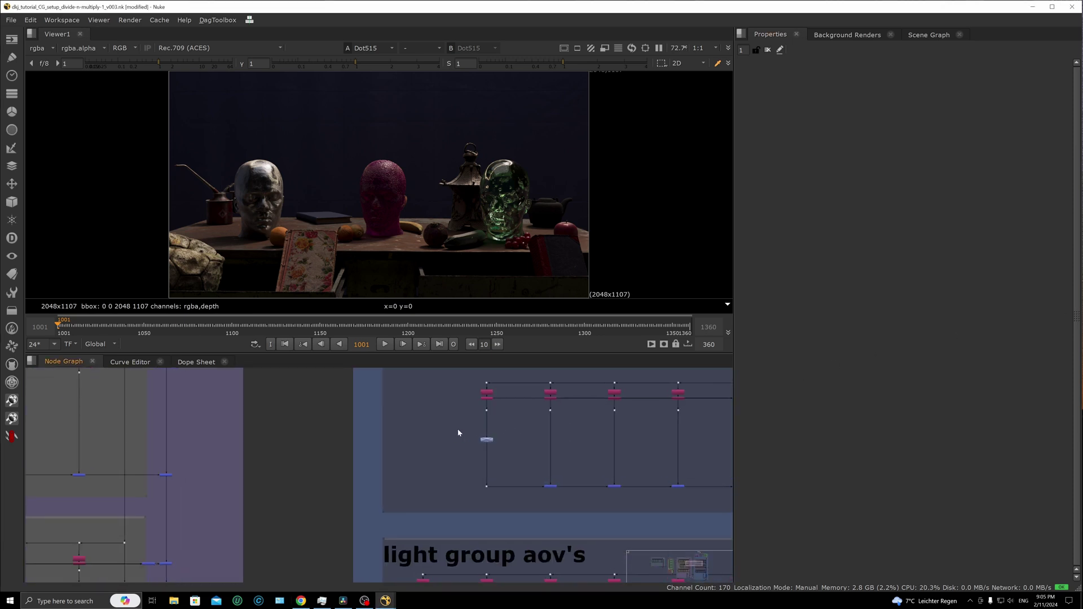
left_click_drag(460, 426, 551, 473)
scroll(527, 432, "up", 3)
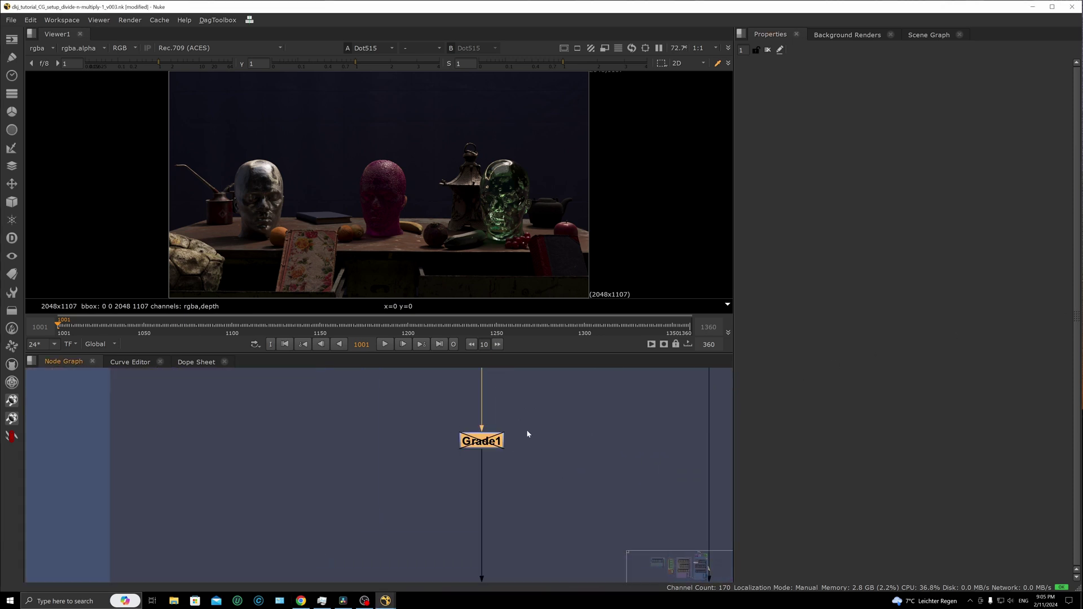
scroll(492, 440, "down", 5)
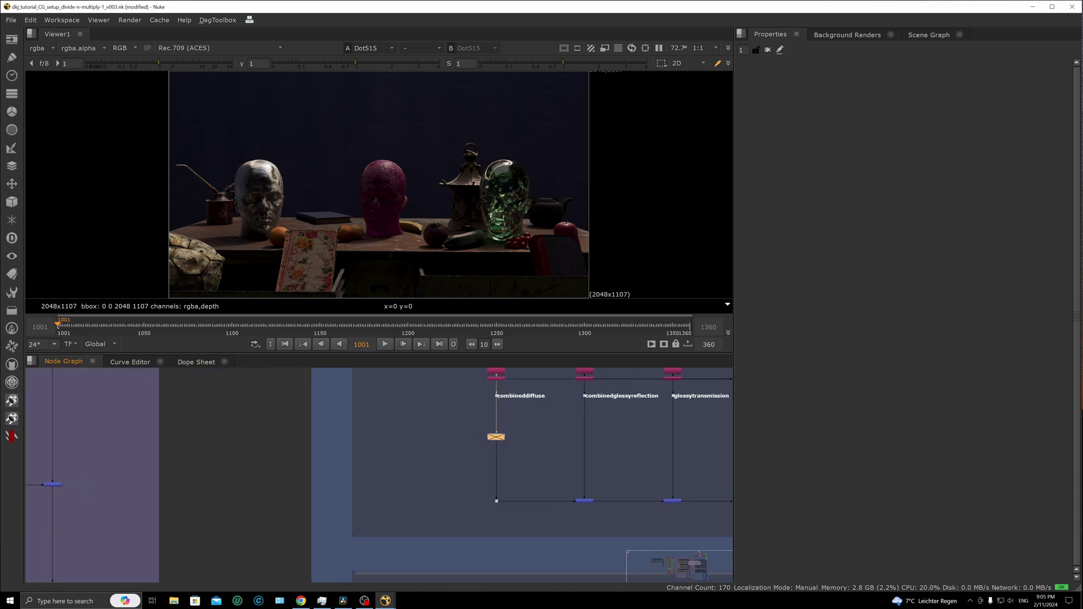
left_click_drag(475, 432, 530, 458)
key("d")
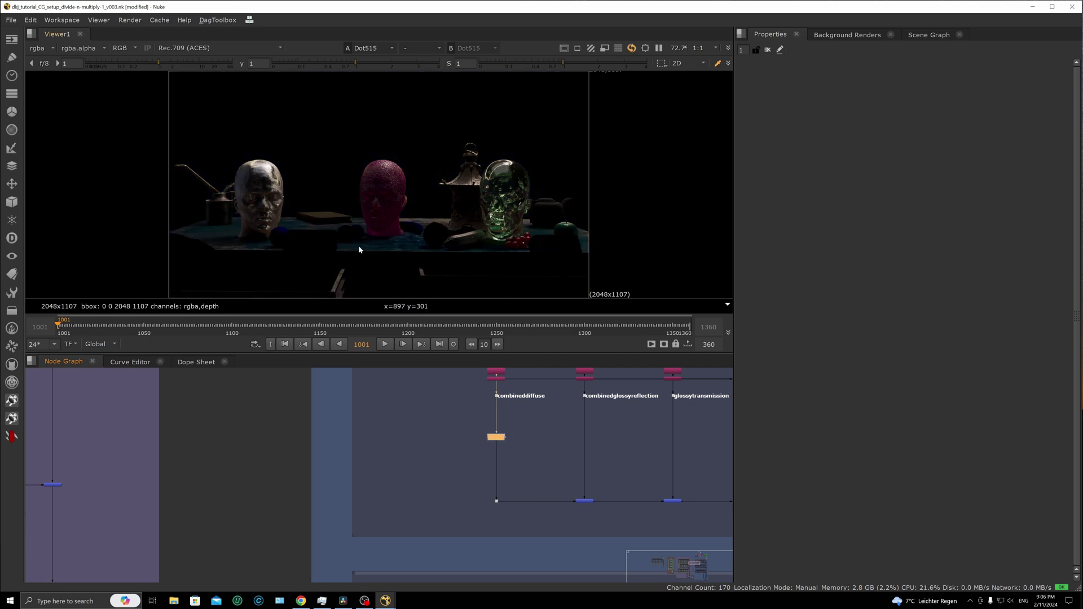
Raise the viewer gain to 10.5 to inspect the image and open the settings of Grade1
left_click(186, 66)
left_click_drag(186, 66, 201, 66)
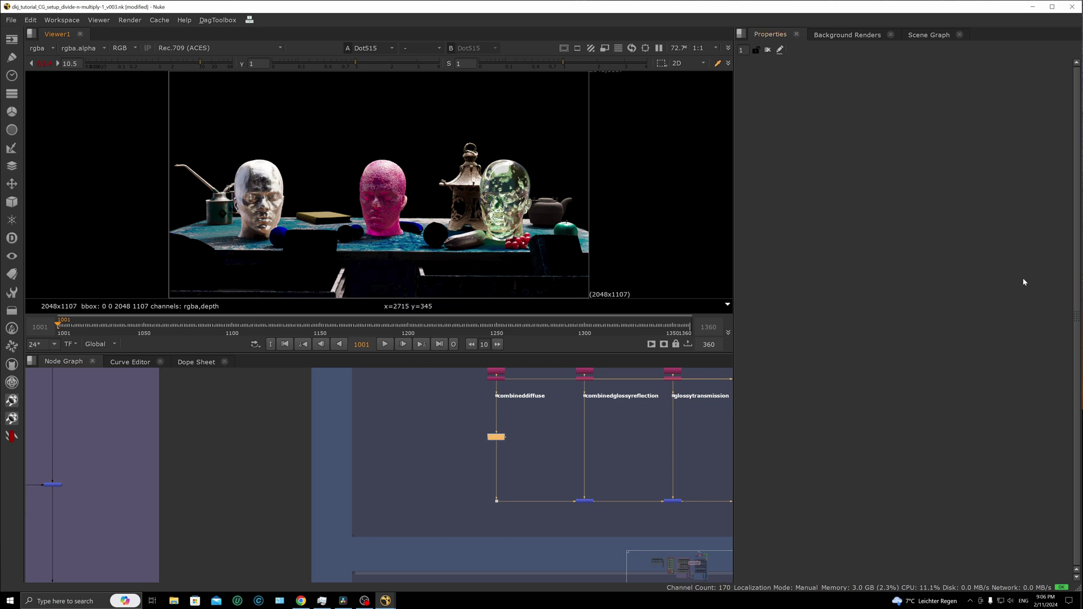
double_click(499, 438)
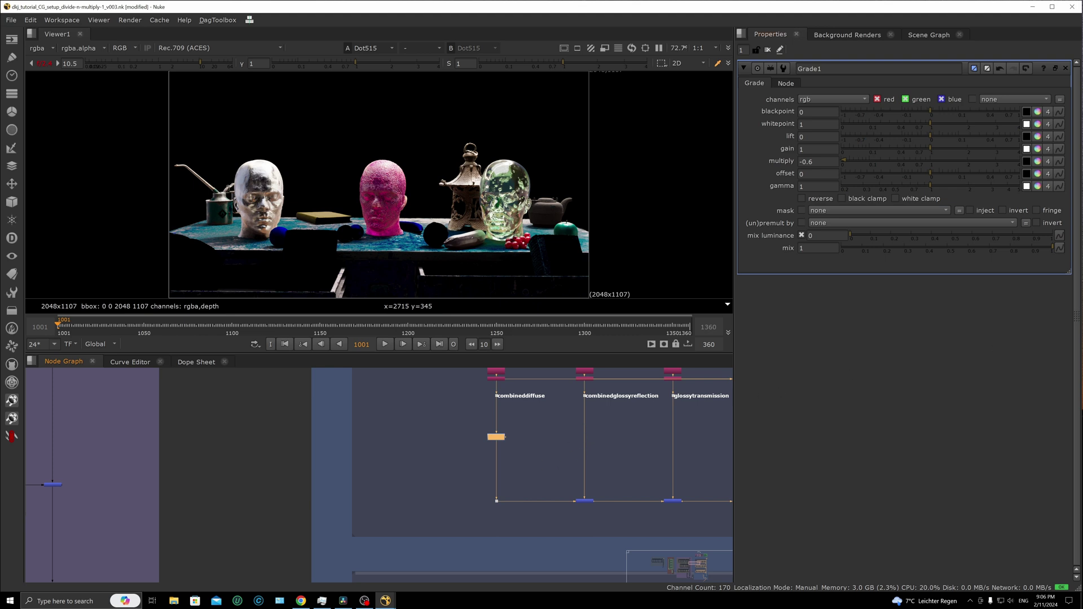
Disable Grade1 below the combineddiffuse AOV and reset the viewer gain to 1
left_click(550, 460)
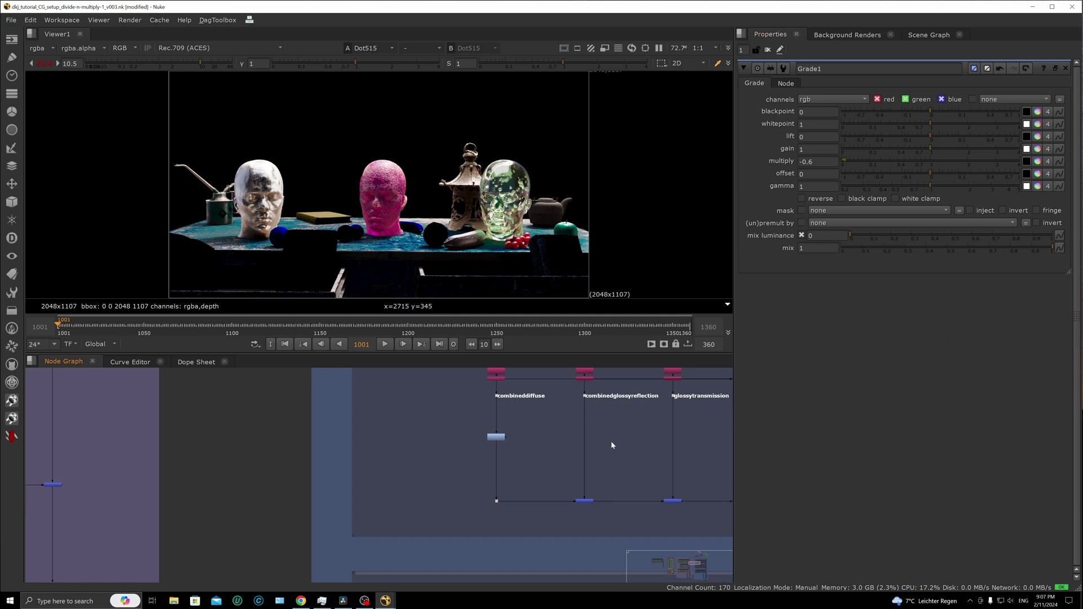
key("f")
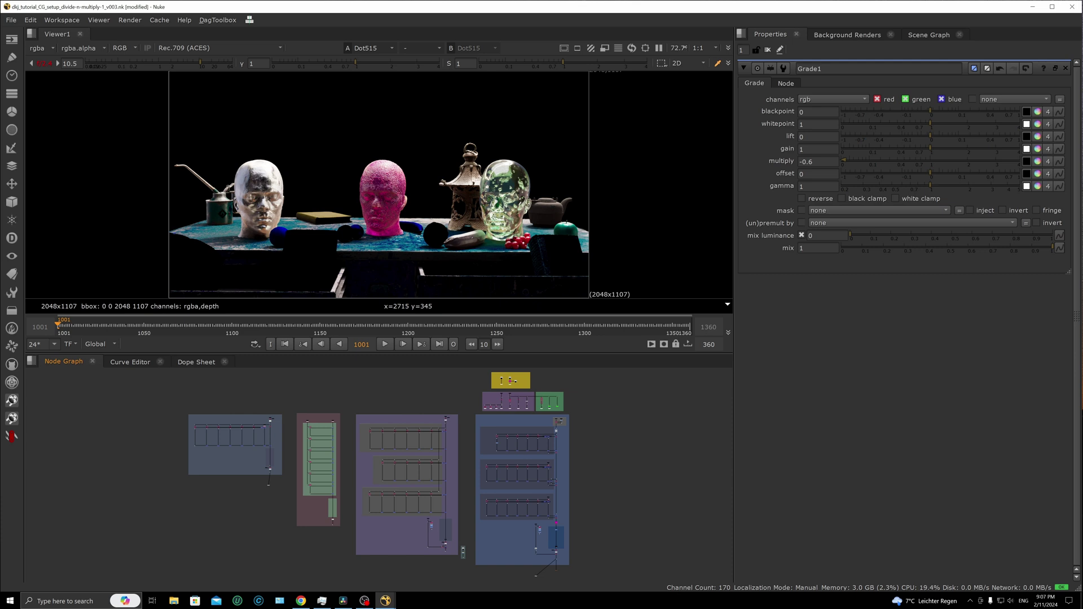
left_click(489, 444)
key("1")
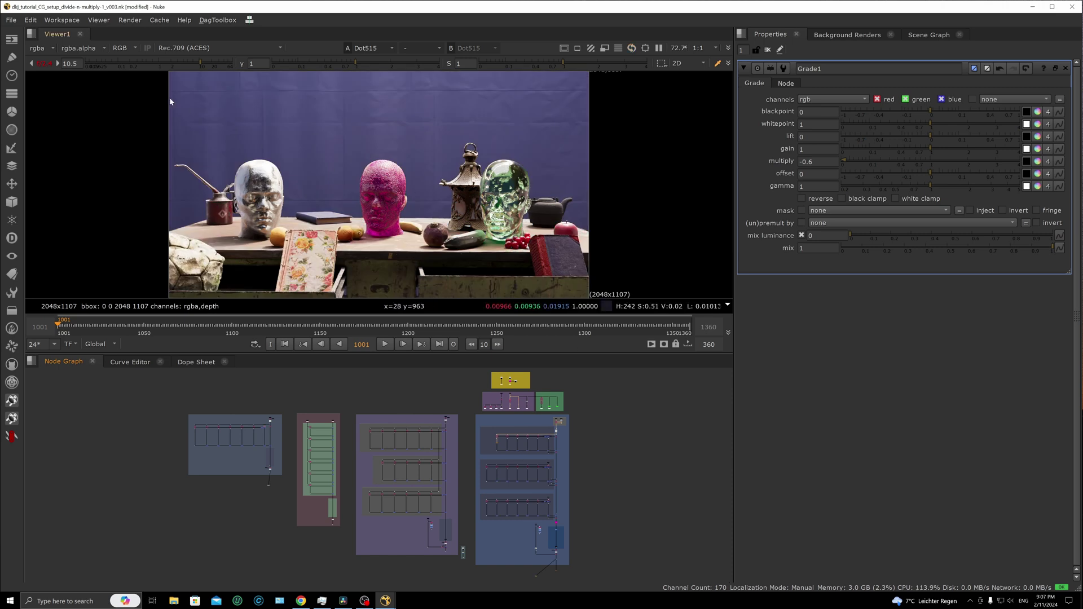
left_click(44, 64)
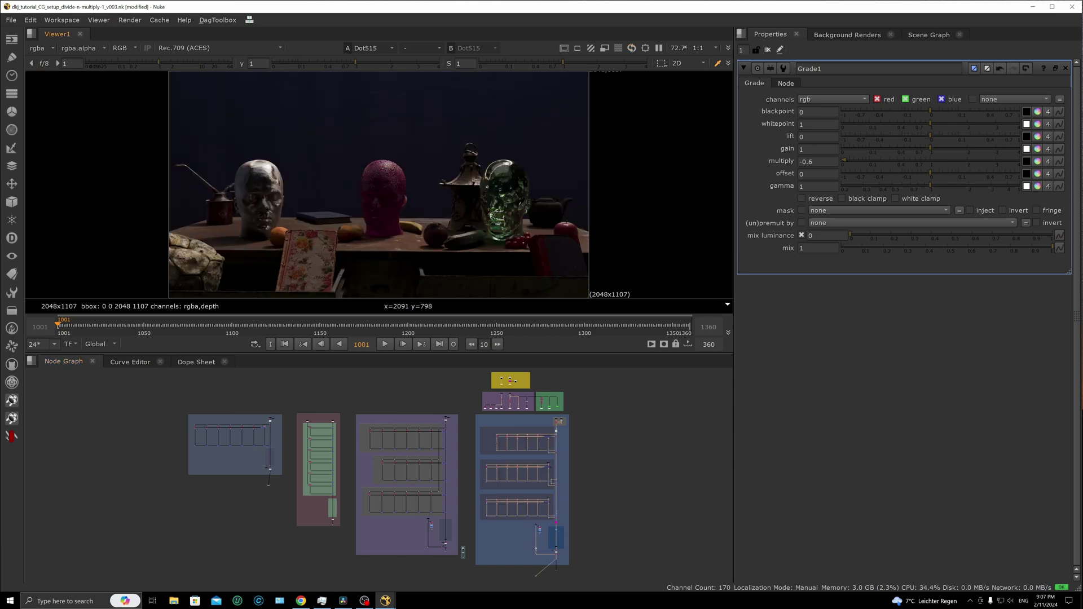
Delete the disabled Grade1 node from the combineddiffuse branch of the divide and multiply setup
scroll(491, 447, "up", 10)
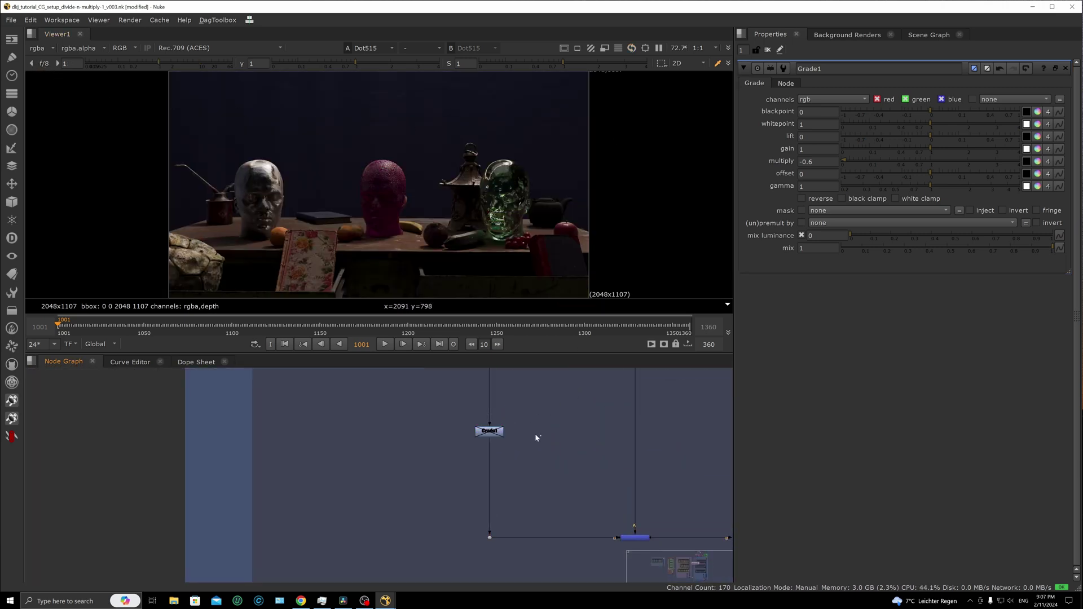
left_click(498, 434)
key("d")
key("Delete")
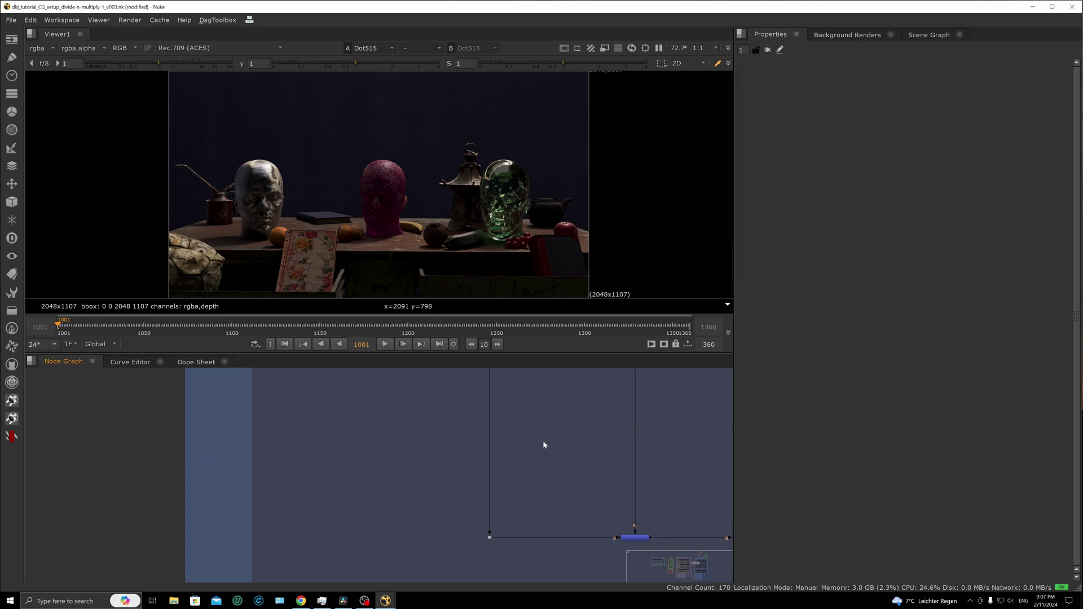
Create an unconnected Grade node beside the combineddiffuse branch, add and remove a second one, and open the first one's settings
key("g")
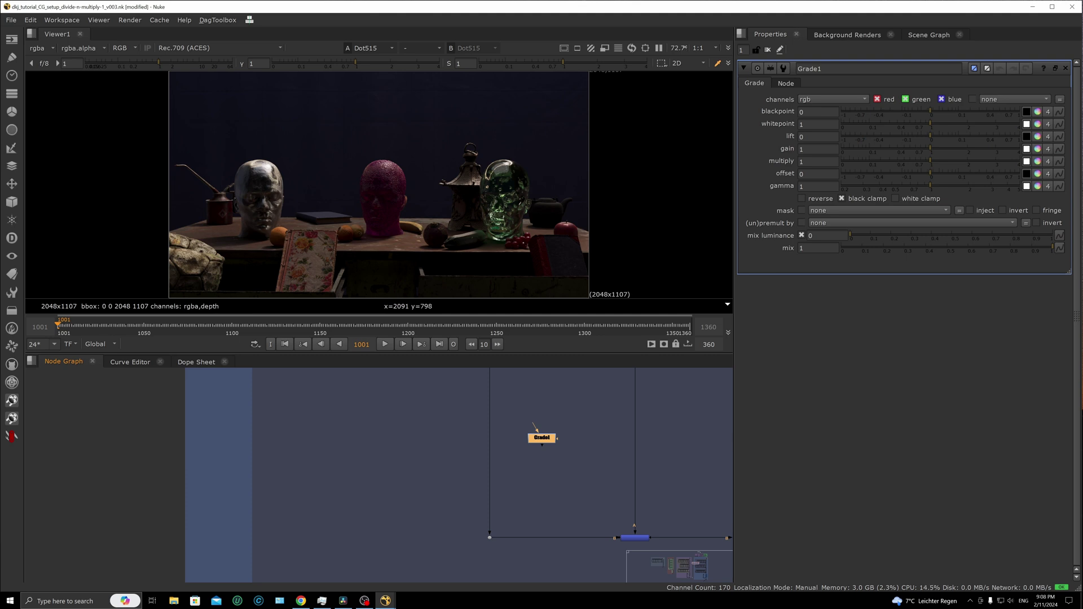
left_click(440, 439)
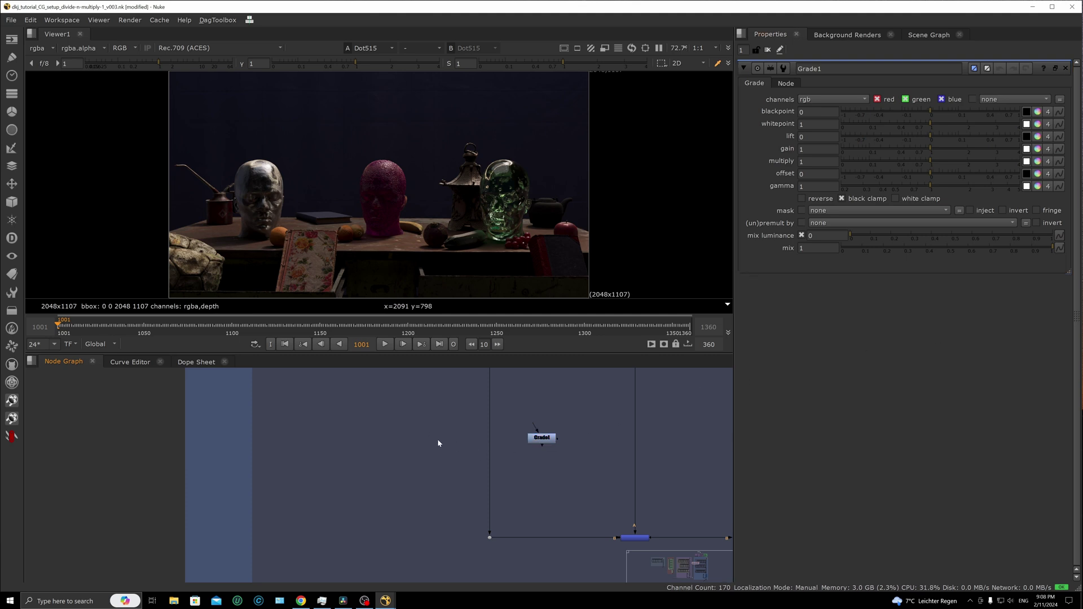
key("g")
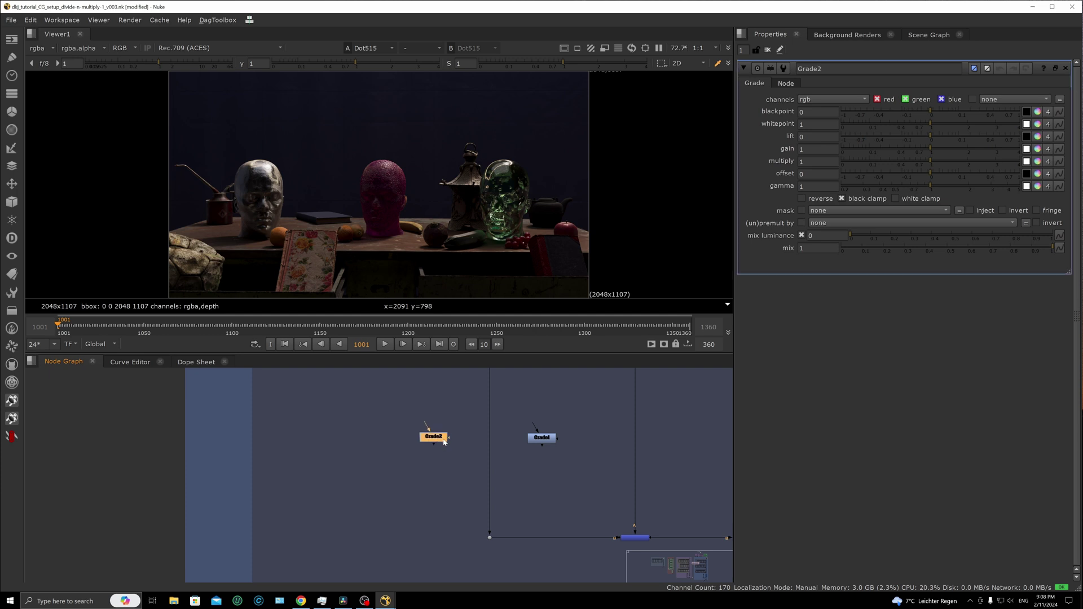
key("Delete")
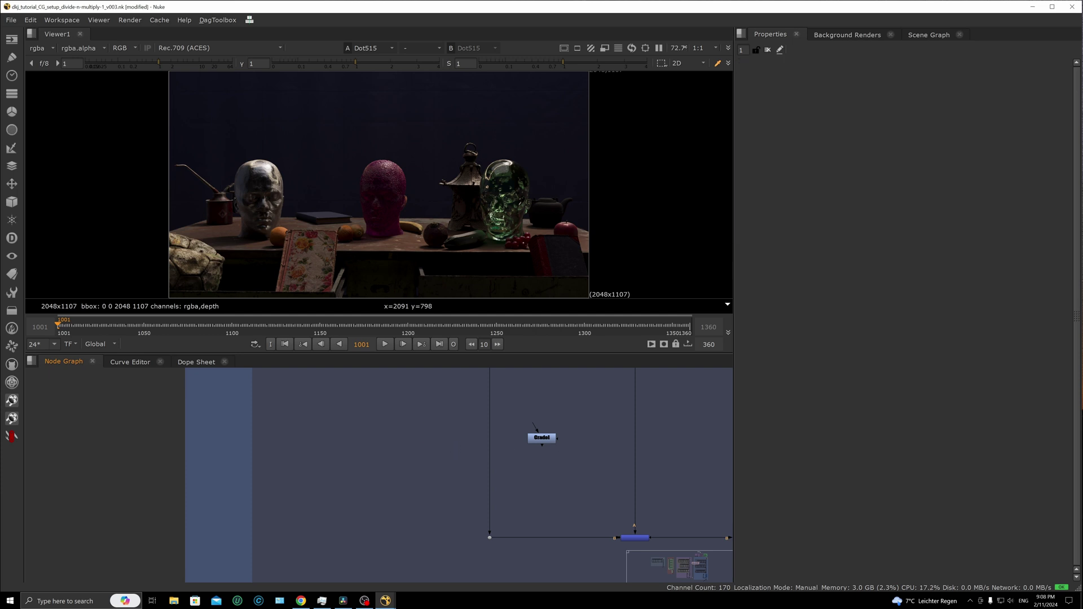
double_click(539, 439)
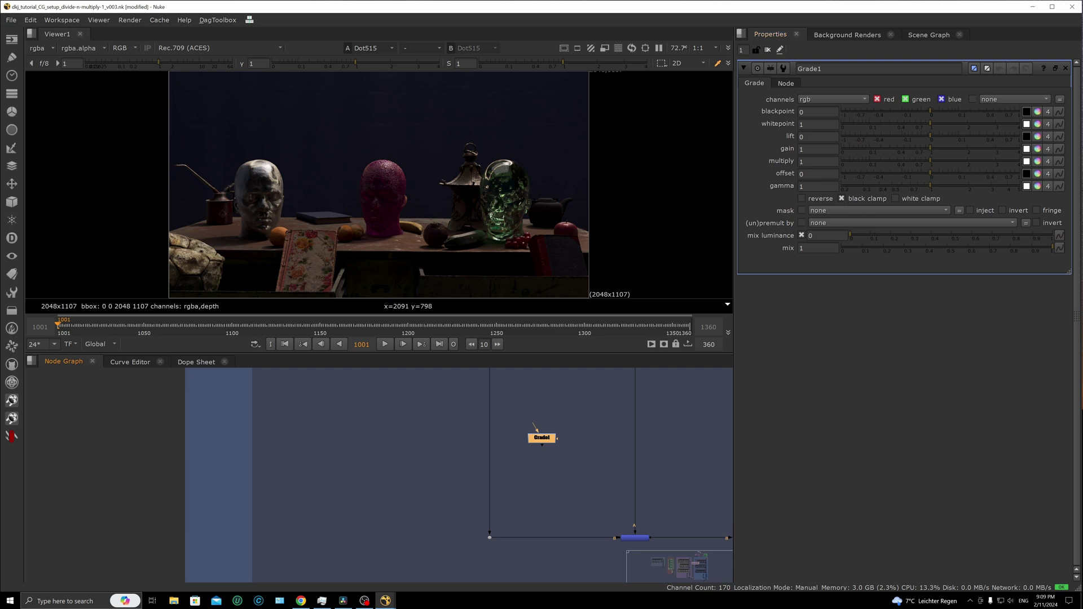
Create a ColorCorrect node beside Grade1, try a master offset of -0.035 and undo the offset
left_click(591, 431)
key("c")
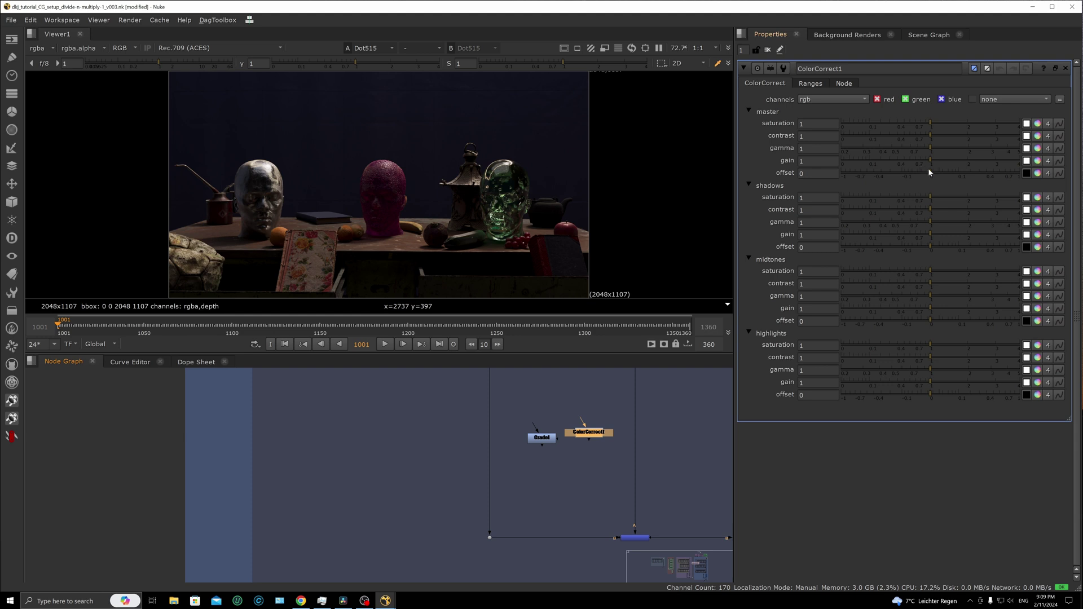
mouse_move(929, 171)
left_mouse_down()
mouse_move(903, 168)
mouse_move(914, 171)
left_mouse_up()
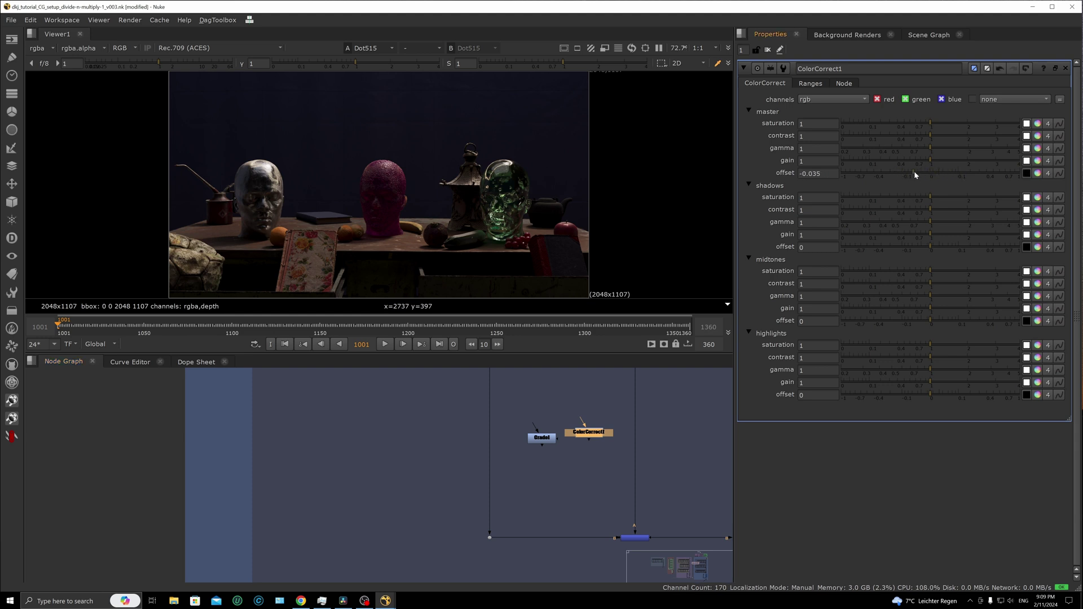
key("ctrl+z")
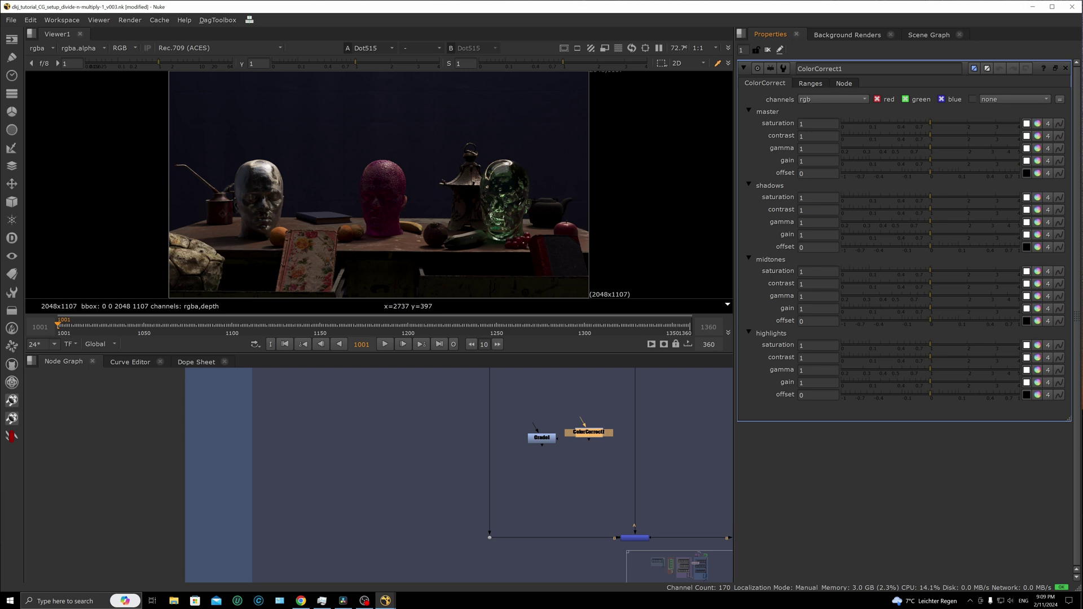
Show the Grade1 settings again and delete both the unconnected Grade1 and ColorCorrect1 nodes
double_click(545, 438)
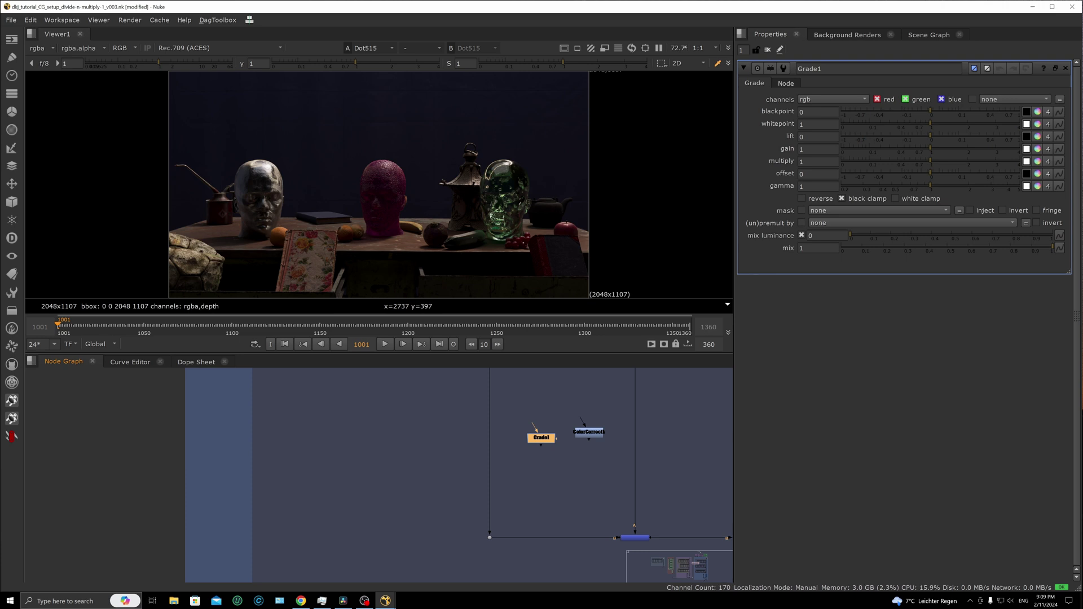
left_click_drag(513, 411, 614, 464)
key("Delete")
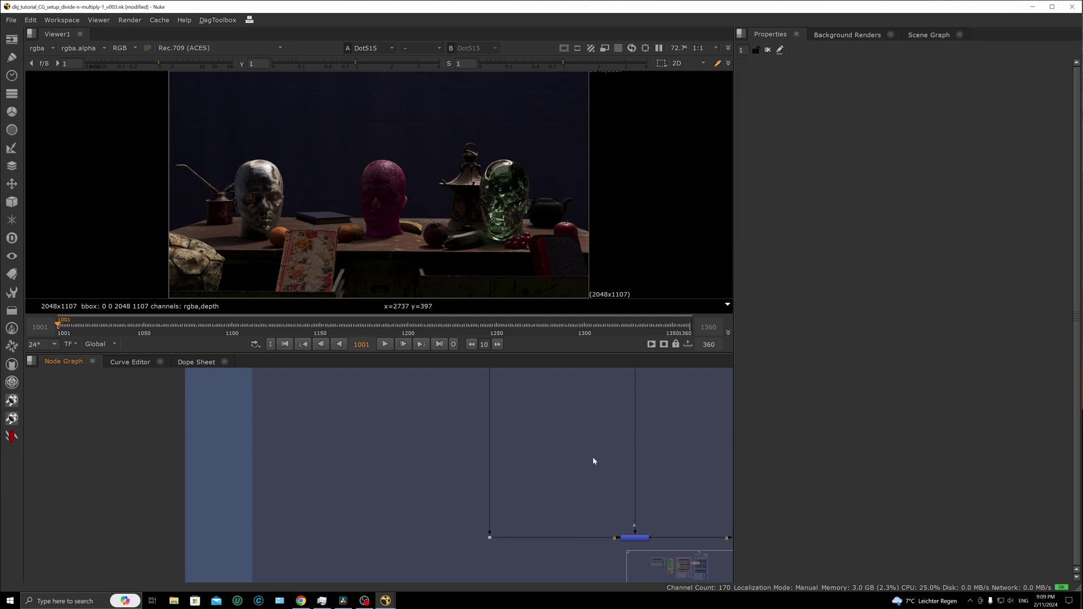
Frame the whole node graph, inspect the CG output in a full-window viewer and return to the normal layout
key("f")
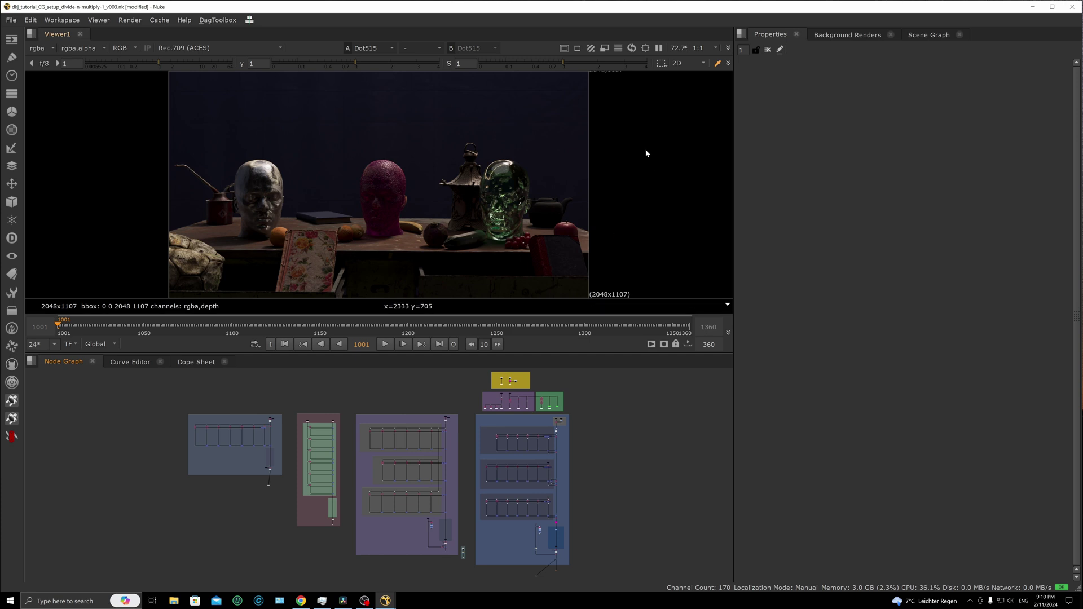
key("space")
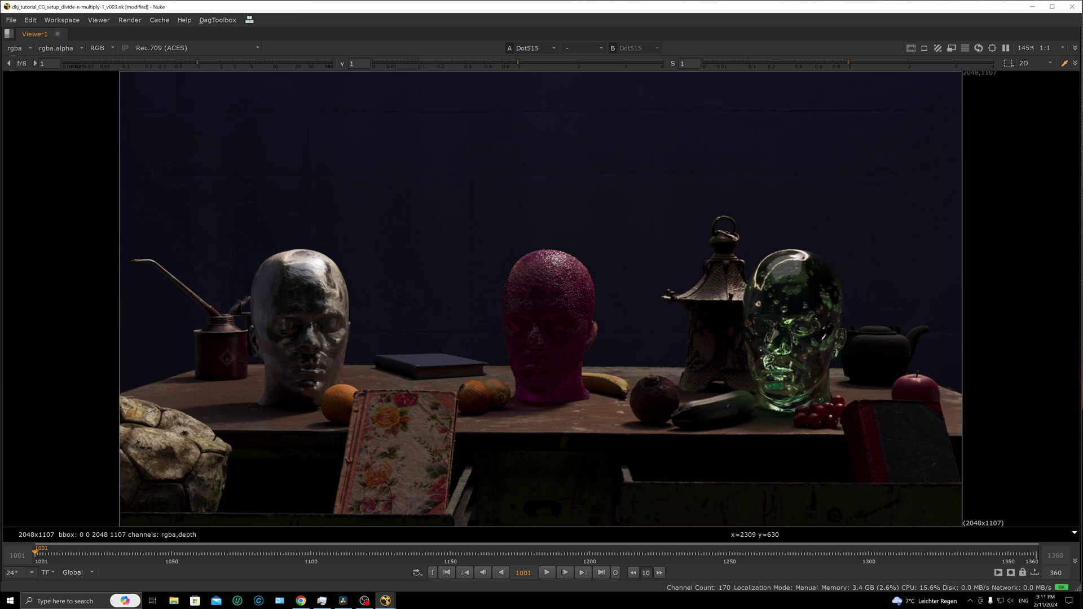
key("space")
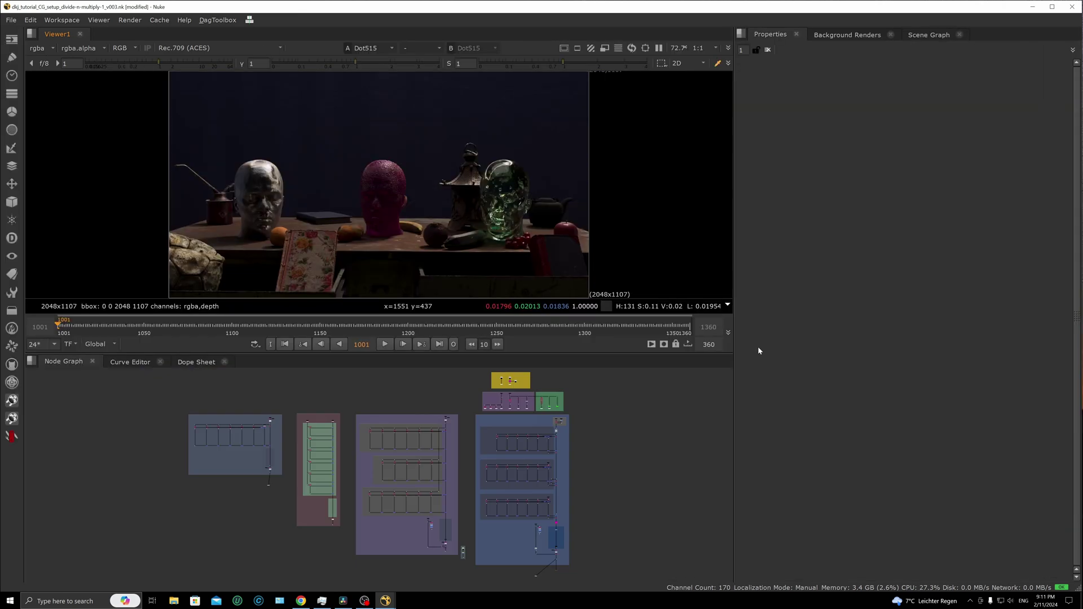
Inspect the settings of the merge node below combinedglossyreflection in the material aov's section and close them
middle_click_drag(512, 448, 474, 457, "alt")
middle_click_drag(474, 457, 436, 458, "alt")
middle_click_drag(436, 459, 481, 446)
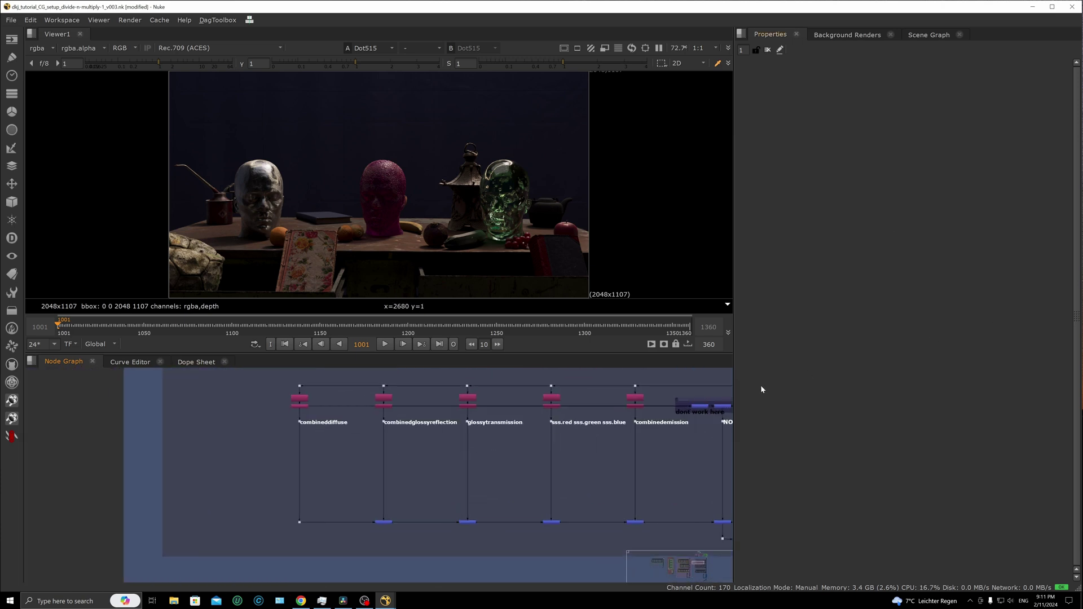
left_click(385, 522)
double_click(389, 523)
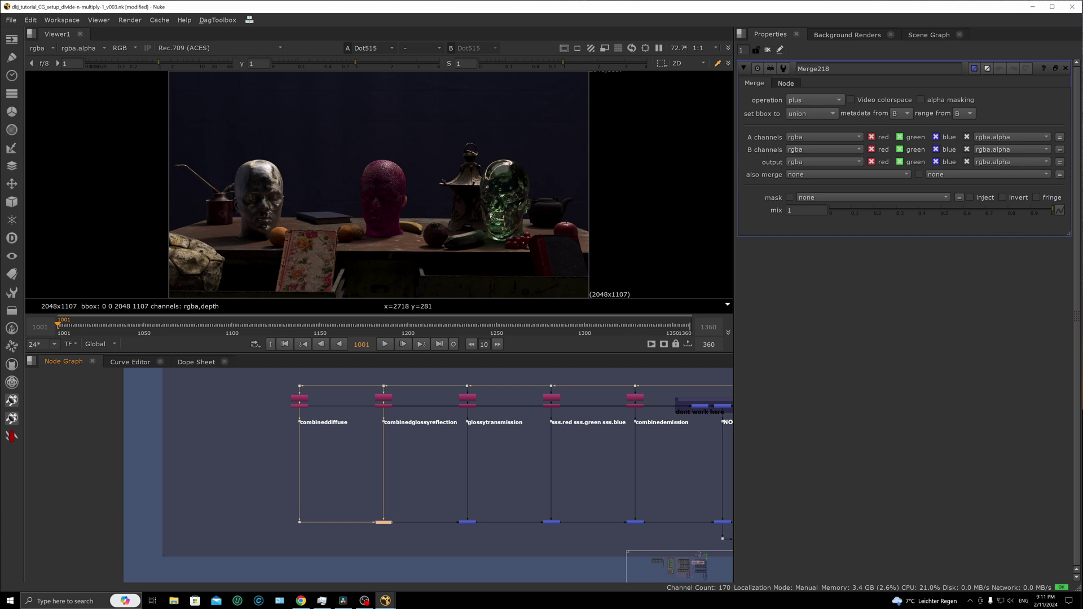
key("ctrl+shift+a")
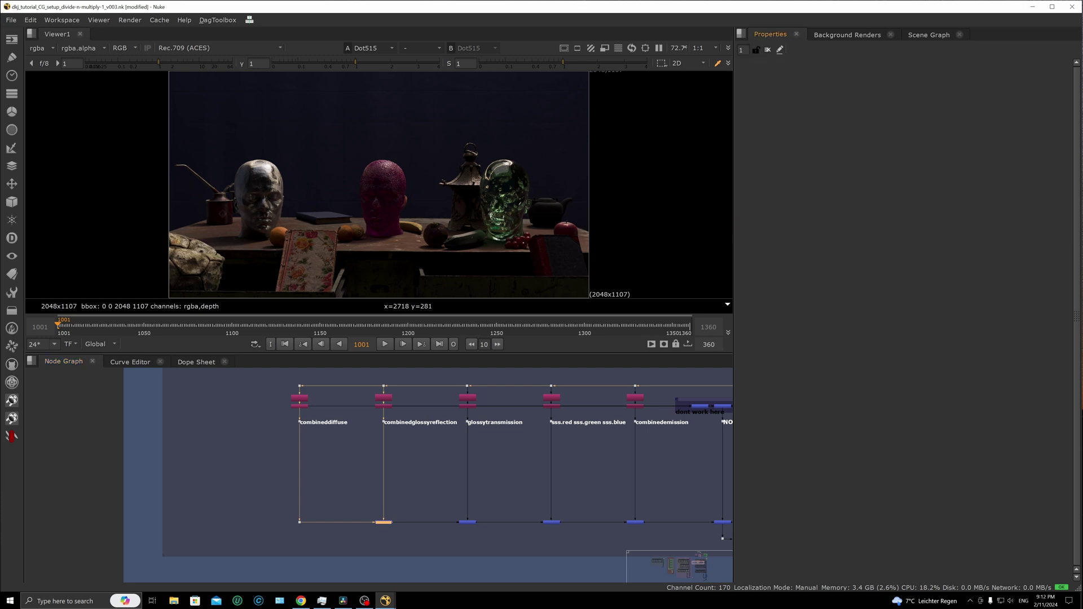
Examine the material, light group, and direct and indirect light AOV sections of the divide and multiply setup alongside the other CG setups
scroll(576, 456, "down", 4)
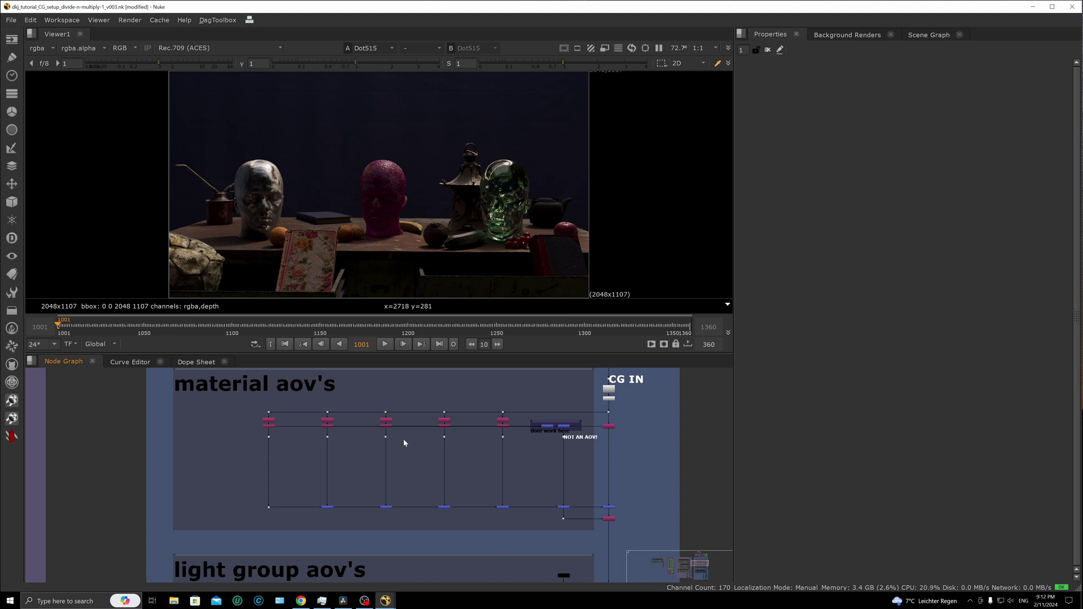
scroll(404, 443, "down", 4)
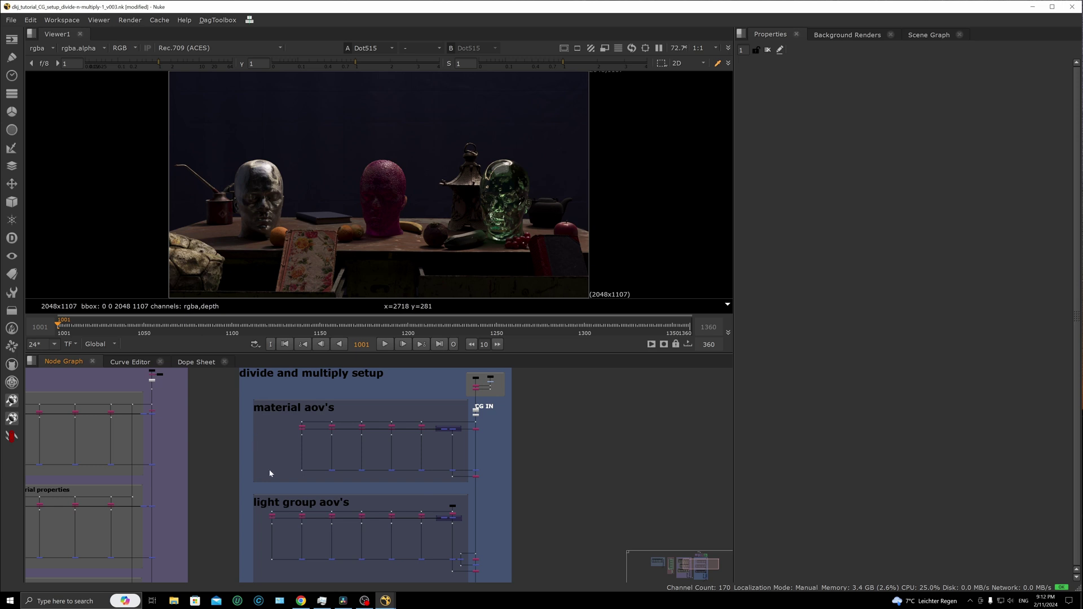
scroll(270, 473, "down", 2)
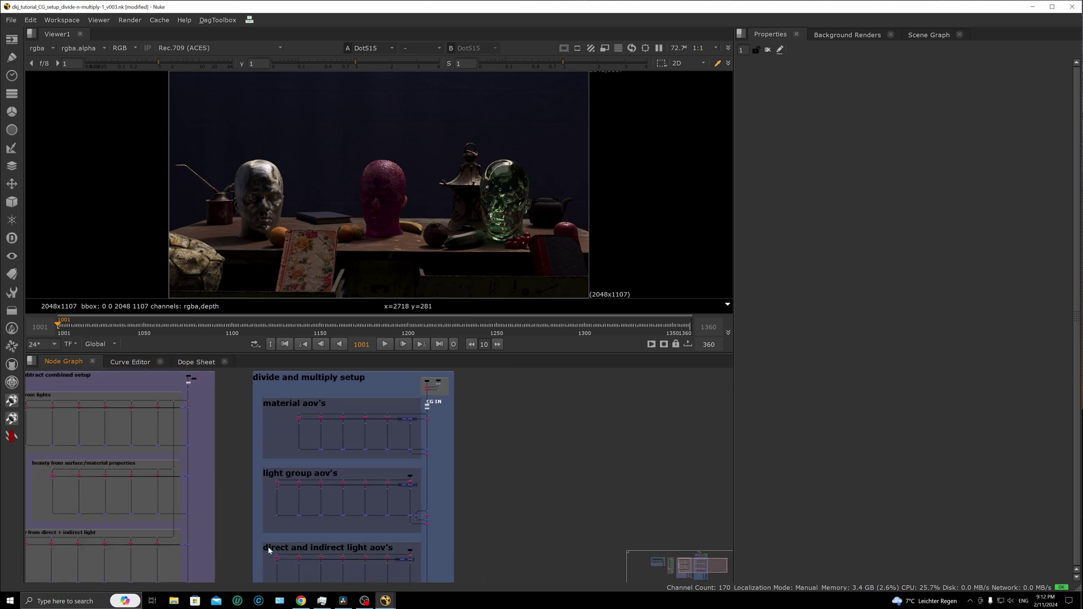
scroll(401, 422, "up", 4)
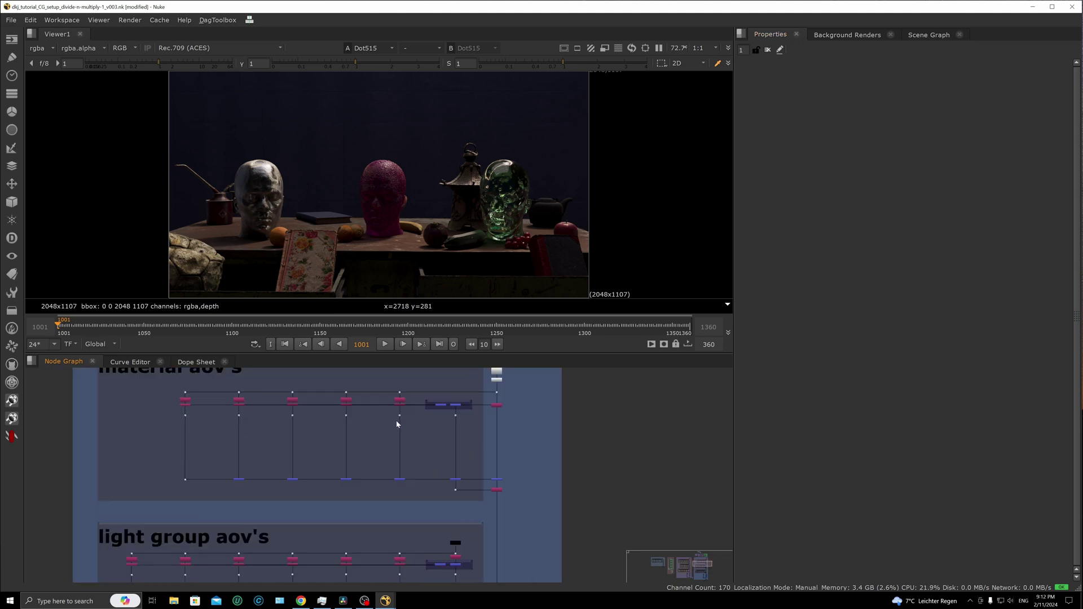
middle_click_drag(397, 423, 419, 460)
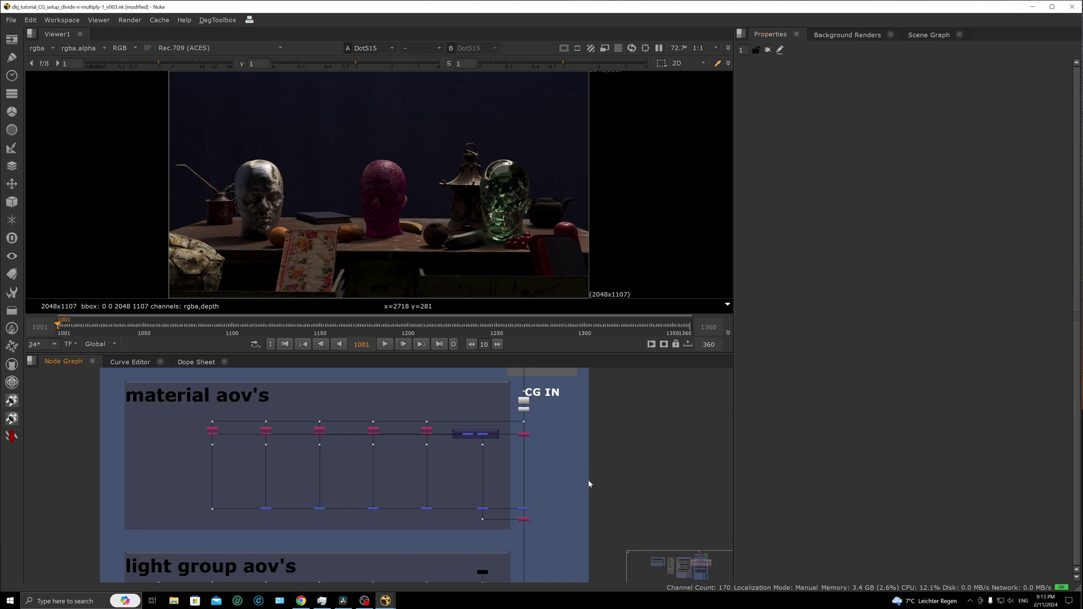
scroll(588, 480, "down", 5)
scroll(569, 462, "down", 3)
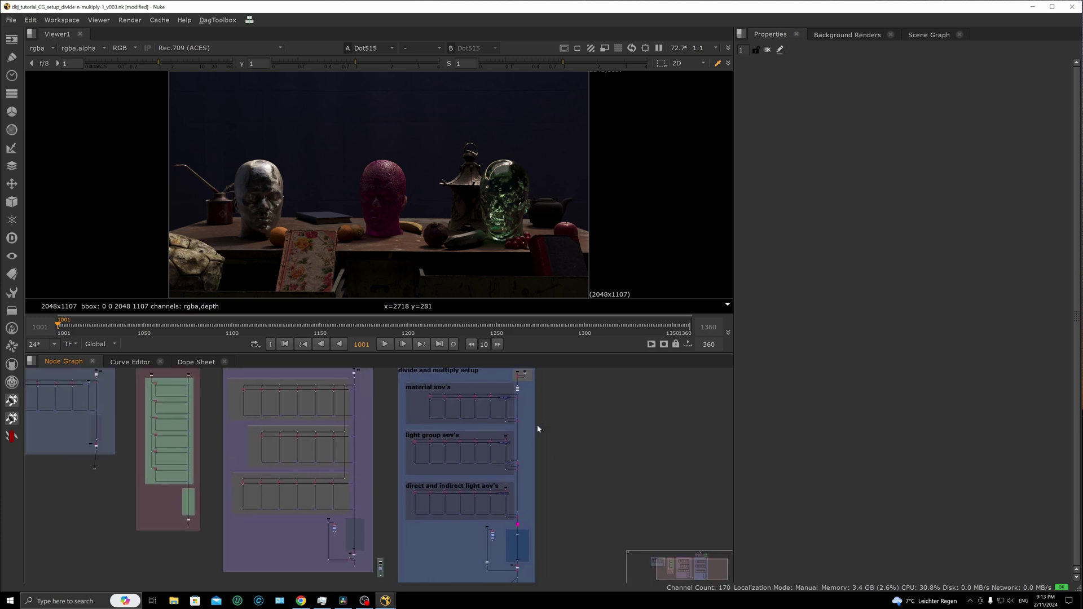
middle_click_drag(536, 431, 523, 435)
scroll(523, 434, "down", 2)
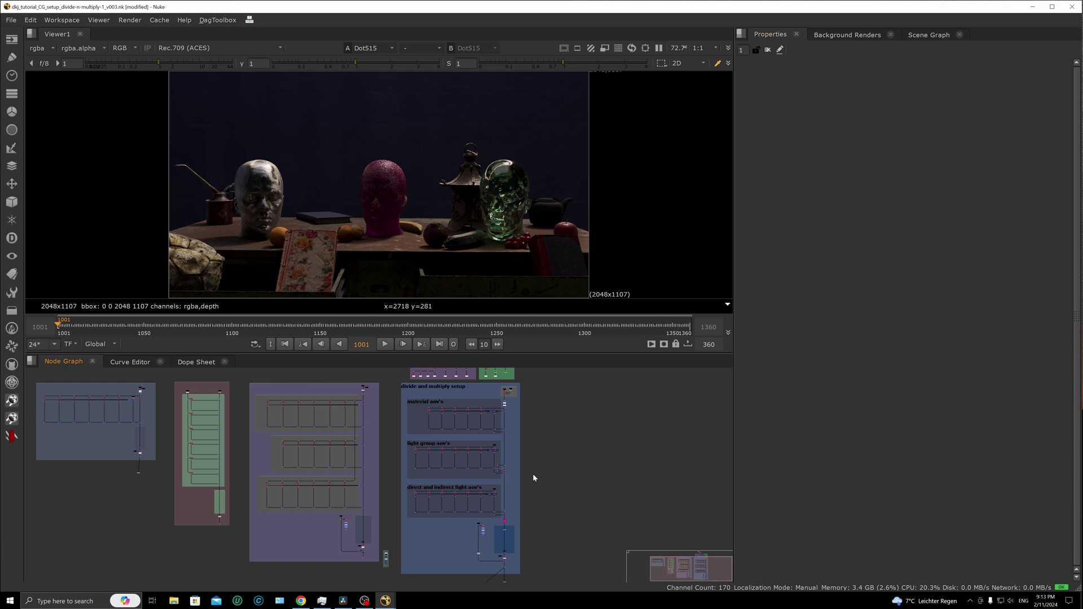
scroll(533, 474, "down", 2)
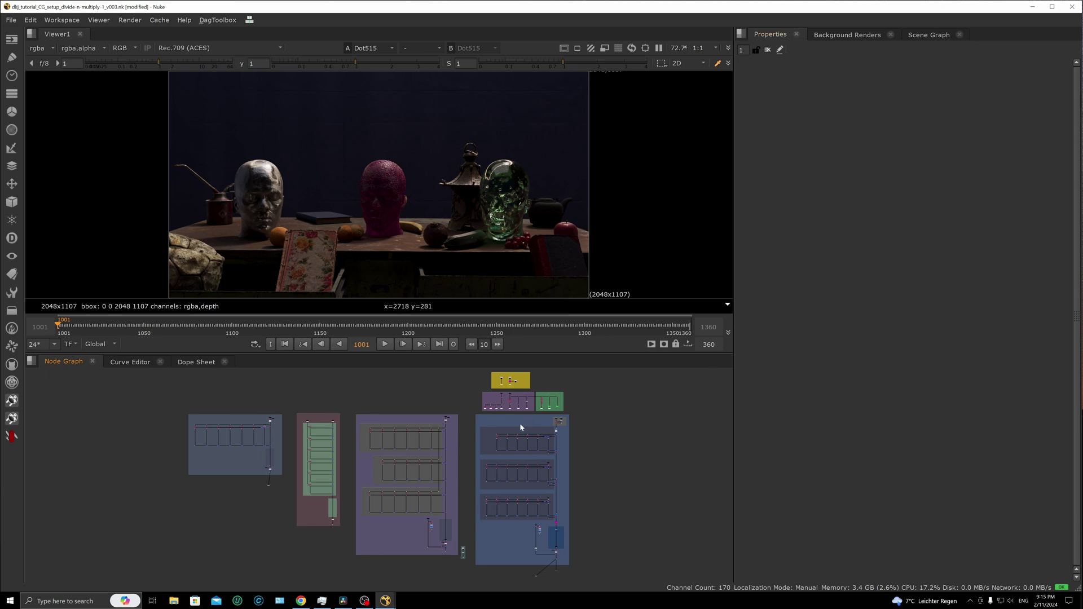
scroll(530, 429, "up", 3)
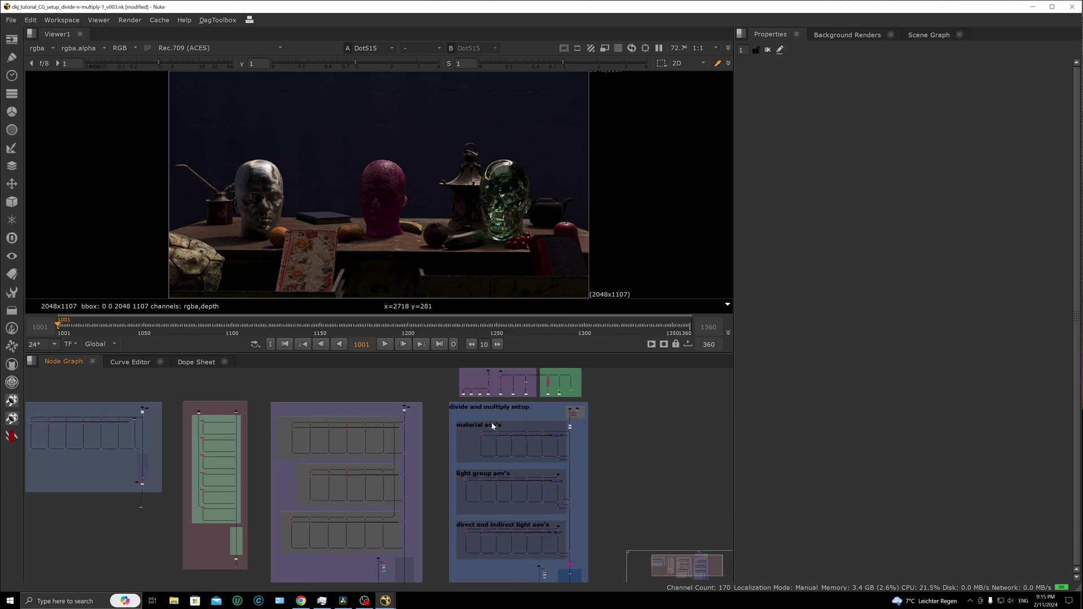
scroll(525, 429, "down", 2)
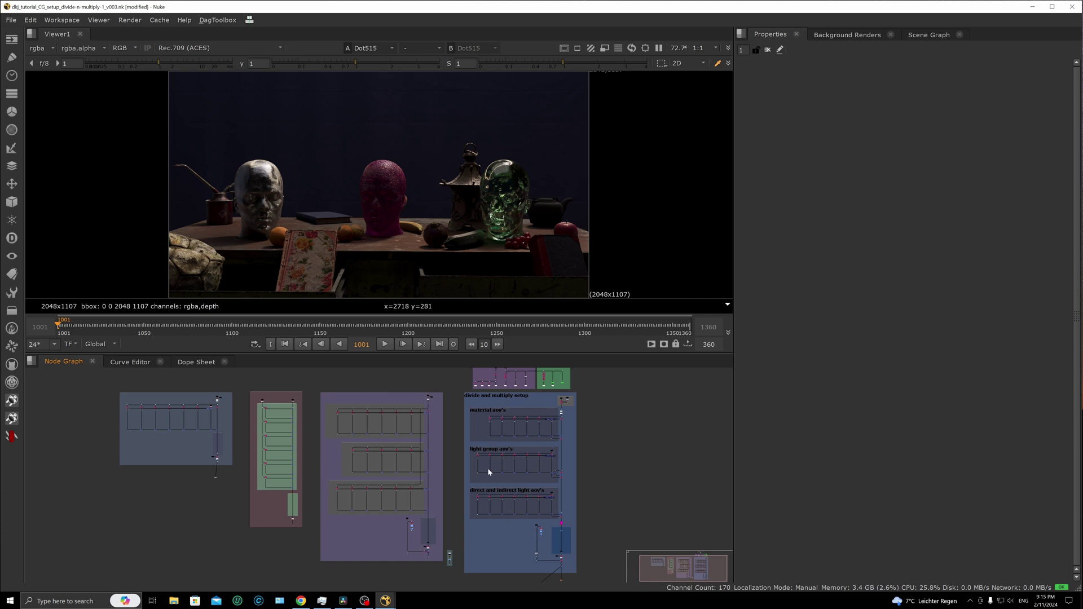